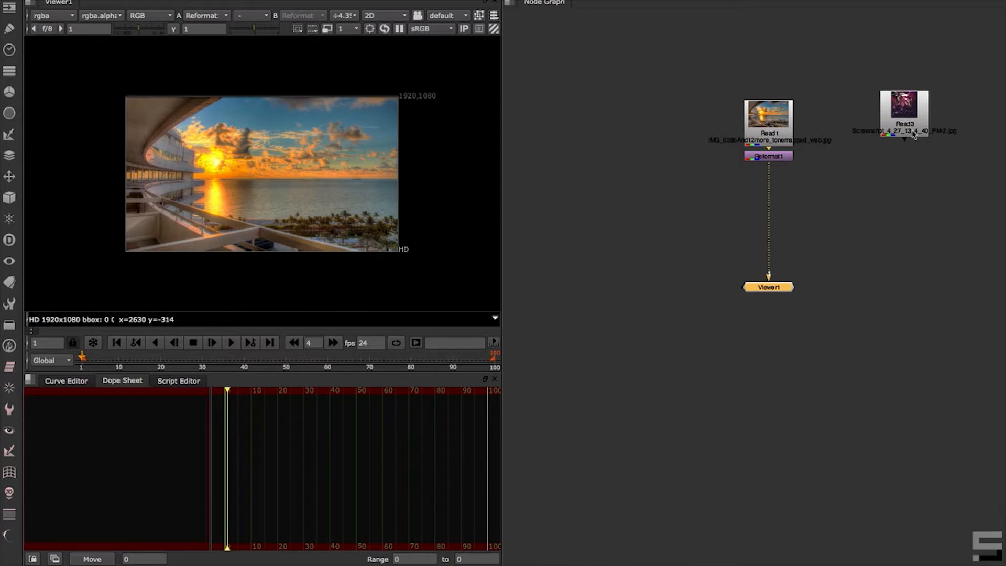
# Display the Read3 party photo in the viewer and inspect the champagne glass up close
pyautogui.moveTo(908, 113); pyautogui.dragTo(913, 122)
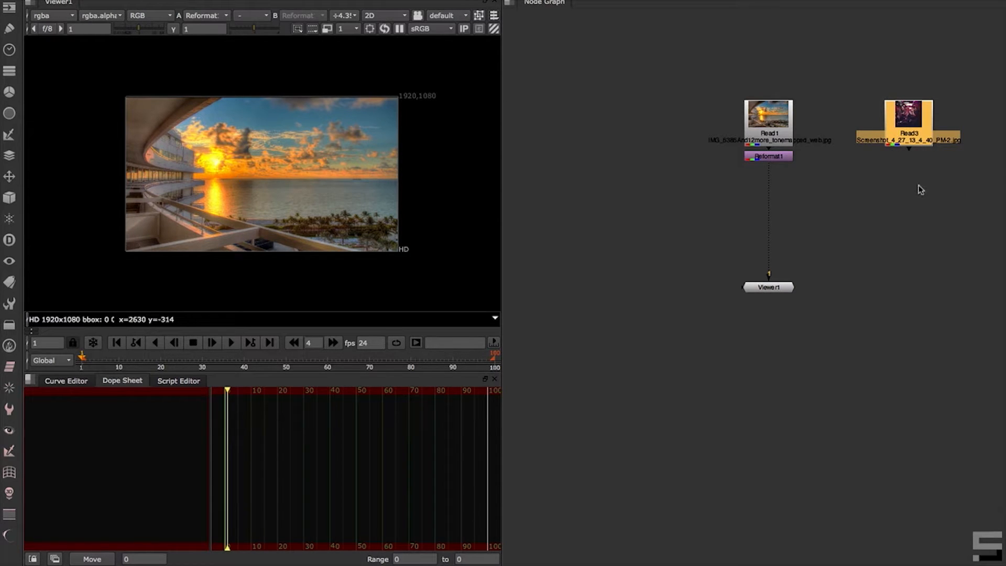
pyautogui.moveTo(915, 129); pyautogui.dragTo(911, 128)
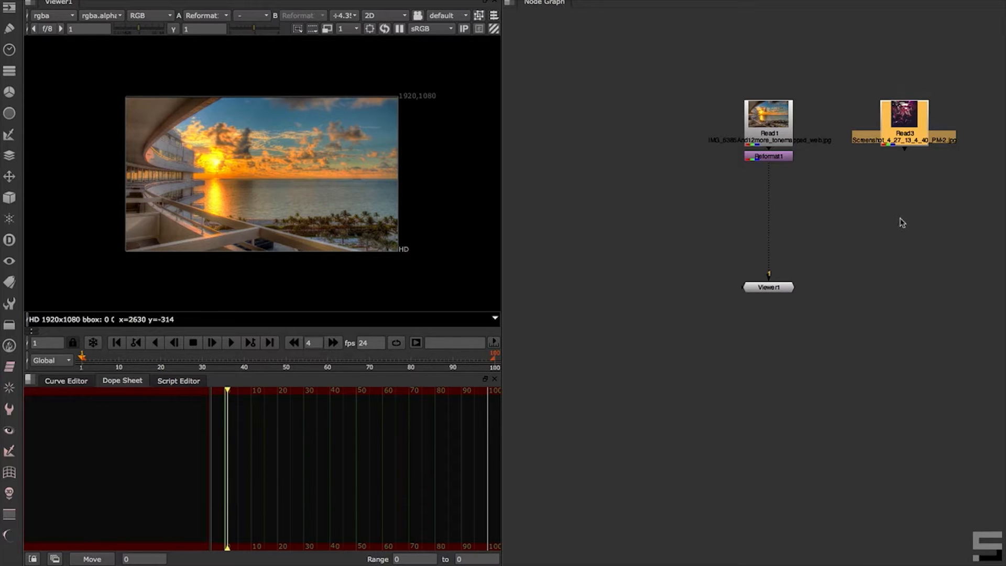
pyautogui.press('1')
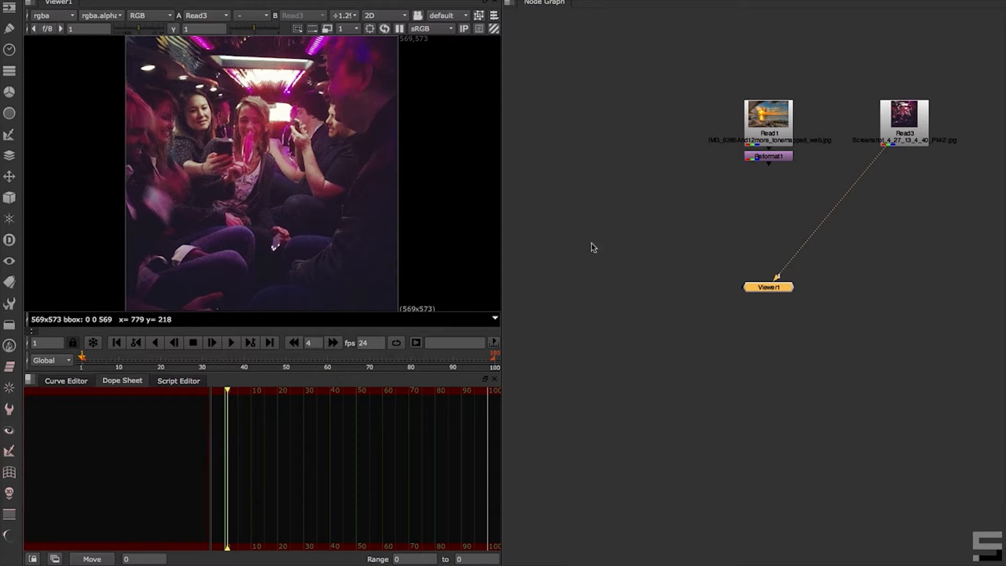
pyautogui.press('alt')
pyautogui.keyDown('alt'); pyautogui.moveTo(261, 149); pyautogui.dragTo(286, 135, button='middle'); pyautogui.keyUp('alt')
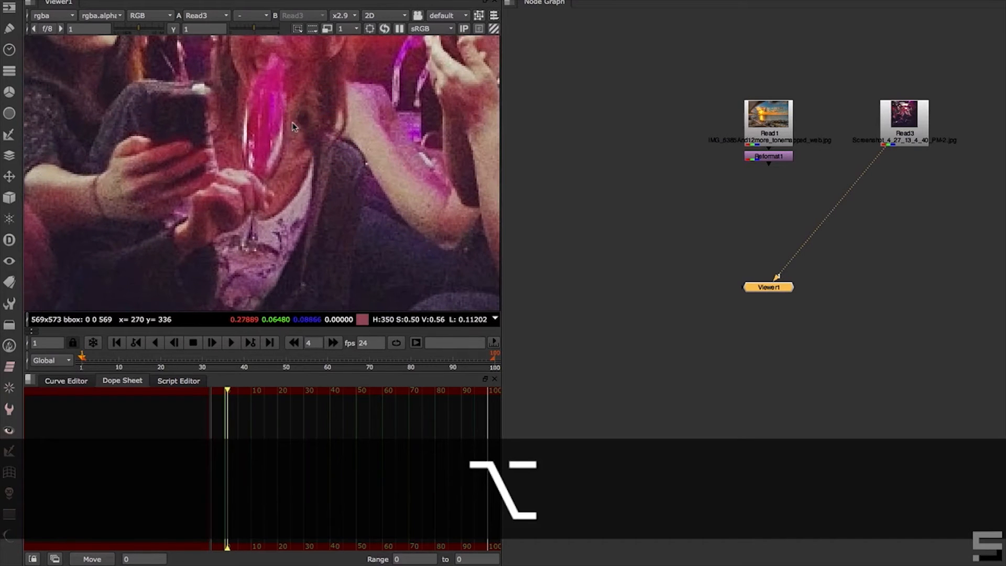
# Display the Reformat1 output of the sunset image in the viewer, fitted to the frame
pyautogui.click(777, 157)
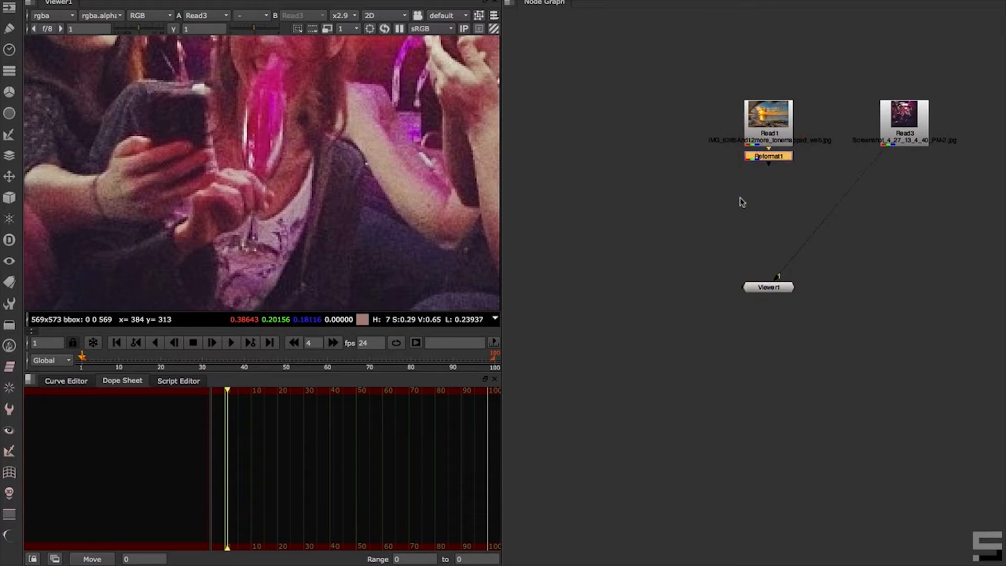
pyautogui.press('1')
pyautogui.press('f')
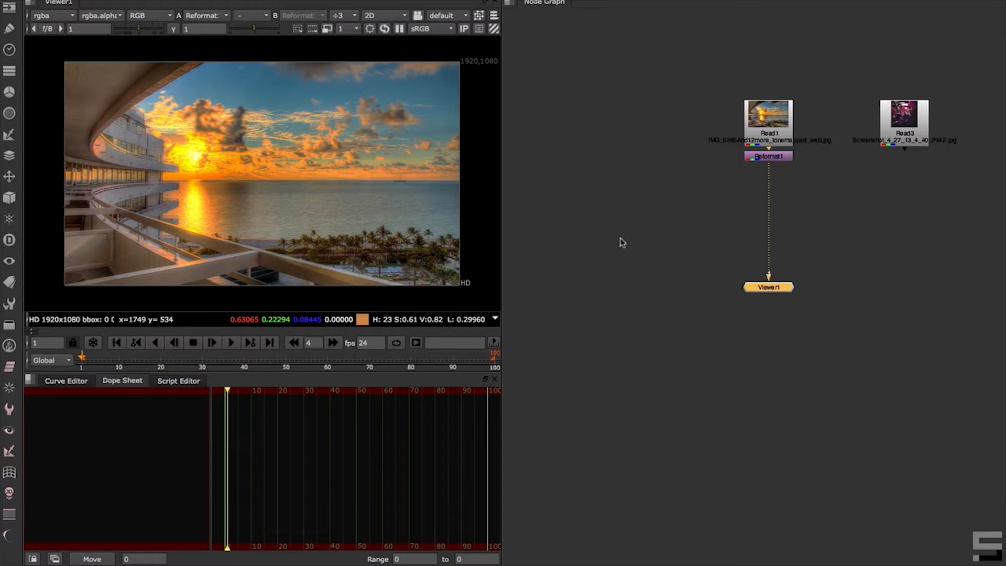
# Add an unconnected Noise node in the empty area beside the sunset branch
pyautogui.click(650, 226)
pyautogui.click(644, 214)
pyautogui.press('Tab')
pyautogui.write('n')
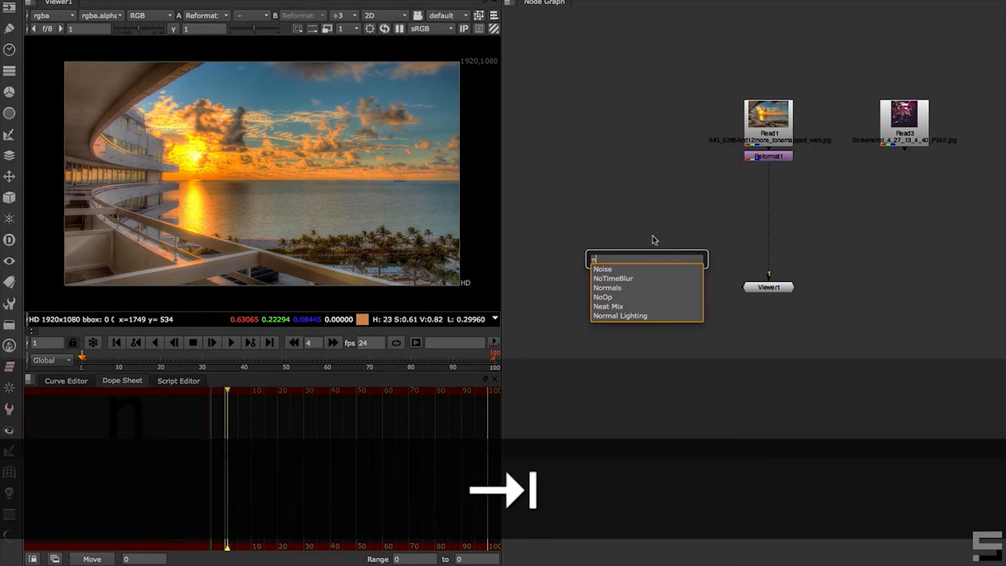
pyautogui.write('oise')
pyautogui.press('Down')
pyautogui.press('Return')
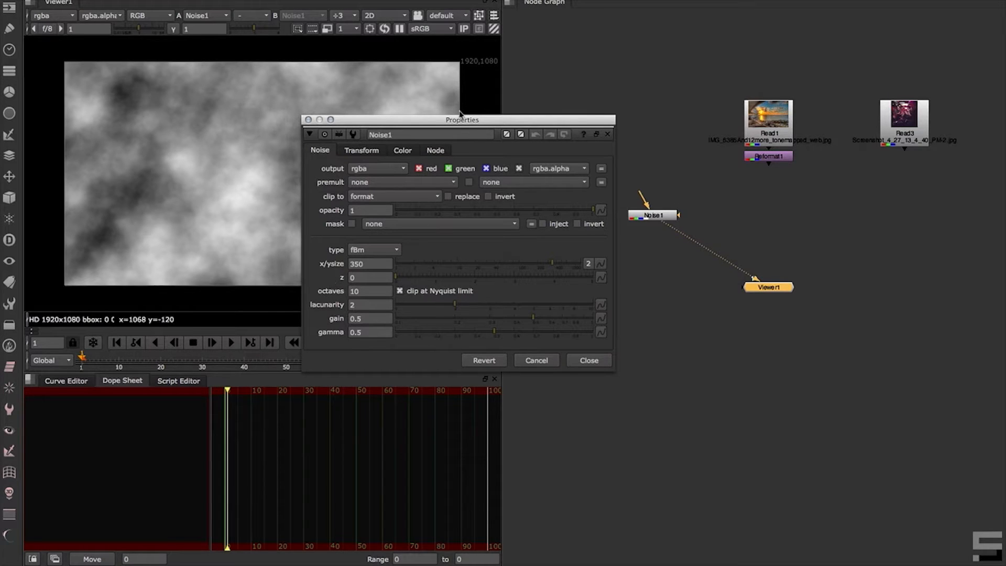
pyautogui.moveTo(461, 120); pyautogui.dragTo(472, 121)
# Close the Noise node's properties and place the node level with Reformat1, apart from the image branch
pyautogui.press('Tab')
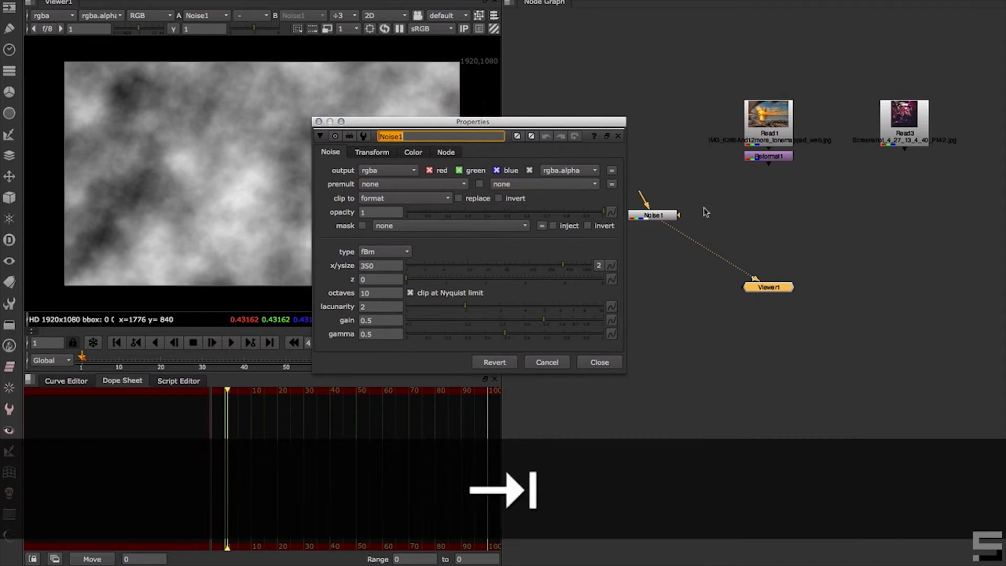
pyautogui.press('Tab')
pyautogui.click(646, 292)
pyautogui.press('Tab')
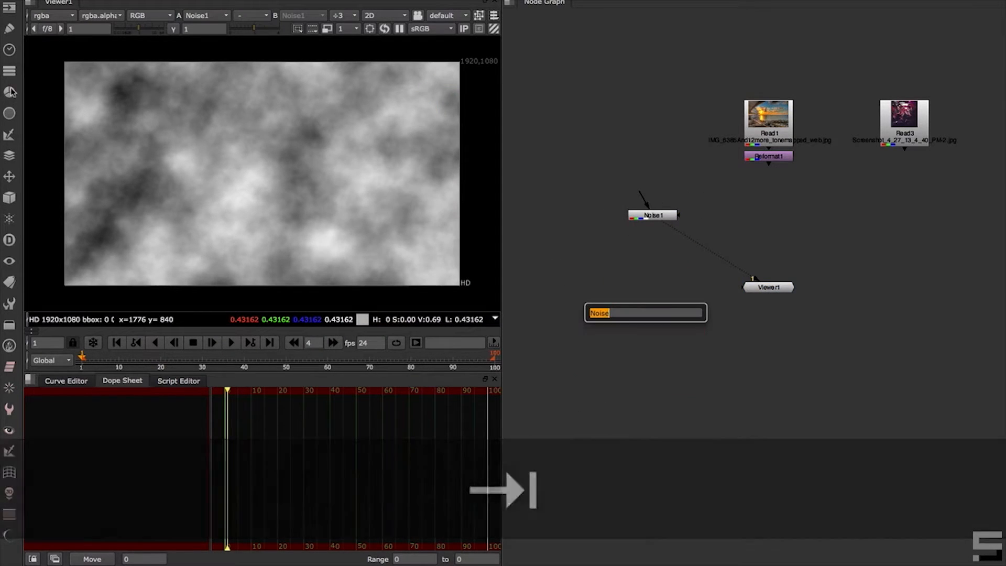
pyautogui.click(602, 350)
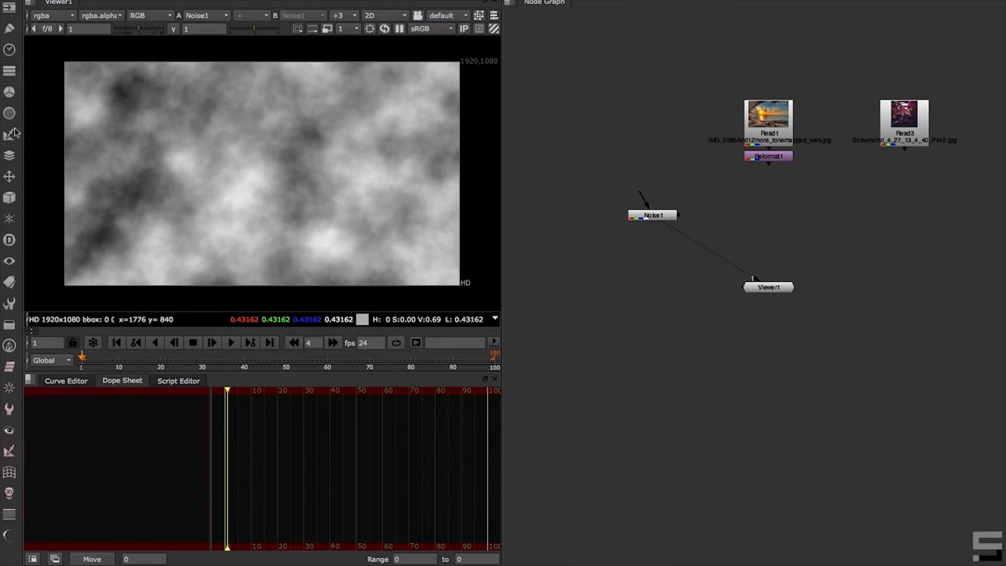
pyautogui.moveTo(650, 216); pyautogui.dragTo(607, 153)
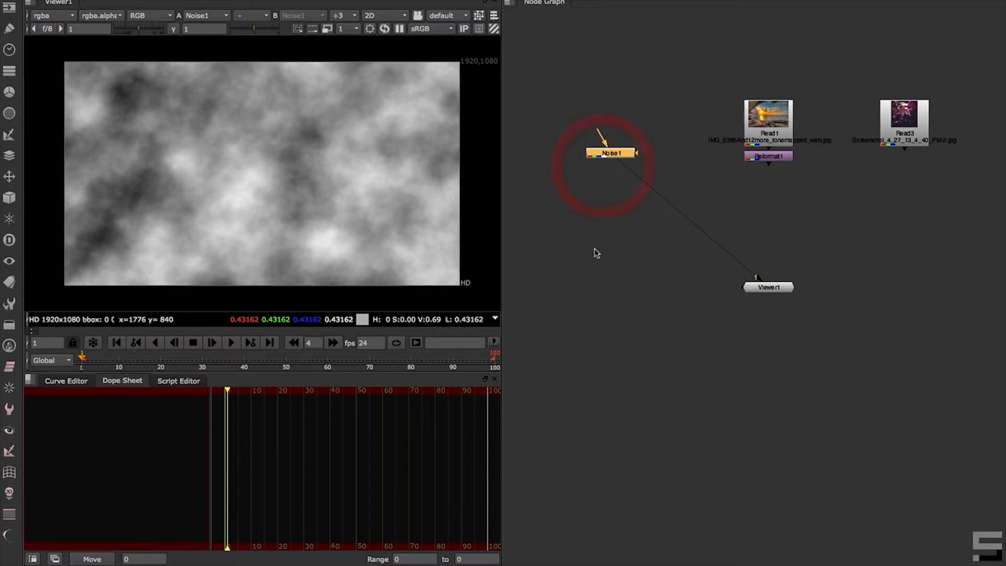
pyautogui.press('Tab')
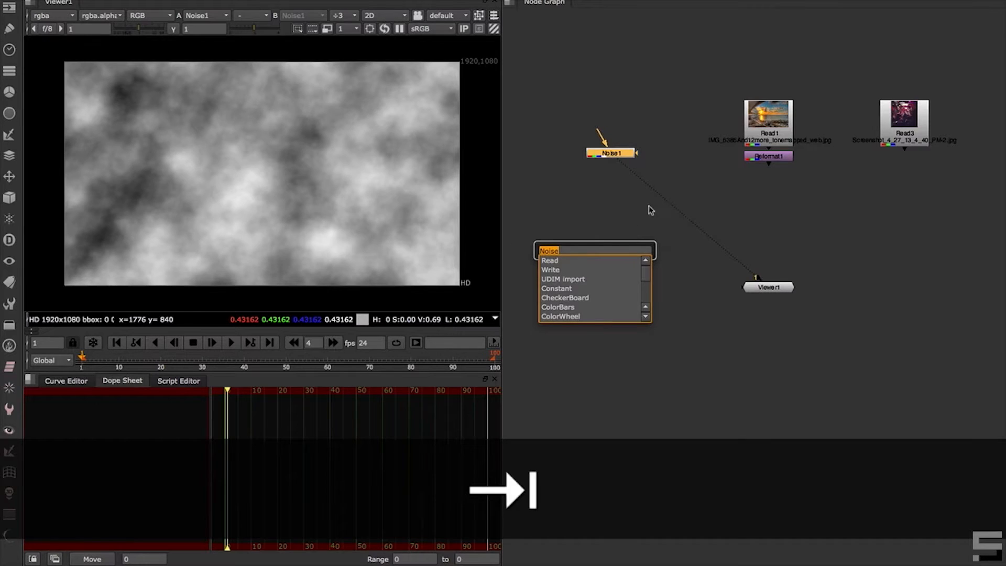
pyautogui.click(606, 198)
# Display Noise1 in the viewer, play the noise pattern to check for motion, and stop playback
pyautogui.click(622, 155)
pyautogui.press('1')
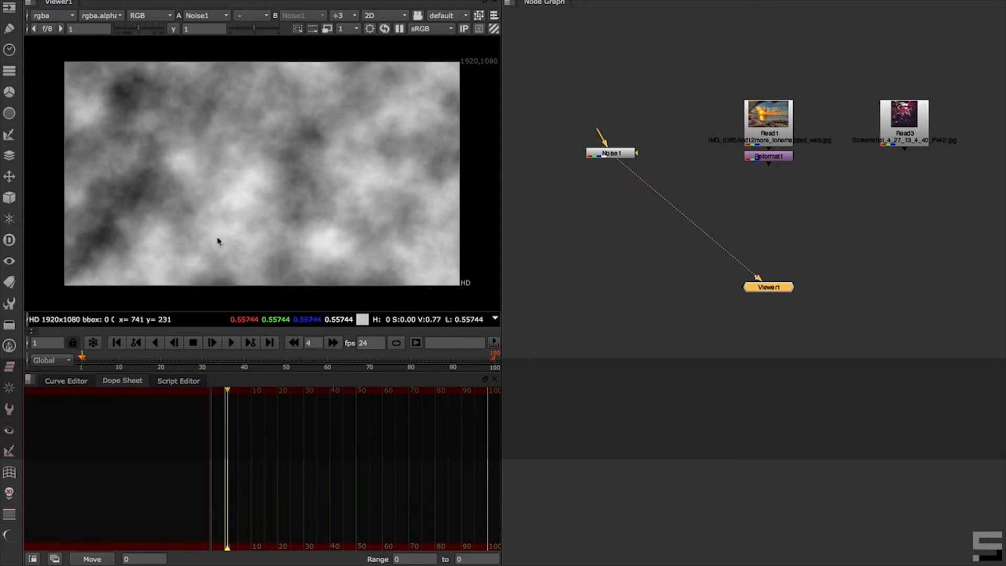
pyautogui.click(230, 342)
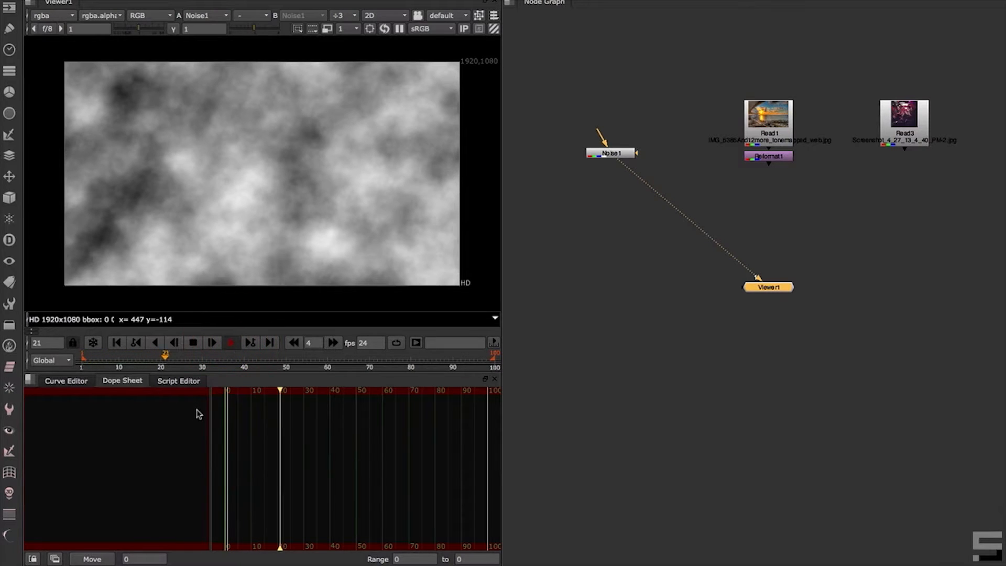
pyautogui.click(193, 342)
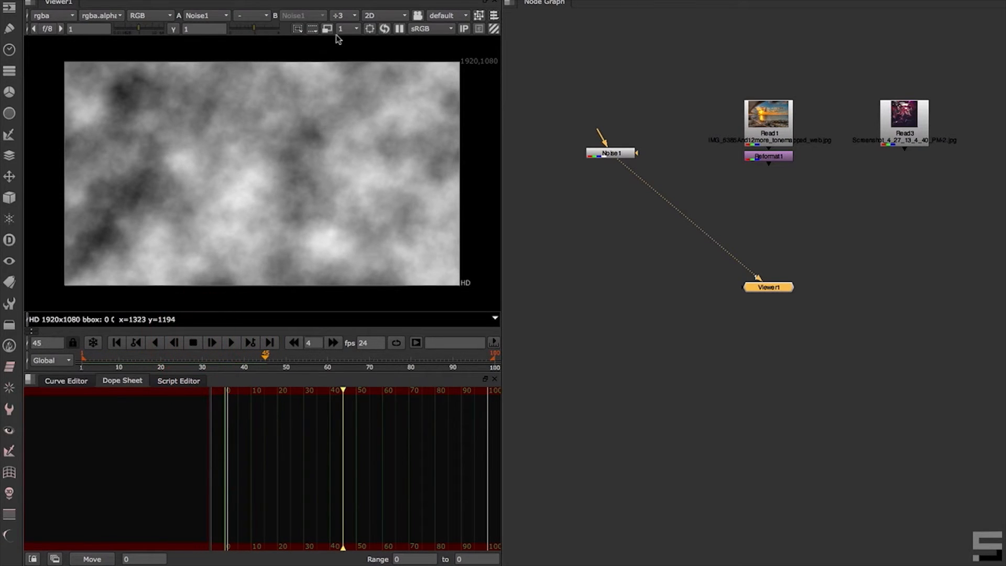
# Turn on proxy mode for the viewer, play the noise, and stop at frame 30
pyautogui.click(327, 28)
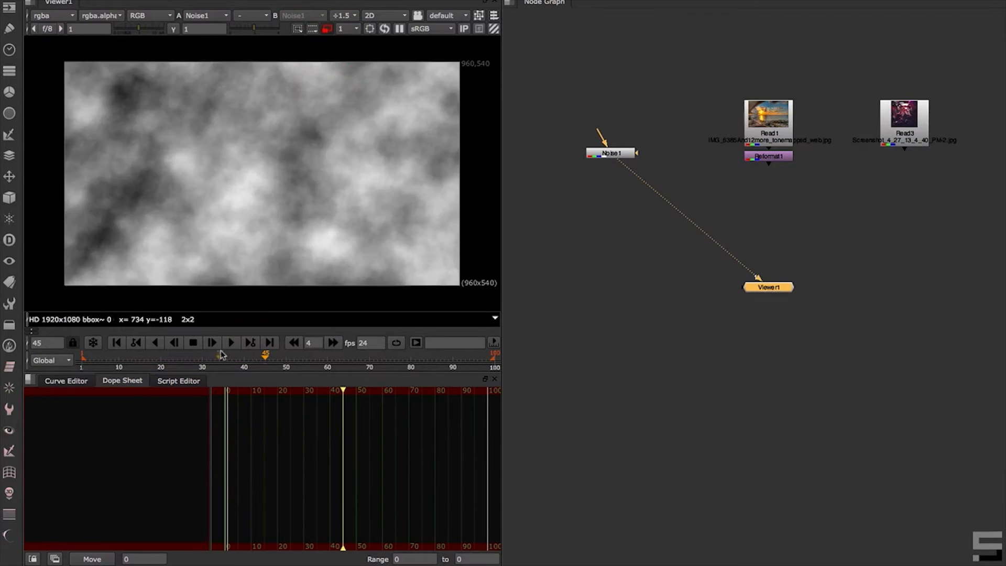
pyautogui.click(231, 342)
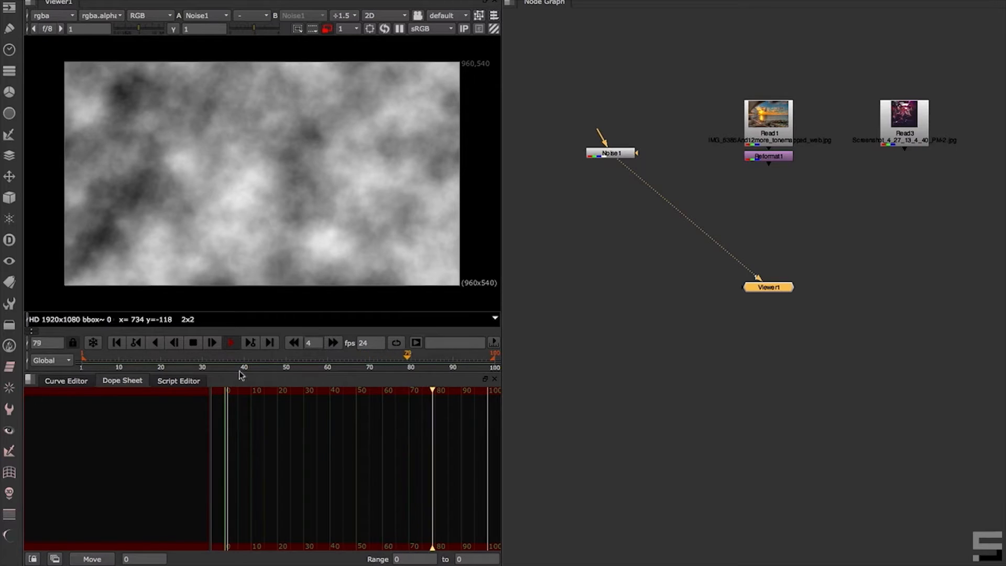
pyautogui.click(204, 361)
# Add an IDistort node, insert it between Reformat1 and the viewer, and display its output
pyautogui.moveTo(620, 155); pyautogui.dragTo(608, 156)
pyautogui.press('Tab')
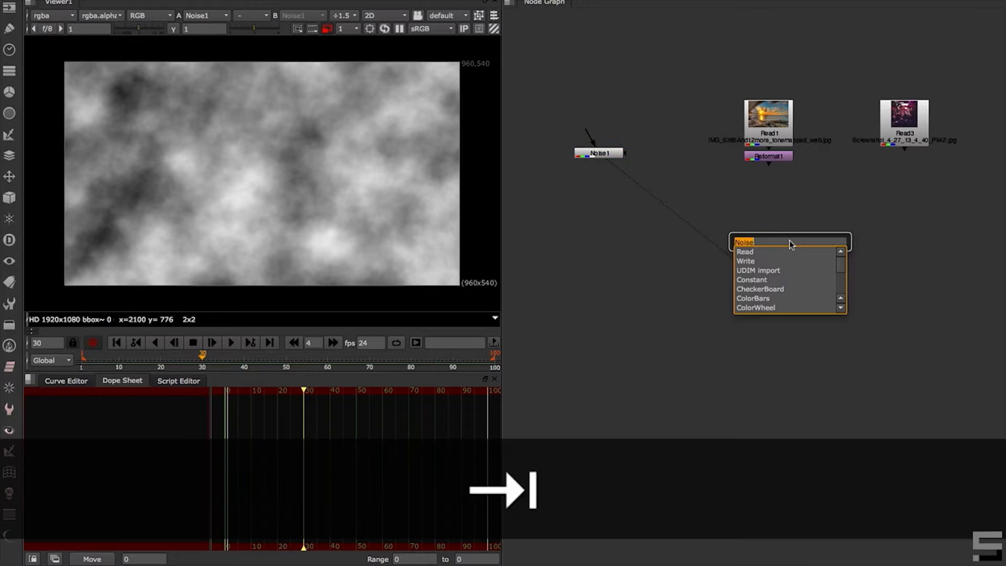
pyautogui.write('id')
pyautogui.press('Down')
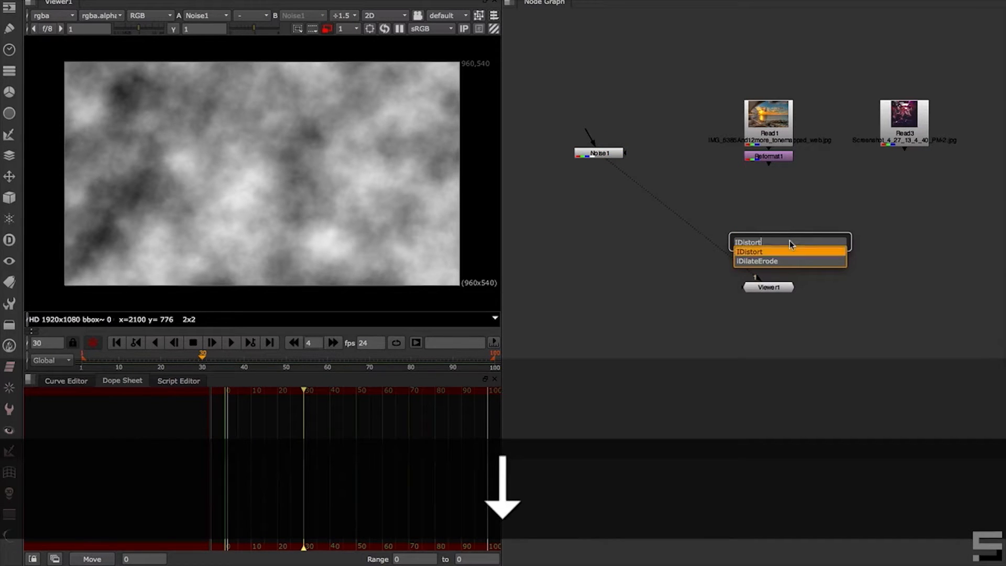
pyautogui.press('Return')
pyautogui.moveTo(563, 137); pyautogui.dragTo(553, 274)
pyautogui.press('1')
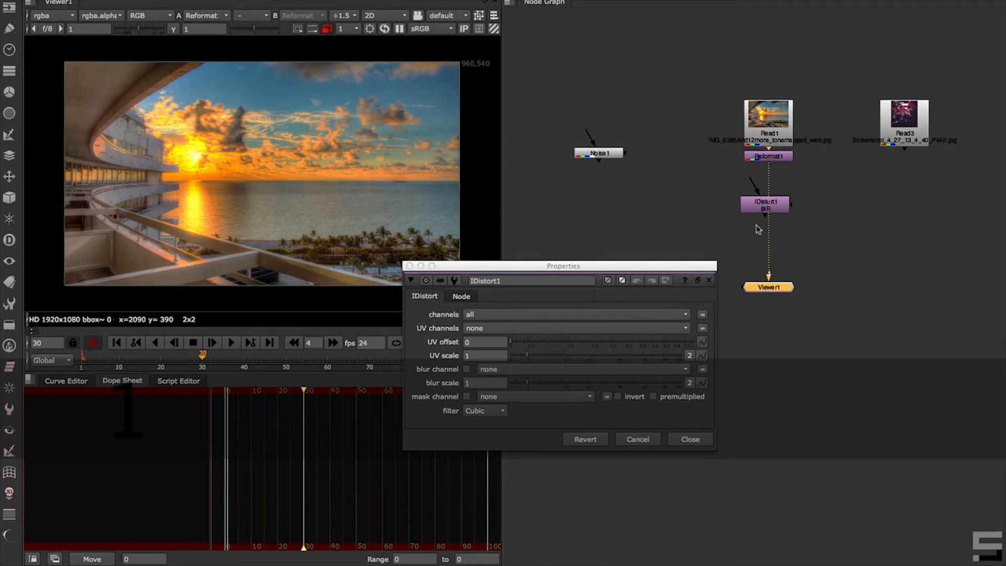
pyautogui.moveTo(775, 212); pyautogui.dragTo(780, 221)
pyautogui.press('1')
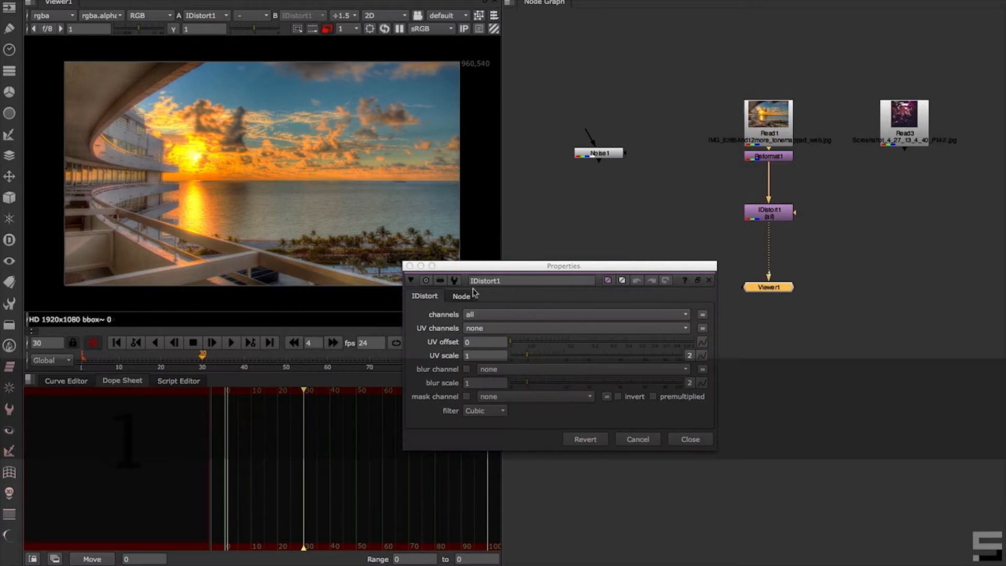
# Play back the IDistort output and stop, keeping its properties clear of the playback controls
pyautogui.click(233, 344)
pyautogui.moveTo(448, 265); pyautogui.dragTo(519, 326)
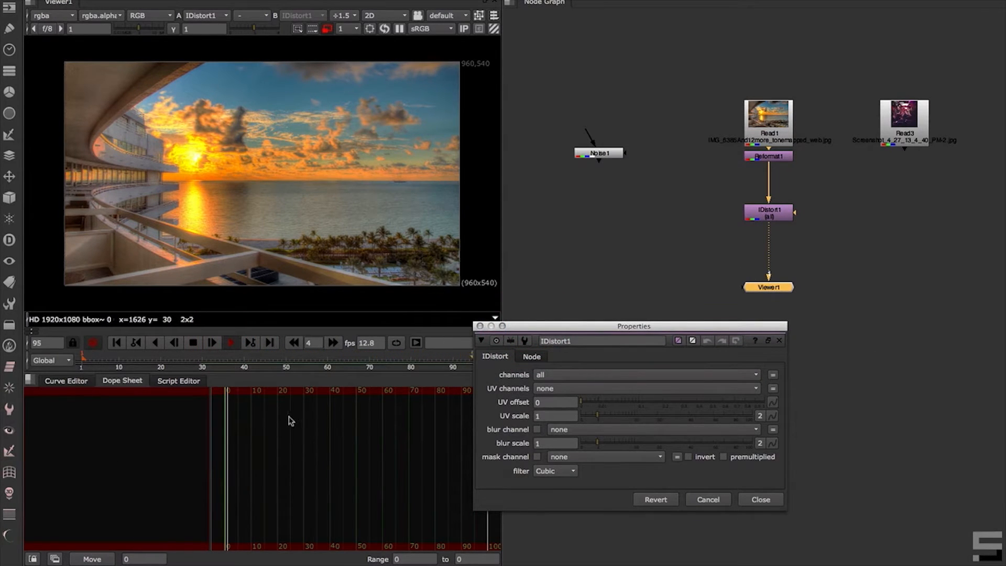
pyautogui.click(193, 343)
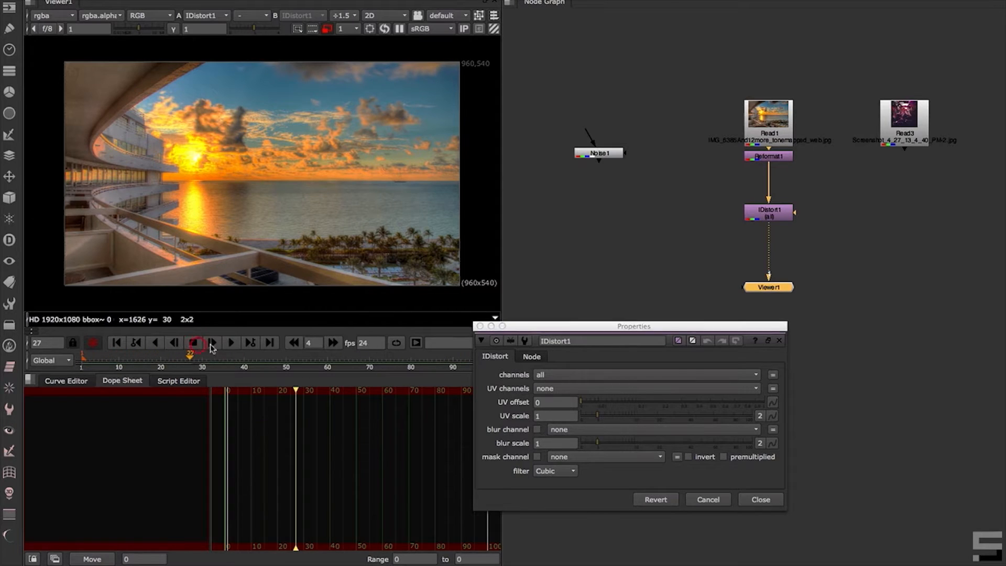
# Review the IDistort node's UV channel, offset and scale settings, and close its properties
pyautogui.moveTo(538, 326); pyautogui.dragTo(528, 273)
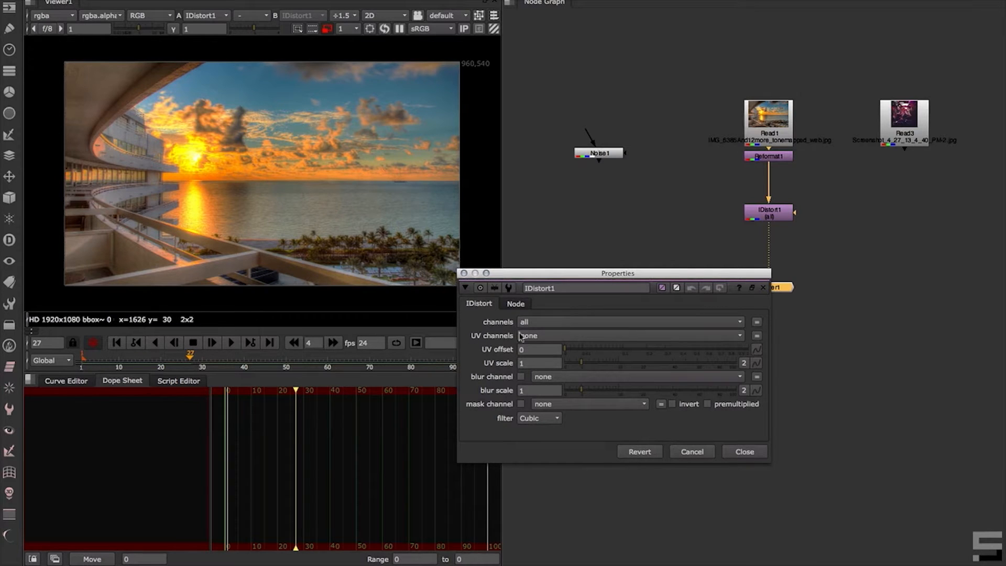
pyautogui.moveTo(527, 279); pyautogui.dragTo(527, 338)
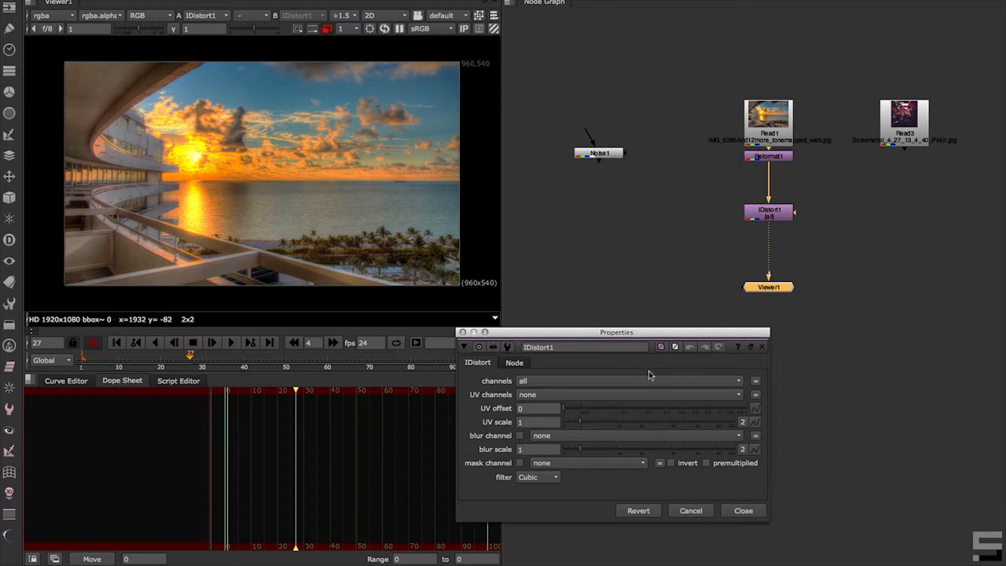
pyautogui.click(743, 511)
# Insert a Copy node between Reformat1 and IDistort1, and connect its A input to Noise1
pyautogui.moveTo(618, 158); pyautogui.dragTo(618, 187)
pyautogui.press('1')
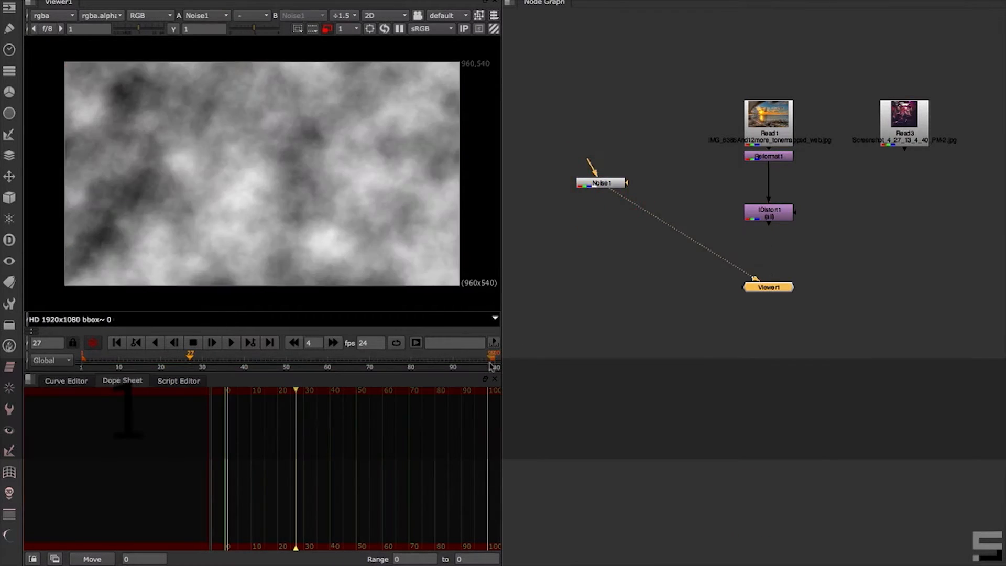
pyautogui.click(685, 183)
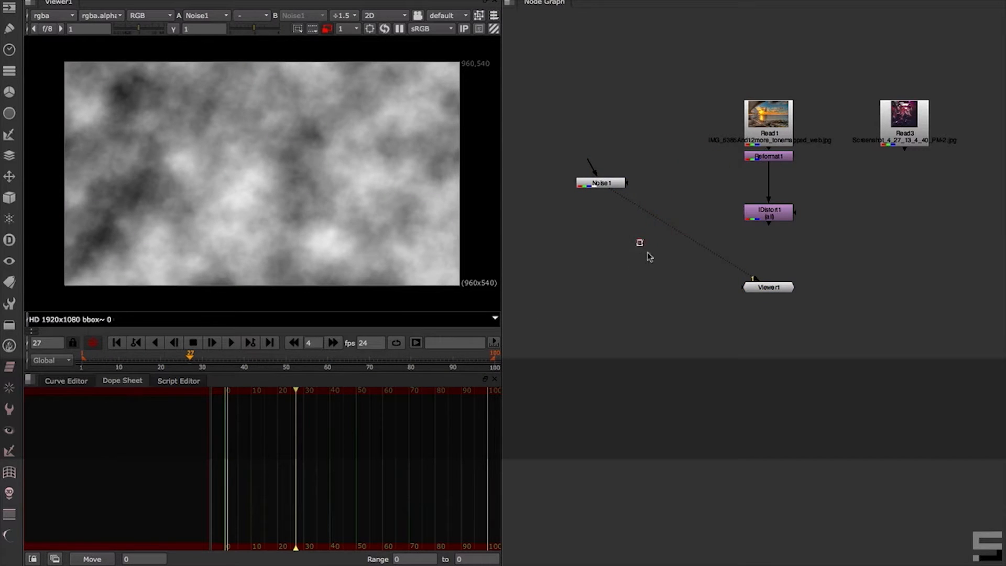
pyautogui.press('k')
pyautogui.moveTo(642, 249); pyautogui.dragTo(781, 186)
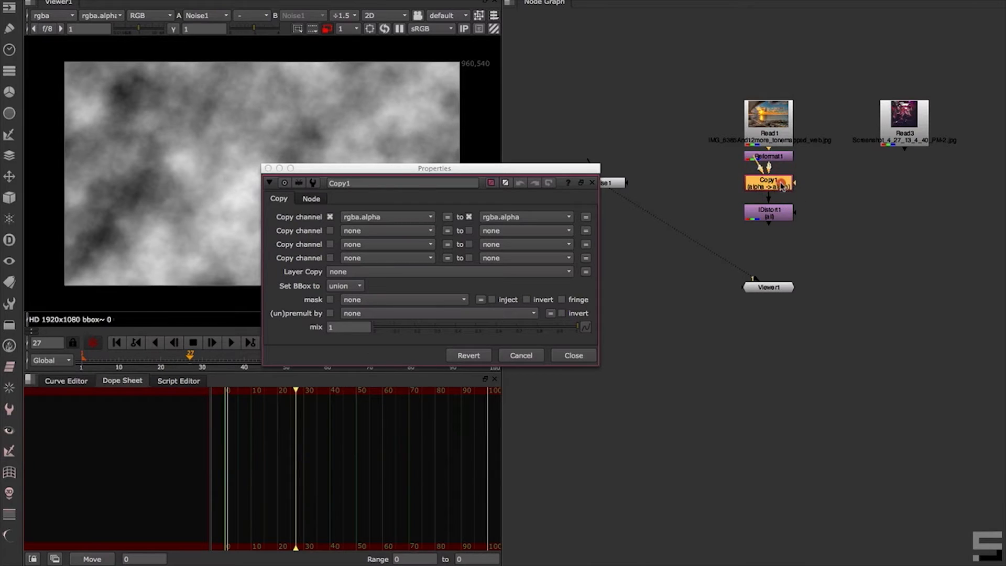
pyautogui.moveTo(549, 168); pyautogui.dragTo(542, 231)
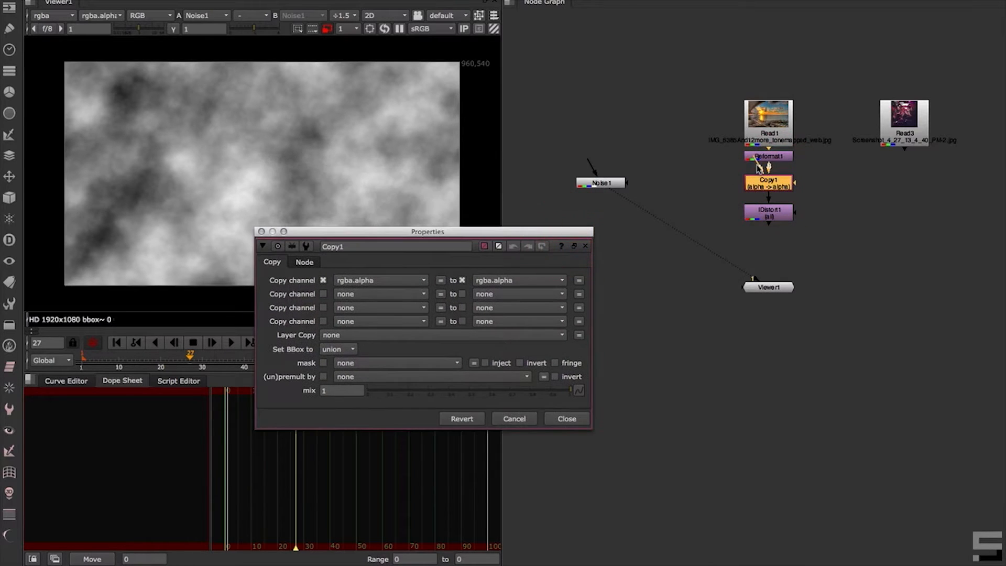
pyautogui.moveTo(758, 168); pyautogui.dragTo(582, 184)
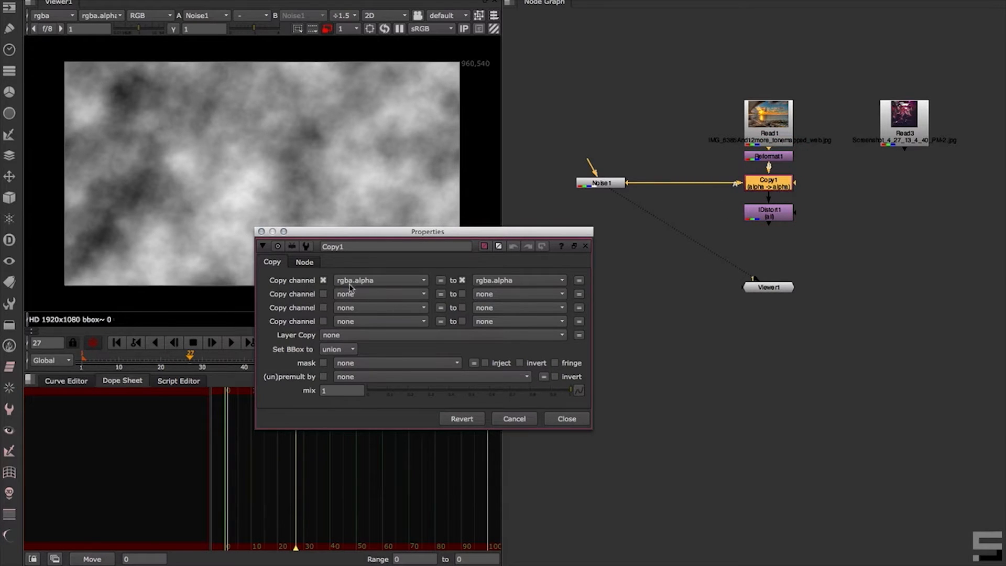
# Display Noise1 in the viewer and check its alpha channel against the full colour view
pyautogui.click(607, 184)
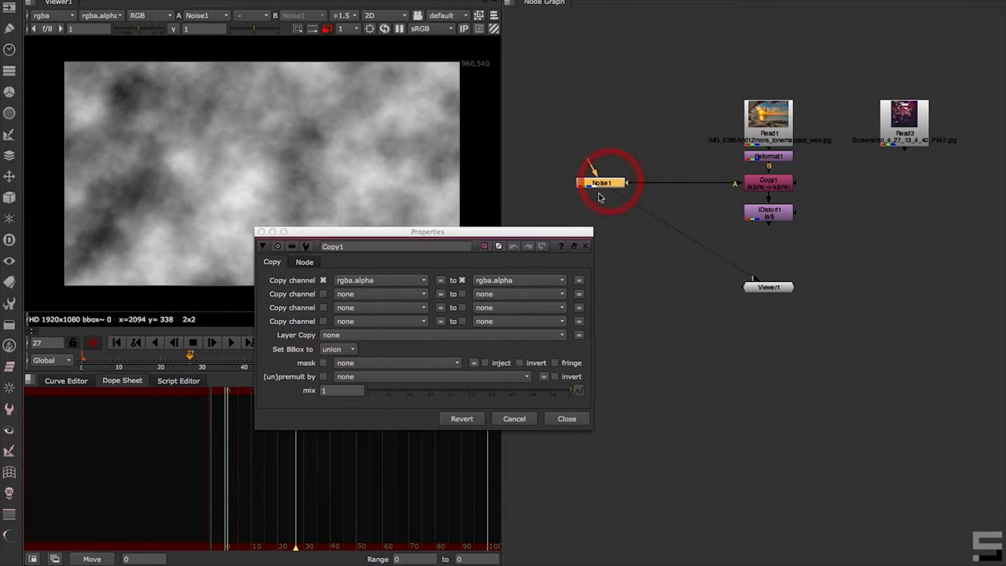
pyautogui.press('1')
pyautogui.click(374, 173)
pyautogui.press('a')
pyautogui.press('a')
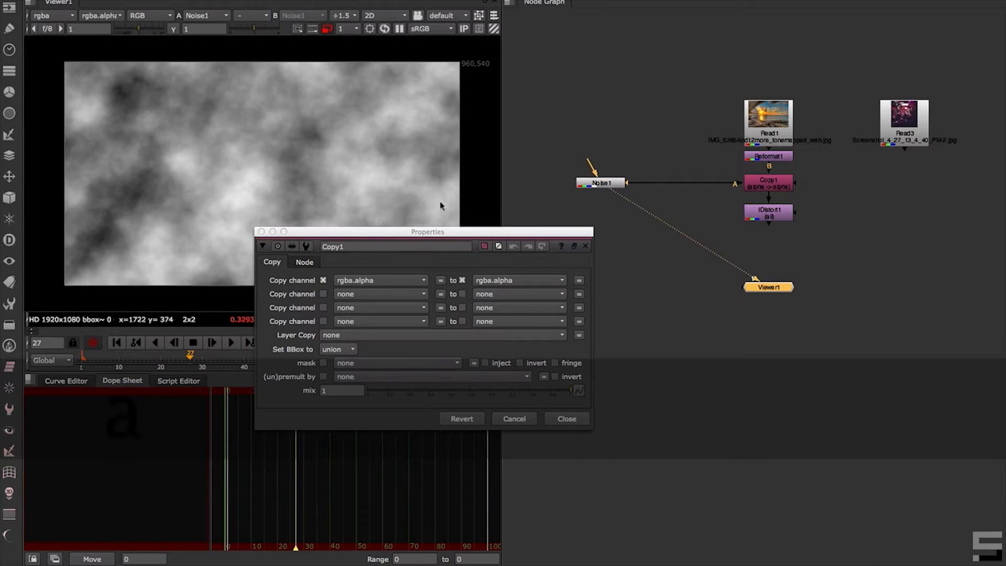
# Display IDistort1 in the viewer and compare its alpha channel with the colour image
pyautogui.click(781, 215)
pyautogui.press('1')
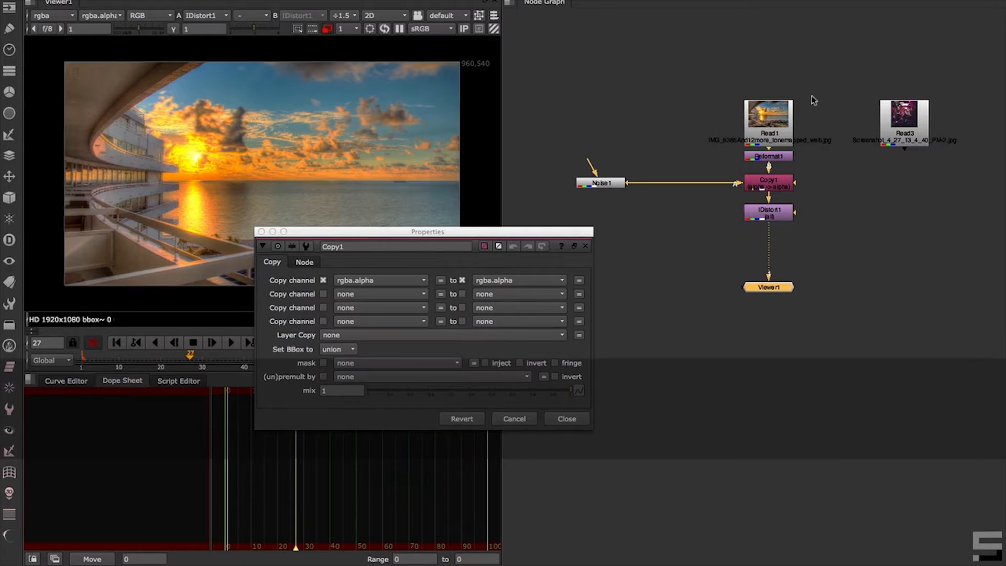
pyautogui.click(267, 192)
pyautogui.press('a')
pyautogui.press('a')
pyautogui.press('a')
pyautogui.press('a')
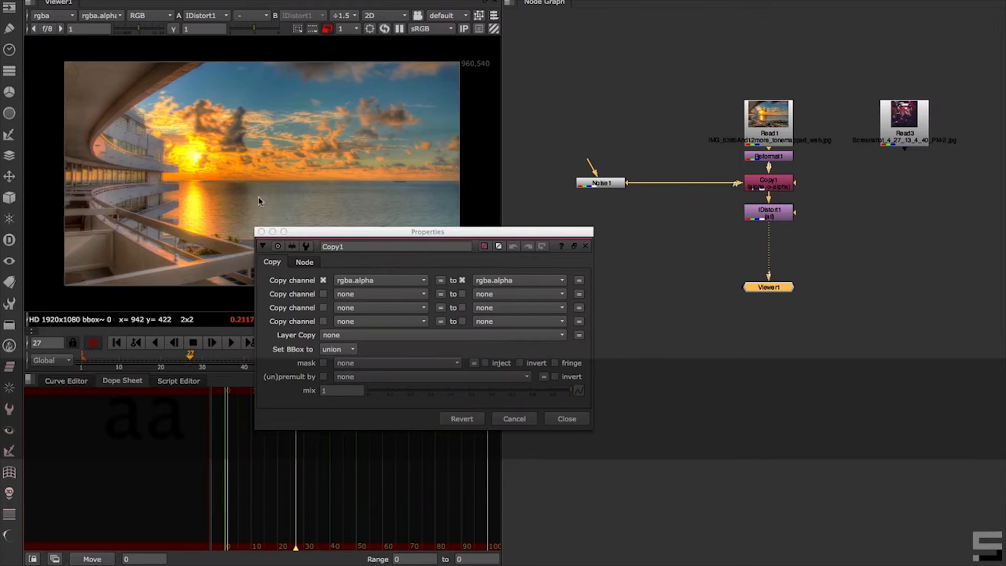
# Toggle the viewer repeatedly between IDistort1's alpha channel and full colour to examine the noise copied into the alpha
pyautogui.press('a')
pyautogui.press('a')
pyautogui.press('a')
pyautogui.press('a')
pyautogui.press('a')
pyautogui.press('a')
pyautogui.press('a')
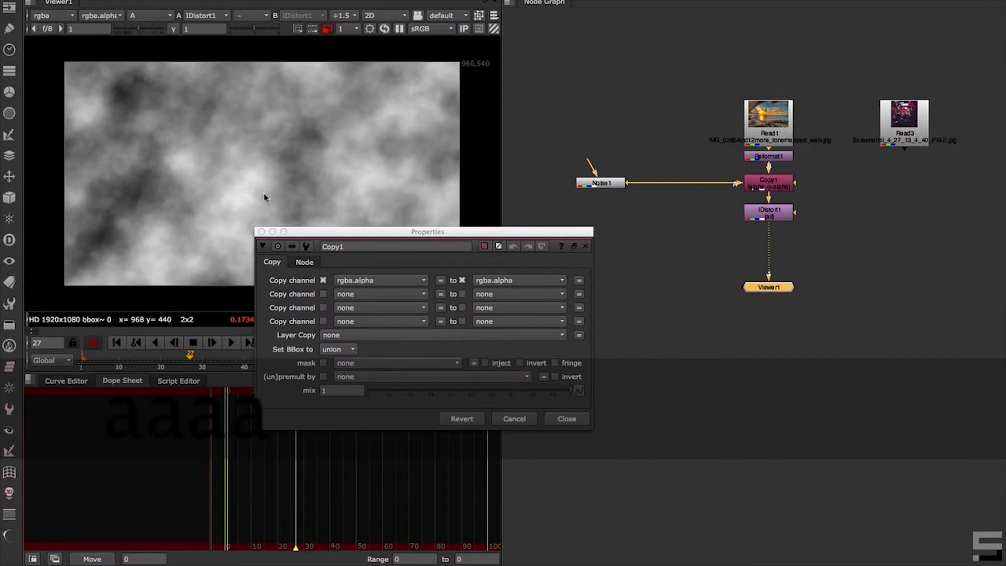
pyautogui.press('a')
pyautogui.press('a')
pyautogui.press('a')
pyautogui.press('a')
pyautogui.press('a')
pyautogui.press('a')
pyautogui.press('a')
pyautogui.press('a')
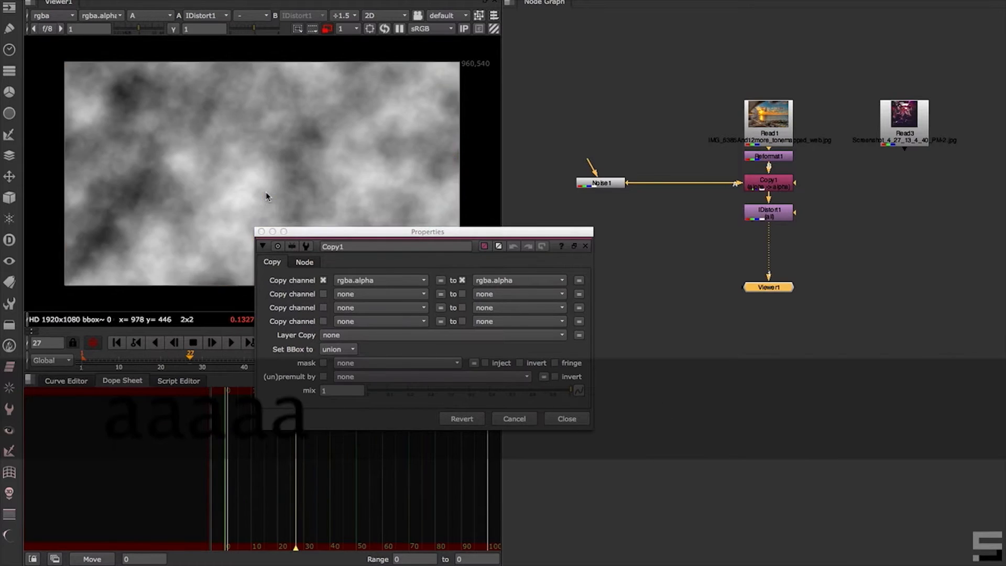
pyautogui.press('a')
pyautogui.press('a')
pyautogui.press('a')
pyautogui.press('a')
pyautogui.press('a')
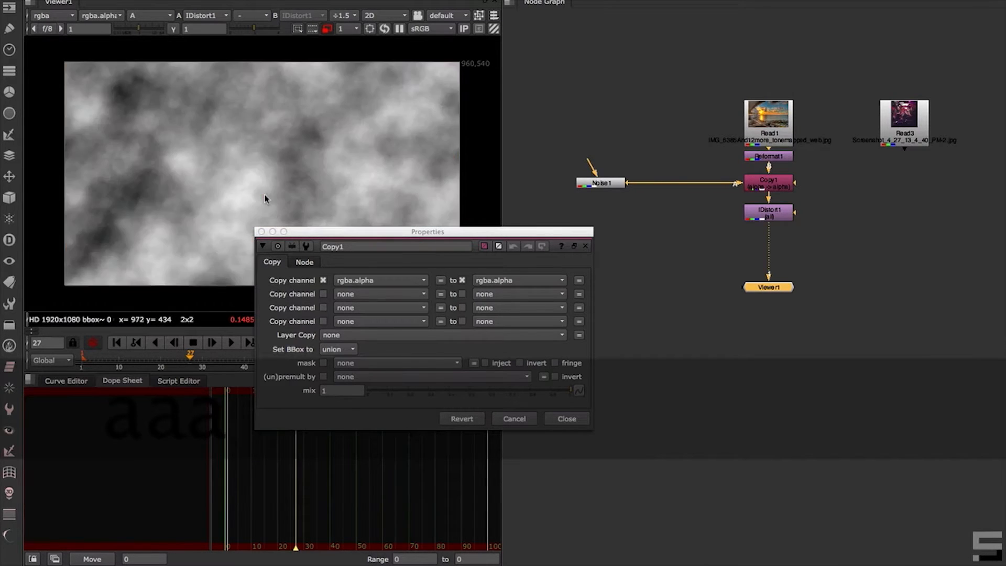
pyautogui.press('a')
pyautogui.press('a')
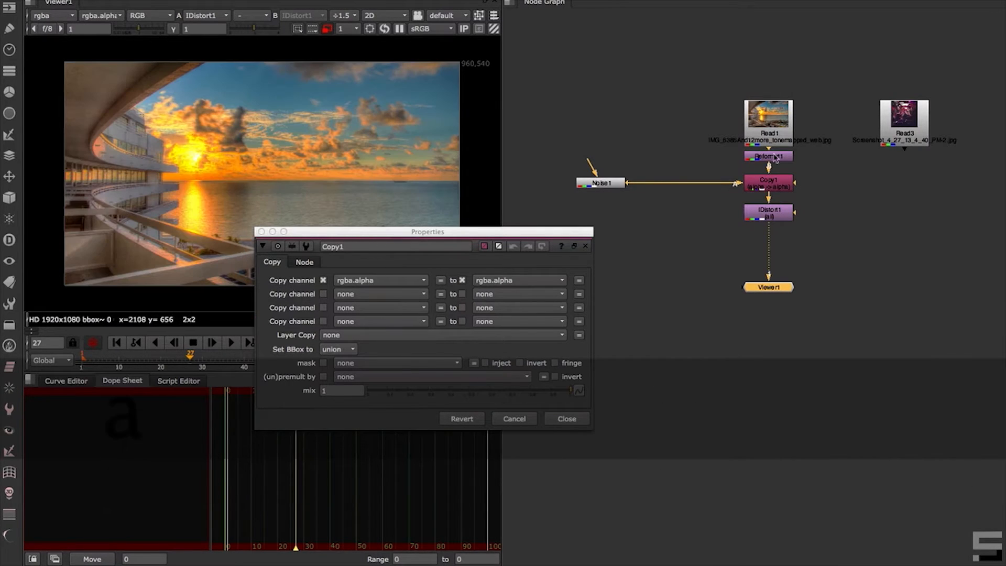
# Set the first source channel of the Copy1 node to rgba.red and reposition its properties window
pyautogui.click(770, 185)
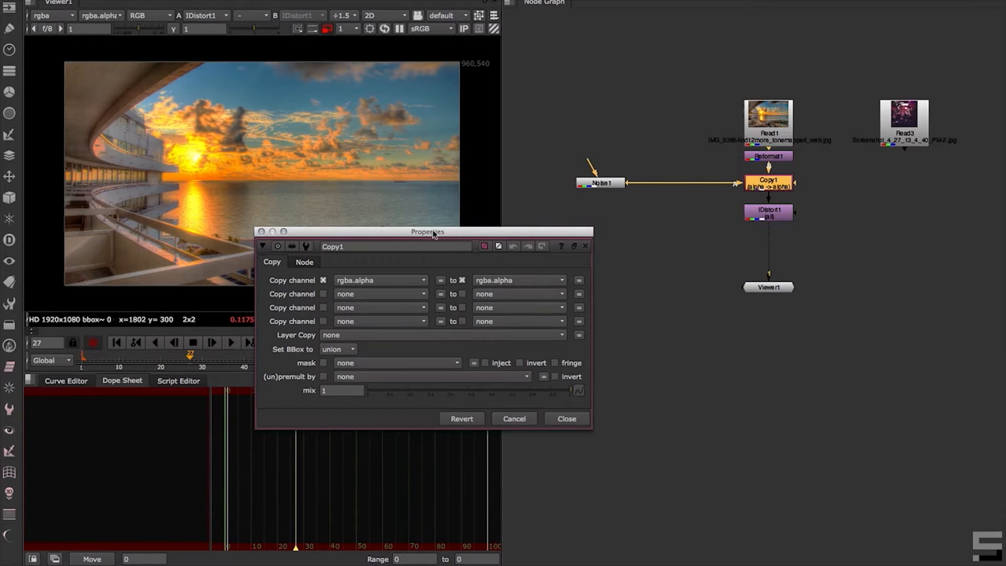
pyautogui.moveTo(432, 231); pyautogui.dragTo(486, 174)
pyautogui.click(415, 223)
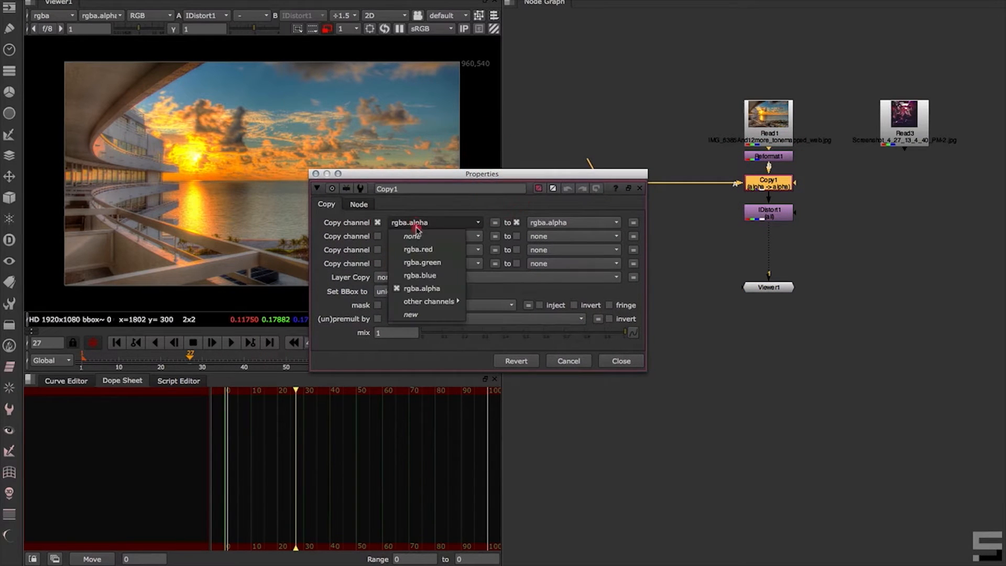
pyautogui.click(419, 250)
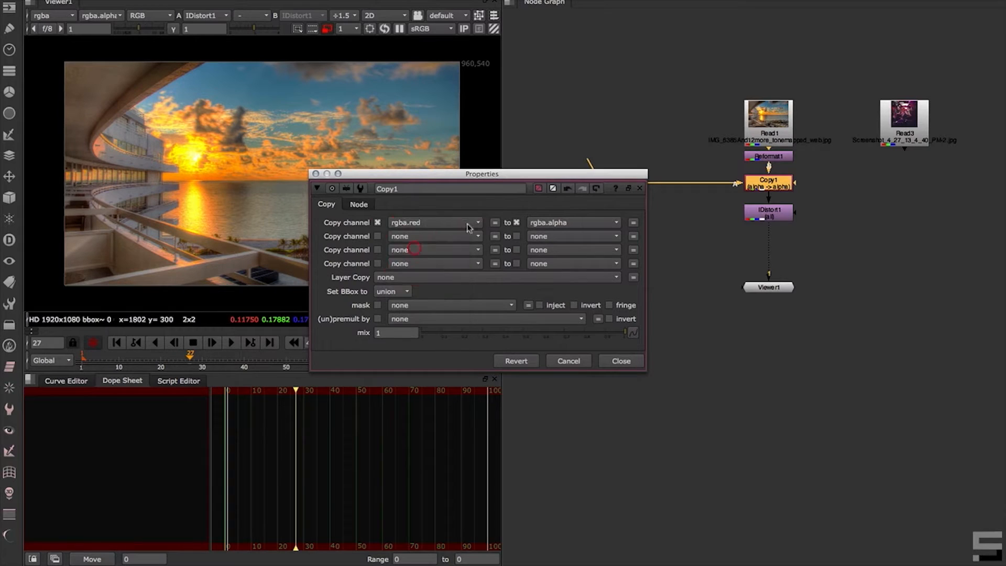
pyautogui.moveTo(456, 173); pyautogui.dragTo(451, 260)
# Display Noise1 in the viewer, inspect its red, green, blue and alpha channels, and return the view to IDistort1
pyautogui.click(597, 183)
pyautogui.press('1')
pyautogui.click(310, 181)
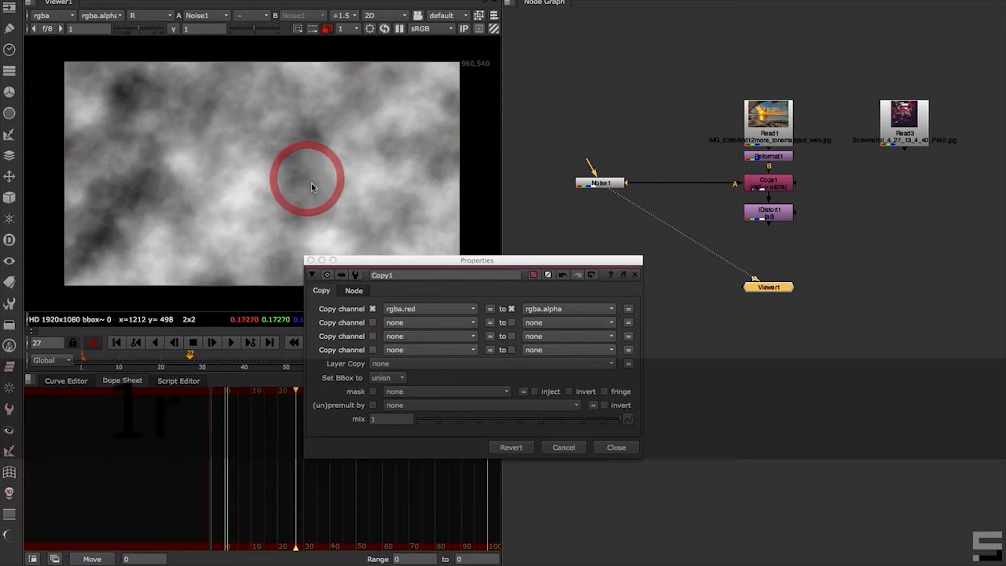
pyautogui.press('r')
pyautogui.press('g')
pyautogui.press('b')
pyautogui.press('a')
pyautogui.press('a')
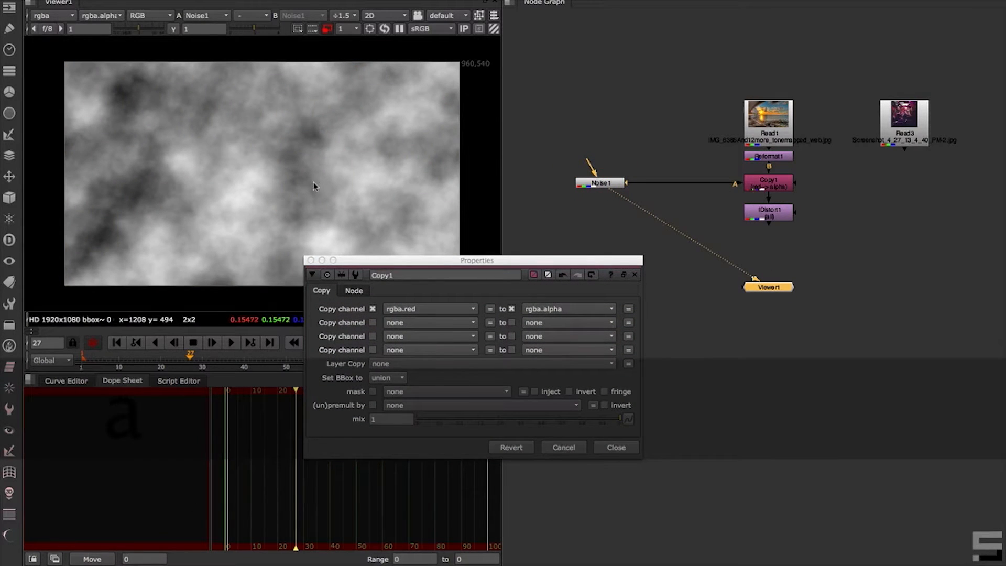
pyautogui.click(767, 215)
pyautogui.press('1')
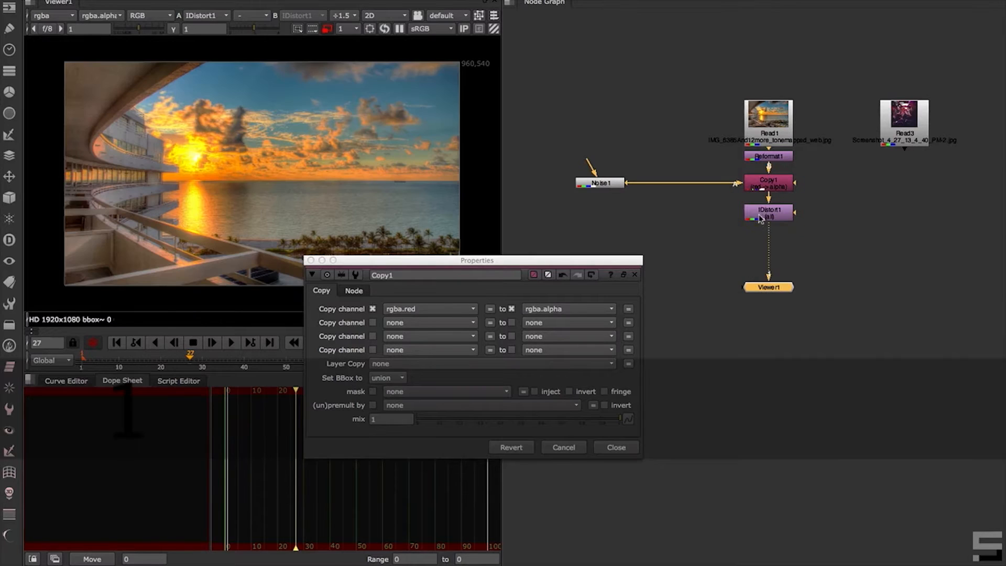
# Set the second source channel of the Copy1 node to rgba.green
pyautogui.click(597, 182)
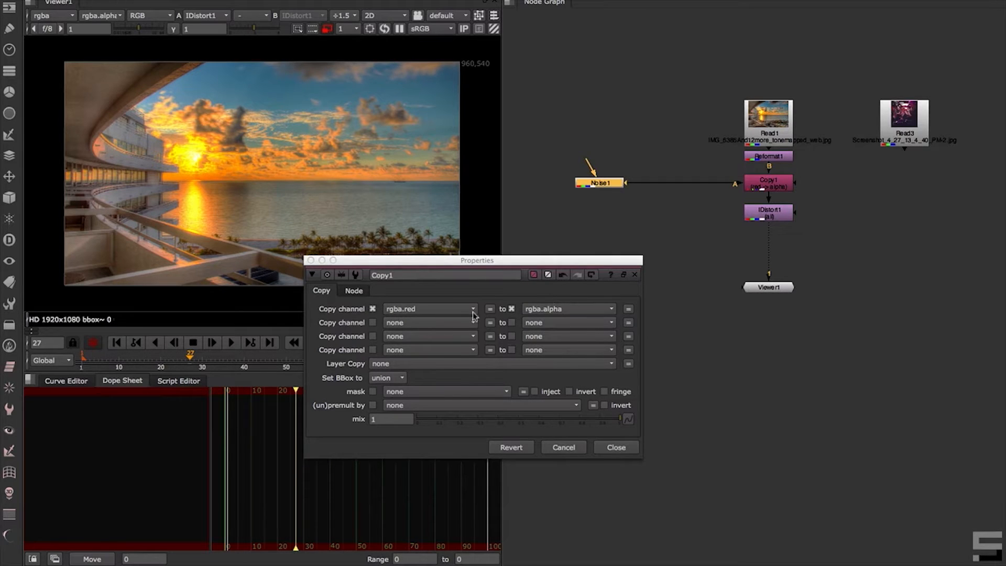
pyautogui.click(434, 322)
pyautogui.click(421, 359)
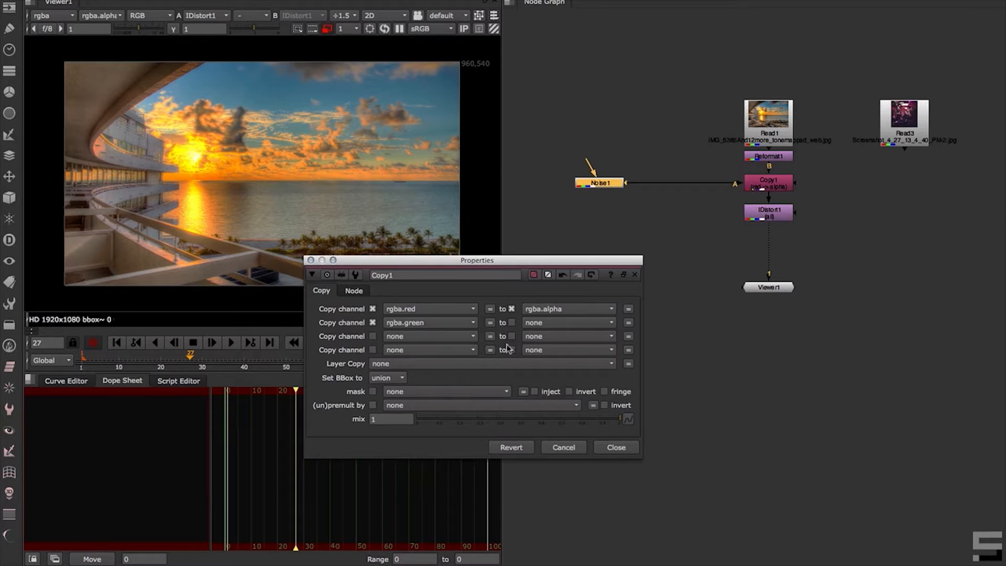
# Set Copy1's destination channels to deep.front for the red channel and deep.back for the green channel
pyautogui.click(561, 309)
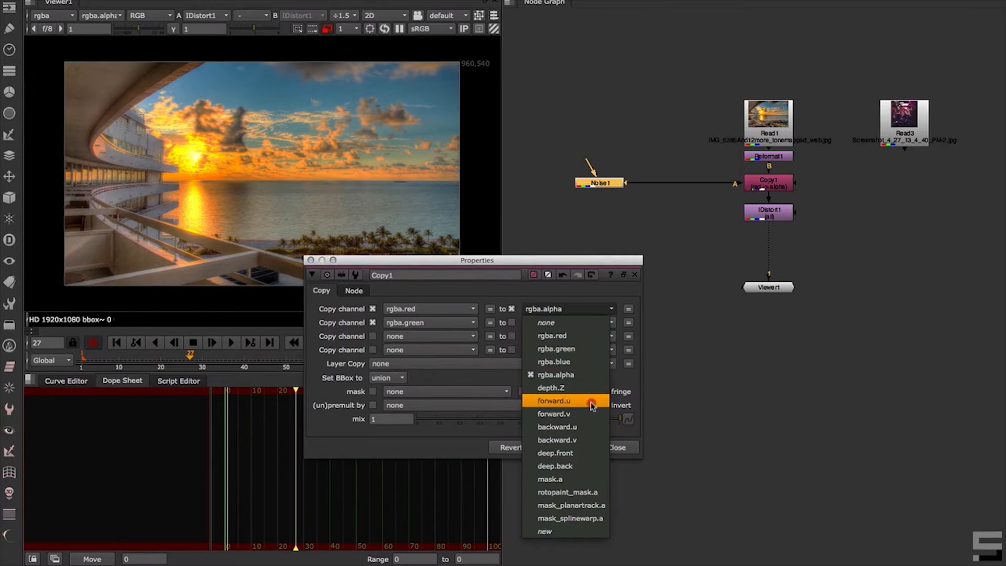
pyautogui.click(590, 452)
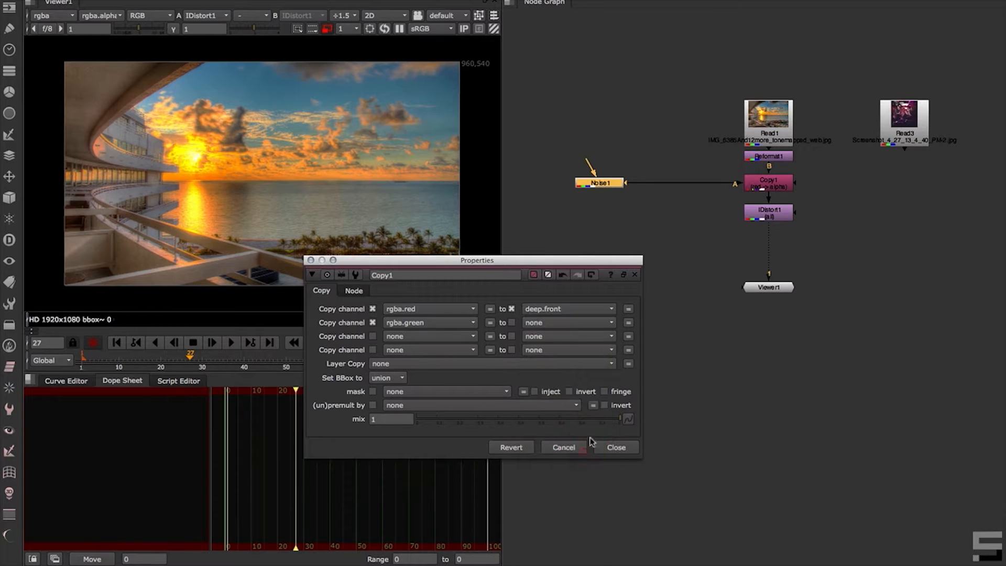
pyautogui.click(583, 329)
pyautogui.click(587, 478)
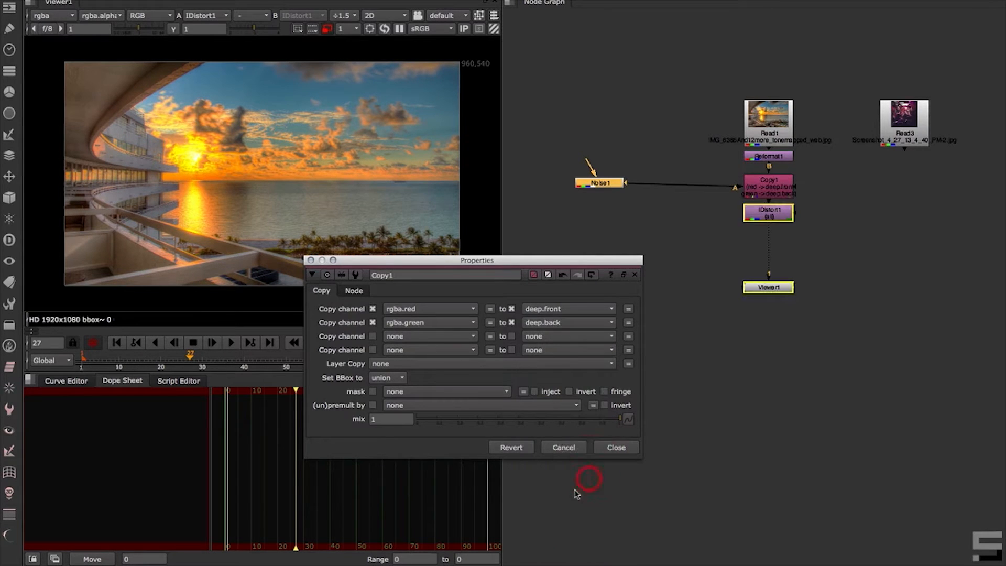
pyautogui.moveTo(576, 266); pyautogui.dragTo(533, 258)
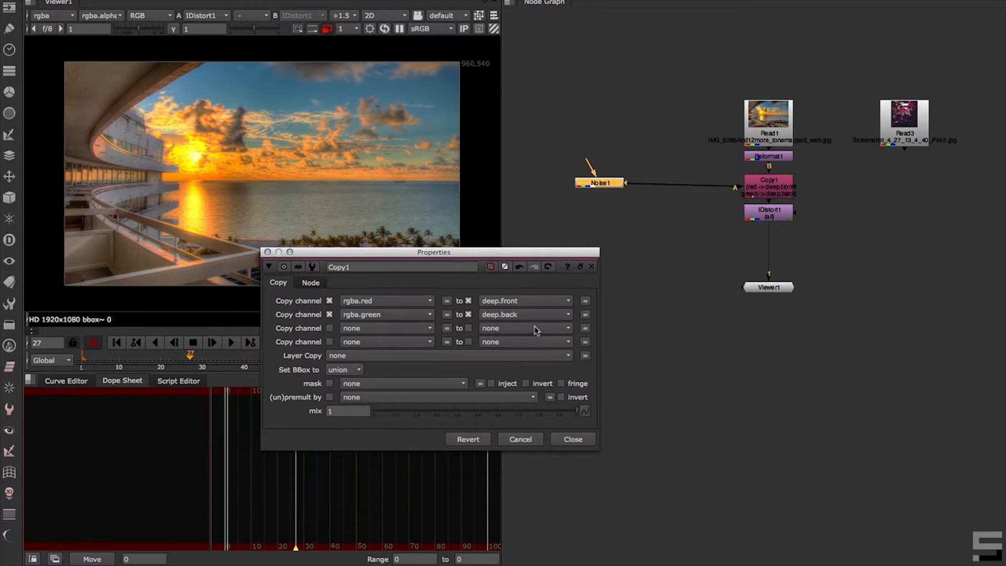
# Create a new channel distort.u in a new distort layer as the destination for Copy1's red channel
pyautogui.click(547, 303)
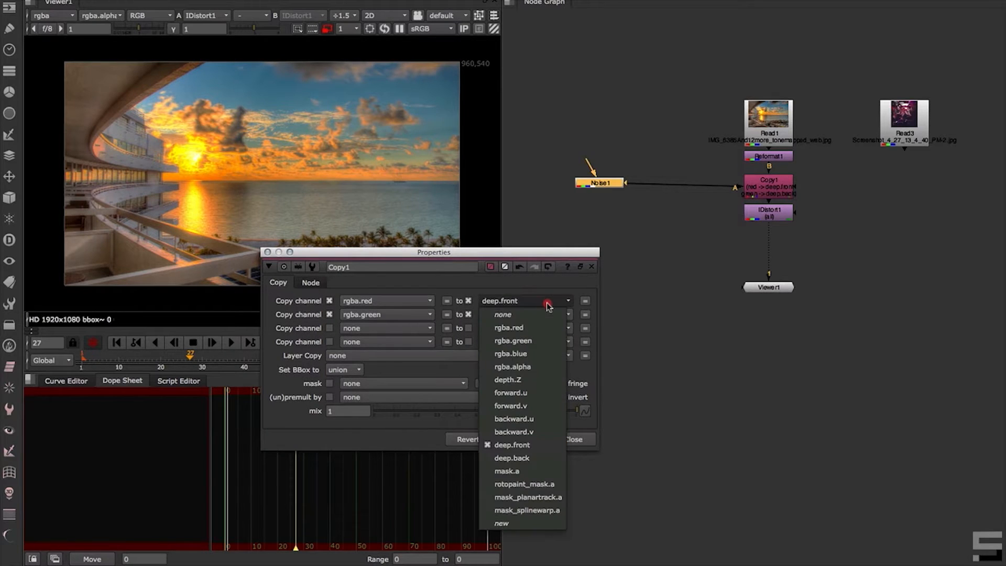
pyautogui.click(540, 525)
pyautogui.write('distort.')
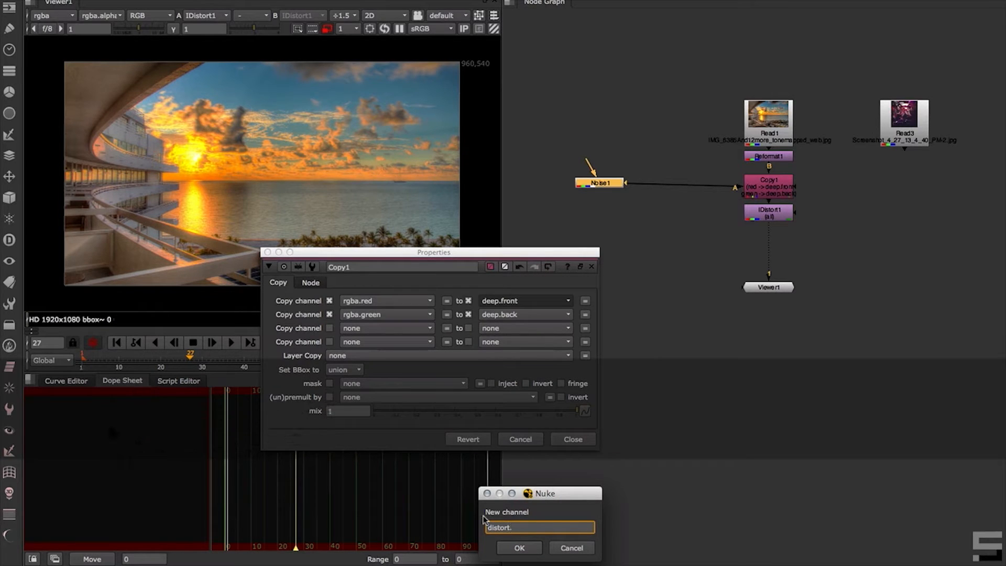
pyautogui.write('u')
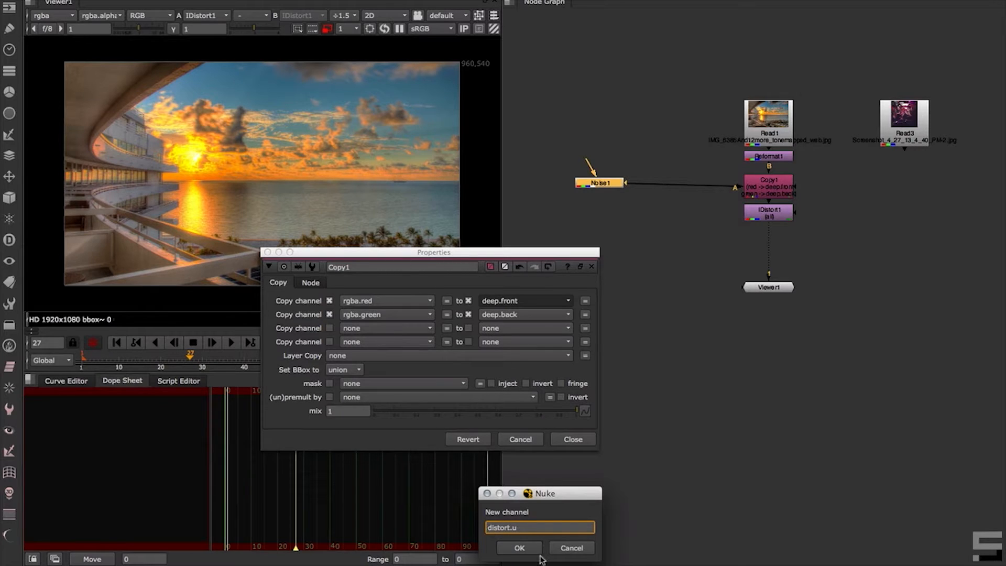
pyautogui.click(522, 548)
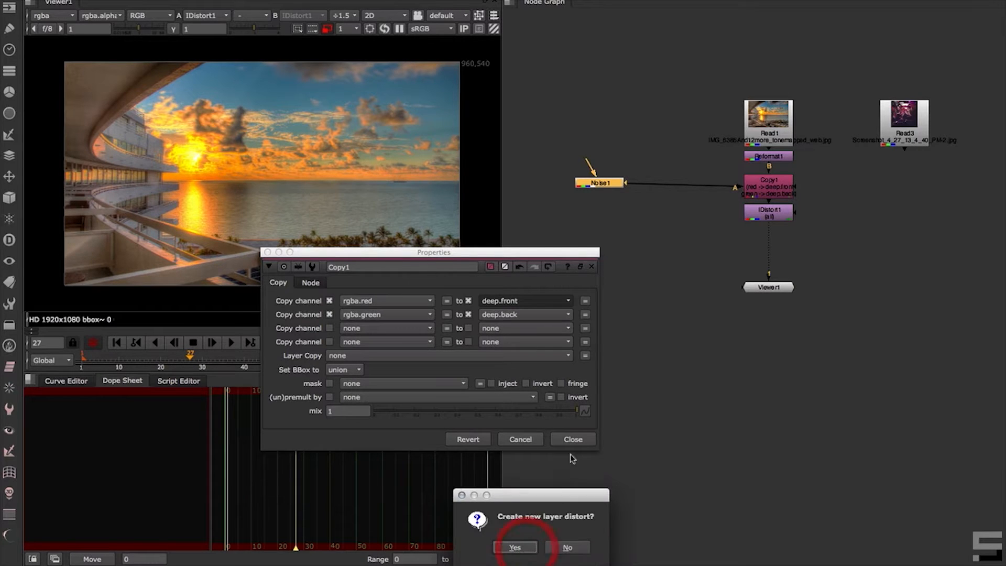
pyautogui.click(515, 547)
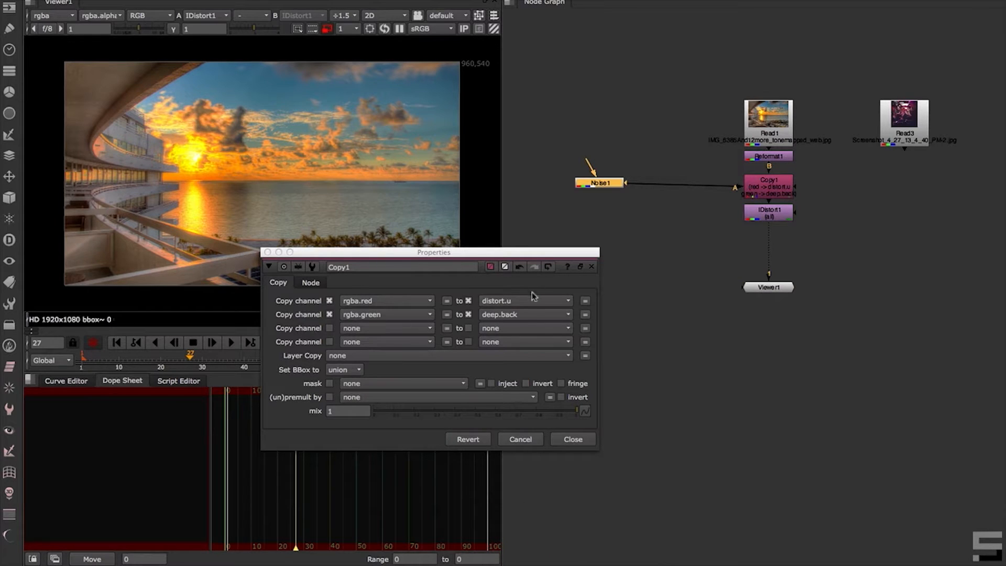
# Create a new channel distort.v as the destination for Copy1's green channel
pyautogui.click(513, 314)
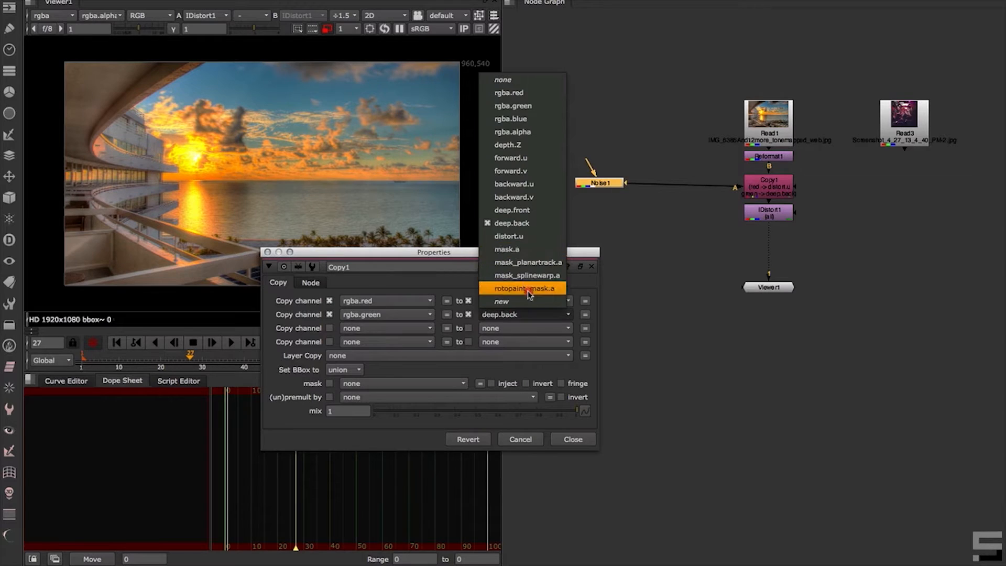
pyautogui.click(502, 301)
pyautogui.write('distort.v')
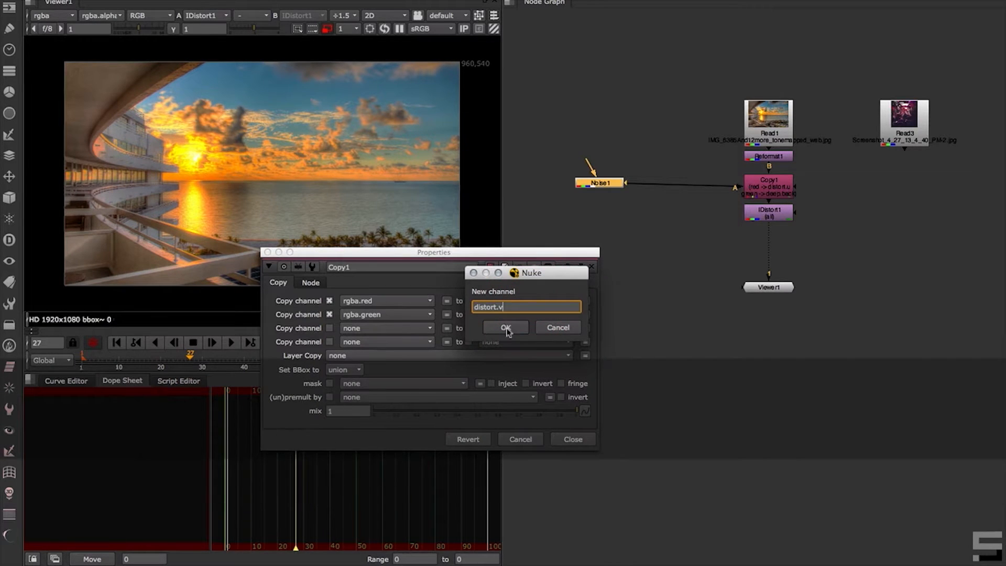
pyautogui.click(506, 328)
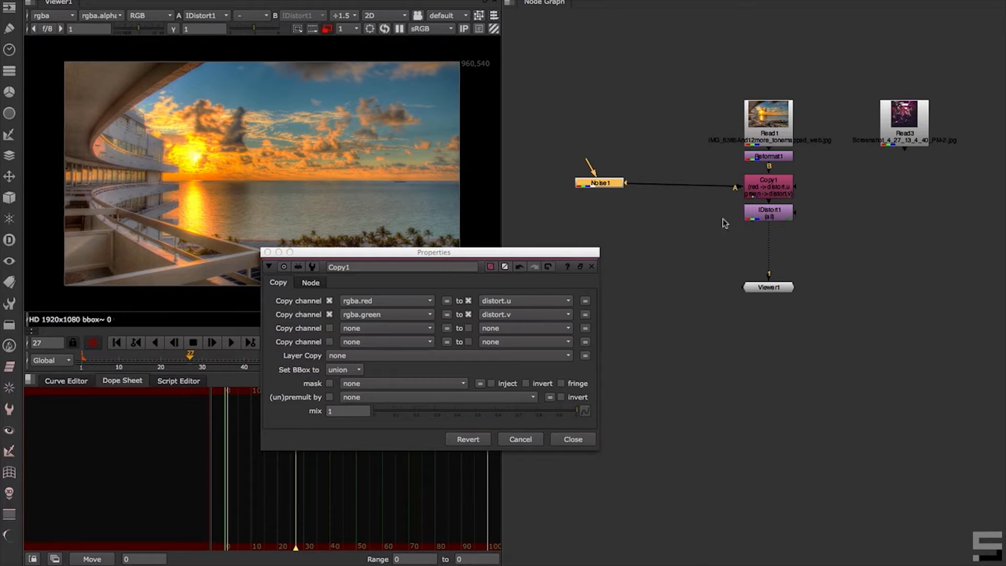
# Close Copy1's properties and play back the IDistort1 output in the viewer, stopping after a short check
pyautogui.moveTo(609, 189); pyautogui.dragTo(617, 193)
pyautogui.press('1')
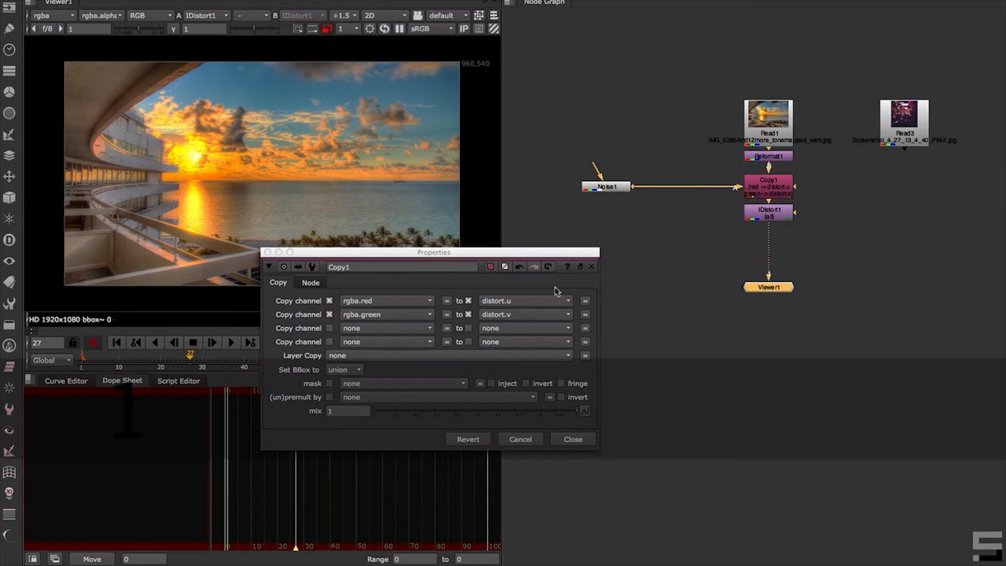
pyautogui.click(573, 439)
pyautogui.click(236, 358)
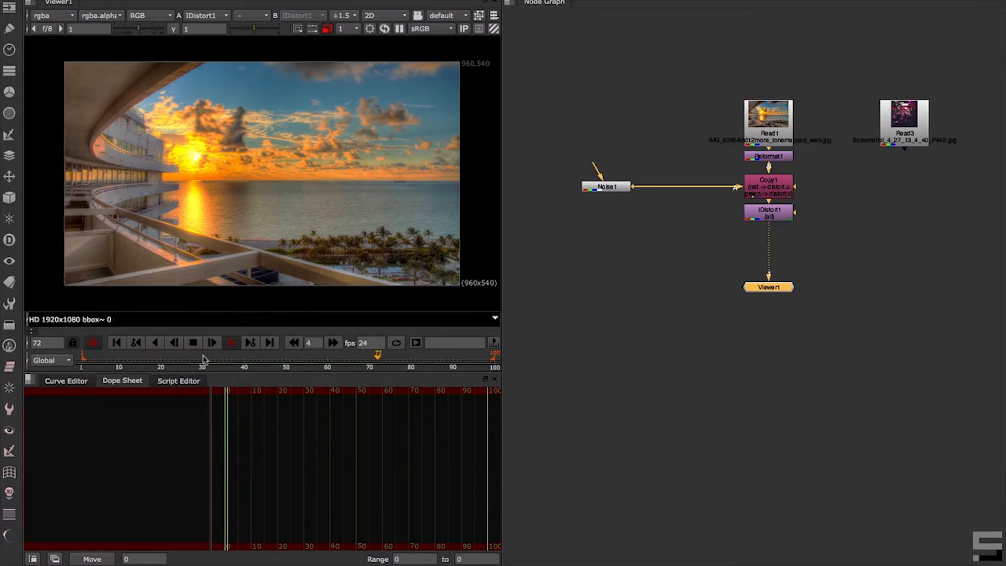
pyautogui.click(193, 342)
# Set IDistort1's UV channels to the distort layer and briefly play back the result
pyautogui.doubleClick(769, 212)
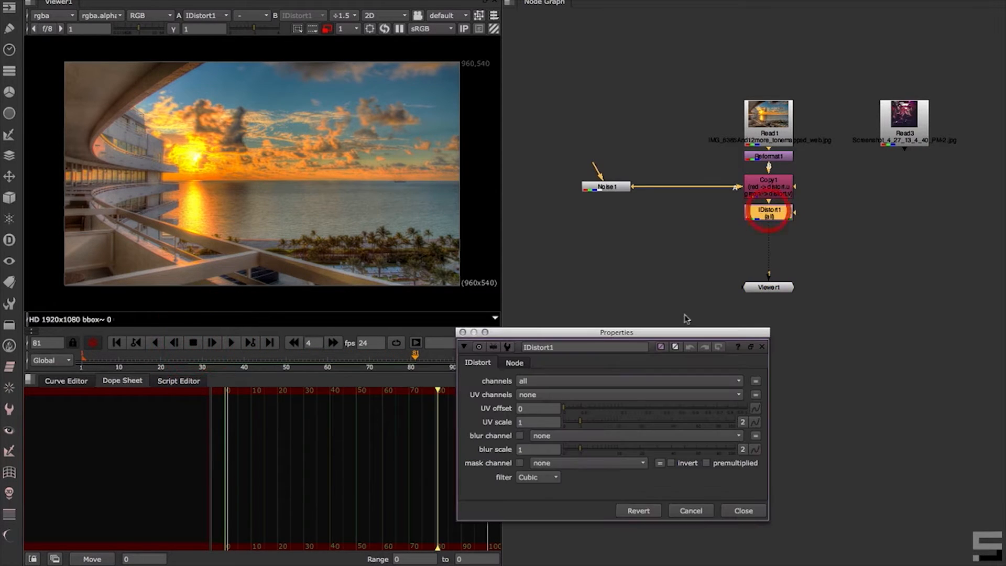
pyautogui.click(555, 397)
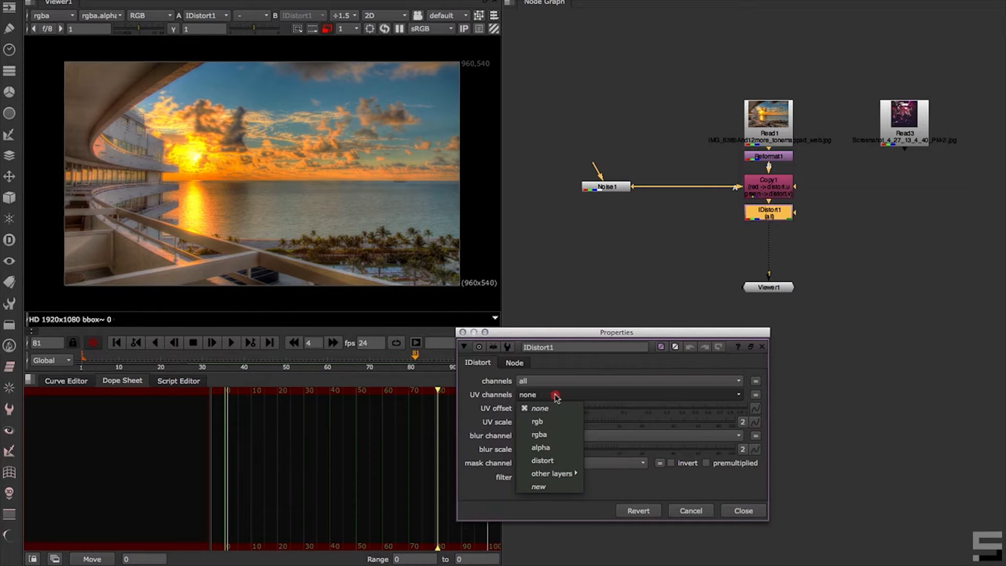
pyautogui.click(548, 460)
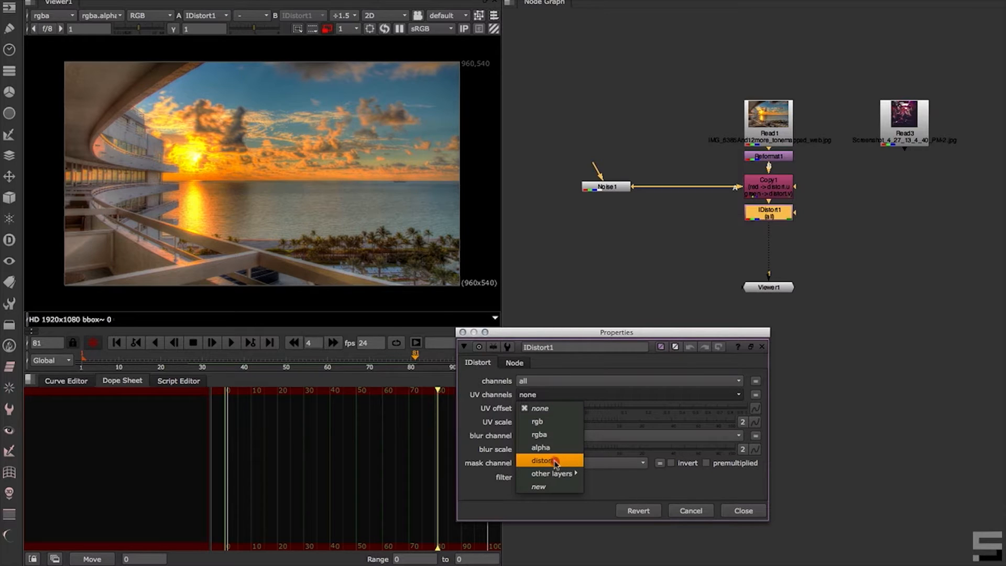
pyautogui.click(564, 461)
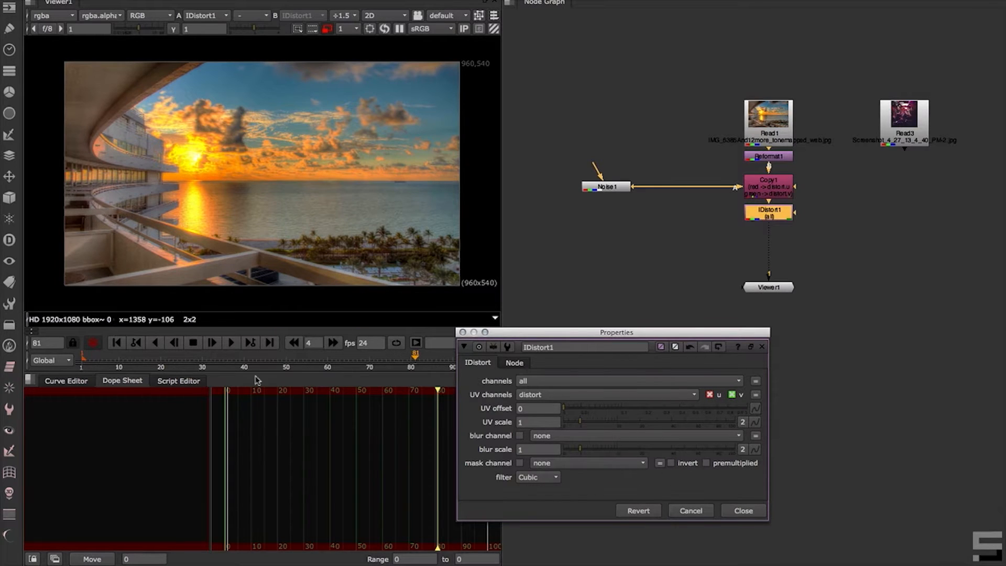
pyautogui.click(231, 342)
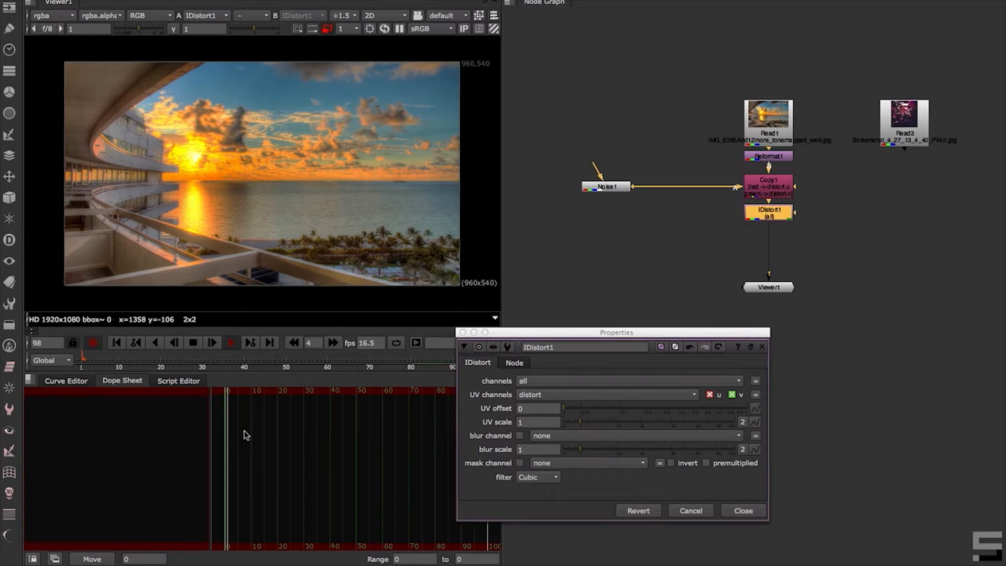
pyautogui.click(193, 344)
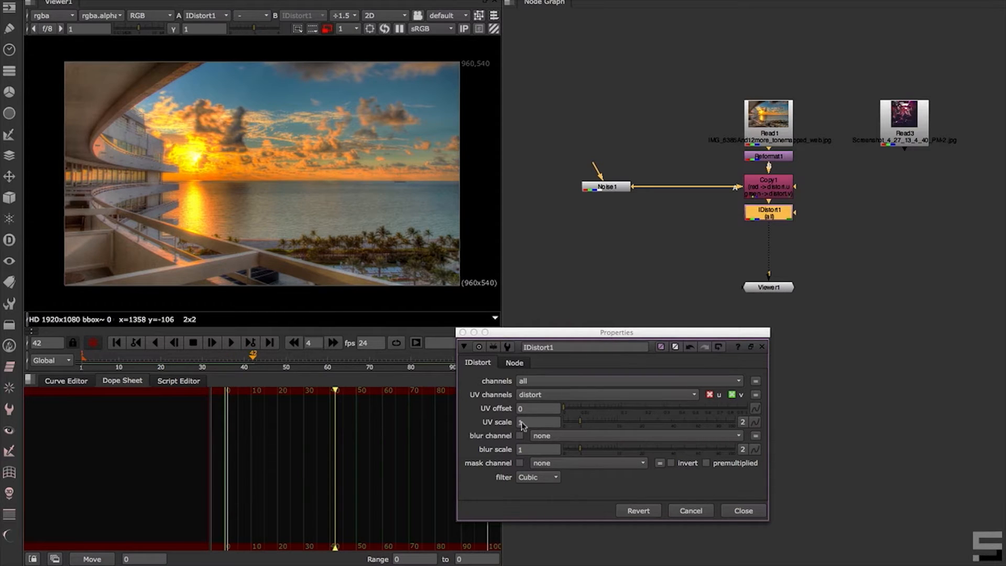
# Set IDistort1's UV scale to 100 and play back the distorted sunset image
pyautogui.moveTo(585, 426); pyautogui.dragTo(752, 427)
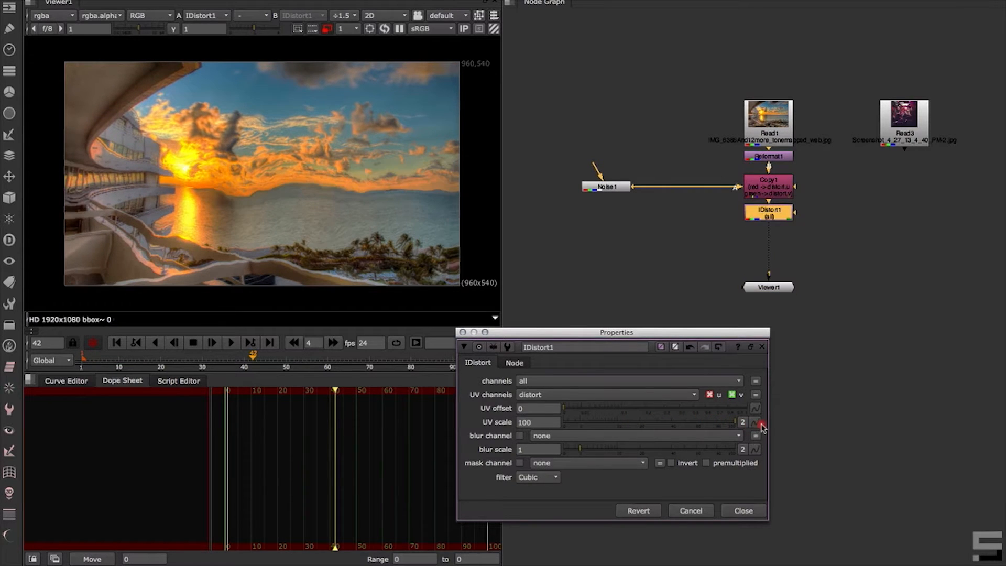
pyautogui.moveTo(169, 215); pyautogui.dragTo(196, 186, button='middle')
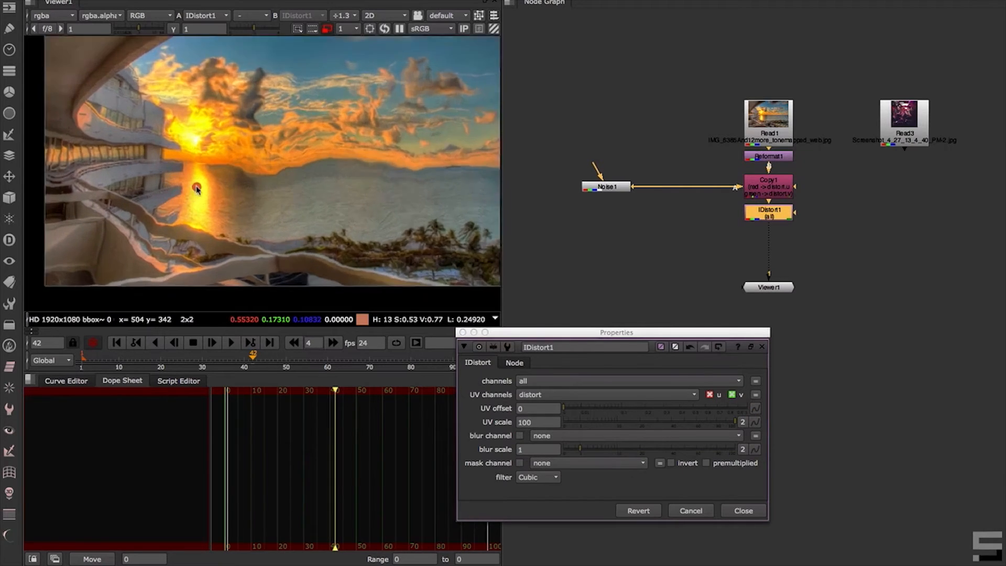
pyautogui.scroll(1, 196, 188)
pyautogui.click(231, 342)
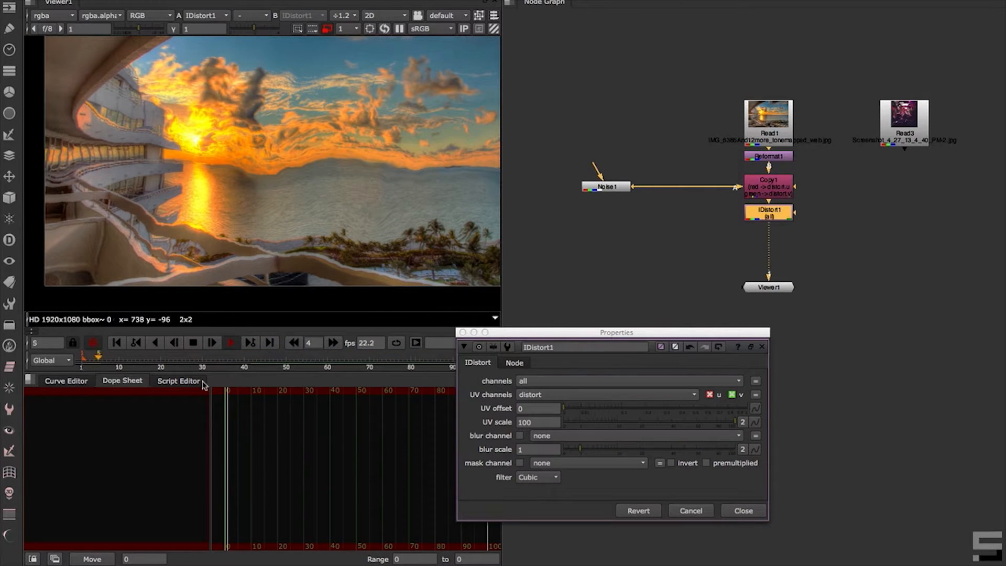
# Stop the playback and show Noise1's output in the viewer
pyautogui.click(194, 343)
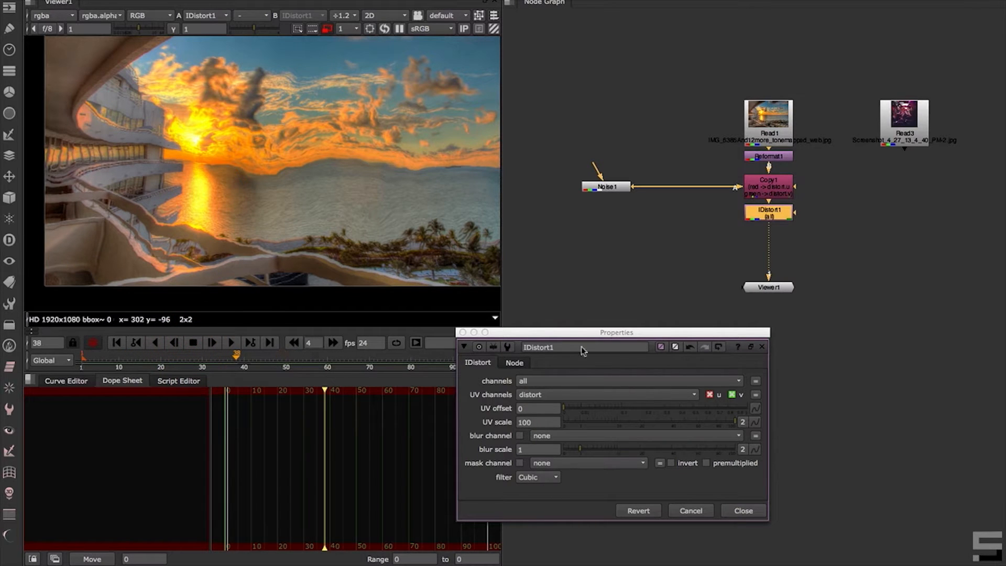
pyautogui.moveTo(304, 195); pyautogui.dragTo(256, 230, button='middle')
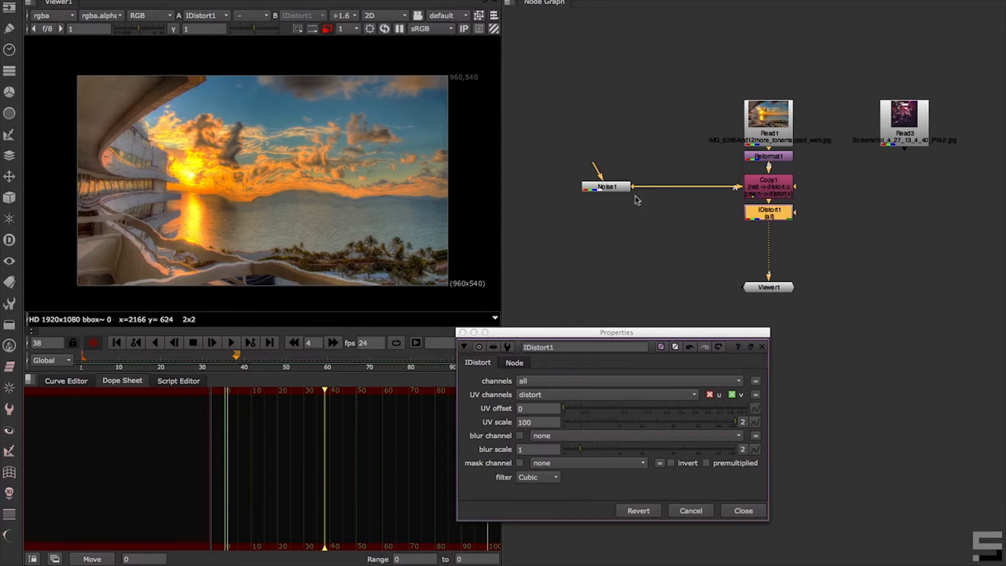
pyautogui.click(617, 189)
pyautogui.press('1')
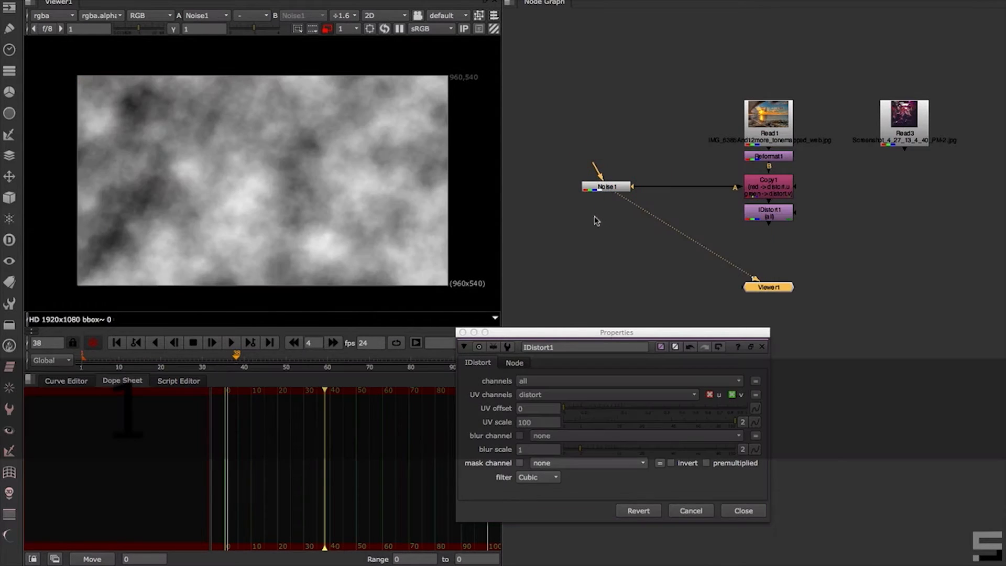
# Open Noise1's properties and try varying the noise's z value
pyautogui.doubleClick(606, 187)
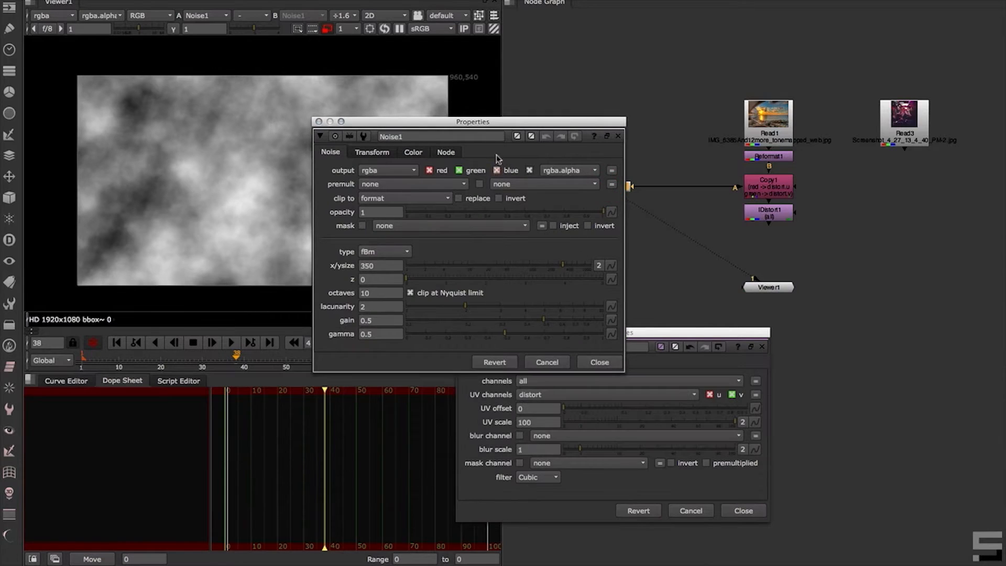
pyautogui.click(506, 125)
pyautogui.moveTo(507, 125); pyautogui.dragTo(388, 230)
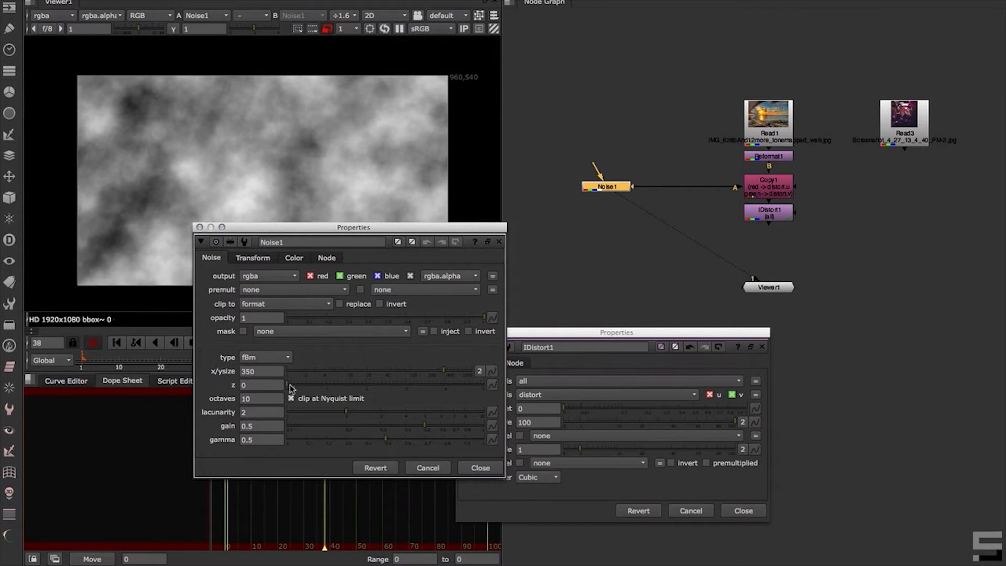
pyautogui.moveTo(291, 387)
pyautogui.mouseDown()
pyautogui.moveTo(331, 387)
pyautogui.moveTo(274, 384)
pyautogui.mouseUp()
# Close IDistort1's properties and move Noise1's properties window clear of the viewer
pyautogui.moveTo(351, 227); pyautogui.dragTo(310, 370)
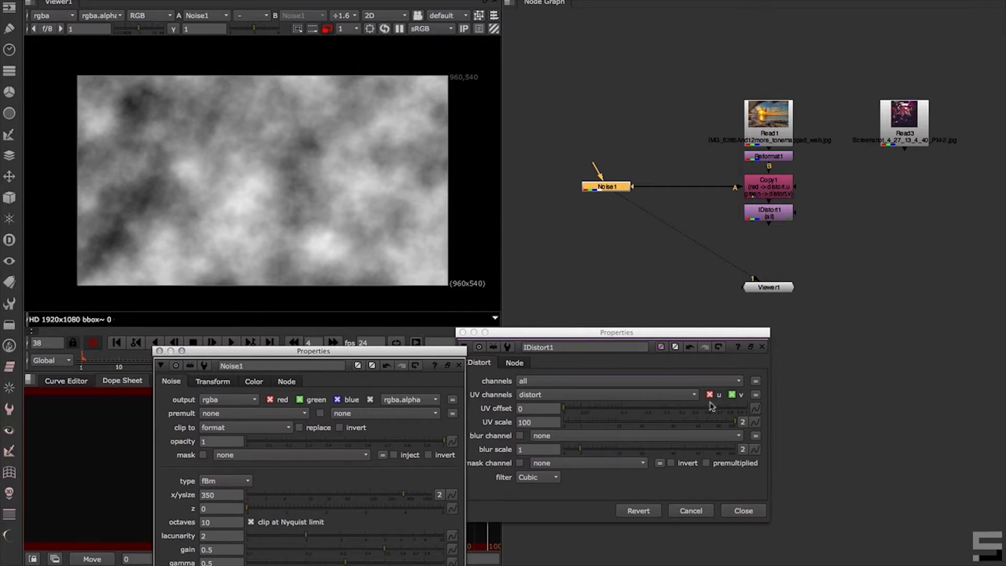
pyautogui.click(743, 510)
pyautogui.moveTo(383, 356); pyautogui.dragTo(670, 296)
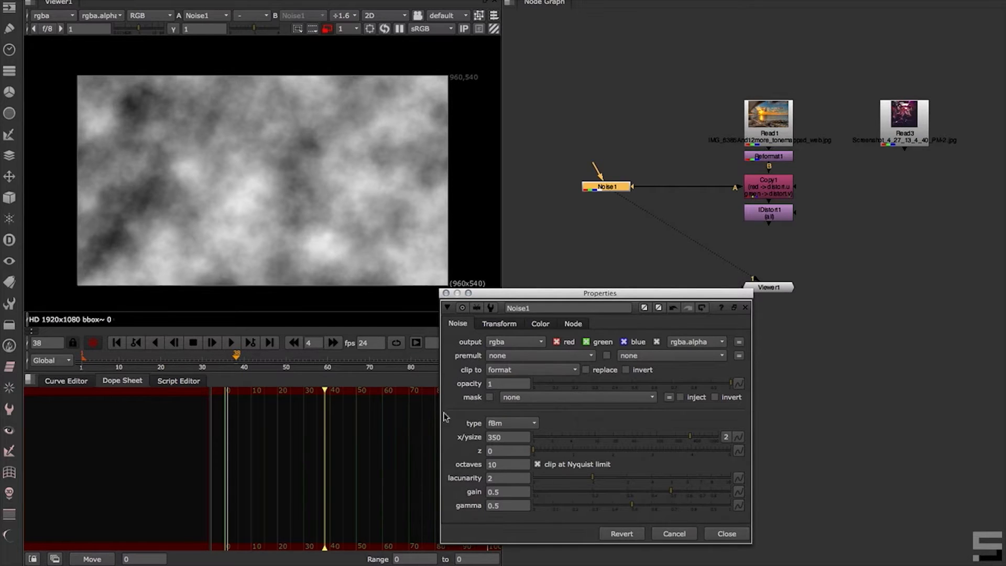
# Drive Noise1's z value with the expression frame
pyautogui.click(510, 452)
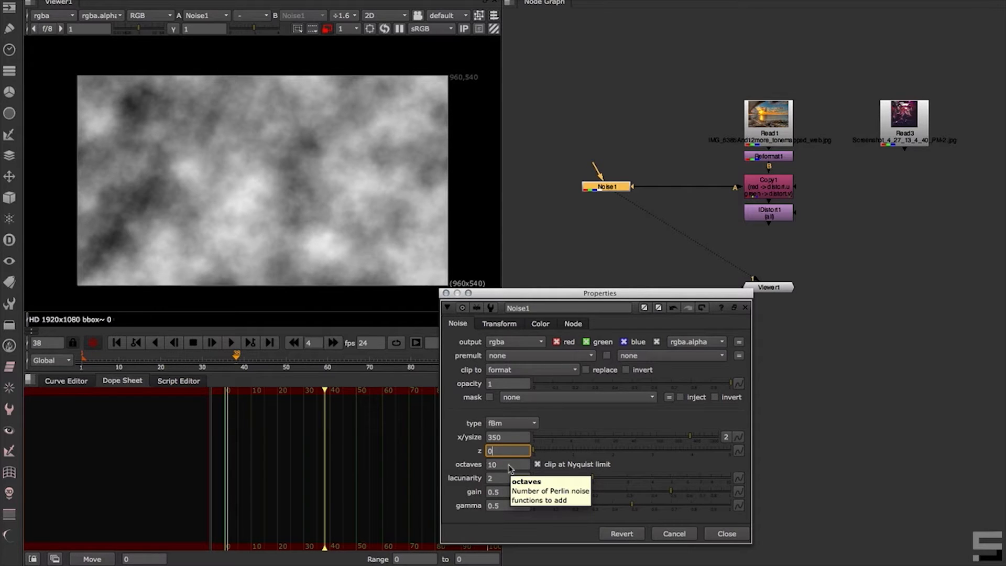
pyautogui.press('=')
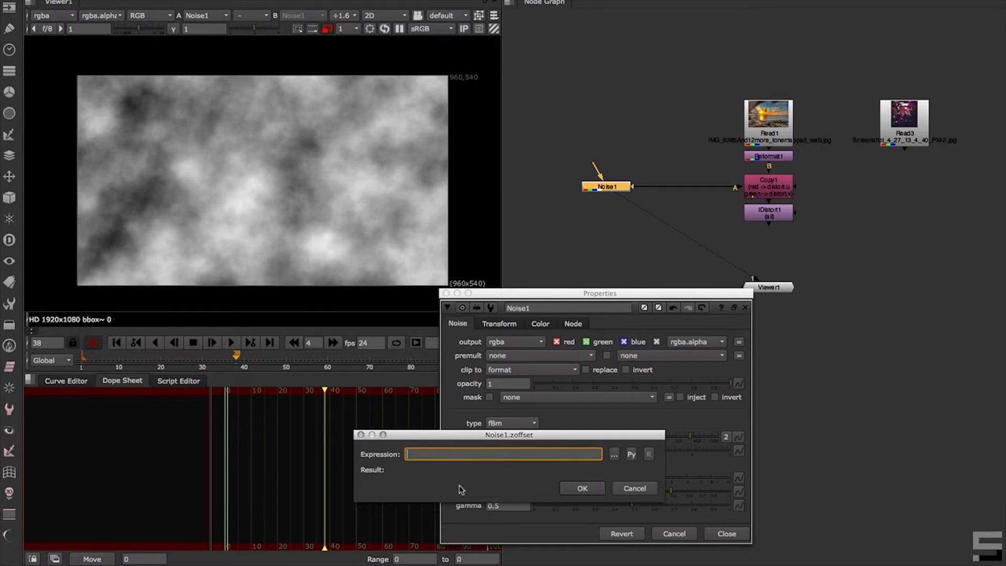
pyautogui.write('frame')
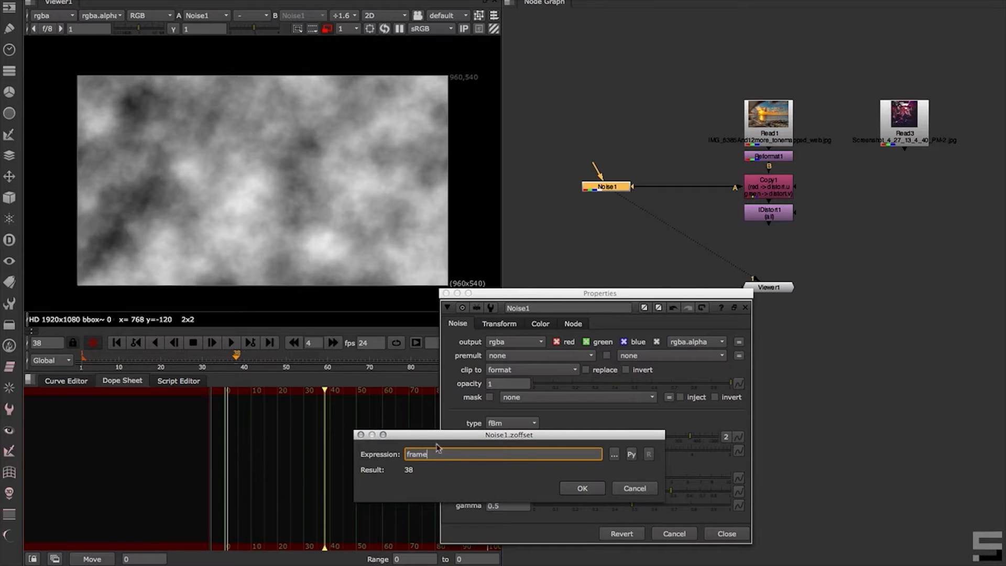
pyautogui.click(597, 489)
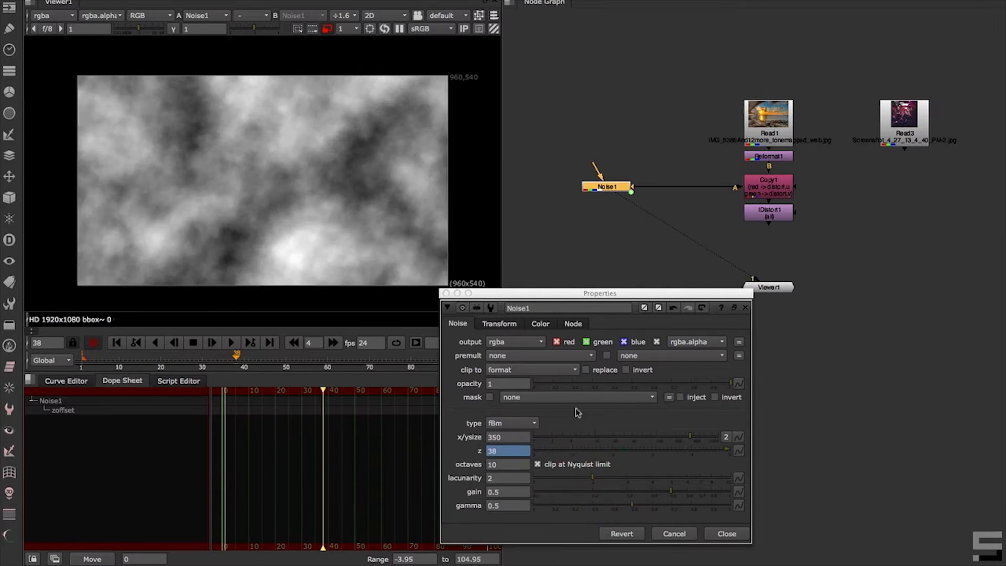
# Scrub and play the animated noise forwards and backwards, then stop and close Noise1's properties
pyautogui.moveTo(237, 358); pyautogui.dragTo(207, 361)
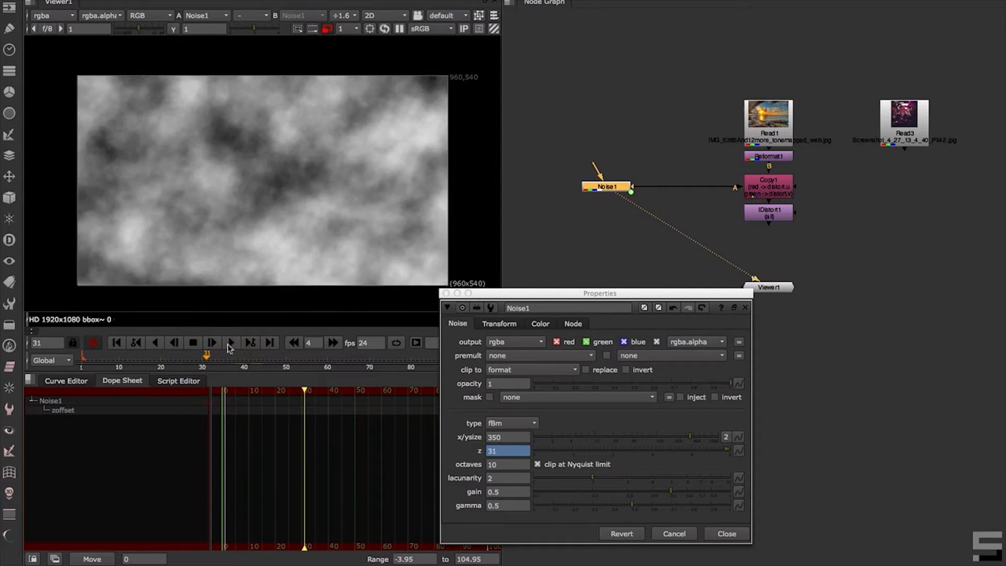
pyautogui.click(229, 344)
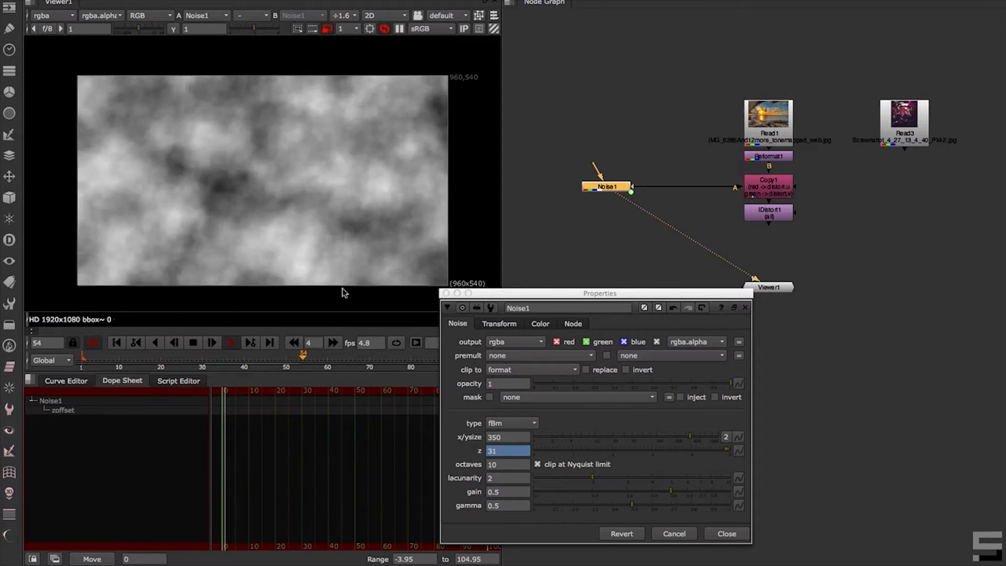
pyautogui.click(193, 342)
pyautogui.click(174, 343)
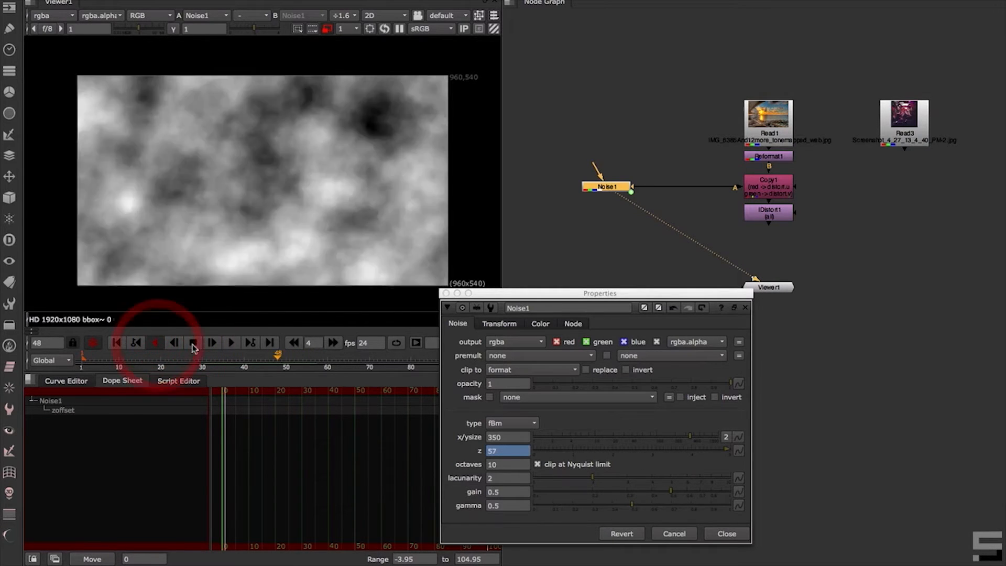
pyautogui.click(193, 343)
pyautogui.click(740, 530)
# Show IDistort1's output in the viewer and play the animated distortion in both directions before stopping
pyautogui.click(781, 215)
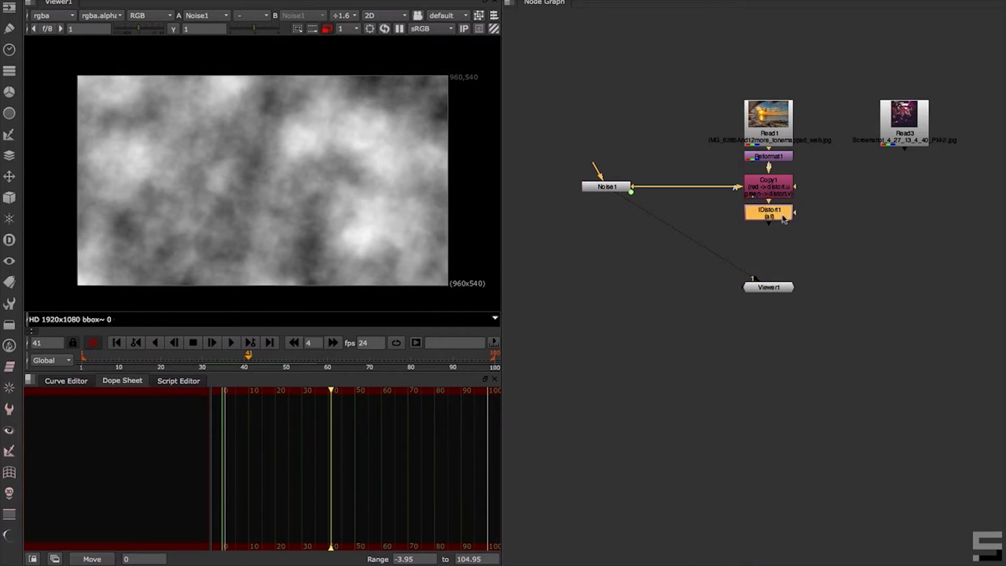
pyautogui.press('1')
pyautogui.click(231, 342)
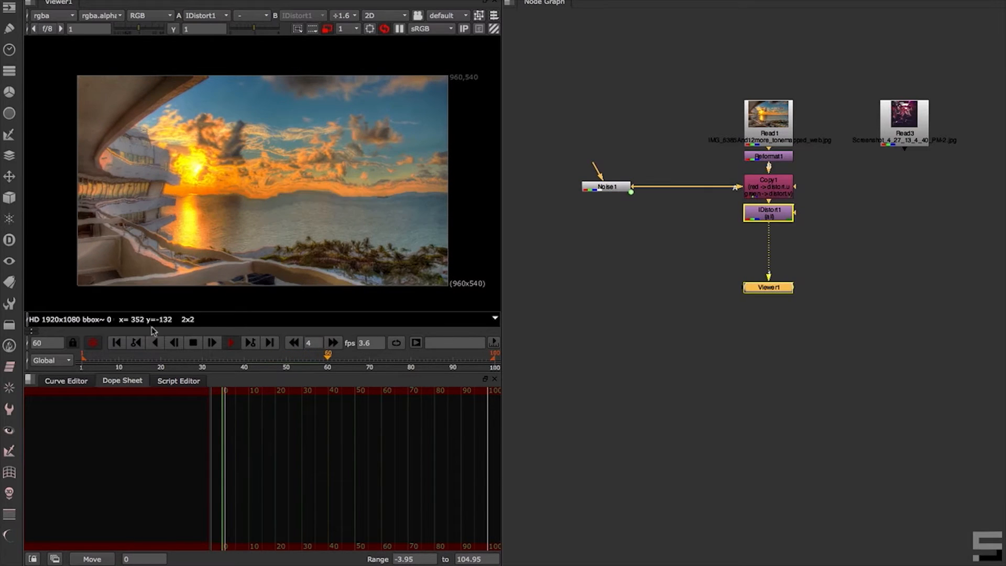
pyautogui.click(155, 343)
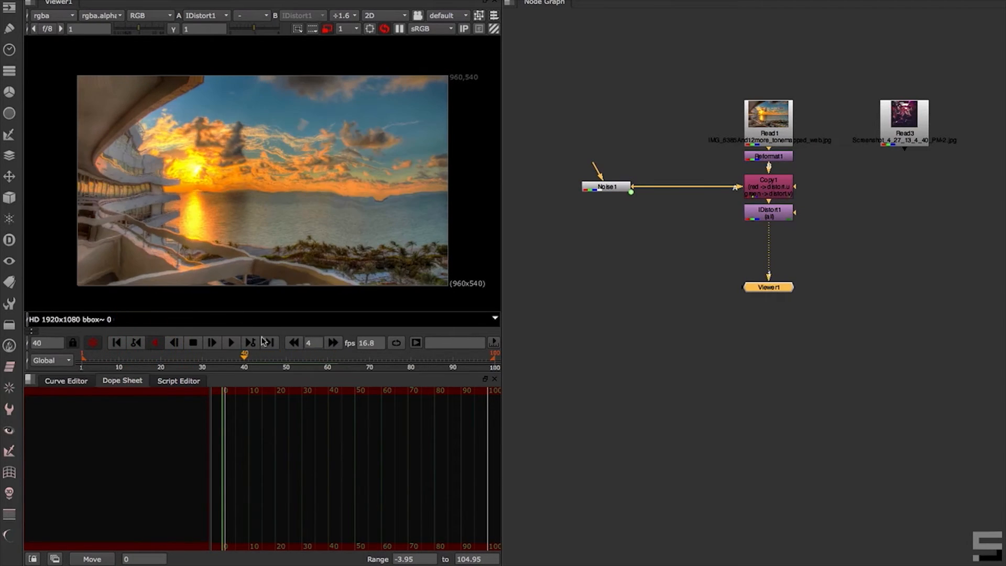
pyautogui.click(230, 342)
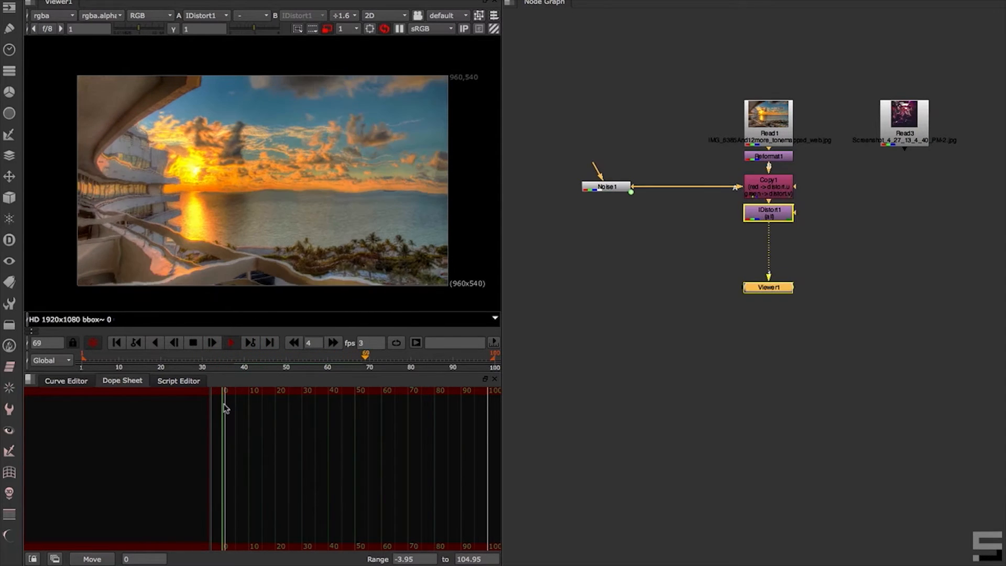
pyautogui.press('k')
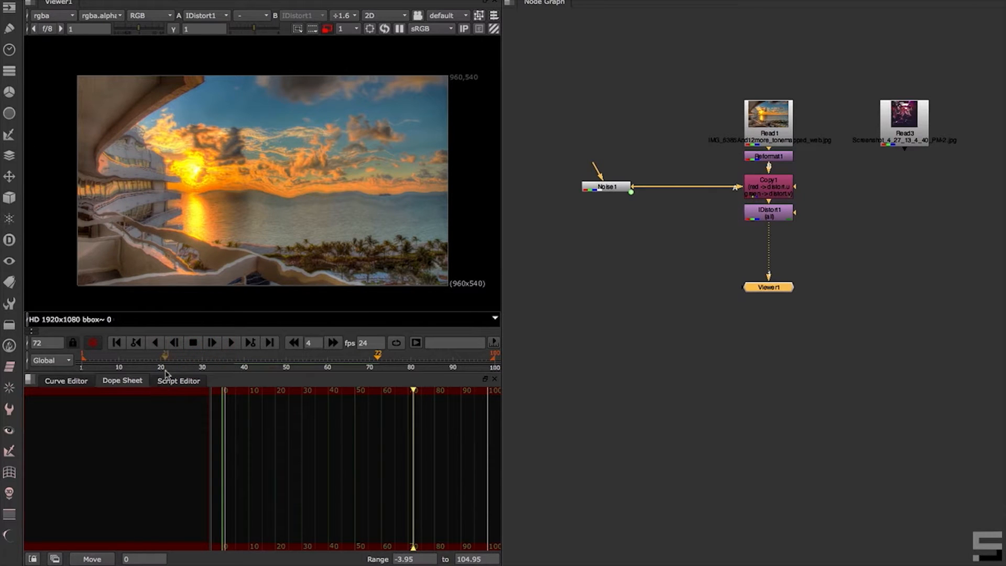
# Change Noise1's z expression to frame/20 and close its properties
pyautogui.doubleClick(628, 194)
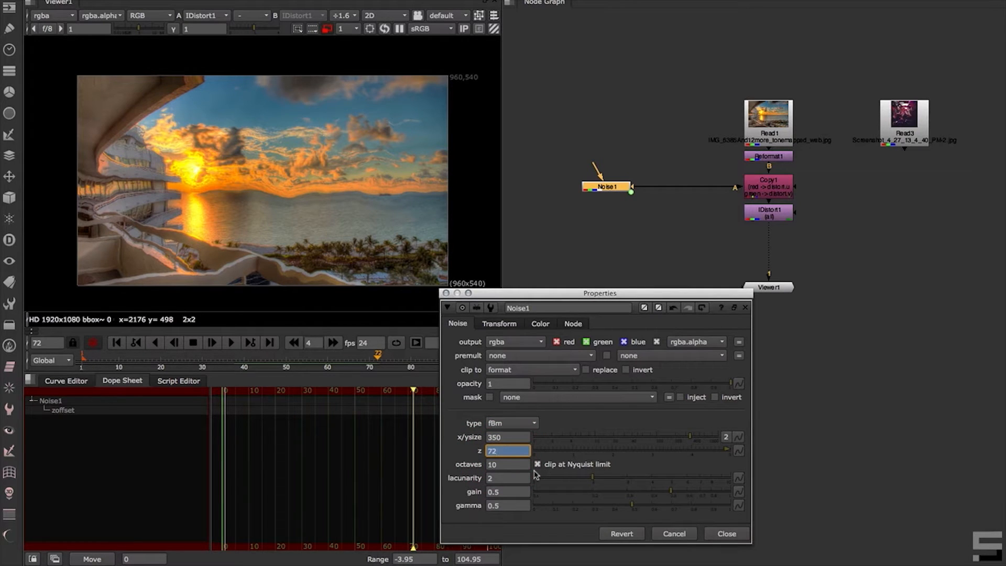
pyautogui.press('=')
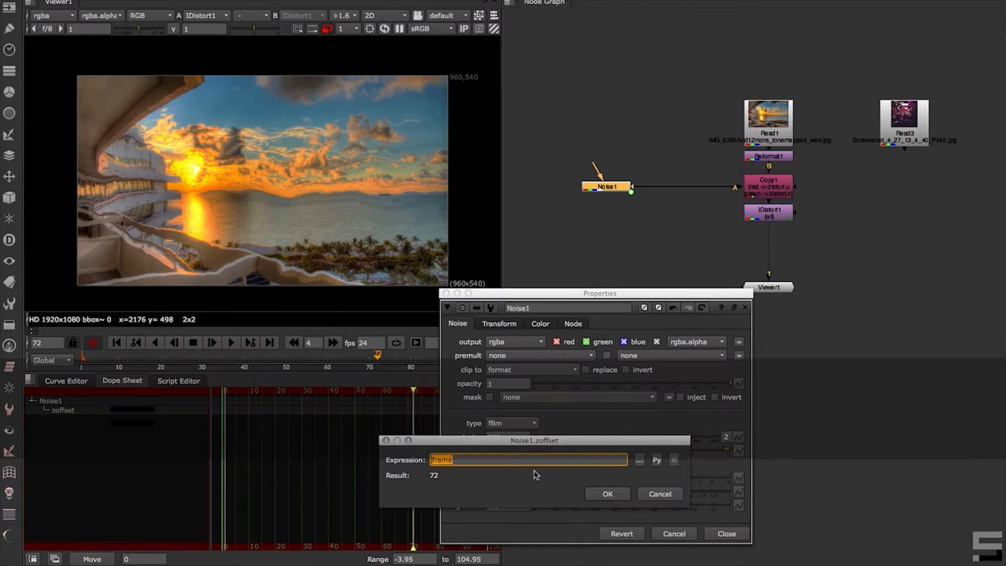
pyautogui.click(473, 470)
pyautogui.write('/')
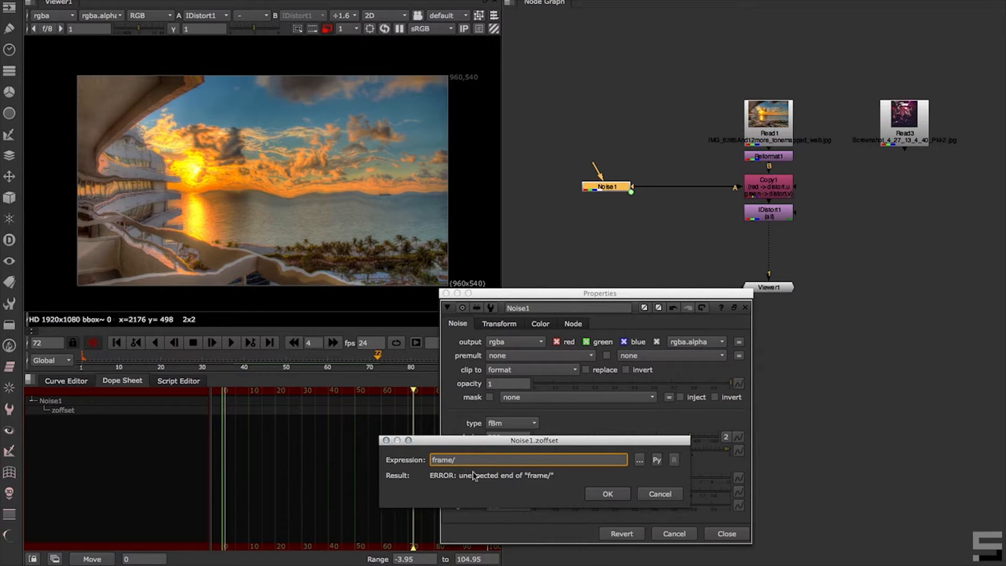
pyautogui.write('20')
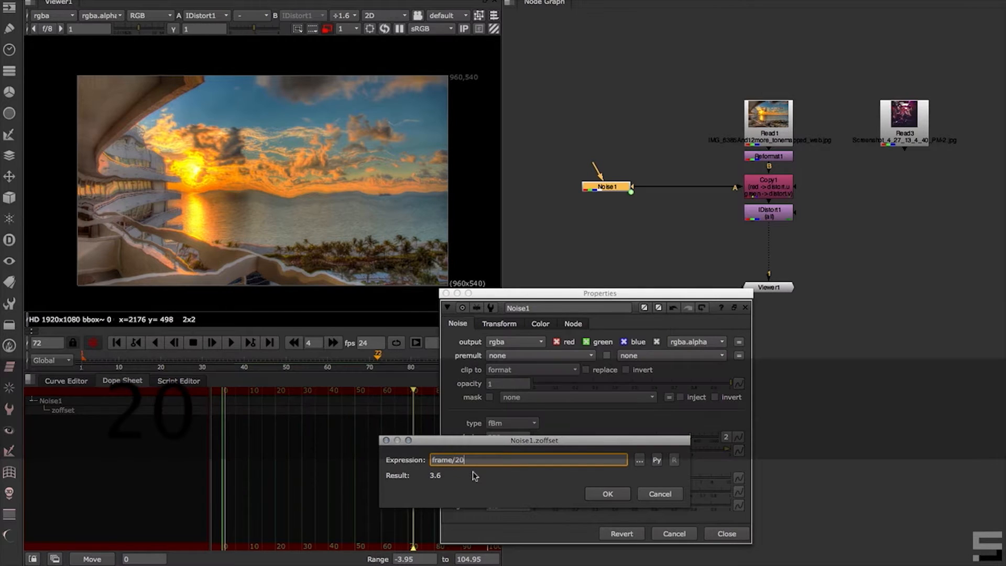
pyautogui.click(613, 497)
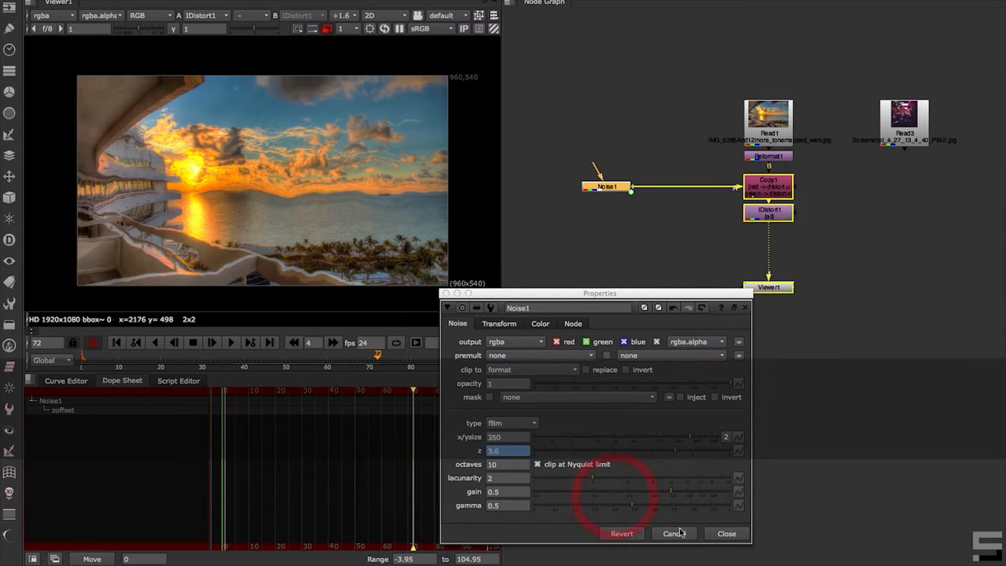
pyautogui.click(733, 534)
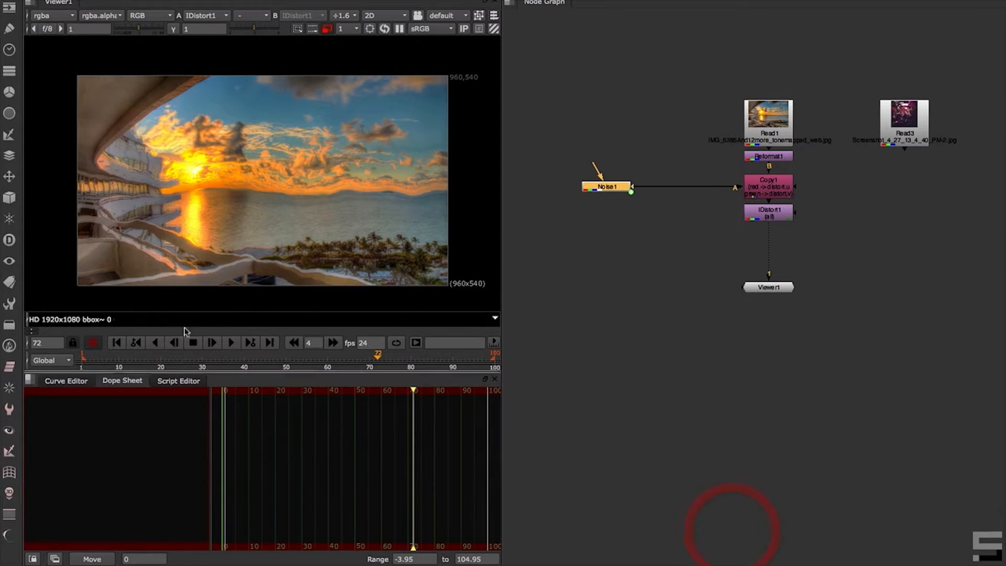
# Play the slowed distortion forwards and backwards several times to check its motion, then stop
pyautogui.click(231, 343)
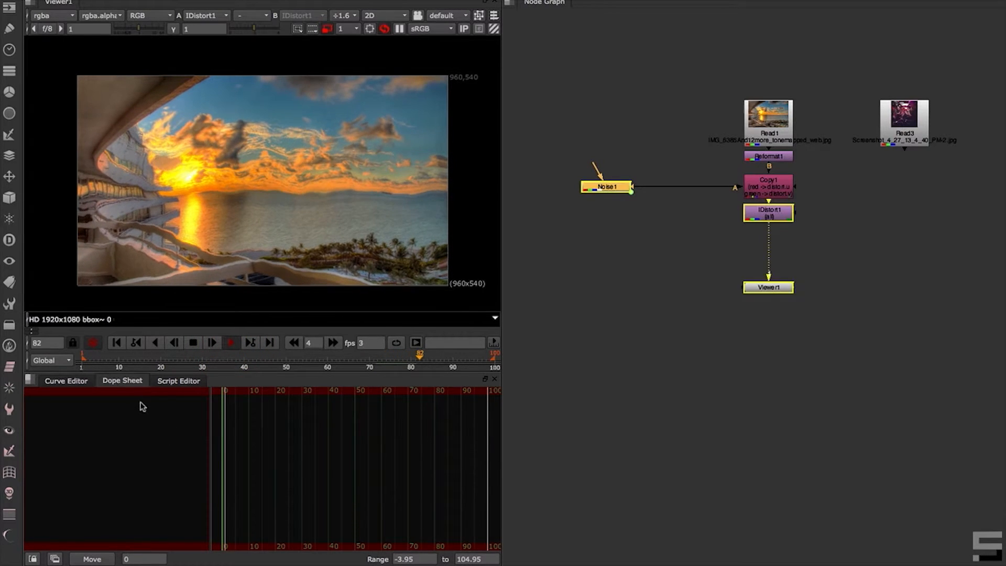
pyautogui.click(155, 342)
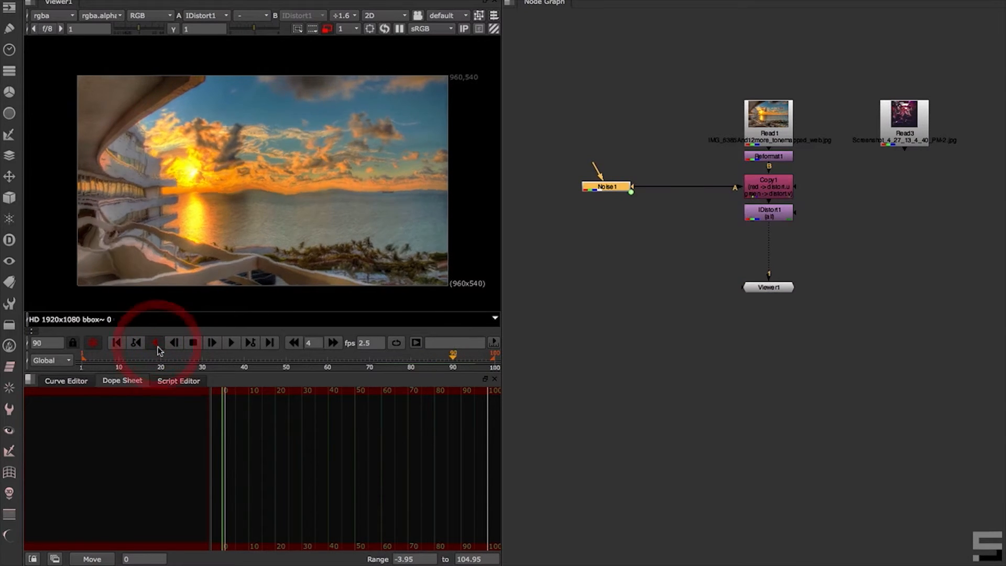
pyautogui.click(231, 342)
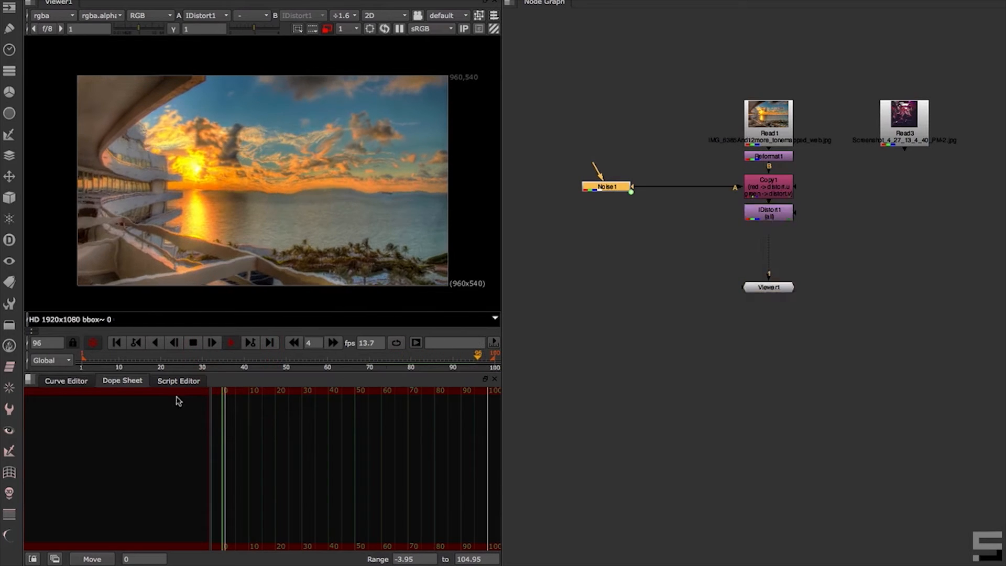
pyautogui.click(155, 342)
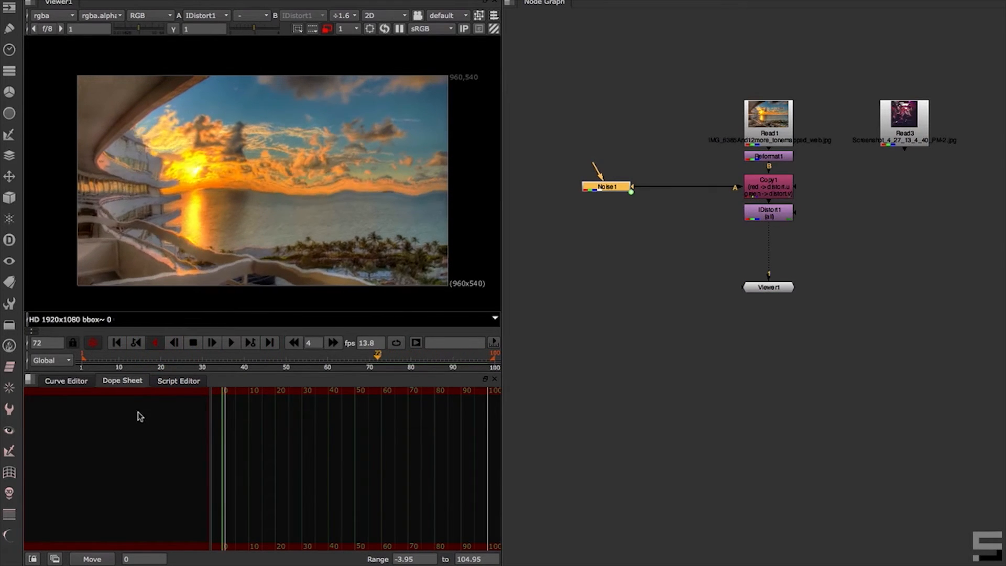
pyautogui.click(231, 342)
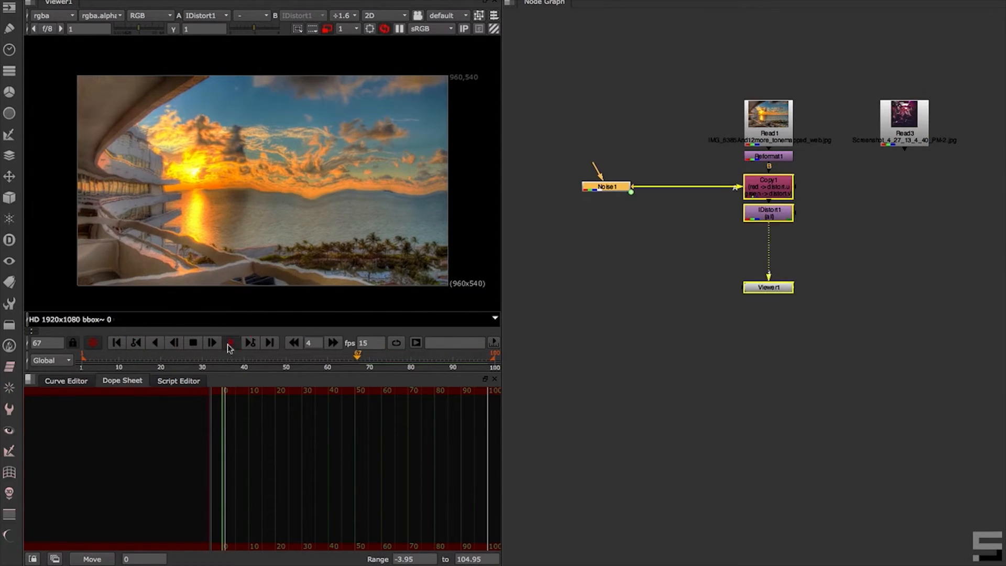
pyautogui.click(193, 343)
pyautogui.click(156, 343)
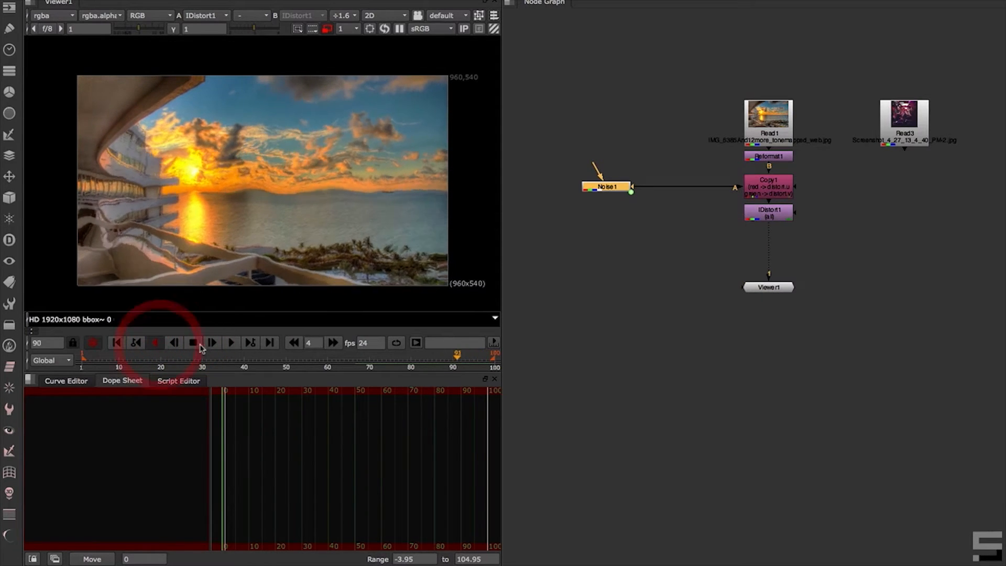
pyautogui.click(193, 342)
# Open IDistort1's properties and lower the UV scale to 32
pyautogui.doubleClick(756, 214)
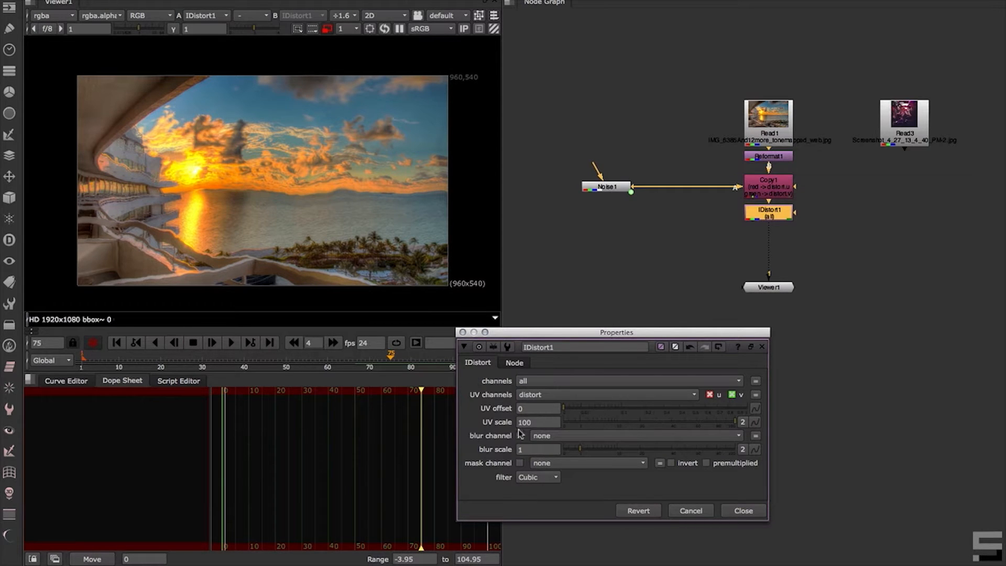
pyautogui.moveTo(725, 426)
pyautogui.mouseDown()
pyautogui.moveTo(564, 419)
pyautogui.moveTo(524, 429)
pyautogui.moveTo(732, 435)
pyautogui.mouseUp()
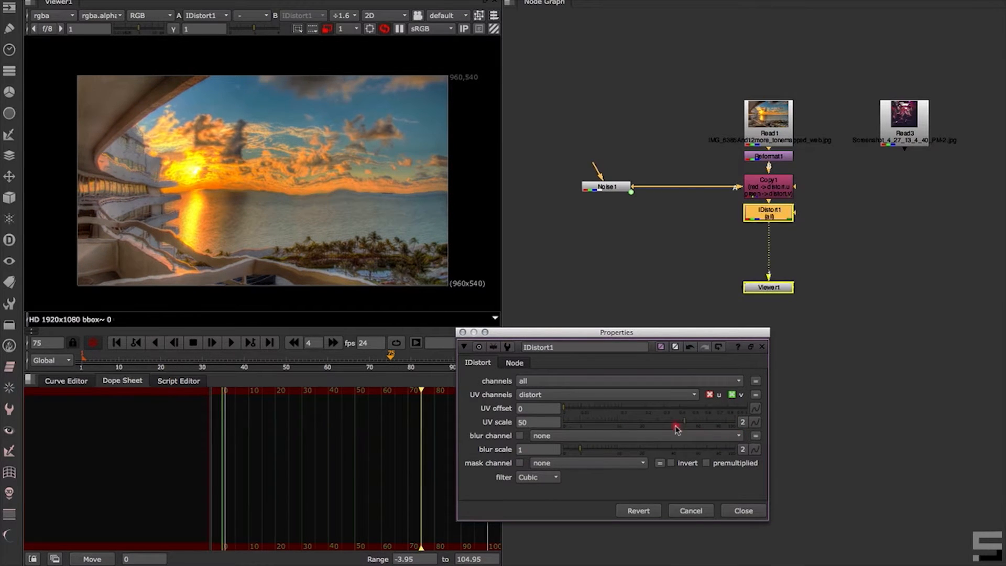
pyautogui.moveTo(676, 421)
pyautogui.mouseDown()
pyautogui.moveTo(577, 419)
pyautogui.moveTo(660, 421)
pyautogui.mouseUp()
# Inspect the palm trees up close and reduce IDistort1's UV scale to 0 to compare with the undistorted image
pyautogui.keyDown('alt'); pyautogui.moveTo(258, 162); pyautogui.dragTo(317, 140, button='middle'); pyautogui.keyUp('alt')
pyautogui.keyDown('alt'); pyautogui.moveTo(344, 288); pyautogui.dragTo(249, 95); pyautogui.keyUp('alt')
pyautogui.keyDown('alt'); pyautogui.moveTo(315, 185); pyautogui.dragTo(221, 148); pyautogui.keyUp('alt')
pyautogui.keyDown('alt'); pyautogui.moveTo(220, 149); pyautogui.dragTo(291, 119, button='middle'); pyautogui.keyUp('alt')
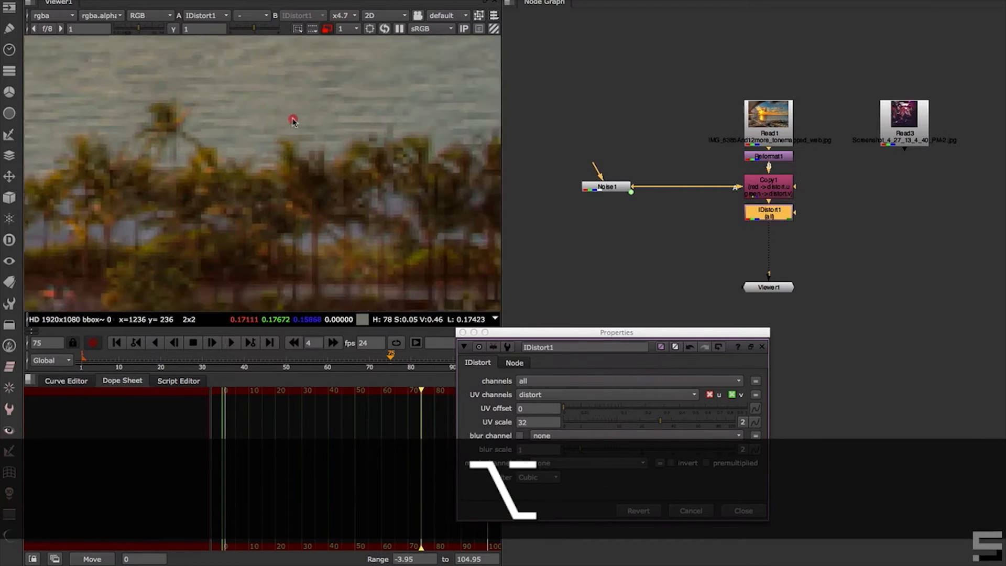
pyautogui.keyDown('alt'); pyautogui.moveTo(195, 120); pyautogui.dragTo(296, 149); pyautogui.keyUp('alt')
pyautogui.moveTo(593, 422); pyautogui.dragTo(545, 426)
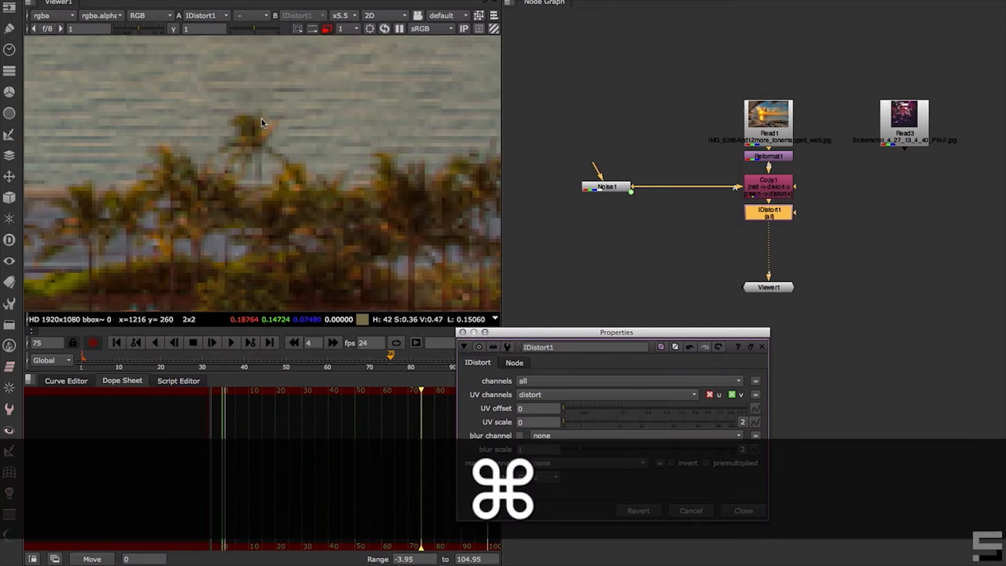
# Sample a pixel beside the tallest palm tree and raise IDistort1's UV scale to 100
pyautogui.keyDown('super'); pyautogui.click(262, 119); pyautogui.keyUp('super')
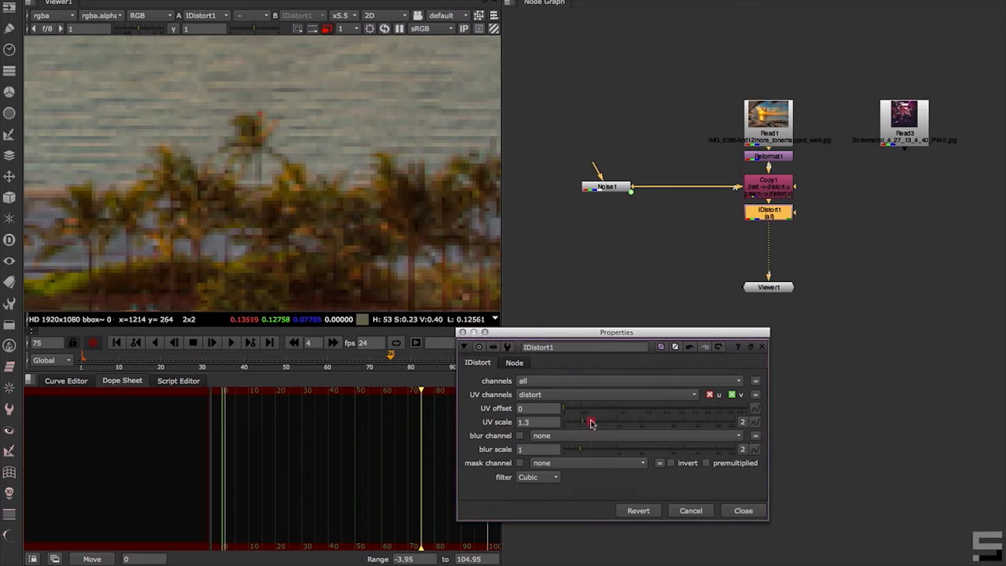
pyautogui.moveTo(592, 424); pyautogui.dragTo(749, 423)
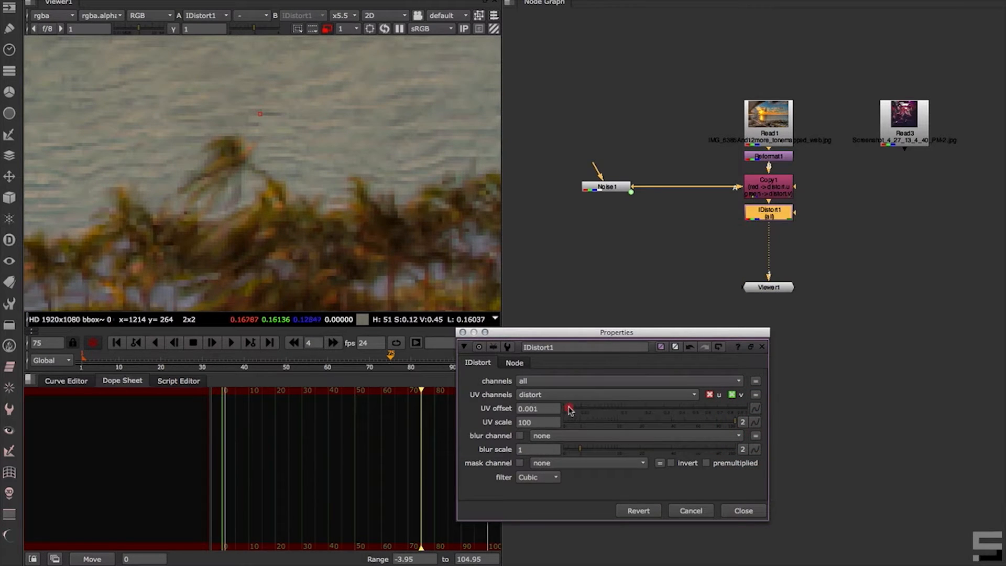
# Try a UV offset of 0.115 with varying UV scales, then return the offset to 0 and the UV scale to 100
pyautogui.moveTo(575, 411); pyautogui.dragTo(628, 412)
pyautogui.moveTo(734, 425); pyautogui.dragTo(537, 436)
pyautogui.moveTo(634, 433); pyautogui.dragTo(538, 420)
pyautogui.moveTo(693, 432); pyautogui.dragTo(749, 437)
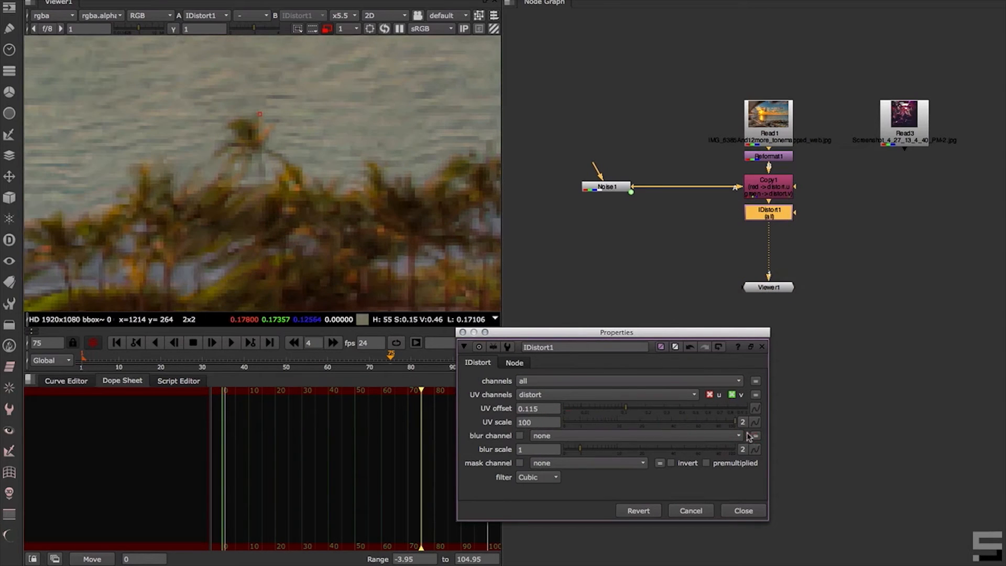
pyautogui.moveTo(609, 407); pyautogui.dragTo(553, 411)
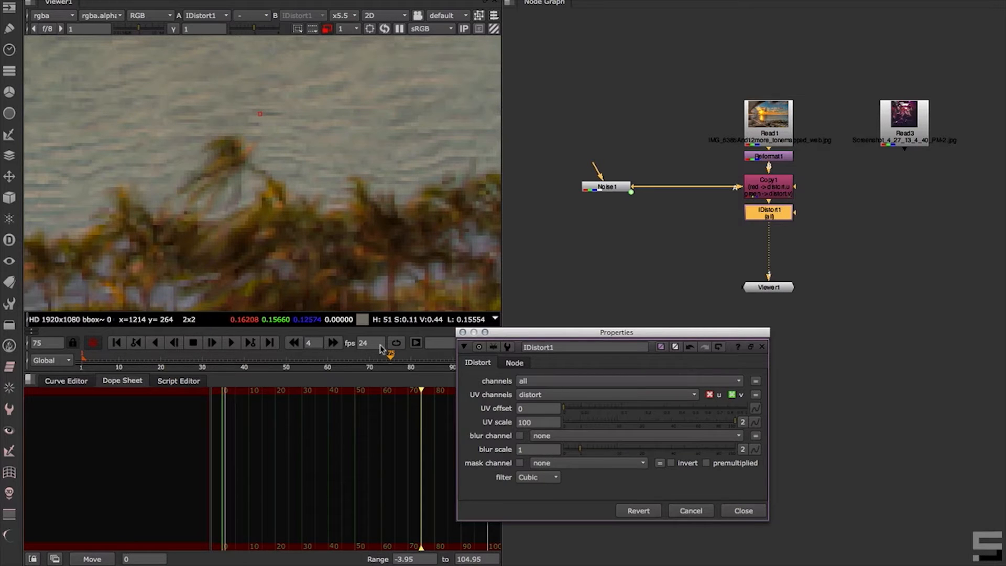
# Clear the sampled pixel, fit the whole image in the viewer and close IDistort1's properties
pyautogui.keyDown('super'); pyautogui.rightClick(274, 140); pyautogui.keyUp('super')
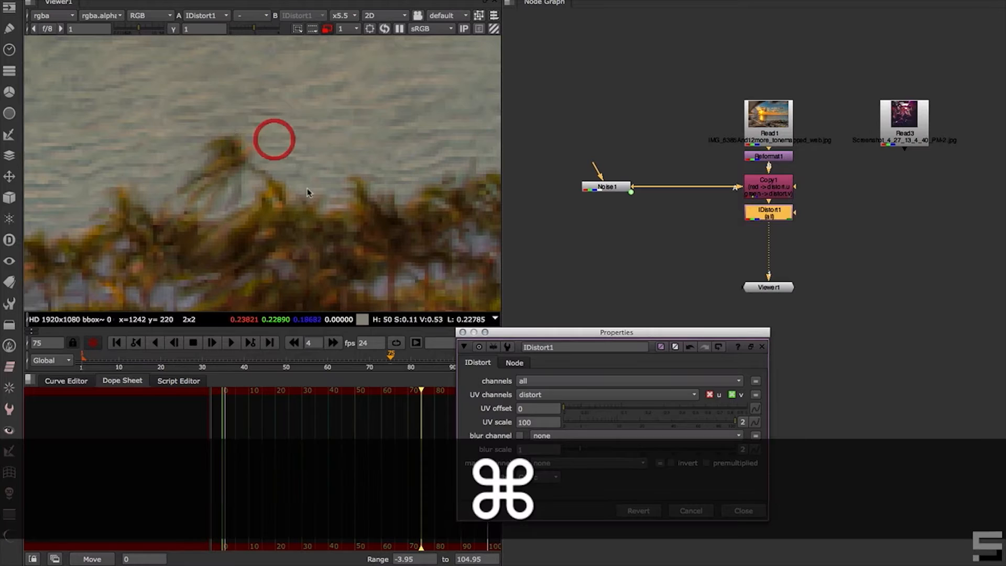
pyautogui.press('f')
pyautogui.middleClick(291, 155)
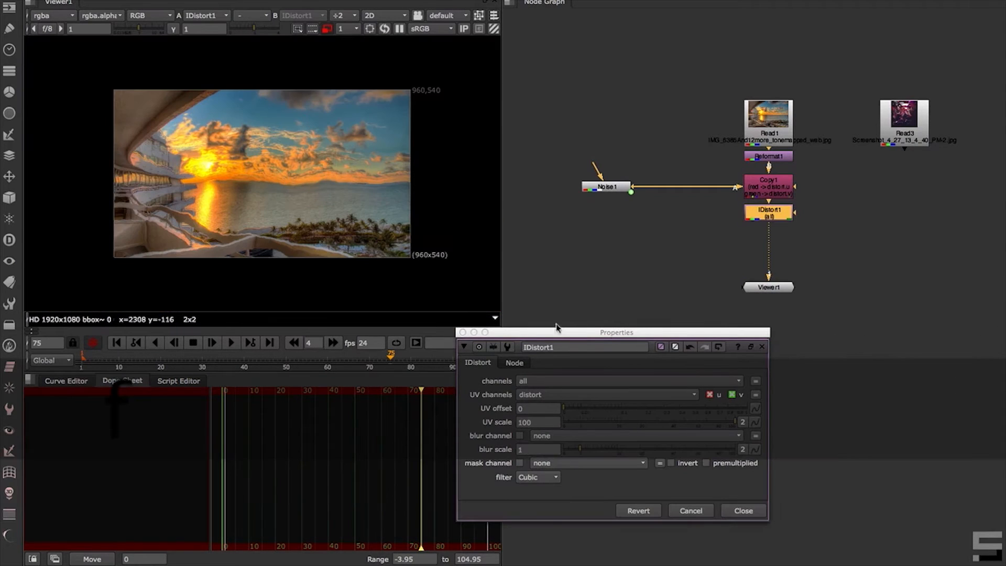
pyautogui.click(759, 510)
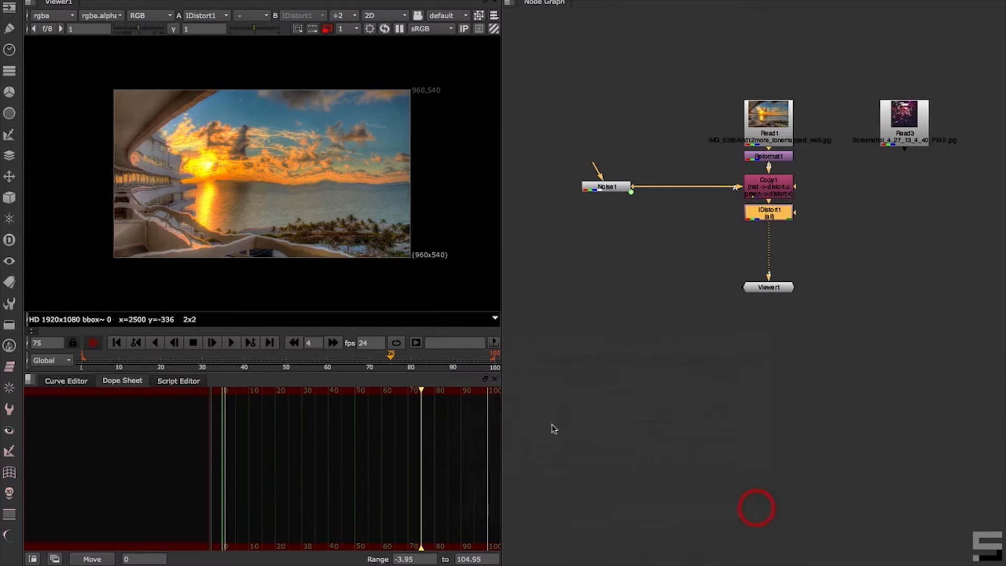
# Play the full-frame distortion forwards and backwards to examine its motion, then stop playback
pyautogui.click(230, 343)
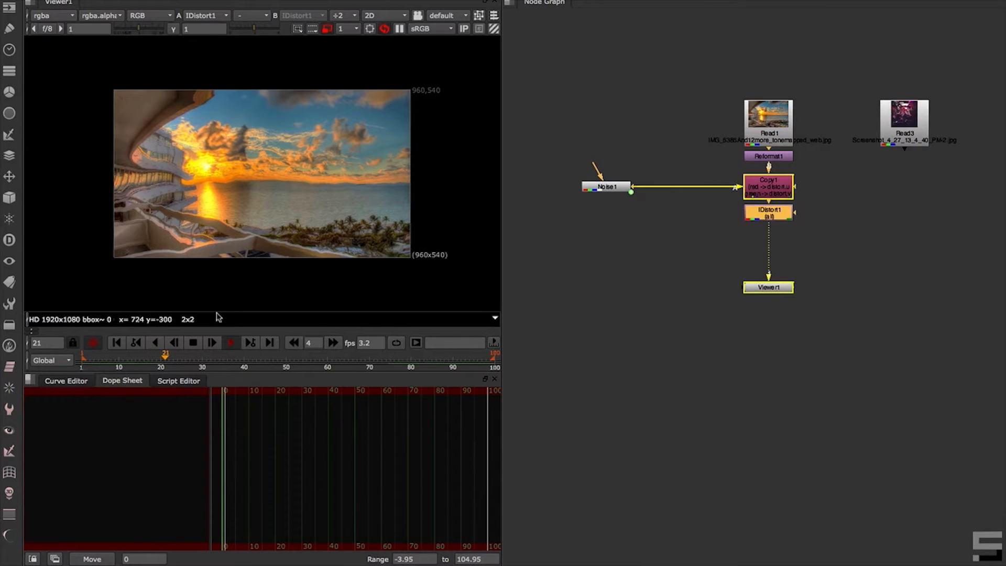
pyautogui.press('j')
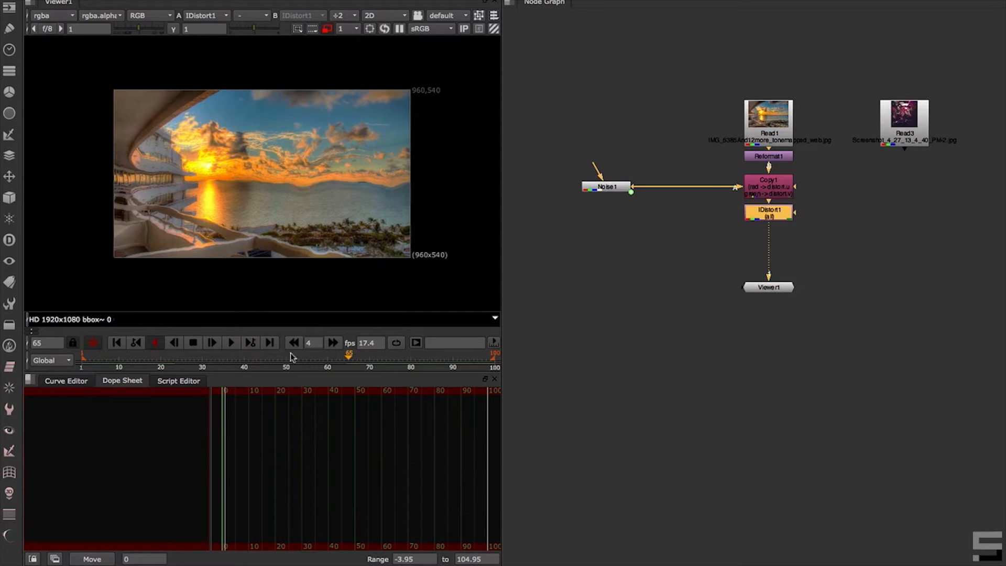
pyautogui.click(230, 342)
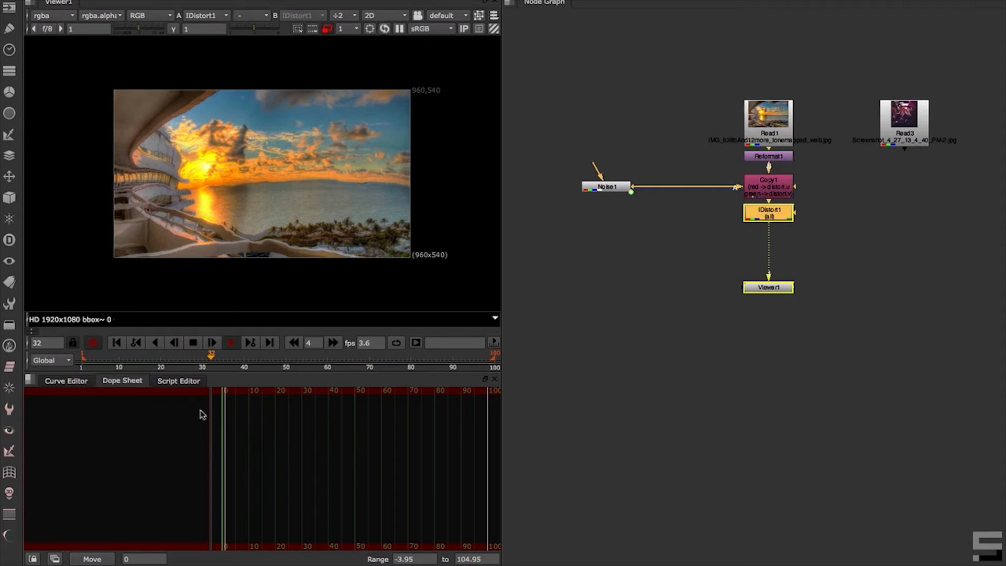
pyautogui.click(194, 344)
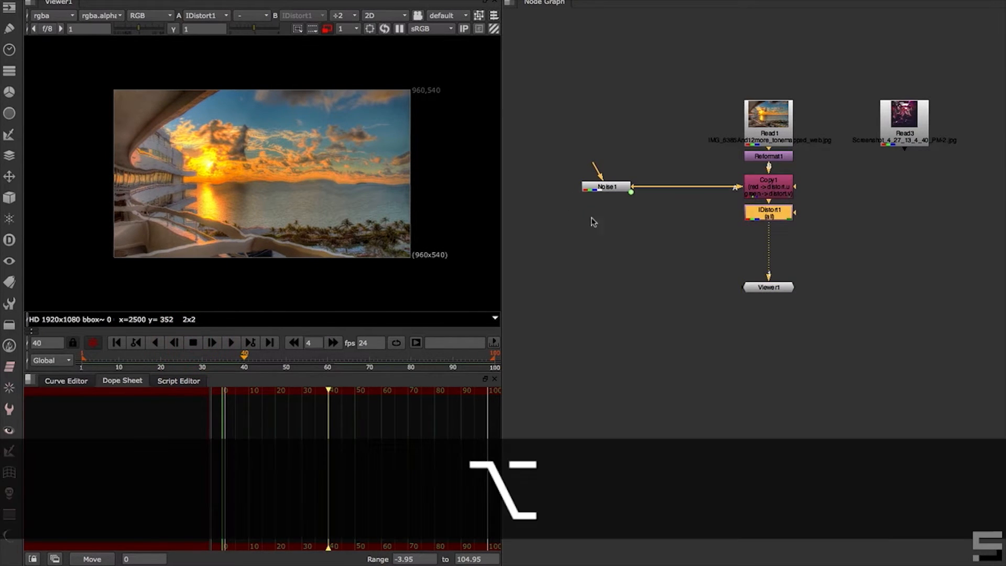
# Open Noise1's properties, display its output in the viewer and reduce its x/ysize to 40
pyautogui.keyDown('alt'); pyautogui.moveTo(594, 222); pyautogui.dragTo(632, 189, button='middle'); pyautogui.keyUp('alt')
pyautogui.doubleClick(632, 172)
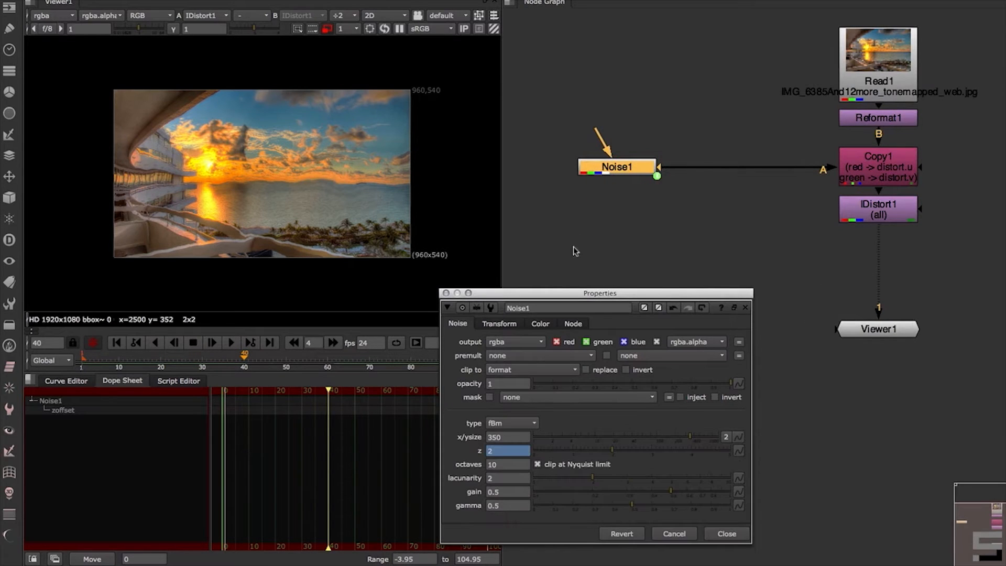
pyautogui.press('1')
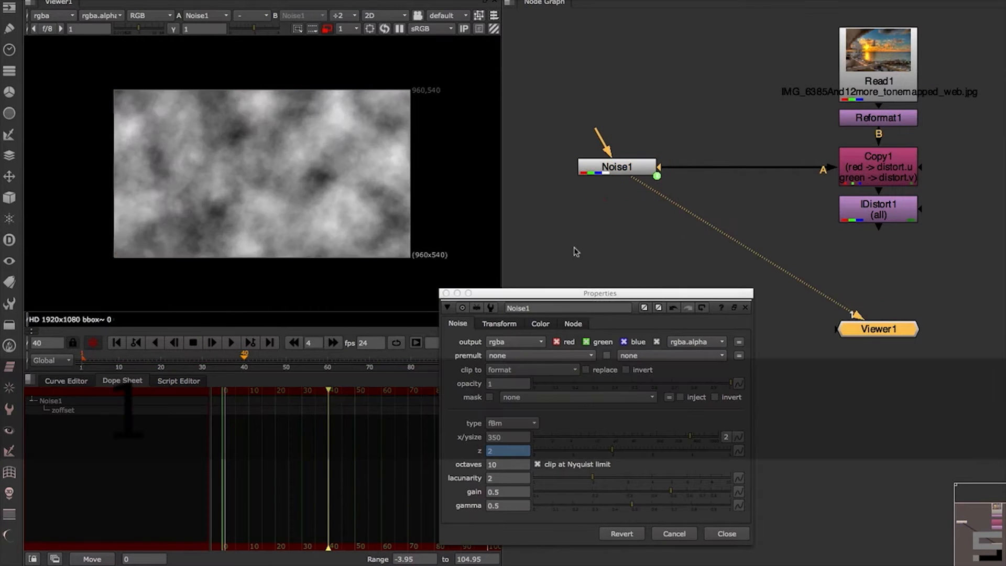
pyautogui.moveTo(689, 439); pyautogui.dragTo(633, 445)
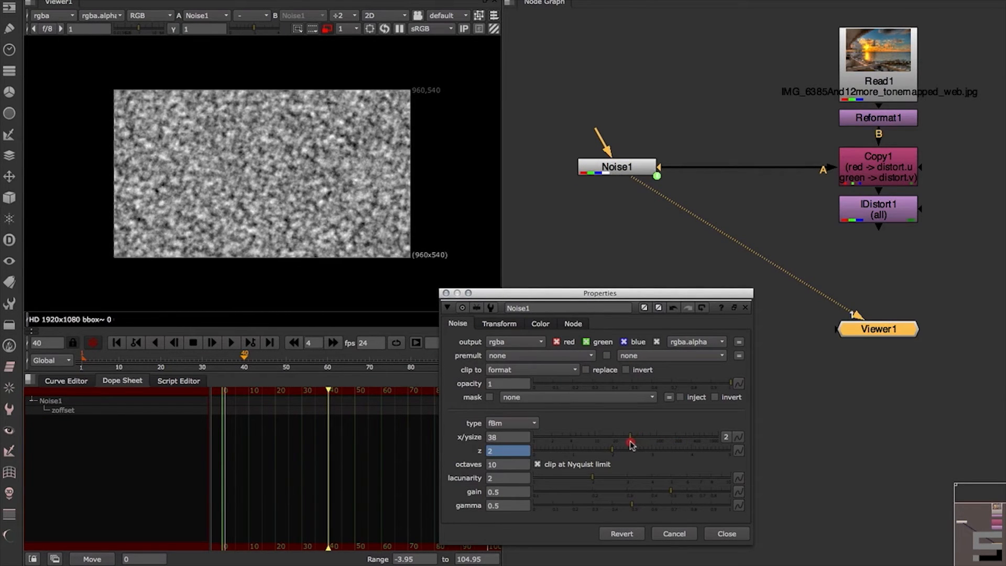
# Display IDistort1's output in the viewer and lower its UV scale to 21
pyautogui.click(895, 216)
pyautogui.press('1')
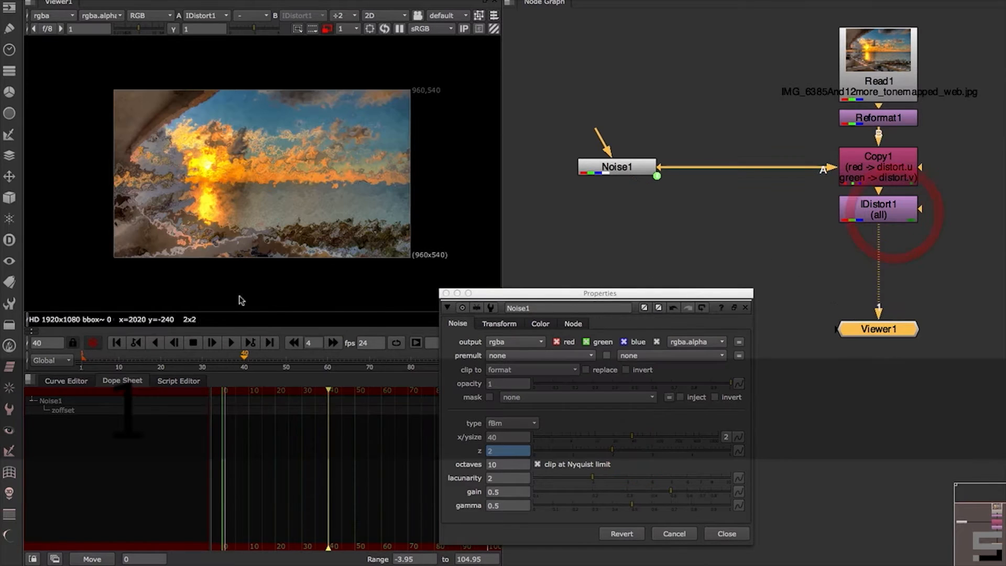
pyautogui.doubleClick(895, 213)
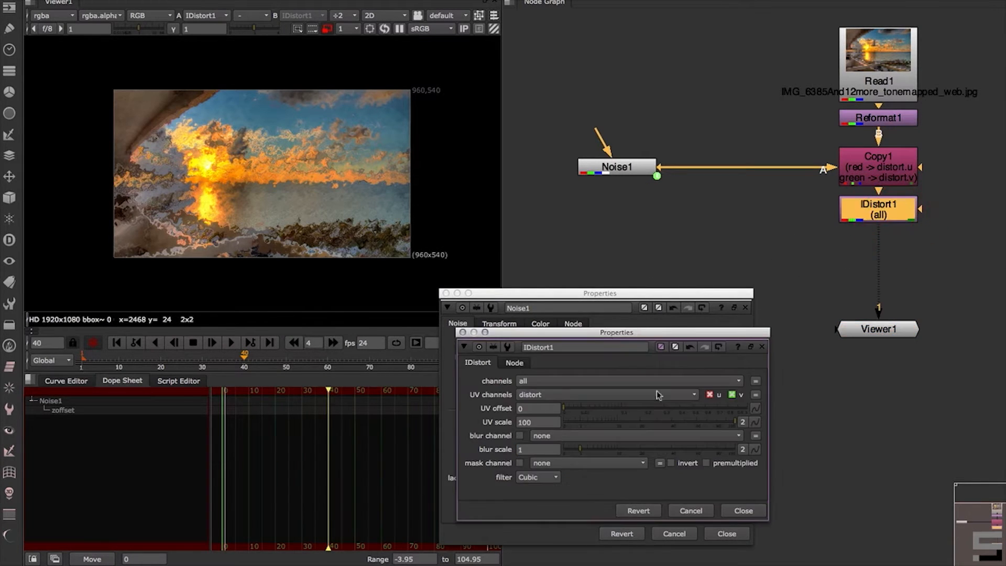
pyautogui.moveTo(722, 422); pyautogui.dragTo(638, 424)
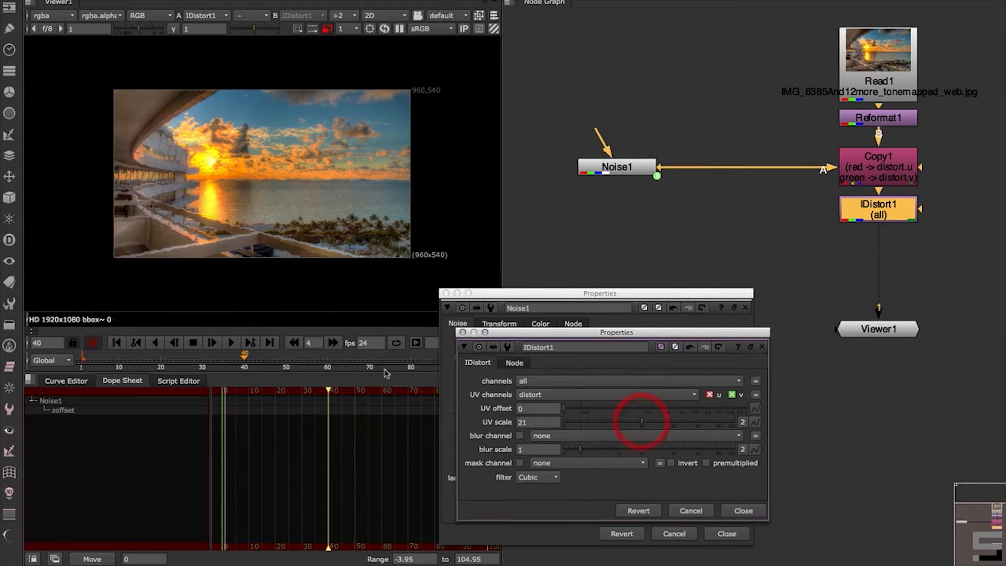
# Play the finer distortion forwards and backwards, examining the building and sun up close
pyautogui.click(230, 344)
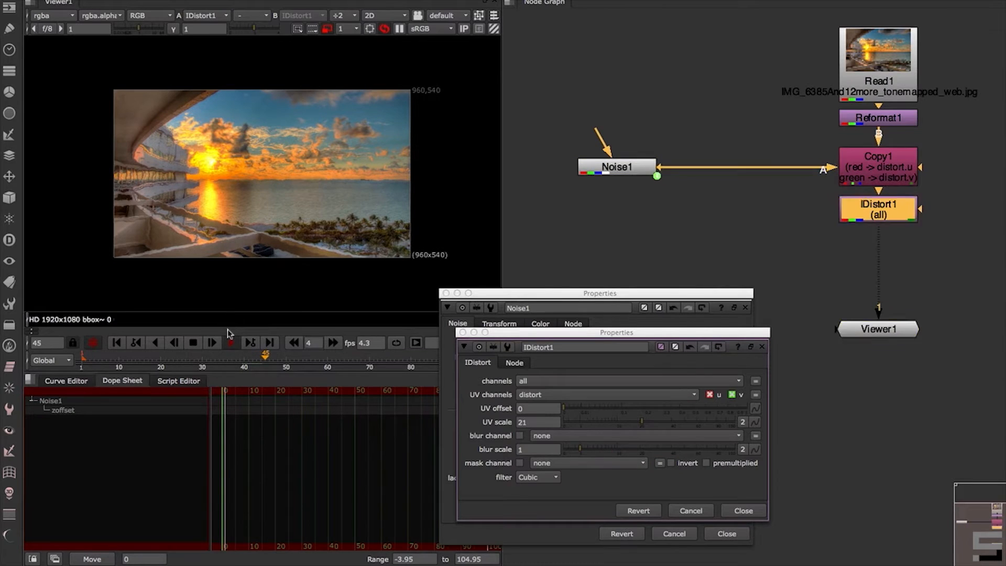
pyautogui.keyDown('alt'); pyautogui.moveTo(173, 200); pyautogui.dragTo(240, 173, button='middle'); pyautogui.keyUp('alt')
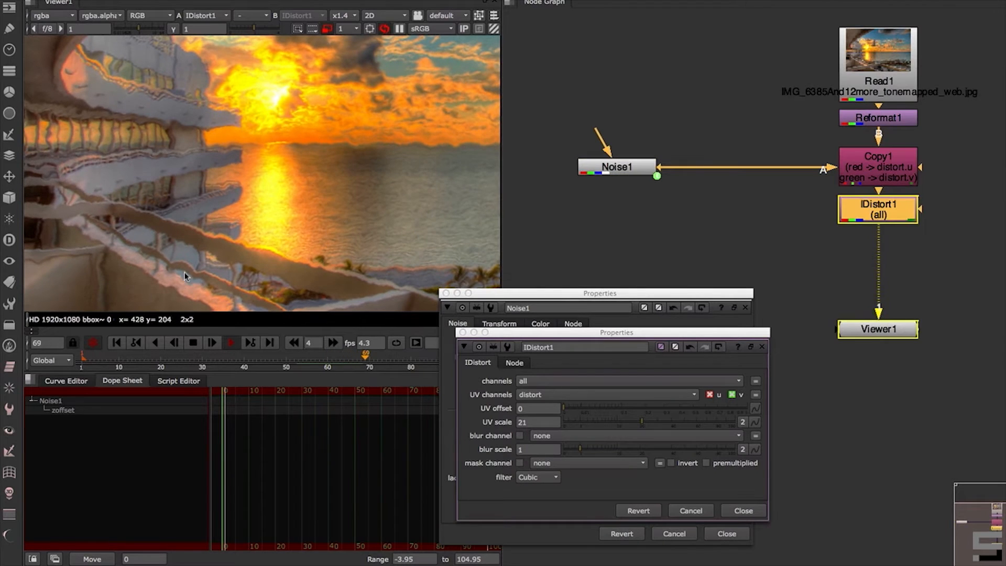
pyautogui.click(156, 343)
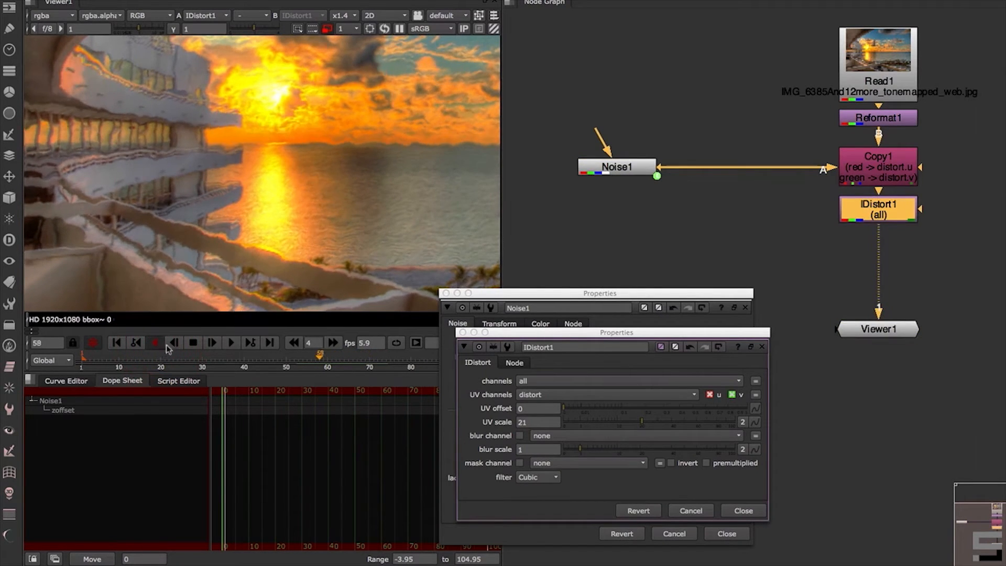
pyautogui.click(231, 342)
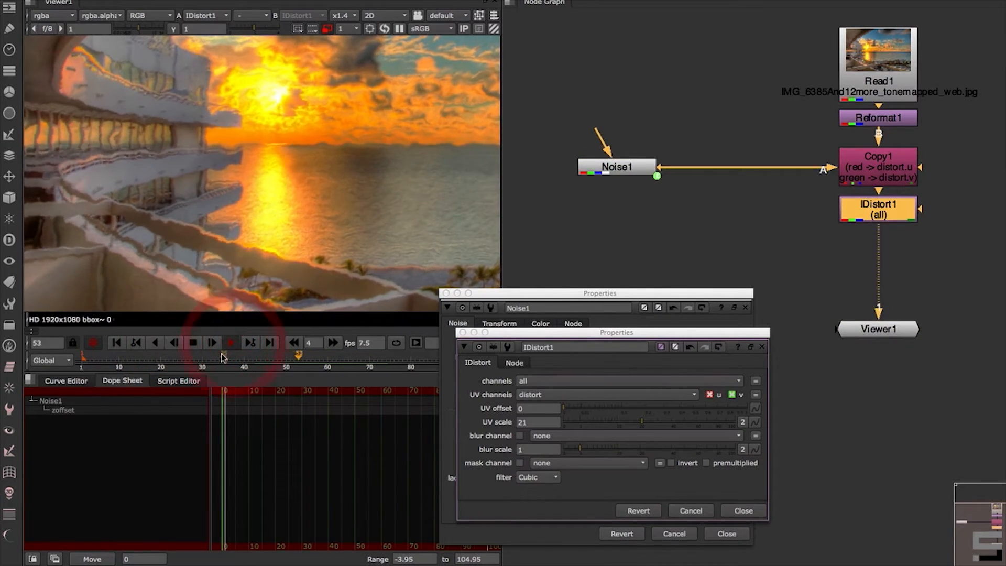
pyautogui.click(155, 343)
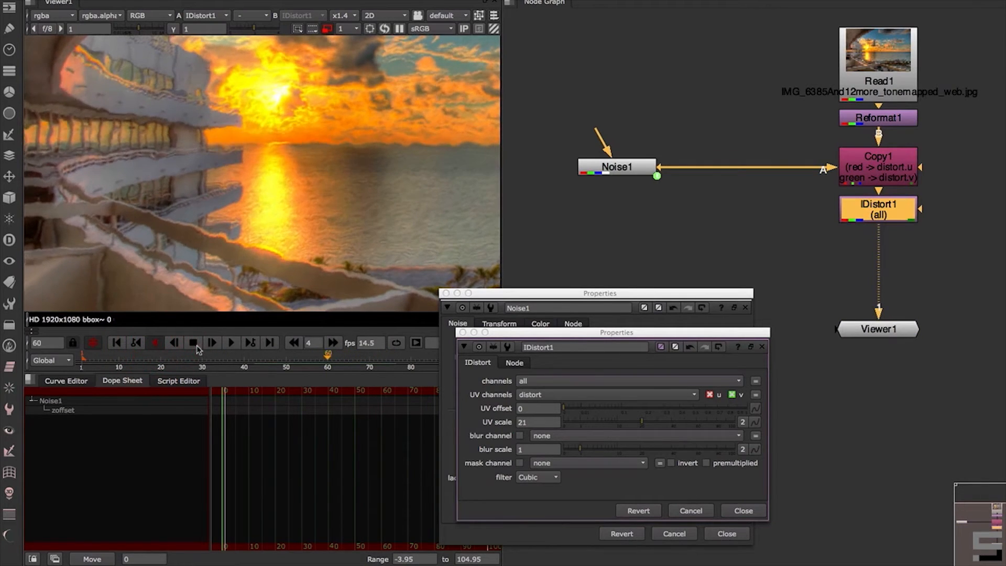
# Display Noise1's output in the viewer and reduce its lacunarity to 1.07
pyautogui.click(620, 170)
pyautogui.press('1')
pyautogui.doubleClick(626, 172)
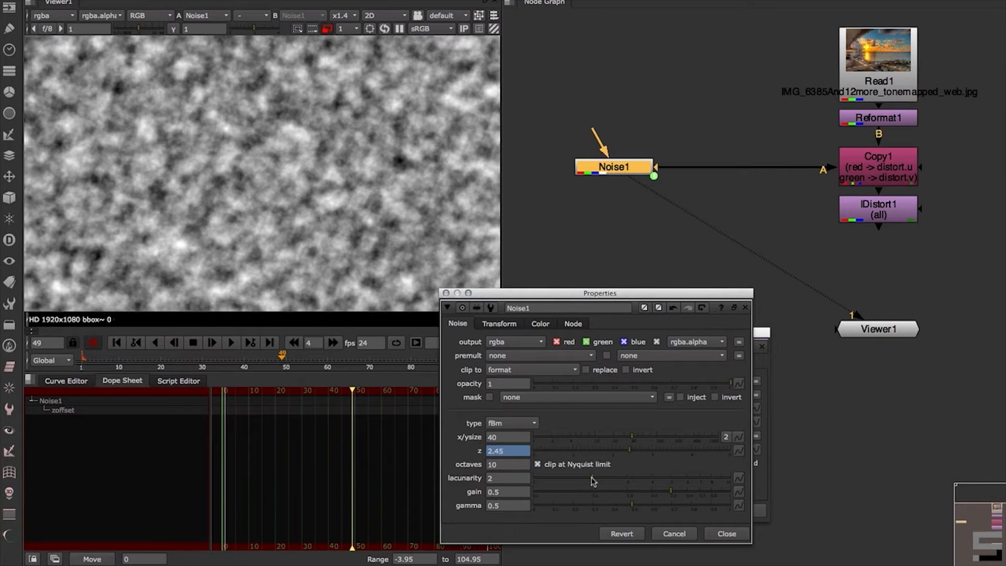
pyautogui.moveTo(592, 482); pyautogui.dragTo(539, 468)
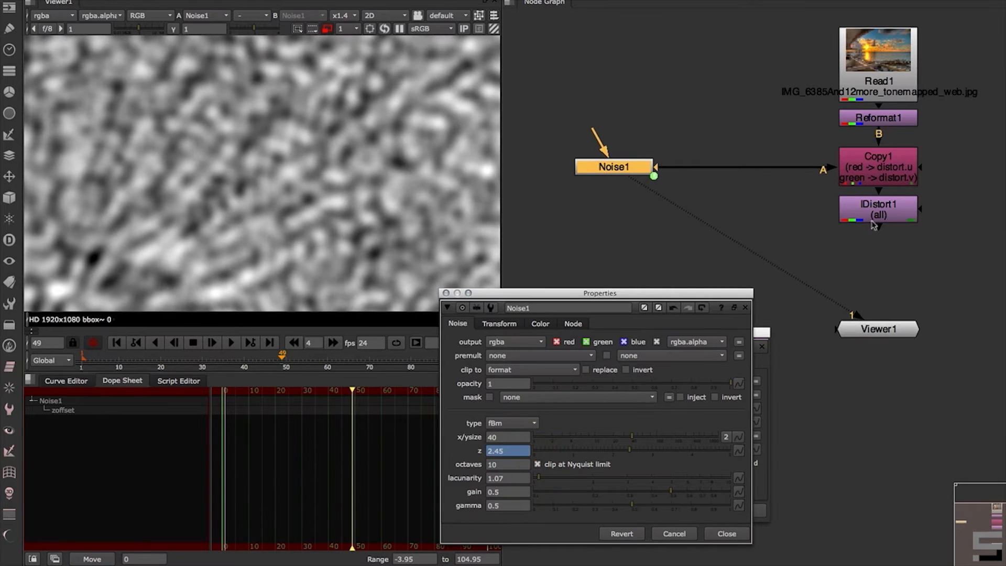
# Display IDistort1's output and play it in both directions to examine the smoother distortion, then stop playback
pyautogui.click(874, 223)
pyautogui.press('1')
pyautogui.click(231, 342)
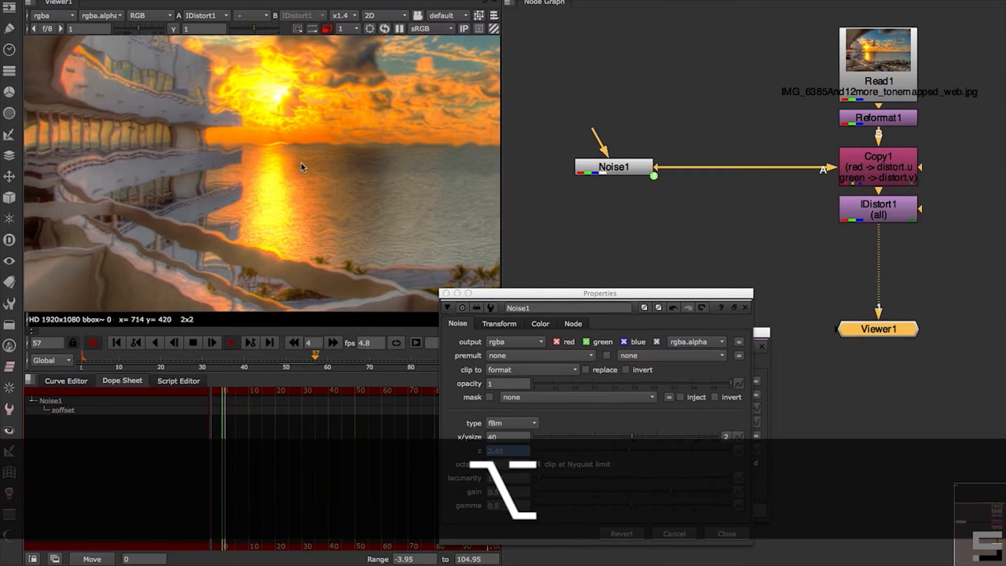
pyautogui.keyDown('alt'); pyautogui.moveTo(301, 162); pyautogui.dragTo(222, 285, button='middle'); pyautogui.keyUp('alt')
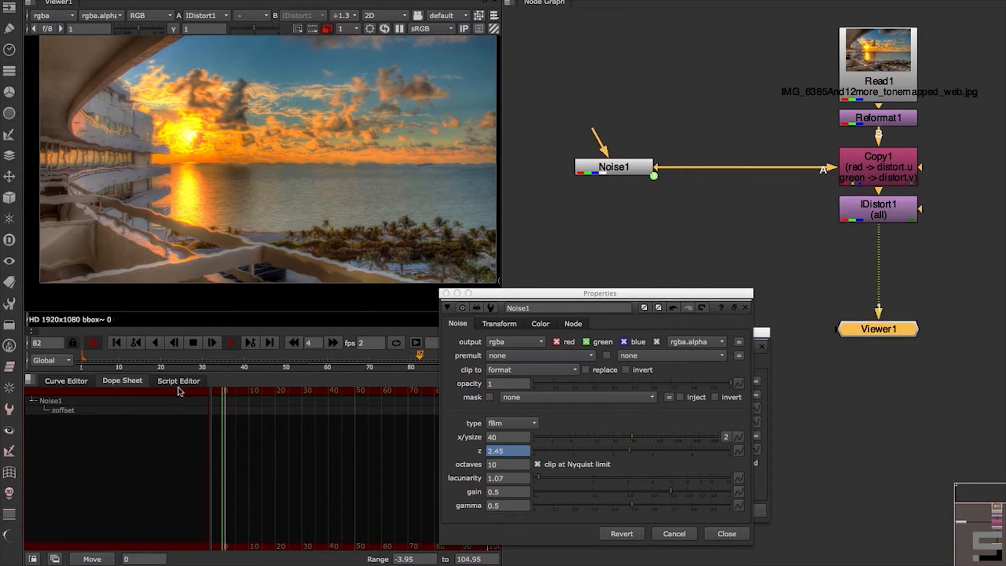
pyautogui.click(154, 342)
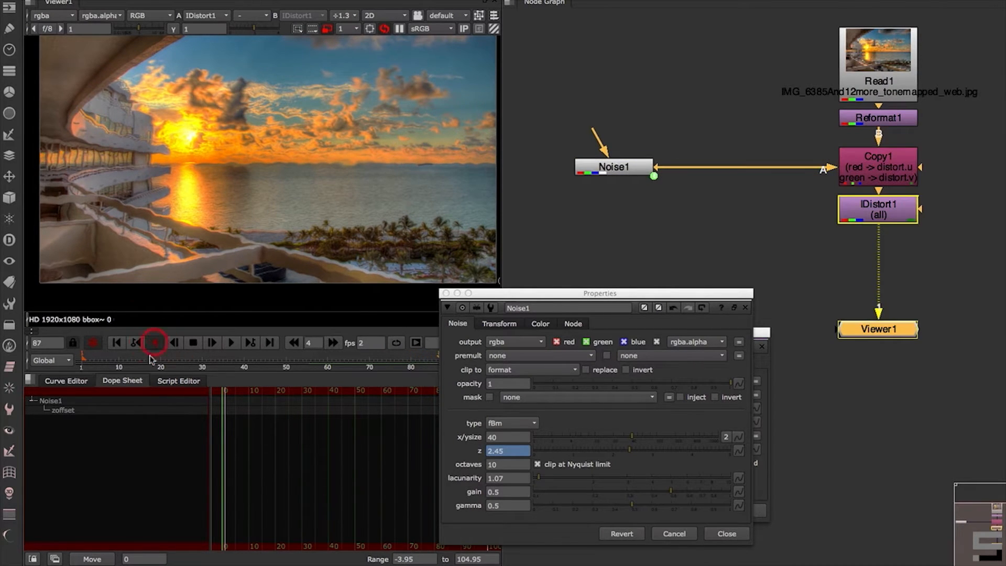
pyautogui.click(193, 342)
# Play the distortion both ways with the viewer's resolution reduced by a factor of 2, then restore the factor to 1
pyautogui.click(354, 29)
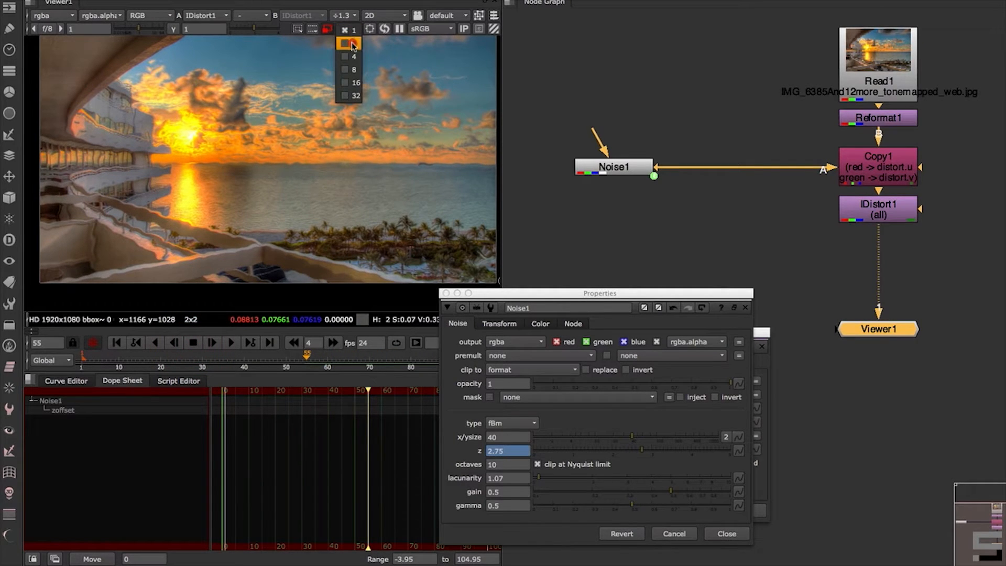
pyautogui.click(353, 44)
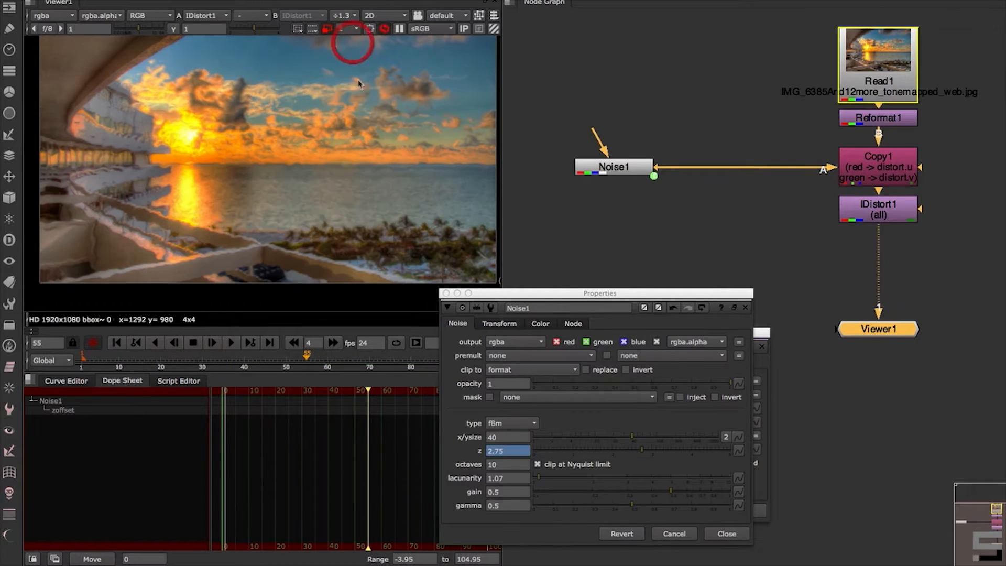
pyautogui.click(233, 344)
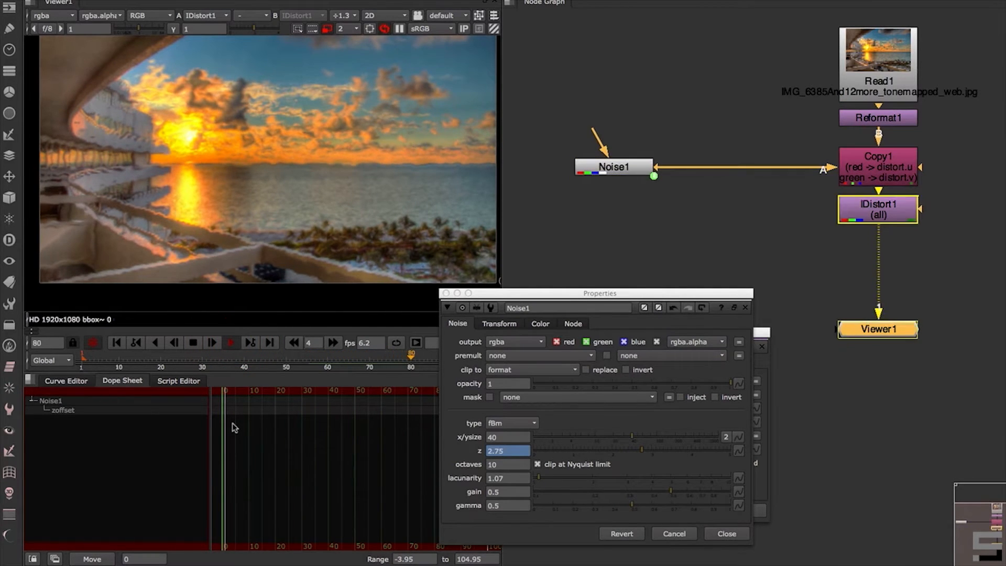
pyautogui.click(156, 344)
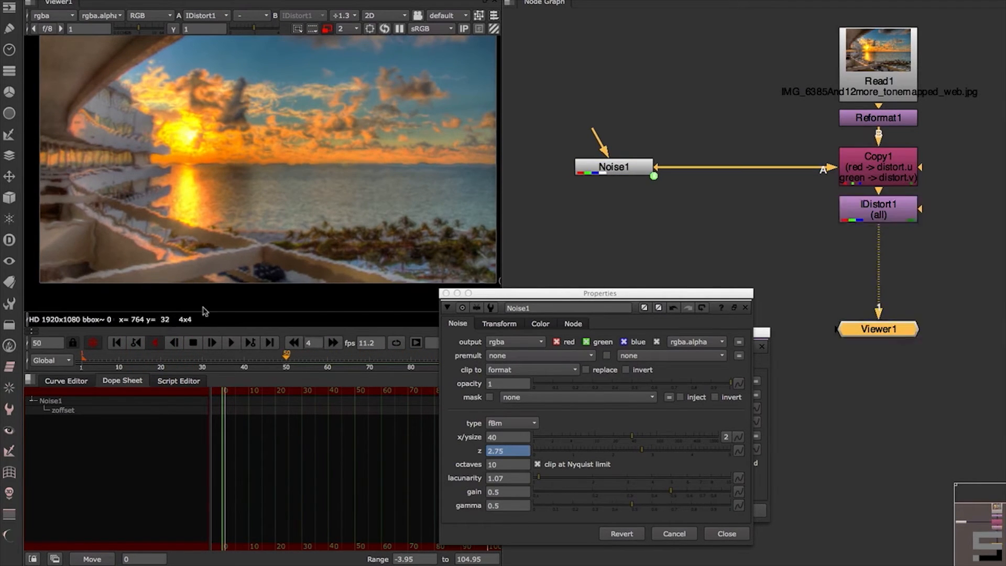
pyautogui.click(194, 344)
pyautogui.click(348, 29)
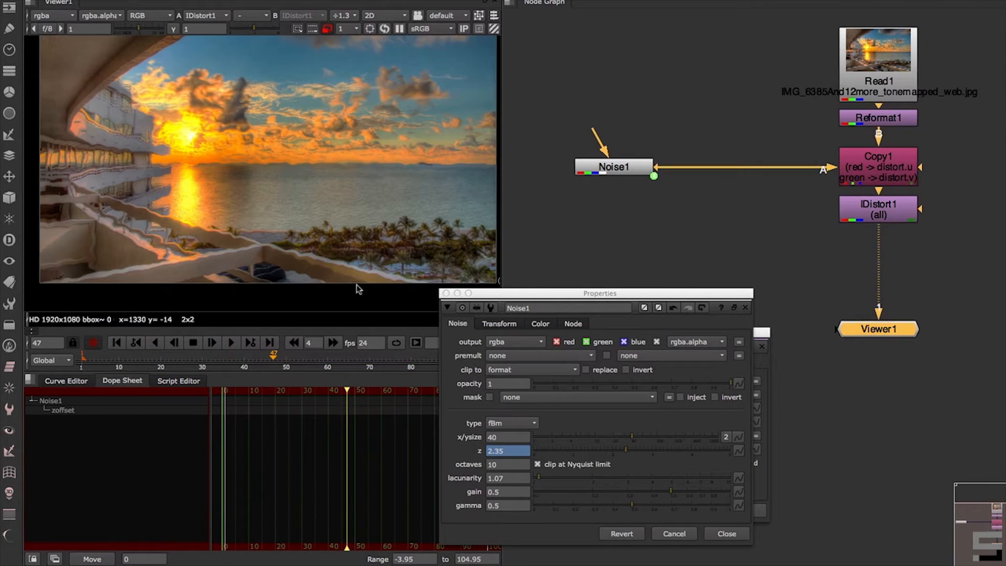
# Open IDistort1's properties and raise the UV scale to 100
pyautogui.doubleClick(877, 216)
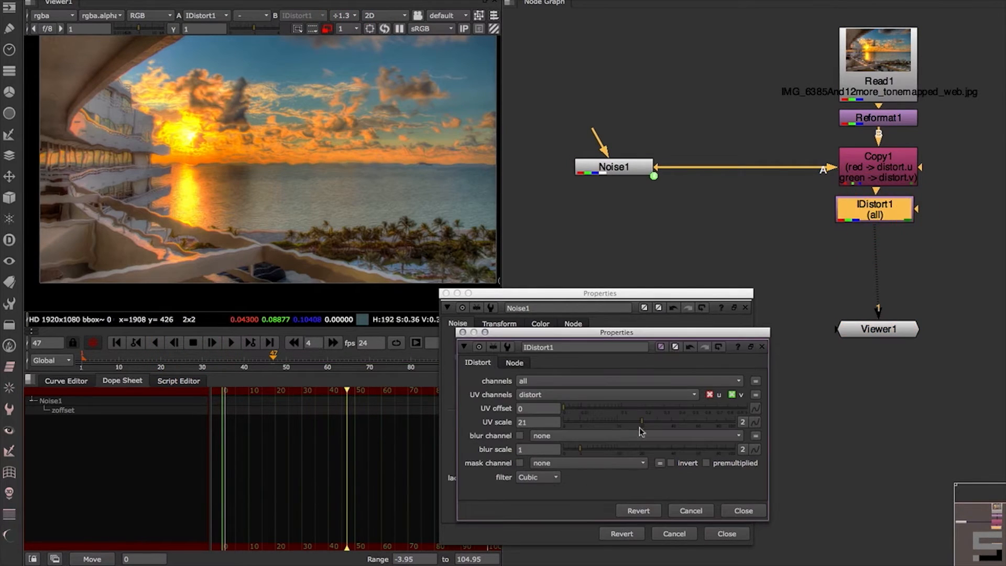
pyautogui.moveTo(640, 430); pyautogui.dragTo(770, 438)
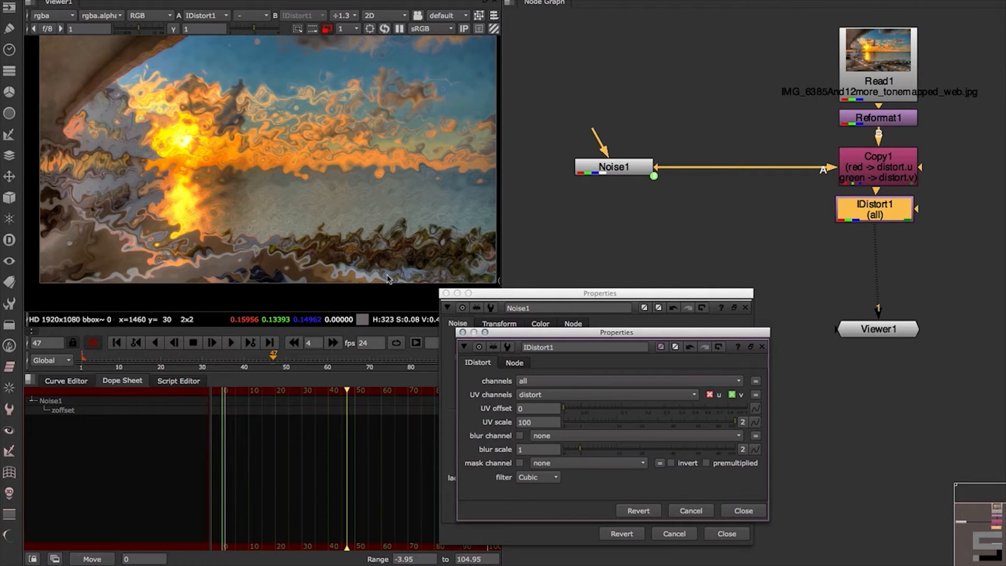
# Display Noise1's output in the viewer, fit and zoom it, and compare its red and green channels
pyautogui.click(629, 176)
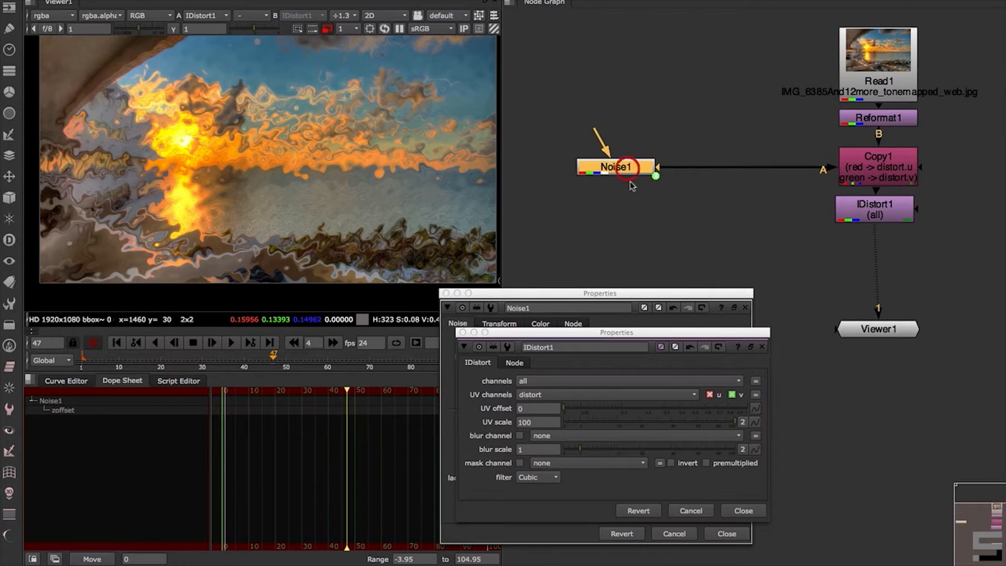
pyautogui.press('1')
pyautogui.press('f')
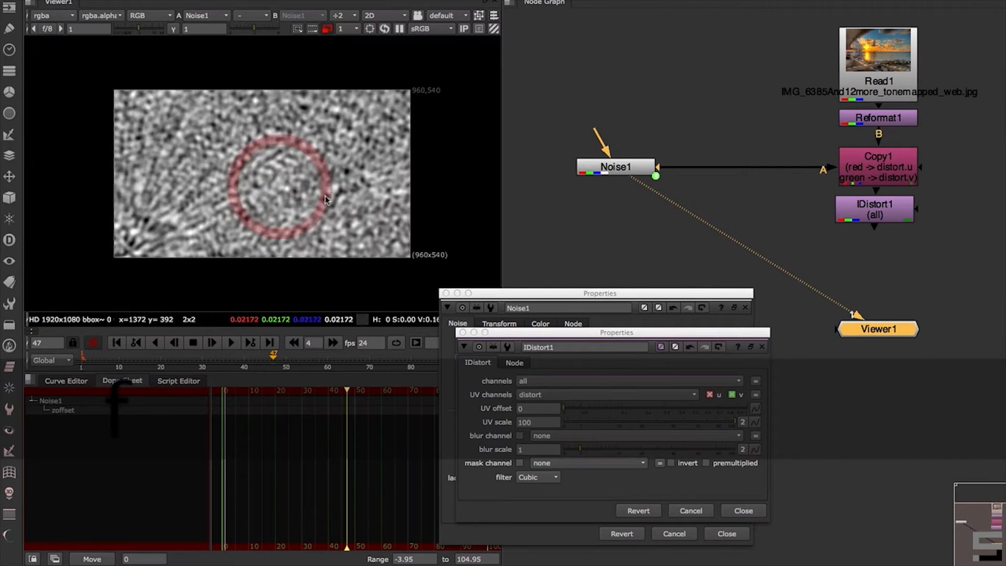
pyautogui.click(637, 170)
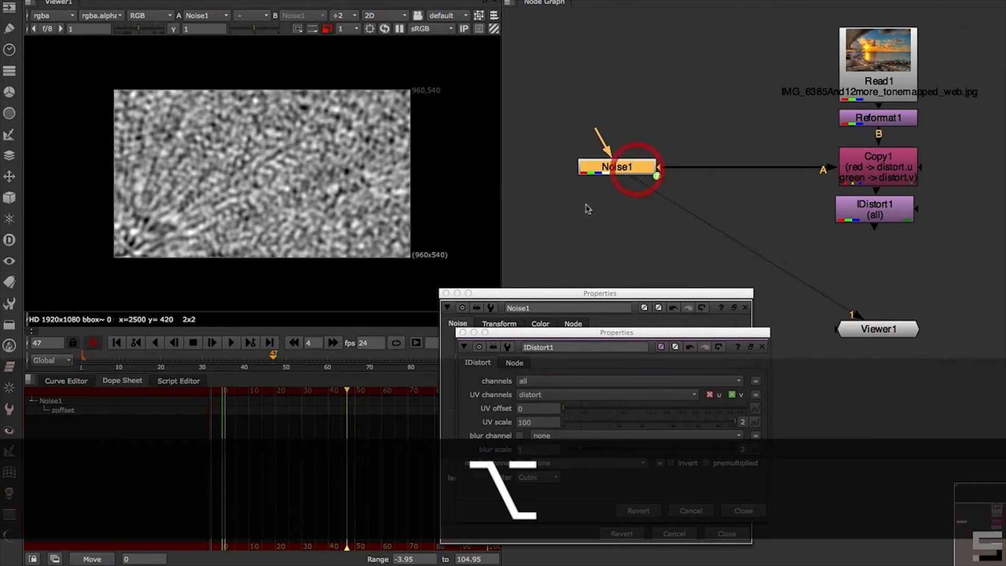
pyautogui.press('super')
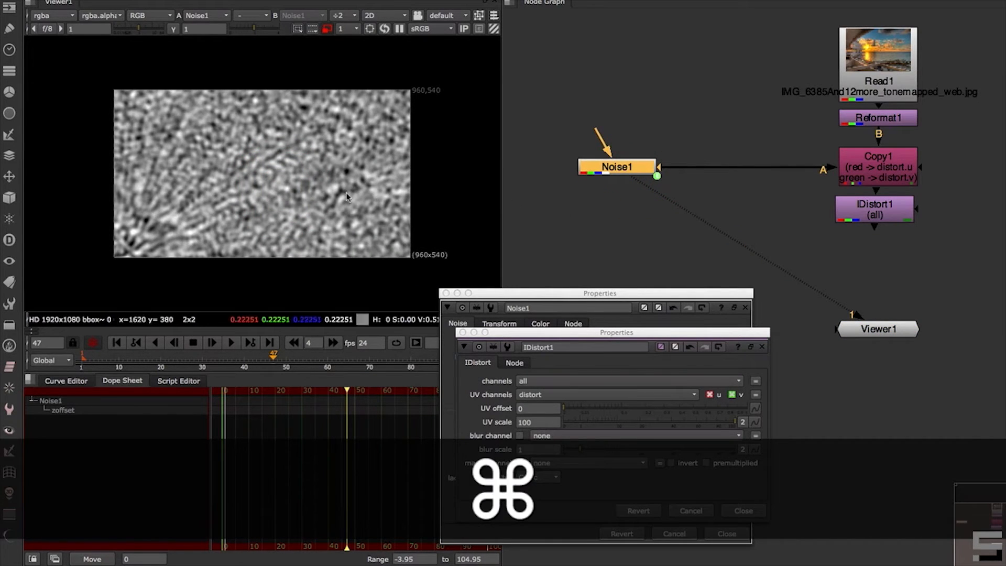
pyautogui.keyDown('alt'); pyautogui.moveTo(240, 209); pyautogui.dragTo(306, 184, button='middle'); pyautogui.keyUp('alt')
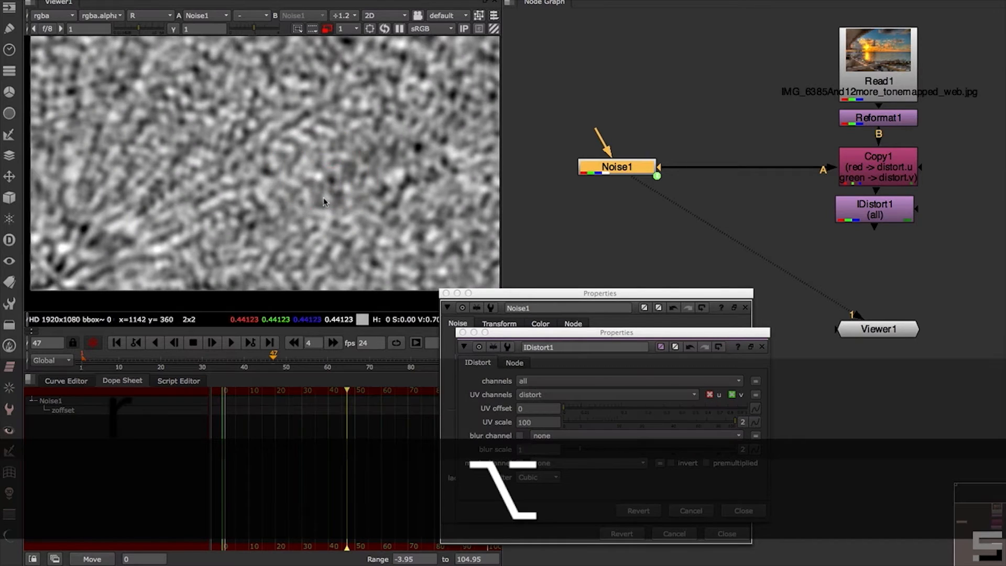
pyautogui.press('r')
pyautogui.press('g')
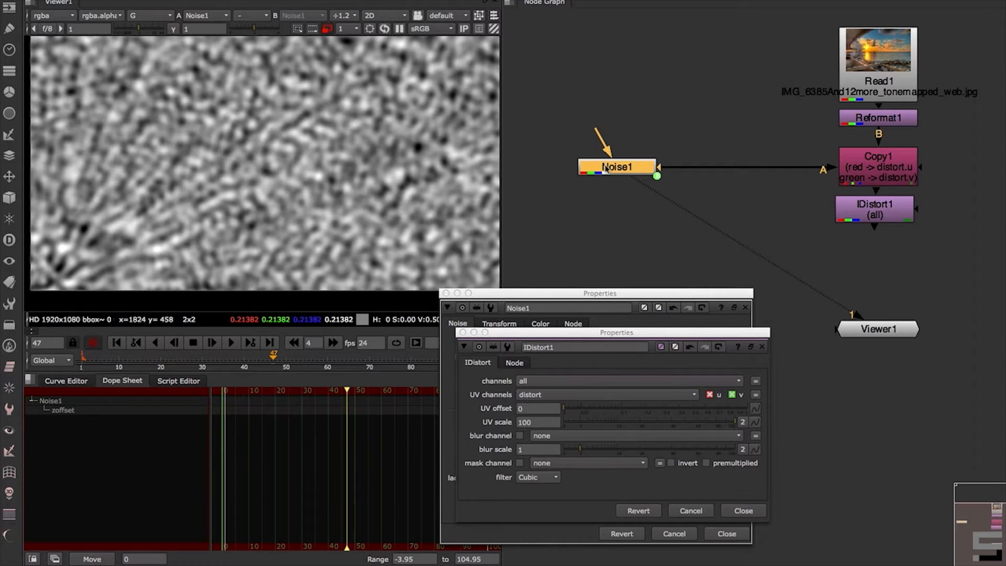
# Duplicate Noise1 and insert the copy between Noise1 and the Copy1 node's A input, aligning both noise nodes with Copy1
pyautogui.press('super+c')
pyautogui.press('super+v')
pyautogui.moveTo(618, 171); pyautogui.dragTo(618, 148)
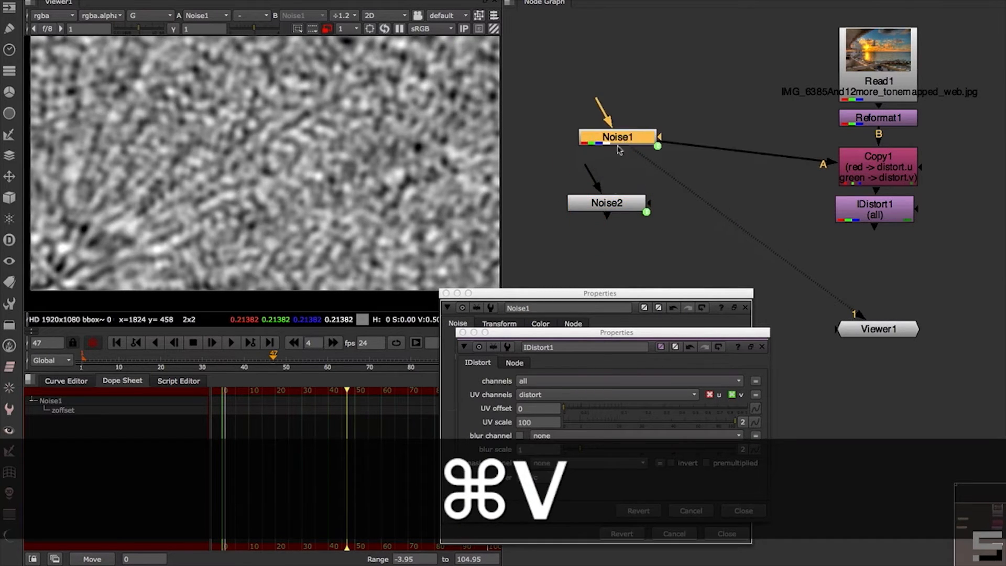
pyautogui.moveTo(617, 205); pyautogui.dragTo(627, 162)
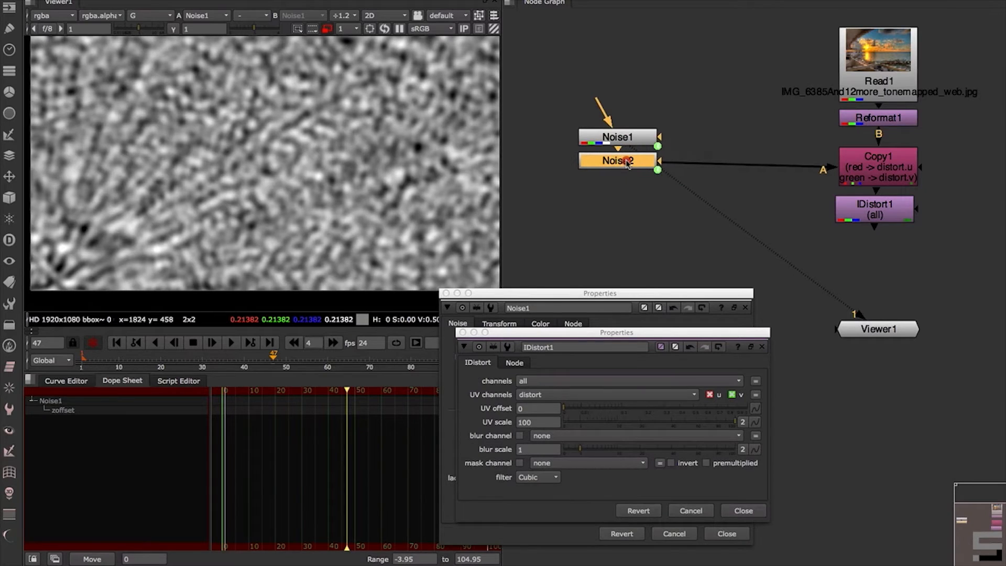
pyautogui.moveTo(670, 200); pyautogui.dragTo(524, 84)
pyautogui.moveTo(619, 145); pyautogui.dragTo(615, 152)
pyautogui.click(609, 194)
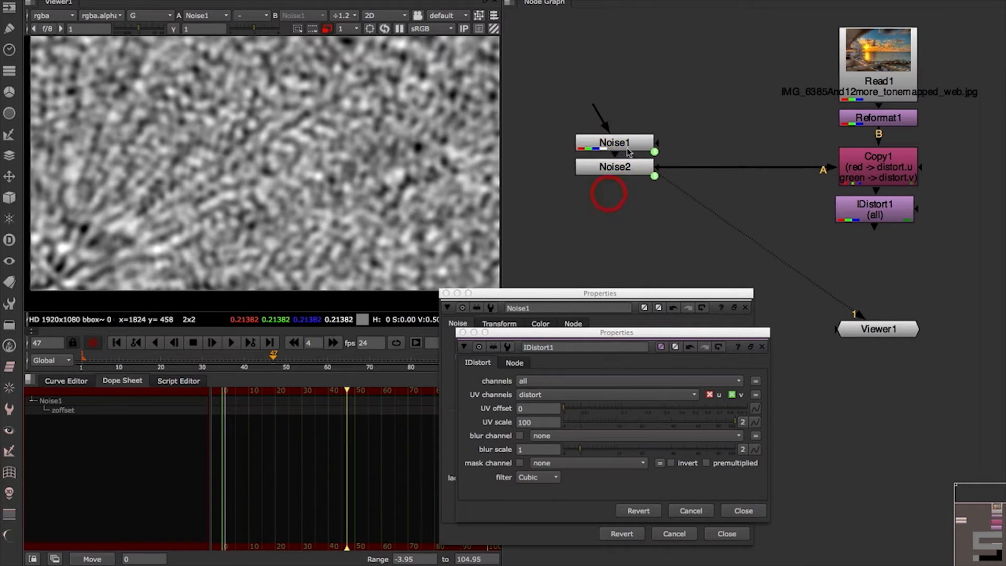
# Exclude the green and alpha channels from Noise1's output
pyautogui.doubleClick(629, 152)
pyautogui.click(586, 341)
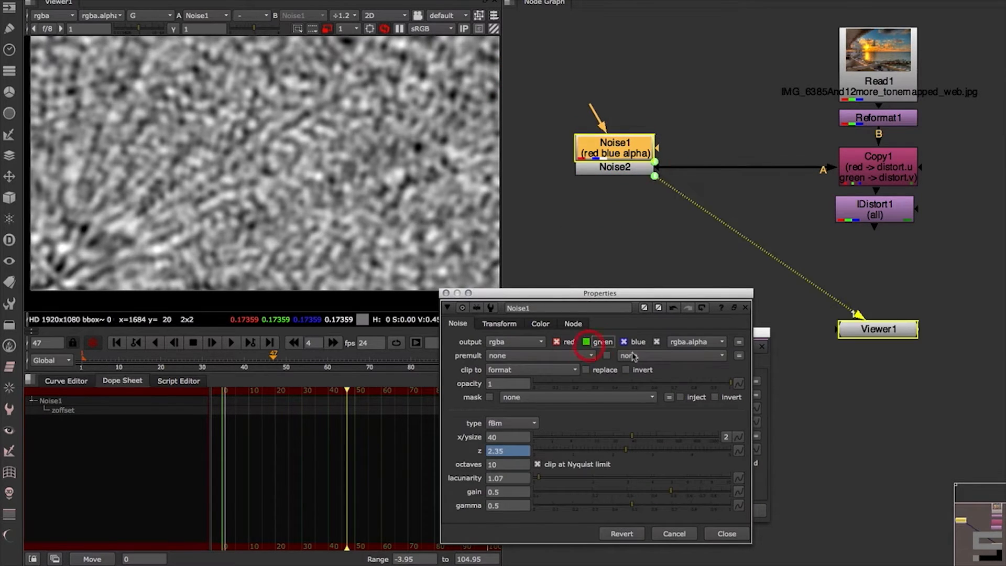
pyautogui.click(657, 343)
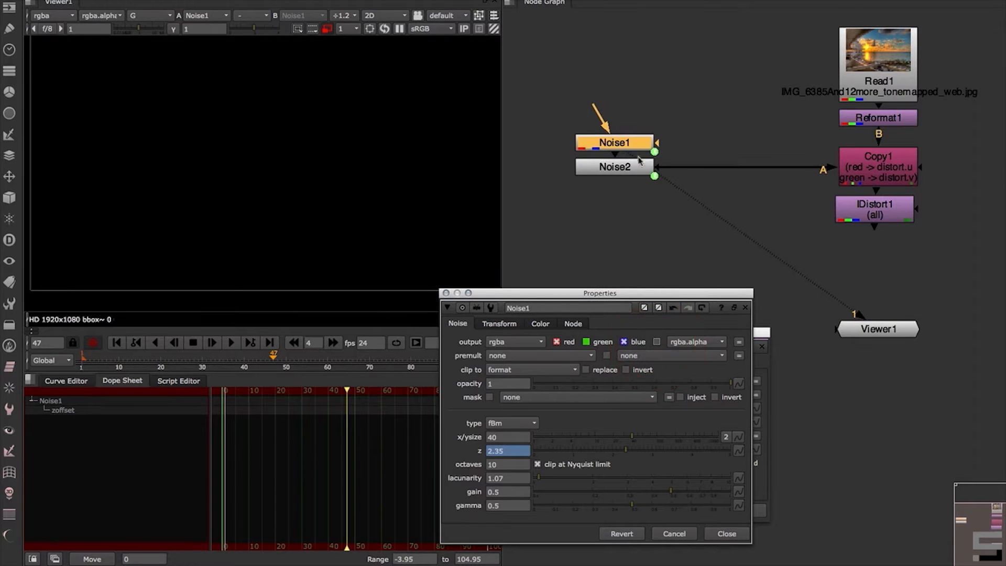
# Limit Noise2's output to the green channel, close the open properties windows, and display Noise2 in the viewer
pyautogui.doubleClick(631, 166)
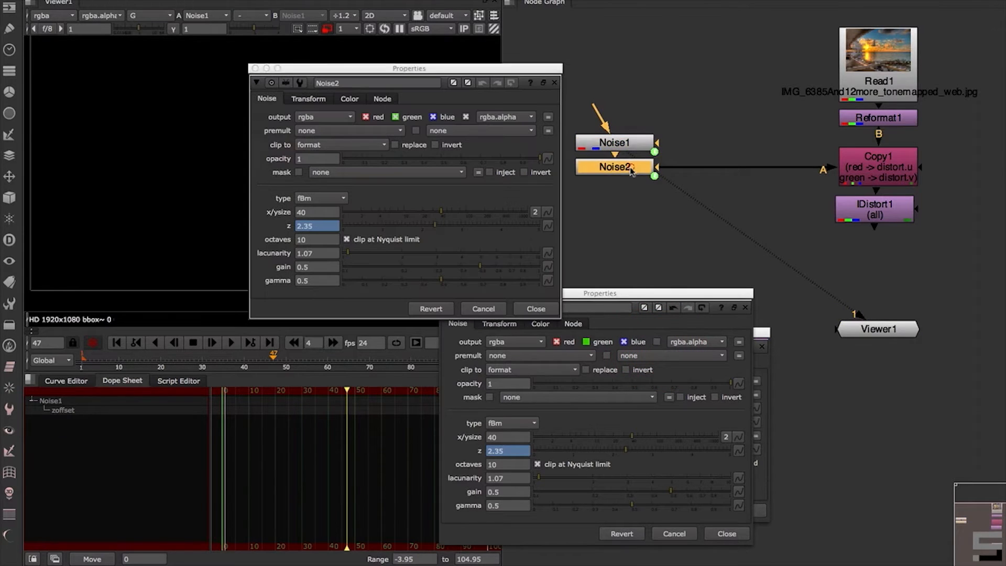
pyautogui.click(369, 118)
pyautogui.click(433, 116)
pyautogui.click(466, 117)
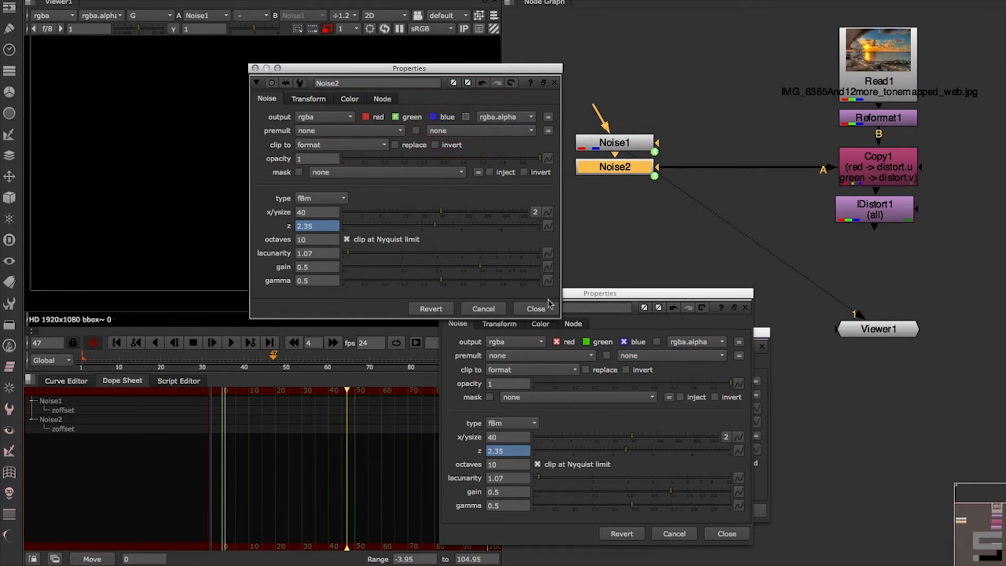
pyautogui.click(545, 308)
pyautogui.click(726, 534)
pyautogui.click(753, 512)
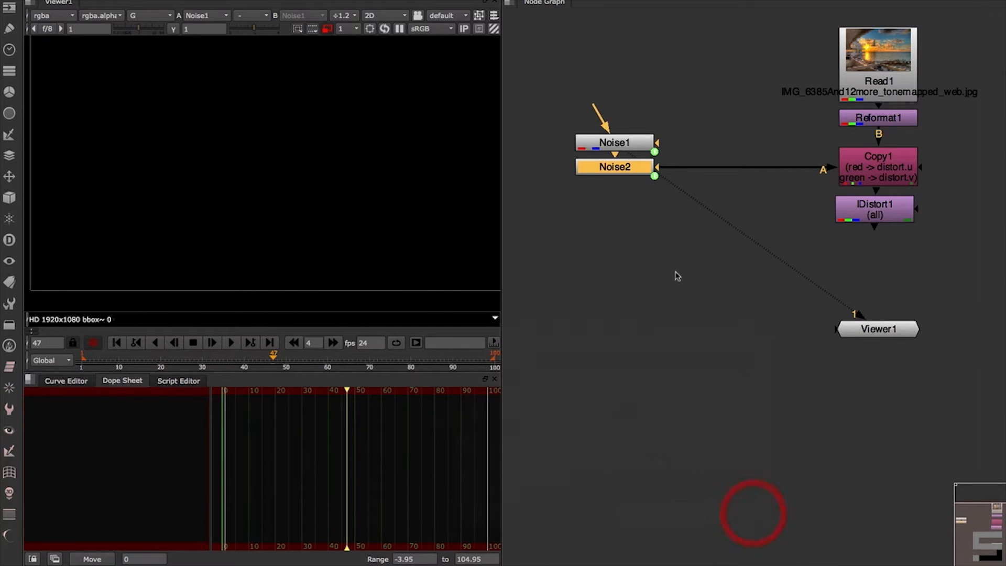
pyautogui.press('1')
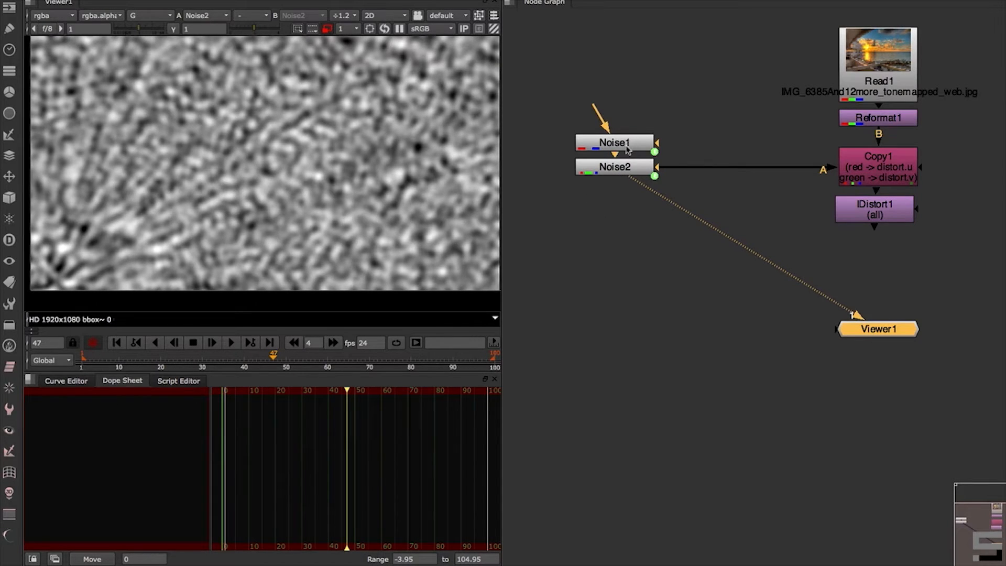
# Change the expression on Noise2's z parameter to frame/20+1 and close its properties
pyautogui.doubleClick(625, 169)
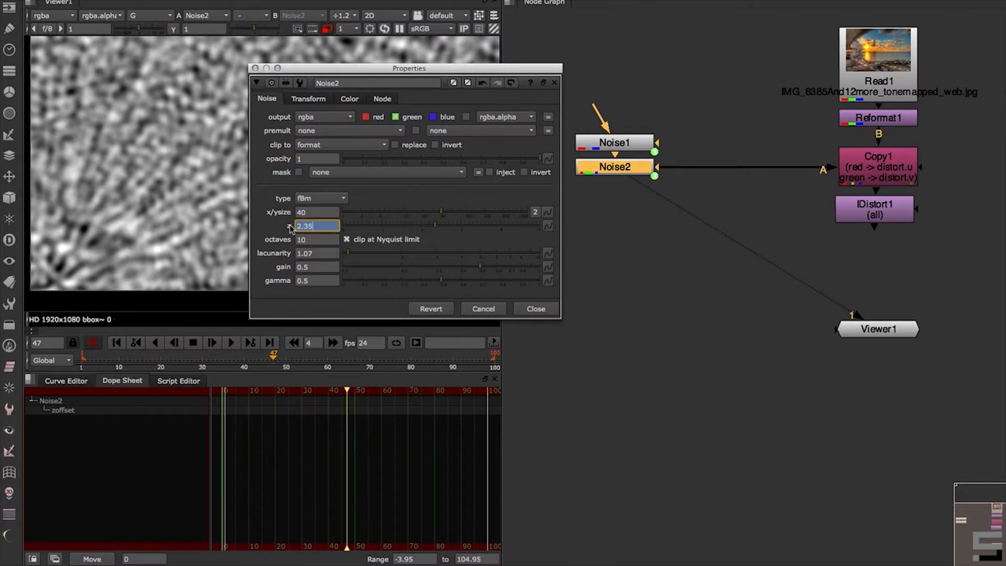
pyautogui.press('=')
pyautogui.press('Right')
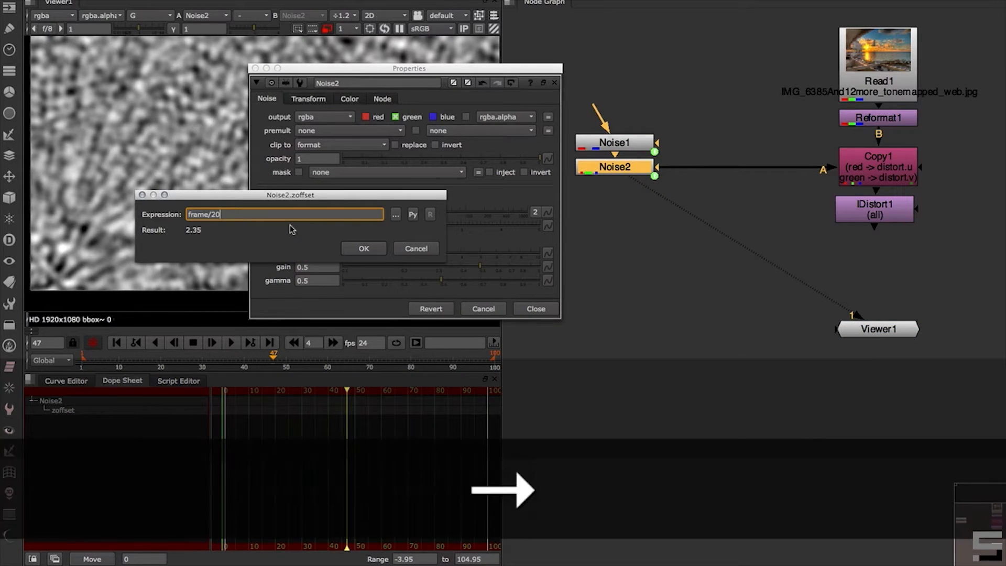
pyautogui.write('+1')
pyautogui.click(361, 248)
pyautogui.click(536, 308)
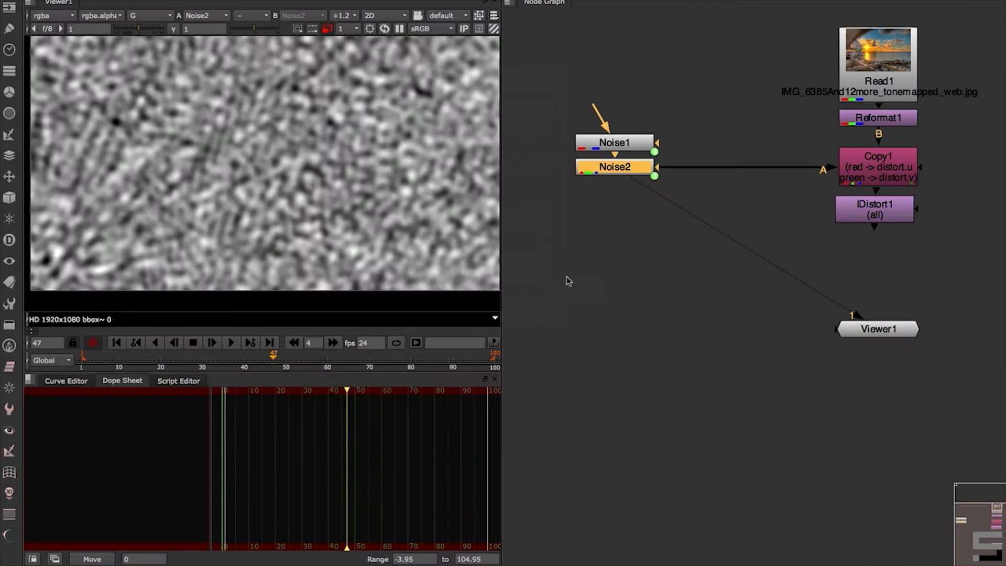
# Display Noise2's output, check the red channel against full RGB, and play the noise in both directions before stopping
pyautogui.click(621, 173)
pyautogui.press('1')
pyautogui.click(321, 214)
pyautogui.press('r')
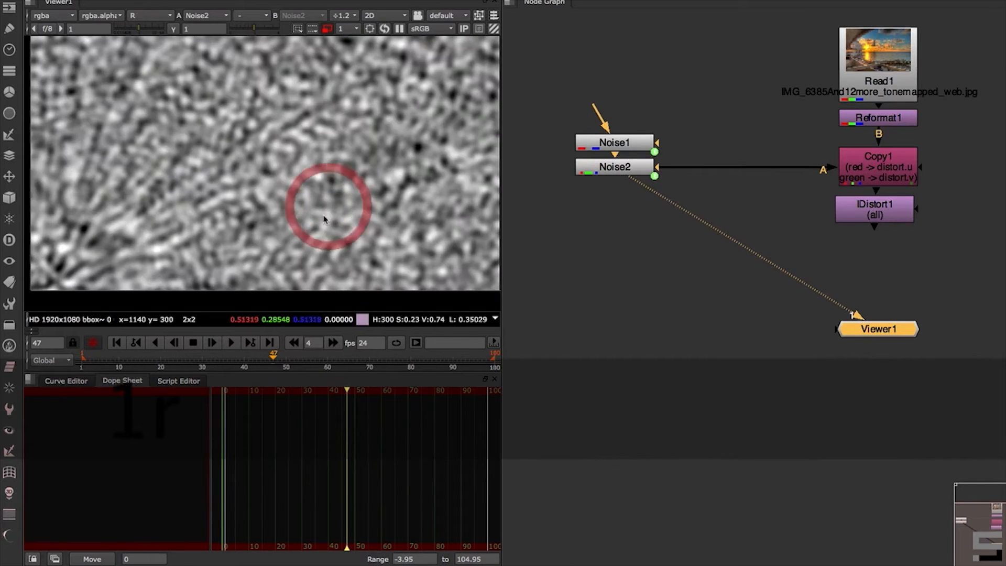
pyautogui.press('r')
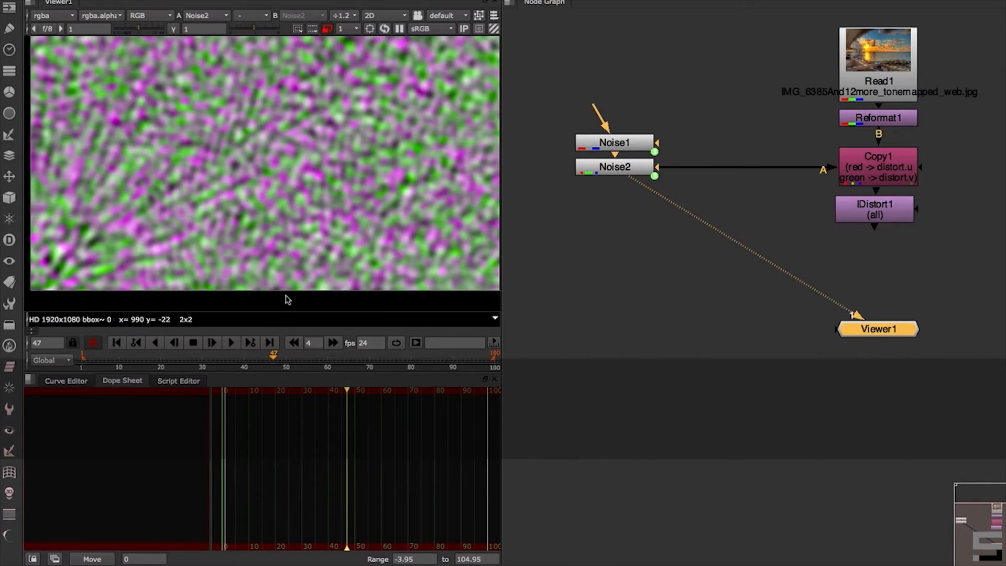
pyautogui.click(230, 342)
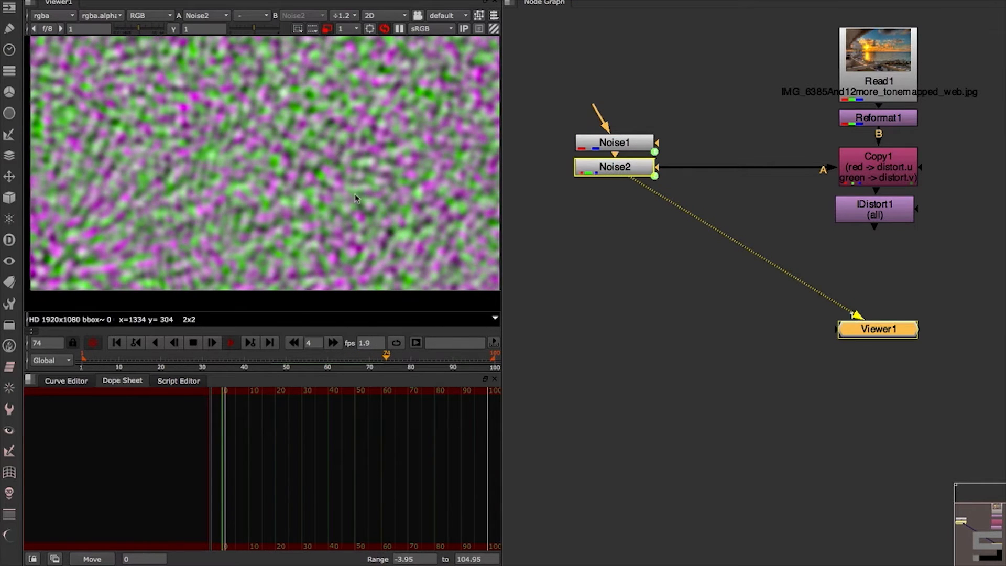
pyautogui.click(155, 342)
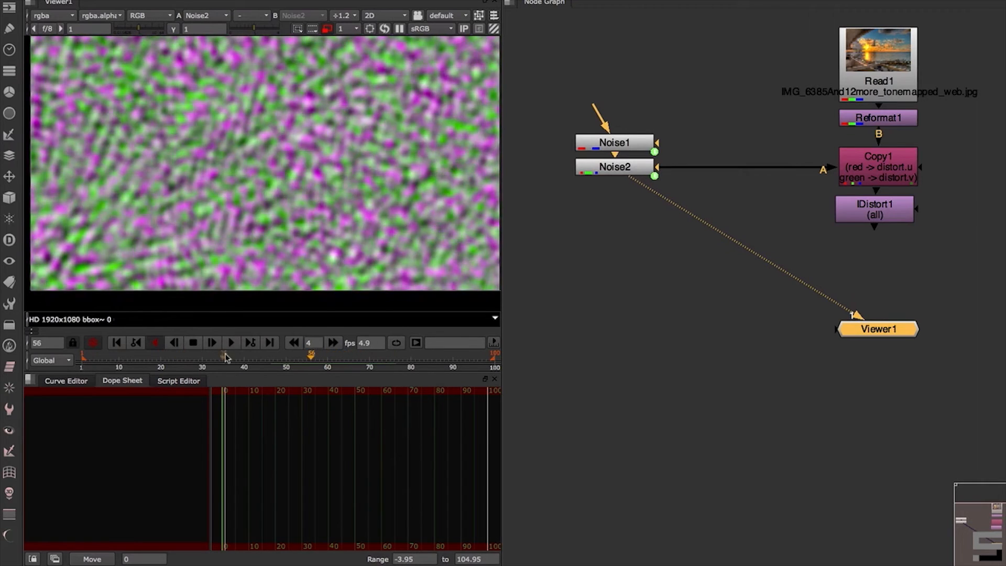
pyautogui.click(193, 342)
# Display IDistort1's output, reduce its UV scale to 50, and close its properties
pyautogui.moveTo(881, 229); pyautogui.dragTo(884, 226)
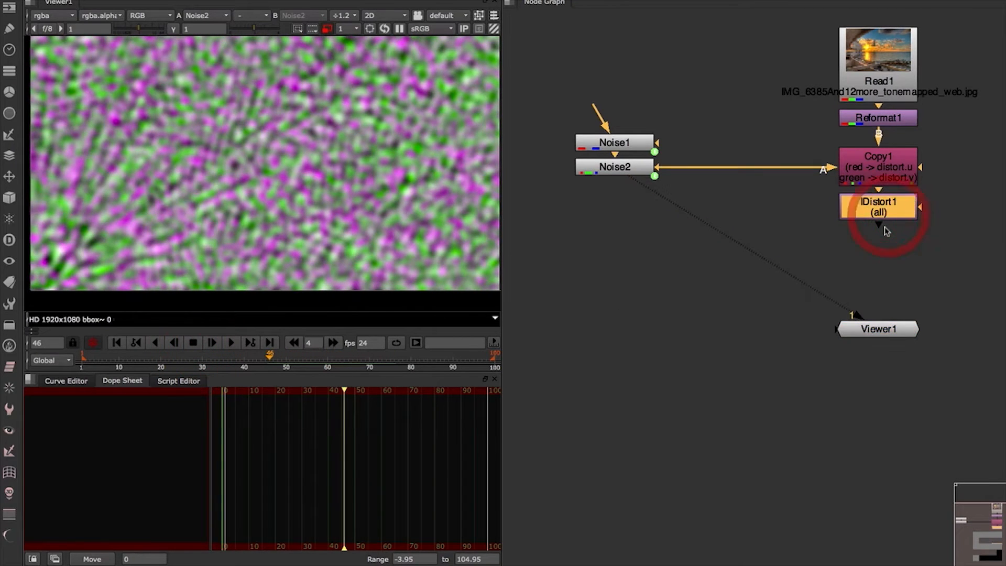
pyautogui.press('1')
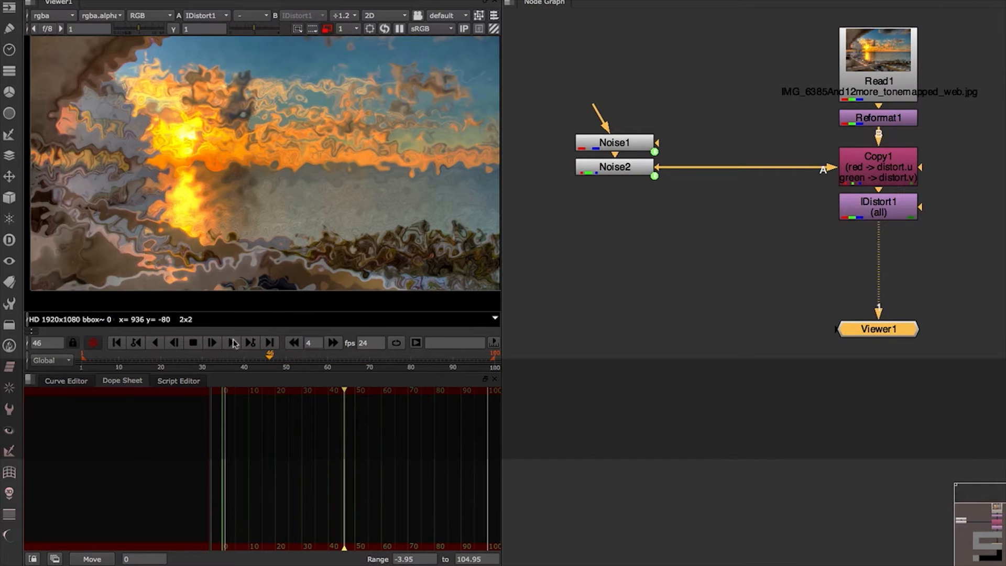
pyautogui.doubleClick(880, 209)
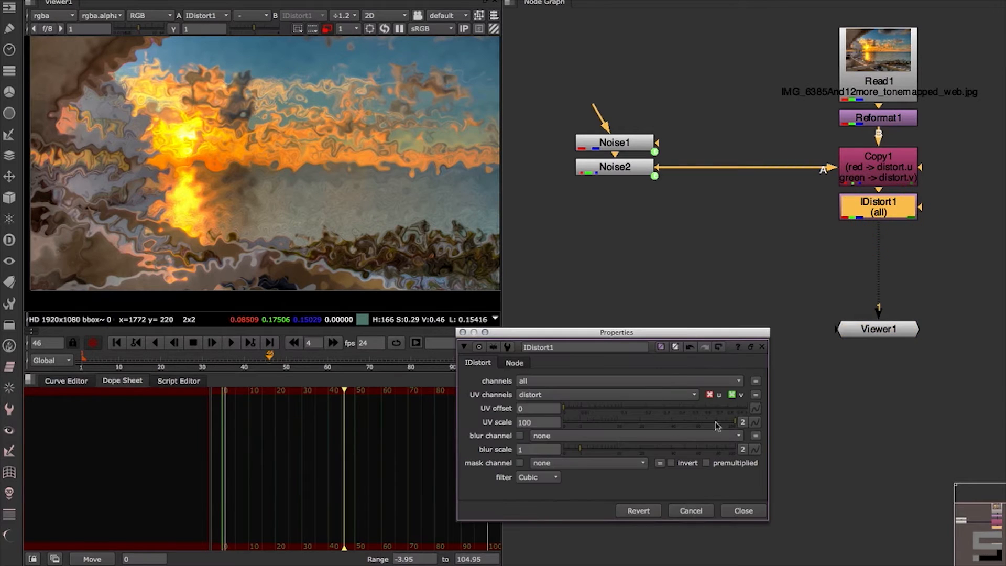
pyautogui.moveTo(717, 426); pyautogui.dragTo(686, 427)
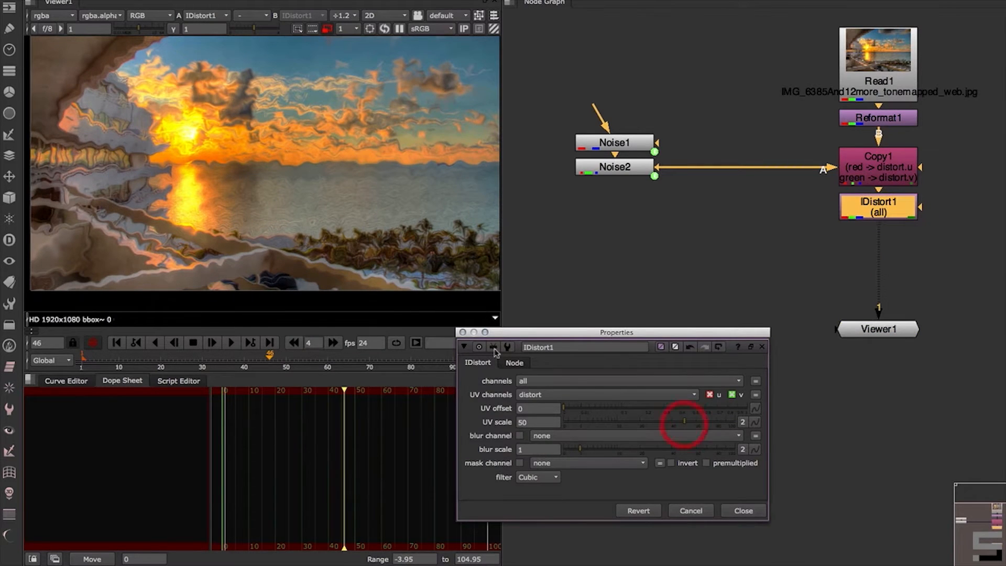
pyautogui.click(463, 332)
# Play the distorted image forward and backward to examine the separate horizontal and vertical distortion, then stop playback
pyautogui.click(231, 344)
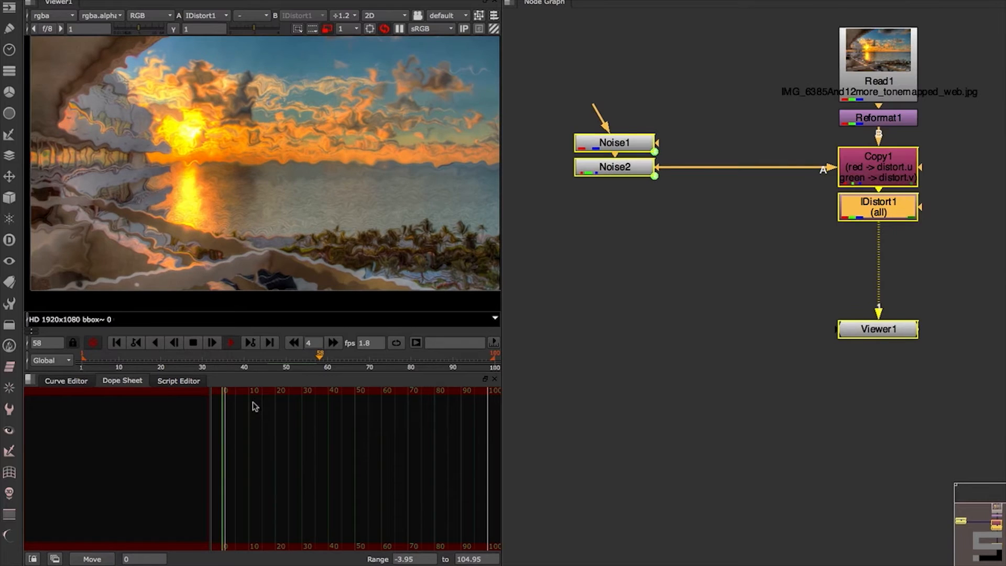
pyautogui.click(155, 342)
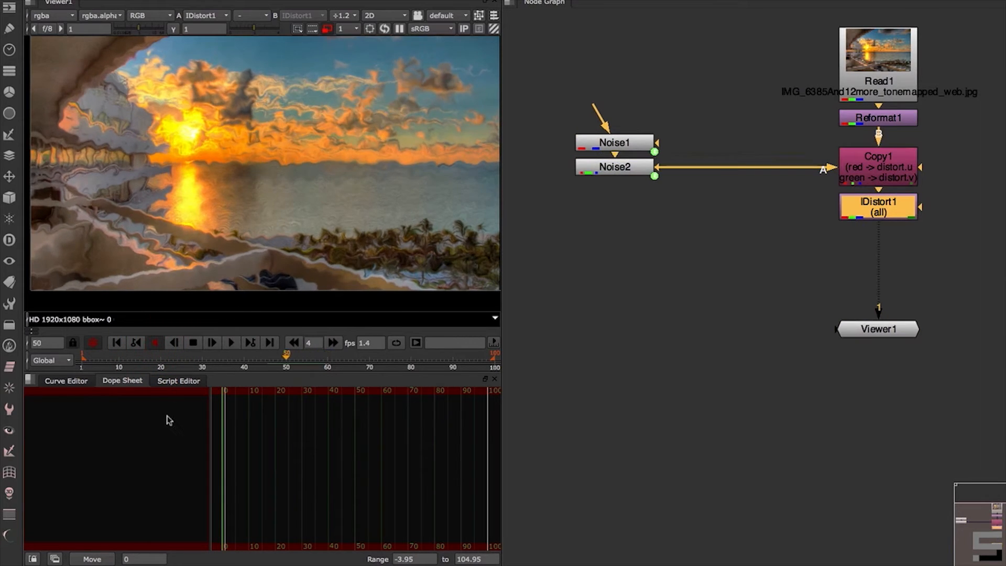
pyautogui.click(193, 342)
# Reopen IDistort1's properties and lower the UV scale to 10
pyautogui.moveTo(884, 202); pyautogui.dragTo(885, 205)
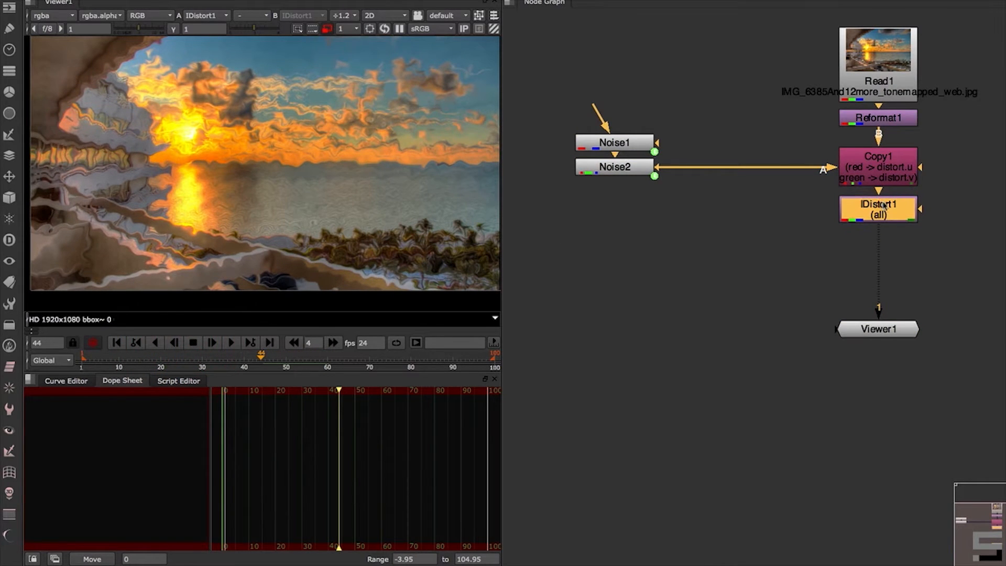
pyautogui.doubleClick(884, 205)
pyautogui.moveTo(640, 419); pyautogui.dragTo(613, 425)
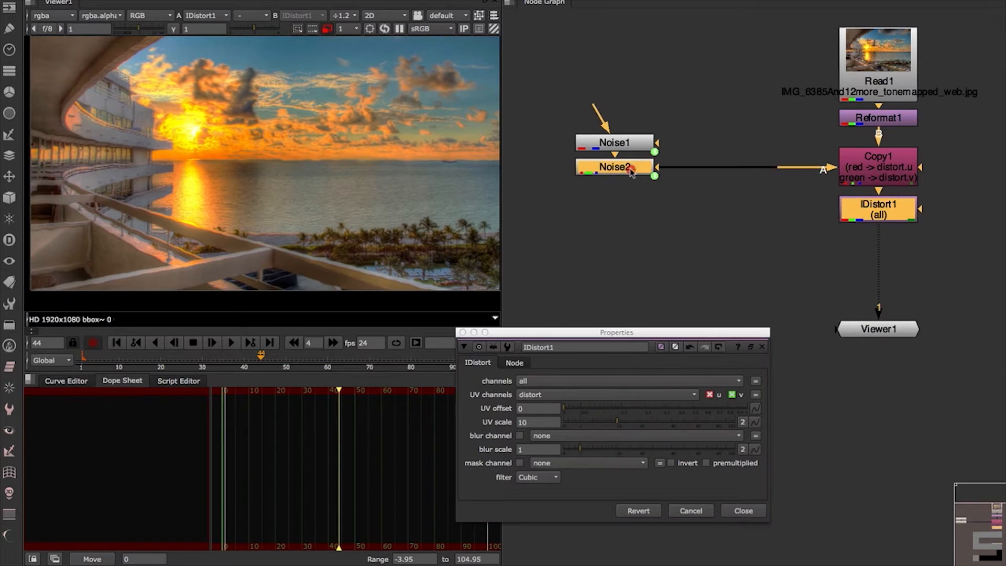
# Increase Noise2's x/y size to 110 and enlarge Noise1's x/y size as well
pyautogui.doubleClick(629, 169)
pyautogui.moveTo(443, 214); pyautogui.dragTo(467, 209)
pyautogui.doubleClick(618, 142)
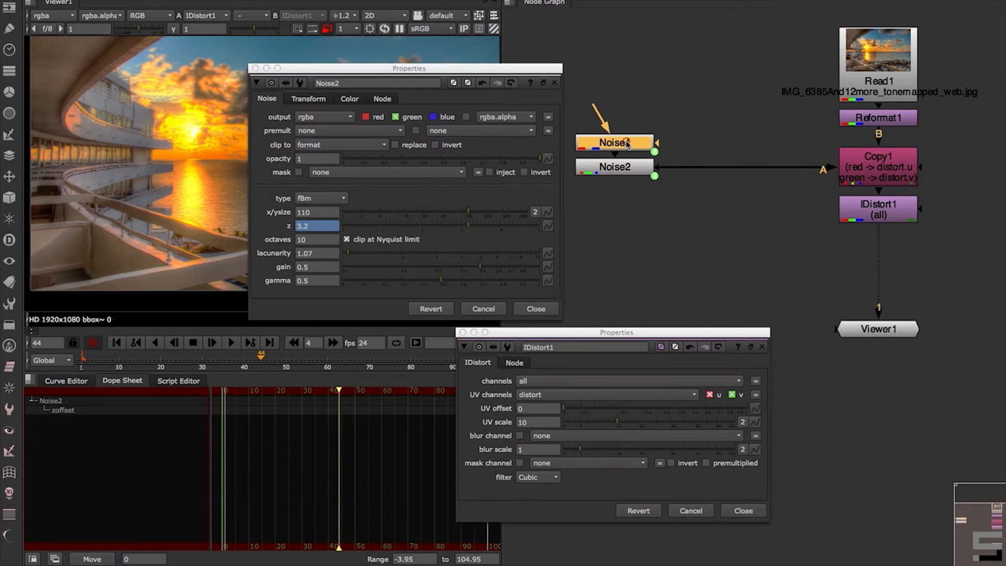
pyautogui.moveTo(632, 436); pyautogui.dragTo(652, 438)
# Set Noise1's transform translation to x 20 and y 10
pyautogui.click(499, 323)
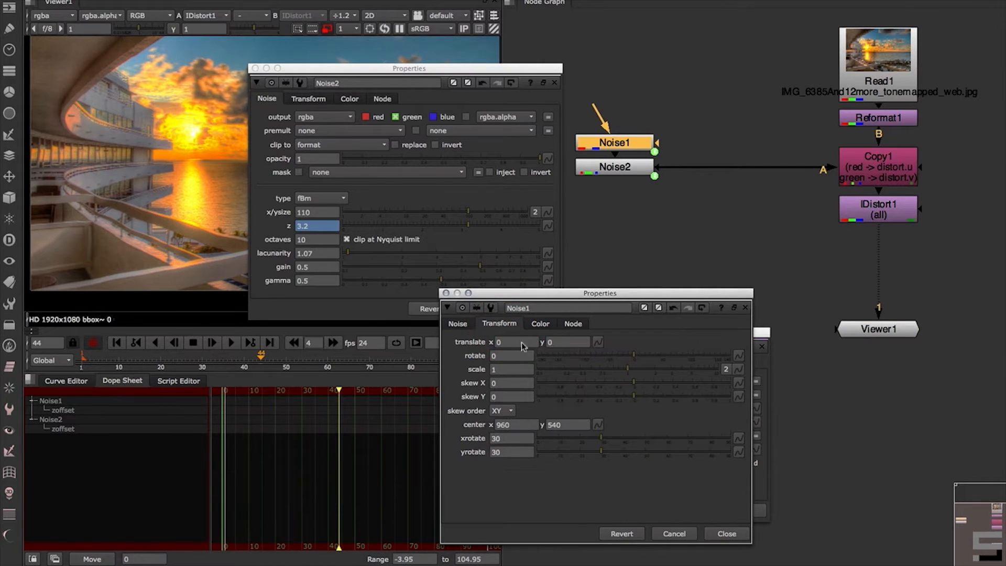
pyautogui.click(522, 343)
pyautogui.write('20')
pyautogui.press('Return')
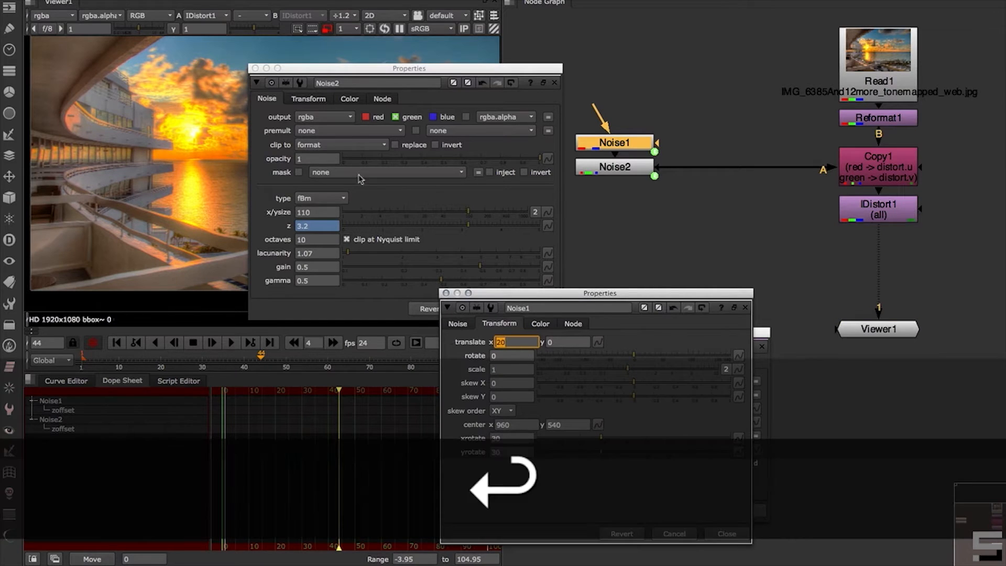
pyautogui.press('Tab')
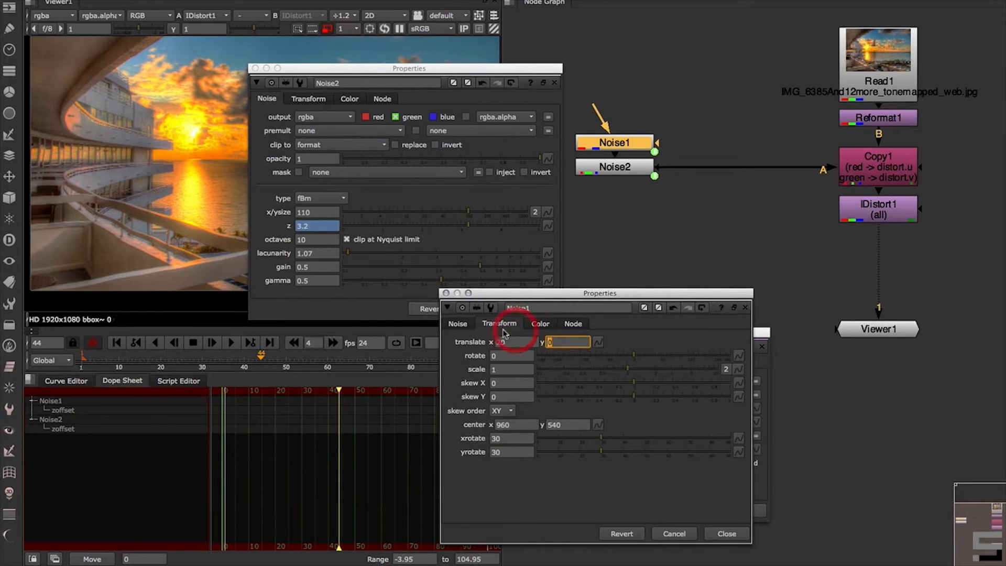
pyautogui.write('10')
pyautogui.press('Return')
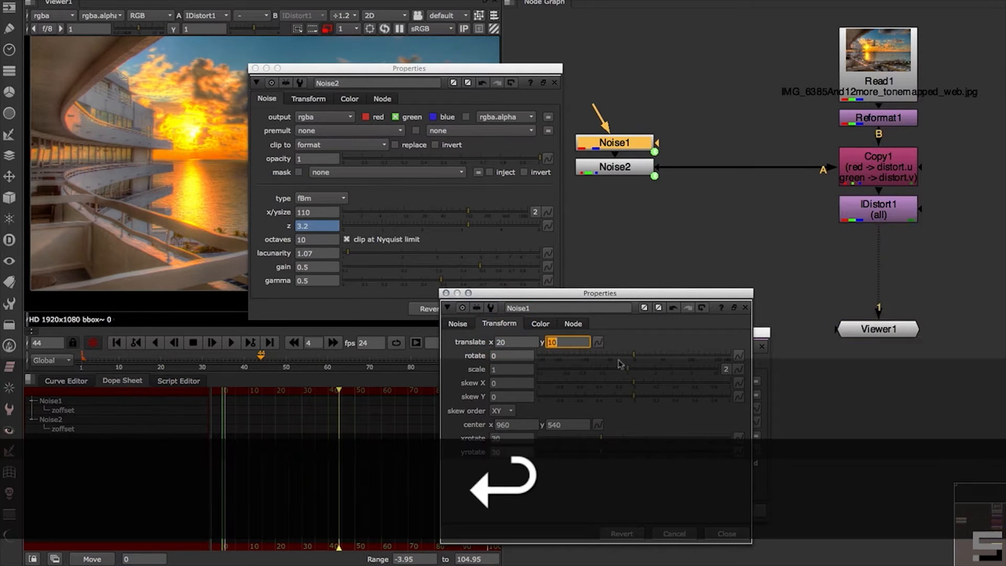
# Set Noise2's transform translation to x -20 and y -15, and close the open node properties
pyautogui.click(727, 534)
pyautogui.click(309, 99)
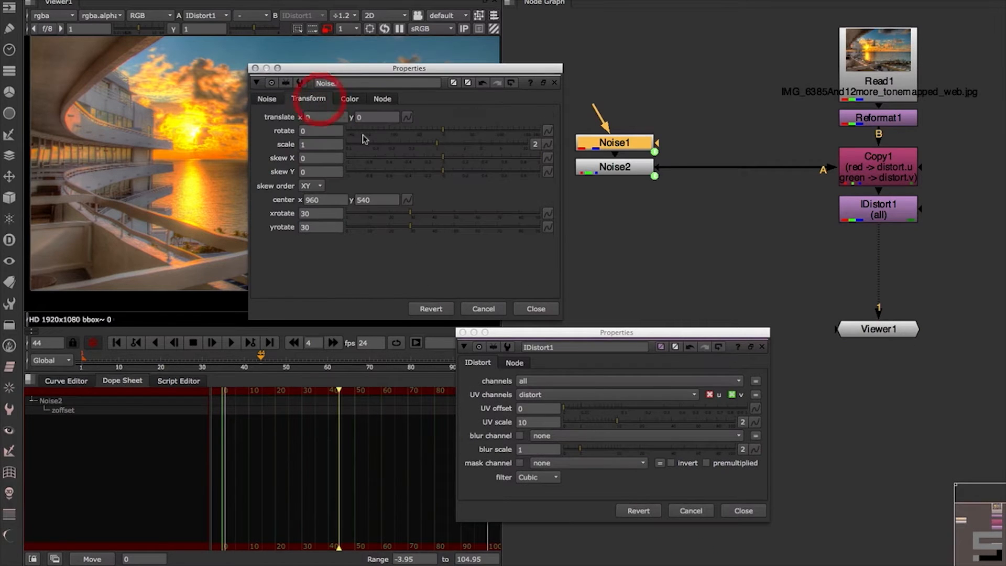
pyautogui.write('-20')
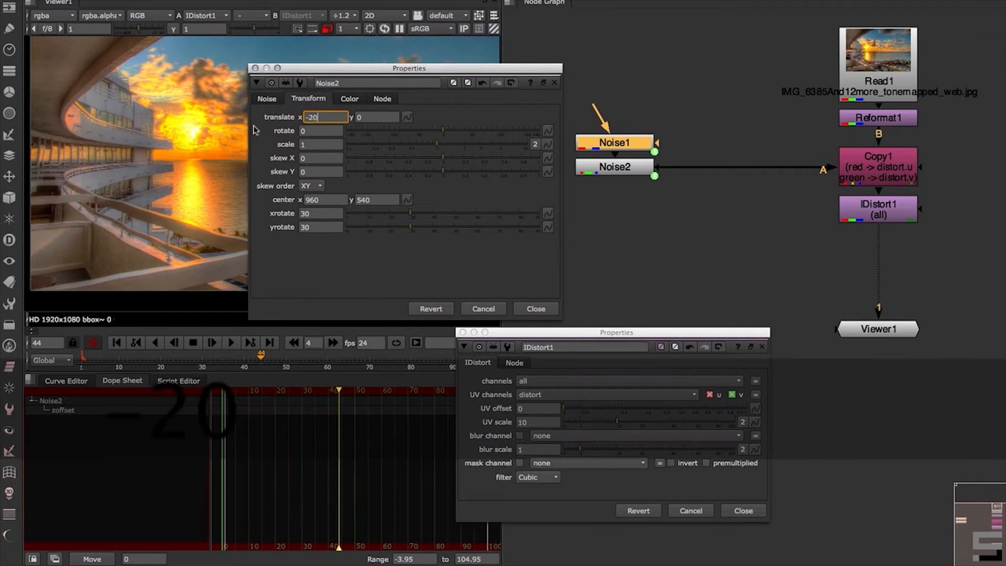
pyautogui.press('Tab')
pyautogui.write('-15')
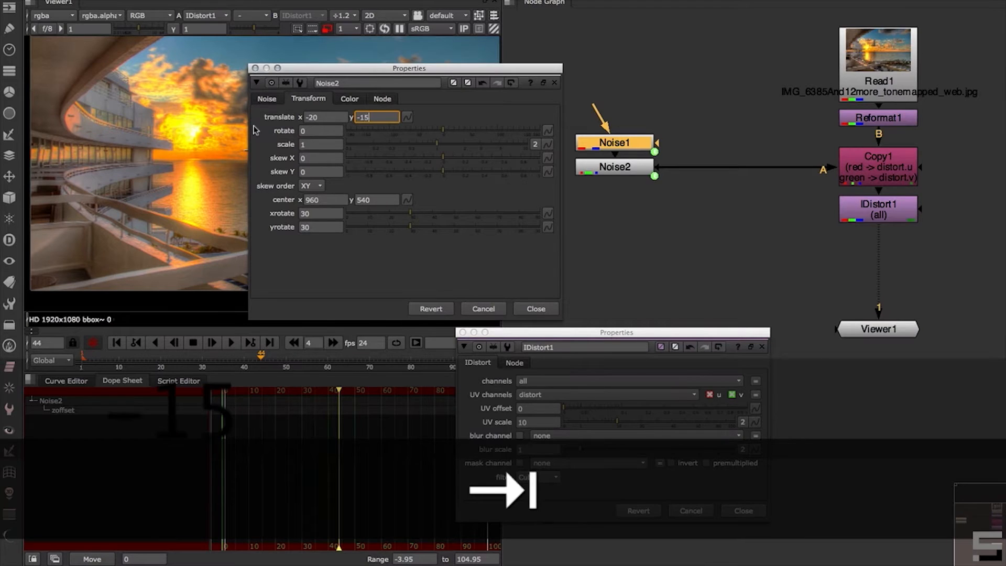
pyautogui.press('Return')
pyautogui.click(528, 309)
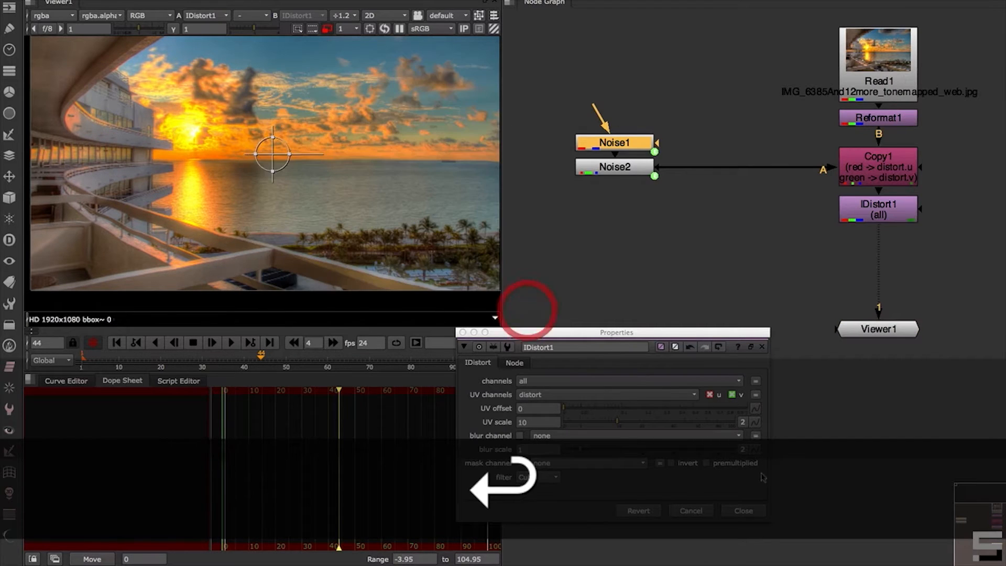
pyautogui.click(759, 508)
pyautogui.click(775, 438)
# View Noise2 and play its animation to examine the combined noise pattern, then stop playback
pyautogui.click(634, 172)
pyautogui.press('1')
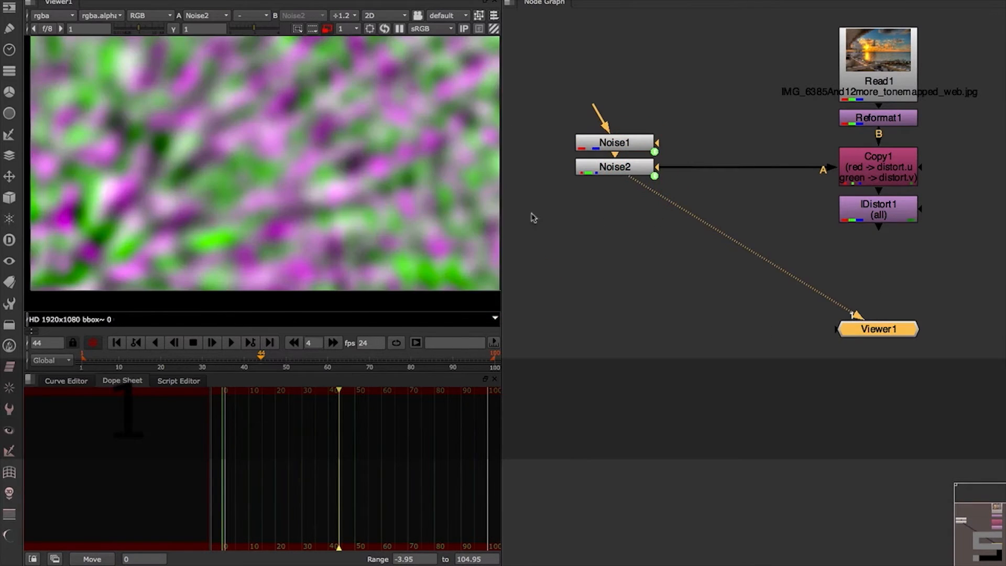
pyautogui.click(231, 343)
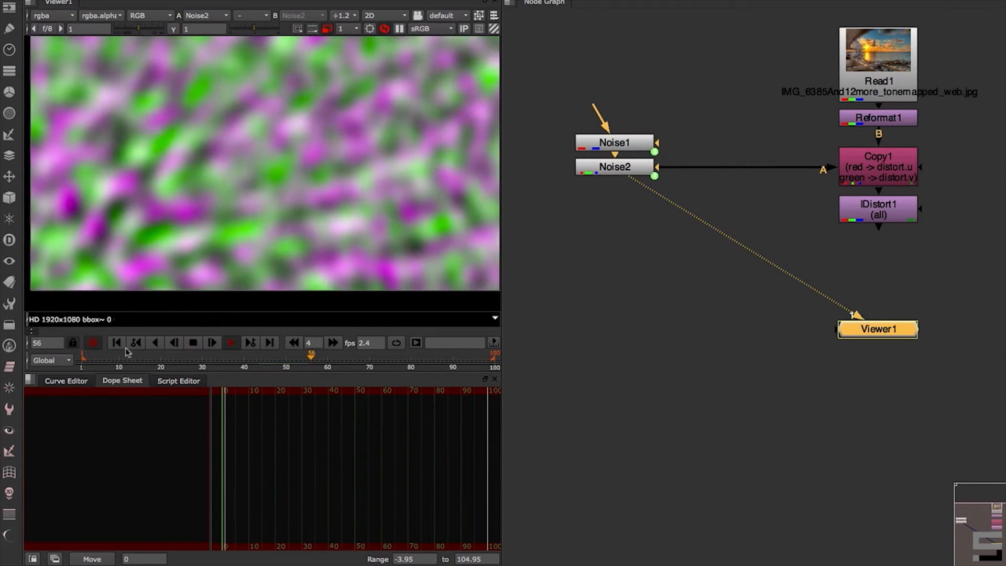
pyautogui.click(193, 343)
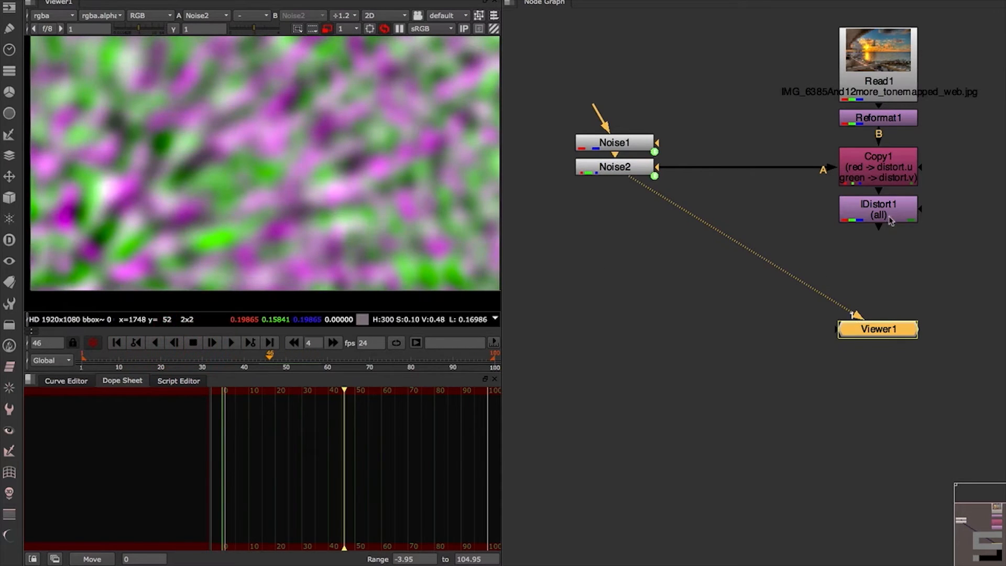
# View IDistort1 and play the distorted image forward and backward to examine the motion, then stop playback
pyautogui.click(883, 218)
pyautogui.press('1')
pyautogui.click(233, 344)
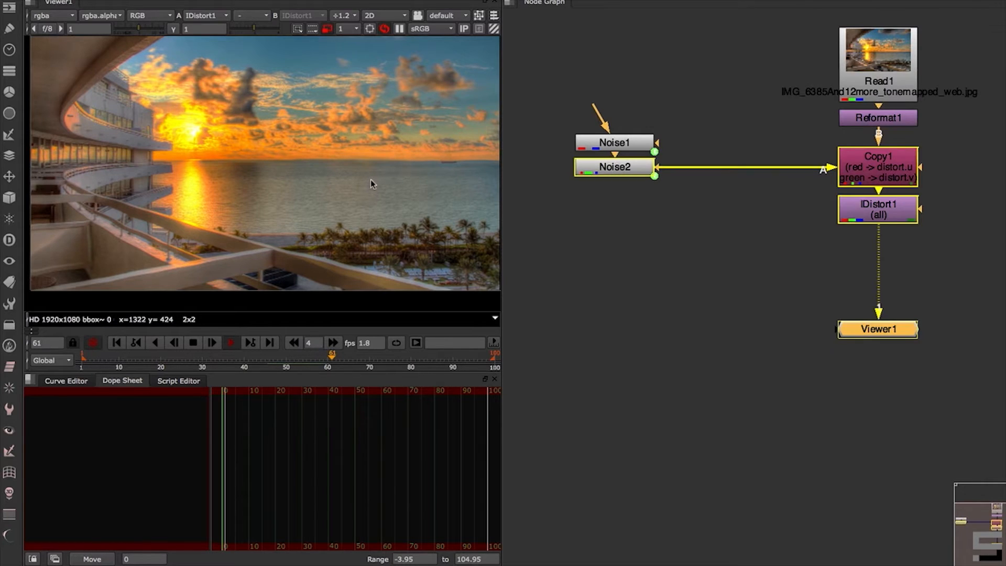
pyautogui.click(154, 342)
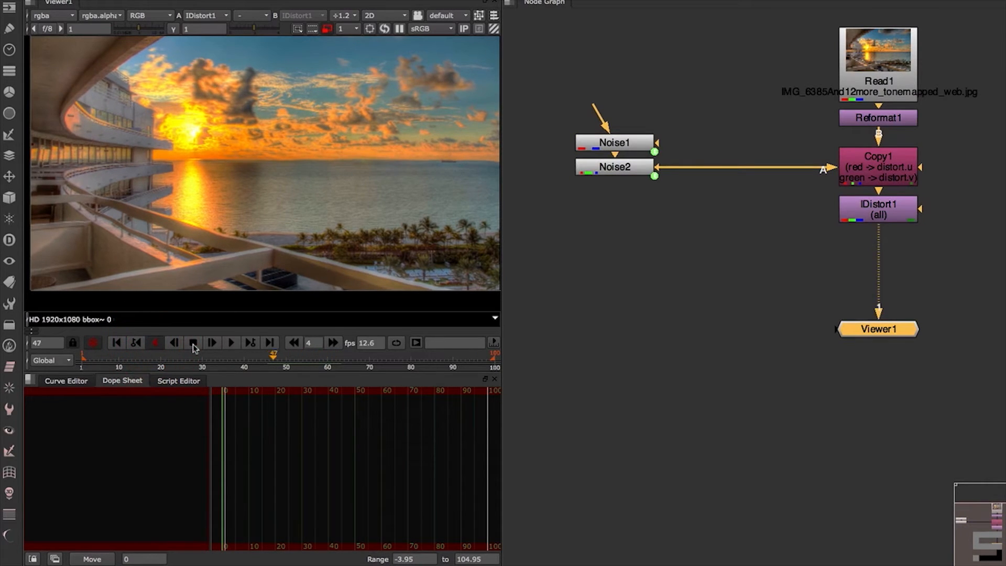
pyautogui.click(193, 343)
# Set the last frame of the project's frame range to 24 in the project settings
pyautogui.click(596, 297)
pyautogui.press('s')
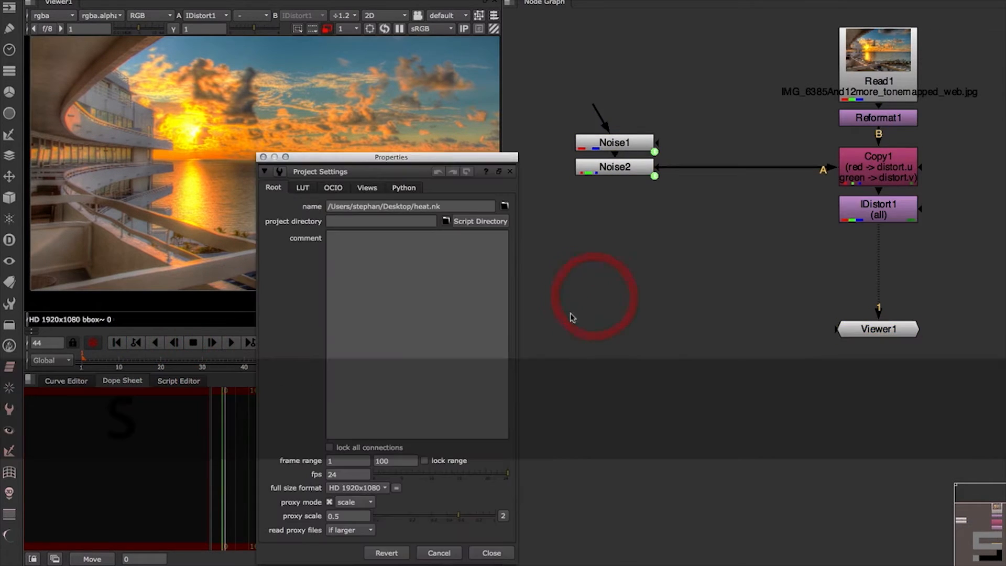
pyautogui.write('24')
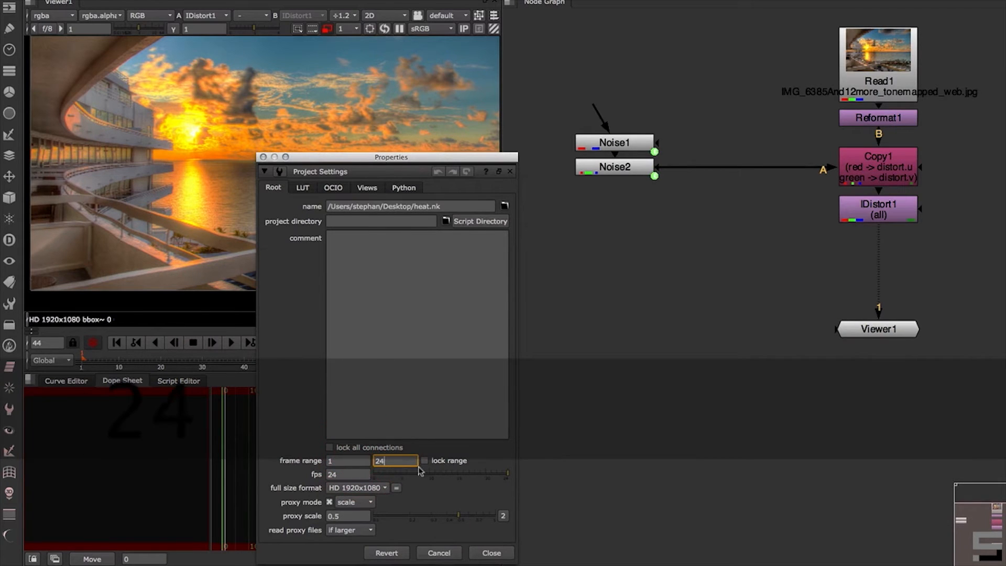
pyautogui.click(495, 553)
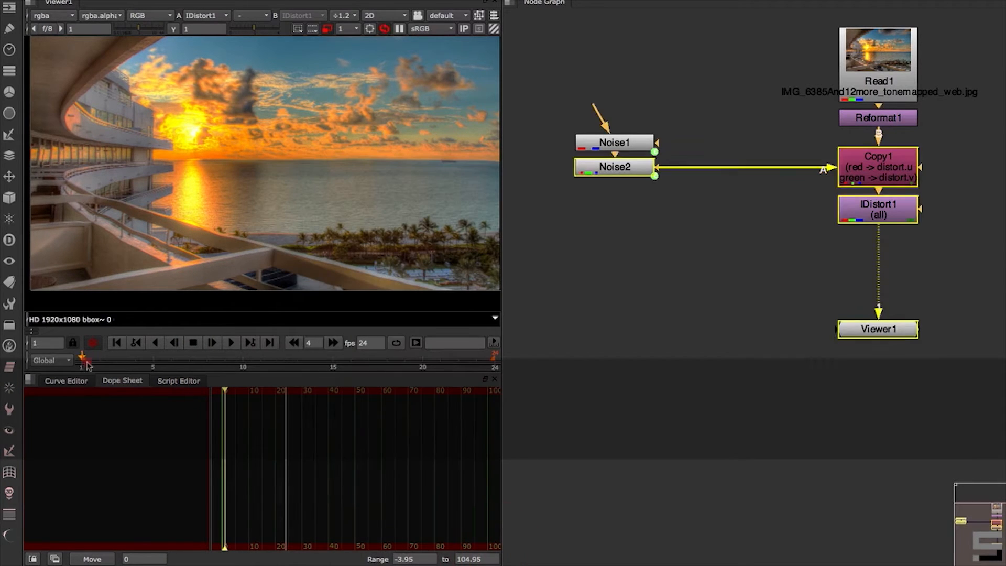
# Play the distorted image from frame 1 to examine the shimmer over the shortened range, then stop playback
pyautogui.click(83, 361)
pyautogui.click(230, 342)
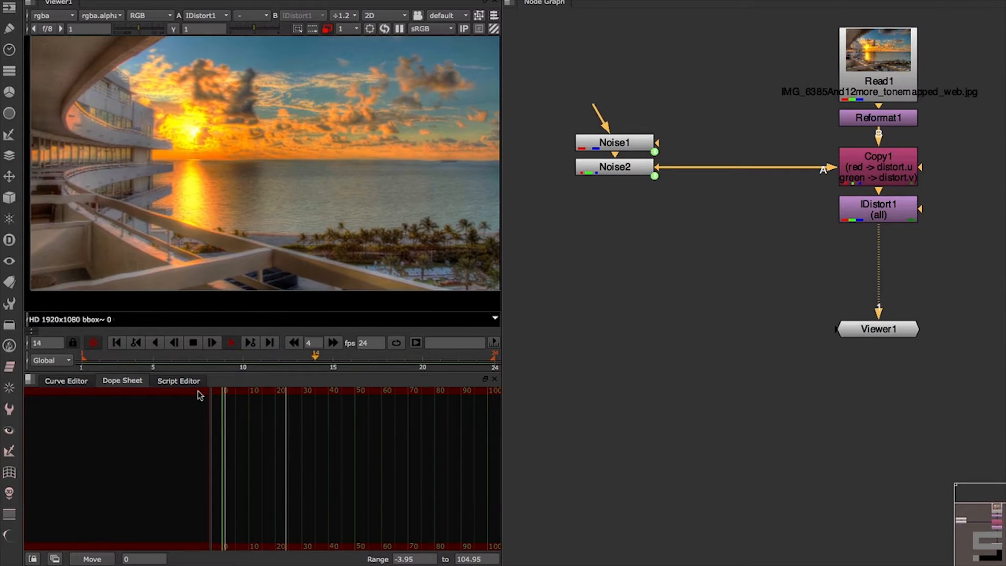
pyautogui.click(193, 342)
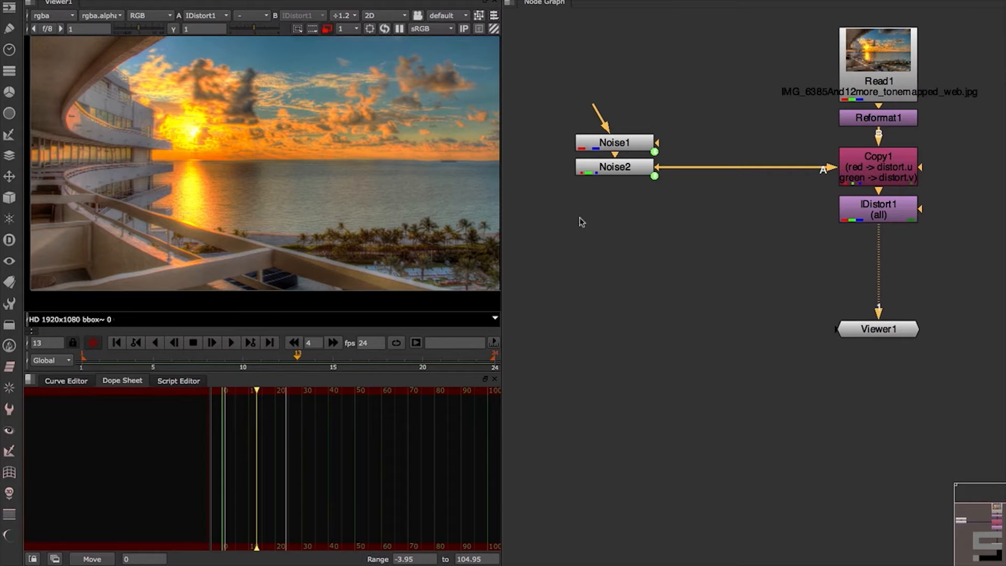
# Review Noise2 in the viewer and delete the Noise1 and Noise2 nodes
pyautogui.click(626, 164)
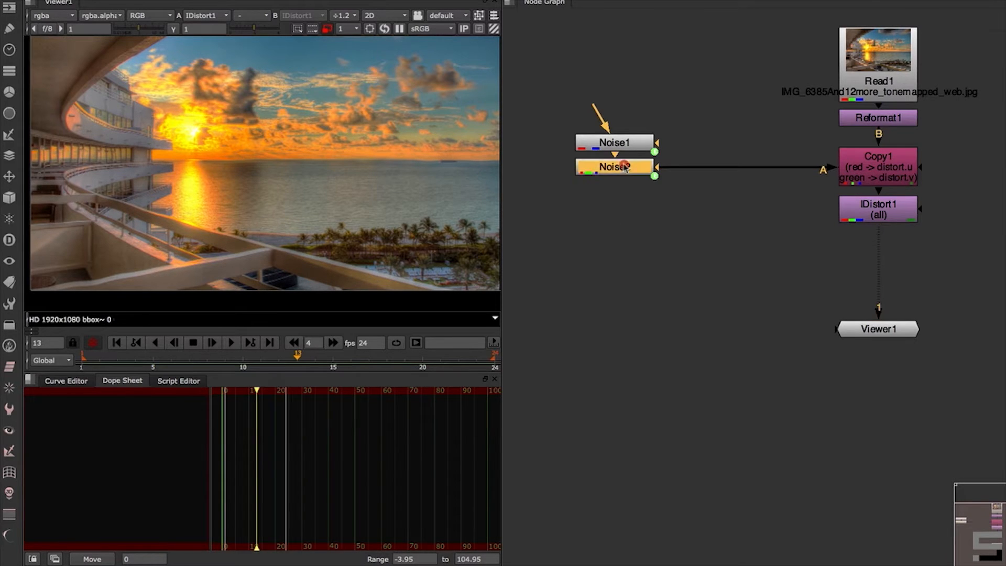
pyautogui.press('1')
pyautogui.doubleClick(619, 167)
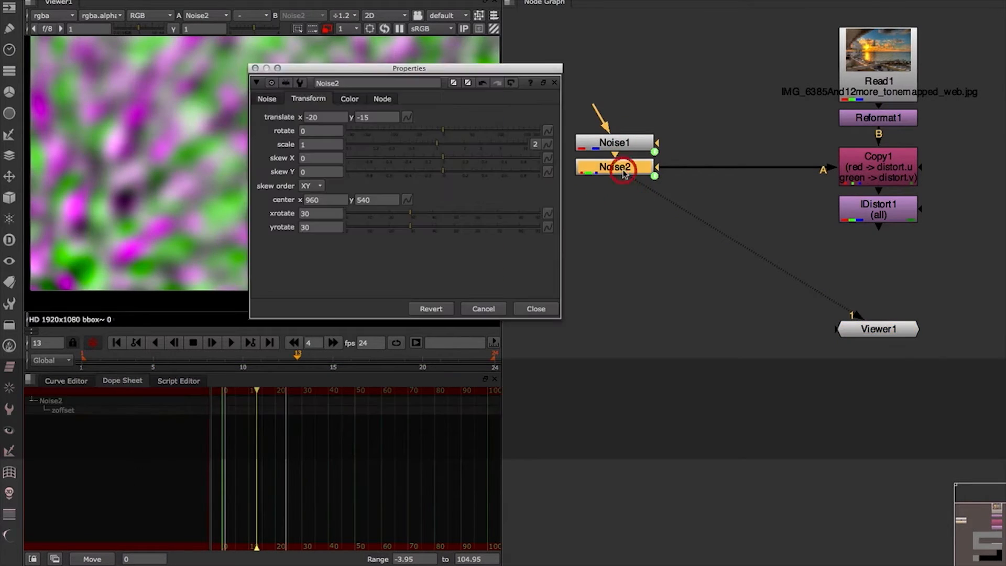
pyautogui.click(536, 309)
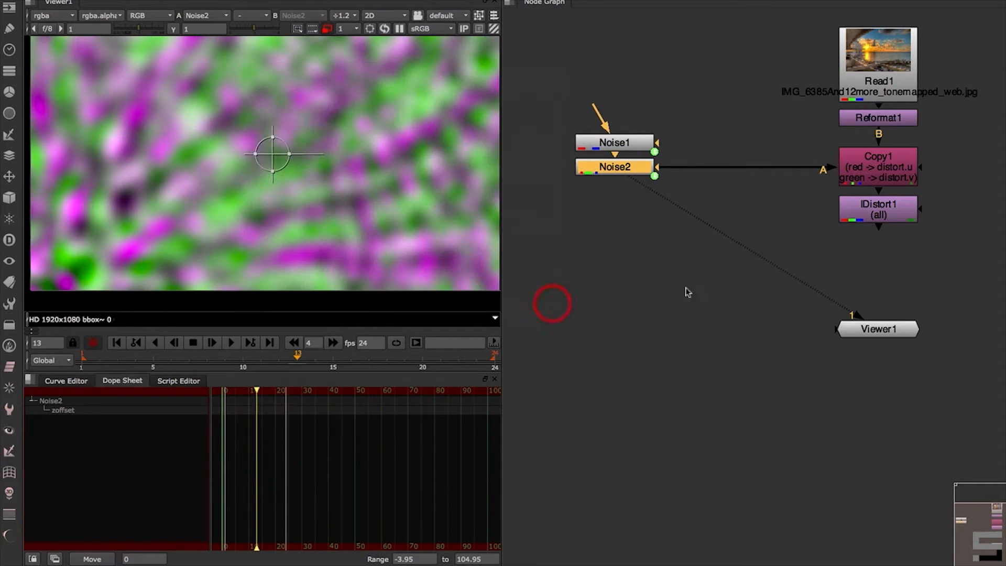
pyautogui.moveTo(725, 195); pyautogui.dragTo(540, 48)
pyautogui.press('Delete')
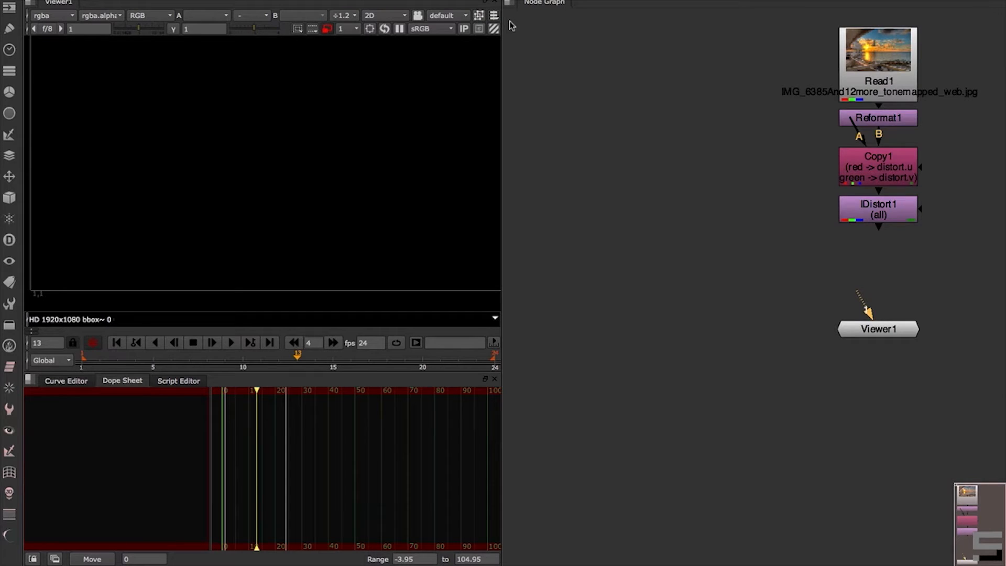
# Add a Radial node in the empty space beside the image branch and show it in the viewer
pyautogui.press('Tab')
pyautogui.write('rad')
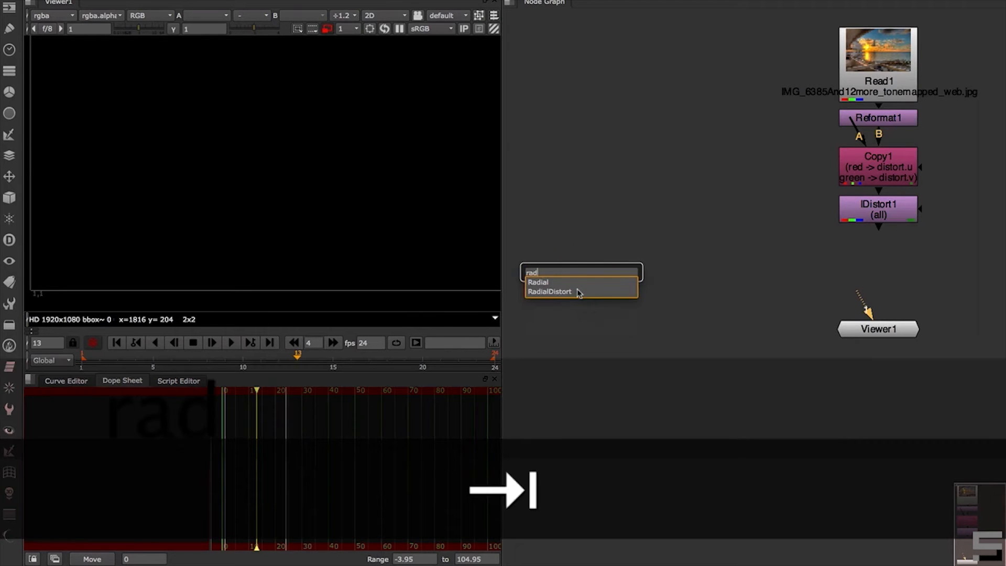
pyautogui.press('Return')
pyautogui.moveTo(565, 262); pyautogui.dragTo(589, 272)
pyautogui.press('1')
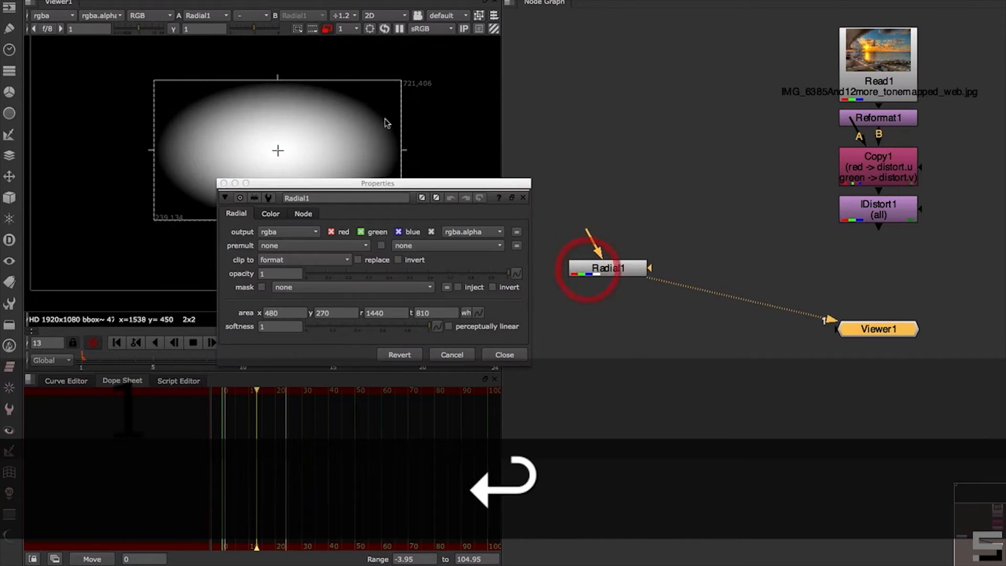
# Set Radial1's softness to 0 and reshape it to an area of x 686, y 338, r 1216, t 794
pyautogui.moveTo(352, 326); pyautogui.dragTo(86, 294)
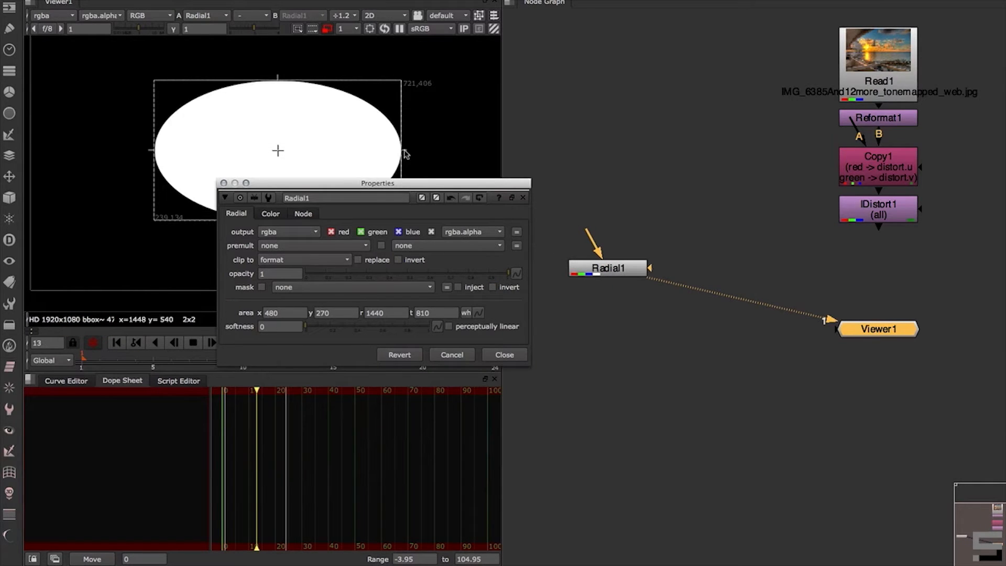
pyautogui.moveTo(402, 151); pyautogui.dragTo(354, 151)
pyautogui.moveTo(155, 150); pyautogui.dragTo(218, 149)
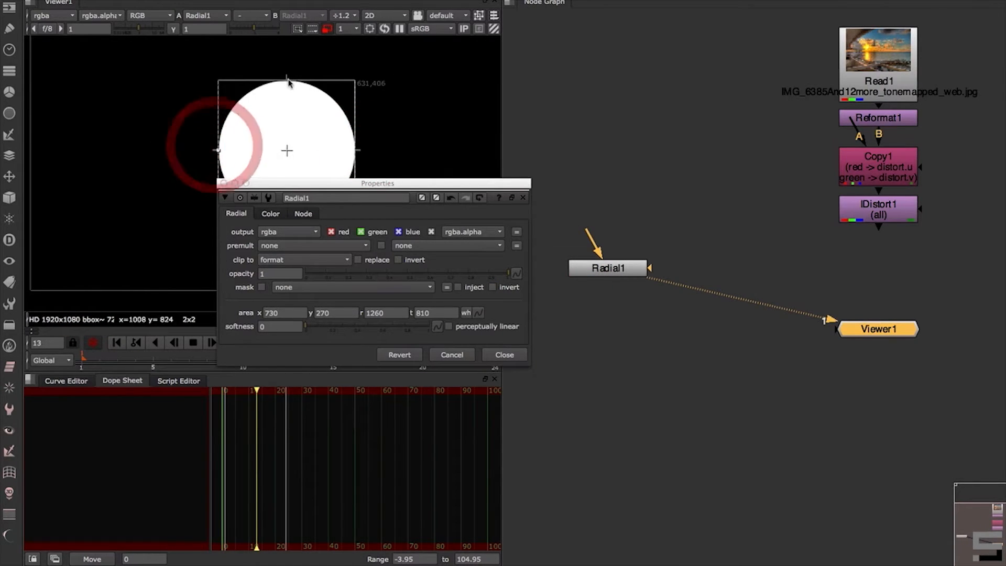
pyautogui.moveTo(287, 80); pyautogui.dragTo(287, 102)
pyautogui.moveTo(314, 184); pyautogui.dragTo(296, 255)
pyautogui.moveTo(290, 164); pyautogui.dragTo(270, 164)
pyautogui.press('f')
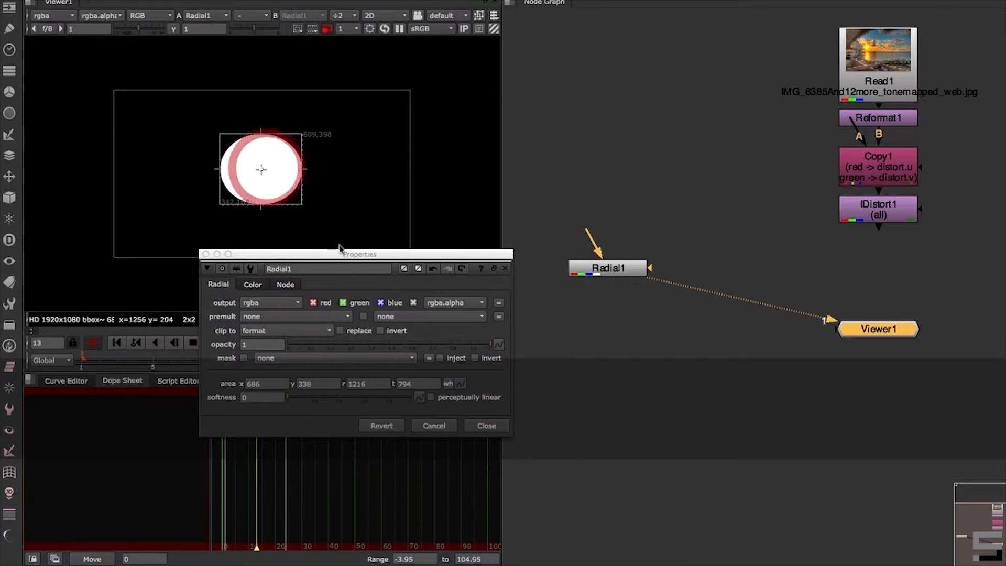
pyautogui.click(502, 425)
# Connect Copy1's A input to Radial1 and view the IDistort1 output
pyautogui.moveTo(619, 262); pyautogui.dragTo(624, 142)
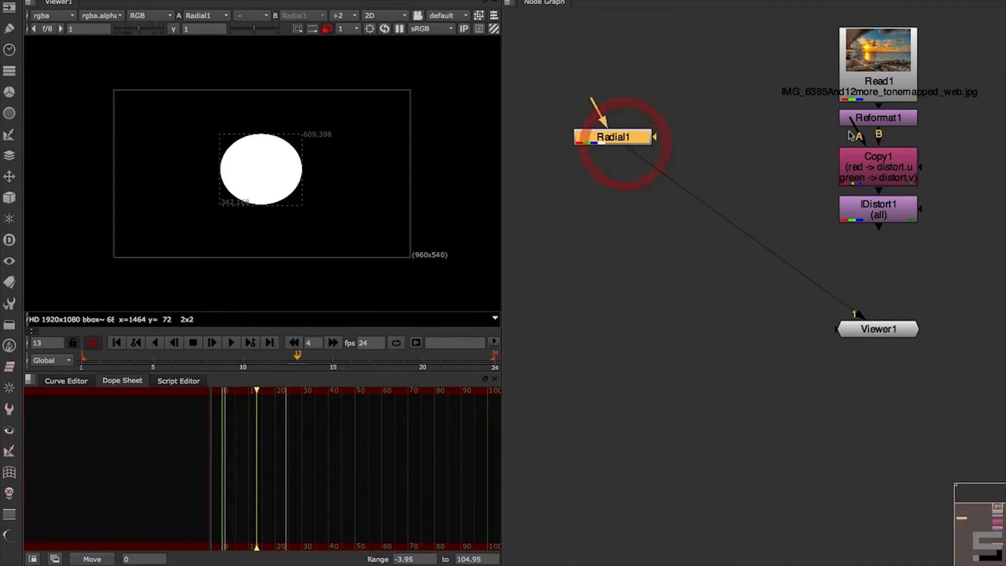
pyautogui.click(624, 151)
pyautogui.moveTo(845, 134); pyautogui.dragTo(696, 168)
pyautogui.click(881, 207)
pyautogui.press('1')
# Raise IDistort1's UV scale to 36.5
pyautogui.keyDown('alt'); pyautogui.moveTo(299, 169); pyautogui.dragTo(361, 137, button='middle'); pyautogui.keyUp('alt')
pyautogui.keyDown('alt'); pyautogui.moveTo(363, 135); pyautogui.dragTo(402, 132); pyautogui.keyUp('alt')
pyautogui.doubleClick(878, 212)
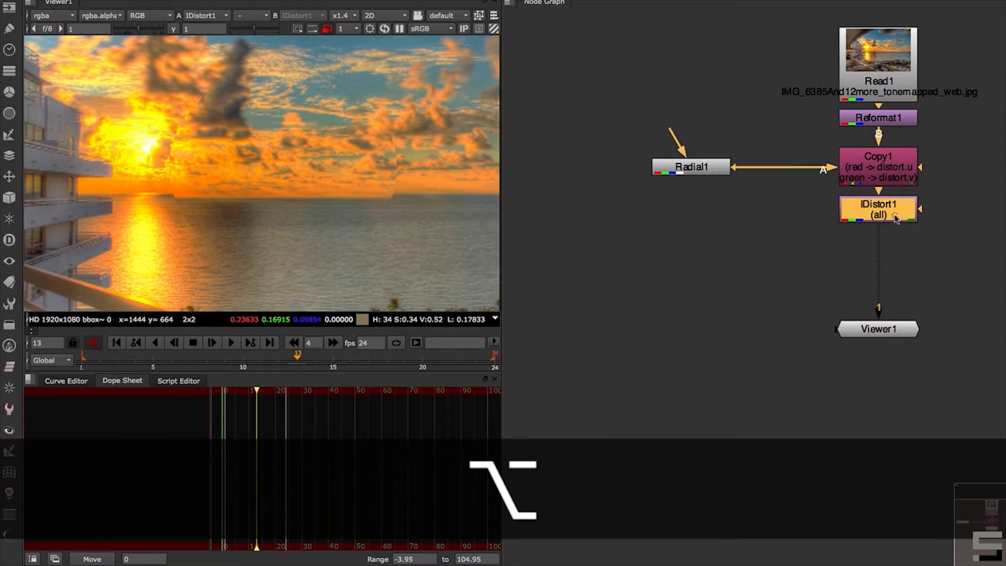
pyautogui.moveTo(622, 425); pyautogui.dragTo(667, 420)
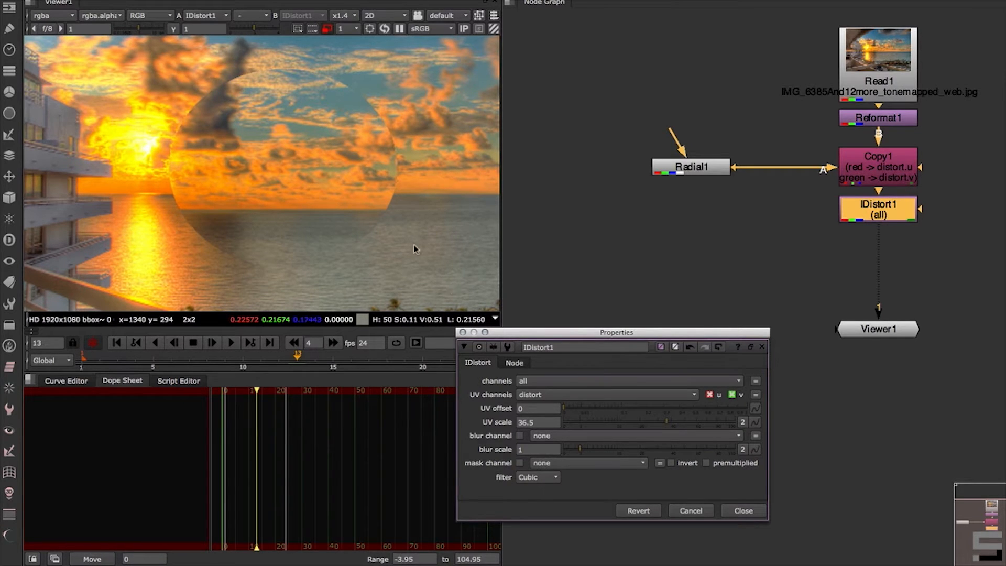
# View Radial1's red channel and sample the pixel values outside and inside the white disc
pyautogui.click(702, 167)
pyautogui.press('1')
pyautogui.click(318, 170)
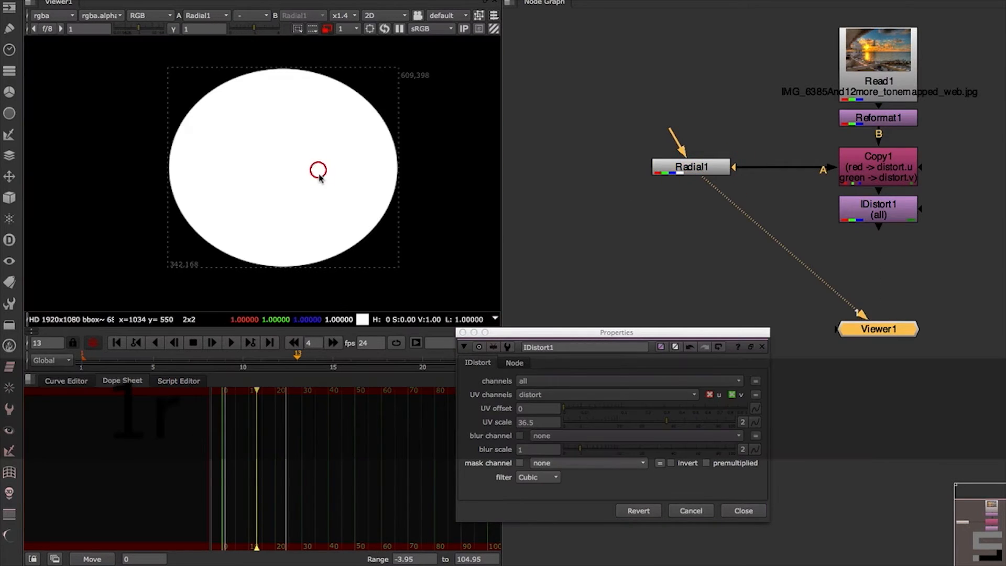
pyautogui.press('r')
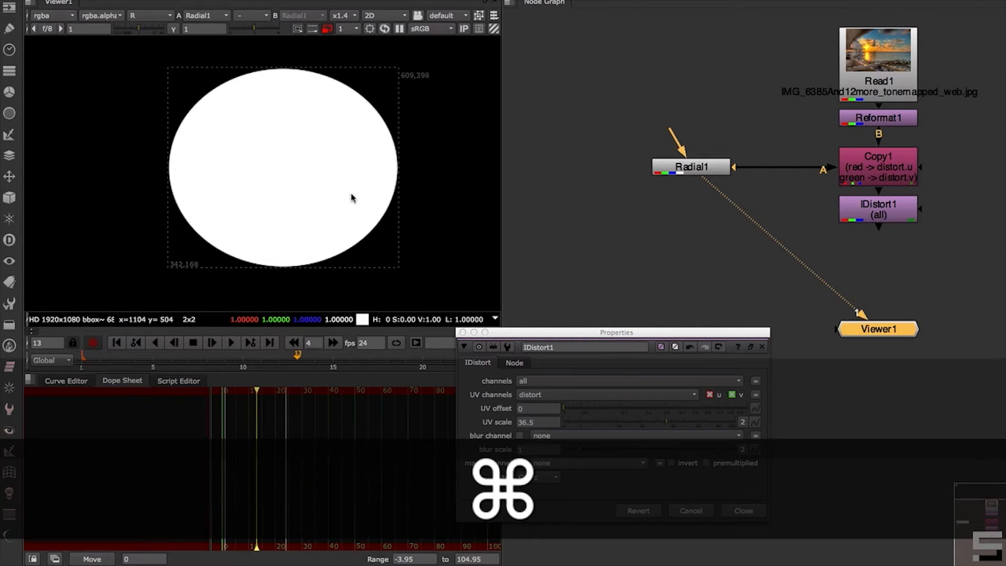
pyautogui.keyDown('shift'); pyautogui.keyDown('super'); pyautogui.moveTo(416, 194); pyautogui.dragTo(438, 198); pyautogui.keyUp('super'); pyautogui.keyUp('shift')
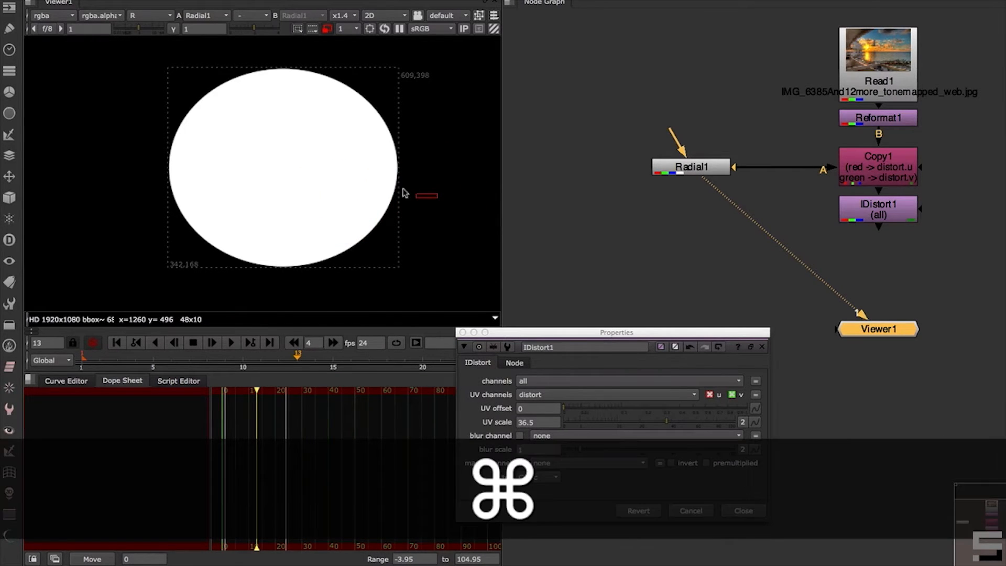
pyautogui.keyDown('super'); pyautogui.click(346, 180); pyautogui.keyUp('super')
# Return to the IDistort1 view and set its UV scale to 20
pyautogui.click(884, 216)
pyautogui.press('1')
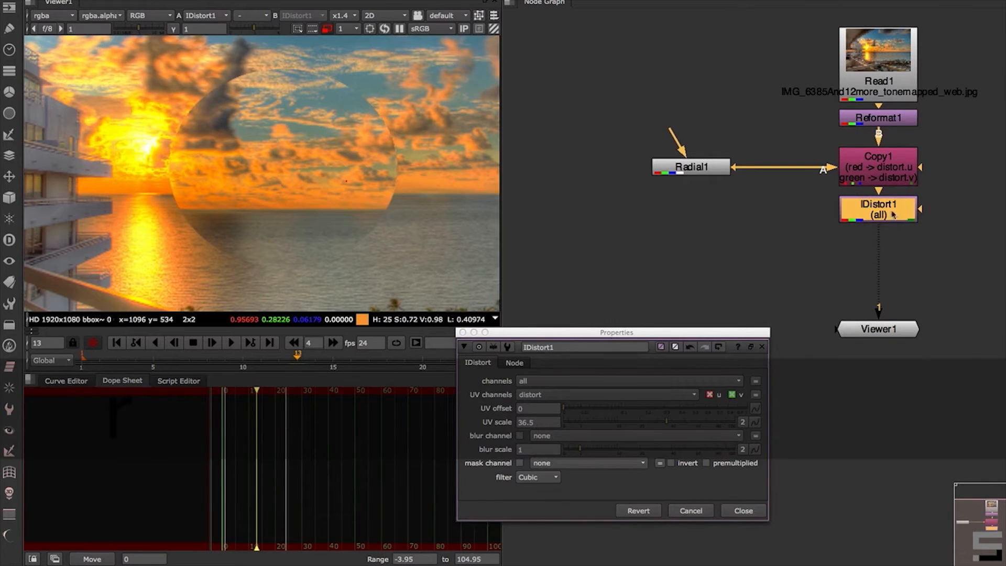
pyautogui.doubleClick(889, 215)
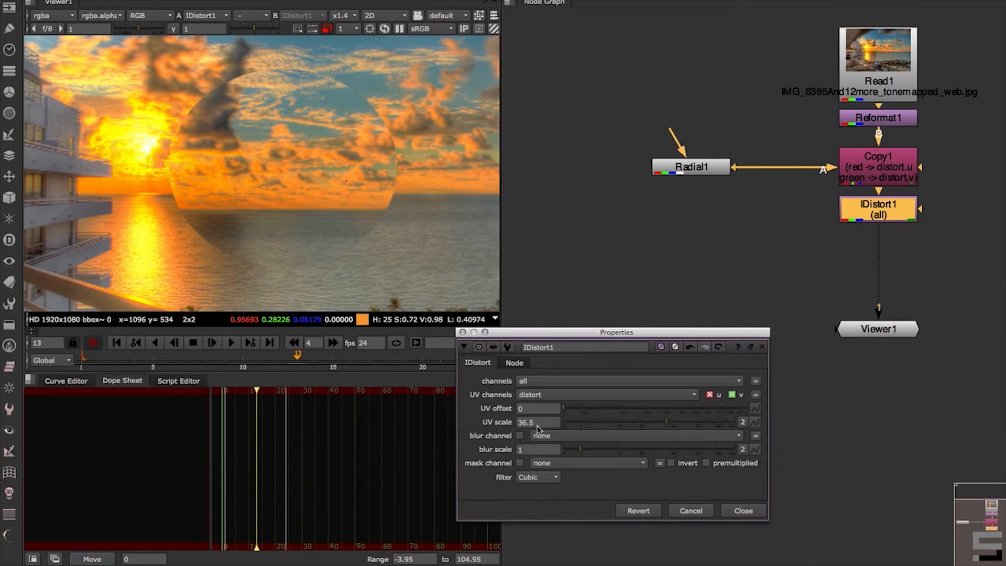
pyautogui.moveTo(539, 424); pyautogui.dragTo(479, 436)
pyautogui.write('20')
pyautogui.press('Return')
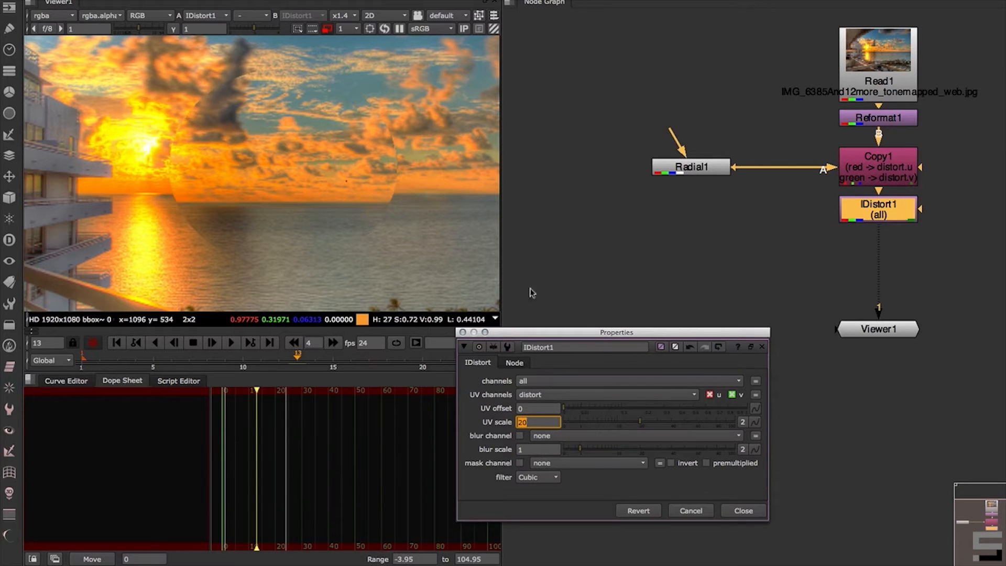
# Examine the shifted pixels close up at the edge of the distorted disc and sample their values
pyautogui.keyDown('alt'); pyautogui.moveTo(395, 139); pyautogui.dragTo(394, 125, button='middle'); pyautogui.keyUp('alt')
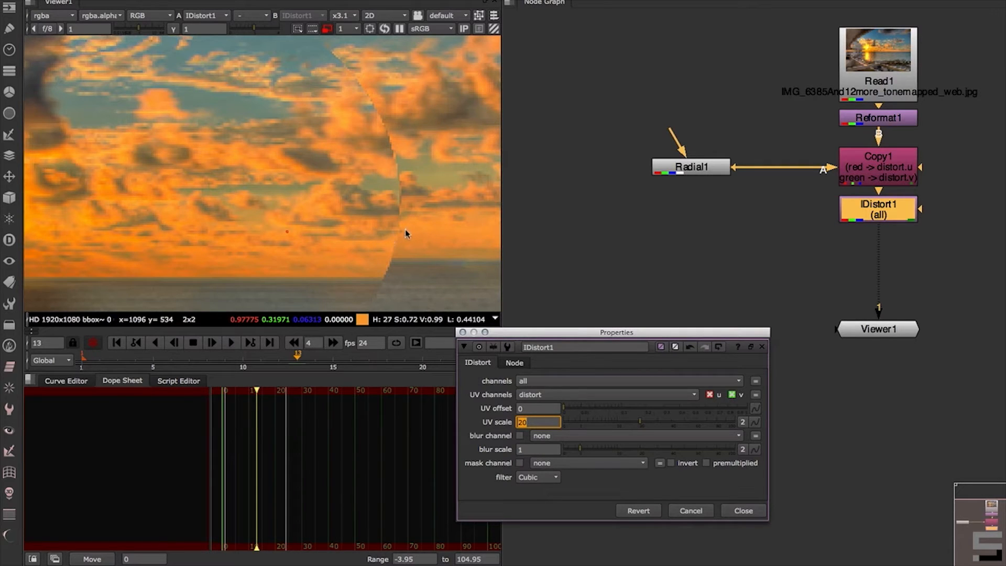
pyautogui.keyDown('super'); pyautogui.click(337, 227); pyautogui.keyUp('super')
pyautogui.keyDown('alt'); pyautogui.keyDown('super'); pyautogui.click(327, 230); pyautogui.keyUp('super'); pyautogui.keyUp('alt')
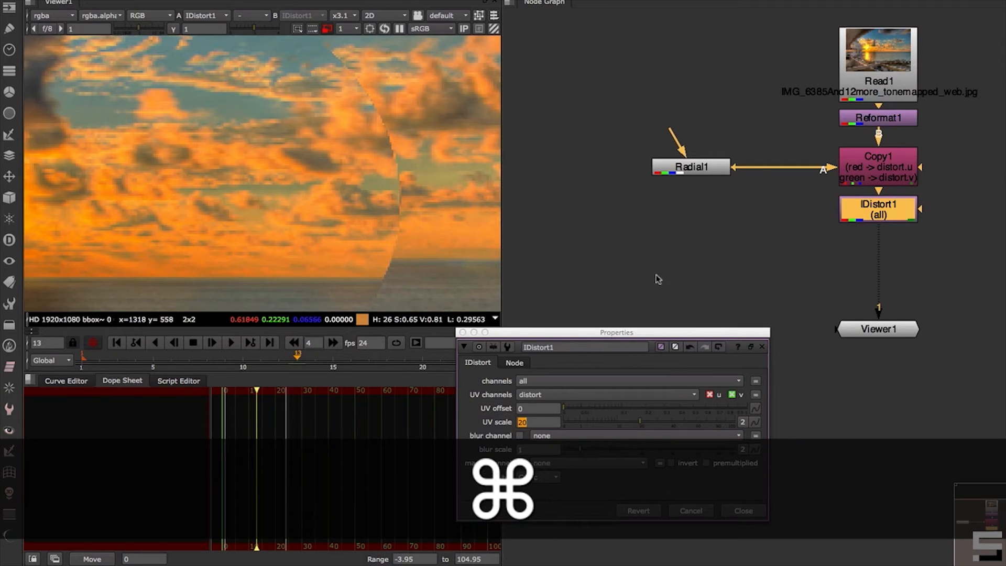
# Try a small UV offset on IDistort1 and bring it back to 0
pyautogui.click(579, 409)
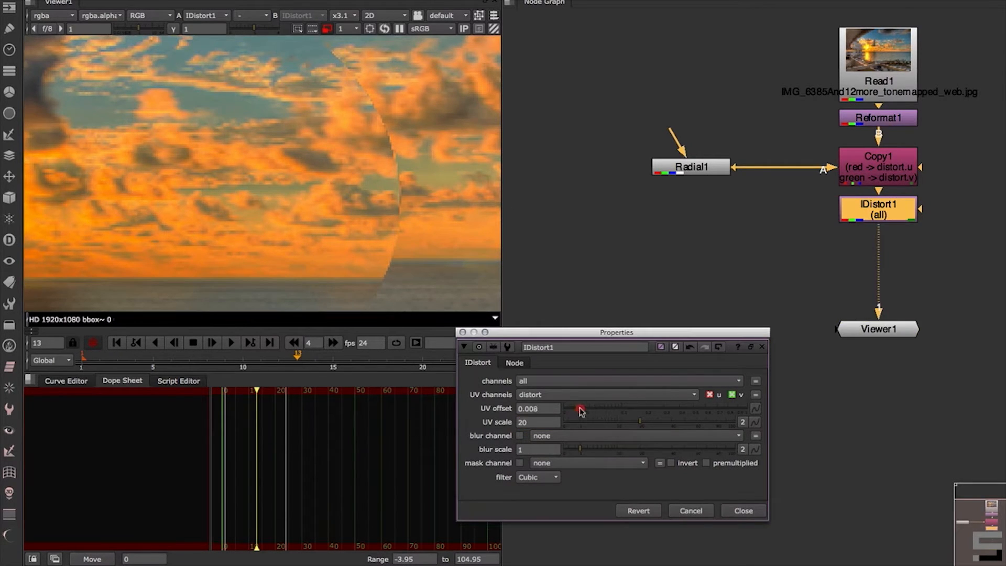
pyautogui.moveTo(579, 409); pyautogui.dragTo(557, 397)
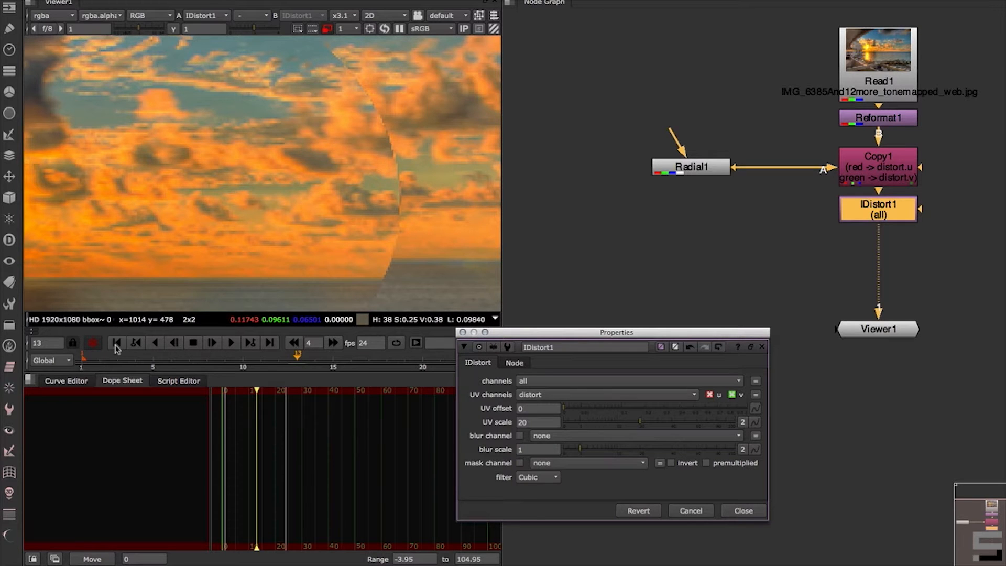
# Split IDistort1's UV scale into separate width and height values
pyautogui.press('alt')
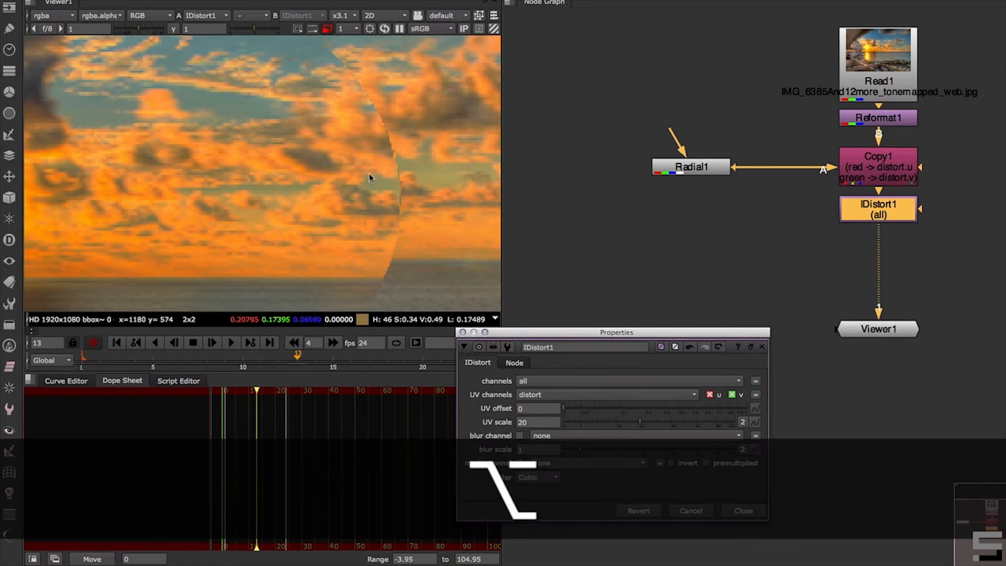
pyautogui.keyDown('alt'); pyautogui.moveTo(369, 174); pyautogui.dragTo(335, 150, button='middle'); pyautogui.keyUp('alt')
pyautogui.keyDown('alt'); pyautogui.moveTo(337, 168); pyautogui.dragTo(318, 201); pyautogui.keyUp('alt')
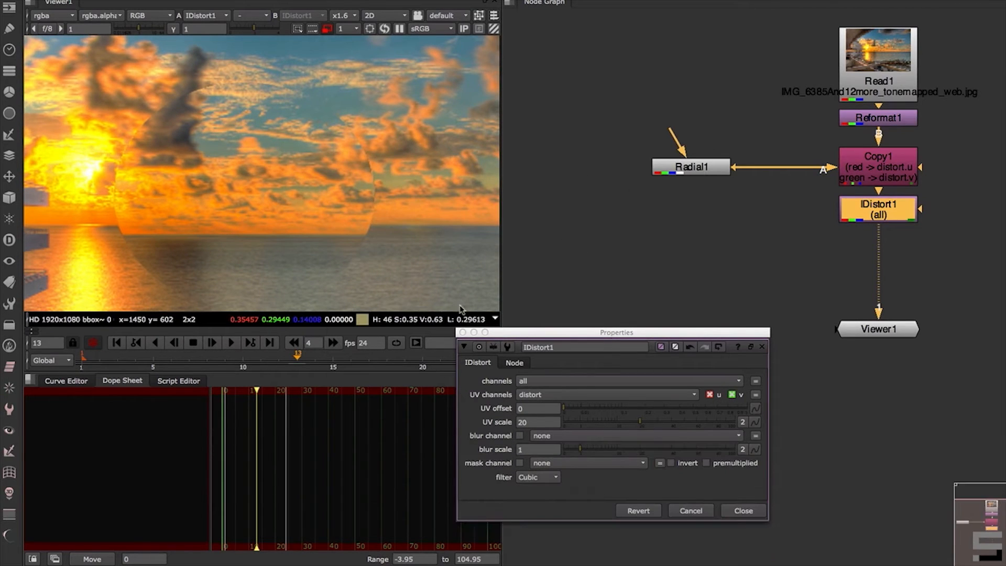
pyautogui.click(742, 423)
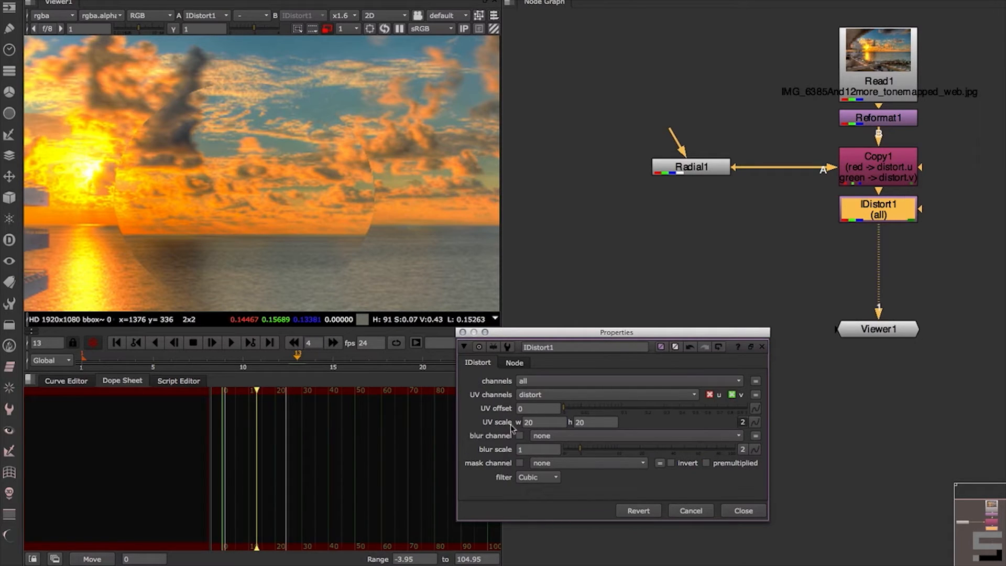
# View Radial1's red and green channels to compare the white disc in both
pyautogui.click(704, 169)
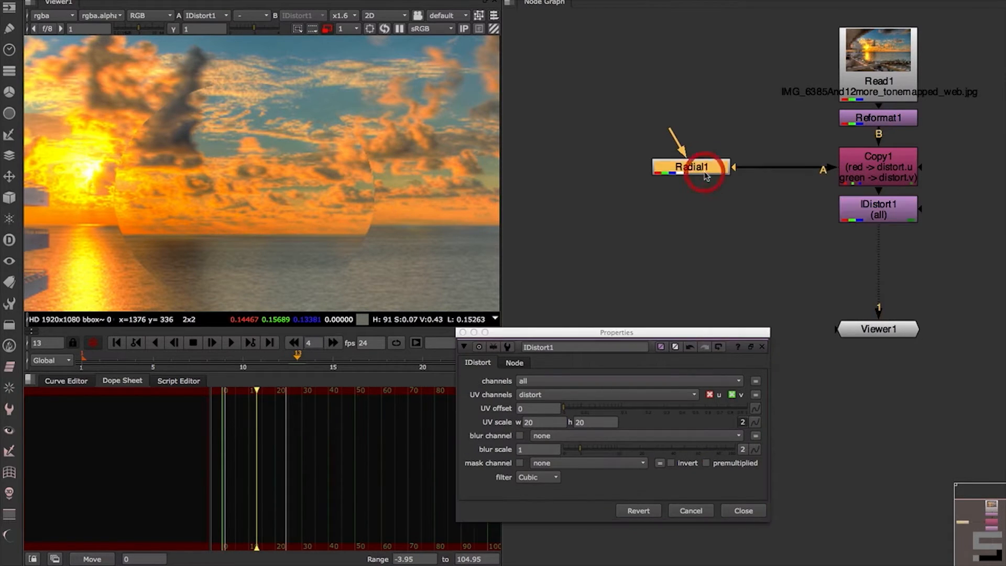
pyautogui.press('1')
pyautogui.click(260, 199)
pyautogui.press('r')
pyautogui.press('g')
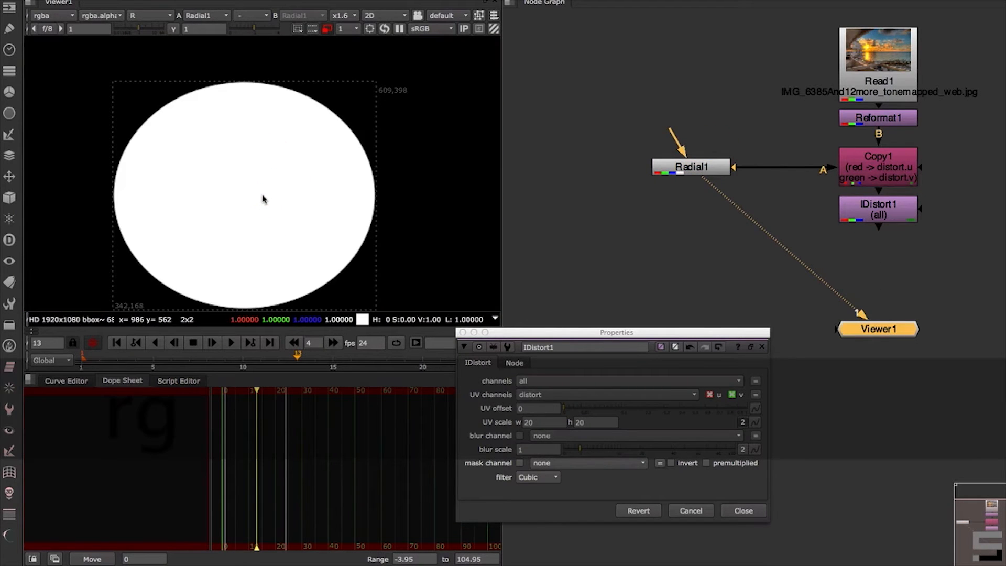
# Return to the IDistort1 view, check its green and red channels, and restore the full RGB display
pyautogui.click(897, 215)
pyautogui.press('1')
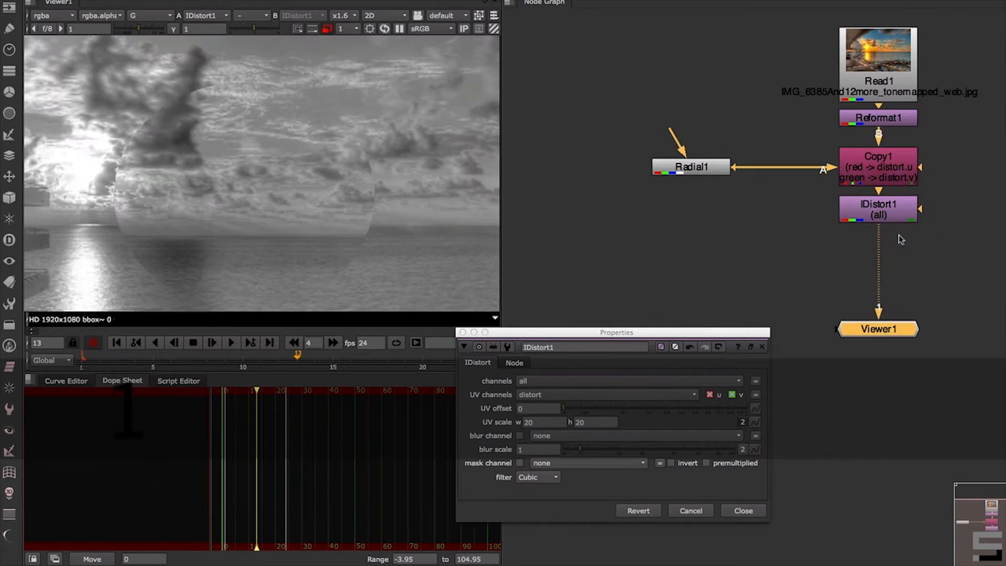
pyautogui.click(247, 166)
pyautogui.press('r')
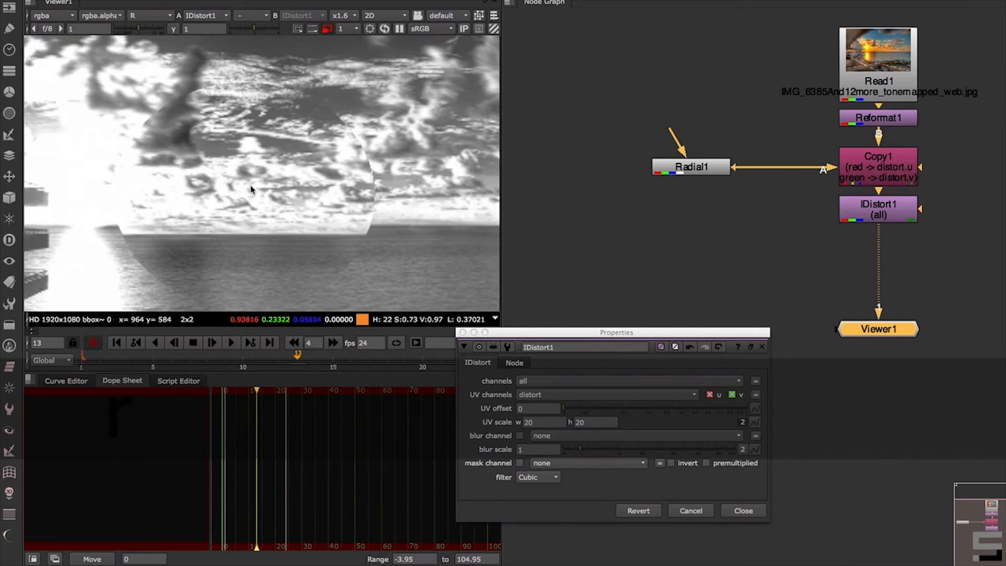
pyautogui.press('r')
# Set IDistort1's UV scale height to 100 and its width to 50
pyautogui.click(542, 422)
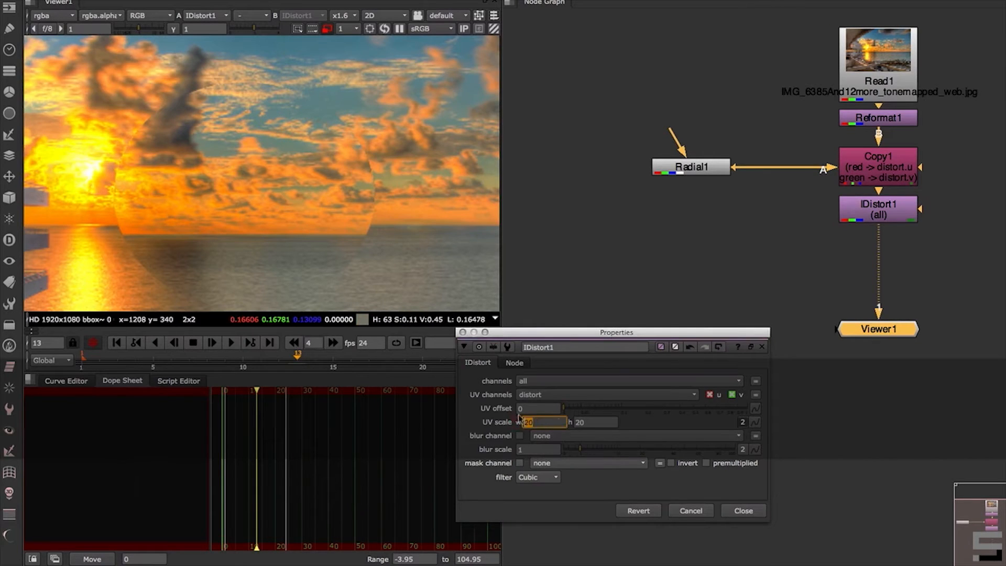
pyautogui.click(595, 423)
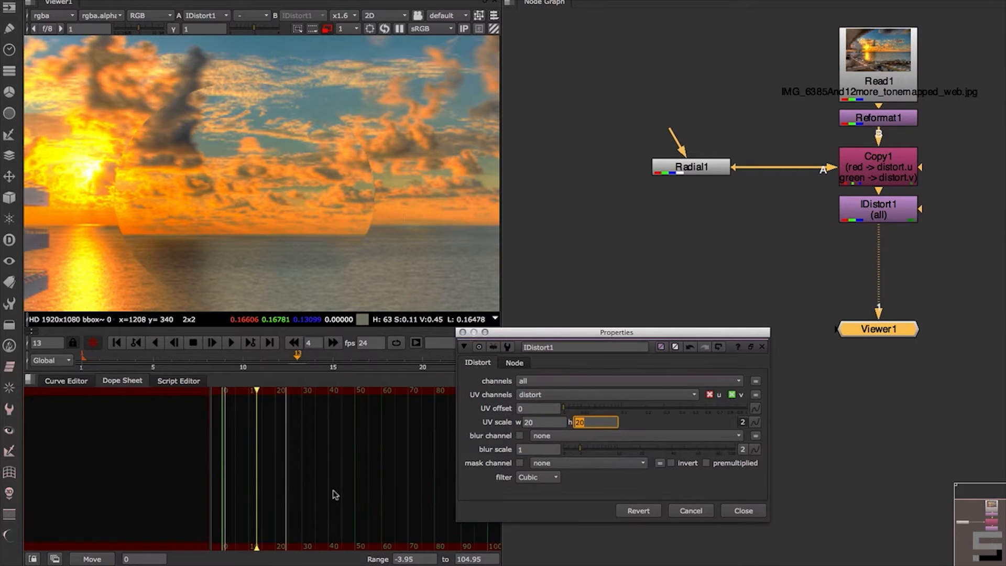
pyautogui.write('100')
pyautogui.press('Return')
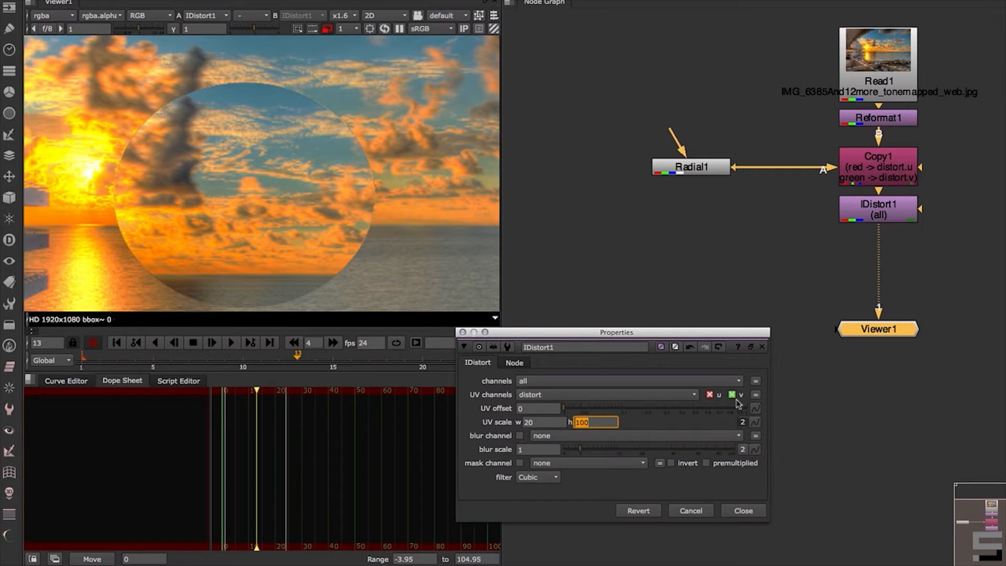
pyautogui.click(554, 424)
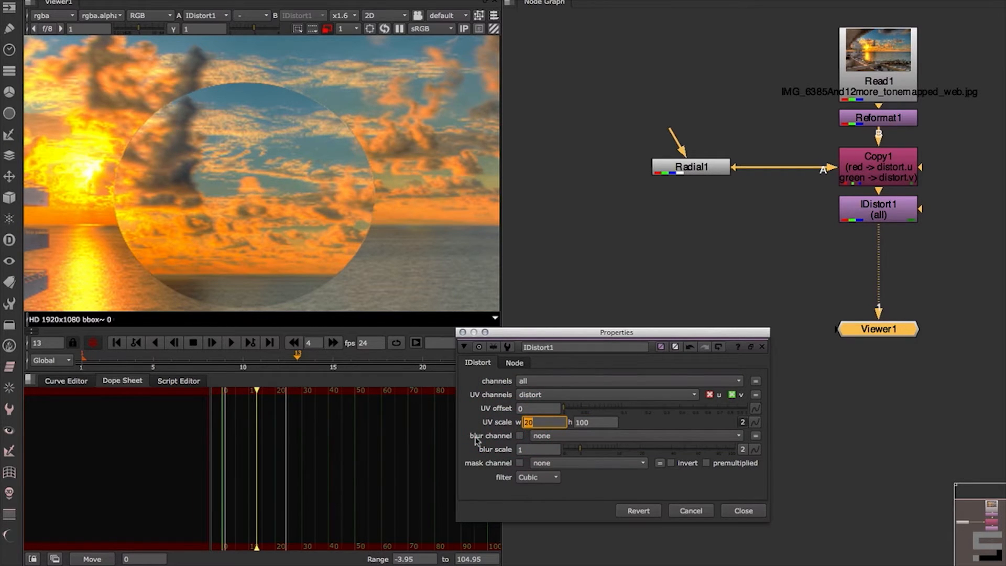
pyautogui.write('50')
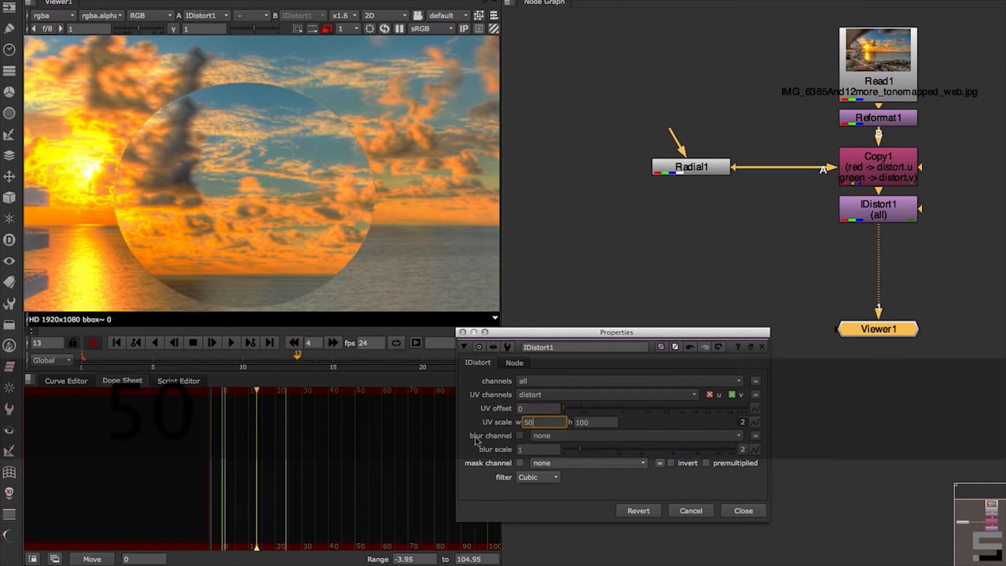
pyautogui.press('Return')
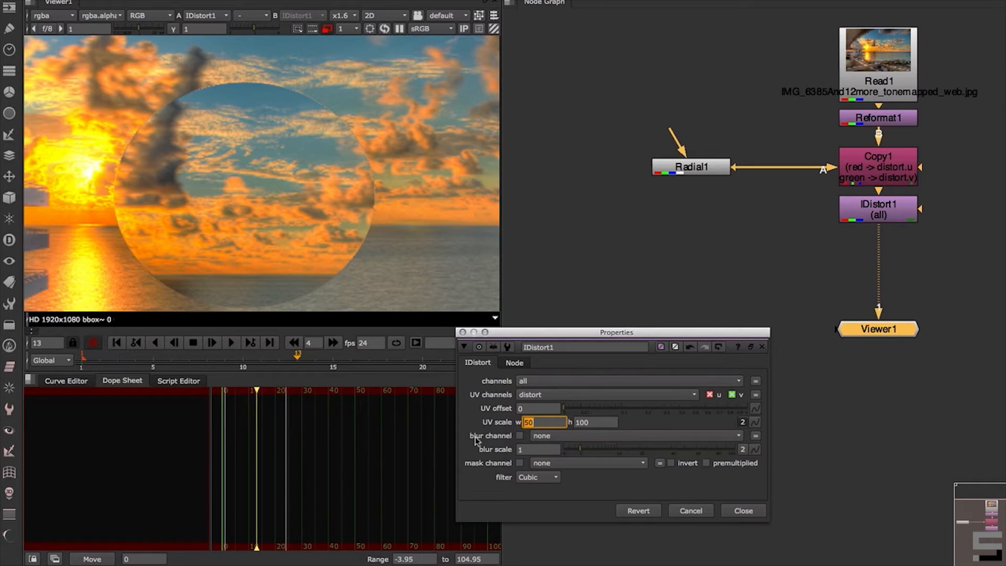
# Set both the width and the height of IDistort1's UV scale to 0
pyautogui.write('0')
pyautogui.press('Tab')
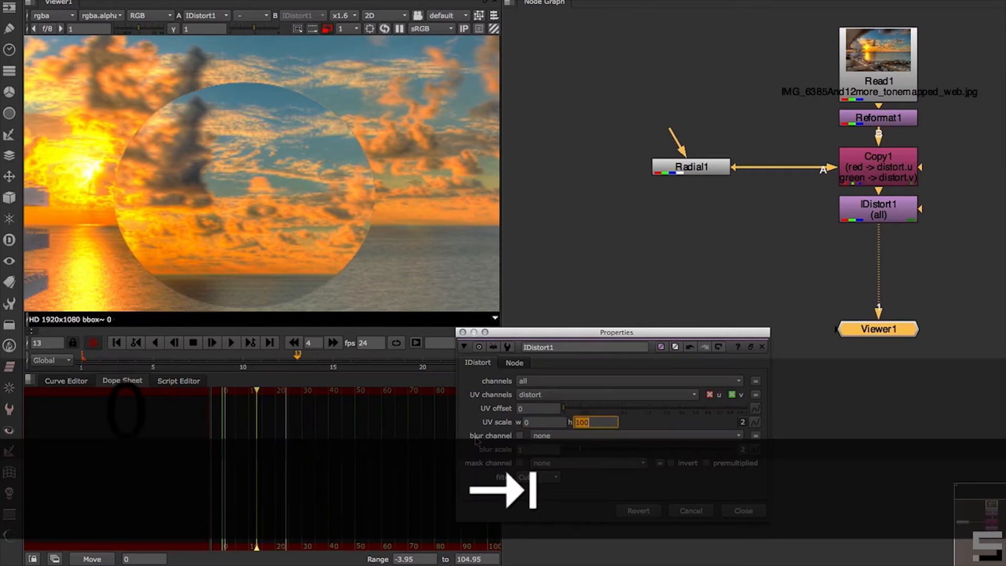
pyautogui.write('0')
pyautogui.press('Tab')
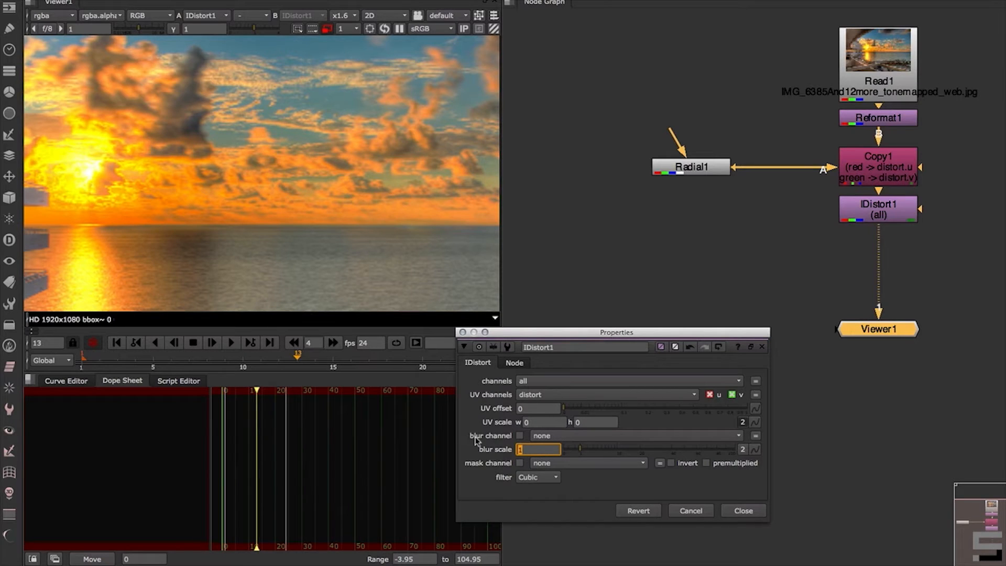
# Set both the width and the height of IDistort1's UV scale to -100
pyautogui.click(528, 424)
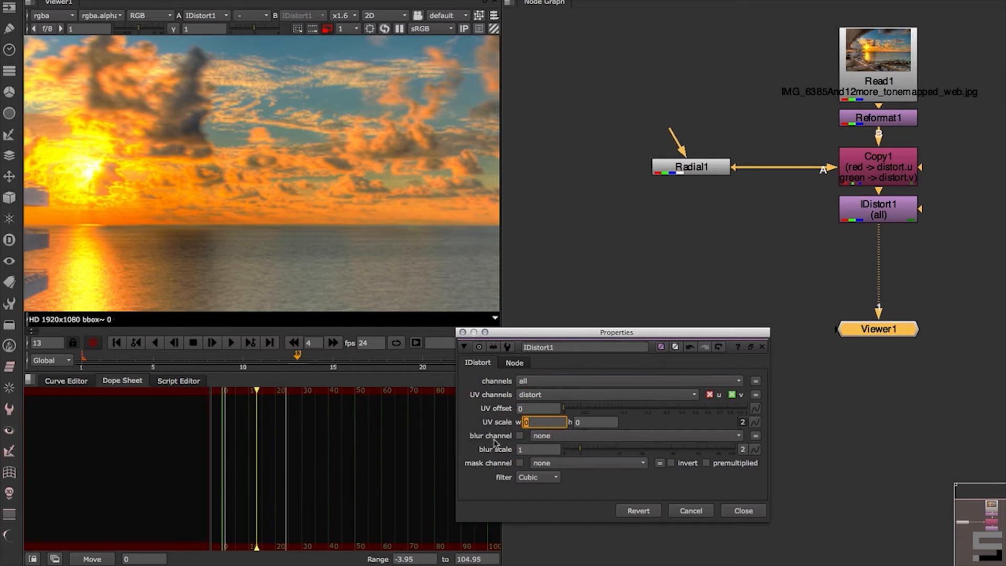
pyautogui.write('-100')
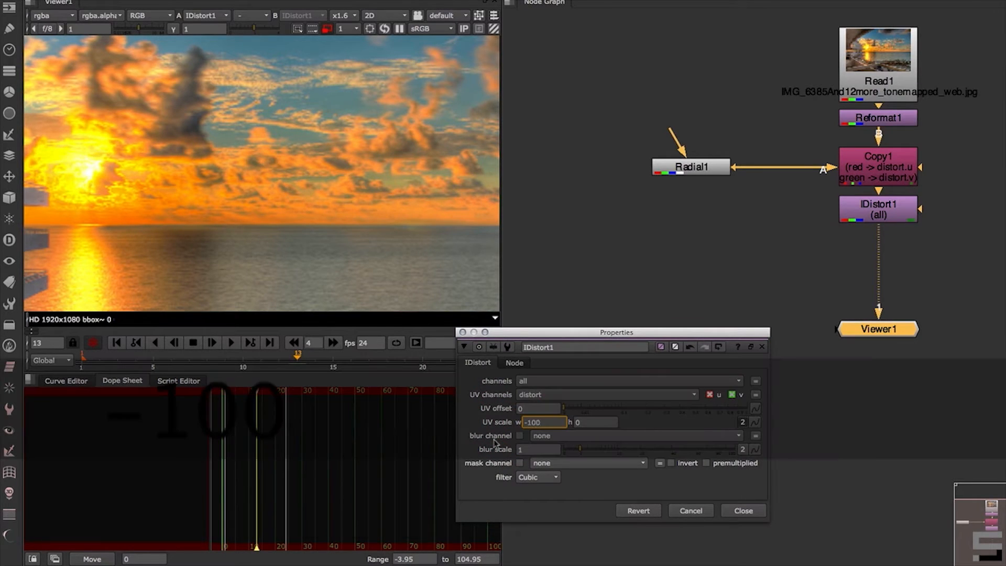
pyautogui.press('Return')
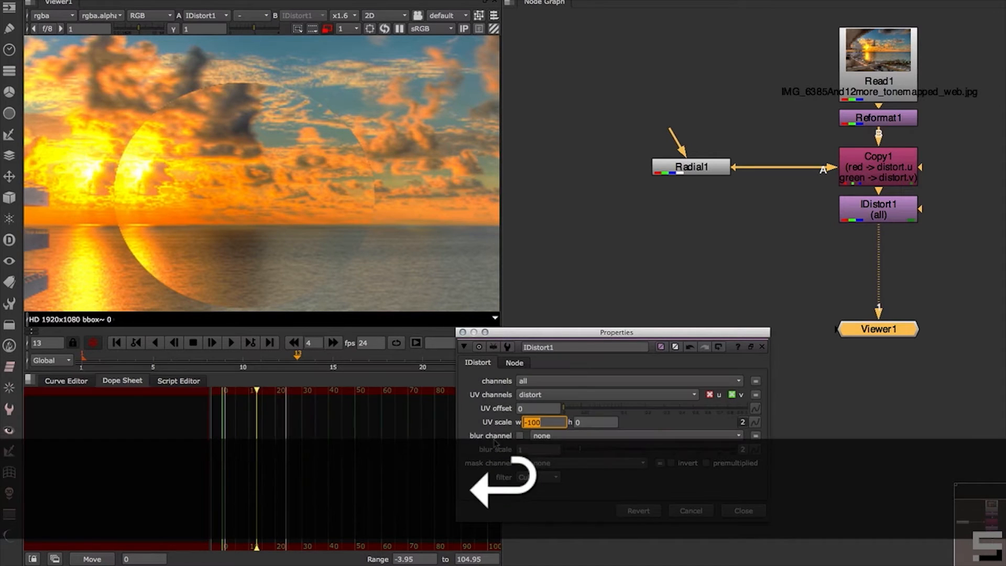
pyautogui.press('Tab')
pyautogui.write('-100')
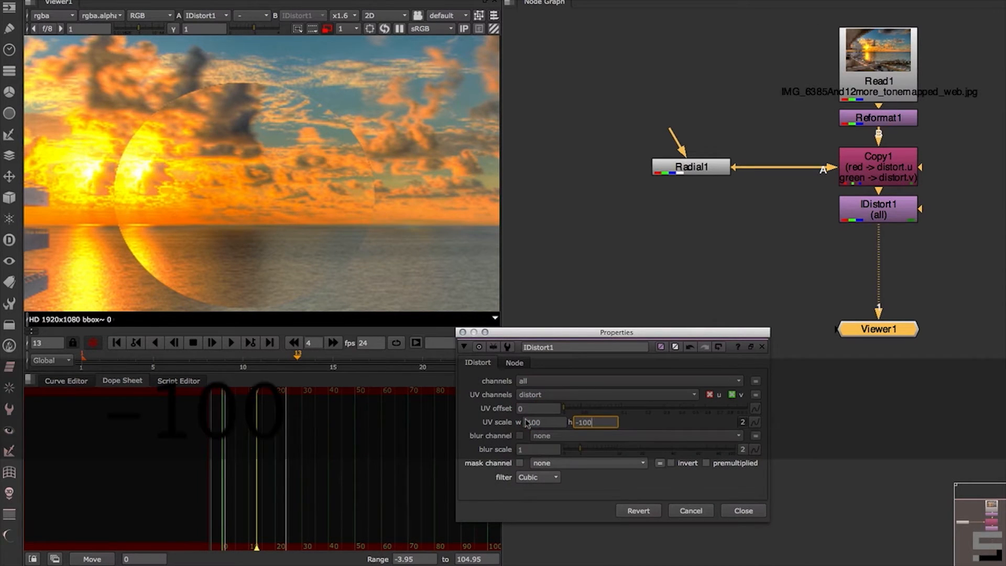
pyautogui.press('Return')
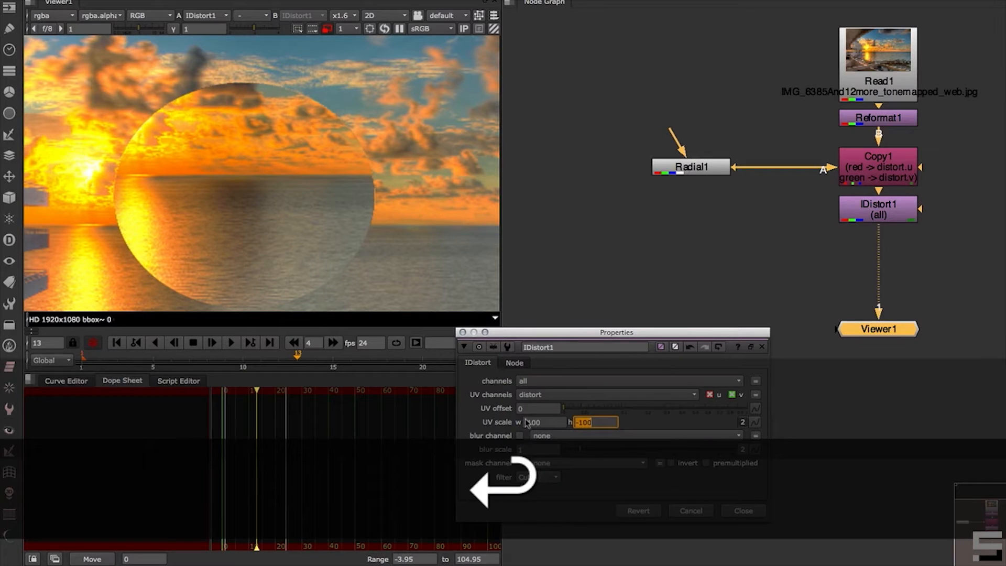
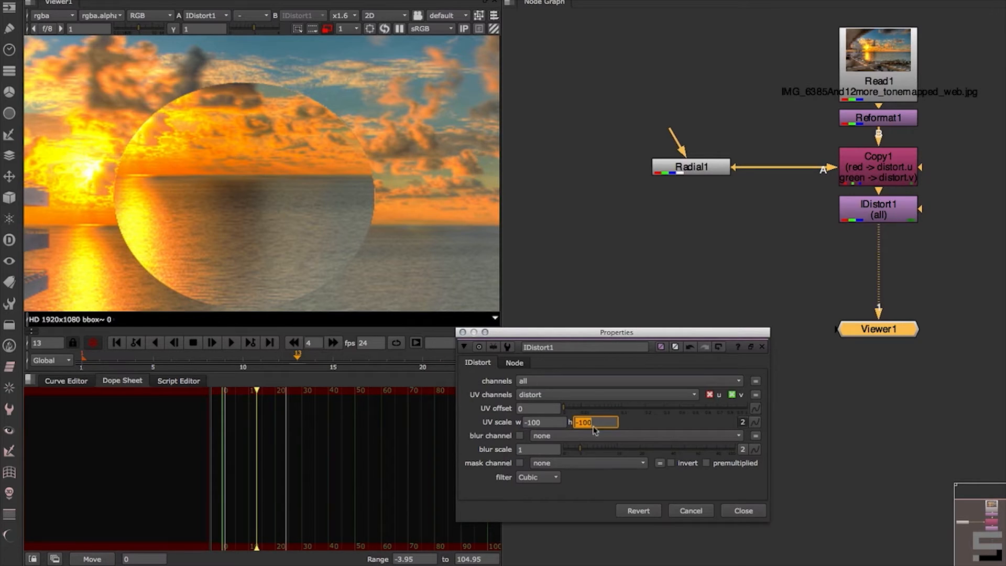
# Merge IDistort1's UV scale back into a single value of 0 and close the node's properties
pyautogui.click(743, 422)
pyautogui.doubleClick(539, 422)
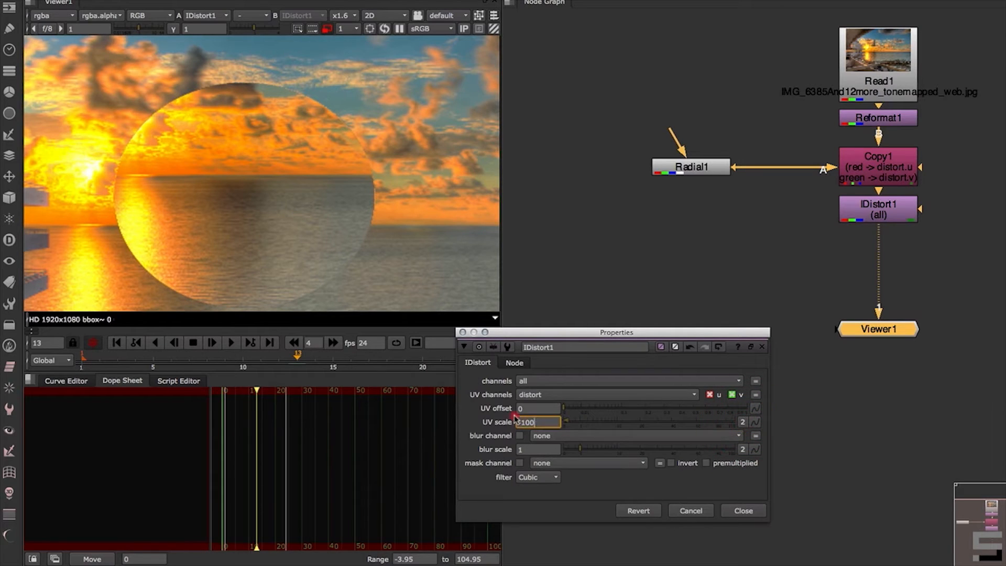
pyautogui.write('0')
pyautogui.press('Return')
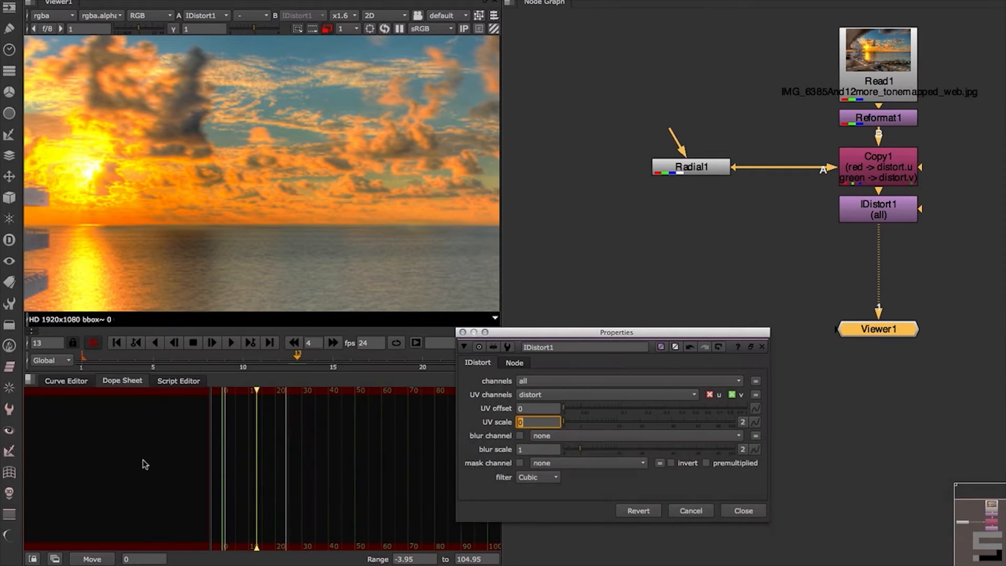
pyautogui.click(749, 510)
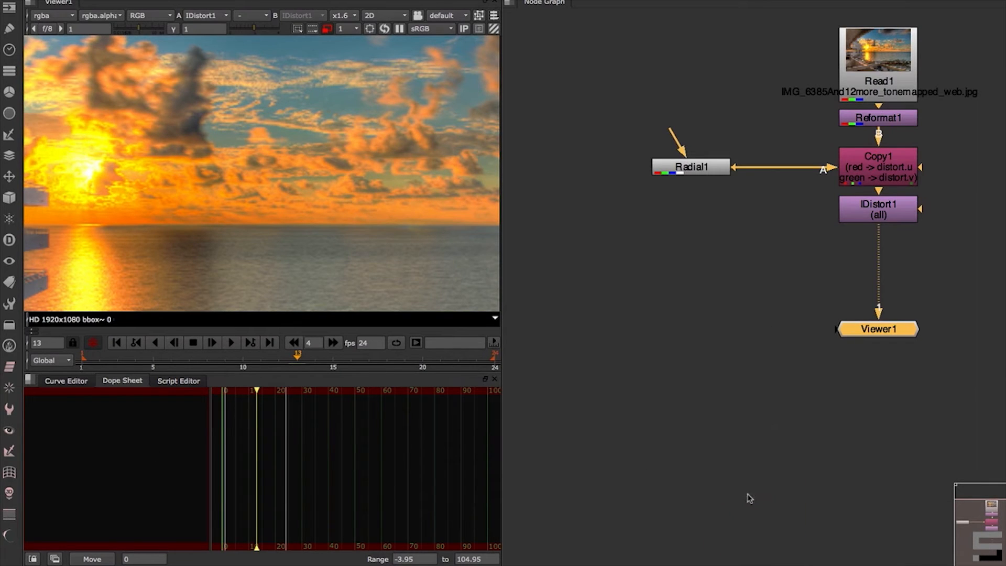
# Insert a Grade node between Radial1 and Copy1 and move the pair up to line up with Copy1
pyautogui.click(696, 169)
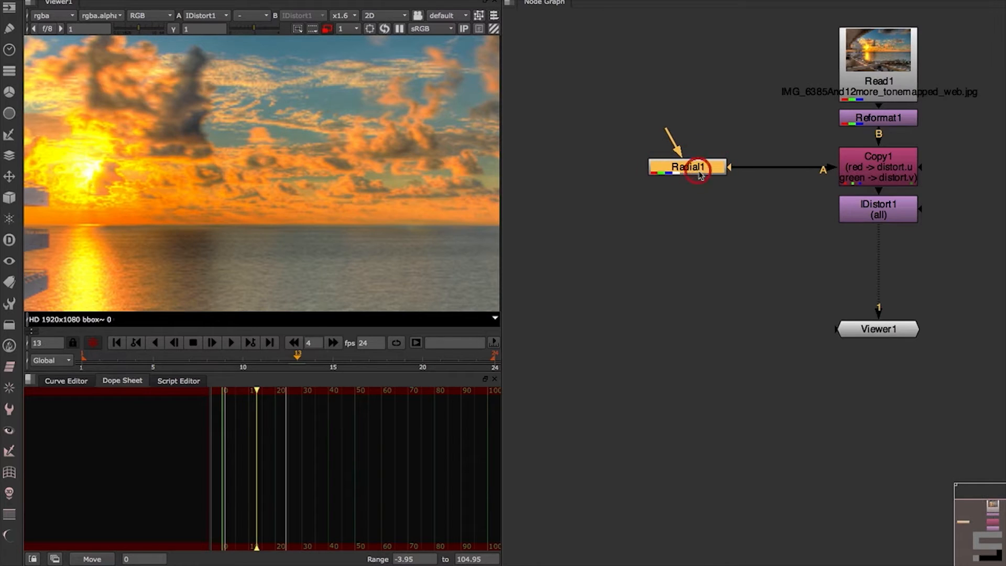
pyautogui.moveTo(692, 172); pyautogui.dragTo(689, 172)
pyautogui.press('g')
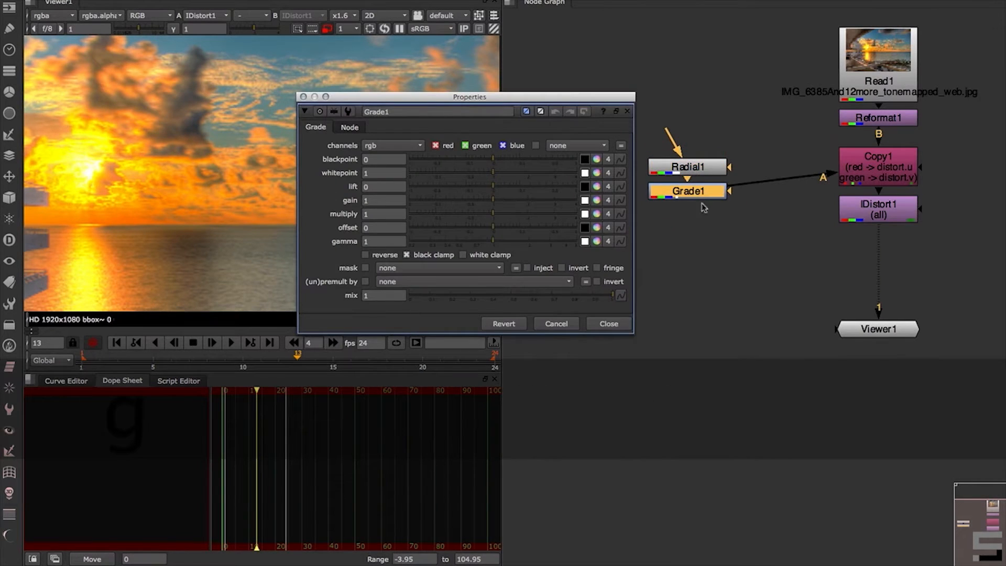
pyautogui.moveTo(751, 213); pyautogui.dragTo(634, 111)
pyautogui.moveTo(704, 166); pyautogui.dragTo(704, 143)
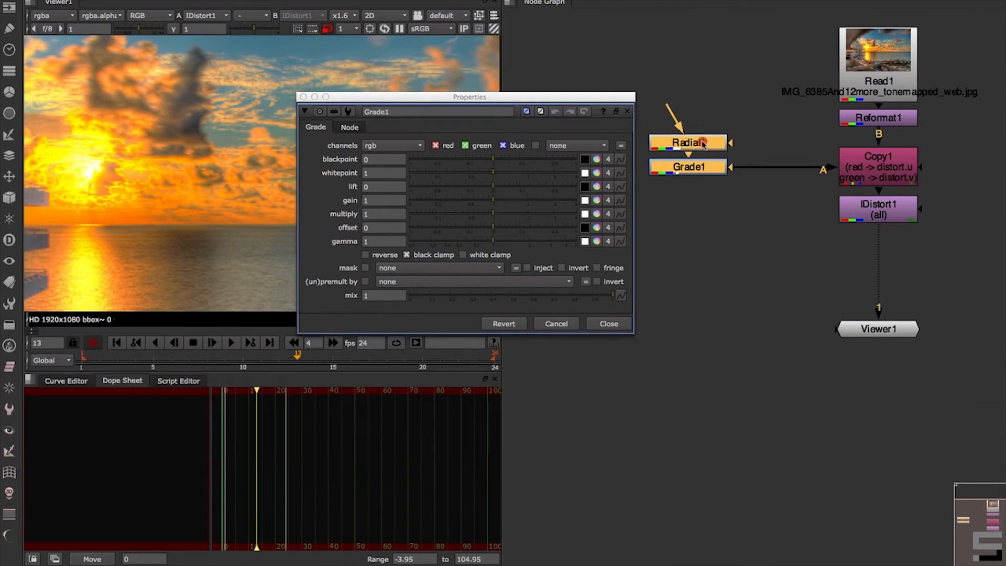
# Limit Grade1 to the green channel by excluding red and blue
pyautogui.click(882, 233)
pyautogui.click(435, 146)
pyautogui.click(503, 145)
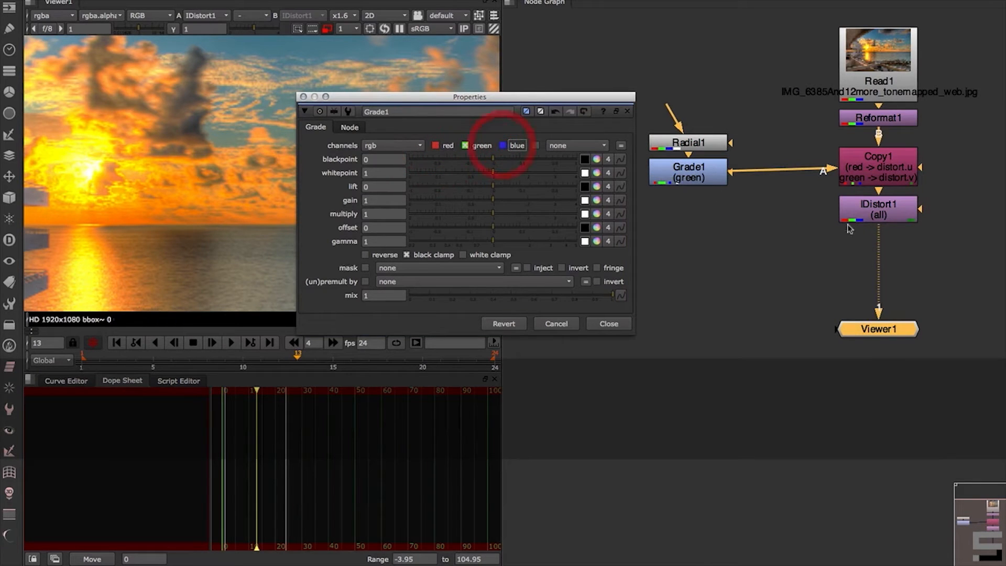
# Open IDistort1's properties beside Grade1's and raise its UV scale to 100
pyautogui.doubleClick(870, 212)
pyautogui.moveTo(649, 422); pyautogui.dragTo(734, 422)
pyautogui.moveTo(520, 98); pyautogui.dragTo(326, 288)
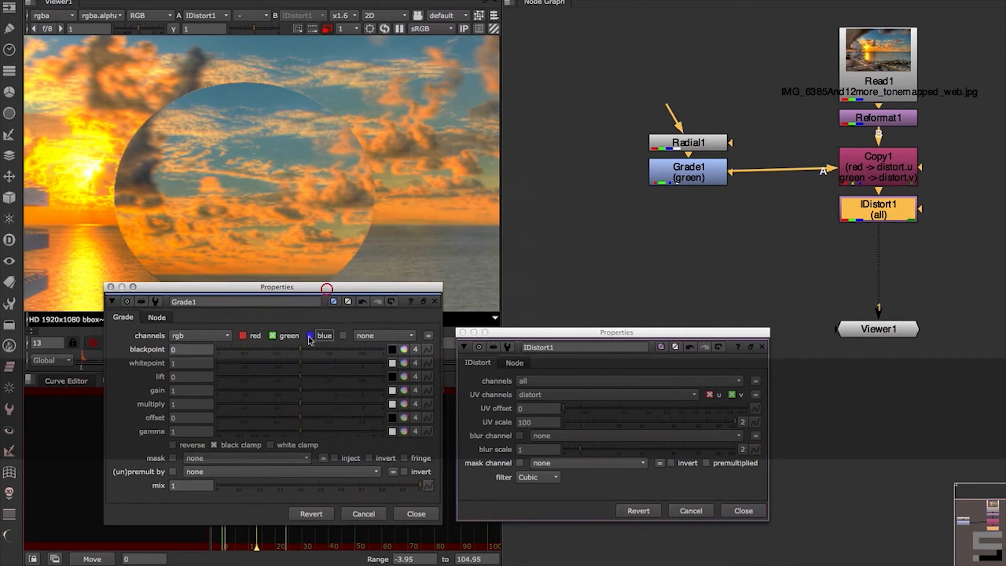
# Set Grade1's multiply to 0, try -1, and return it to 0
pyautogui.moveTo(292, 408); pyautogui.dragTo(211, 415)
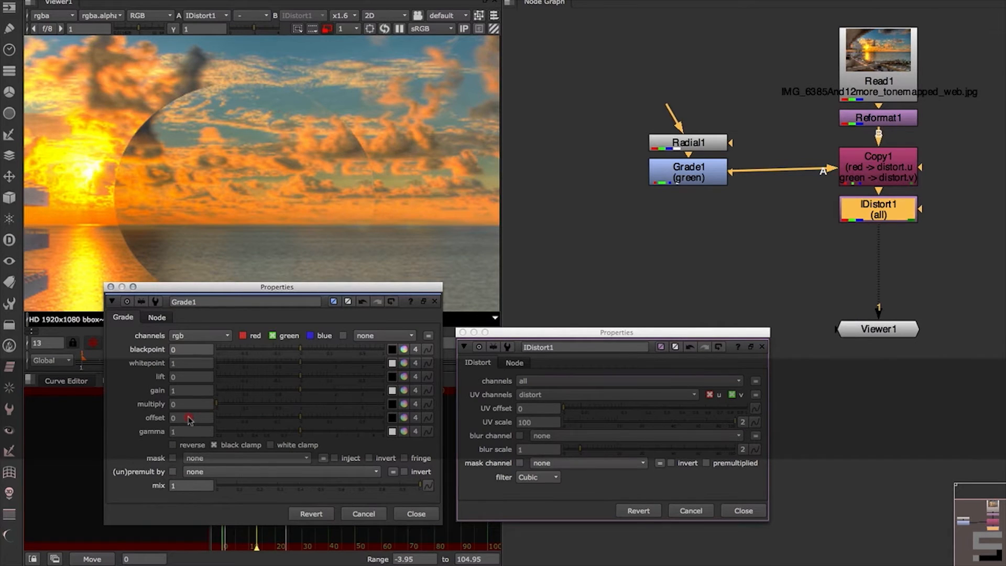
pyautogui.click(195, 404)
pyautogui.write('-')
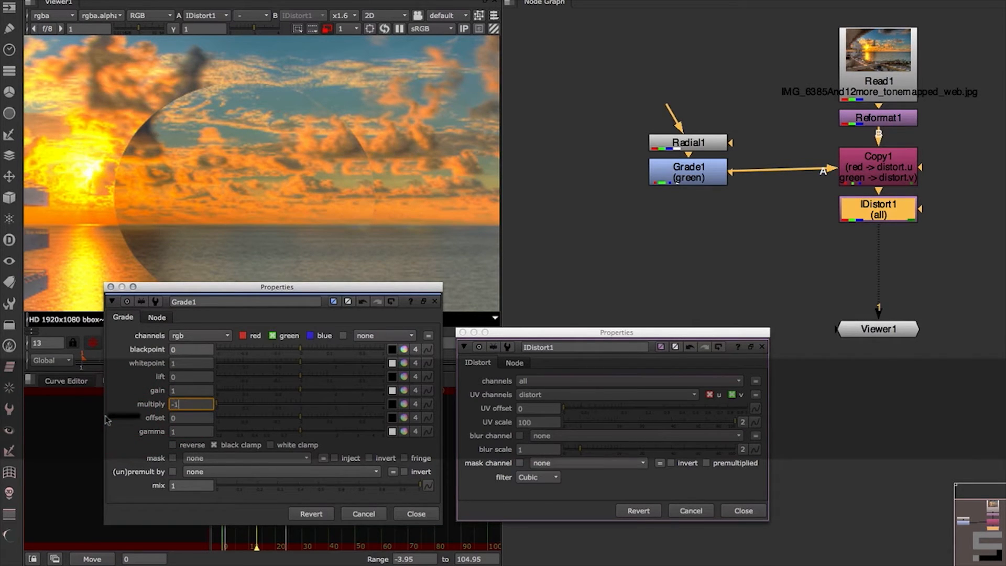
pyautogui.write('1')
pyautogui.press('Return')
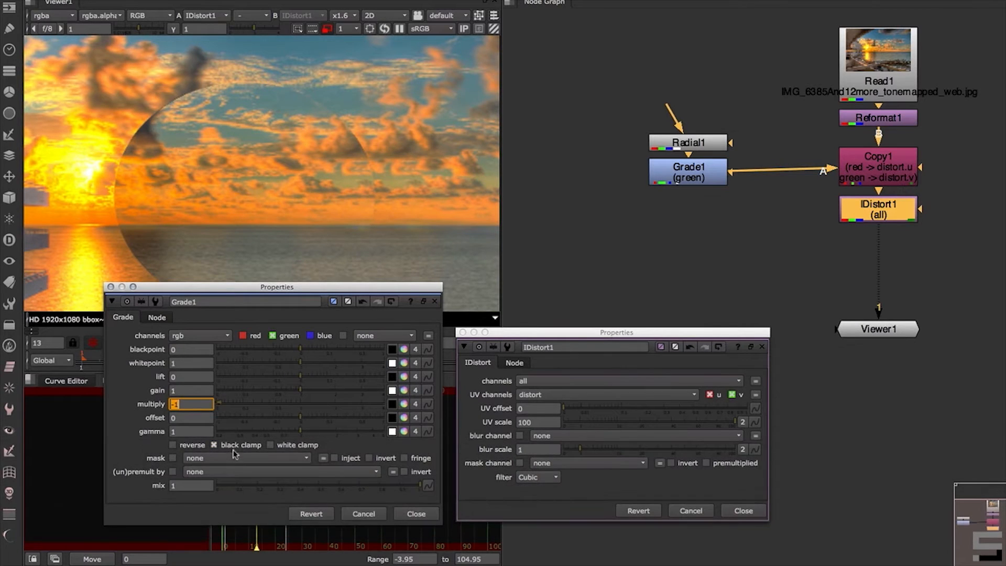
pyautogui.write('0')
pyautogui.press('Return')
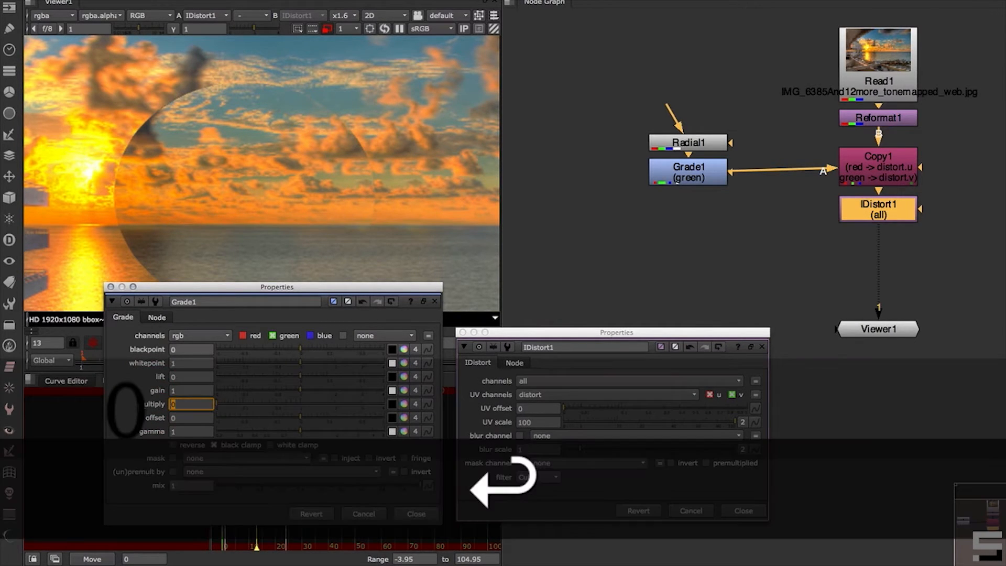
# Cancel the Grade1 and IDistort1 properties and remove Grade1 and Radial1 from the node graph
pyautogui.click(361, 512)
pyautogui.click(691, 510)
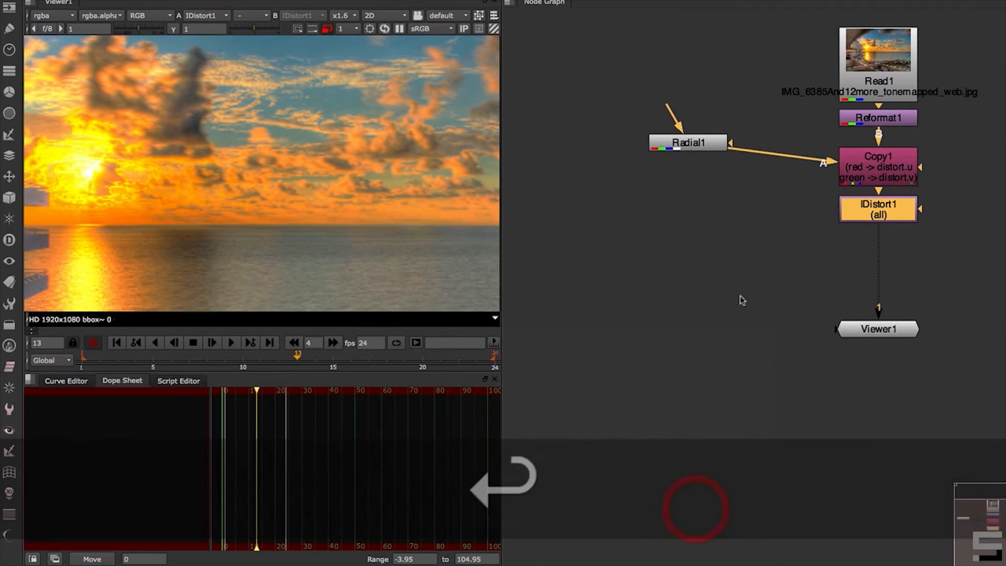
pyautogui.click(726, 147)
pyautogui.press('Delete')
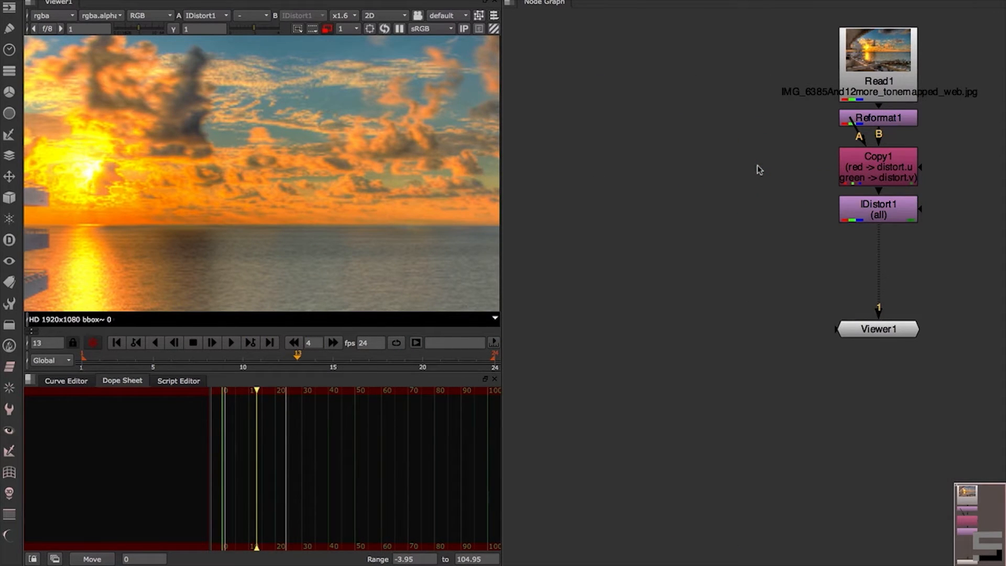
# Add a Noise node beside the Copy1 branch and rename it Noise_Main
pyautogui.click(693, 160)
pyautogui.press('Tab')
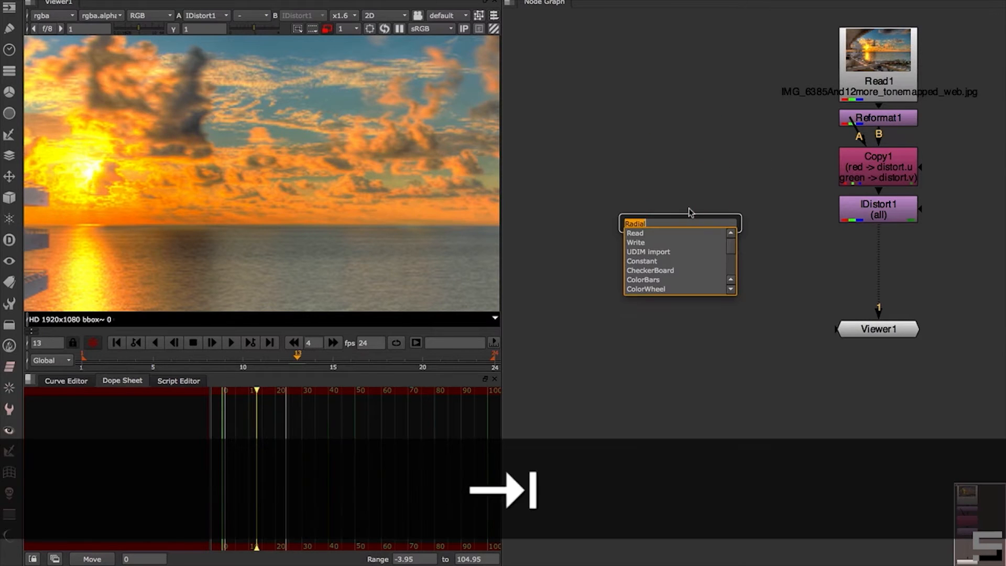
pyautogui.write('Noise')
pyautogui.press('Down')
pyautogui.press('Return')
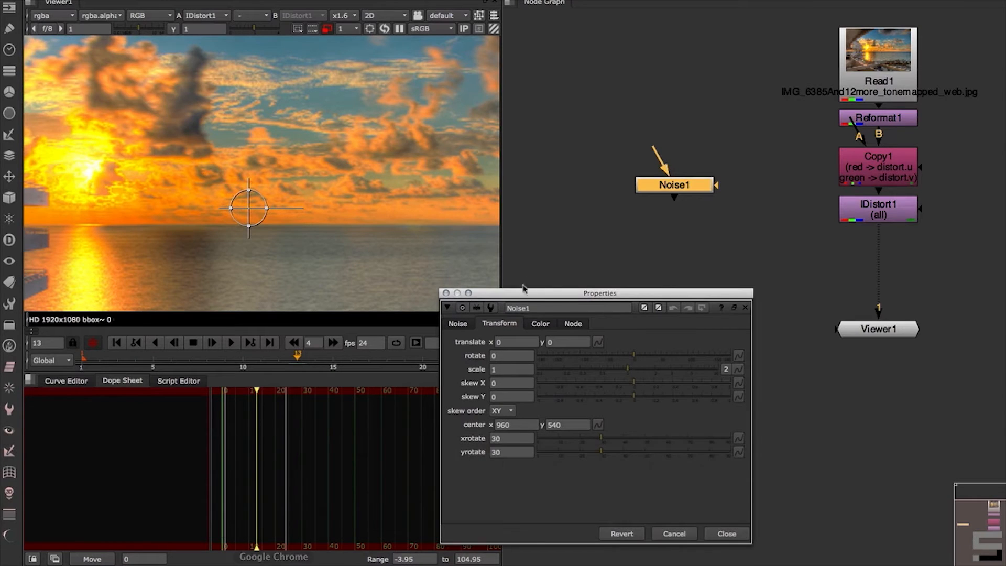
pyautogui.click(545, 308)
pyautogui.press('BackSpace')
pyautogui.write('_Main')
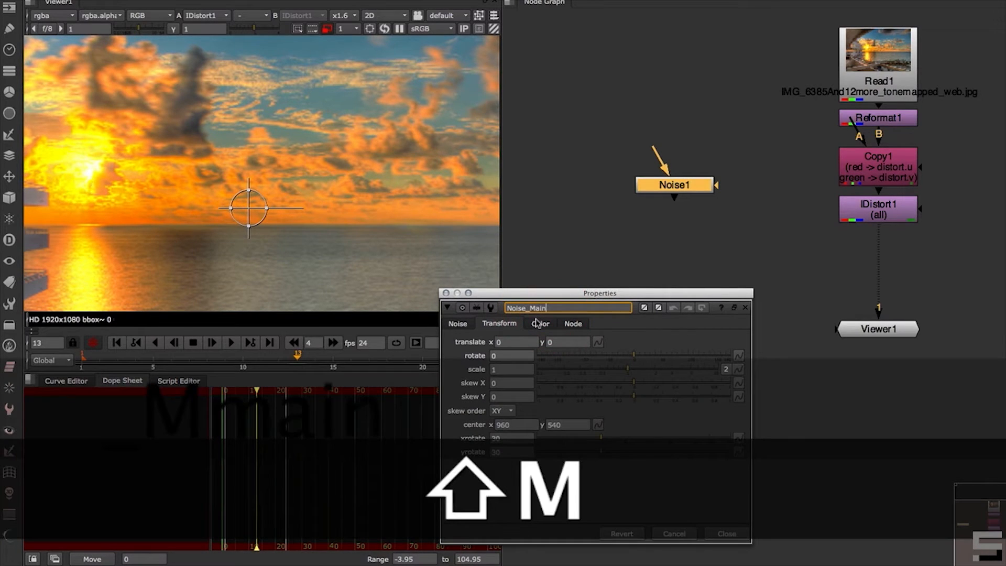
pyautogui.press('Return')
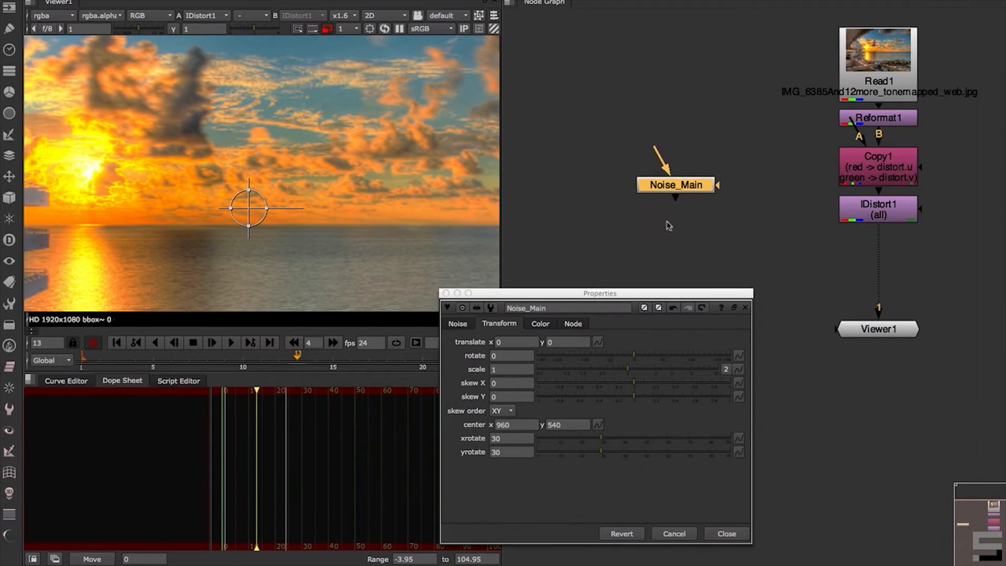
# Duplicate Noise_Main, place the copy lower in the graph, and rename the original node Noise_U
pyautogui.press('super+c')
pyautogui.press('super+v')
pyautogui.moveTo(676, 239); pyautogui.dragTo(575, 242)
pyautogui.click(589, 308)
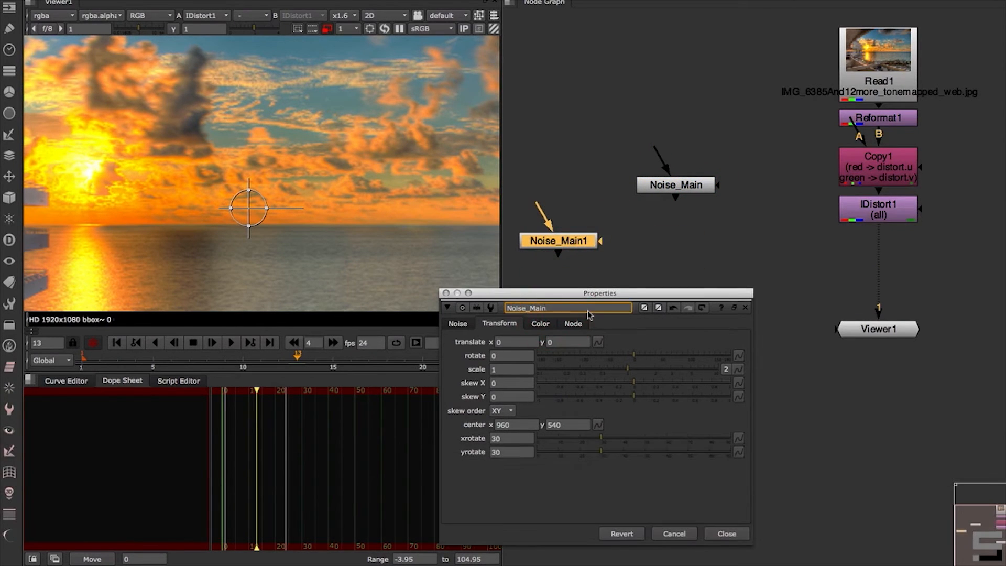
pyautogui.press('BackSpace')
pyautogui.write('U')
pyautogui.press('Return')
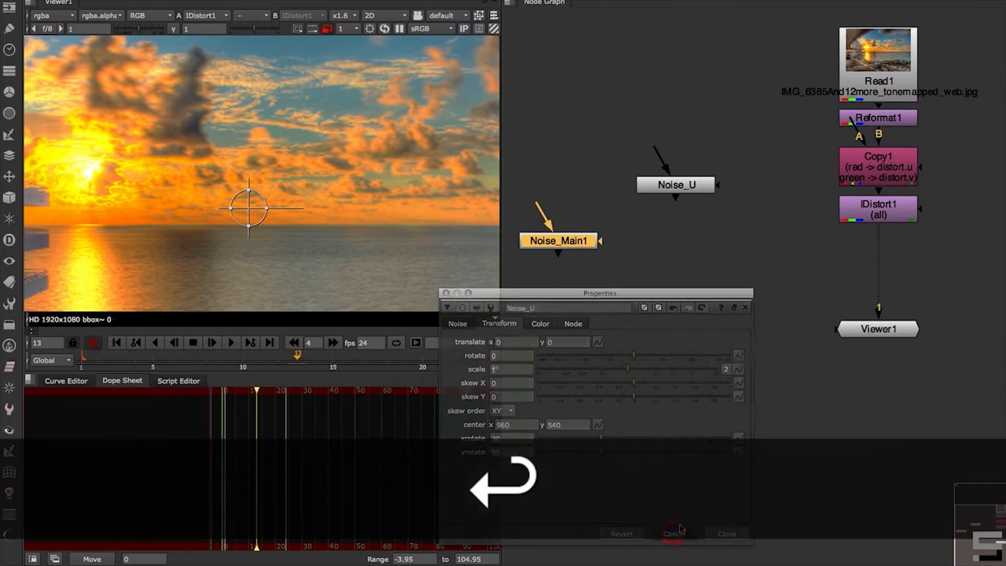
# Remove Noise_U, rename the remaining copy Noise_Main, and place it in the original's spot
pyautogui.click(644, 226)
pyautogui.moveTo(593, 239); pyautogui.dragTo(662, 177)
pyautogui.doubleClick(642, 180)
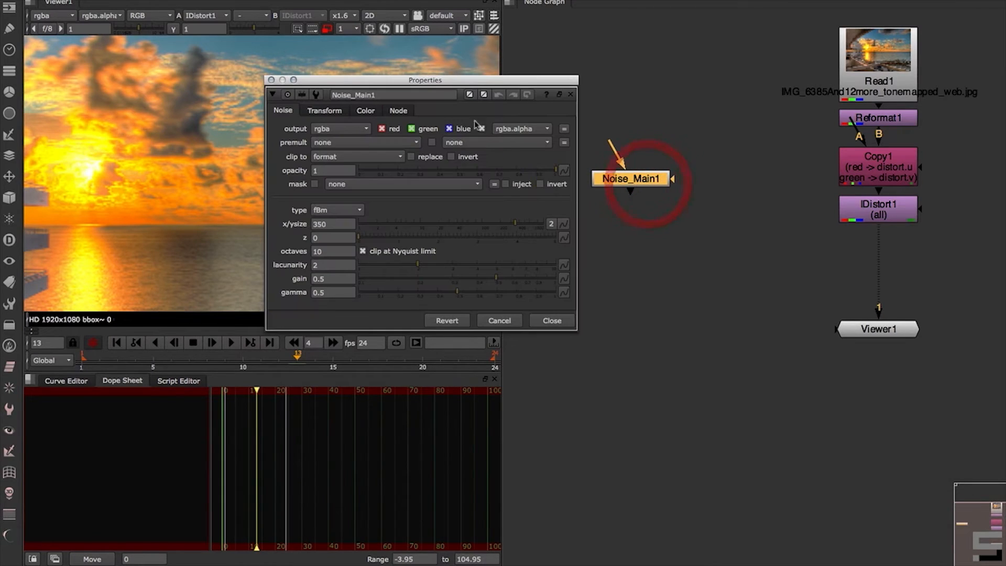
pyautogui.click(427, 95)
pyautogui.press('BackSpace')
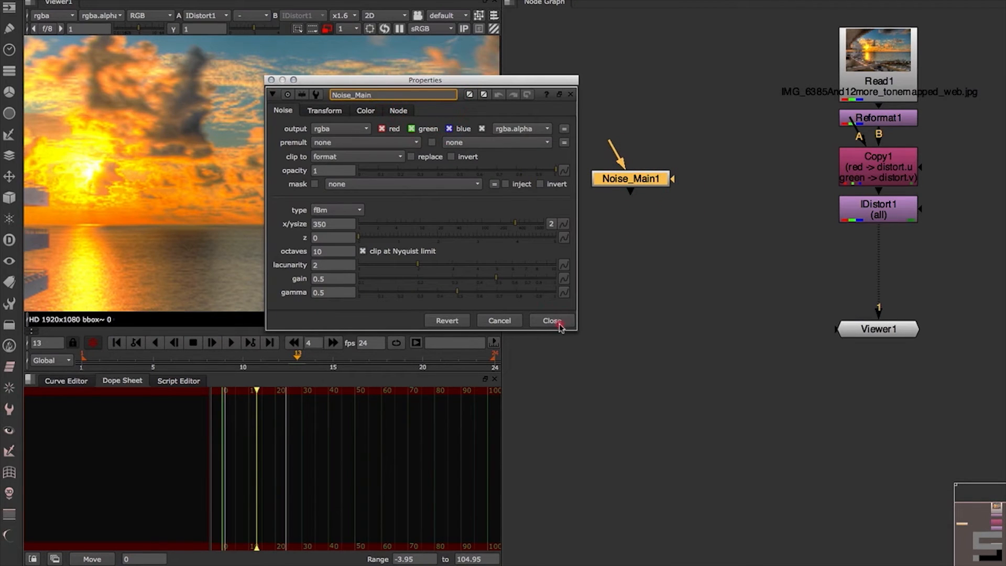
pyautogui.click(655, 329)
pyautogui.moveTo(651, 176); pyautogui.dragTo(689, 168)
# Duplicate Noise_Main, place the copy below it toward the graph's edge, and rename the copy Noise_U
pyautogui.press('super+c')
pyautogui.press('super+v')
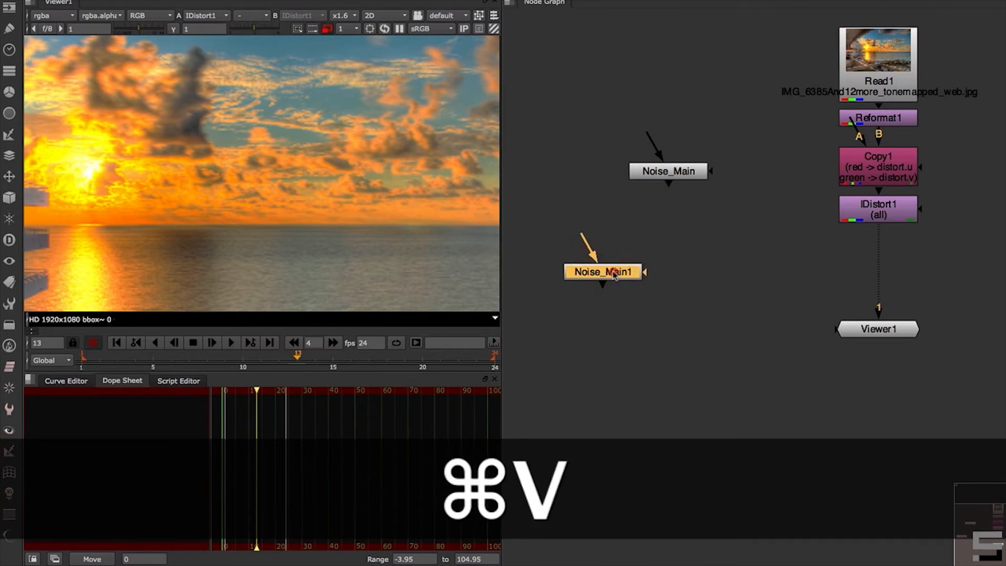
pyautogui.moveTo(636, 271); pyautogui.dragTo(589, 266)
pyautogui.click(582, 295)
pyautogui.doubleClick(584, 264)
pyautogui.click(394, 94)
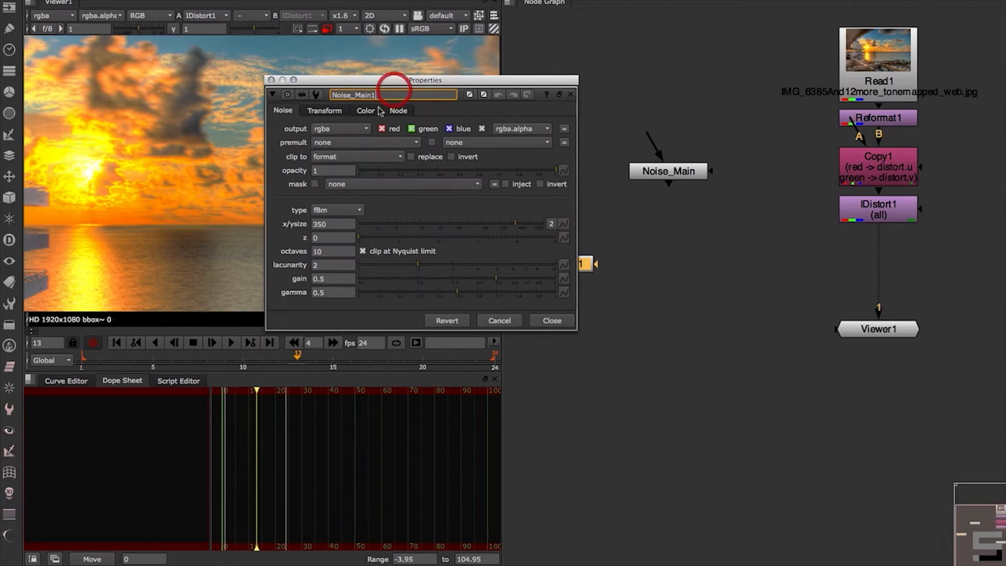
pyautogui.press('BackSpace')
pyautogui.press('BackSpace')
pyautogui.write('U')
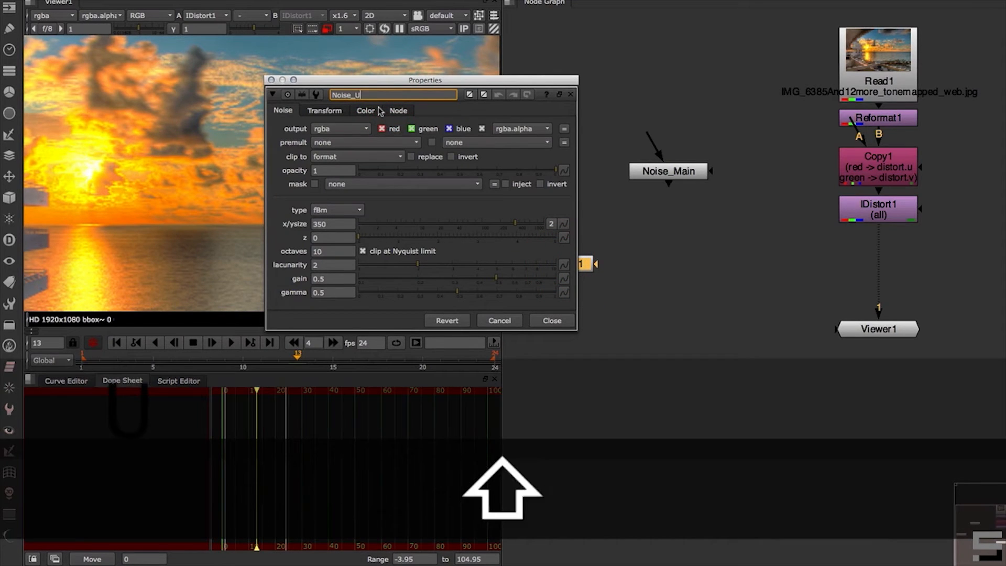
pyautogui.press('Return')
pyautogui.click(551, 325)
pyautogui.moveTo(584, 265); pyautogui.dragTo(577, 265)
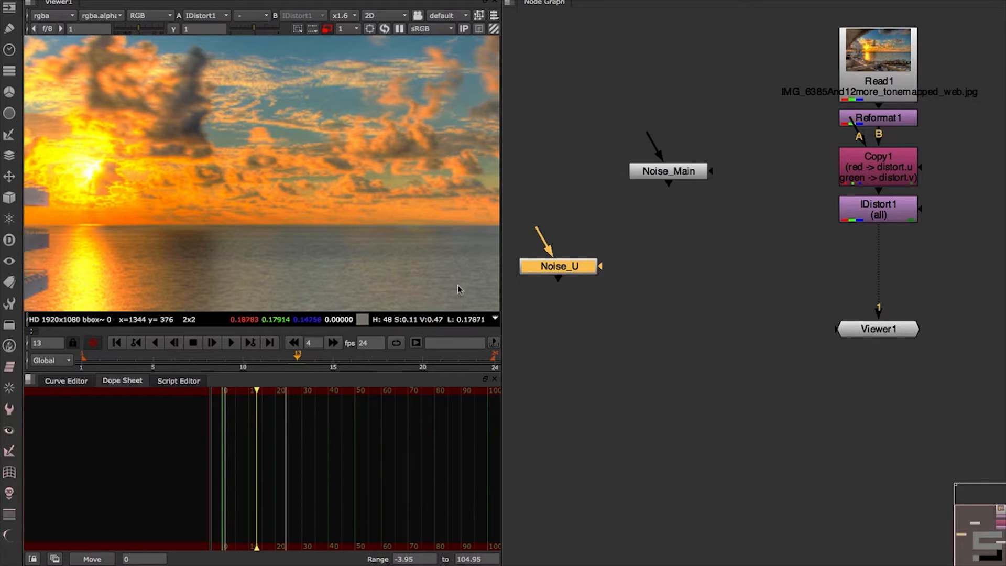
# Open the properties of Noise_U and Noise_Main and arrange them side by side
pyautogui.doubleClick(546, 266)
pyautogui.doubleClick(651, 170)
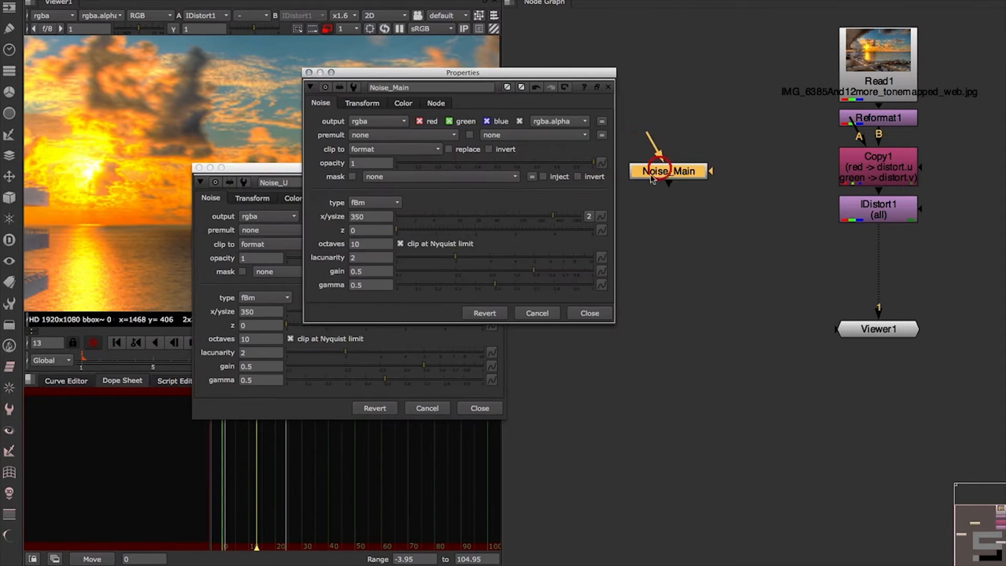
pyautogui.moveTo(513, 76); pyautogui.dragTo(722, 171)
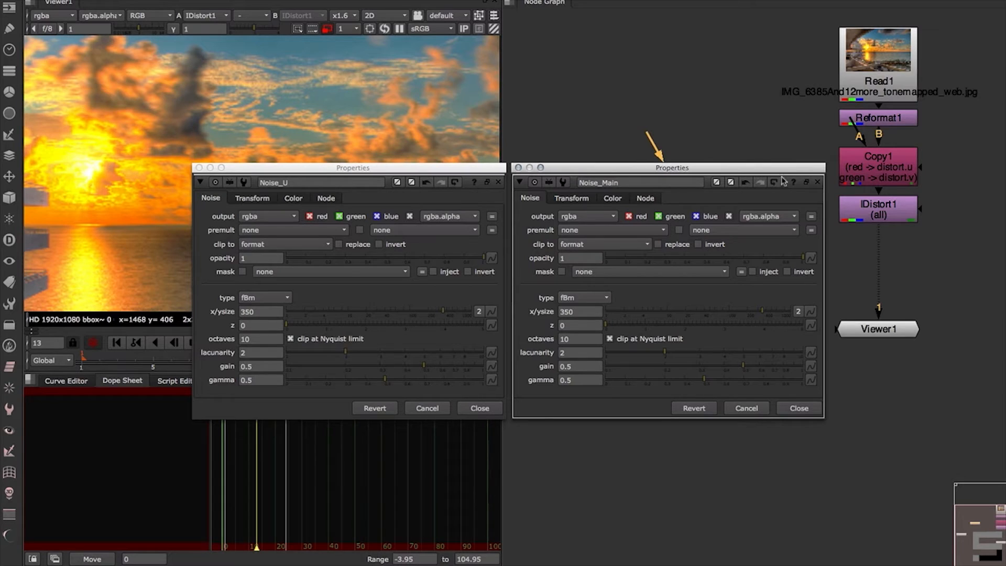
pyautogui.moveTo(618, 166); pyautogui.dragTo(615, 167)
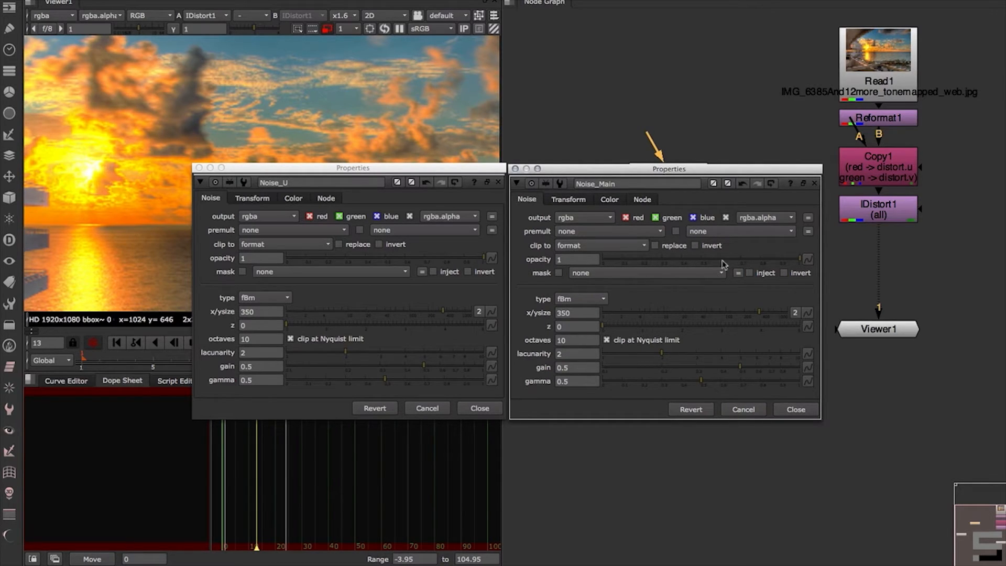
# Link Noise_U's x/ysize to Noise_Main's x/ysize and check the expression parent.Noise_Main.size
pyautogui.keyDown('super'); pyautogui.moveTo(810, 317); pyautogui.dragTo(491, 312); pyautogui.keyUp('super')
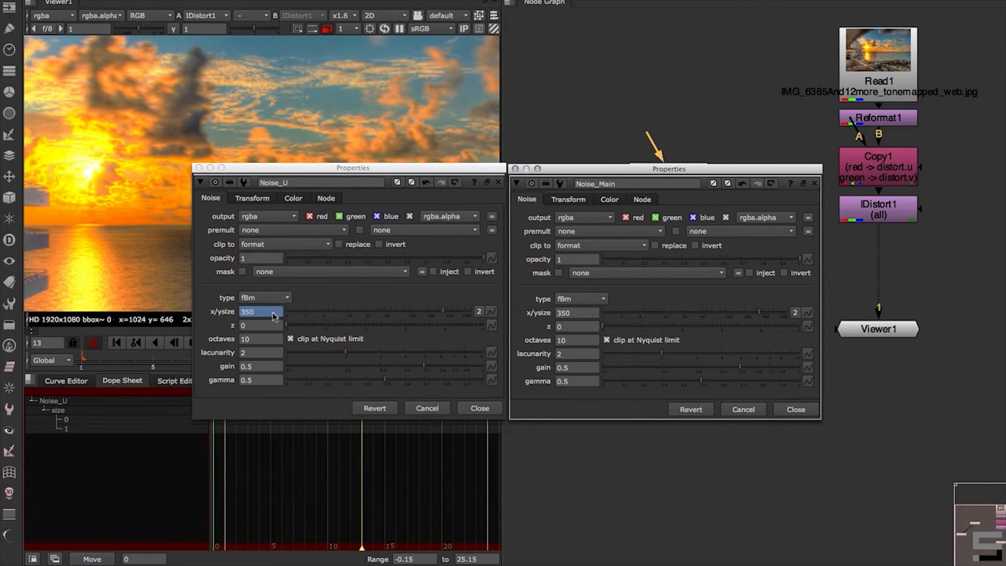
pyautogui.click(273, 315)
pyautogui.press('=')
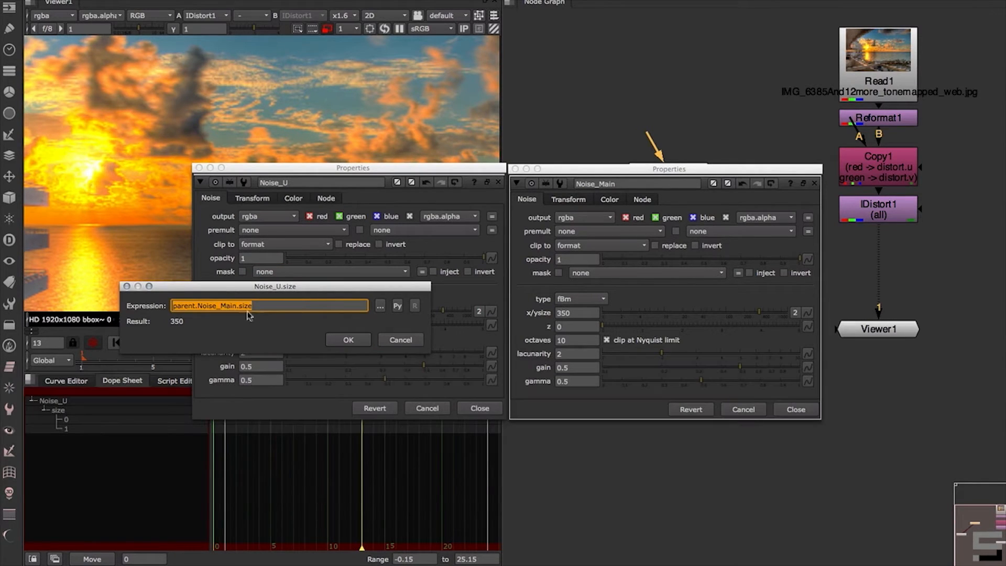
pyautogui.click(418, 344)
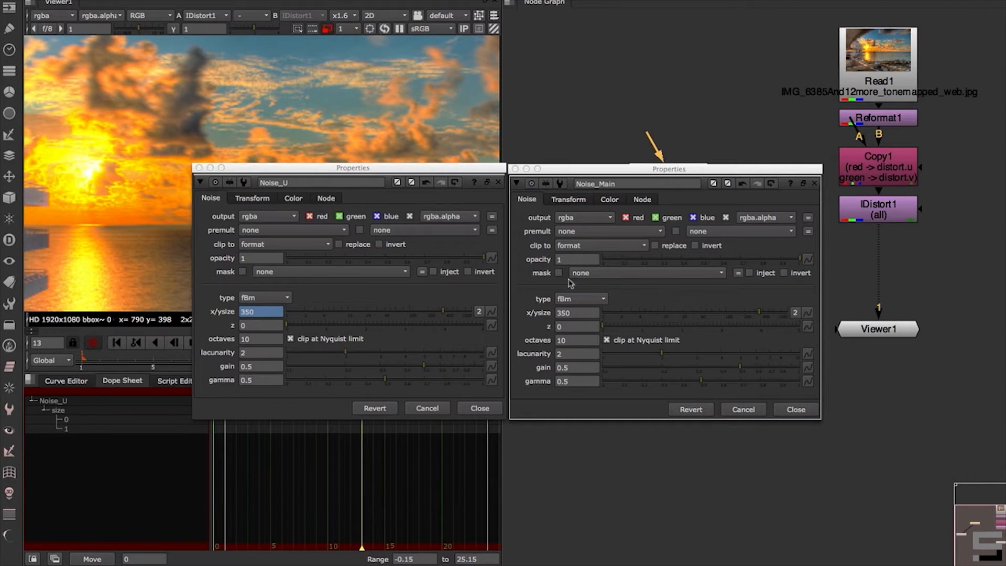
pyautogui.moveTo(760, 315)
pyautogui.mouseDown()
pyautogui.moveTo(725, 313)
pyautogui.moveTo(759, 318)
pyautogui.mouseUp()
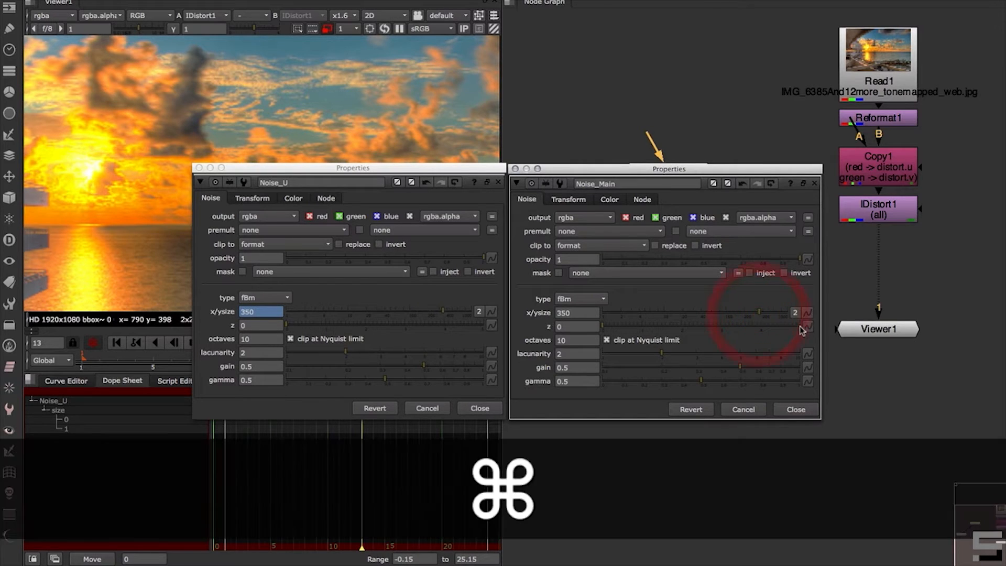
# Link Noise_U's z, lacunarity, gain, gamma and opacity to the matching values of Noise_Main
pyautogui.keyDown('super'); pyautogui.moveTo(808, 326); pyautogui.dragTo(493, 326); pyautogui.keyUp('super')
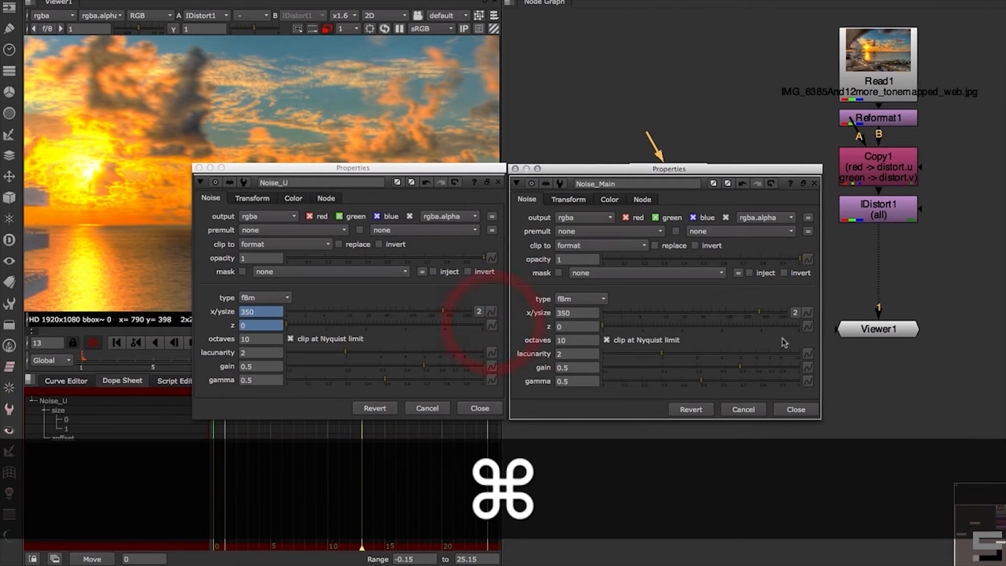
pyautogui.keyDown('super'); pyautogui.moveTo(808, 353); pyautogui.dragTo(491, 353); pyautogui.keyUp('super')
pyautogui.keyDown('super'); pyautogui.moveTo(807, 367); pyautogui.dragTo(485, 381); pyautogui.keyUp('super')
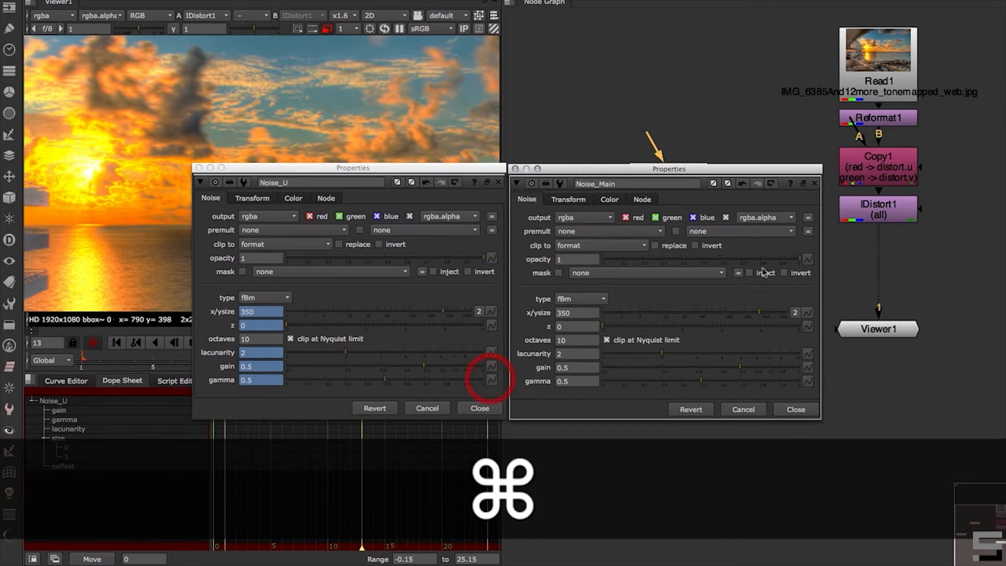
pyautogui.keyDown('super'); pyautogui.moveTo(808, 259); pyautogui.dragTo(491, 258); pyautogui.keyUp('super')
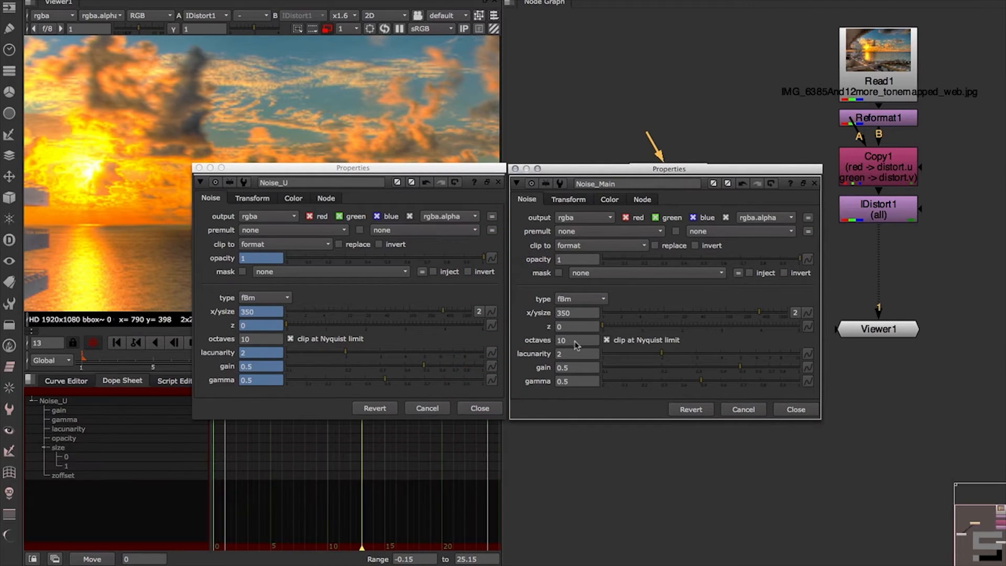
# Link Noise_U's octaves and clip at Nyquist limit to Noise_Main, and try to link the noise type too
pyautogui.press('super')
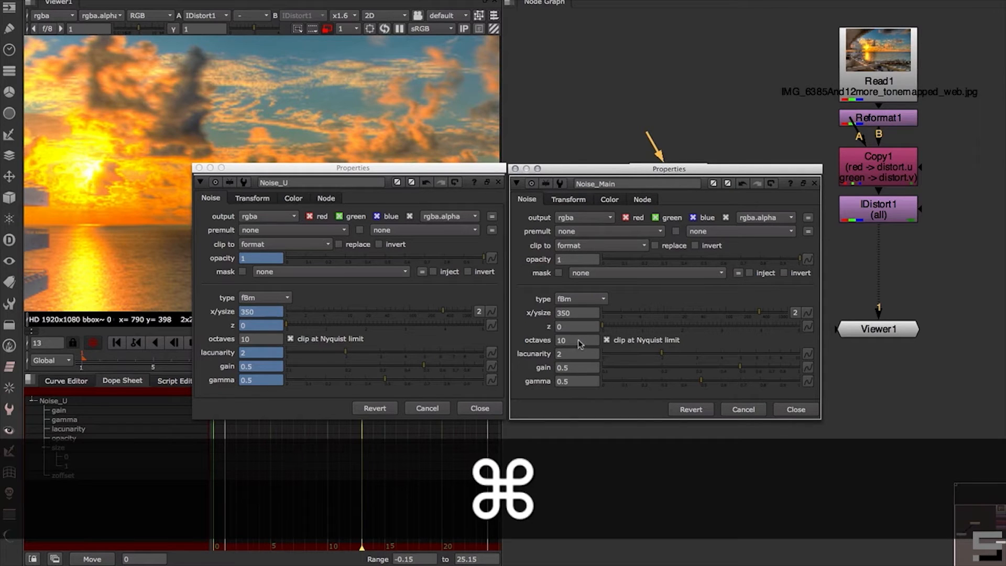
pyautogui.keyDown('super'); pyautogui.moveTo(578, 339); pyautogui.dragTo(261, 339); pyautogui.keyUp('super')
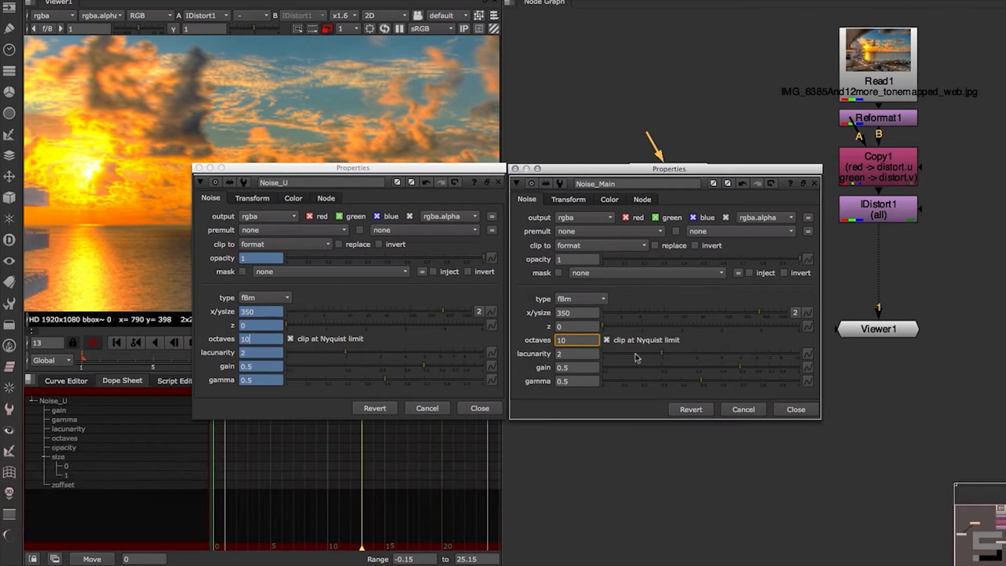
pyautogui.keyDown('super'); pyautogui.moveTo(606, 339); pyautogui.dragTo(289, 338); pyautogui.keyUp('super')
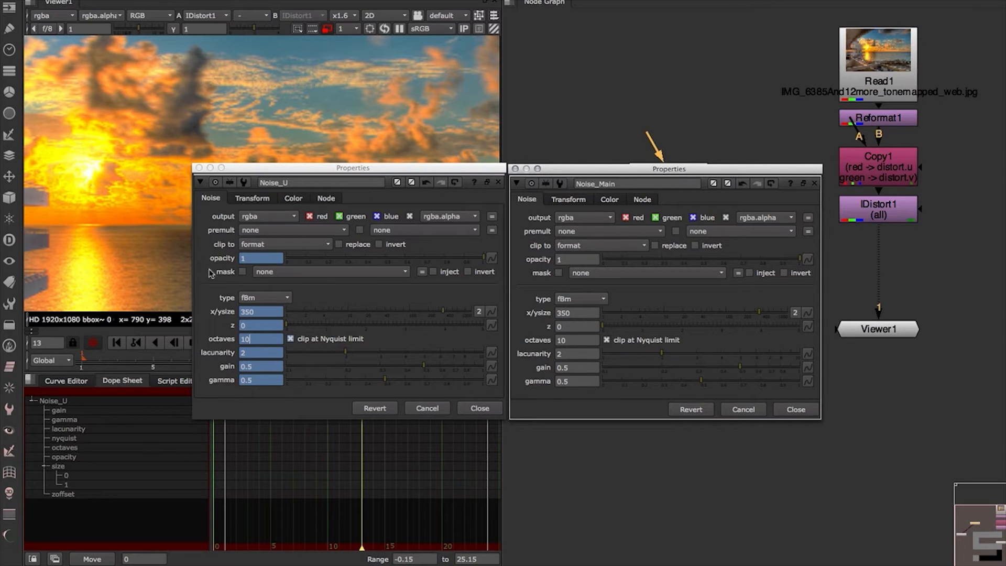
pyautogui.keyDown('super'); pyautogui.moveTo(544, 300); pyautogui.dragTo(226, 299); pyautogui.keyUp('super')
pyautogui.keyDown('super'); pyautogui.moveTo(563, 300); pyautogui.dragTo(248, 301); pyautogui.keyUp('super')
# Link Noise_U's color value to Noise_Main's color and close the properties of both nodes
pyautogui.click(293, 198)
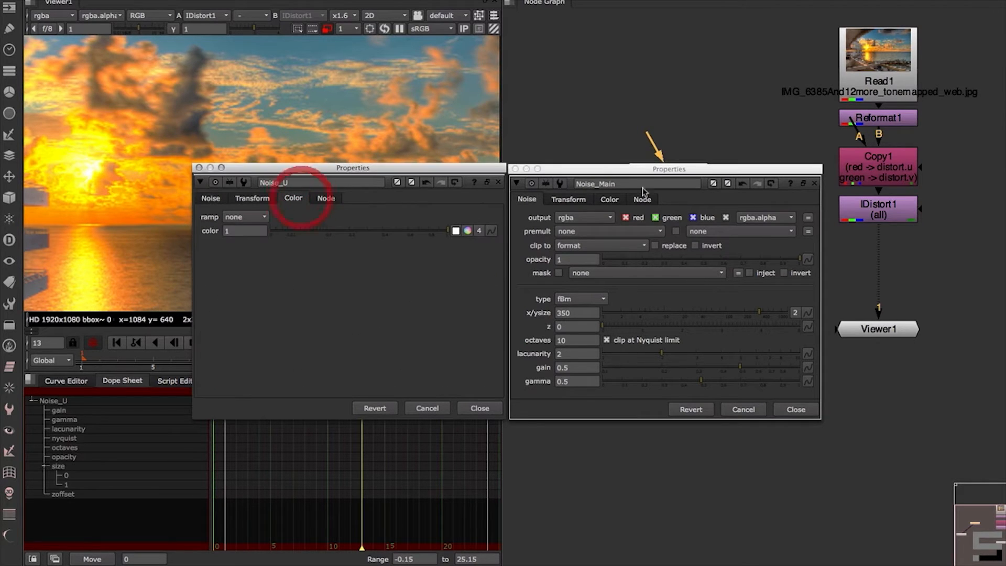
pyautogui.click(609, 199)
pyautogui.press('super')
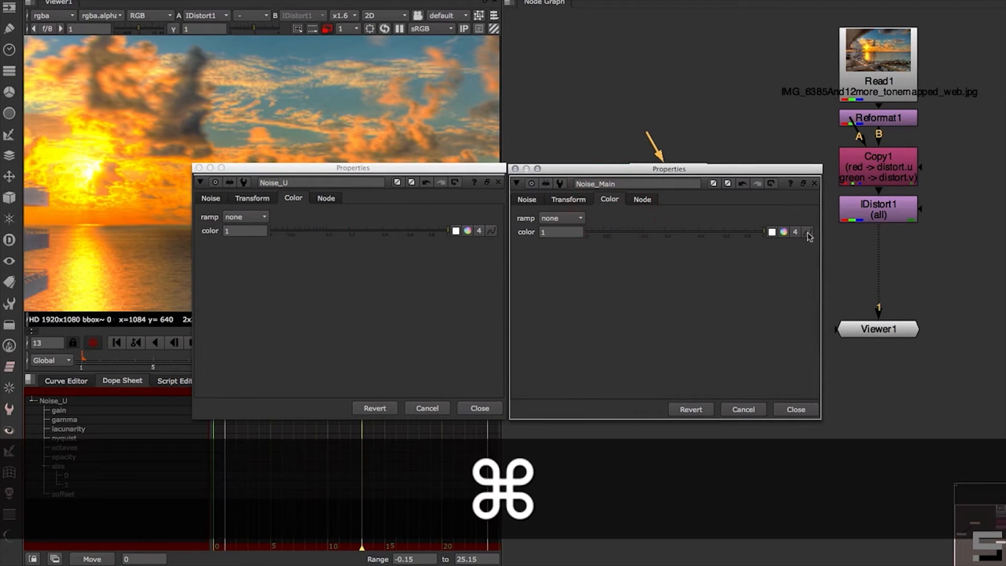
pyautogui.keyDown('super'); pyautogui.moveTo(809, 235); pyautogui.dragTo(490, 231); pyautogui.keyUp('super')
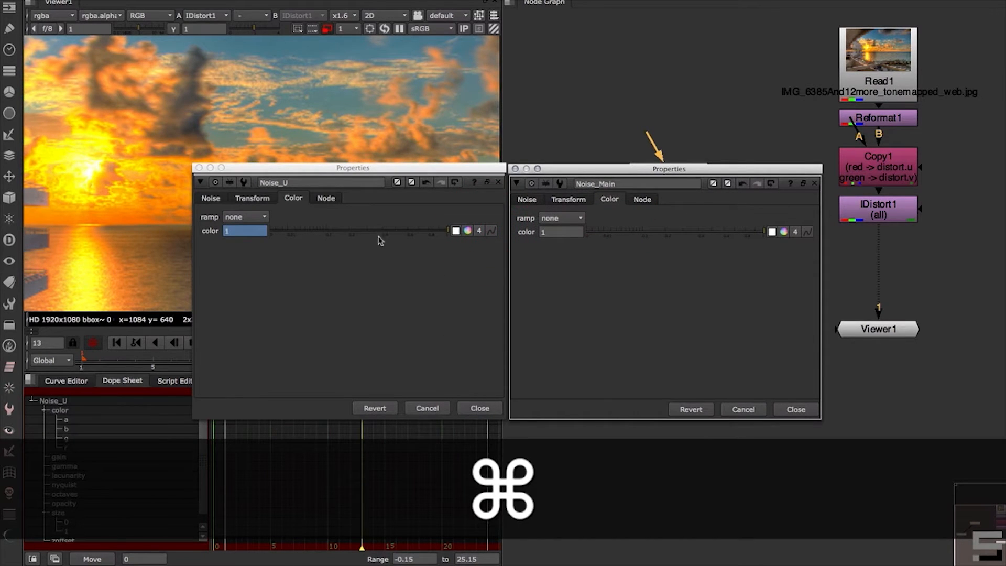
pyautogui.click(211, 198)
pyautogui.click(794, 409)
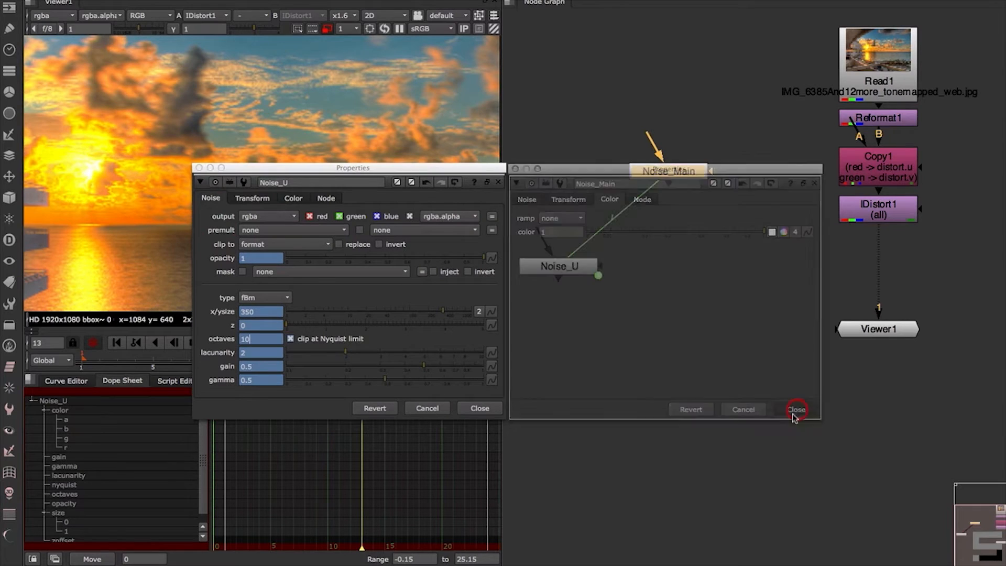
pyautogui.click(589, 239)
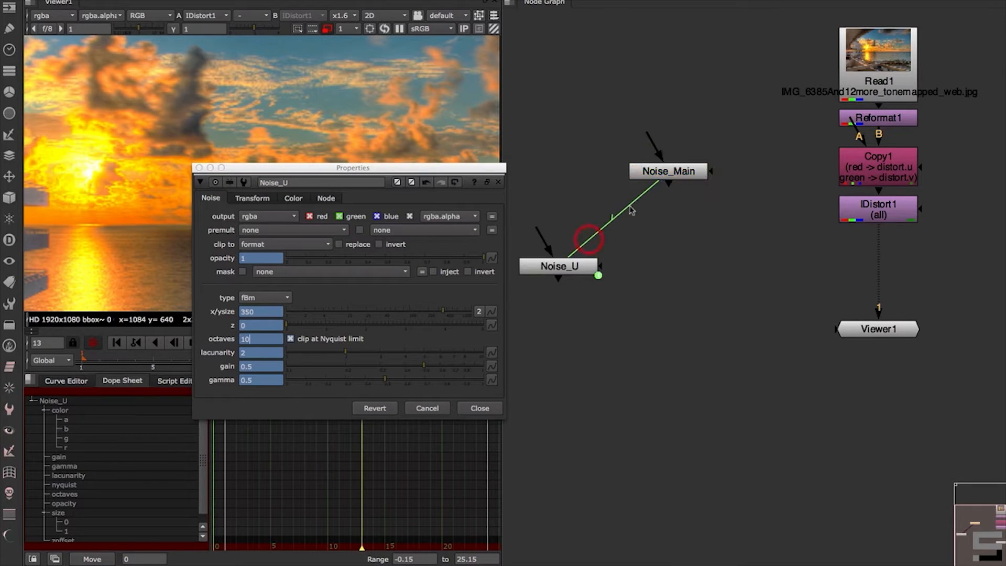
pyautogui.click(480, 408)
# Duplicate Noise_U, rename the copy Noise_V, and place the two nodes level on either side below Noise_Main
pyautogui.click(589, 266)
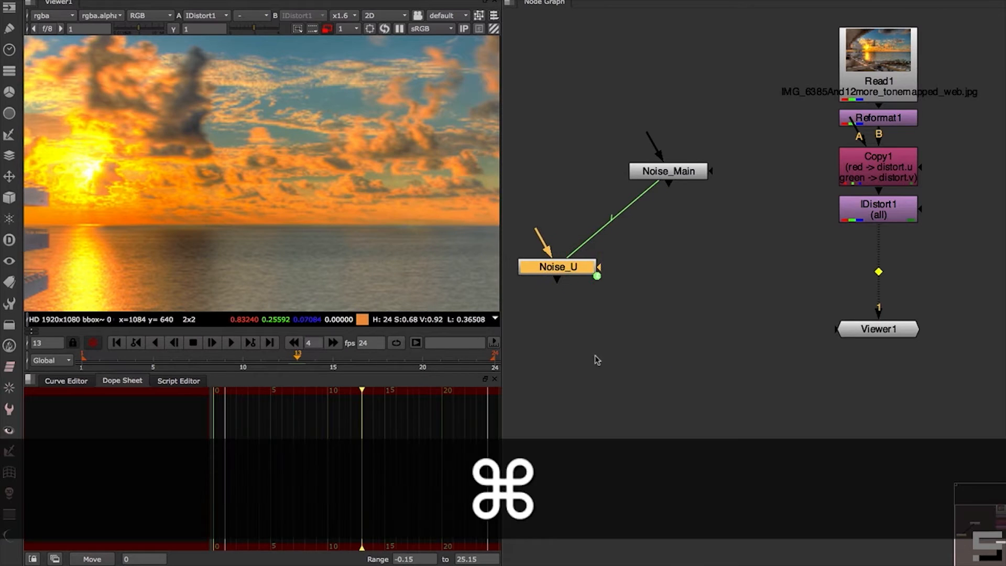
pyautogui.press('super+c')
pyautogui.press('super+v')
pyautogui.moveTo(704, 333); pyautogui.dragTo(754, 268)
pyautogui.doubleClick(755, 265)
pyautogui.click(489, 182)
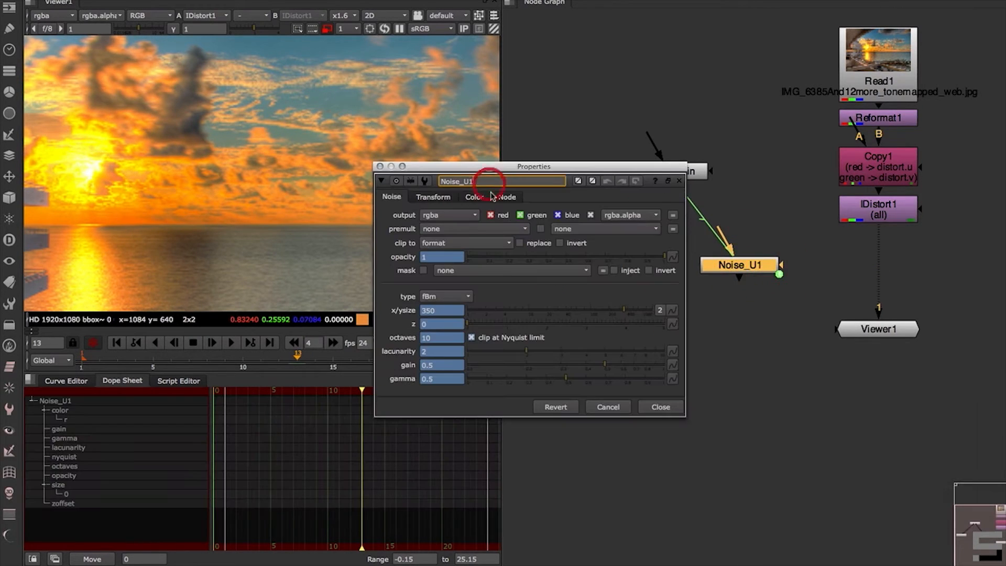
pyautogui.press('BackSpace')
pyautogui.press('BackSpace')
pyautogui.write('V')
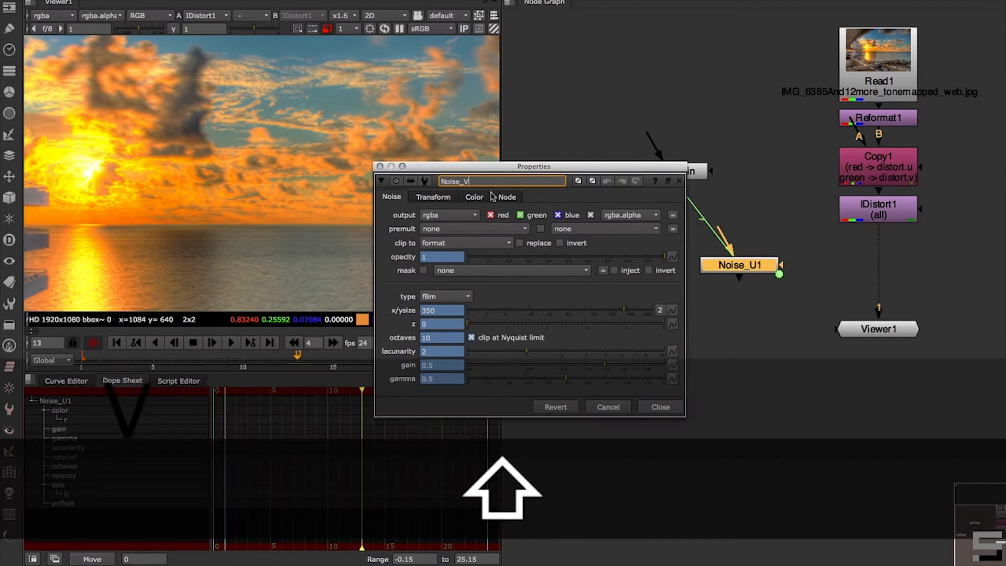
pyautogui.click(646, 408)
pyautogui.moveTo(574, 270); pyautogui.dragTo(576, 268)
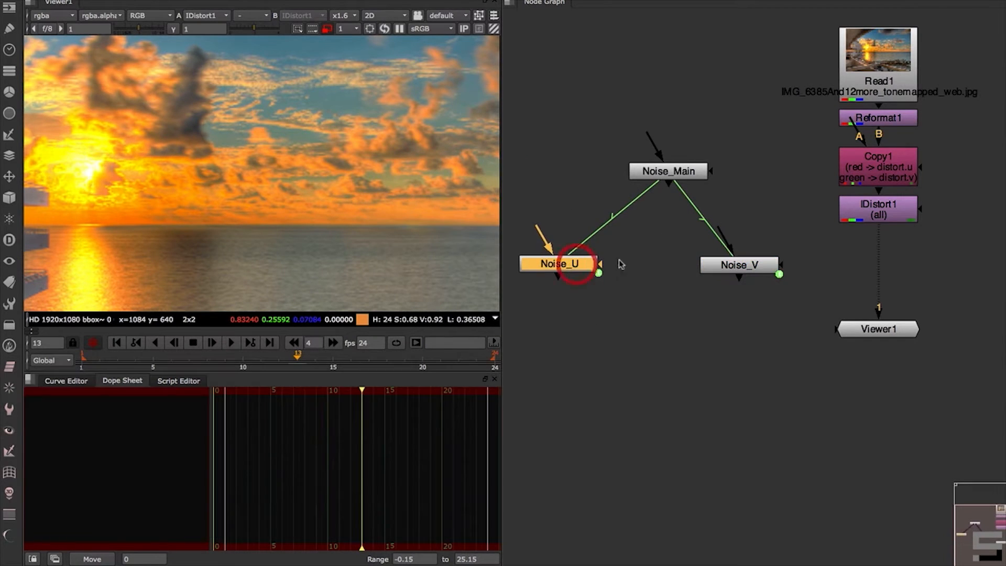
pyautogui.moveTo(743, 268); pyautogui.dragTo(782, 267)
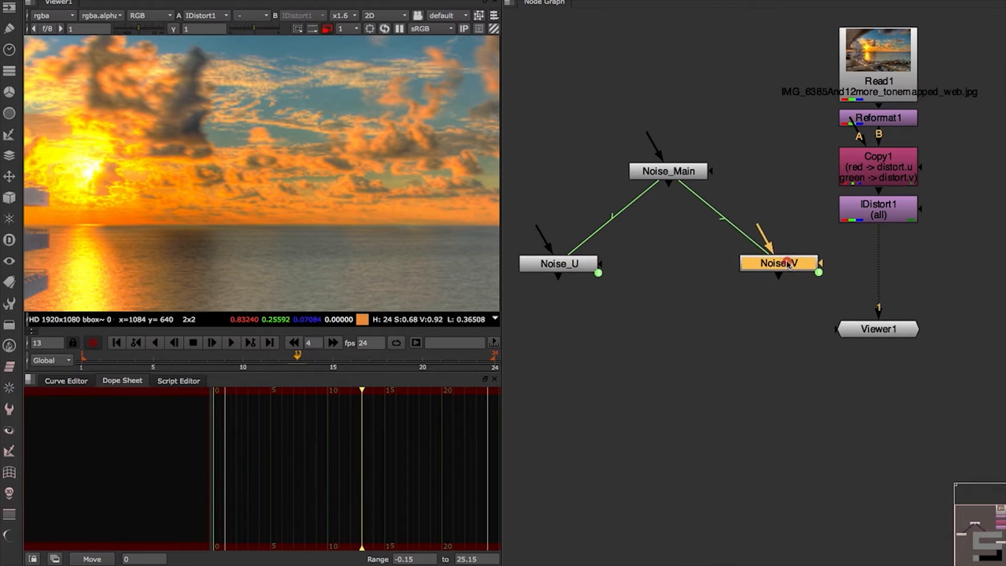
pyautogui.click(675, 176)
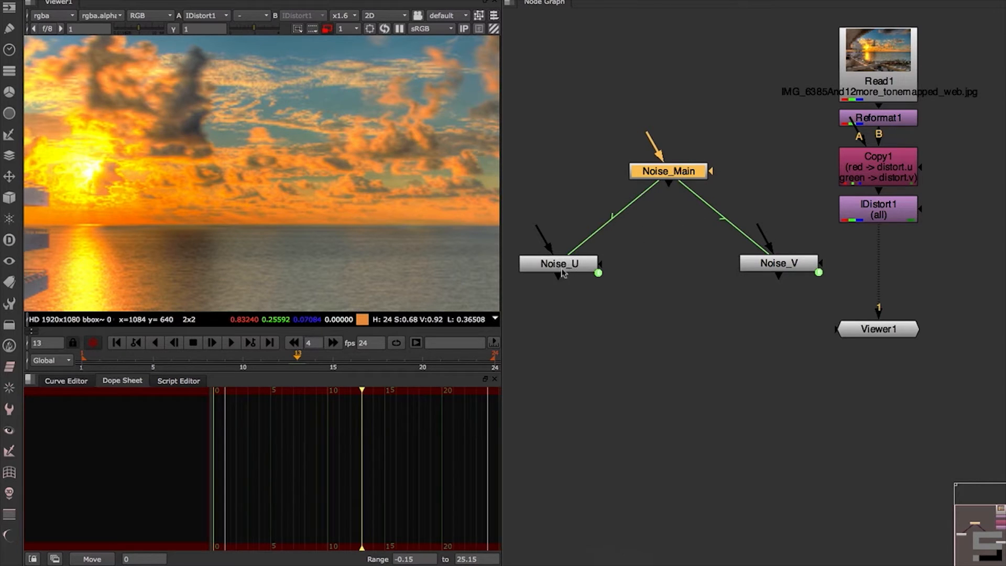
pyautogui.click(794, 266)
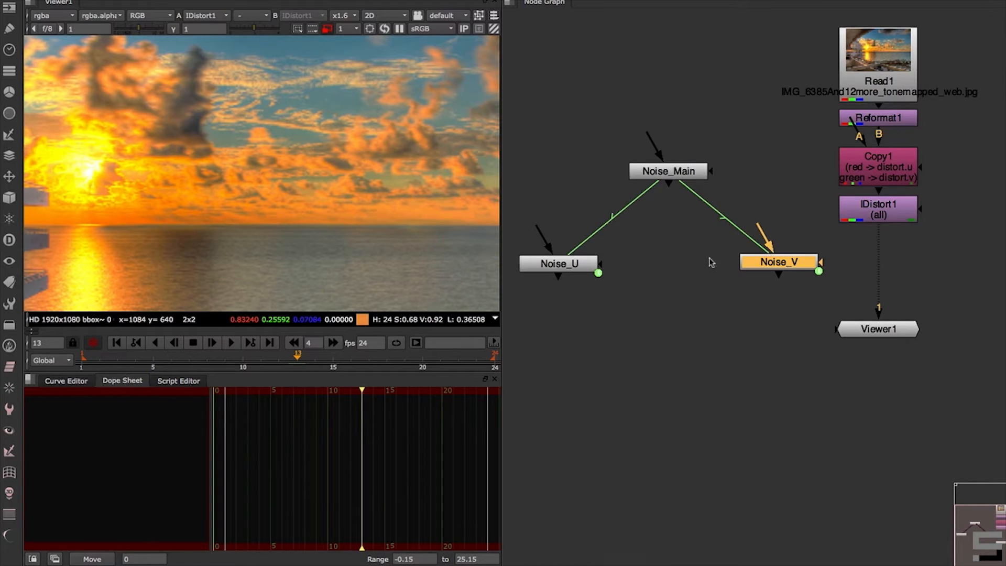
pyautogui.click(637, 244)
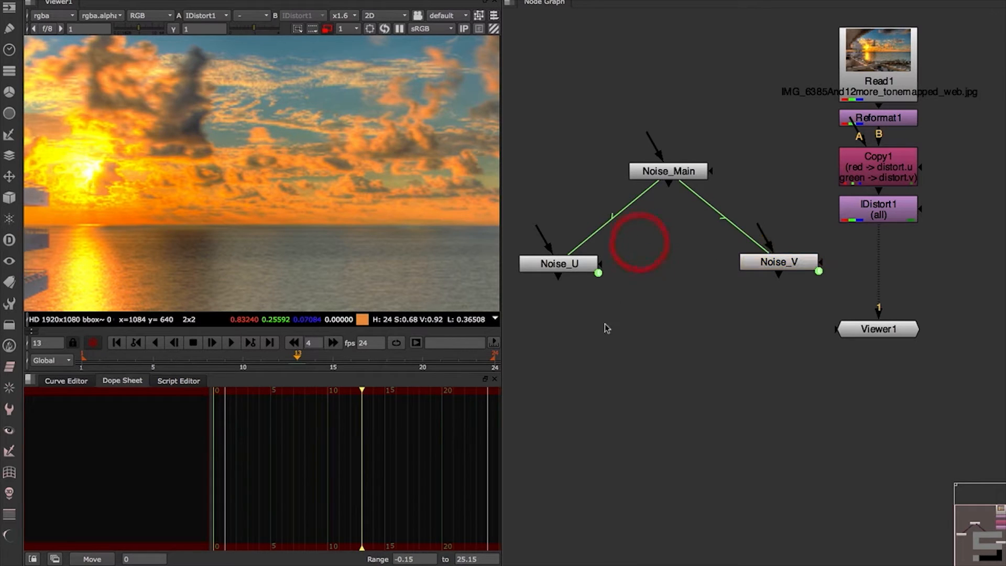
pyautogui.click(595, 312)
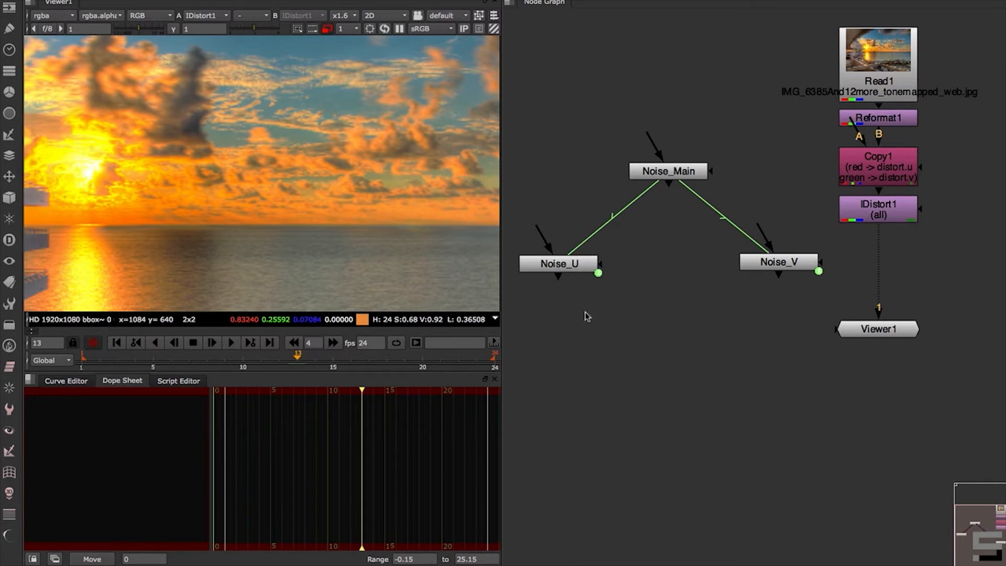
pyautogui.press('Tab')
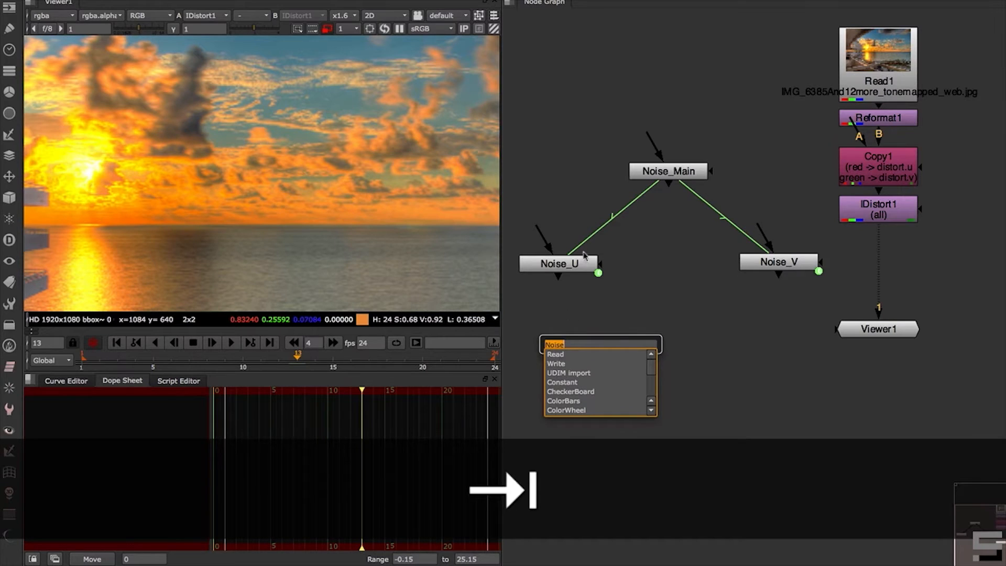
pyautogui.press('Return')
pyautogui.click(676, 534)
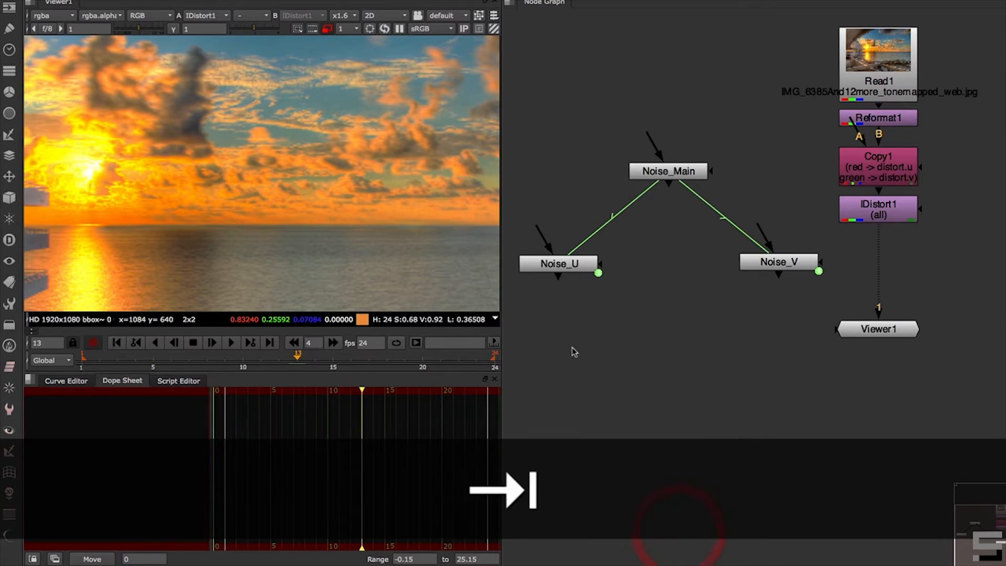
# Add a Merge node with Noise_U as A and Noise_Main as B, and set its operation to minus
pyautogui.click(579, 348)
pyautogui.press('m')
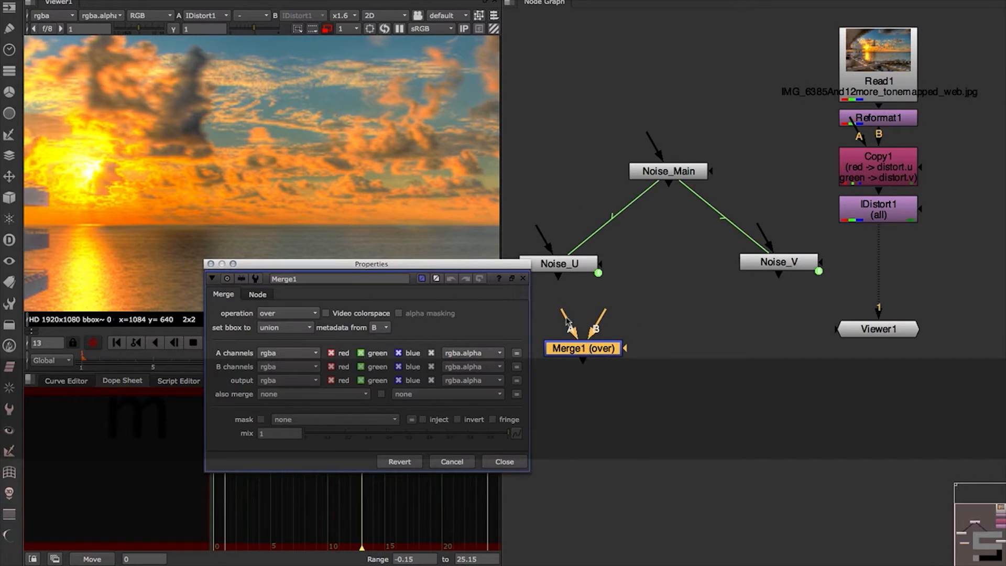
pyautogui.moveTo(567, 320); pyautogui.dragTo(666, 171)
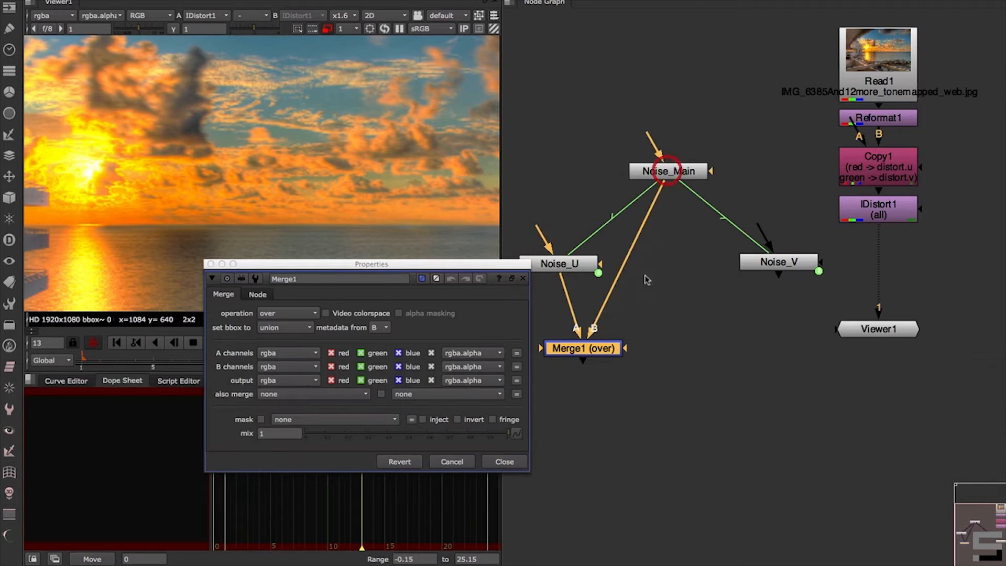
pyautogui.moveTo(583, 348); pyautogui.dragTo(629, 328)
pyautogui.click(288, 313)
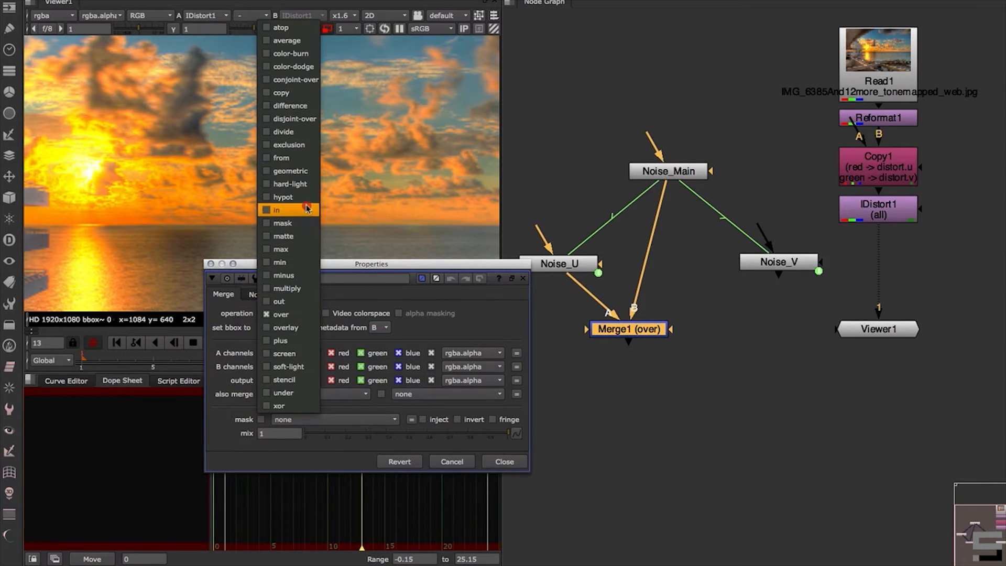
pyautogui.click(285, 275)
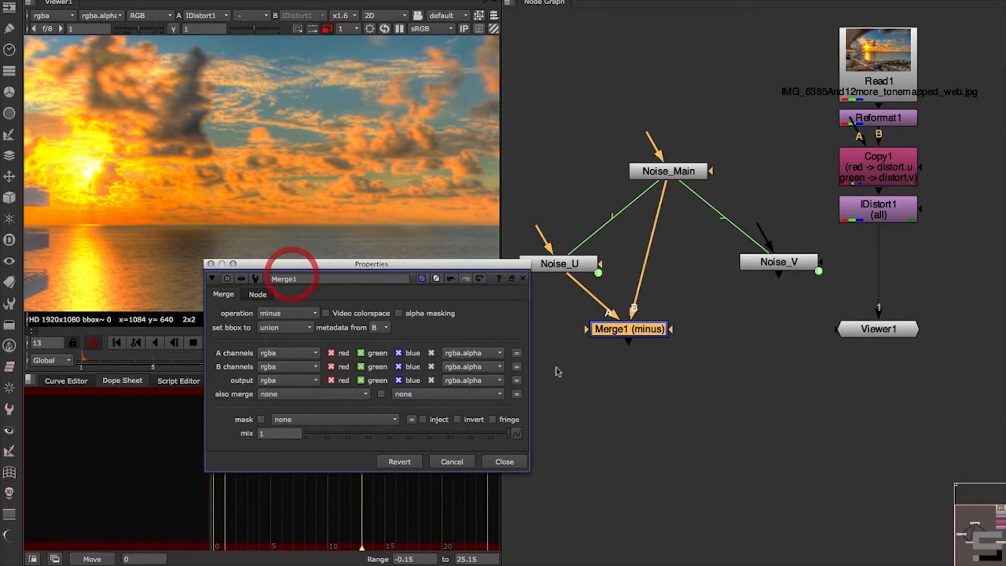
pyautogui.click(515, 464)
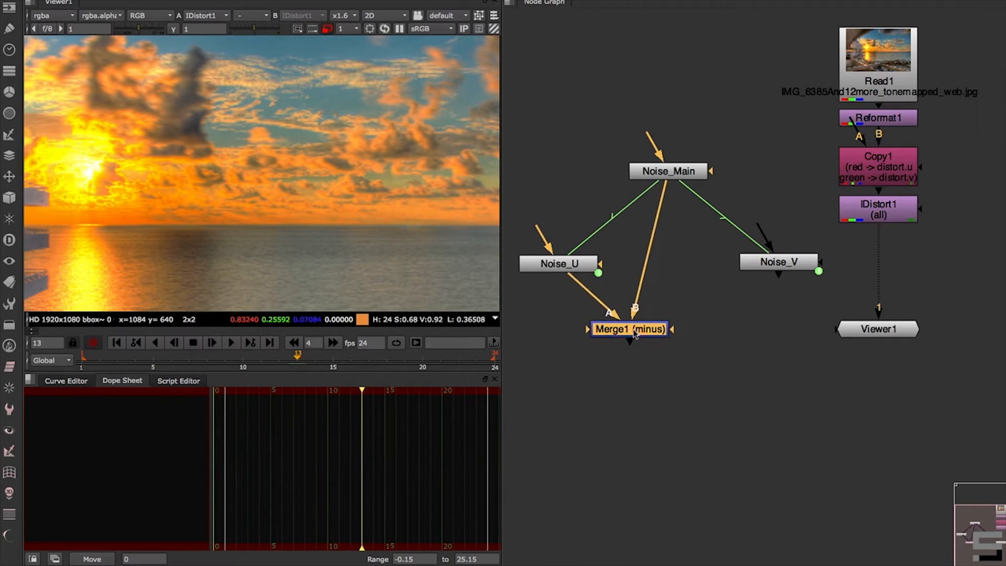
# View the result of the minus Merge with the full frame in the viewer
pyautogui.press('1')
pyautogui.press('f')
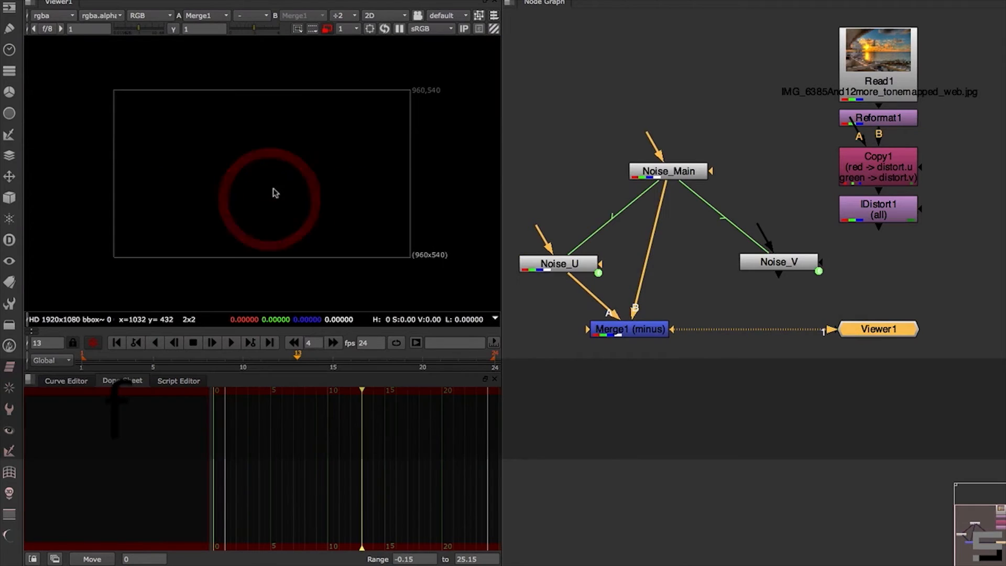
pyautogui.keyDown('alt'); pyautogui.moveTo(291, 233); pyautogui.dragTo(275, 133); pyautogui.keyUp('alt')
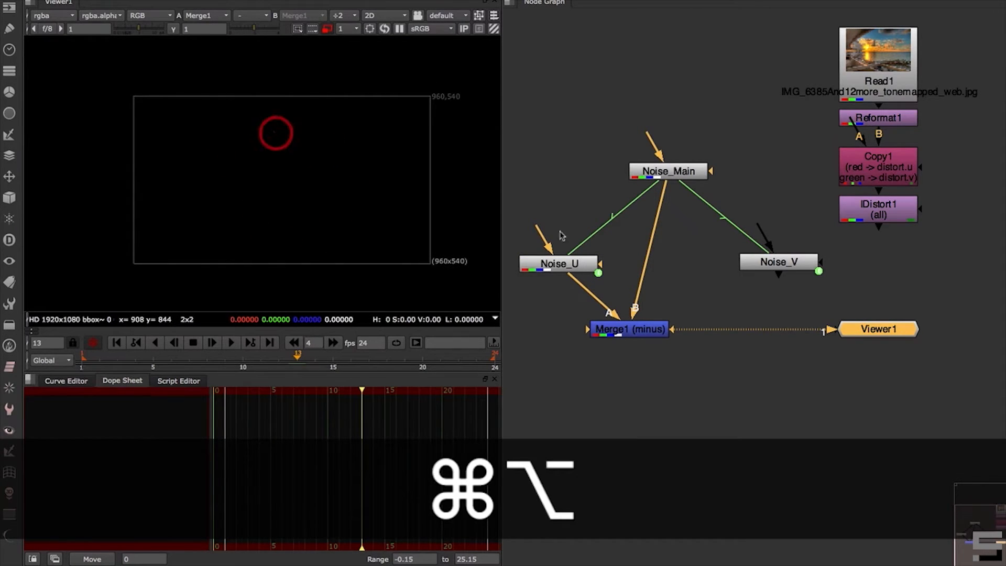
# Sample a small pixel area in Noise_U and compare its values with the same area of Noise_Main
pyautogui.click(557, 263)
pyautogui.press('1')
pyautogui.keyDown('alt'); pyautogui.moveTo(333, 247); pyautogui.dragTo(539, 194, button='middle'); pyautogui.keyUp('alt')
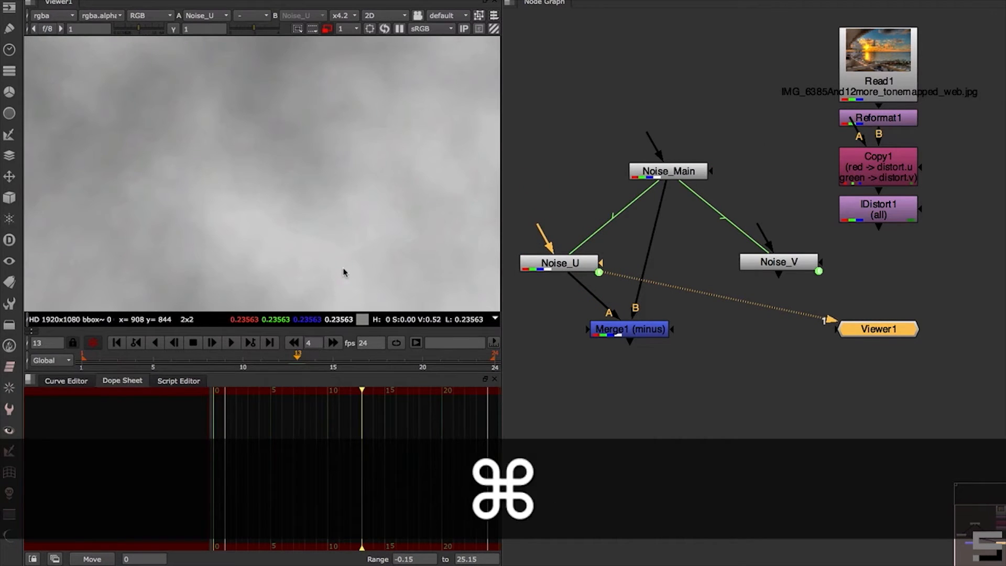
pyautogui.keyDown('shift'); pyautogui.keyDown('super'); pyautogui.moveTo(342, 266); pyautogui.dragTo(351, 274); pyautogui.keyUp('super'); pyautogui.keyUp('shift')
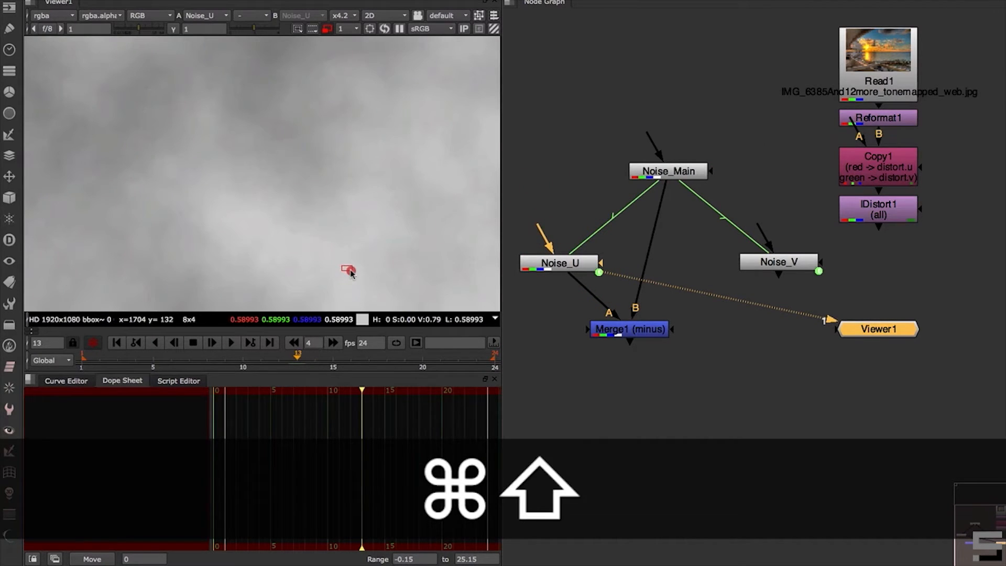
pyautogui.click(671, 177)
pyautogui.press('2')
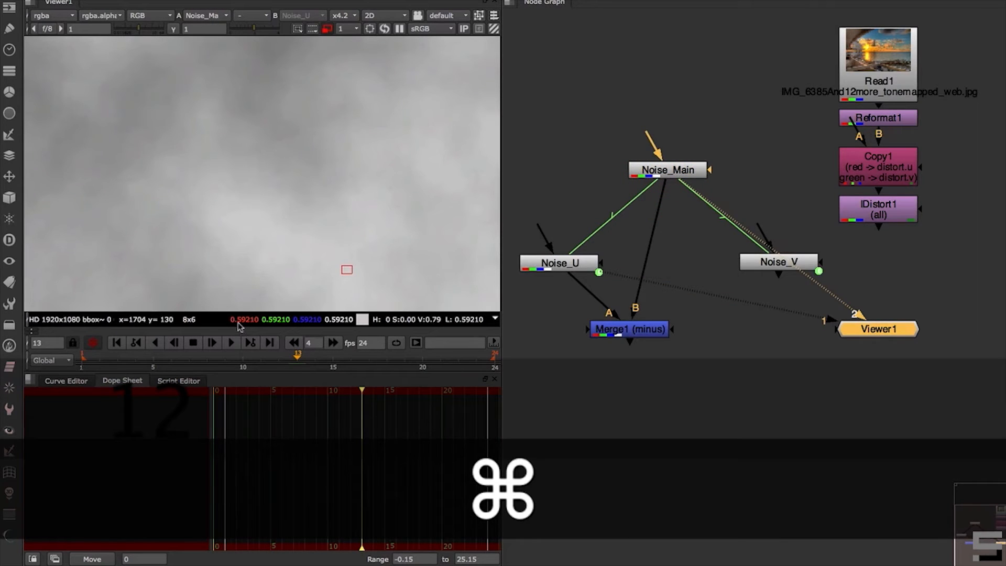
pyautogui.press('1')
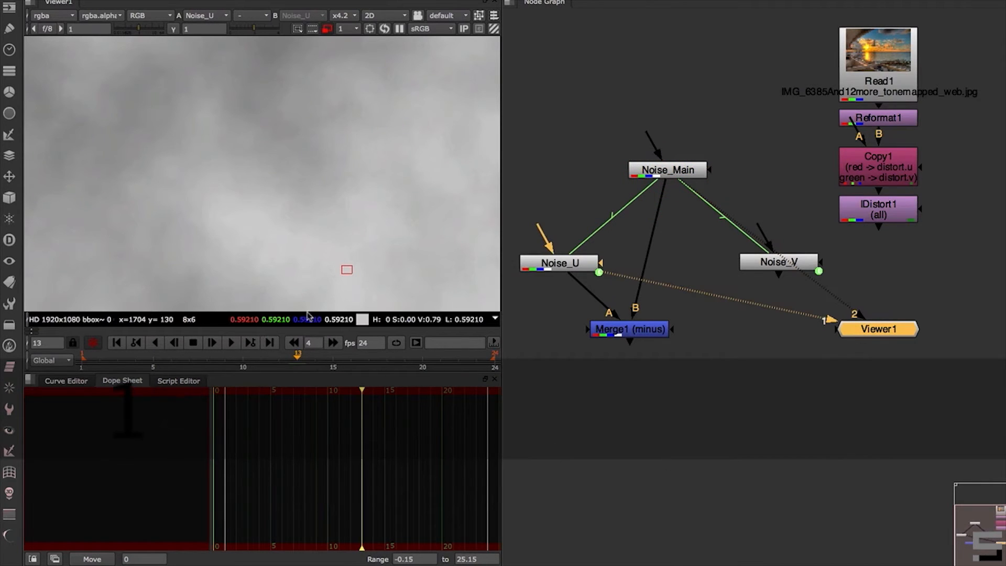
pyautogui.press('2')
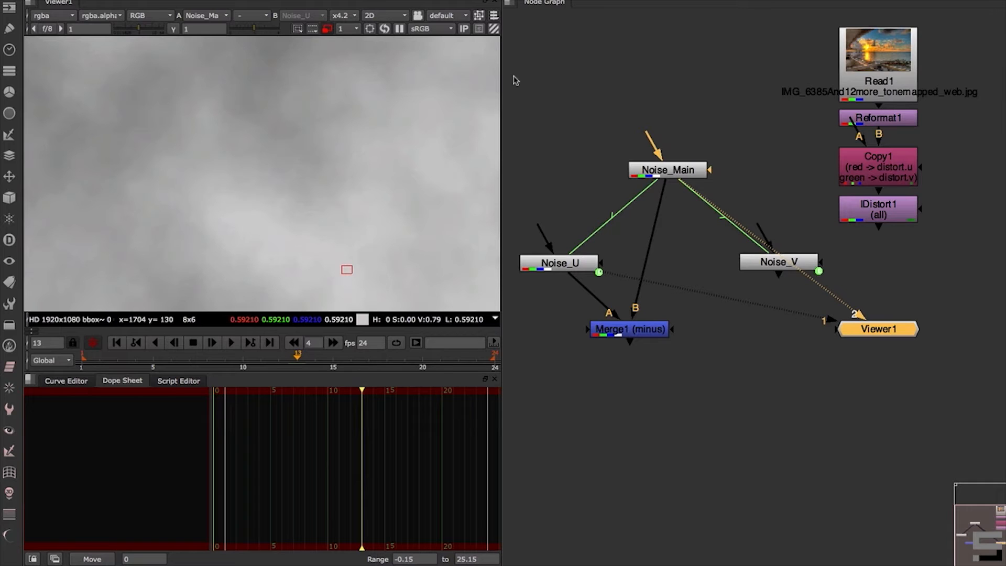
pyautogui.press('f')
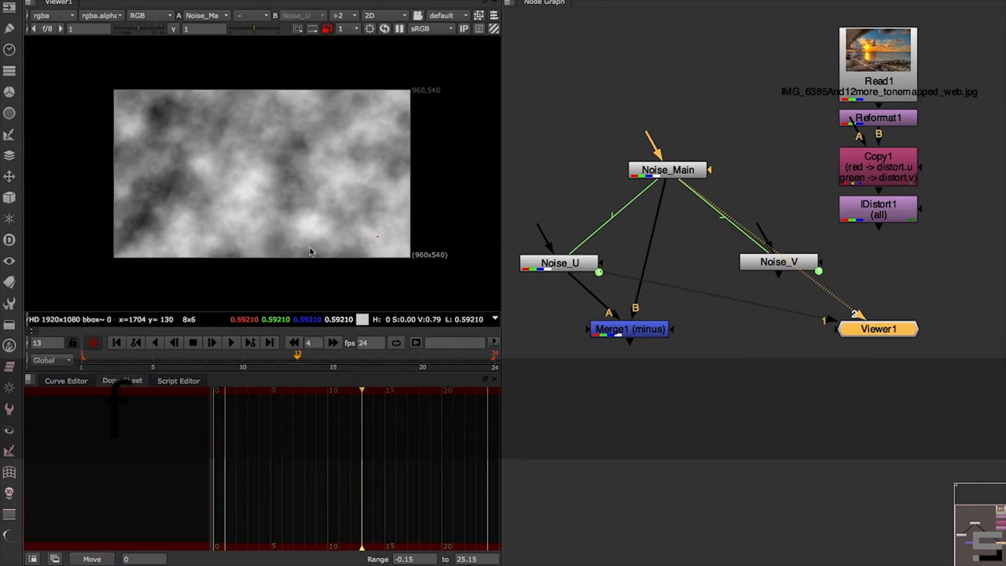
# Insert a Transform node between Noise_U and the Merge and set its x translation to -15
pyautogui.click(537, 303)
pyautogui.press('t')
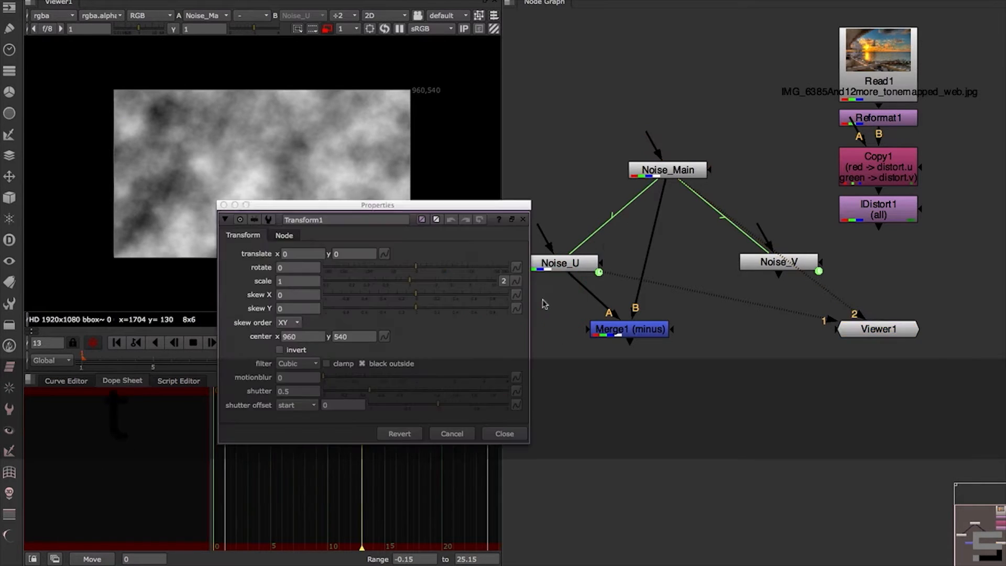
pyautogui.moveTo(481, 207); pyautogui.dragTo(420, 358)
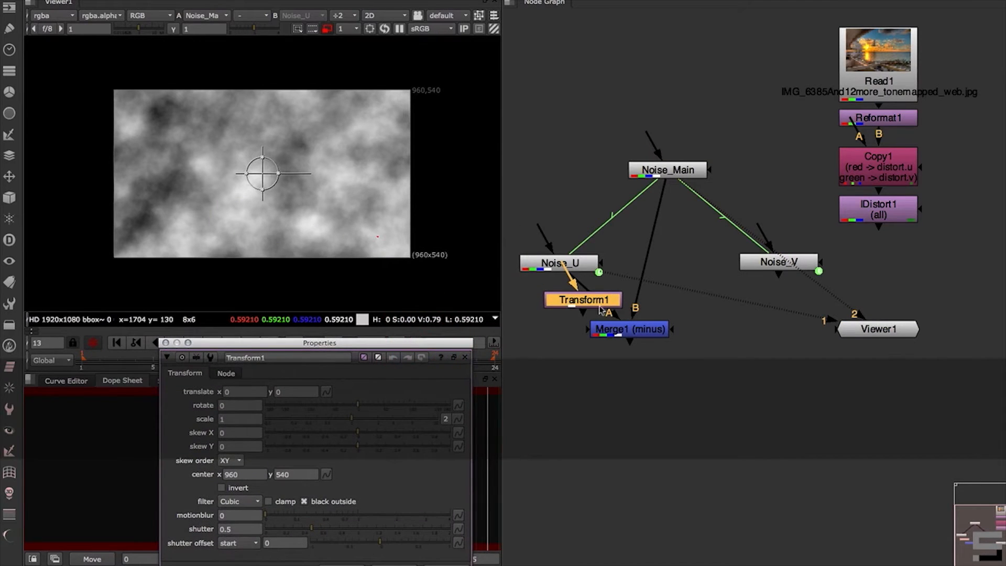
pyautogui.moveTo(588, 300)
pyautogui.mouseDown()
pyautogui.moveTo(554, 305)
pyautogui.moveTo(557, 196)
pyautogui.moveTo(557, 298)
pyautogui.moveTo(581, 289)
pyautogui.mouseUp()
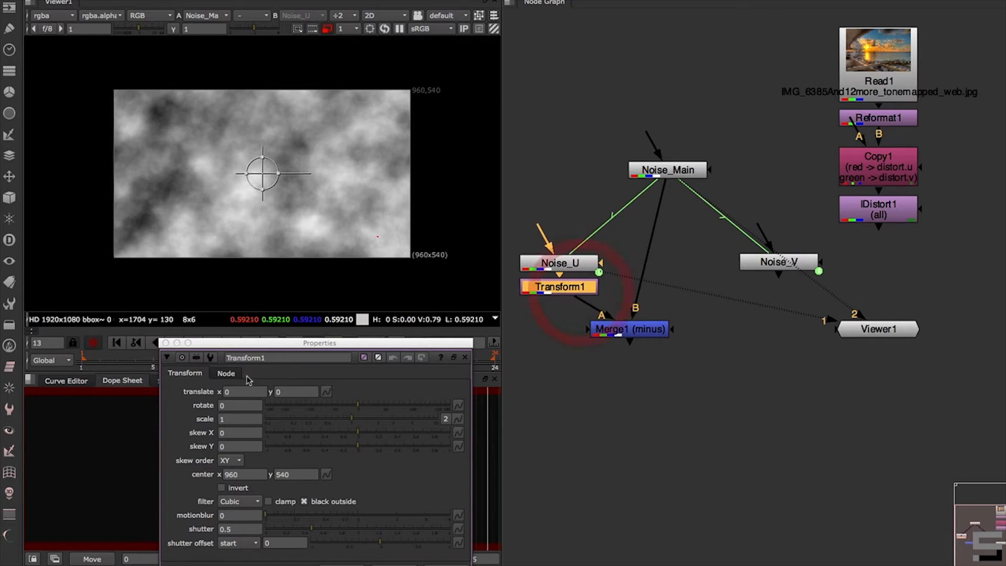
pyautogui.moveTo(237, 392); pyautogui.dragTo(205, 386)
pyautogui.write('-15')
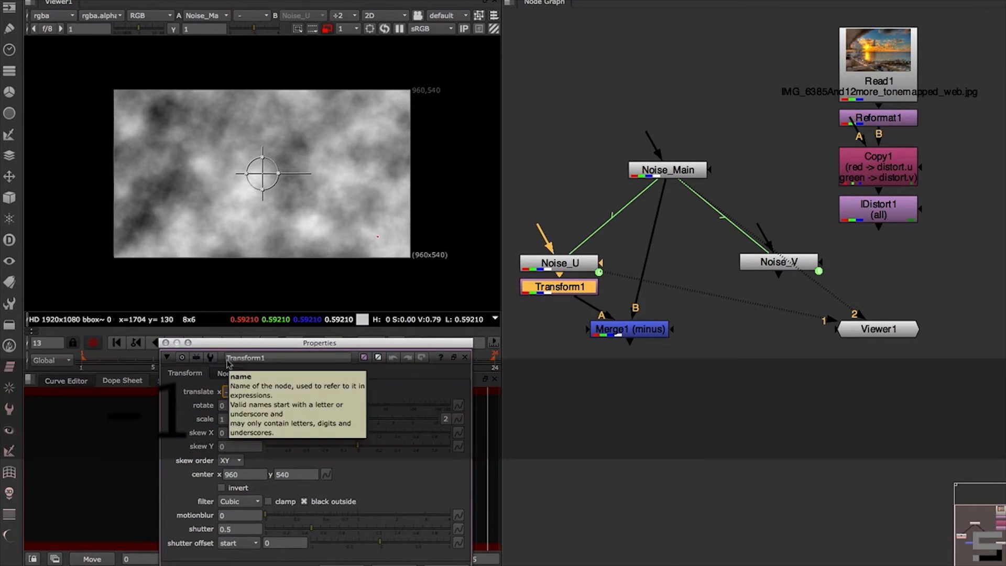
pyautogui.press('Return')
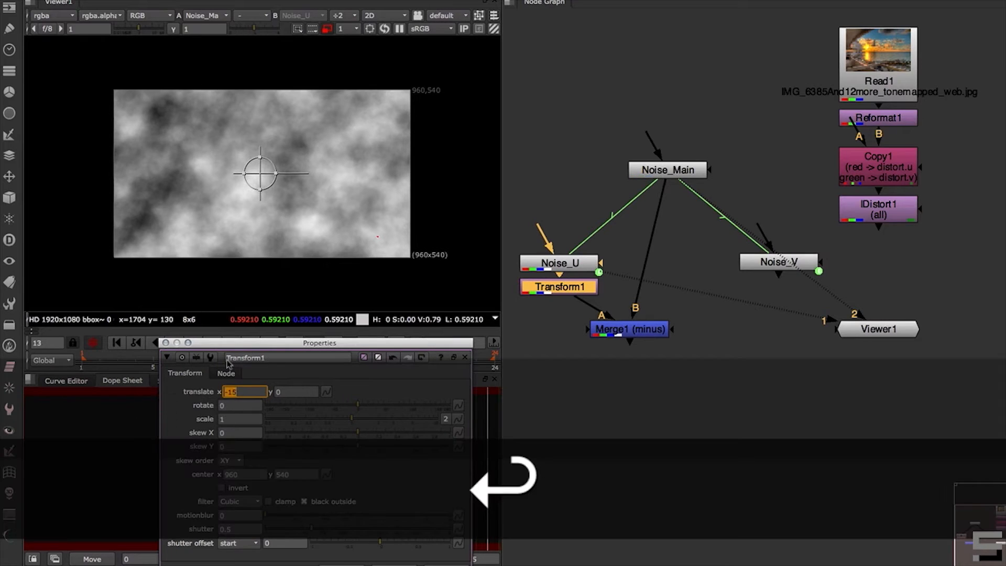
# View the red channel of the minus Merge up close and close the Transform's properties
pyautogui.click(629, 330)
pyautogui.press('1')
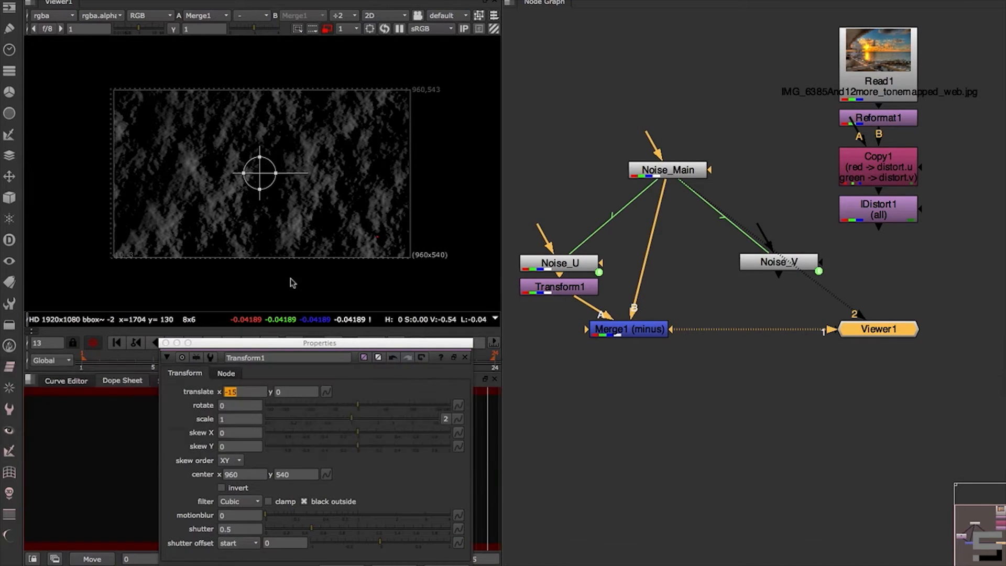
pyautogui.click(290, 281)
pyautogui.press('r')
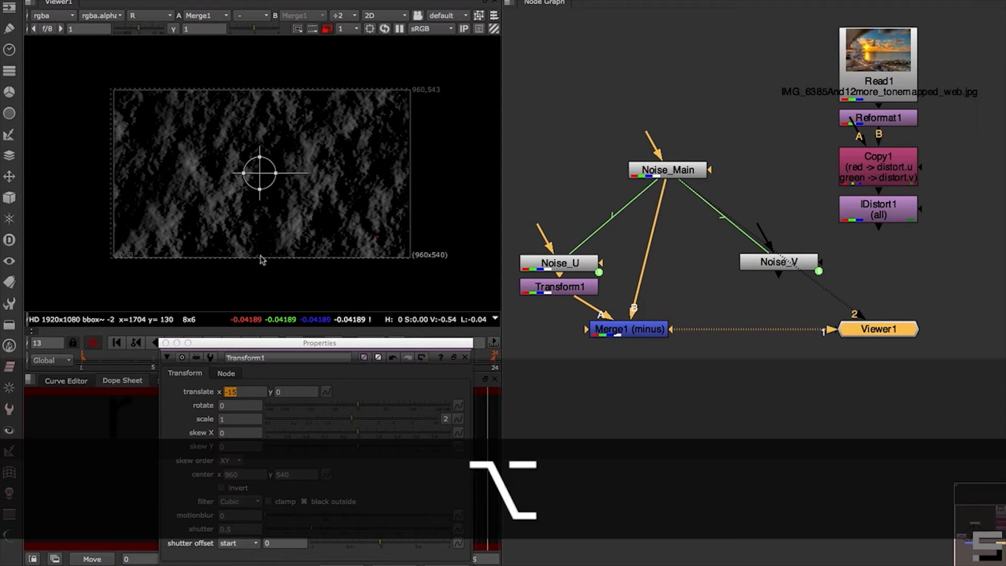
pyautogui.keyDown('alt'); pyautogui.moveTo(273, 197); pyautogui.dragTo(341, 171, button='middle'); pyautogui.keyUp('alt')
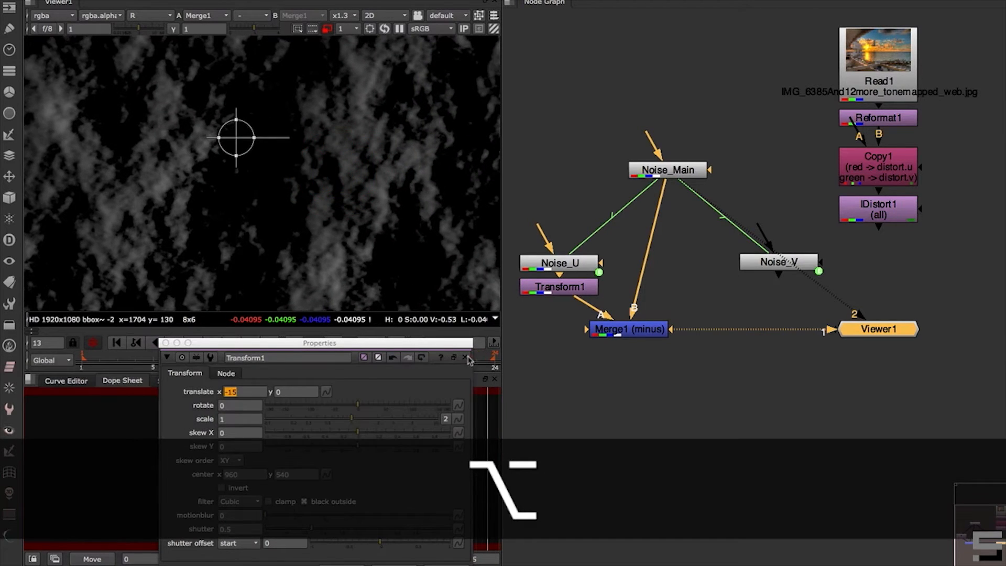
pyautogui.click(466, 358)
pyautogui.keyDown('alt'); pyautogui.moveTo(224, 183); pyautogui.dragTo(253, 158, button='middle'); pyautogui.keyUp('alt')
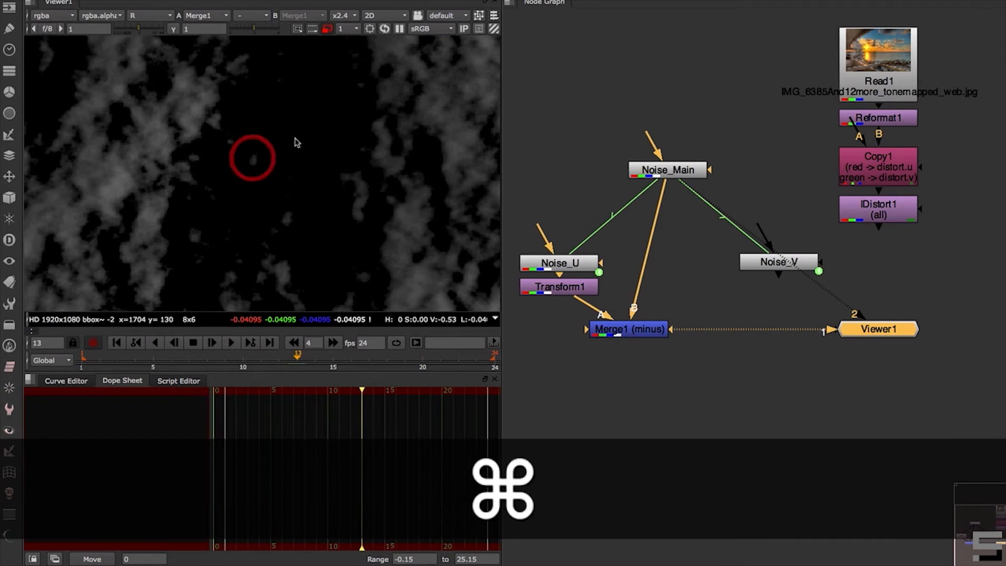
# Sample a dark area of the Merge result, compare it with the Transform output, and return to the full Merge image
pyautogui.keyDown('shift'); pyautogui.keyDown('super'); pyautogui.moveTo(285, 146); pyautogui.dragTo(319, 167); pyautogui.keyUp('super'); pyautogui.keyUp('shift')
pyautogui.keyDown('shift'); pyautogui.keyDown('super'); pyautogui.moveTo(322, 110); pyautogui.dragTo(295, 126); pyautogui.keyUp('super'); pyautogui.keyUp('shift')
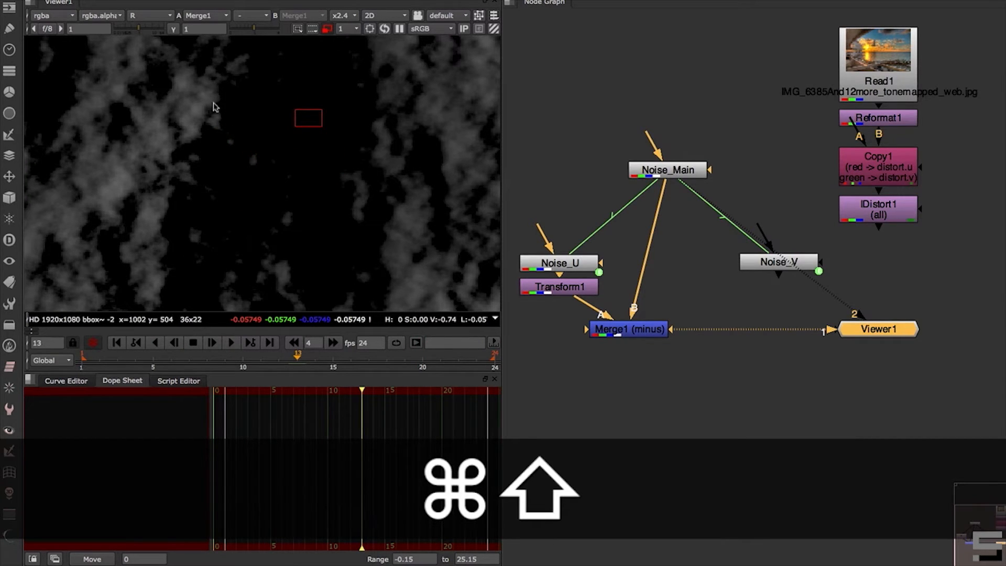
pyautogui.click(559, 287)
pyautogui.press('1')
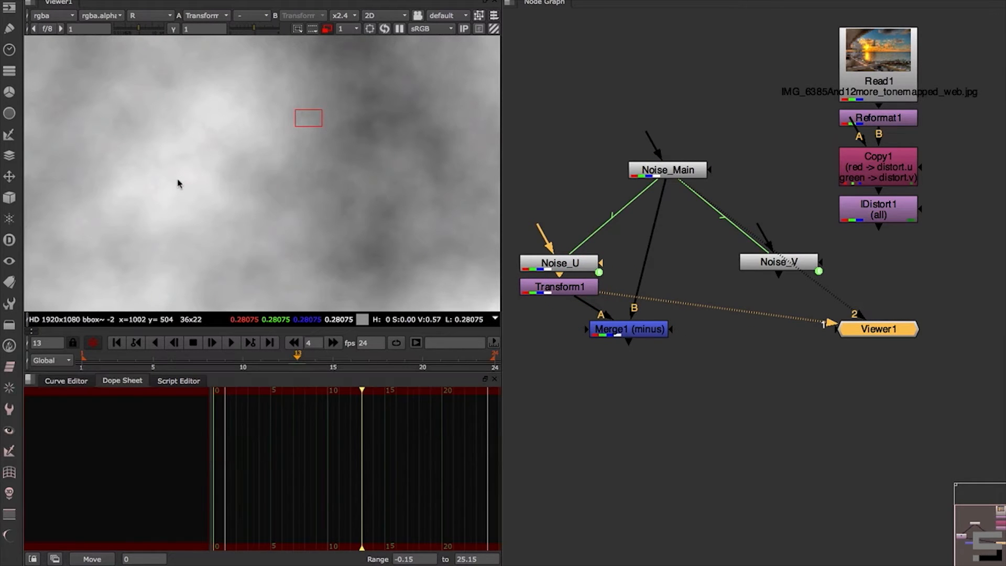
pyautogui.moveTo(629, 330); pyautogui.dragTo(652, 329)
pyautogui.press('1')
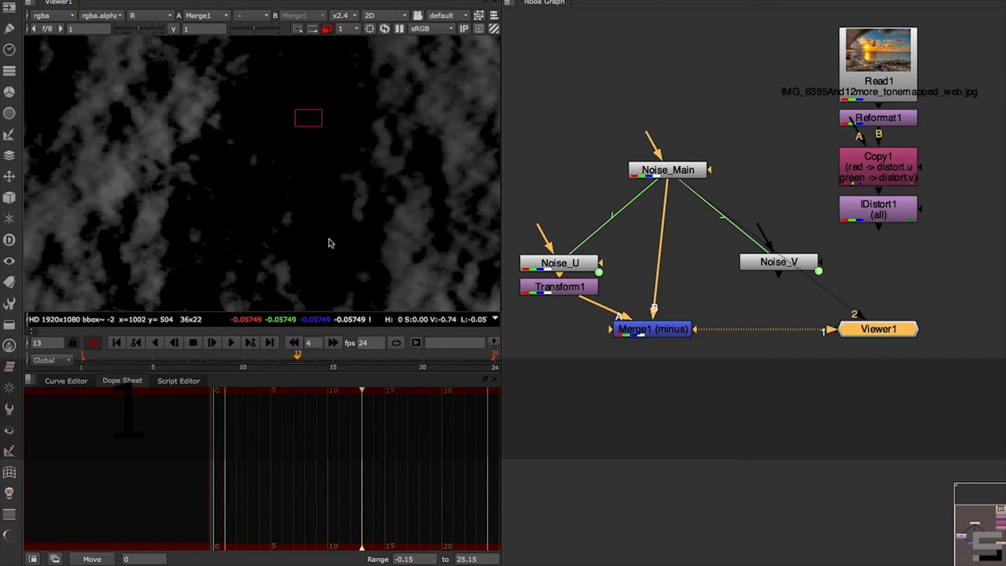
pyautogui.click(346, 237)
pyautogui.press('f')
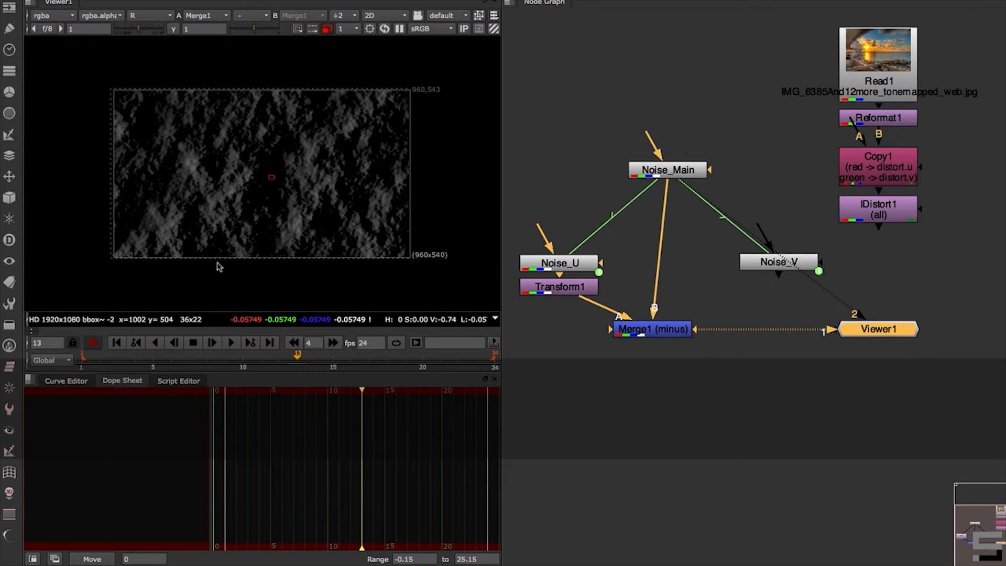
# Set the horizontal translate of Transform1 to -100
pyautogui.keyDown('super'); pyautogui.rightClick(277, 197); pyautogui.keyUp('super')
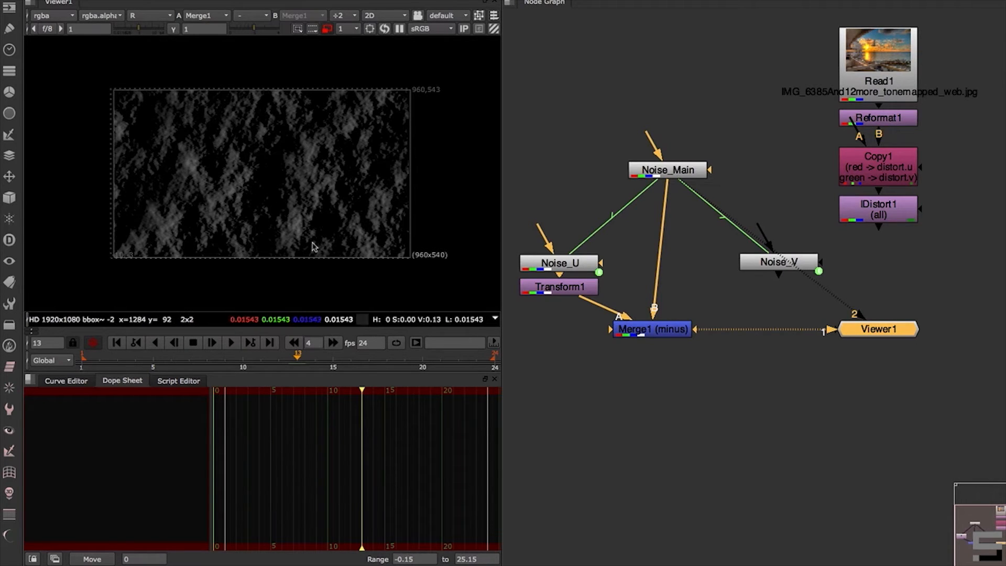
pyautogui.click(582, 290)
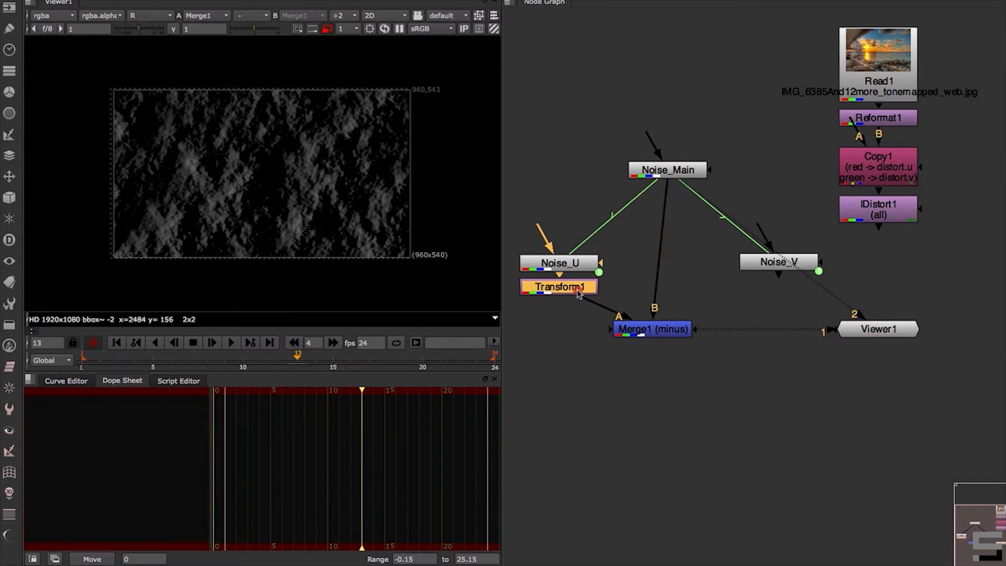
pyautogui.doubleClick(547, 286)
pyautogui.doubleClick(249, 375)
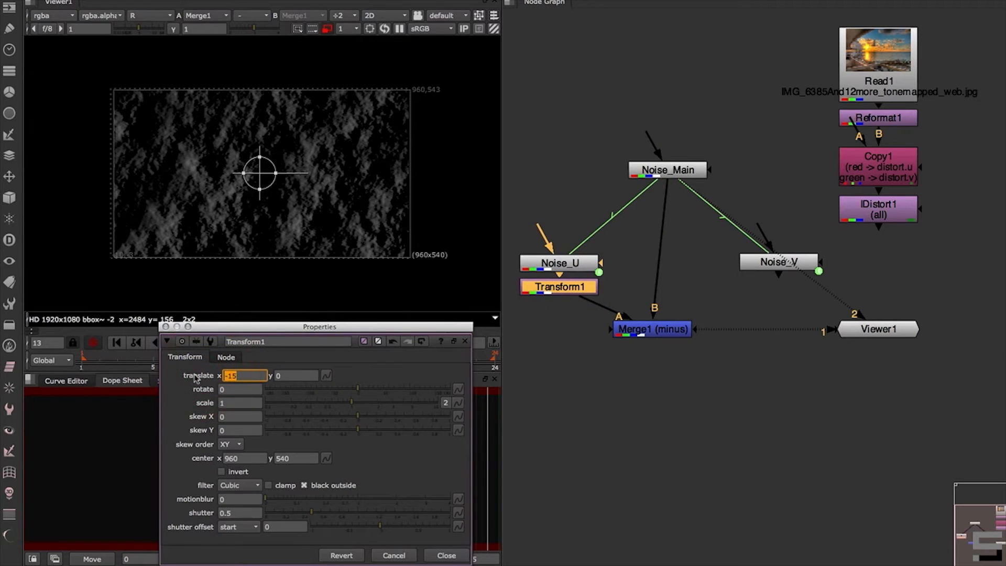
pyautogui.write('-100')
pyautogui.press('Return')
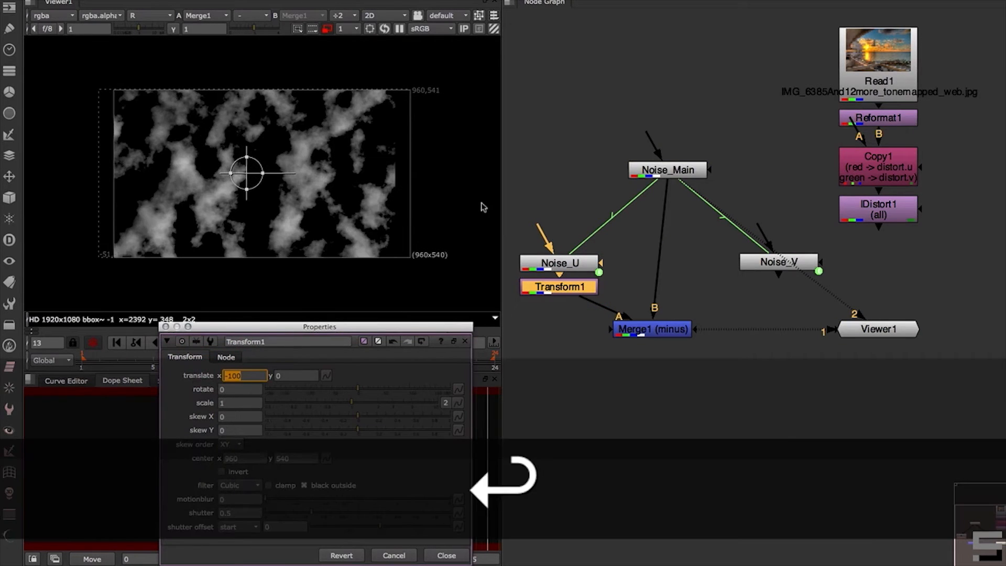
pyautogui.click(445, 556)
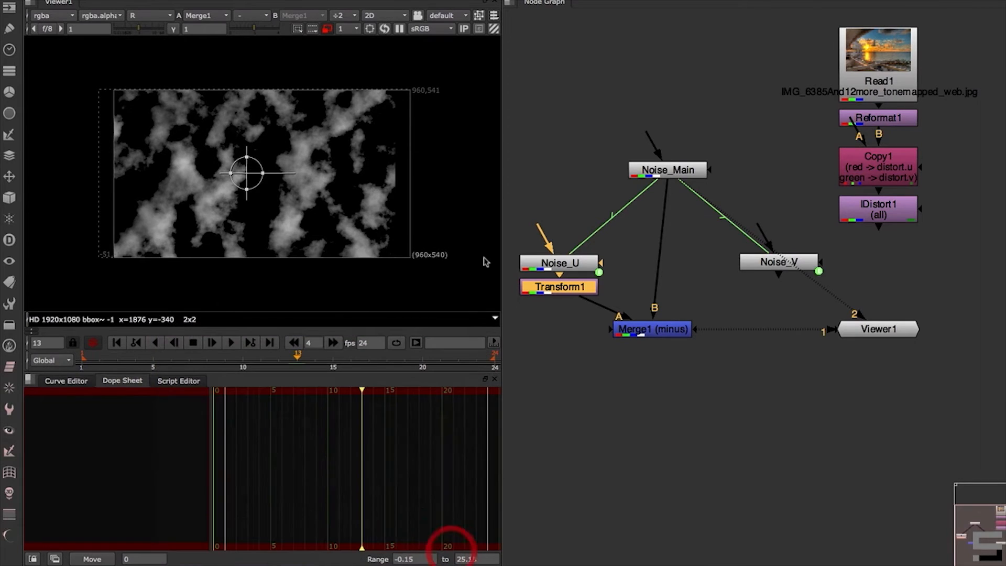
# Turn off the black outside option on Transform1 so its shifted noise fills the frame edge
pyautogui.keyDown('alt'); pyautogui.moveTo(414, 168); pyautogui.dragTo(491, 130, button='middle'); pyautogui.keyUp('alt')
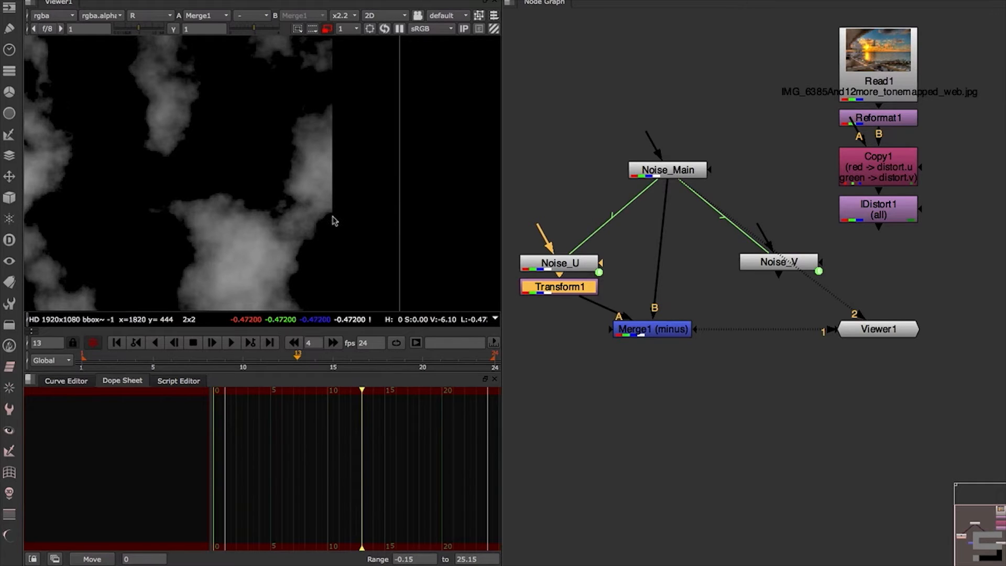
pyautogui.keyDown('alt'); pyautogui.moveTo(351, 192); pyautogui.dragTo(380, 177, button='middle'); pyautogui.keyUp('alt')
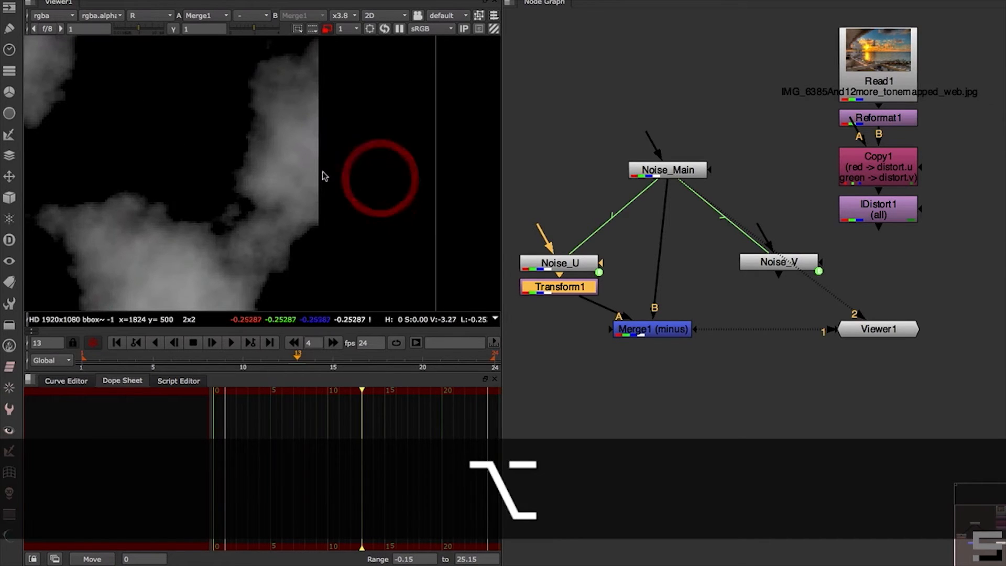
pyautogui.moveTo(324, 178); pyautogui.dragTo(431, 184)
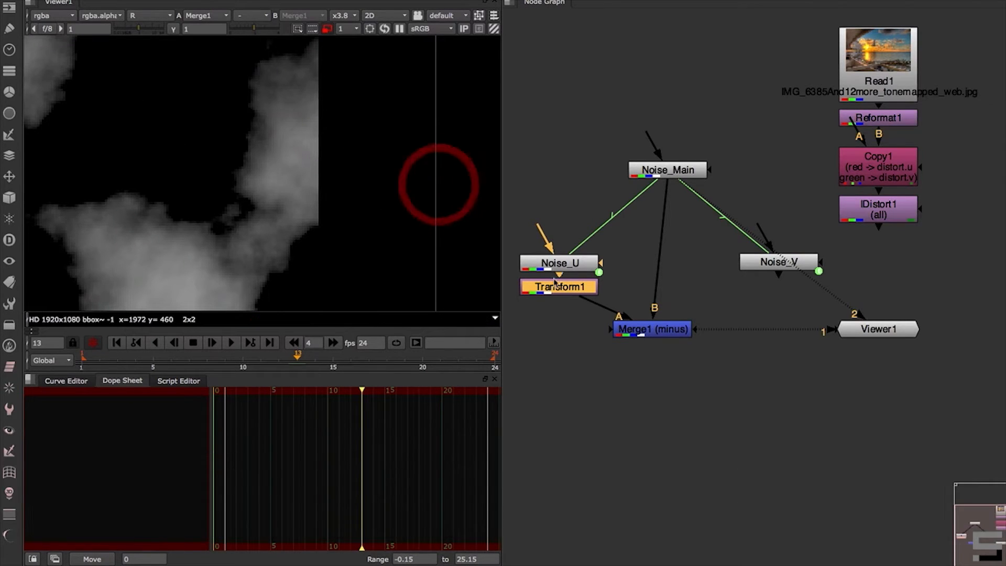
pyautogui.click(567, 288)
pyautogui.doubleClick(567, 287)
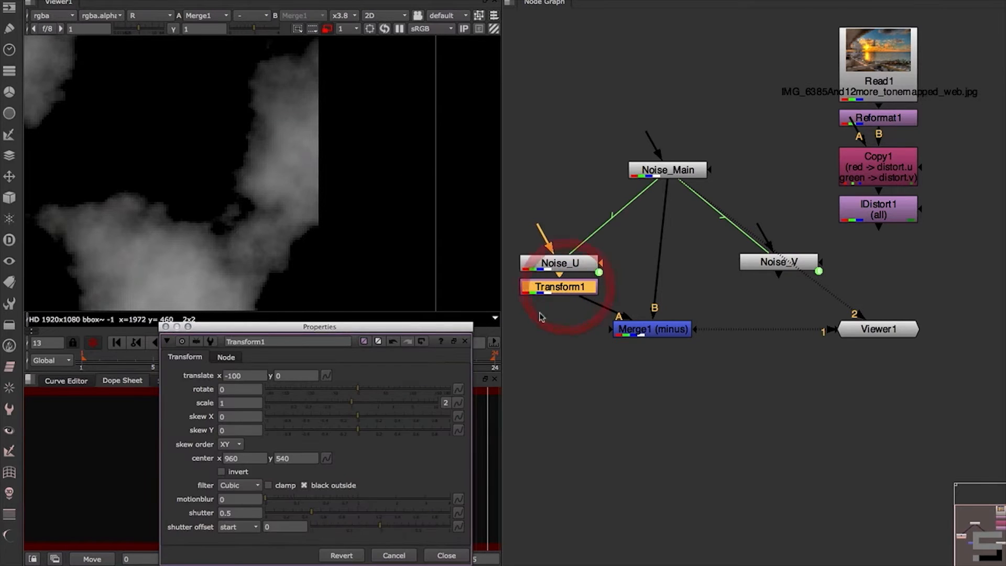
pyautogui.click(304, 485)
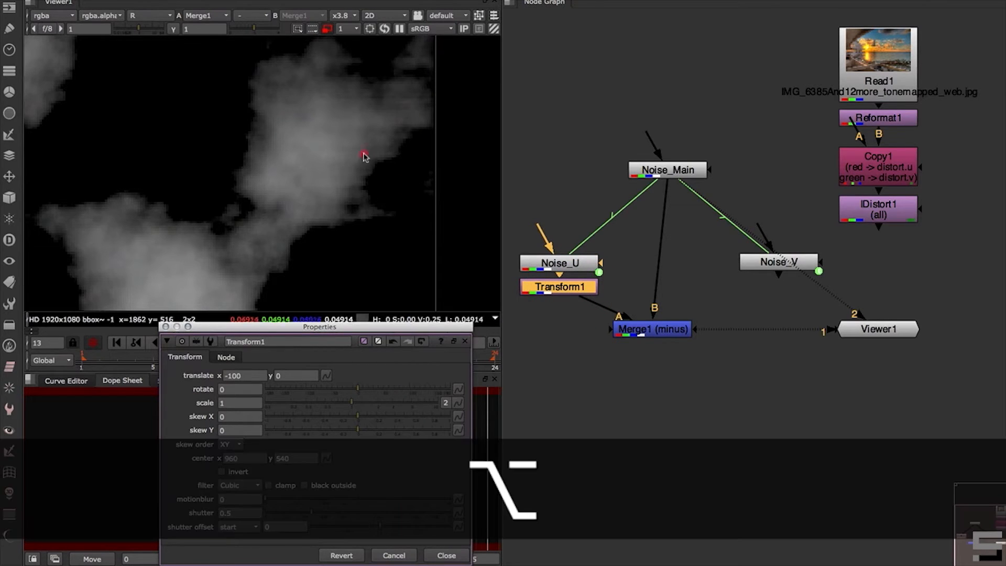
pyautogui.keyDown('alt'); pyautogui.moveTo(365, 156); pyautogui.dragTo(286, 202, button='middle'); pyautogui.keyUp('alt')
pyautogui.keyDown('alt'); pyautogui.moveTo(307, 167); pyautogui.dragTo(342, 174); pyautogui.keyUp('alt')
pyautogui.keyDown('alt'); pyautogui.moveTo(342, 174); pyautogui.dragTo(404, 164, button='middle'); pyautogui.keyUp('alt')
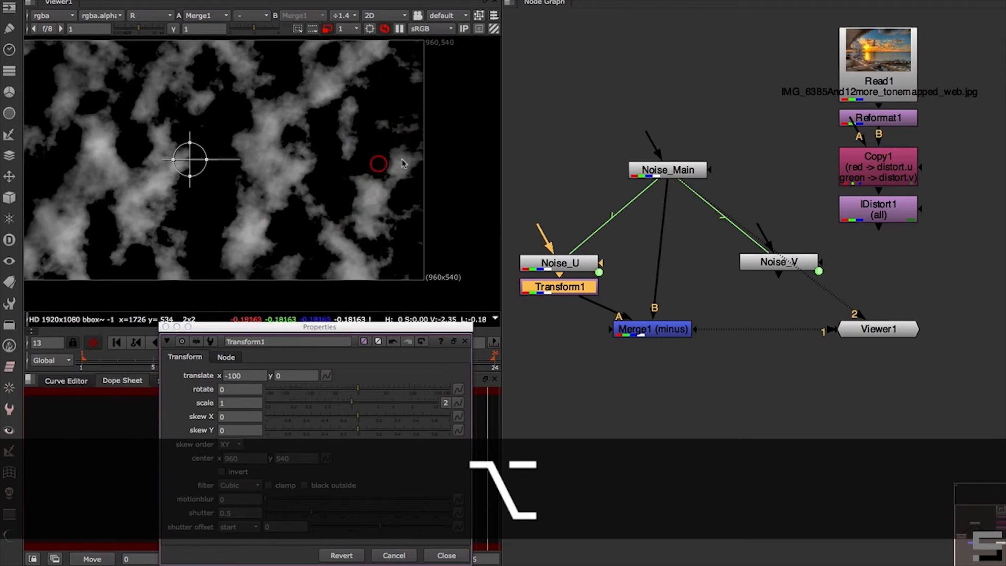
pyautogui.keyDown('alt'); pyautogui.moveTo(365, 184); pyautogui.dragTo(384, 191); pyautogui.keyUp('alt')
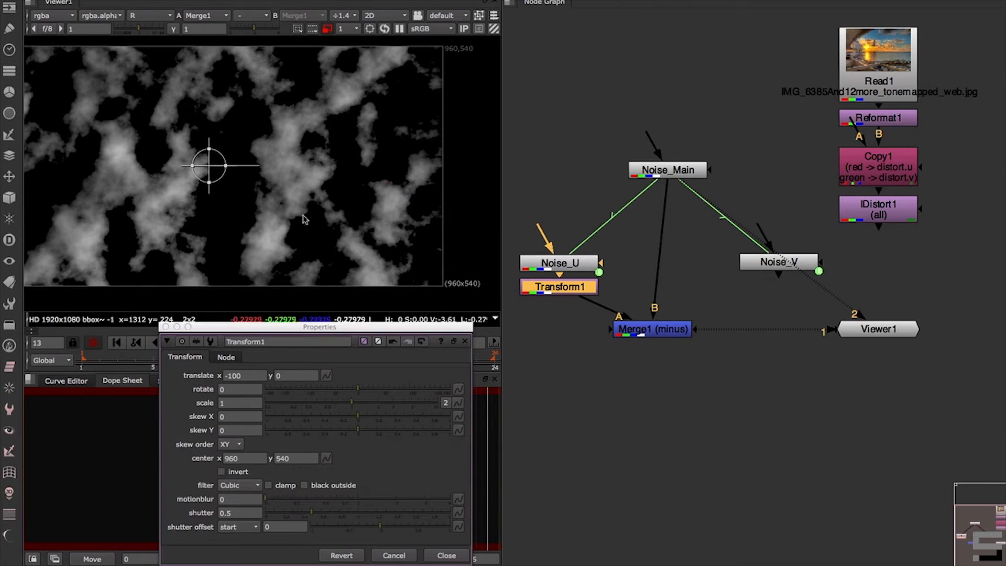
# Play back the merged noise to check the image edge, stop playback, and close Transform1's properties
pyautogui.moveTo(231, 326); pyautogui.dragTo(184, 401)
pyautogui.click(230, 342)
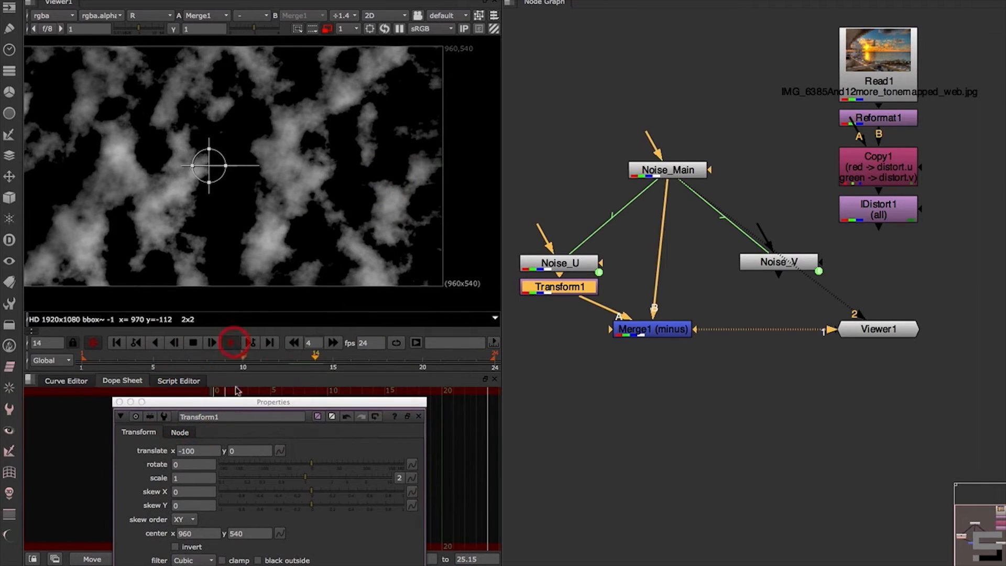
pyautogui.click(195, 345)
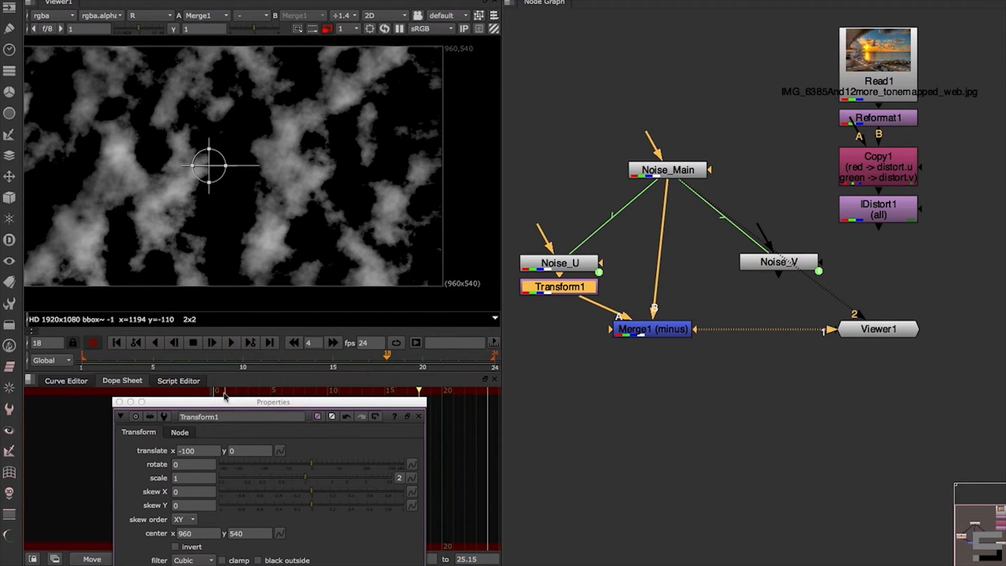
pyautogui.moveTo(225, 401); pyautogui.dragTo(224, 208)
pyautogui.click(404, 442)
# Delete the Transform1 node between Noise_U and Merge1
pyautogui.click(558, 320)
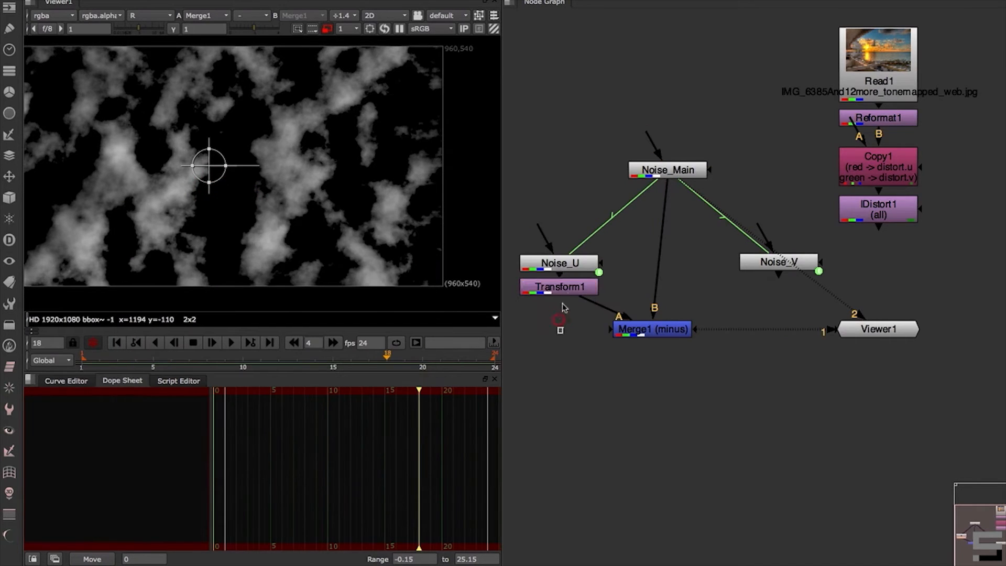
pyautogui.click(560, 288)
pyautogui.press('Delete')
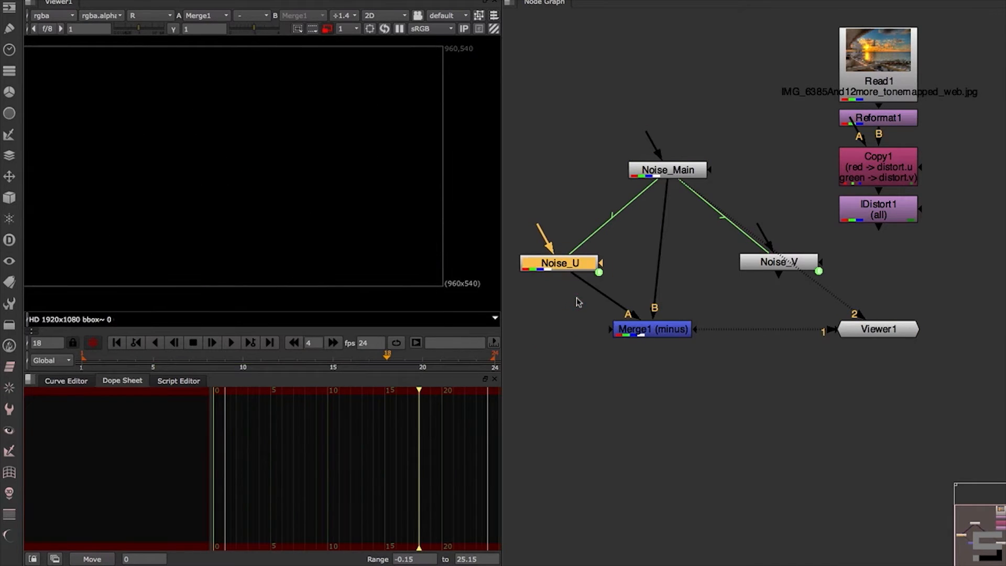
# Set the tile color of the Noise_U node to red
pyautogui.moveTo(566, 267); pyautogui.dragTo(572, 267)
pyautogui.doubleClick(572, 267)
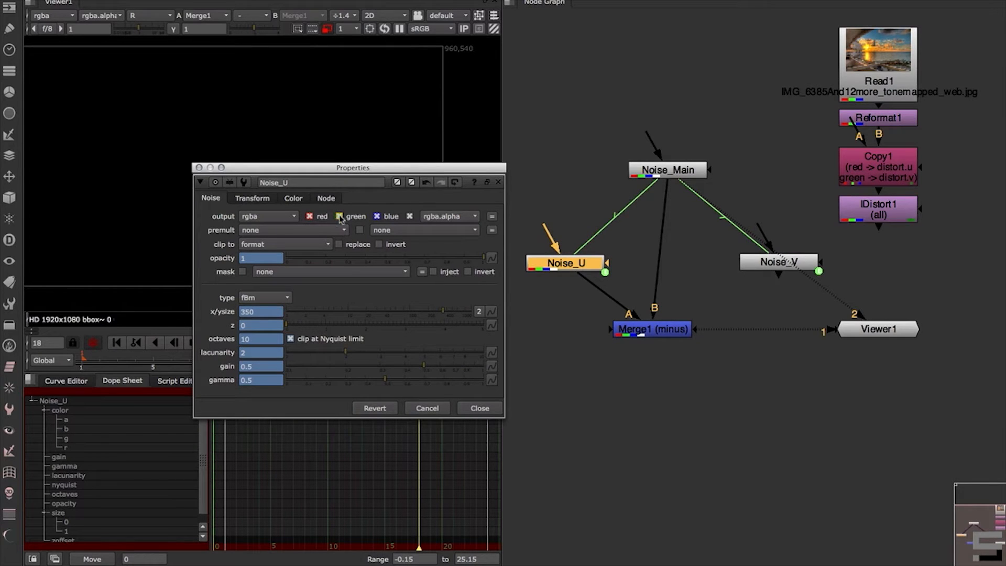
pyautogui.click(397, 181)
pyautogui.moveTo(313, 479); pyautogui.dragTo(337, 464)
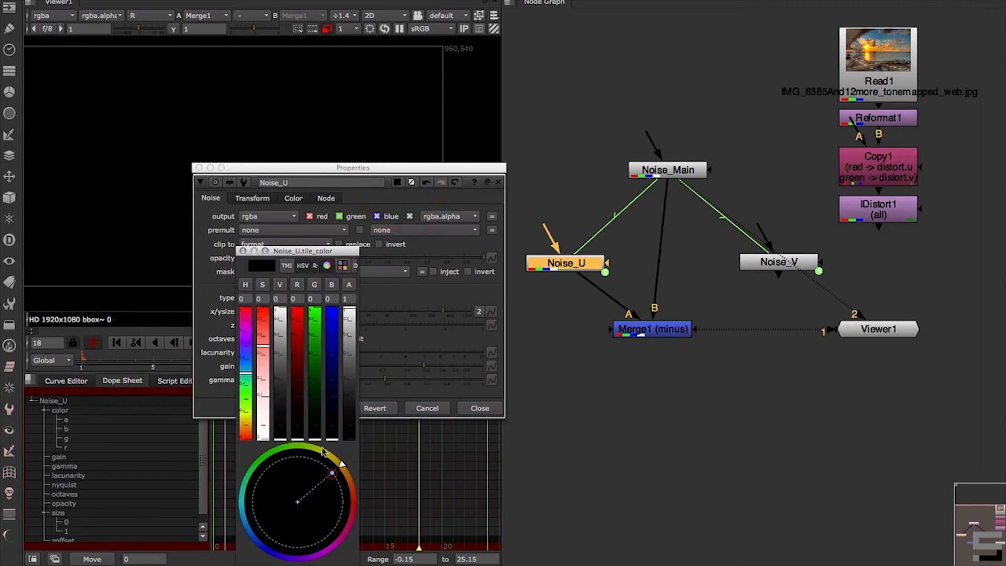
pyautogui.moveTo(281, 358); pyautogui.dragTo(265, 312)
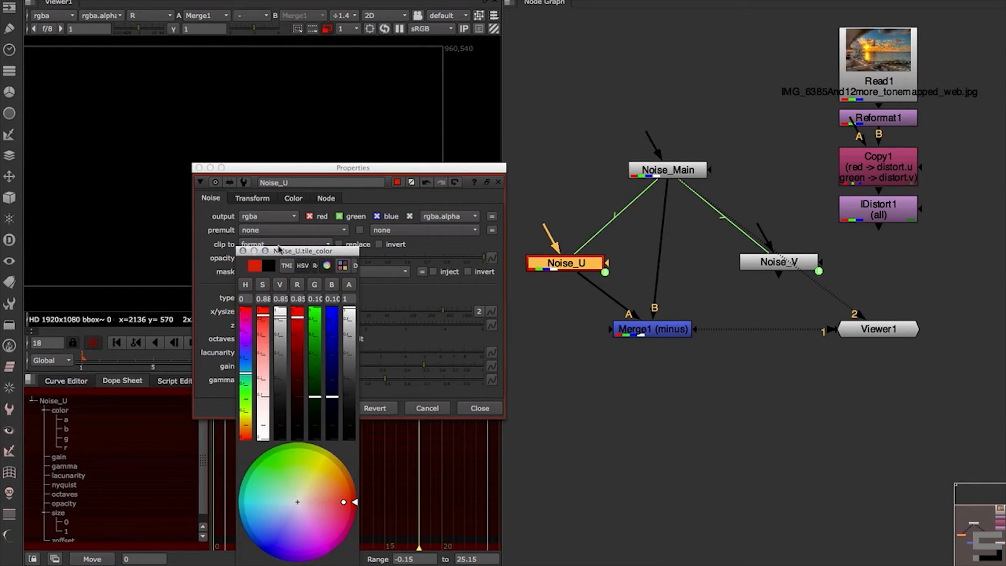
pyautogui.click(243, 251)
pyautogui.click(490, 408)
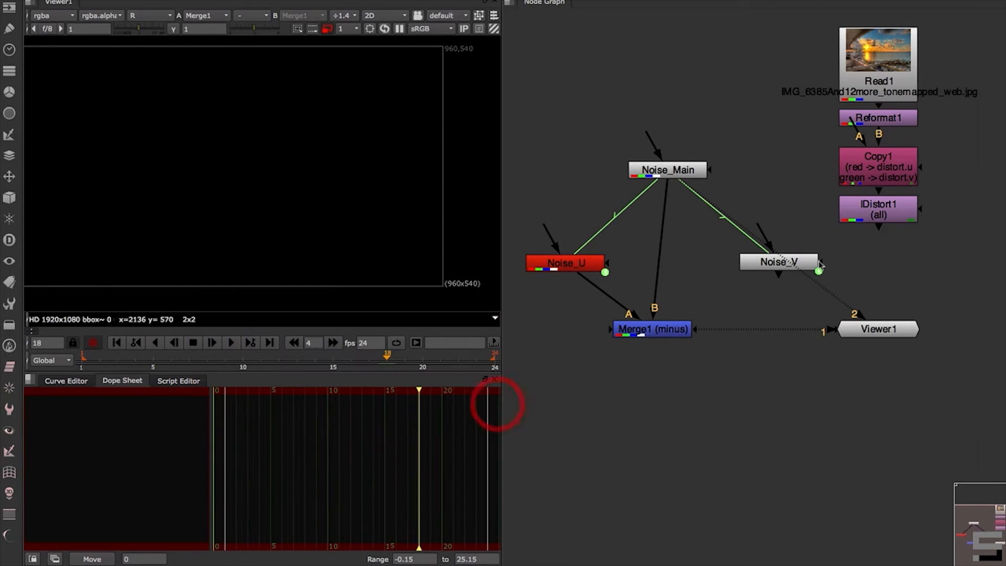
# Set the tile color of the Noise_V node to green and shift it slightly closer to Noise_Main
pyautogui.click(794, 263)
pyautogui.moveTo(794, 267); pyautogui.dragTo(770, 264)
pyautogui.doubleClick(770, 265)
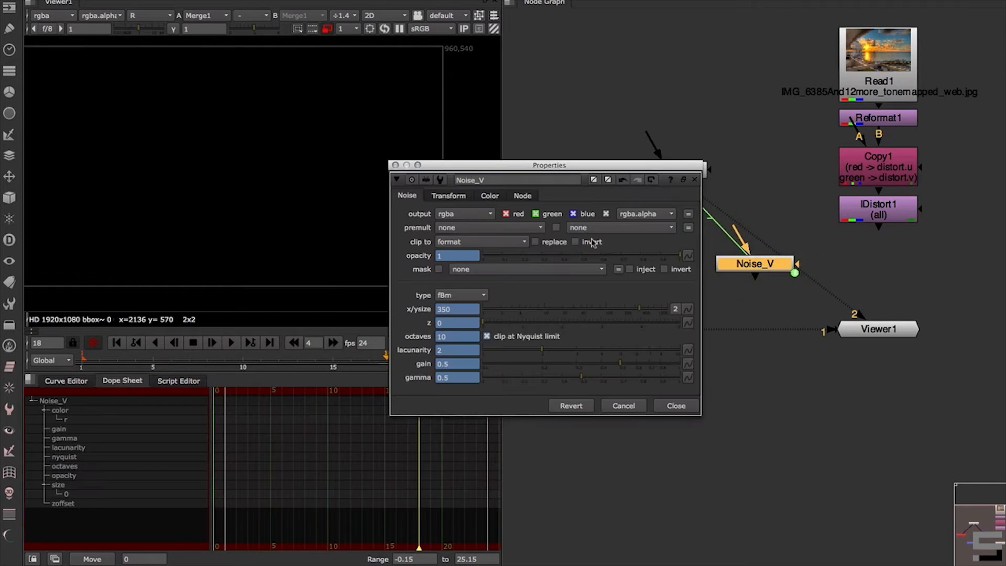
pyautogui.click(601, 181)
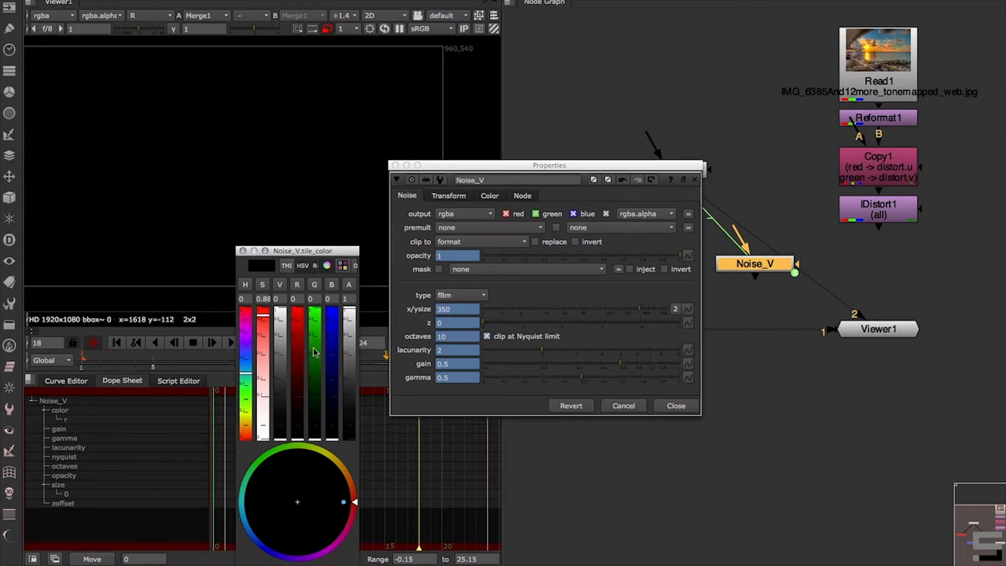
pyautogui.click(270, 454)
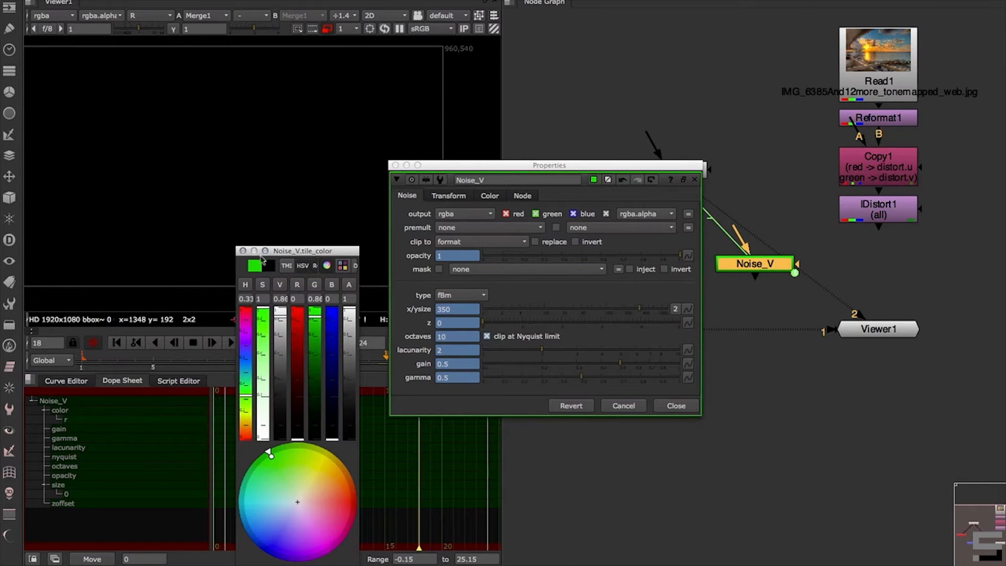
pyautogui.click(242, 252)
pyautogui.click(690, 408)
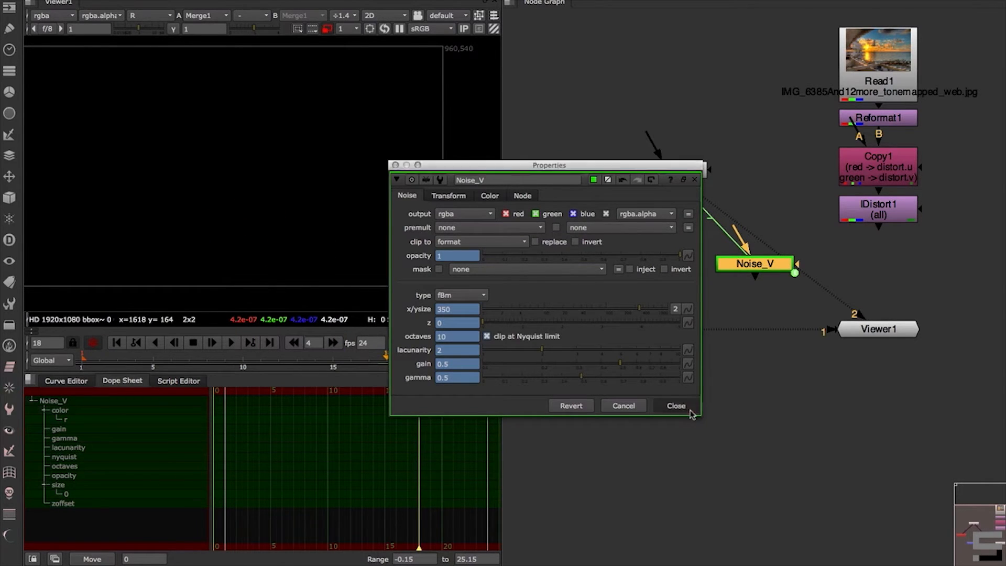
pyautogui.click(759, 405)
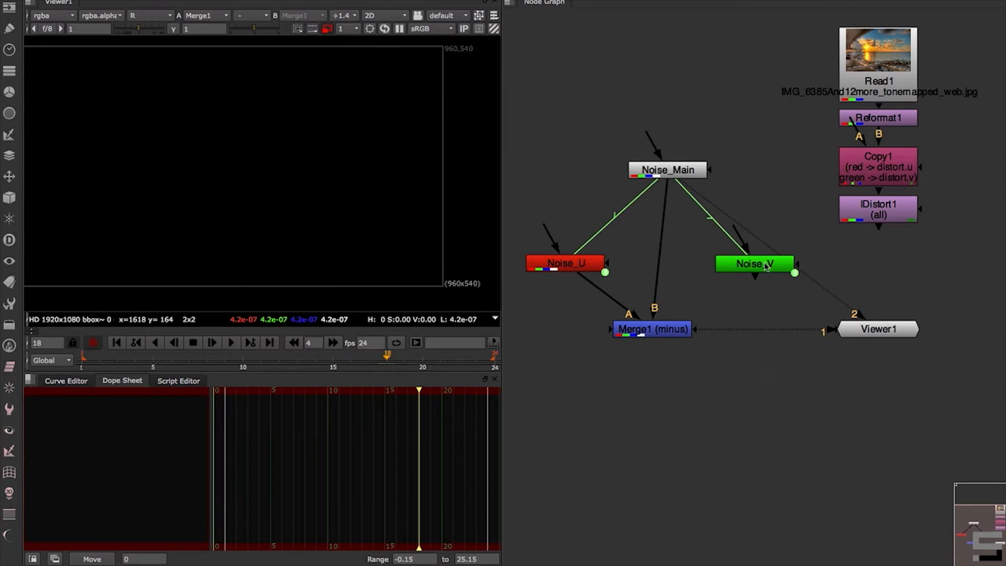
pyautogui.moveTo(767, 266); pyautogui.dragTo(769, 264)
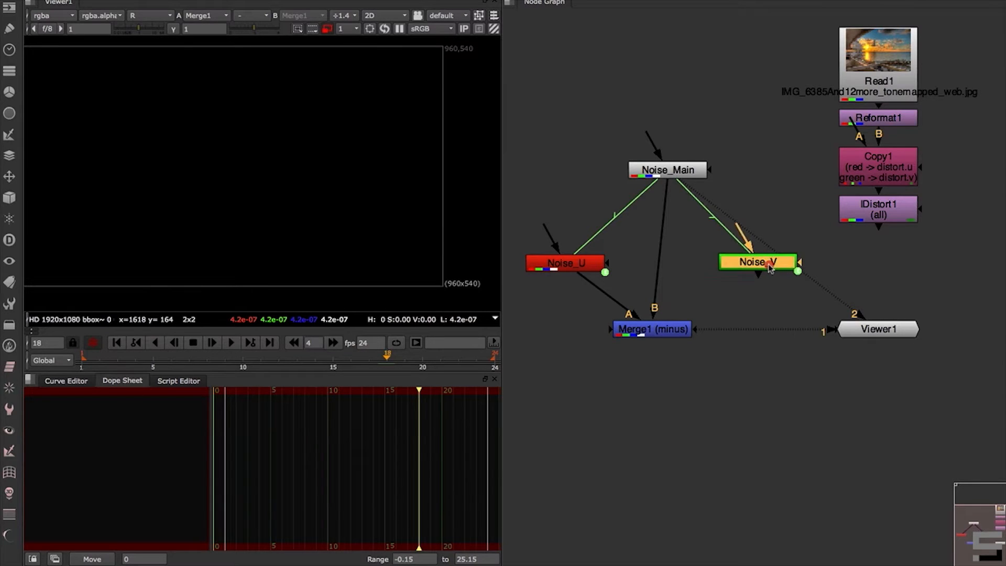
# Turn on hide input for the red Noise_U node
pyautogui.doubleClick(571, 266)
pyautogui.click(327, 200)
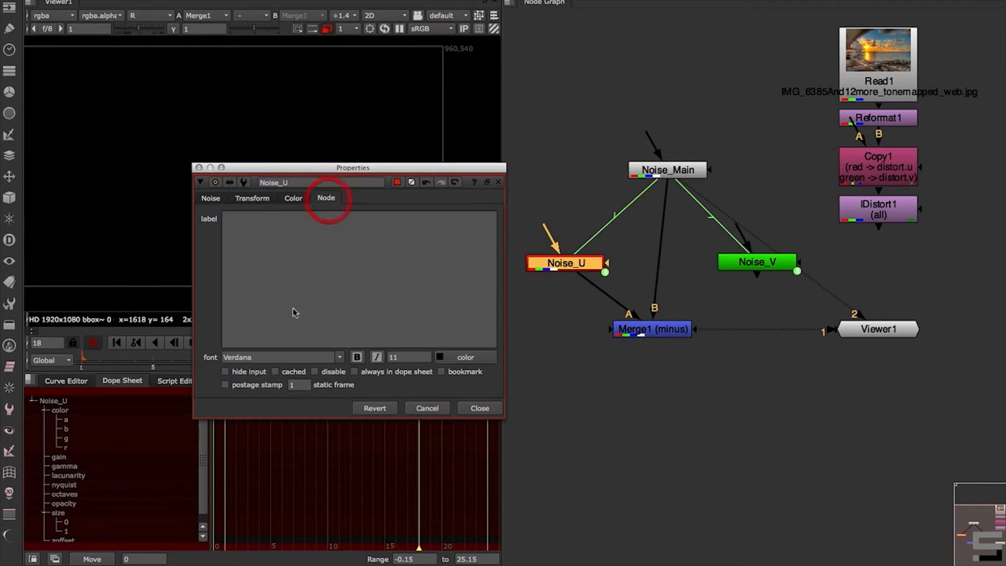
pyautogui.click(264, 375)
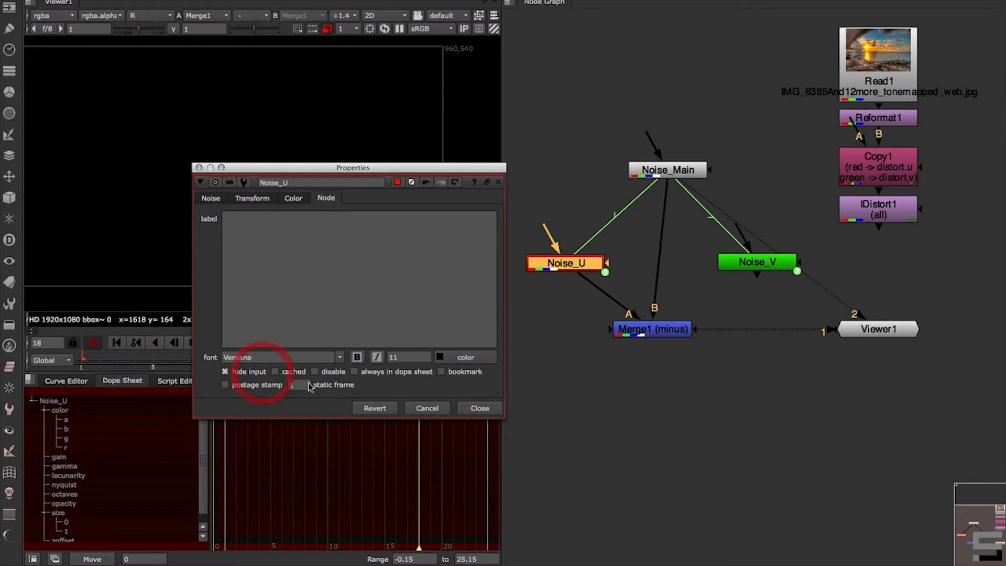
pyautogui.click(479, 408)
pyautogui.click(552, 314)
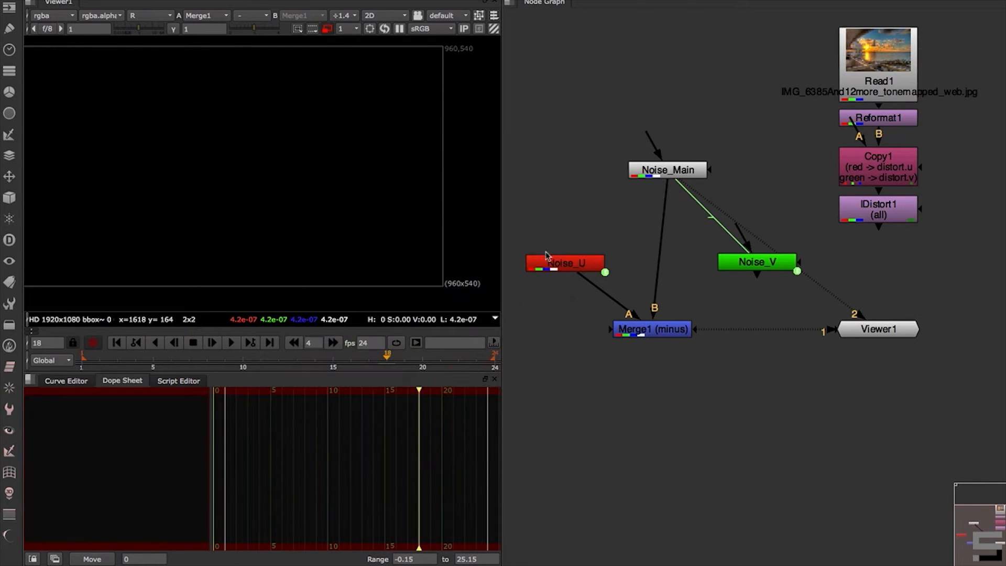
# Turn on hide input for the green Noise_V node
pyautogui.doubleClick(769, 268)
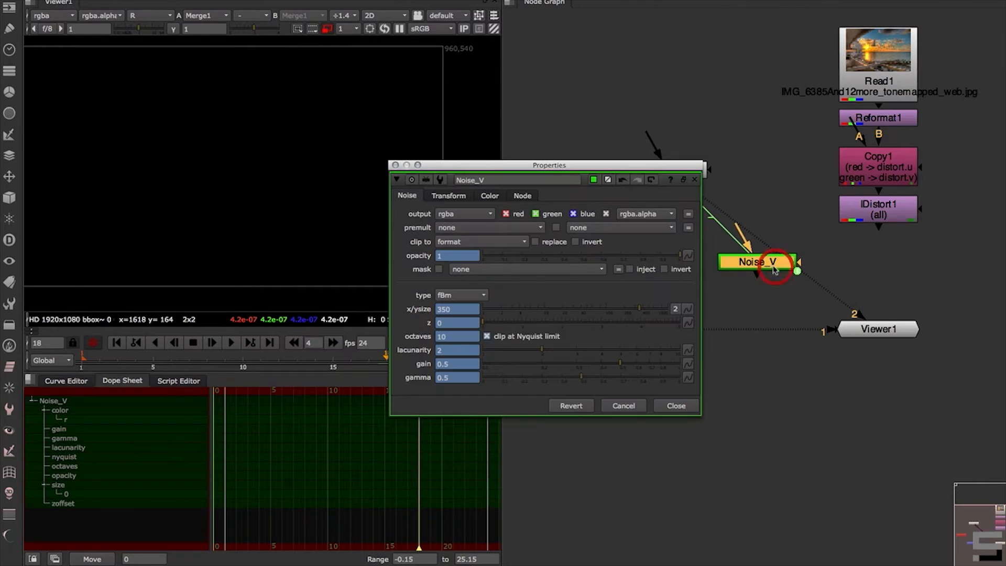
pyautogui.click(522, 196)
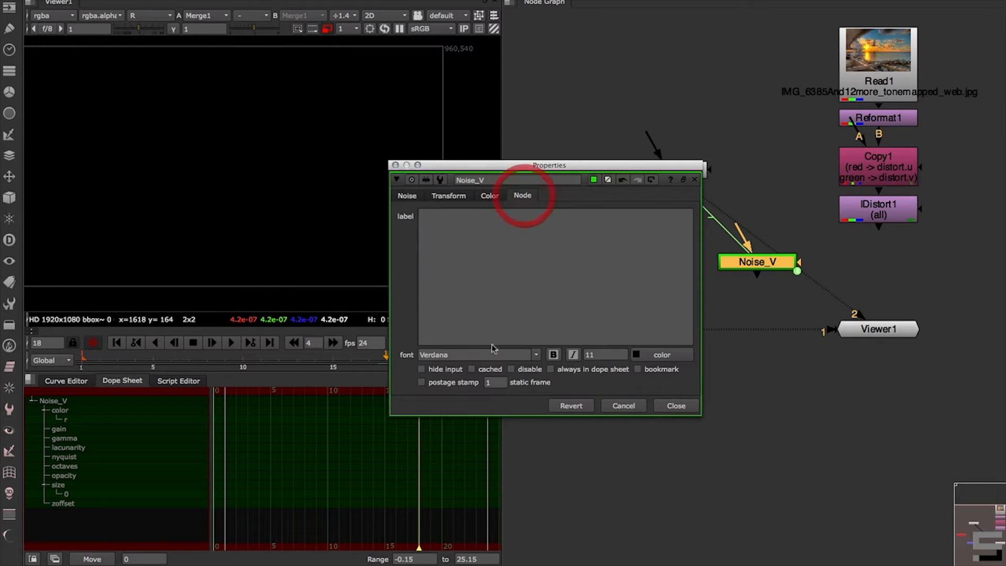
pyautogui.click(451, 370)
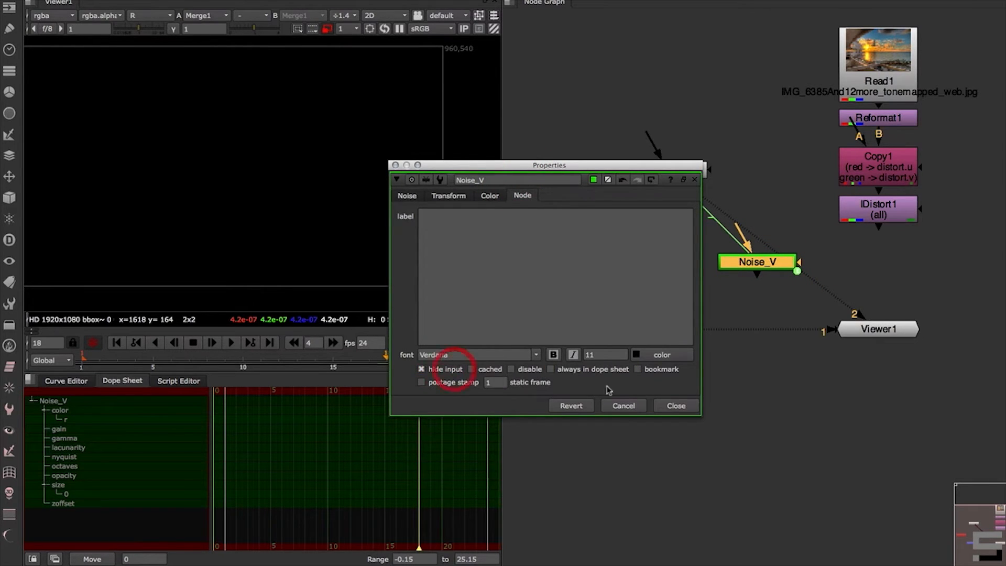
pyautogui.click(676, 406)
pyautogui.click(713, 417)
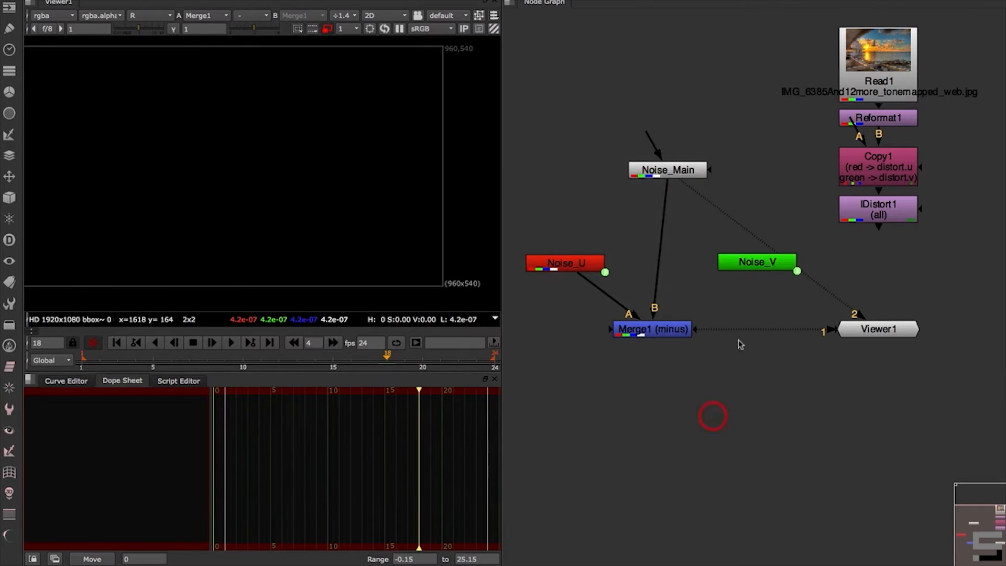
# Turn on hide input for the Noise_Main node and align it directly above Merge1
pyautogui.doubleClick(674, 174)
pyautogui.click(642, 199)
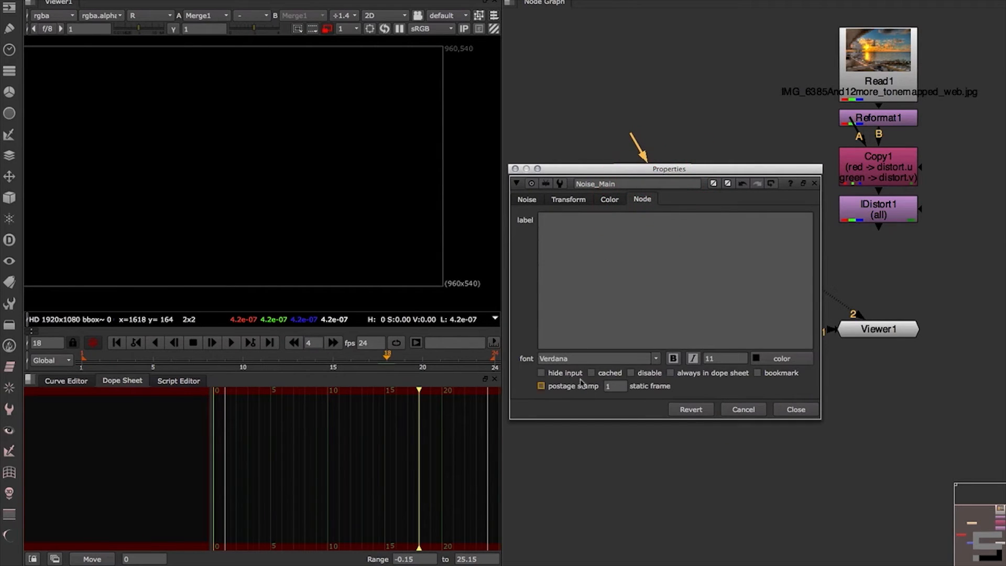
pyautogui.click(796, 409)
pyautogui.click(667, 240)
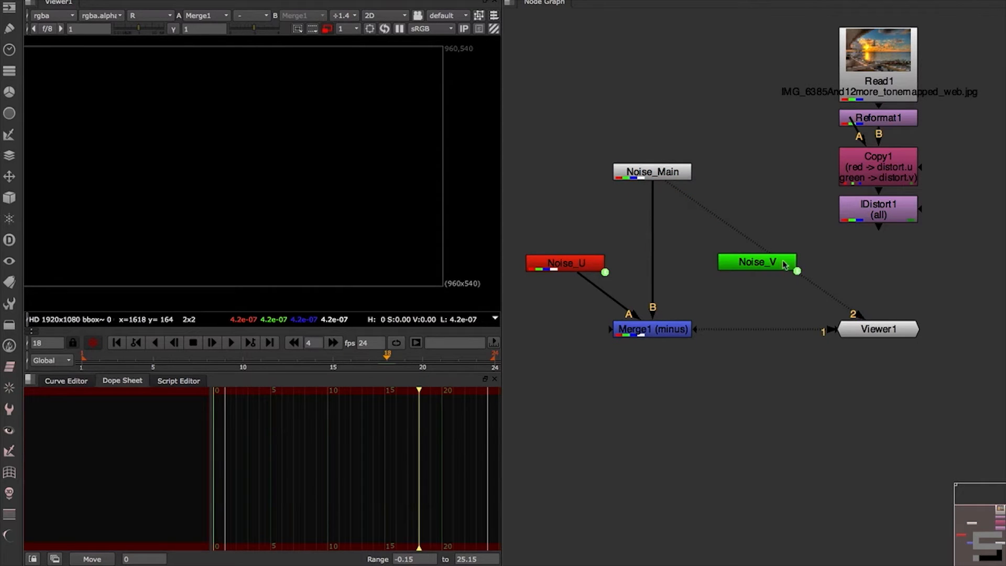
# Move Noise_V farther from Merge1, and shift the noise nodes together with Merge1 away from Viewer1 to make room
pyautogui.moveTo(785, 265); pyautogui.dragTo(816, 259)
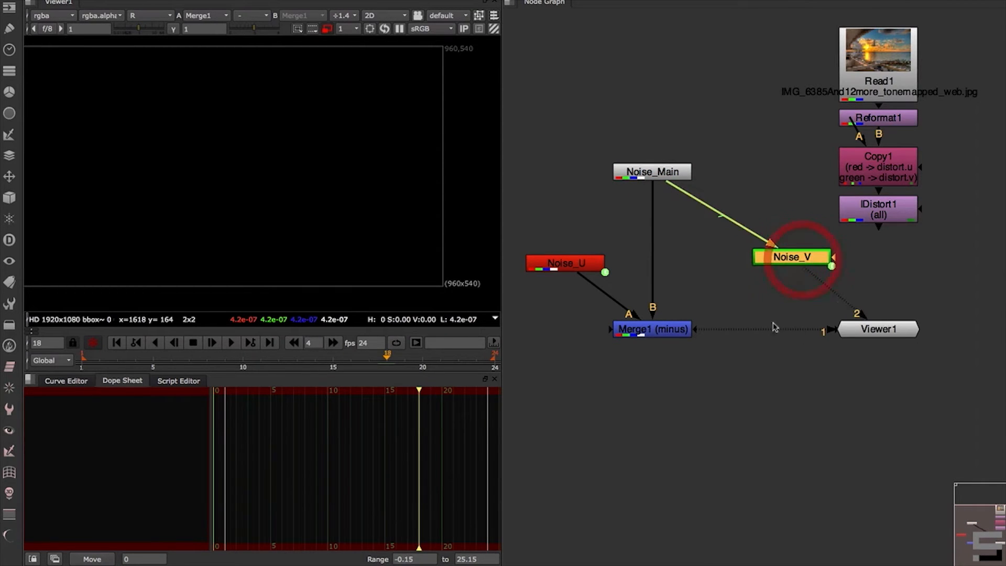
pyautogui.scroll(-2, 698, 341)
pyautogui.moveTo(614, 245); pyautogui.dragTo(797, 386)
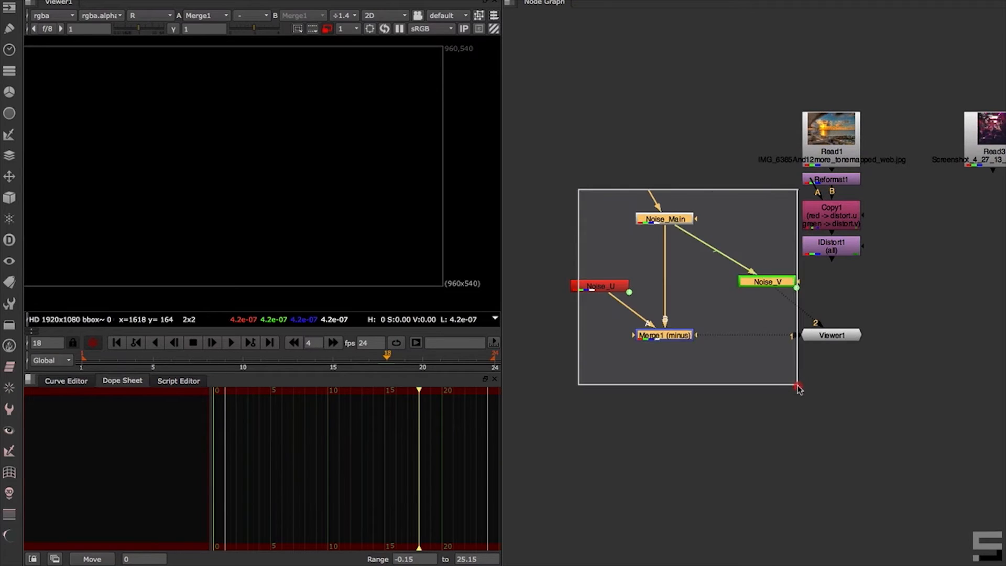
pyautogui.moveTo(566, 159); pyautogui.dragTo(801, 395)
pyautogui.moveTo(681, 336); pyautogui.dragTo(613, 335)
pyautogui.click(611, 362)
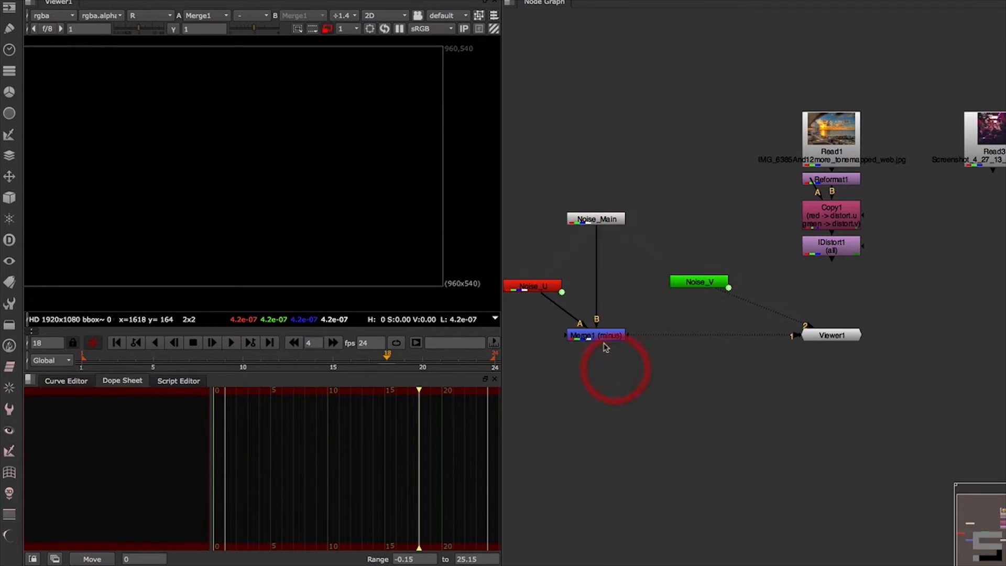
# Open the transform settings of Noise_U and switch the viewer from the red channel back to RGB
pyautogui.doubleClick(531, 292)
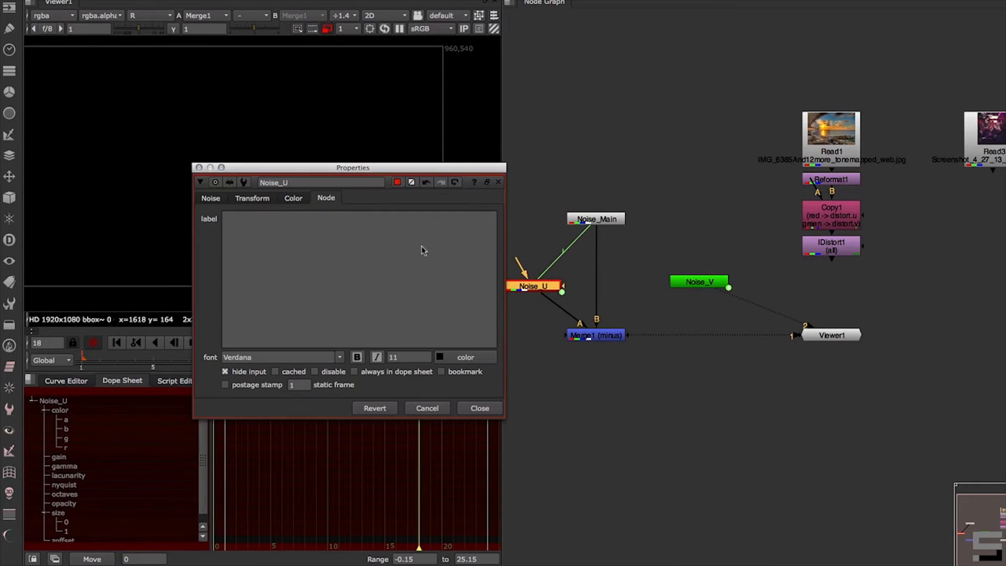
pyautogui.click(247, 257)
pyautogui.moveTo(292, 168); pyautogui.dragTo(236, 280)
pyautogui.click(199, 310)
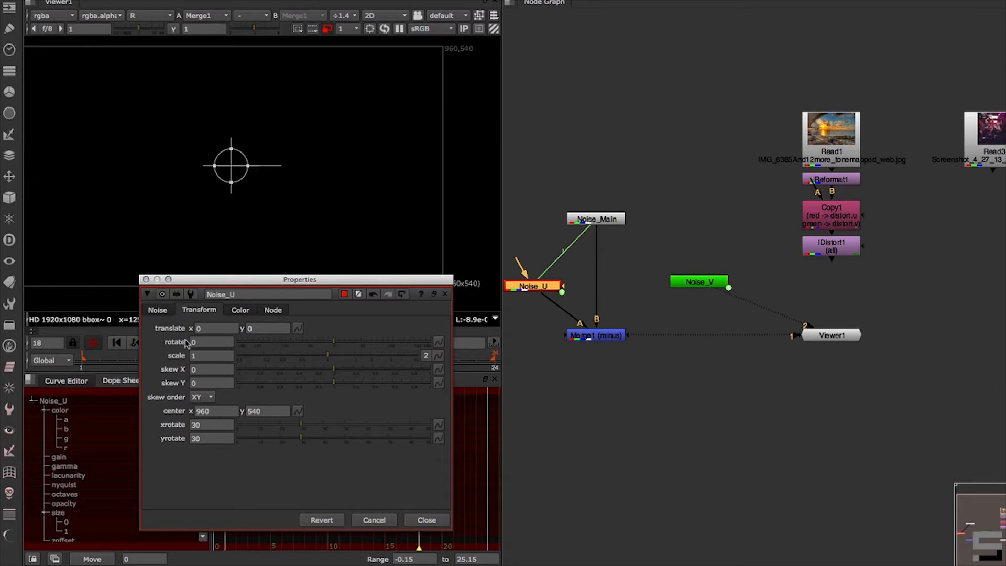
pyautogui.click(612, 337)
pyautogui.press('r')
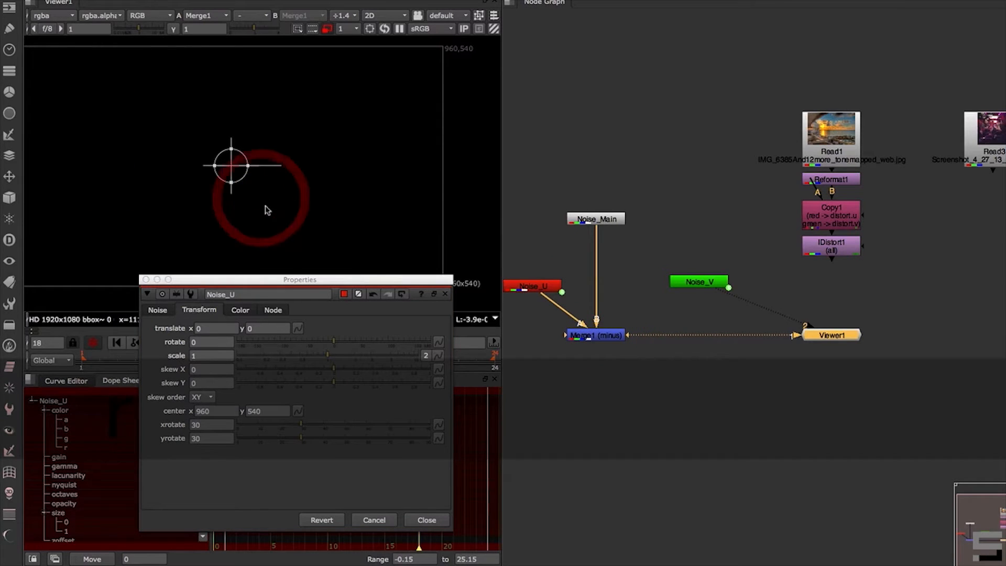
# Set Noise_U's translate x to -10 and close its properties
pyautogui.doubleClick(202, 328)
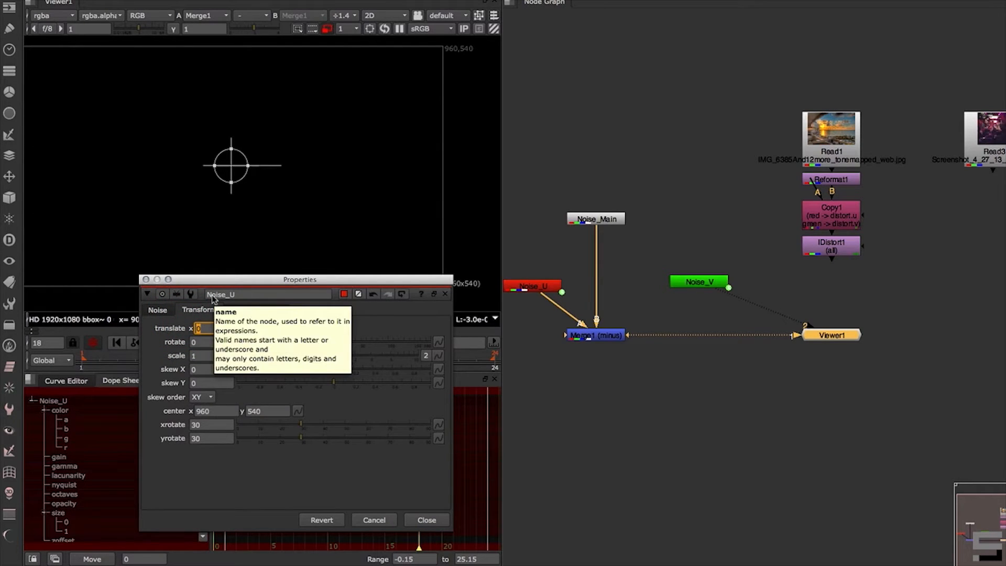
pyautogui.write('-10')
pyautogui.press('Return')
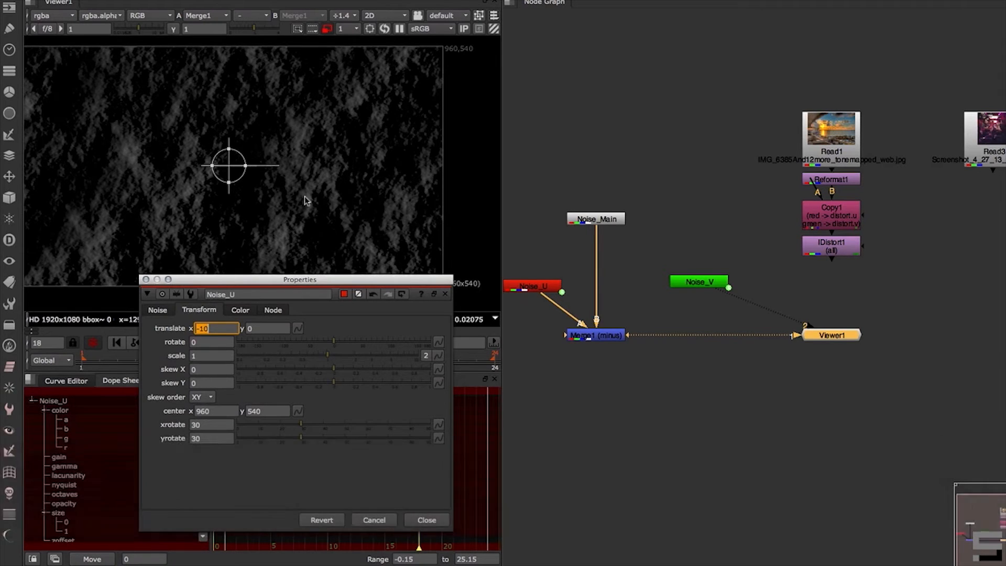
pyautogui.scroll(-2, 301, 198)
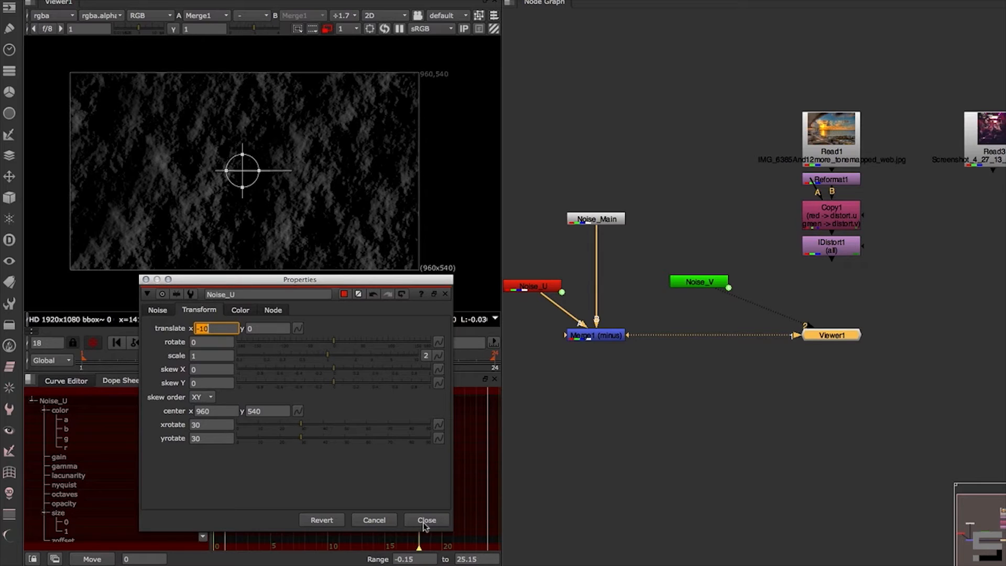
pyautogui.click(425, 521)
# Place Noise_V level with Merge1, between Merge1 and Viewer1, so that Noise_V feeds the viewer
pyautogui.moveTo(705, 285); pyautogui.dragTo(723, 292)
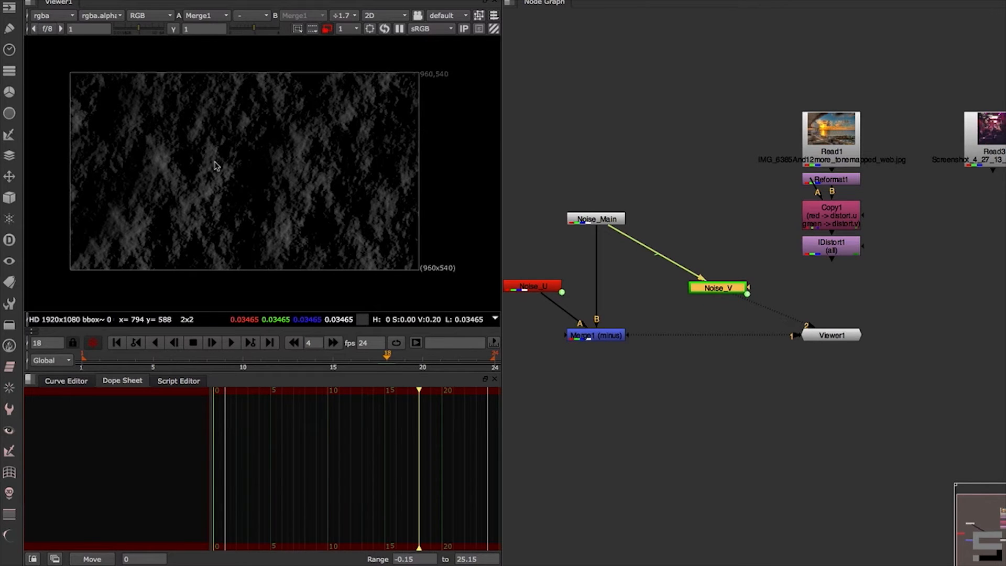
pyautogui.moveTo(726, 288); pyautogui.dragTo(683, 289)
pyautogui.click(734, 282)
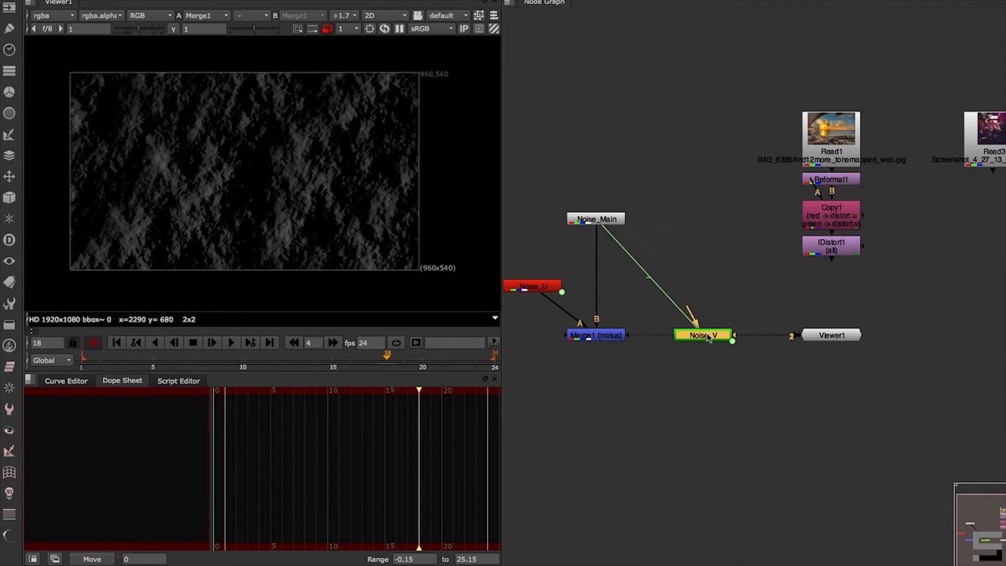
pyautogui.moveTo(707, 337); pyautogui.dragTo(717, 345)
pyautogui.click(708, 370)
pyautogui.moveTo(678, 340); pyautogui.dragTo(652, 341)
pyautogui.moveTo(713, 344); pyautogui.dragTo(728, 339)
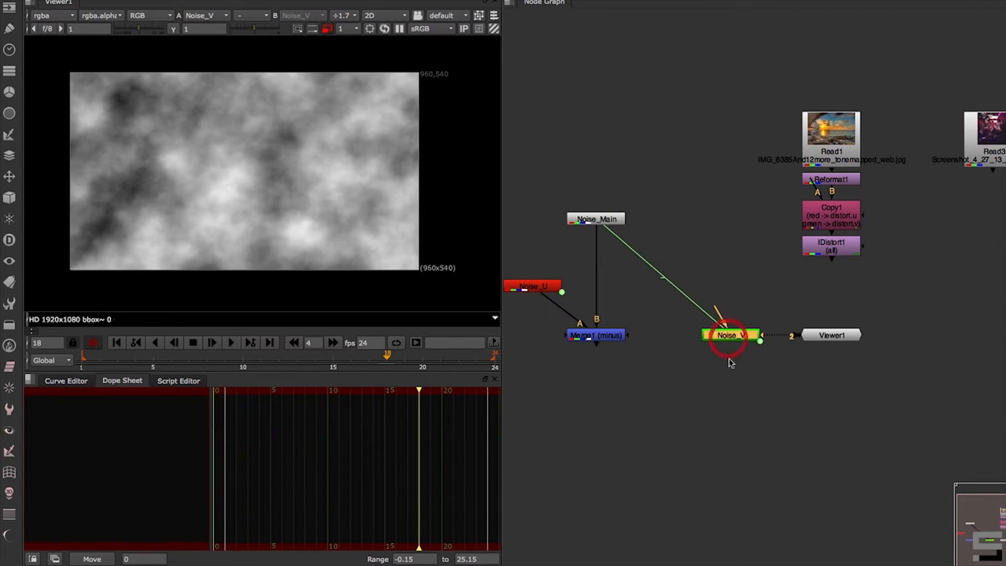
pyautogui.click(729, 354)
pyautogui.click(688, 353)
pyautogui.click(699, 378)
# Duplicate Merge1 below Noise_V and connect the copy's A input to Noise_Main and its B input to Noise_V
pyautogui.click(618, 334)
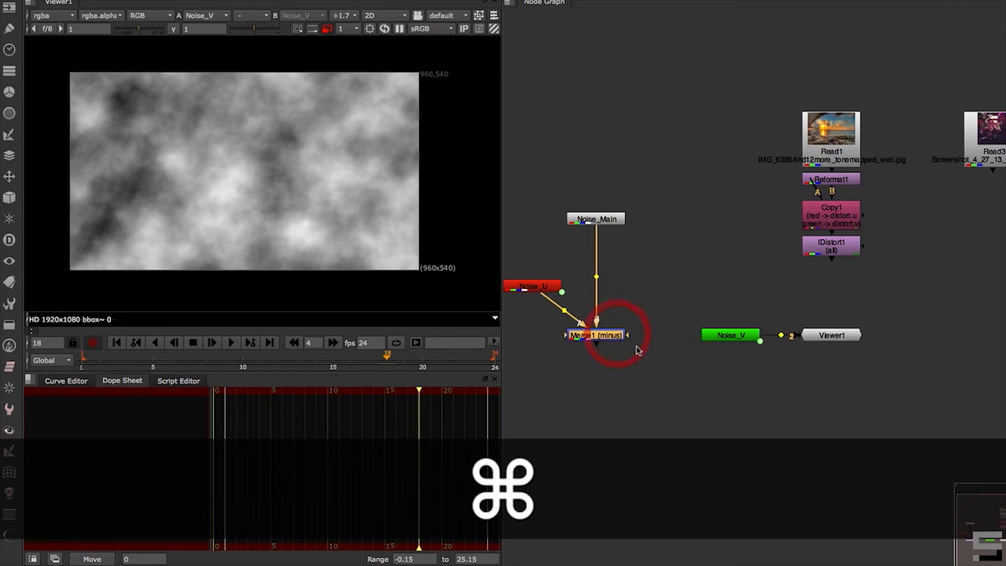
pyautogui.press('super+c')
pyautogui.click(707, 377)
pyautogui.press('super+v')
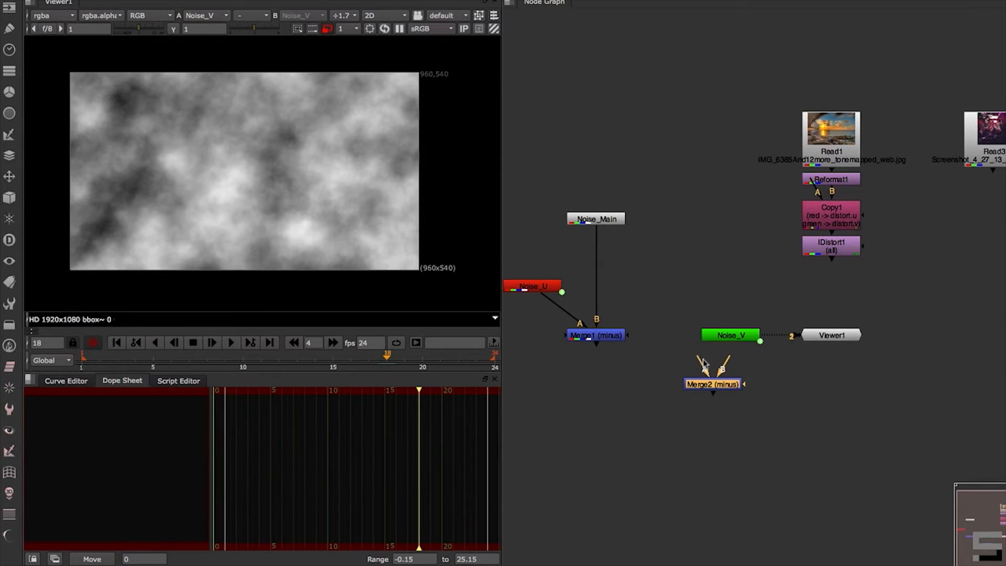
pyautogui.moveTo(700, 361)
pyautogui.mouseDown()
pyautogui.moveTo(665, 272)
pyautogui.moveTo(632, 226)
pyautogui.moveTo(604, 221)
pyautogui.mouseUp()
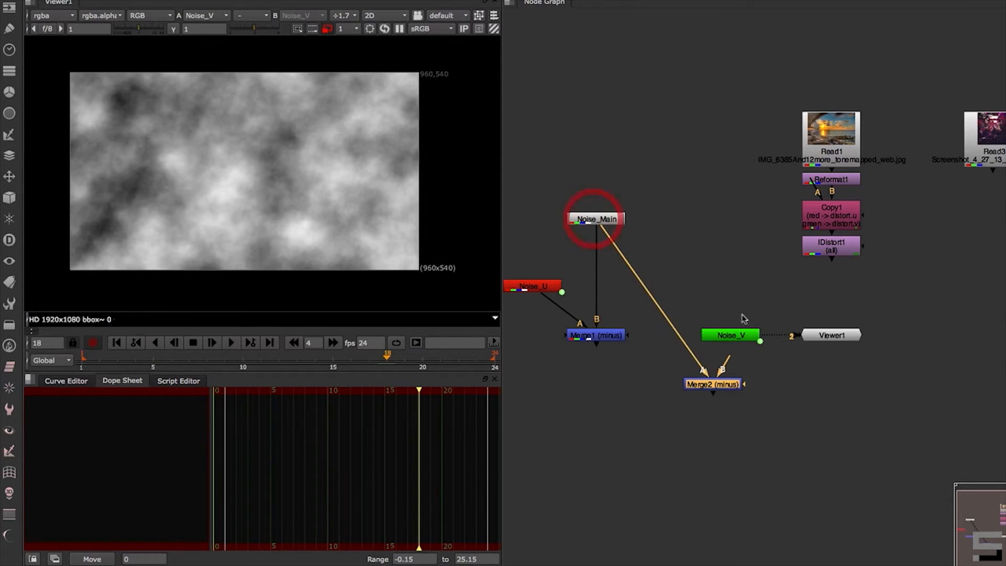
pyautogui.moveTo(730, 363); pyautogui.dragTo(736, 338)
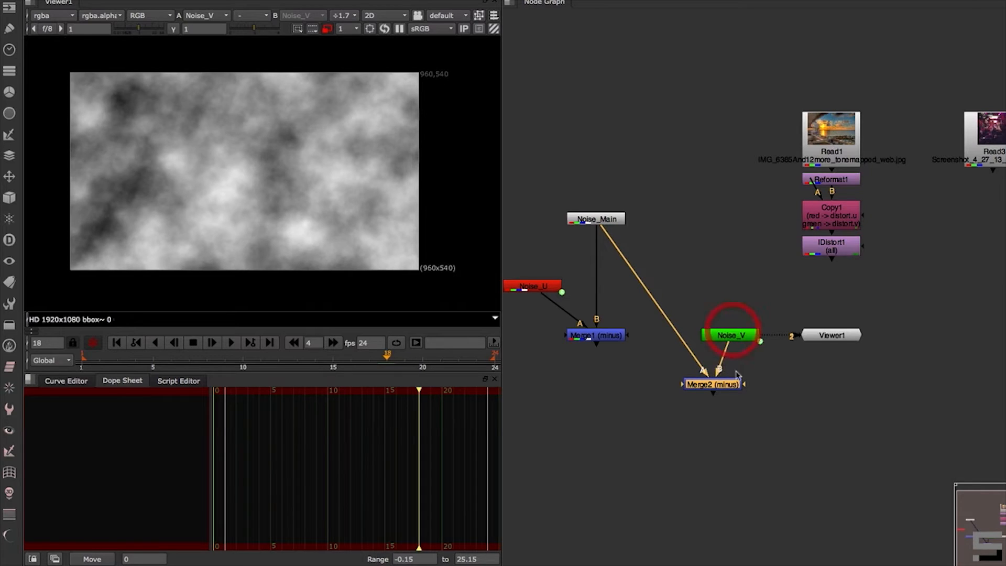
# Align Merge2 directly under Noise_V, raise Noise_V, and bring Merge2 level with Merge1
pyautogui.moveTo(730, 383); pyautogui.dragTo(748, 376)
pyautogui.moveTo(743, 342); pyautogui.dragTo(743, 298)
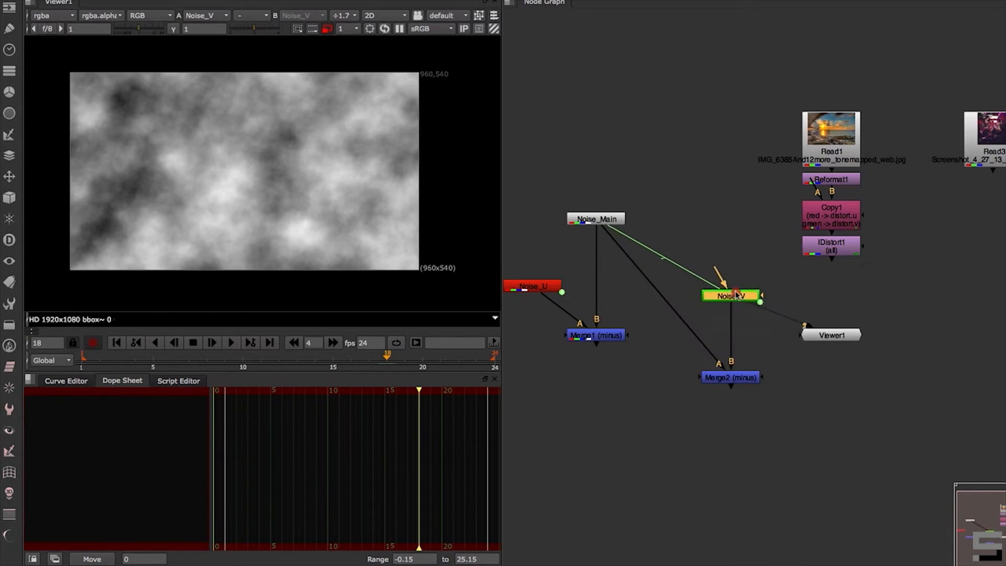
pyautogui.moveTo(732, 377); pyautogui.dragTo(733, 336)
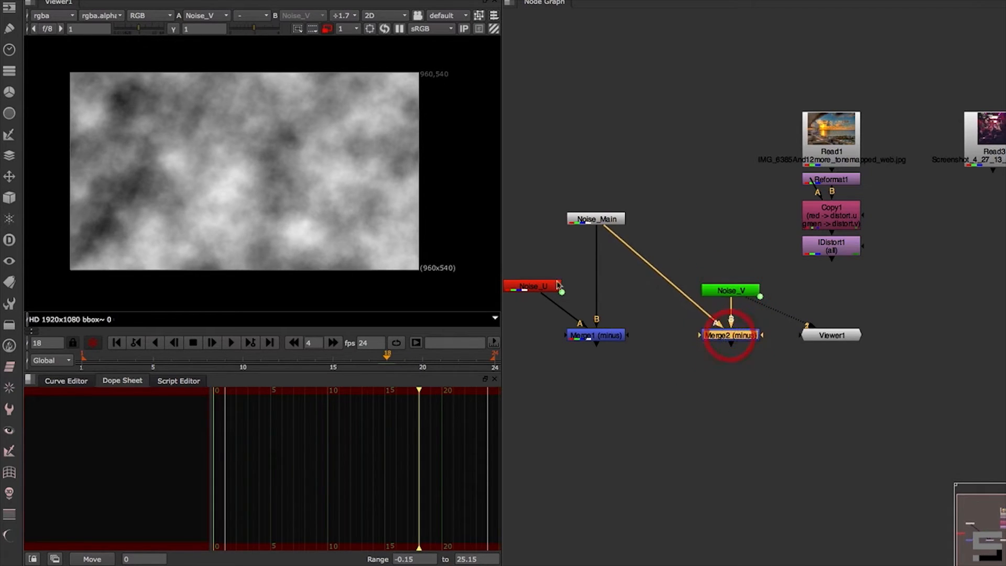
# Examine how Noise_Main, Noise_U and Noise_V feed the A and B inputs of Merge1 and Merge2
pyautogui.click(532, 287)
pyautogui.click(595, 337)
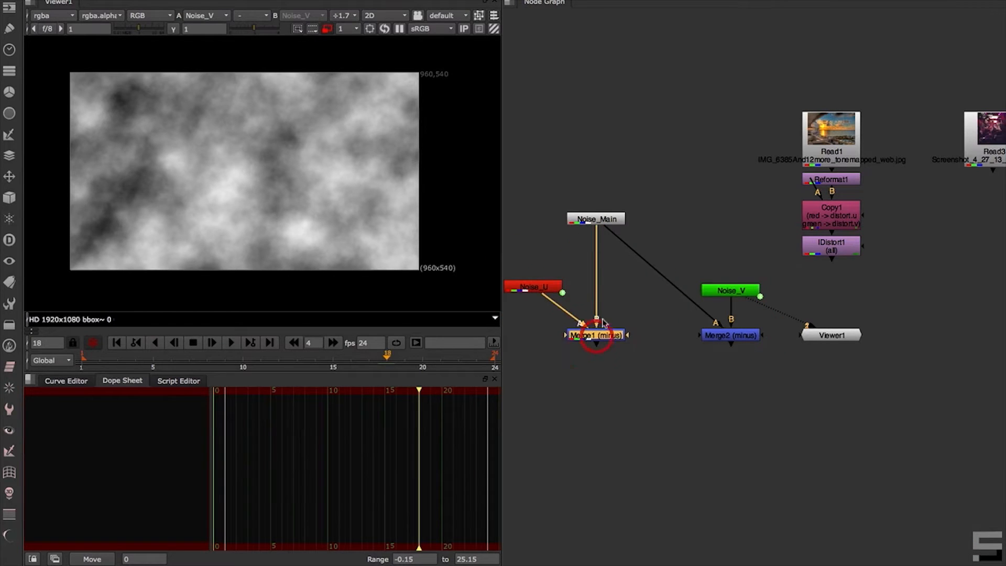
pyautogui.click(535, 286)
pyautogui.click(596, 336)
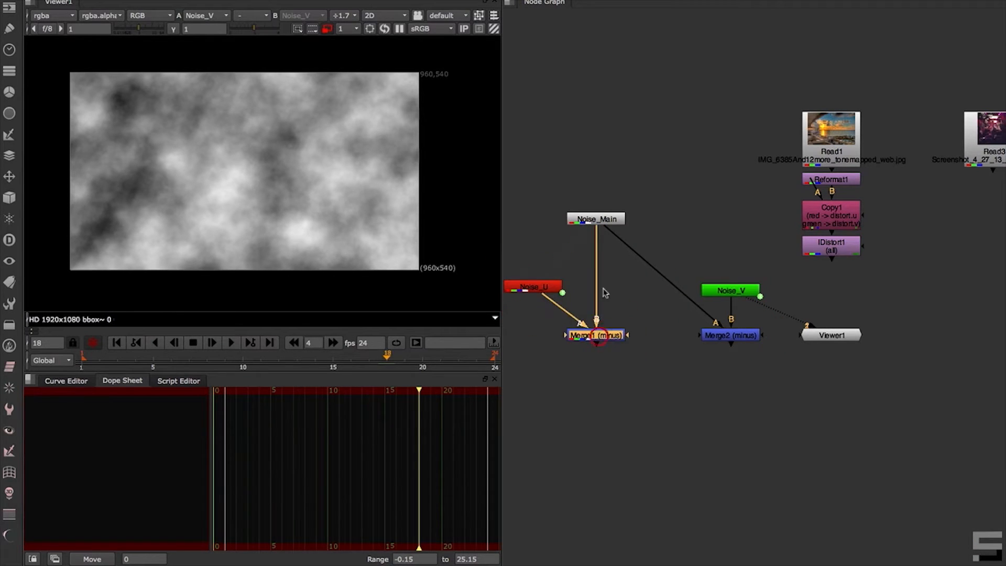
pyautogui.click(600, 220)
pyautogui.click(732, 338)
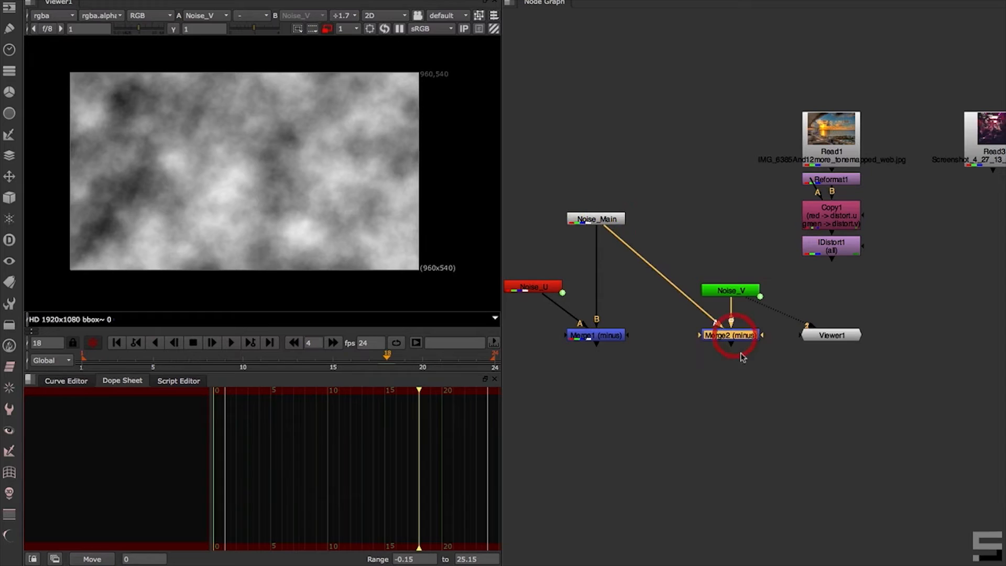
pyautogui.click(598, 222)
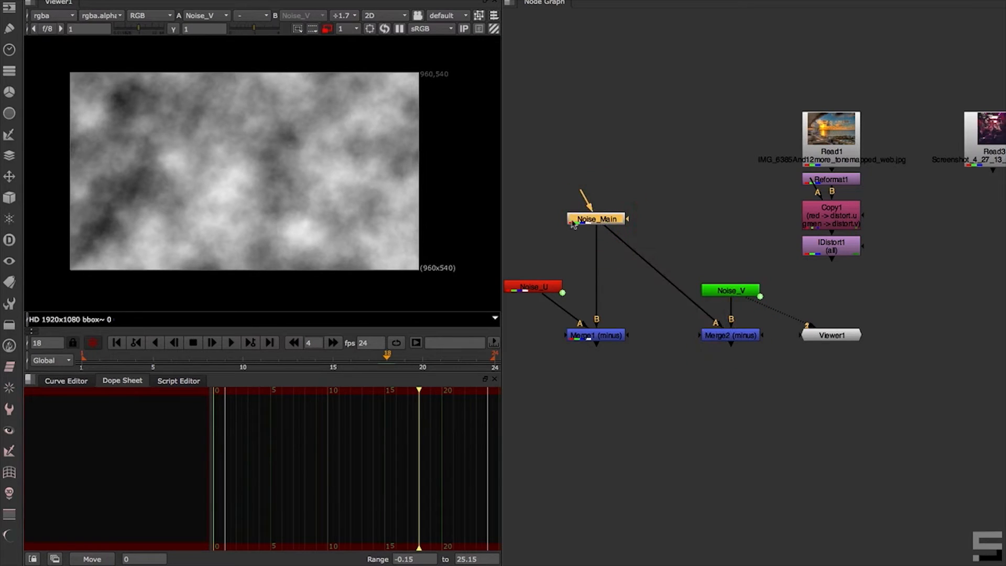
pyautogui.click(709, 291)
pyautogui.click(730, 335)
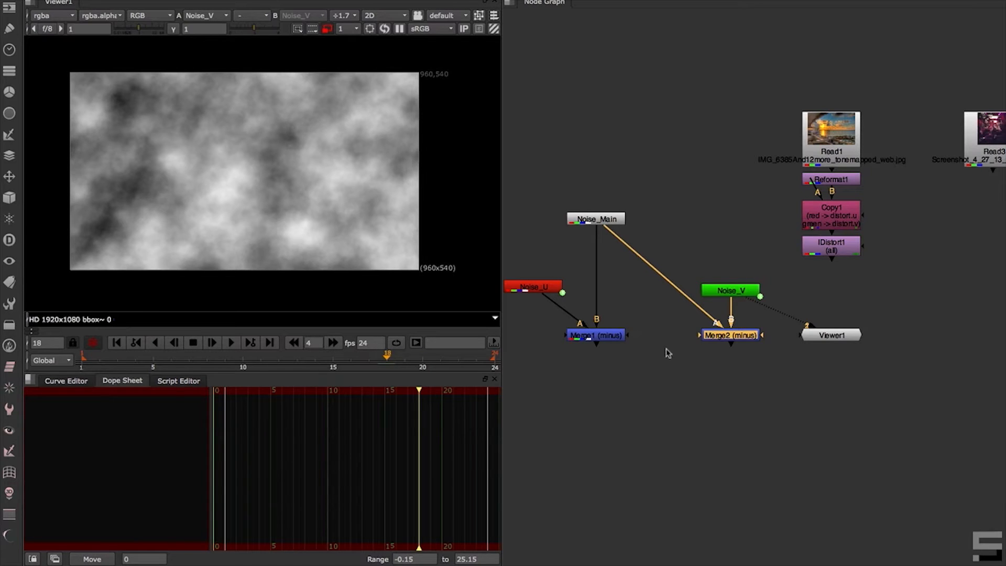
pyautogui.keyDown('alt'); pyautogui.moveTo(584, 329); pyautogui.dragTo(641, 308, button='middle'); pyautogui.keyUp('alt')
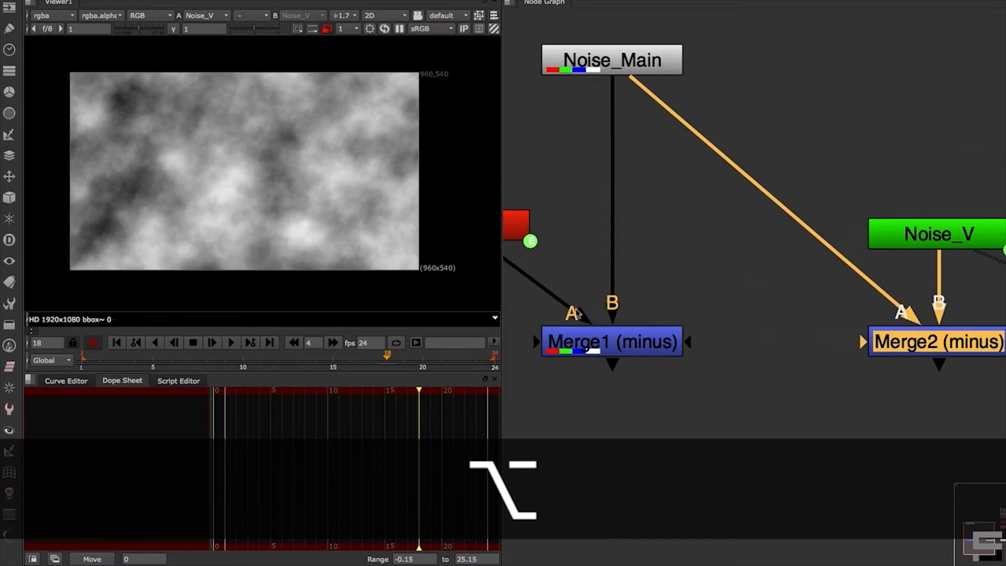
pyautogui.keyDown('alt'); pyautogui.moveTo(800, 352); pyautogui.dragTo(760, 309); pyautogui.keyUp('alt')
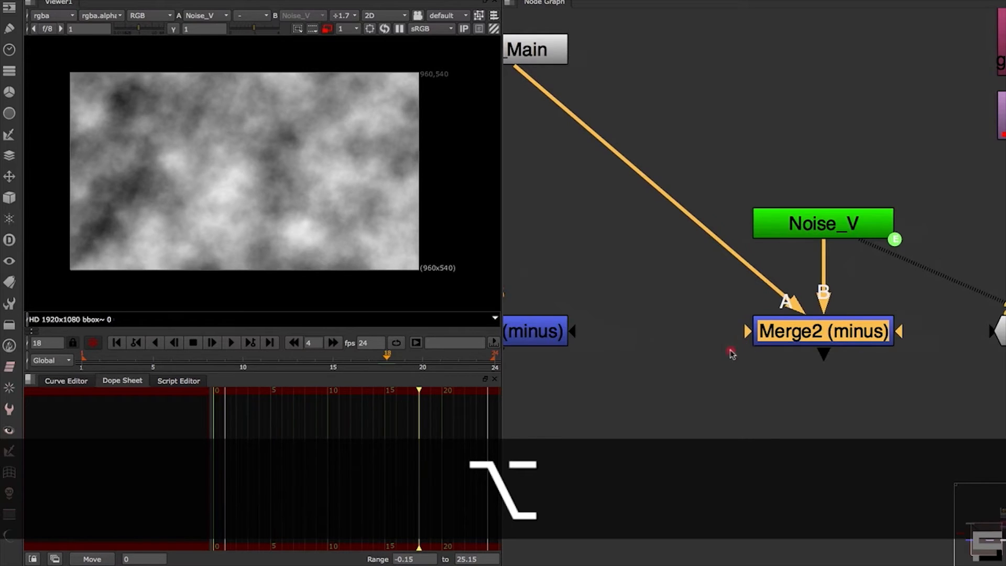
pyautogui.keyDown('alt'); pyautogui.moveTo(732, 354); pyautogui.dragTo(719, 369, button='middle'); pyautogui.keyUp('alt')
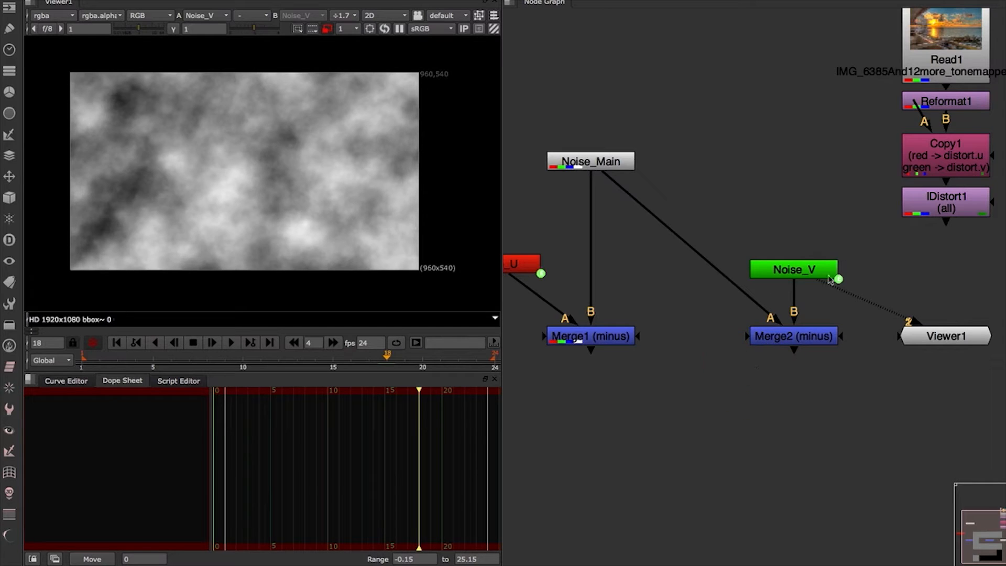
# Nudge Noise_V slightly upward and show Merge2 in the viewer
pyautogui.moveTo(829, 280); pyautogui.dragTo(829, 278)
pyautogui.click(793, 355)
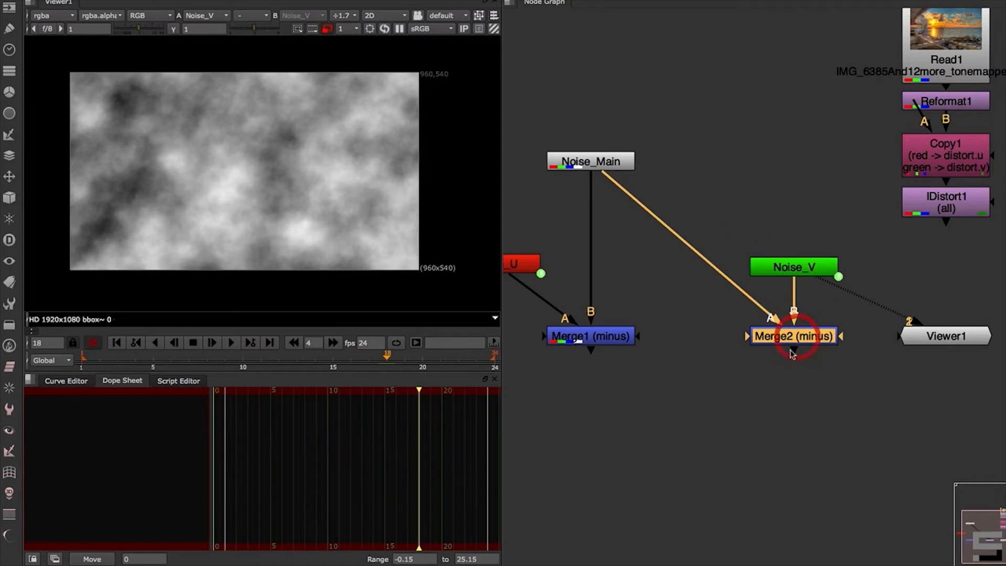
pyautogui.press('1')
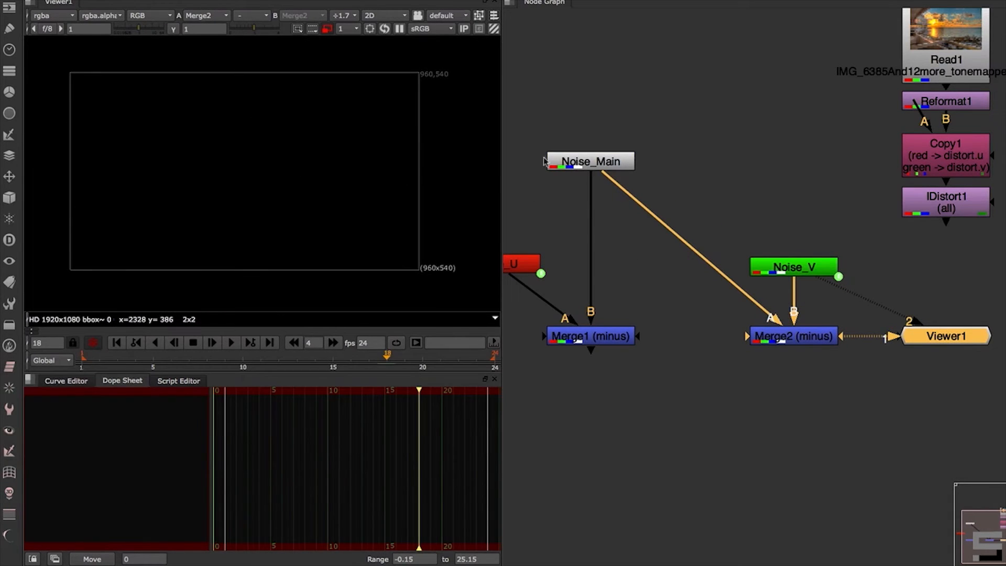
# Set Noise_V's translate y to 15 and close its properties
pyautogui.click(800, 271)
pyautogui.doubleClick(799, 268)
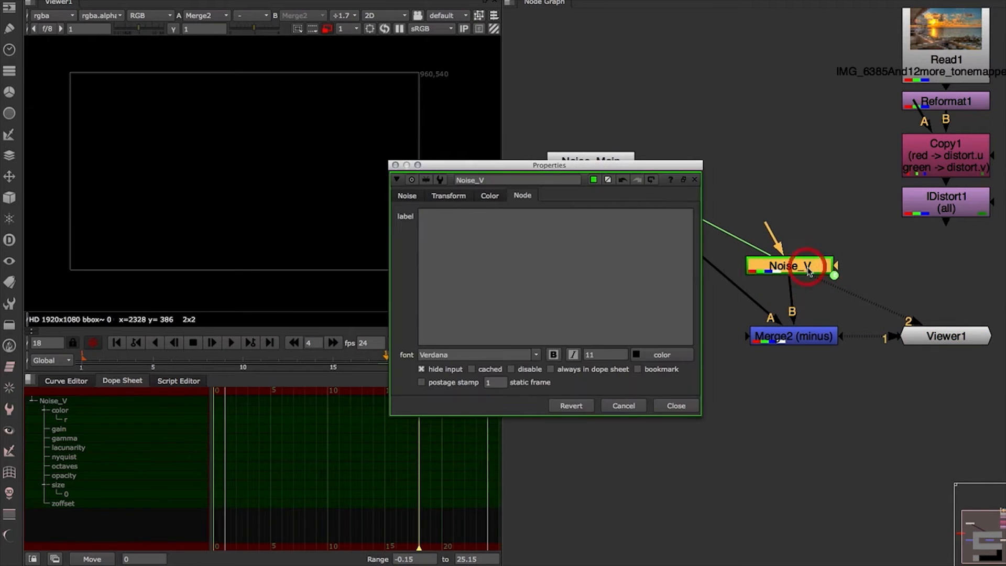
pyautogui.click(449, 195)
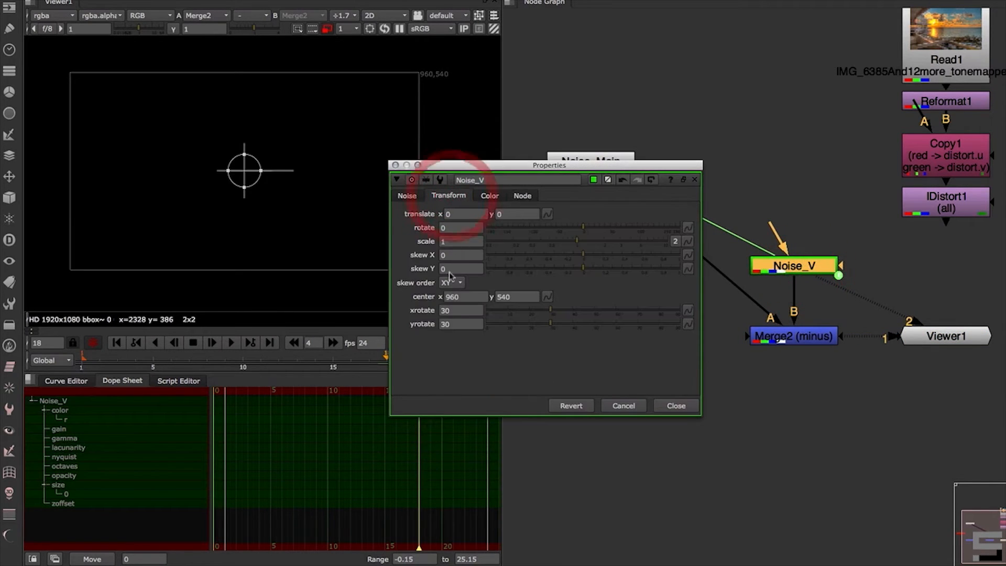
pyautogui.click(519, 214)
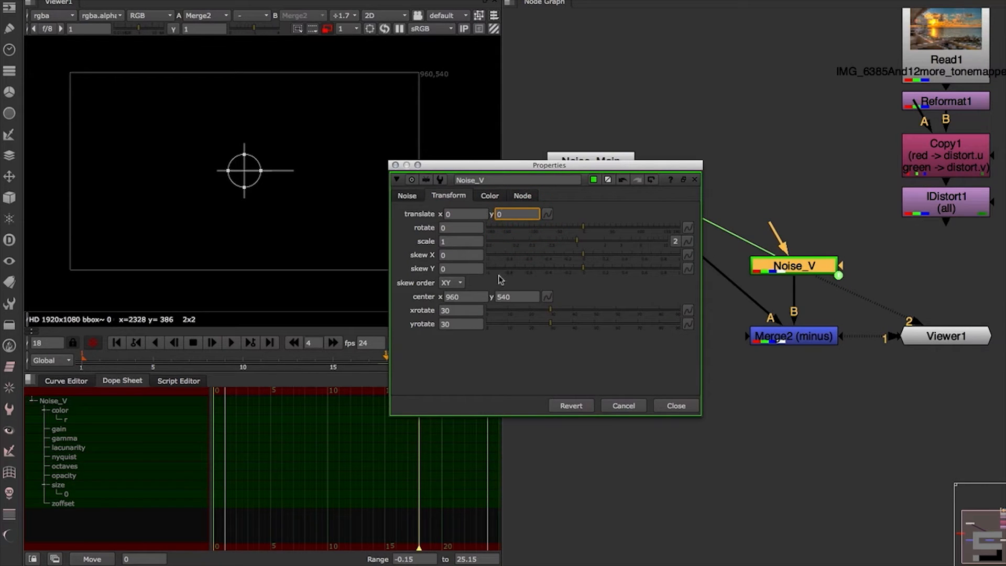
pyautogui.doubleClick(518, 214)
pyautogui.write('15')
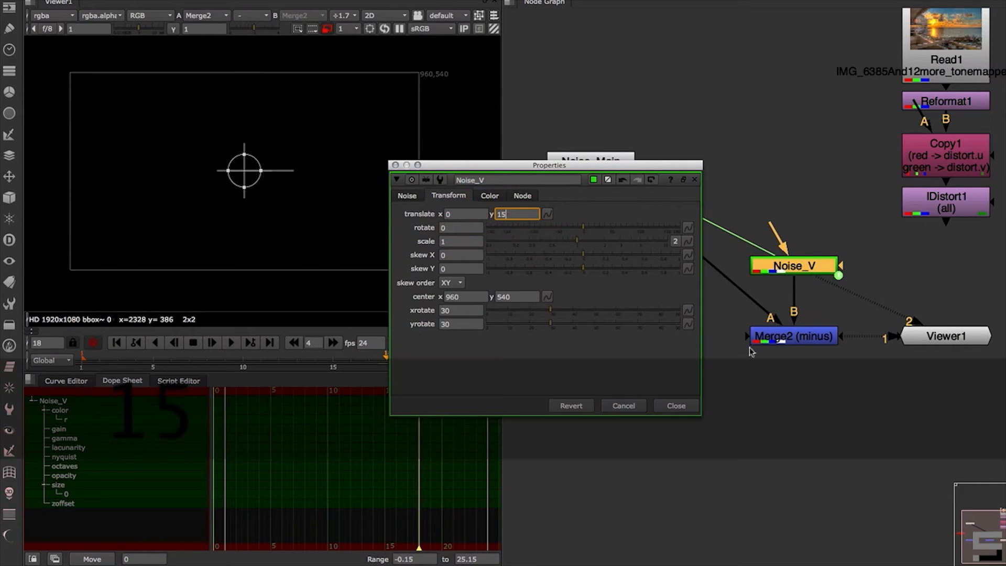
pyautogui.click(677, 407)
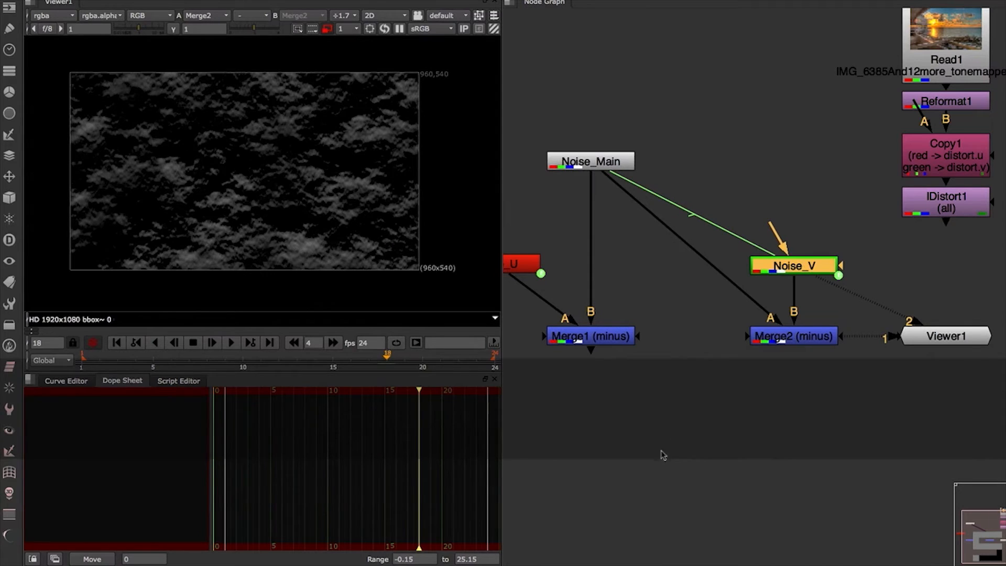
# Assign Merge1 to viewer input 1 and Merge2 to viewer input 2, and compare the two outputs repeatedly
pyautogui.click(591, 336)
pyautogui.press('1')
pyautogui.click(791, 342)
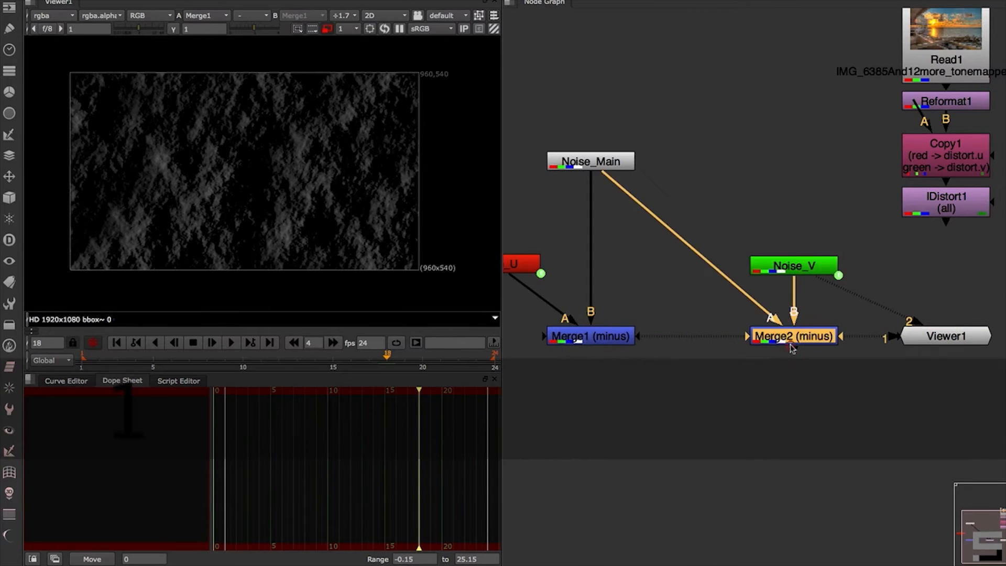
pyautogui.press('2')
pyautogui.press('1')
pyautogui.press('2')
pyautogui.press('1')
pyautogui.press('2')
pyautogui.press('1')
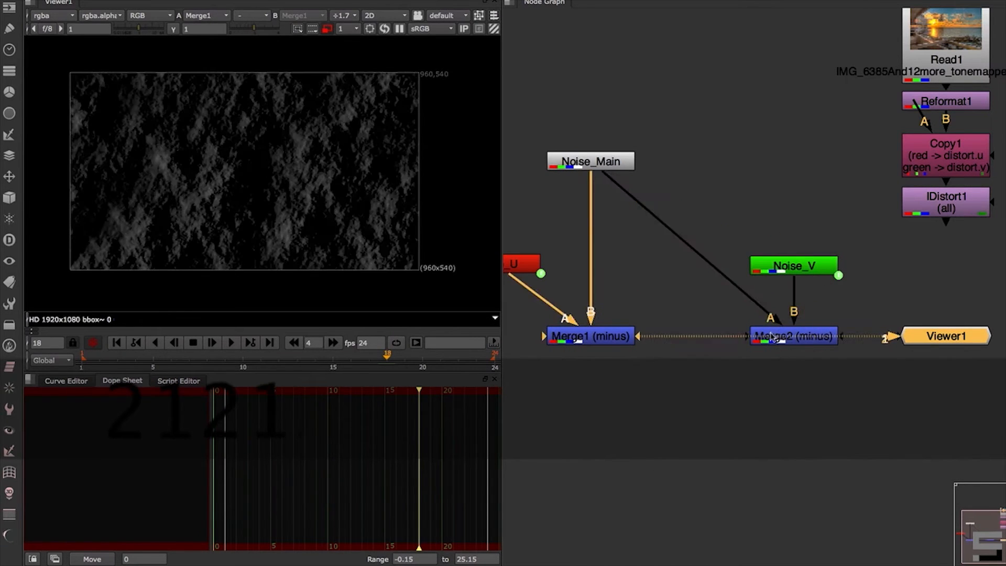
# Compare the Merge1 output on viewer input 1 with the Merge2 output on viewer input 2
pyautogui.press('2')
pyautogui.press('1')
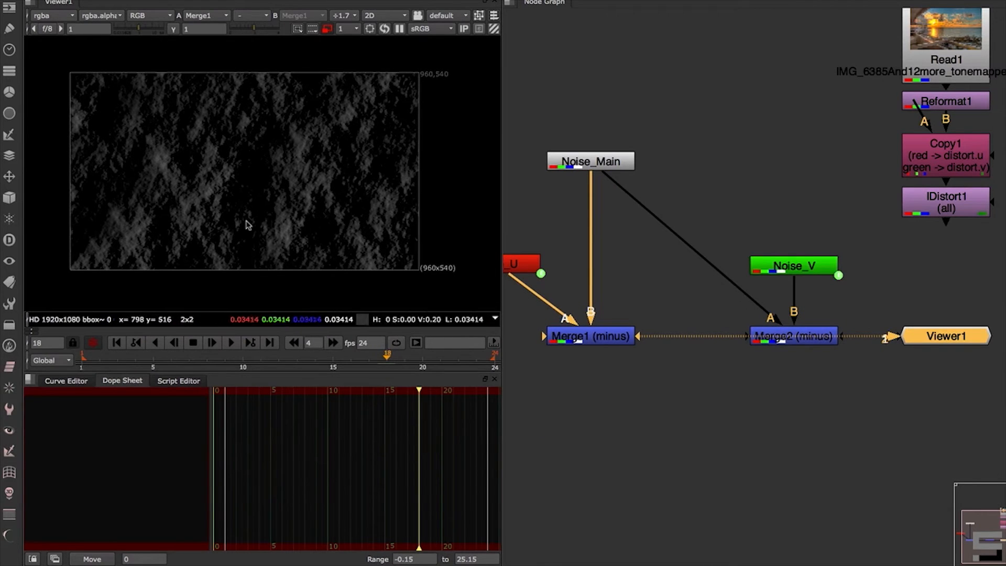
pyautogui.click(610, 337)
pyautogui.press('1')
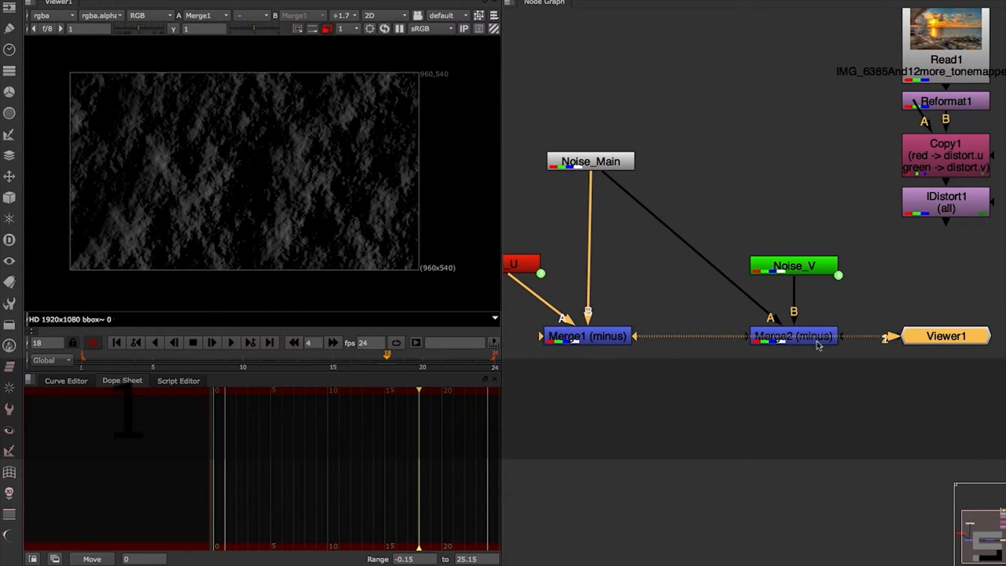
pyautogui.moveTo(819, 346); pyautogui.dragTo(816, 345)
pyautogui.press('2')
pyautogui.press('1')
pyautogui.press('2')
pyautogui.press('1')
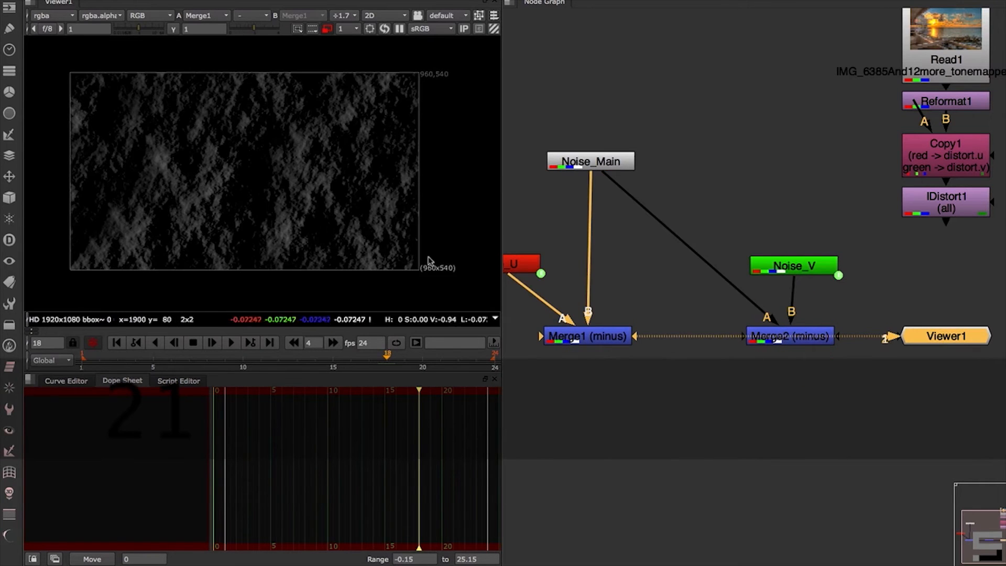
pyautogui.click(616, 337)
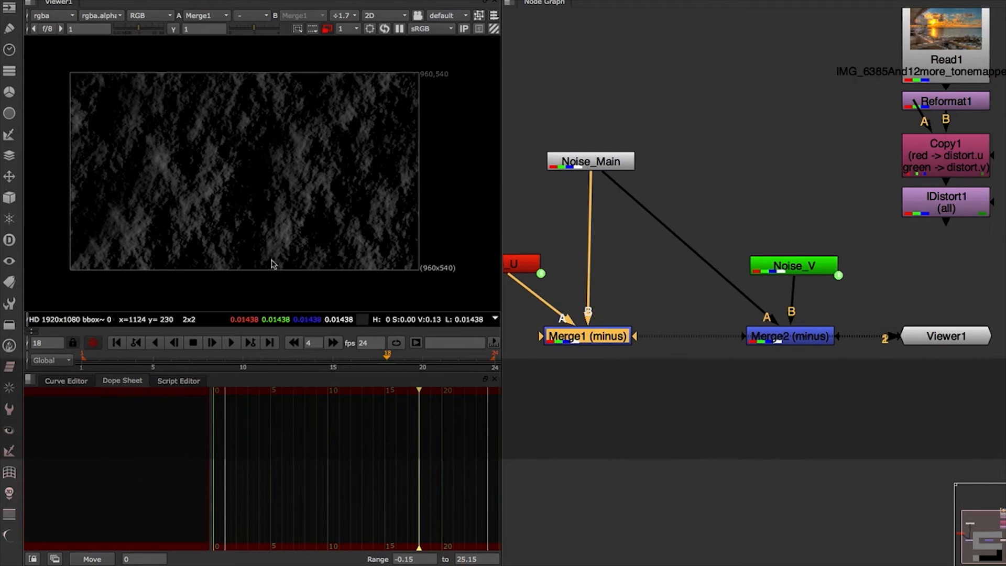
pyautogui.click(781, 339)
pyautogui.press('2')
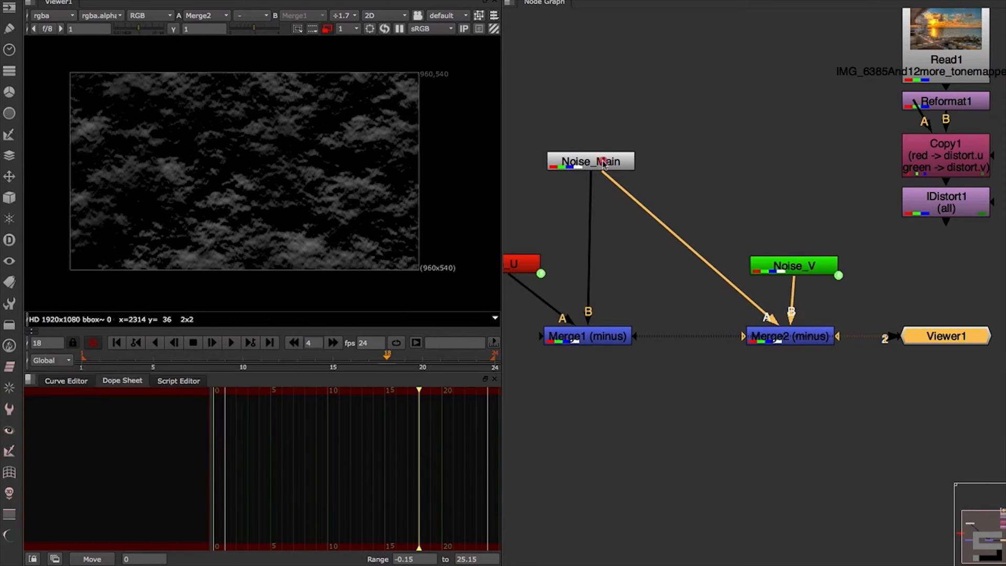
# Centre Noise_Main above the two minus merges, and view Noise_Main, Noise_U and Noise_V in turn
pyautogui.moveTo(600, 162); pyautogui.dragTo(680, 153)
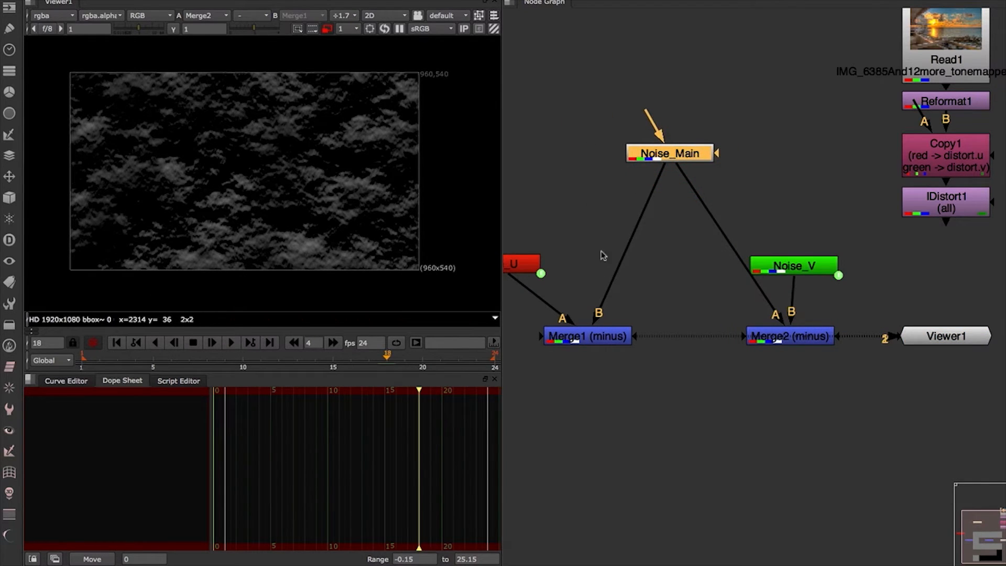
pyautogui.click(668, 152)
pyautogui.press('1')
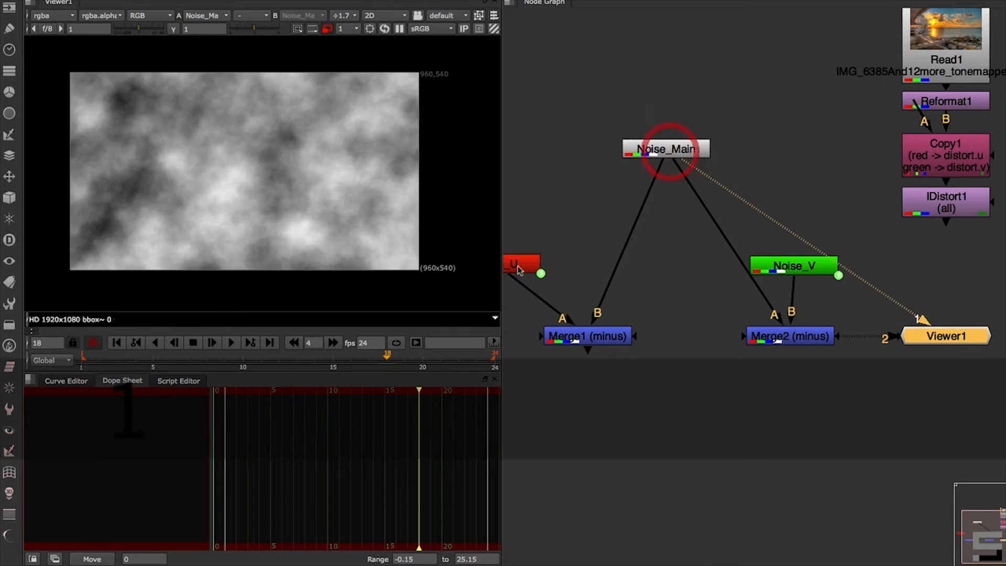
pyautogui.click(519, 267)
pyautogui.press('1')
pyautogui.click(794, 266)
pyautogui.press('1')
pyautogui.click(666, 152)
pyautogui.press('1')
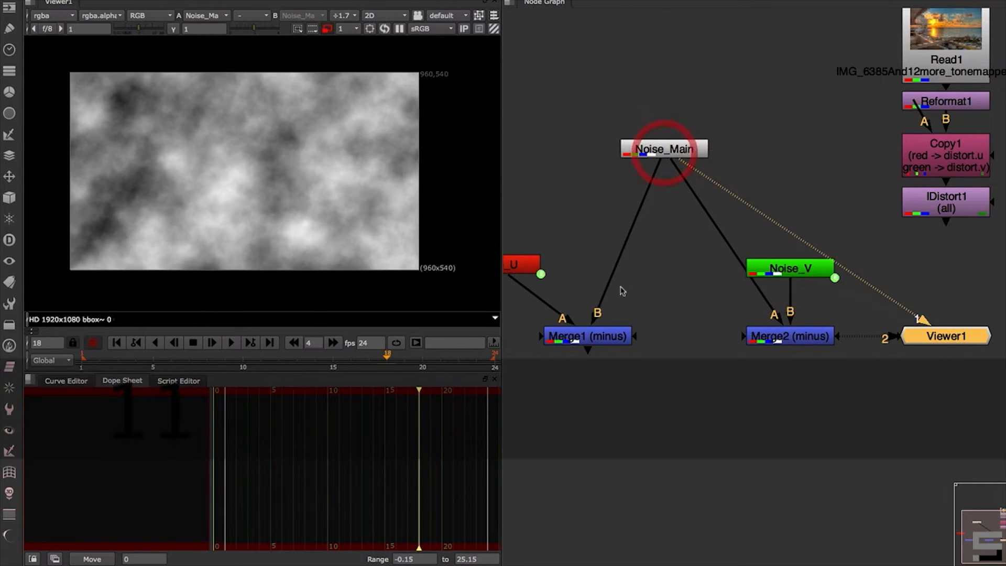
# Assign Merge1 back to viewer input 1 and display Merge2 on viewer input 2
pyautogui.click(589, 340)
pyautogui.press('1')
pyautogui.click(804, 340)
pyautogui.press('2')
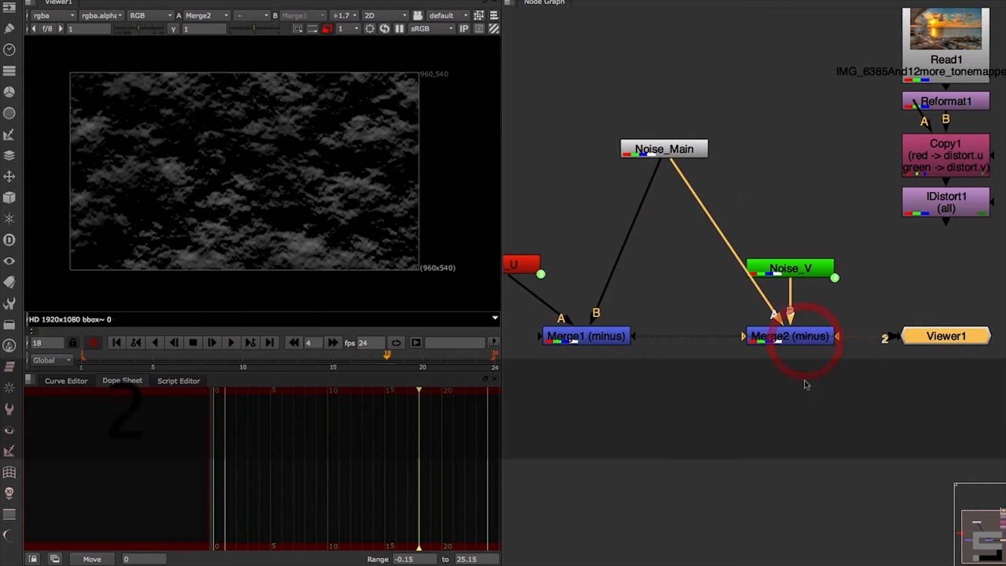
pyautogui.click(669, 413)
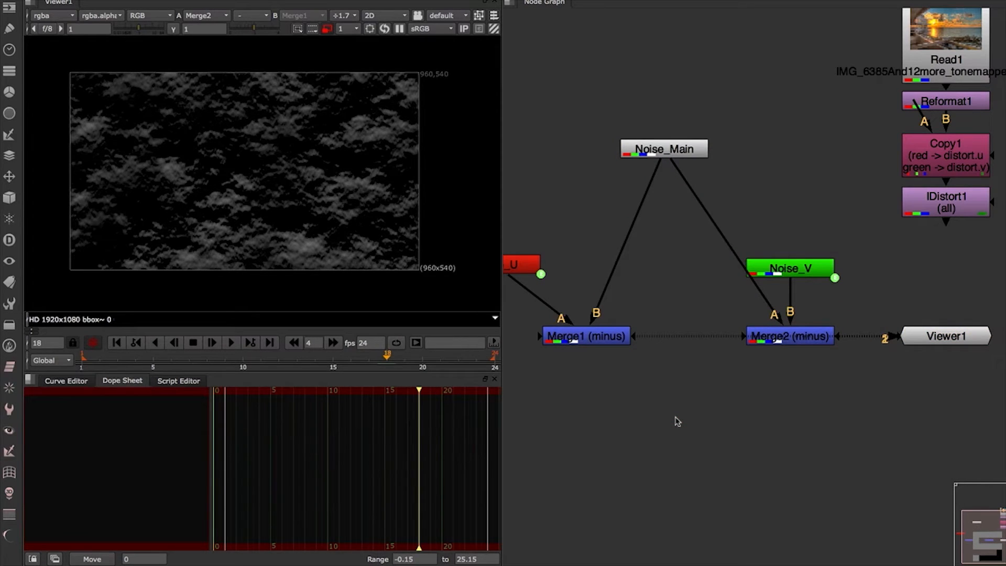
# Move Noise_U closer to Merge1, and shift the whole noise and merge group upward to free space below it
pyautogui.press('alt')
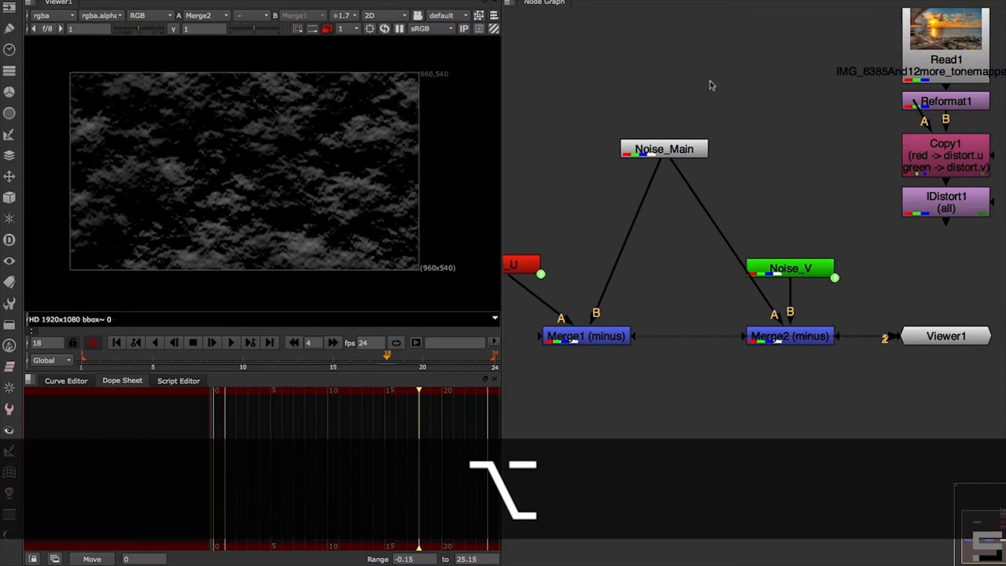
pyautogui.keyDown('alt'); pyautogui.moveTo(732, 211); pyautogui.dragTo(689, 242, button='middle'); pyautogui.keyUp('alt')
pyautogui.moveTo(789, 285); pyautogui.dragTo(608, 153)
pyautogui.moveTo(715, 187)
pyautogui.mouseDown()
pyautogui.moveTo(697, 140)
pyautogui.moveTo(711, 174)
pyautogui.mouseUp()
pyautogui.click(640, 201)
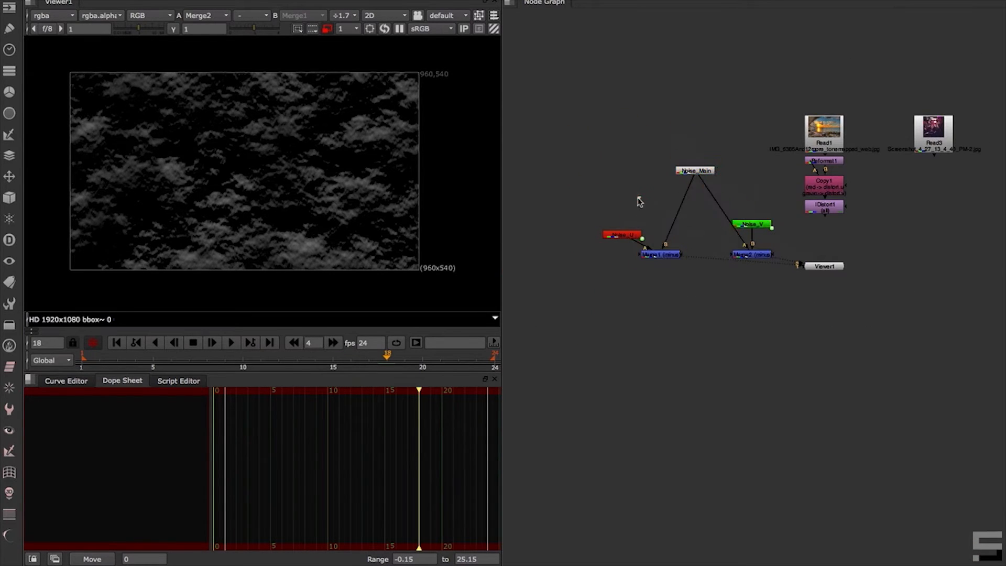
pyautogui.click(637, 234)
pyautogui.moveTo(637, 234); pyautogui.dragTo(654, 228)
pyautogui.moveTo(783, 289); pyautogui.dragTo(604, 131)
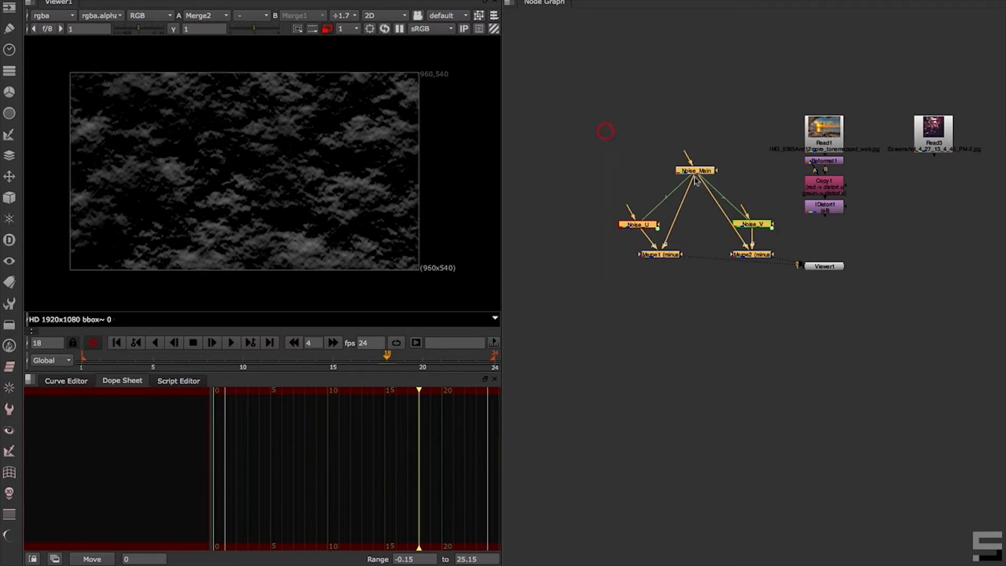
pyautogui.moveTo(705, 172); pyautogui.dragTo(690, 97)
pyautogui.click(776, 198)
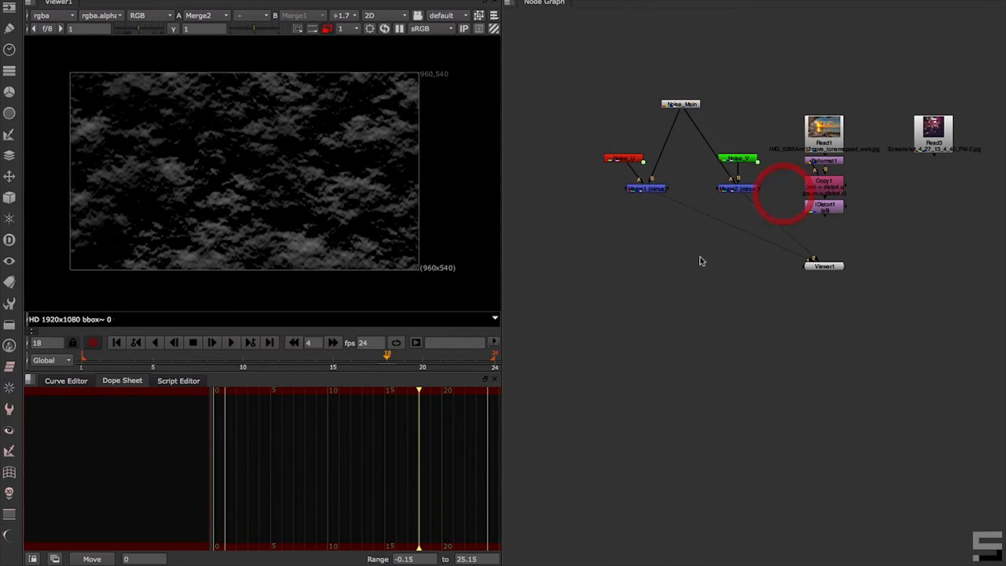
# Add a ShuffleCopy node below the two minus merges
pyautogui.click(705, 255)
pyautogui.press('Tab')
pyautogui.write('shuf')
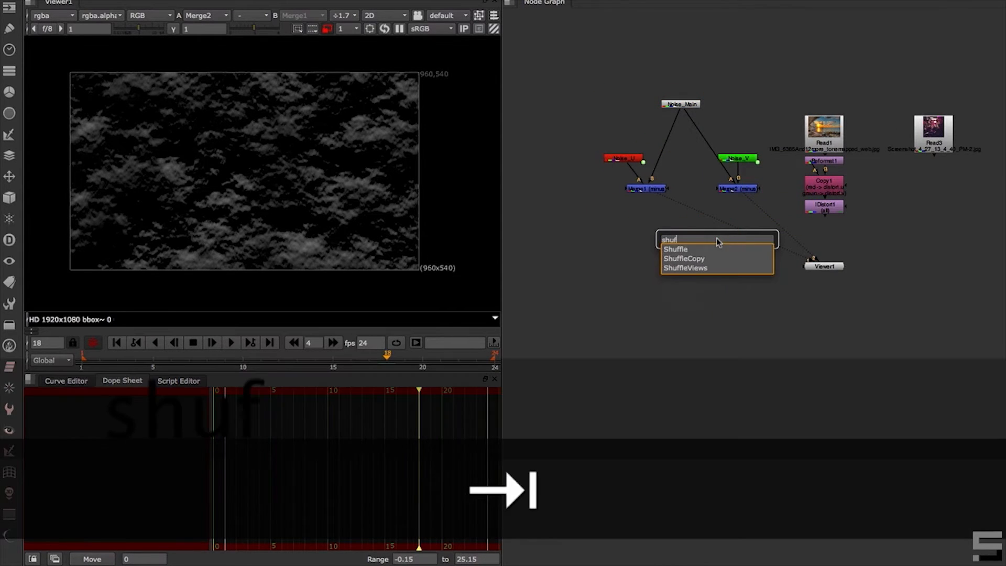
pyautogui.press('Down')
pyautogui.press('Return')
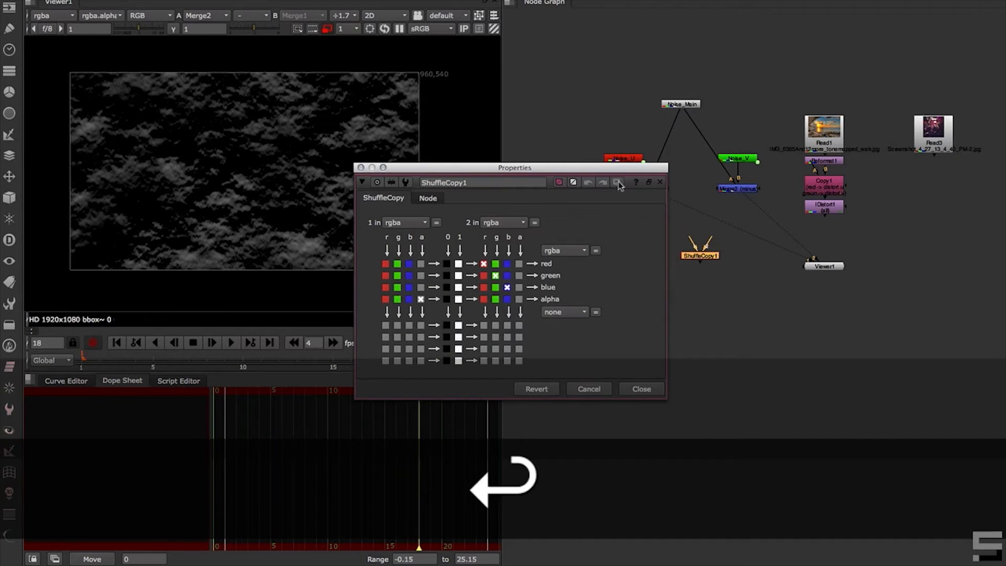
pyautogui.moveTo(626, 172); pyautogui.dragTo(518, 262)
# Connect ShuffleCopy1's input 1 to Merge1 and its input 2 to Merge2
pyautogui.scroll(5, 651, 231)
pyautogui.moveTo(714, 229); pyautogui.dragTo(626, 139)
pyautogui.moveTo(766, 268); pyautogui.dragTo(834, 138)
pyautogui.moveTo(771, 294); pyautogui.dragTo(772, 281)
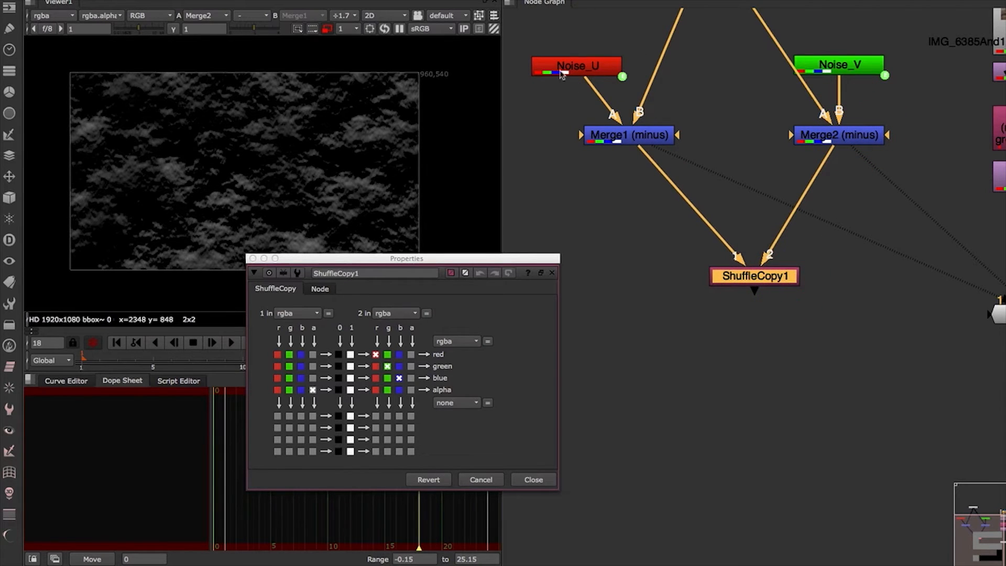
# In ShuffleCopy1, take the red output from input 1's red and set the blue and alpha outputs to black
pyautogui.click(278, 355)
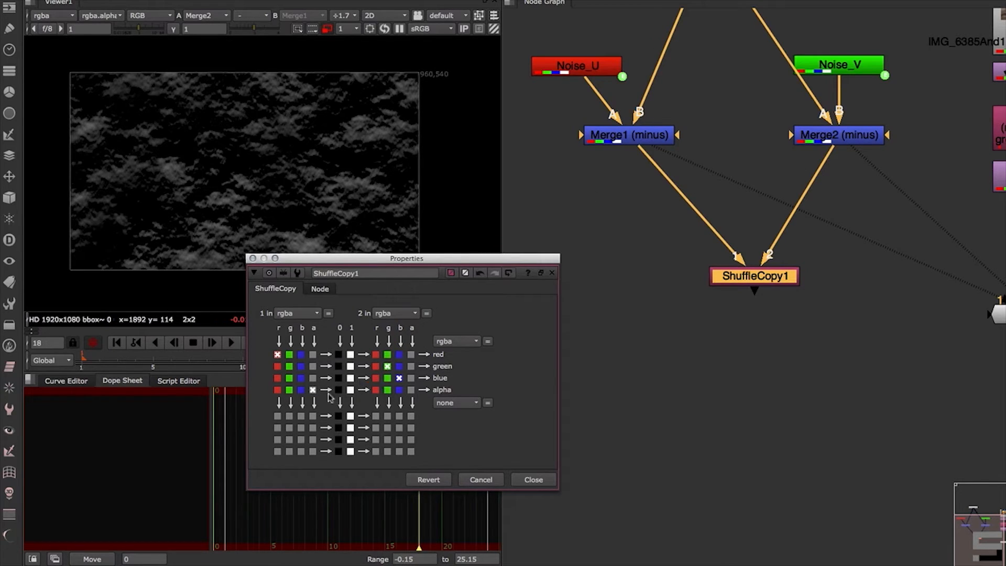
pyautogui.click(340, 378)
pyautogui.click(339, 390)
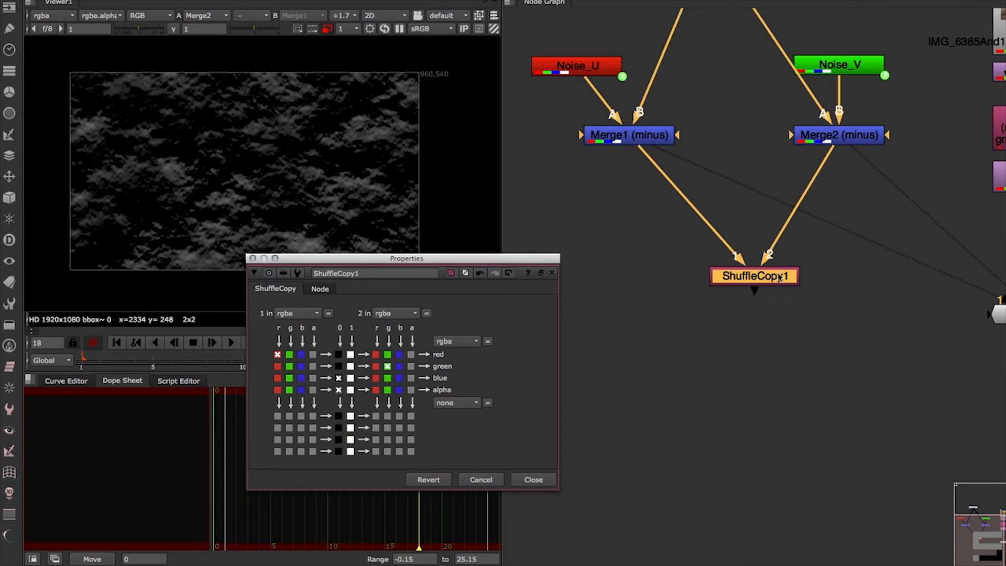
# Show ShuffleCopy1 in the viewer, check its red, green, blue and alpha channels individually, and close its properties
pyautogui.moveTo(796, 208); pyautogui.dragTo(783, 274)
pyautogui.click(275, 171)
pyautogui.press('r')
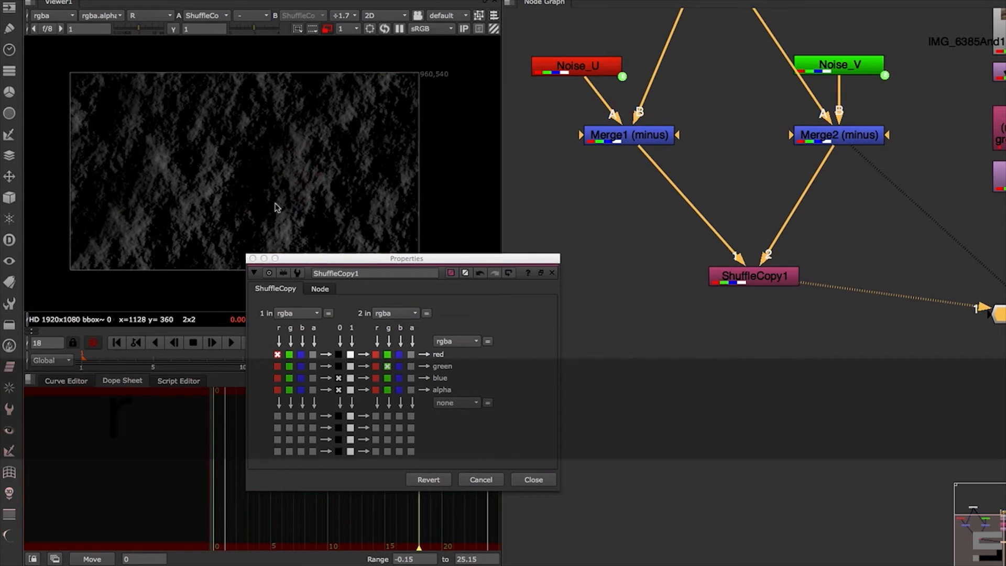
pyautogui.press('g')
pyautogui.press('r')
pyautogui.press('g')
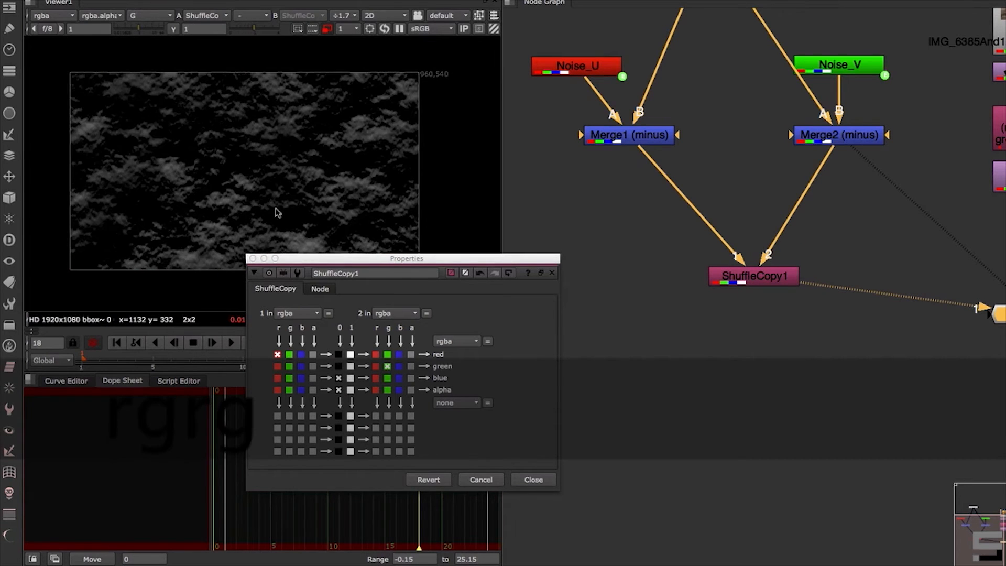
pyautogui.press('b')
pyautogui.press('a')
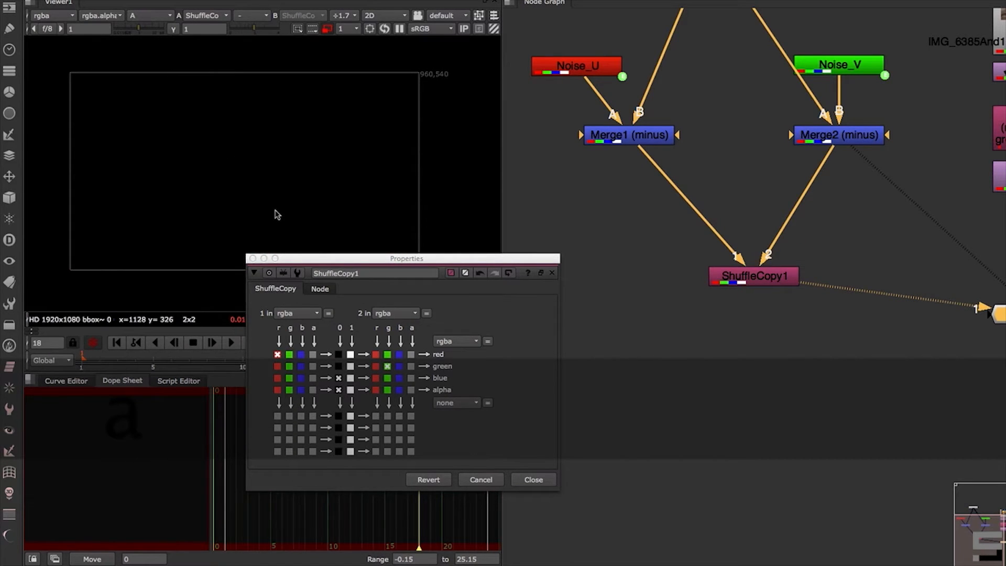
pyautogui.press('a')
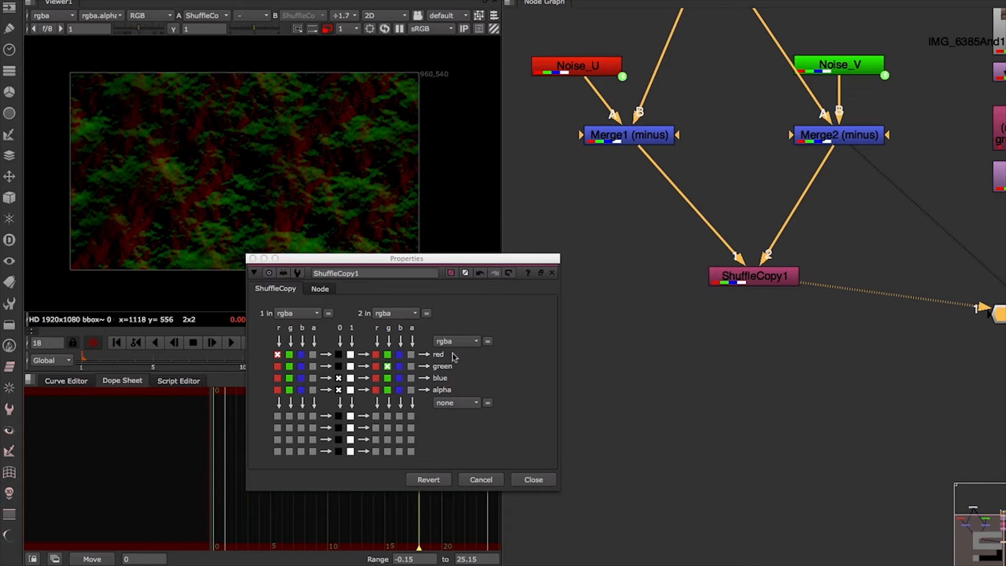
pyautogui.click(544, 478)
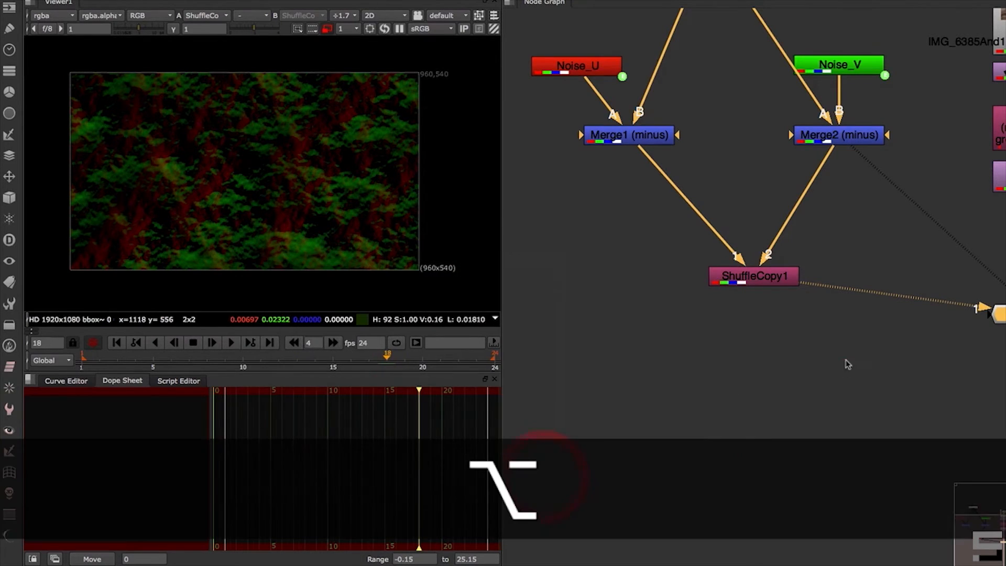
# Select the whole noise network including ShuffleCopy1 and move it upward beside the image branch
pyautogui.keyDown('alt'); pyautogui.moveTo(845, 359); pyautogui.dragTo(710, 451); pyautogui.keyUp('alt')
pyautogui.keyDown('alt'); pyautogui.moveTo(724, 336); pyautogui.dragTo(680, 346, button='middle'); pyautogui.keyUp('alt')
pyautogui.moveTo(758, 398); pyautogui.dragTo(503, 119)
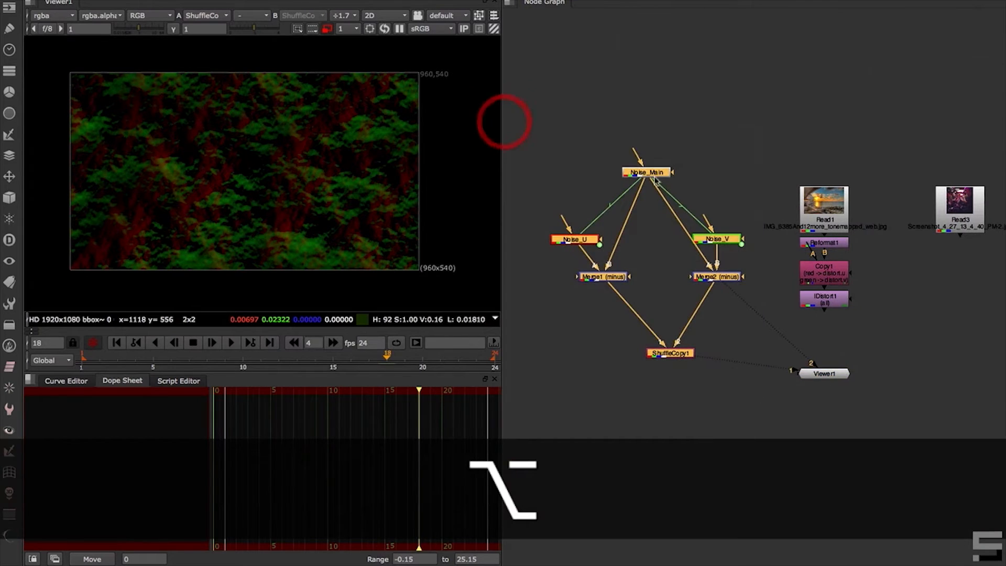
pyautogui.moveTo(648, 172); pyautogui.dragTo(633, 74)
pyautogui.click(768, 242)
# Connect Copy1's A input to ShuffleCopy1 and shift the noise network away from the image branch
pyautogui.moveTo(814, 256); pyautogui.dragTo(659, 256)
pyautogui.moveTo(529, 56); pyautogui.dragTo(738, 294)
pyautogui.moveTo(667, 257); pyautogui.dragTo(630, 265)
pyautogui.click(670, 245)
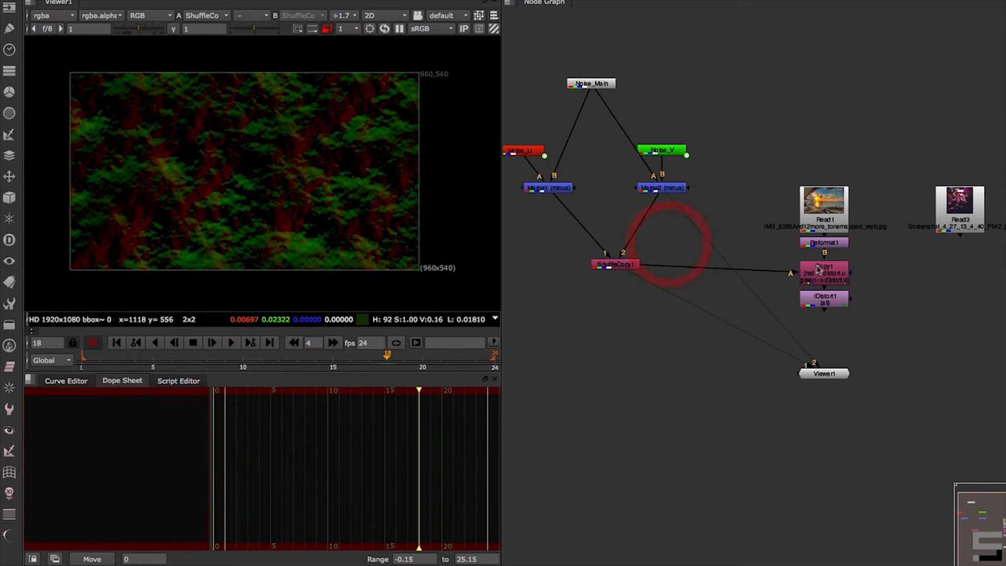
# Check in Copy1's properties how the red and green channels map to distort.u and distort.v, and close them
pyautogui.click(821, 280)
pyautogui.doubleClick(822, 280)
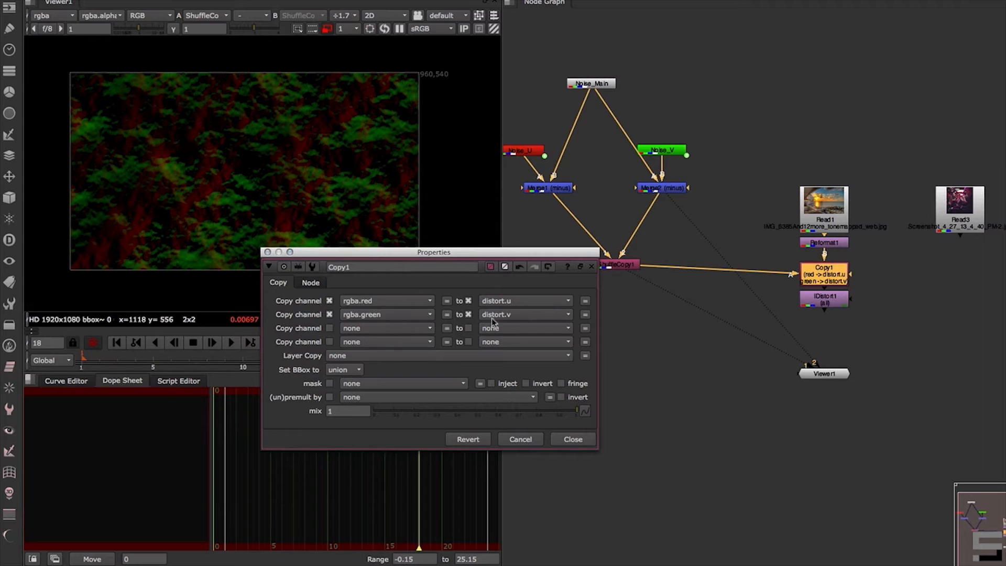
pyautogui.click(573, 439)
pyautogui.click(636, 382)
# Show IDistort1 in the viewer and set its UV scale to 87
pyautogui.click(827, 300)
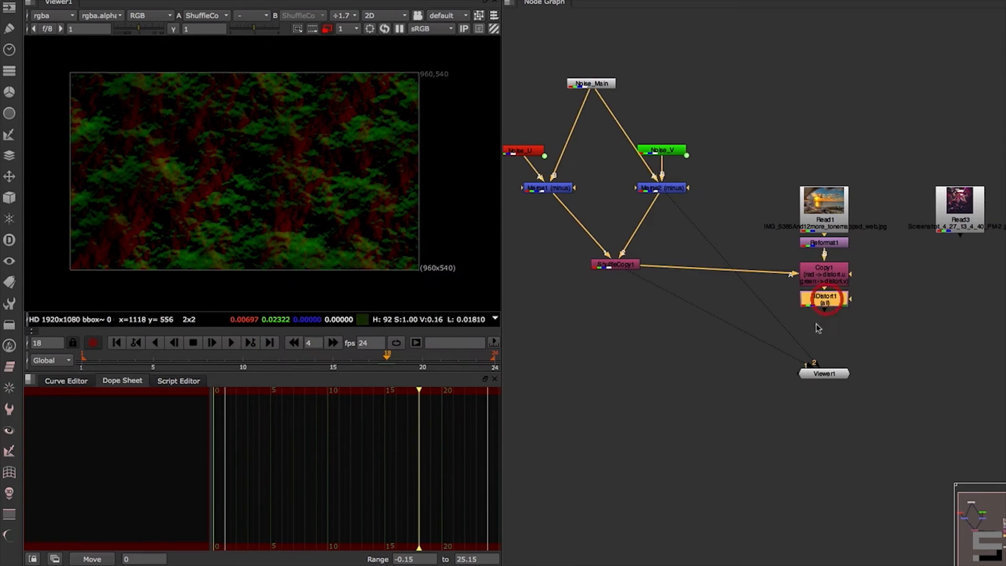
pyautogui.click(834, 298)
pyautogui.press('1')
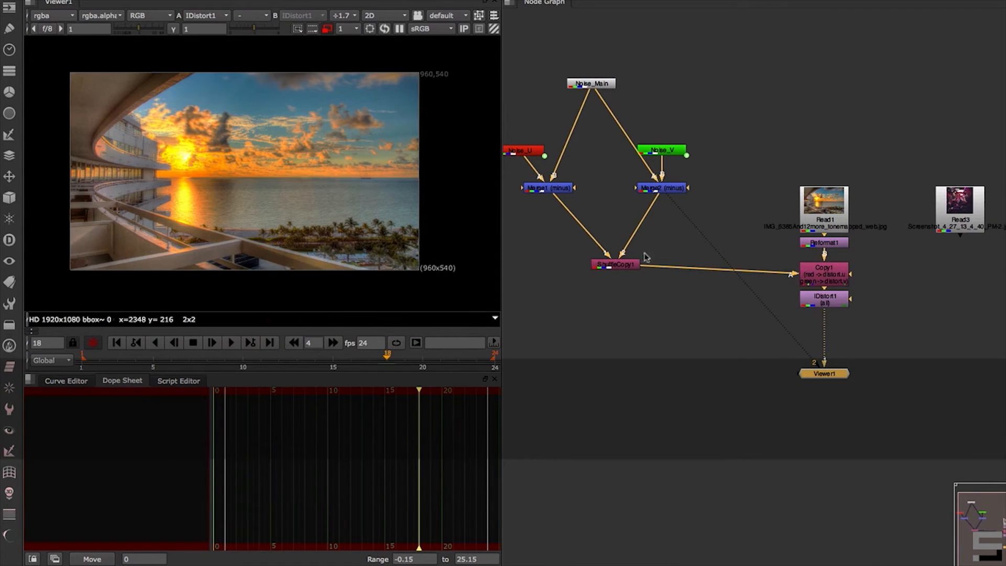
pyautogui.doubleClick(833, 298)
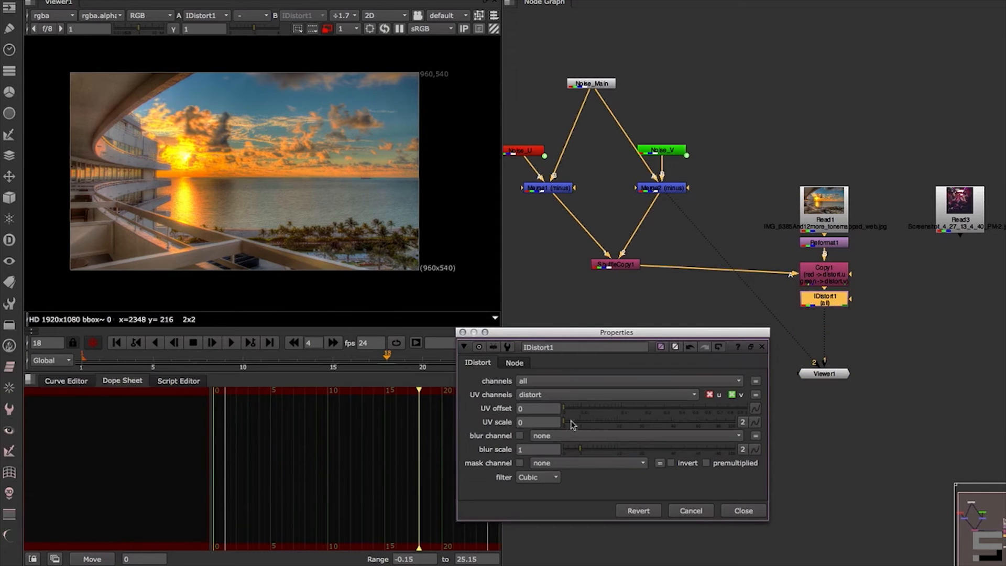
pyautogui.moveTo(572, 424); pyautogui.dragTo(724, 433)
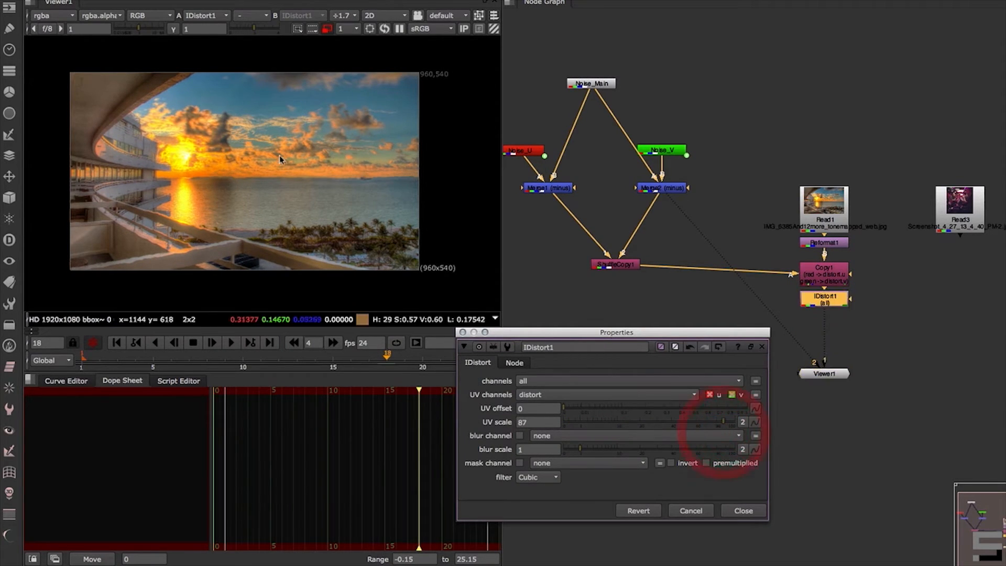
# Inspect the distorted palm trees up close, reduce IDistort1's UV scale to 61, and sample a rectangular area beside the central palm
pyautogui.keyDown('alt'); pyautogui.moveTo(320, 169); pyautogui.dragTo(409, 139, button='middle'); pyautogui.keyUp('alt')
pyautogui.keyDown('alt'); pyautogui.moveTo(337, 154); pyautogui.dragTo(309, 26); pyautogui.keyUp('alt')
pyautogui.keyDown('alt'); pyautogui.moveTo(322, 218); pyautogui.dragTo(409, 119); pyautogui.keyUp('alt')
pyautogui.keyDown('alt'); pyautogui.moveTo(440, 163); pyautogui.dragTo(228, 152); pyautogui.keyUp('alt')
pyautogui.keyDown('alt'); pyautogui.moveTo(312, 152); pyautogui.dragTo(374, 124, button='middle'); pyautogui.keyUp('alt')
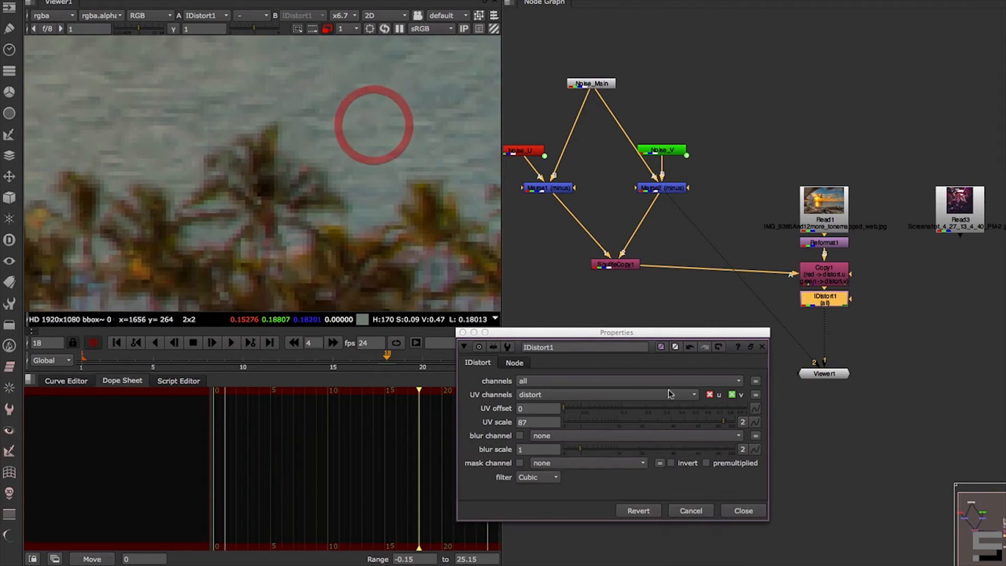
pyautogui.moveTo(722, 423); pyautogui.dragTo(699, 408)
pyautogui.moveTo(120, 103); pyautogui.dragTo(206, 185)
pyautogui.keyDown('shift'); pyautogui.keyDown('super'); pyautogui.moveTo(120, 100); pyautogui.dragTo(220, 195); pyautogui.keyUp('super'); pyautogui.keyUp('shift')
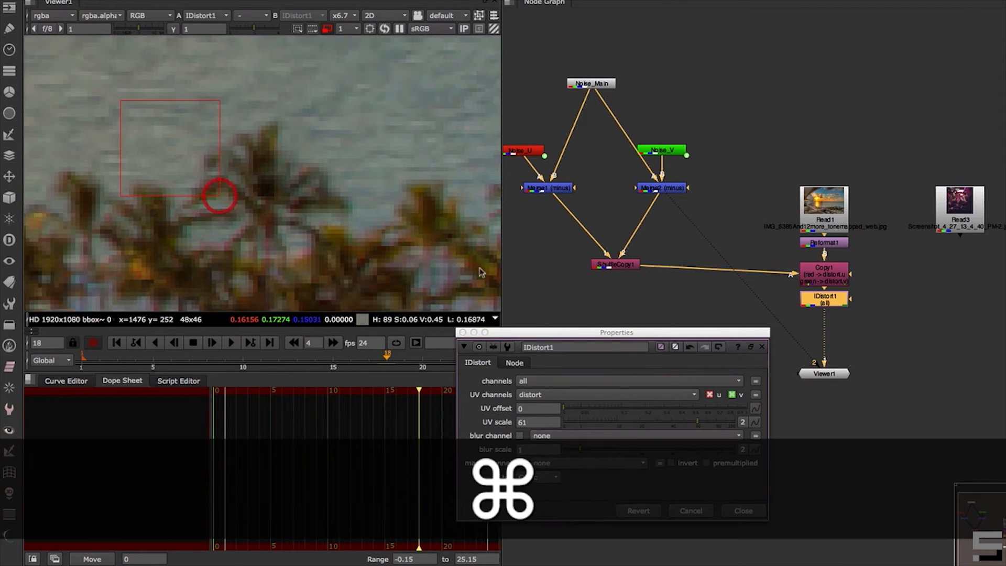
# Set IDistort1's UV scale to 24.5 and clear the sampled rectangle from the viewer
pyautogui.moveTo(700, 427); pyautogui.dragTo(649, 411)
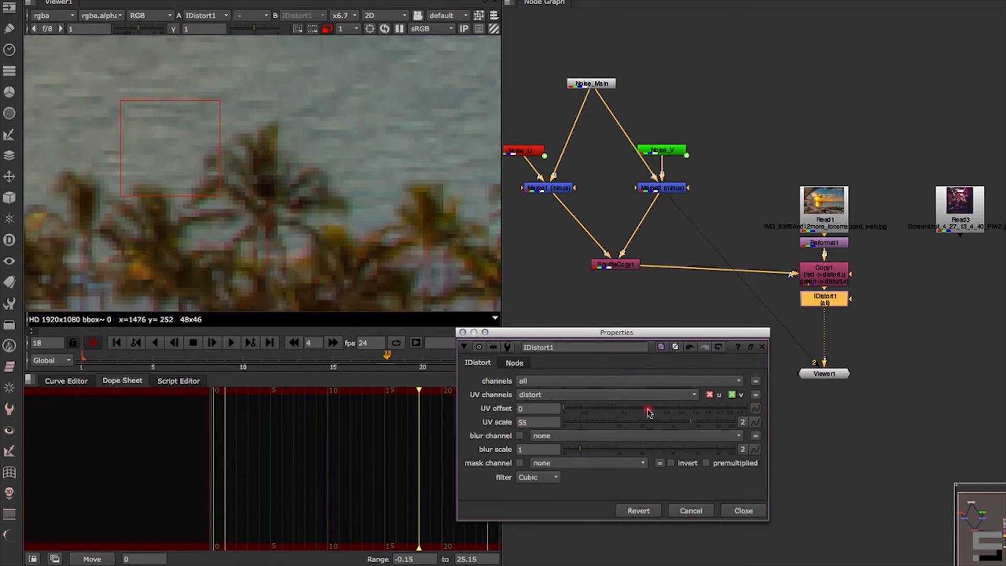
pyautogui.keyDown('super'); pyautogui.click(301, 154); pyautogui.keyUp('super')
pyautogui.scroll(-2, 314, 142)
pyautogui.keyDown('alt'); pyautogui.keyDown('super'); pyautogui.click(332, 175); pyautogui.keyUp('super'); pyautogui.keyUp('alt')
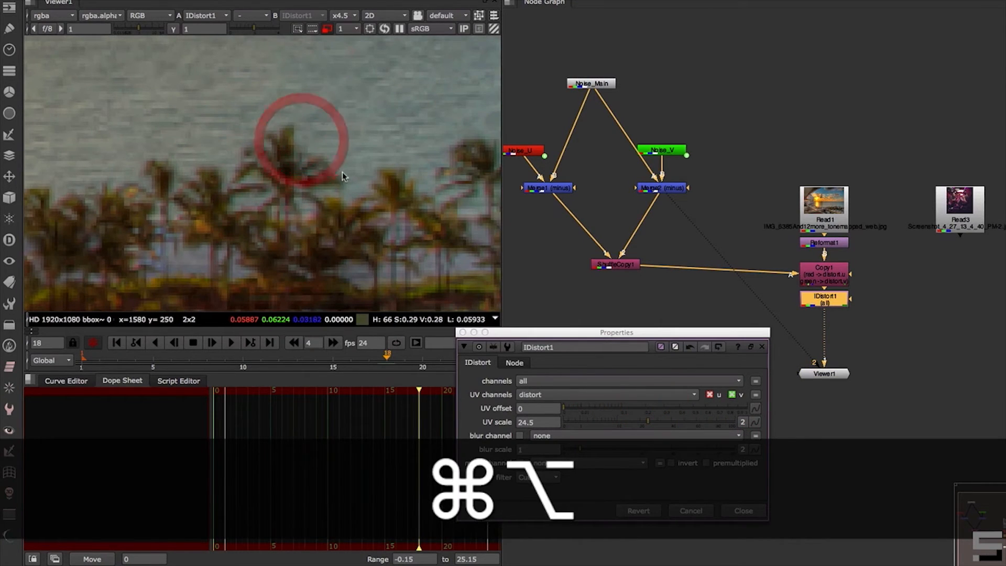
# View the whole distorted image, scrub to frame 11 and play back the distortion animation
pyautogui.keyDown('shift'); pyautogui.keyDown('super'); pyautogui.click(343, 171); pyautogui.keyUp('super'); pyautogui.keyUp('shift')
pyautogui.keyDown('alt'); pyautogui.moveTo(333, 168); pyautogui.dragTo(302, 179, button='middle'); pyautogui.keyUp('alt')
pyautogui.keyDown('alt'); pyautogui.moveTo(336, 167); pyautogui.dragTo(385, 201); pyautogui.keyUp('alt')
pyautogui.keyDown('alt'); pyautogui.scroll(-1, 368, 170); pyautogui.keyUp('alt')
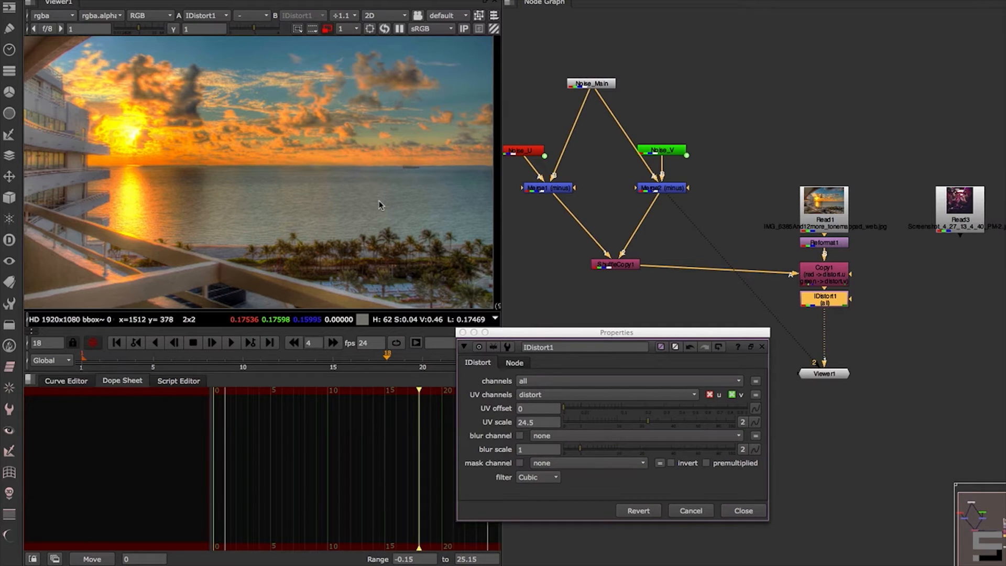
pyautogui.moveTo(102, 367); pyautogui.dragTo(261, 368)
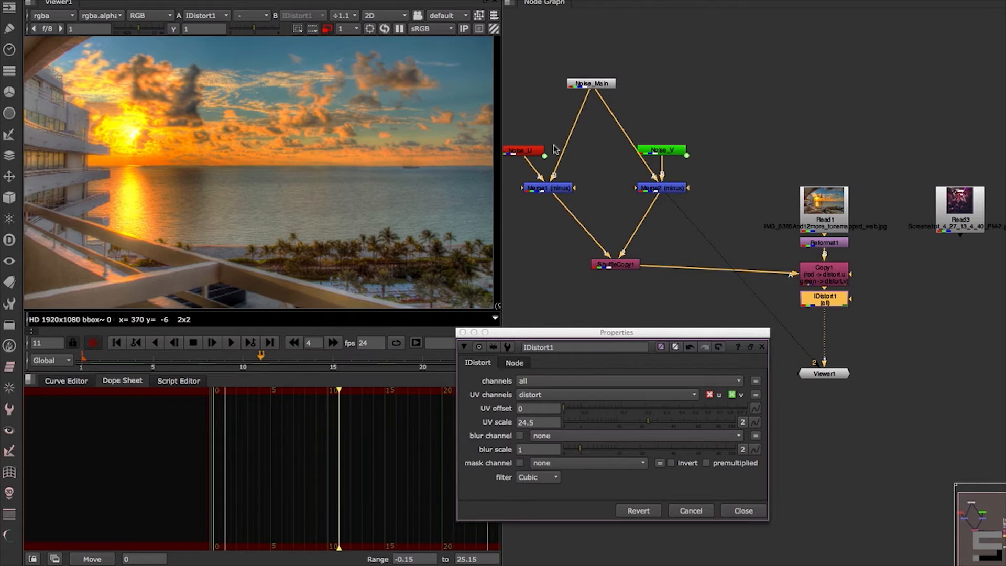
pyautogui.click(231, 343)
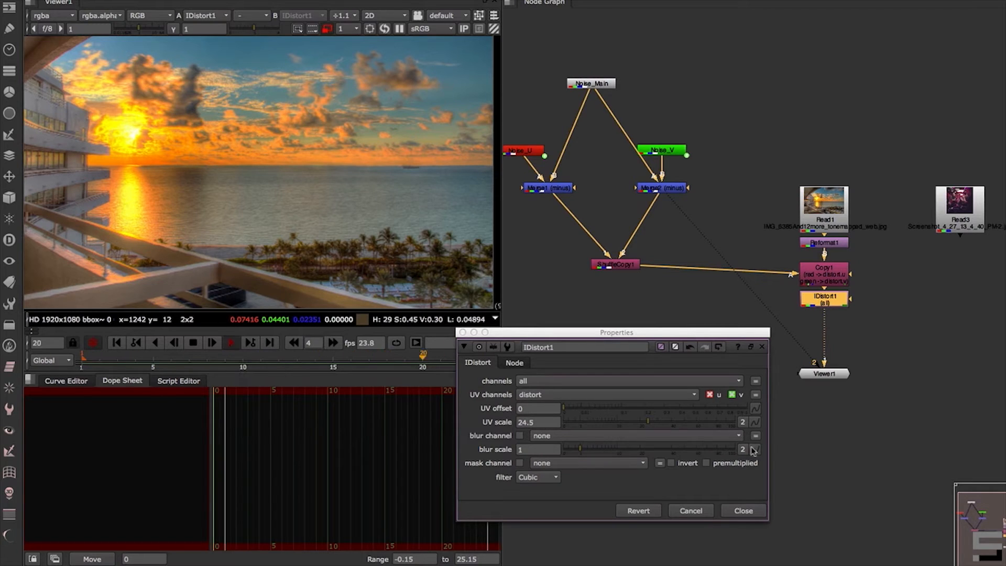
# Close IDistort1's properties, stop playback and save the script
pyautogui.click(748, 510)
pyautogui.click(194, 343)
pyautogui.click(674, 382)
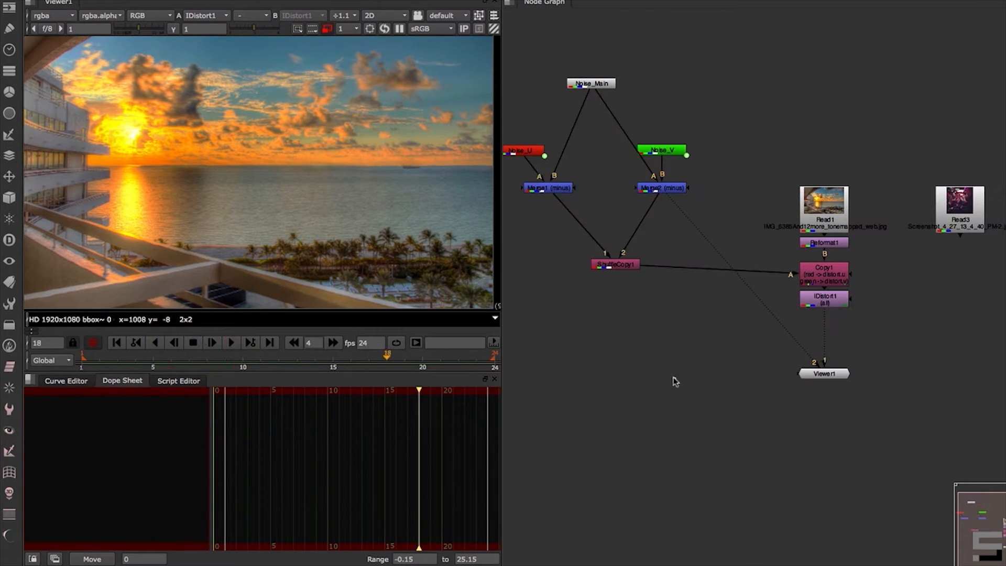
pyautogui.press('super+s')
# Tidy the node graph by nudging Noise_U and Noise_Main, and shift the noise and merge nodes down slightly as a group
pyautogui.moveTo(661, 358); pyautogui.dragTo(700, 389, button='middle')
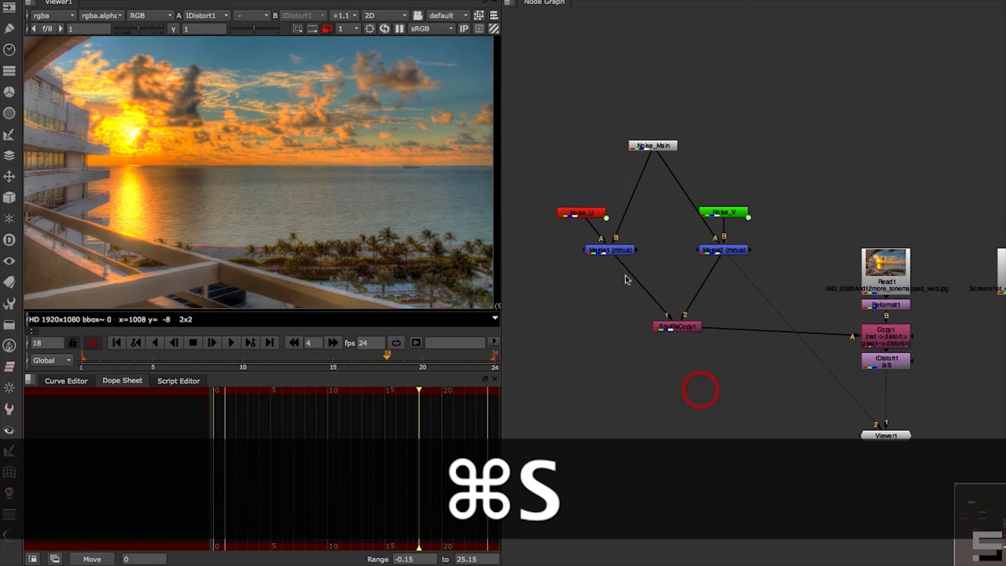
pyautogui.moveTo(584, 215); pyautogui.dragTo(601, 215)
pyautogui.click(589, 275)
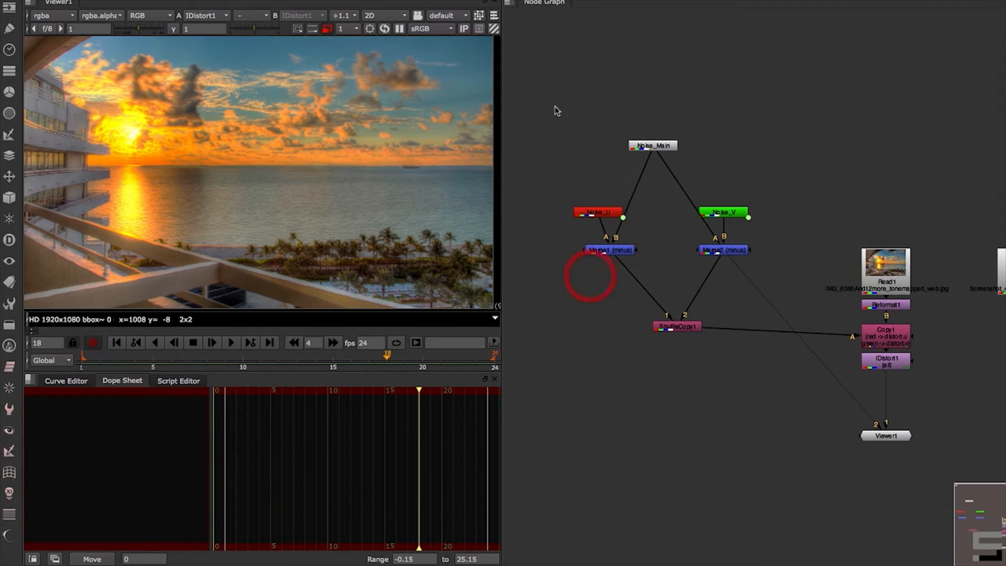
pyautogui.moveTo(526, 101); pyautogui.dragTo(769, 318)
pyautogui.click(812, 251)
pyautogui.moveTo(666, 147); pyautogui.dragTo(683, 145)
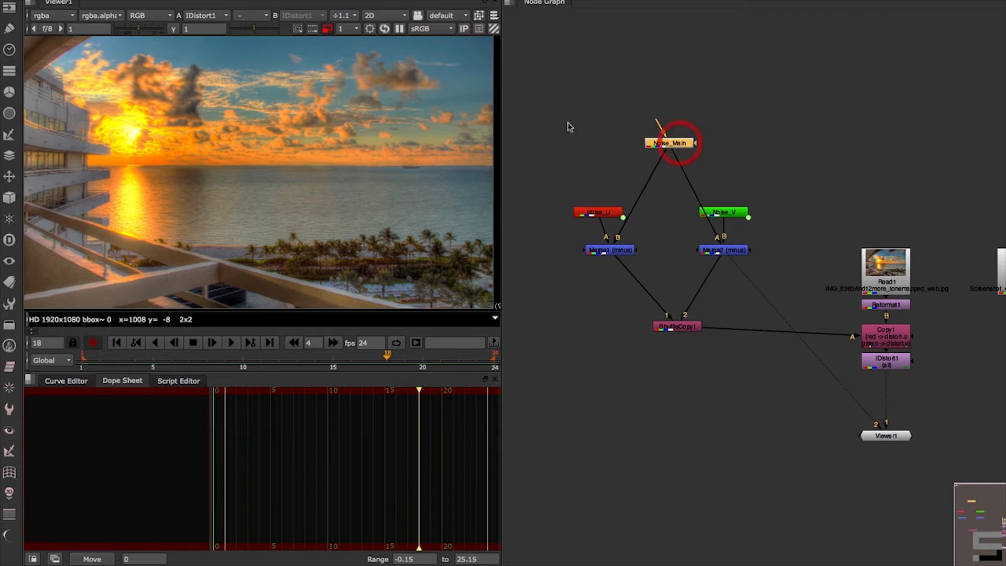
pyautogui.moveTo(535, 78); pyautogui.dragTo(781, 315)
pyautogui.moveTo(726, 251); pyautogui.dragTo(730, 266)
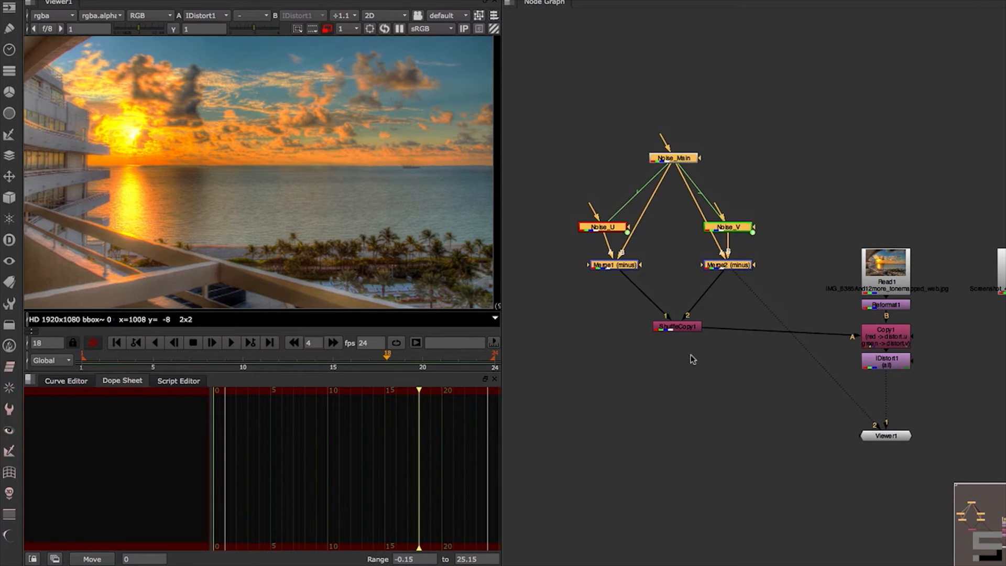
pyautogui.click(573, 335)
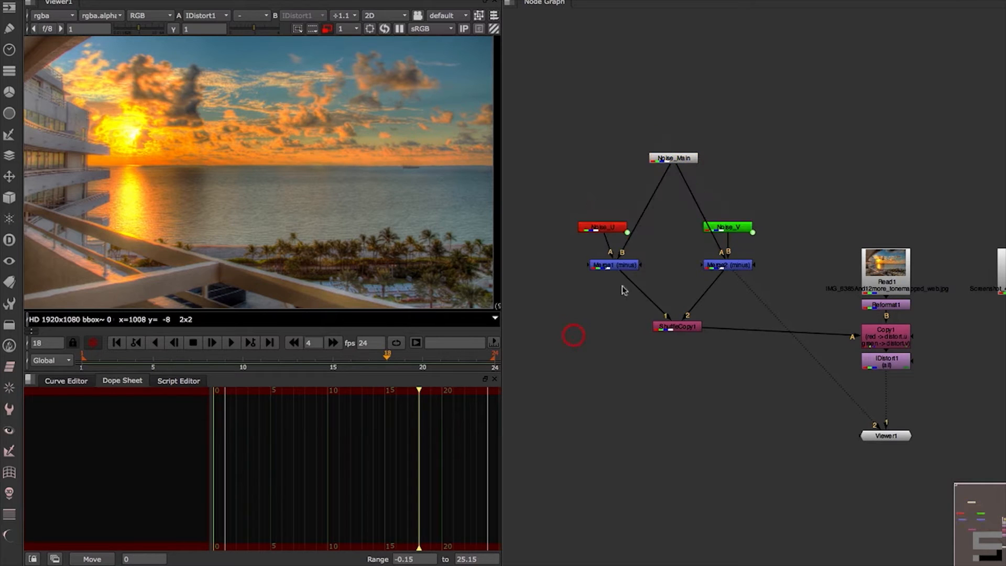
# Show the transform settings of Noise_U and Noise_V side by side and set Noise_U's translate x to -15
pyautogui.doubleClick(605, 229)
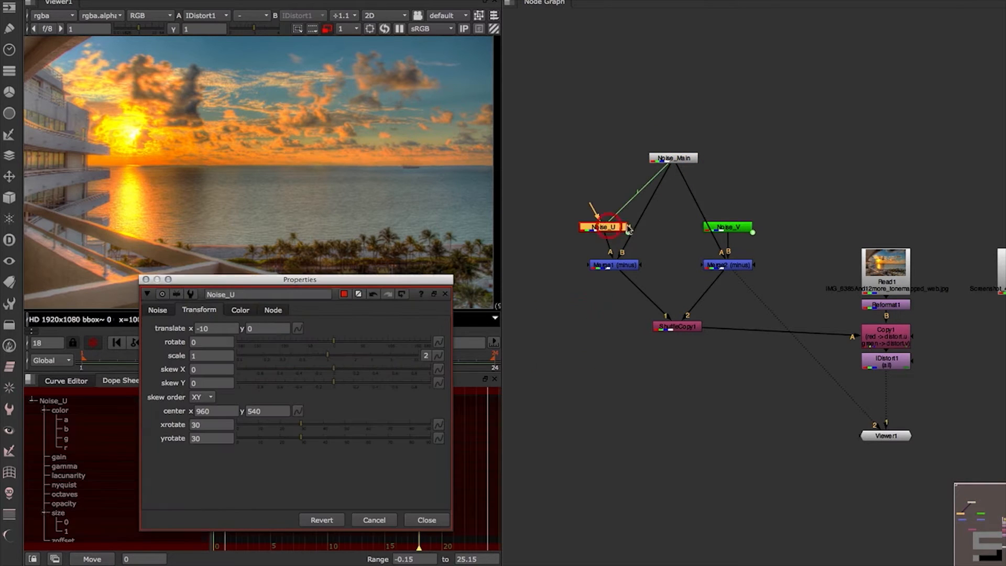
pyautogui.doubleClick(729, 227)
pyautogui.moveTo(519, 173); pyautogui.dragTo(630, 296)
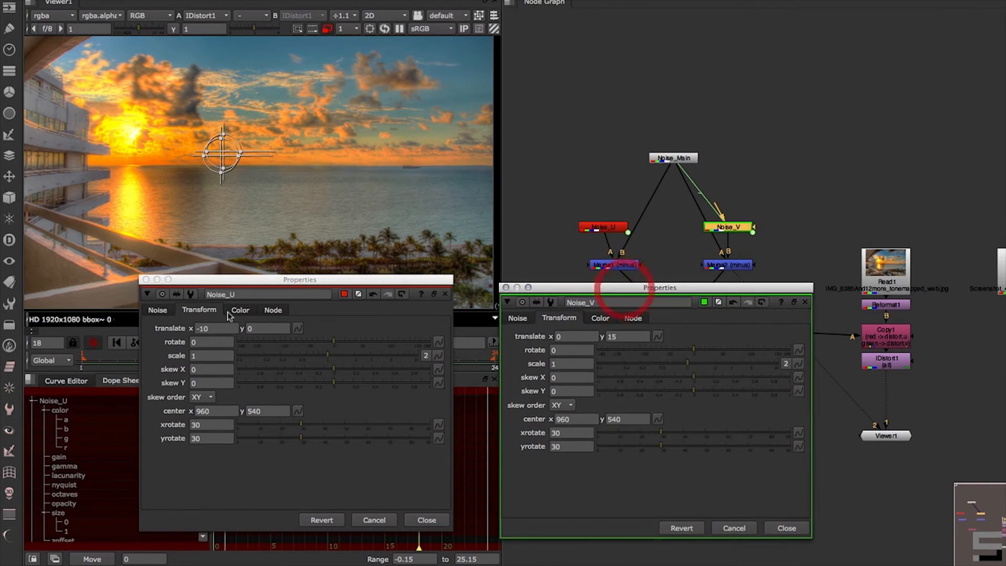
pyautogui.click(216, 328)
pyautogui.write('-15')
pyautogui.press('Return')
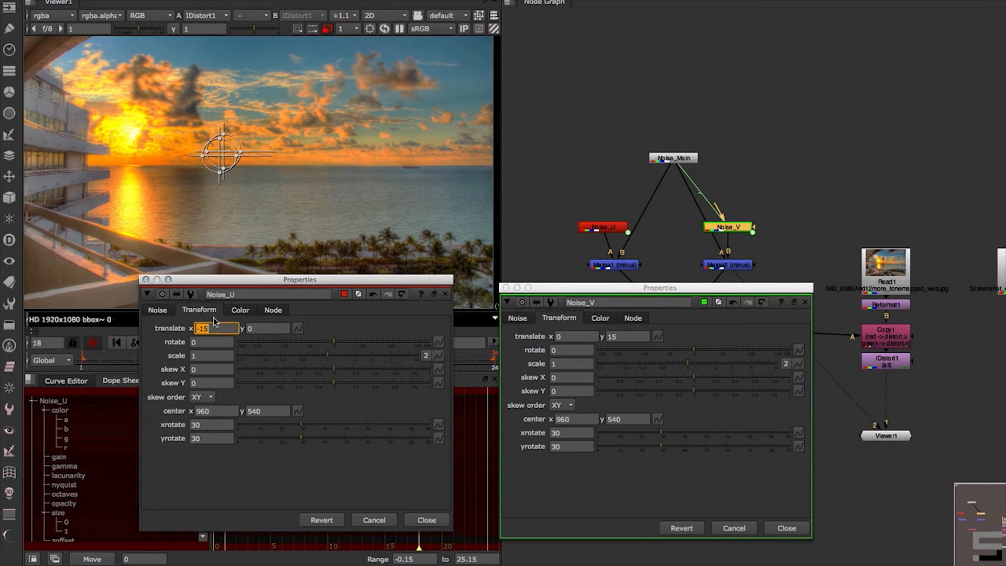
# Link Noise_U's translate x to Noise_V with the expression Noise_V.translate.y
pyautogui.press('Right')
pyautogui.press('=')
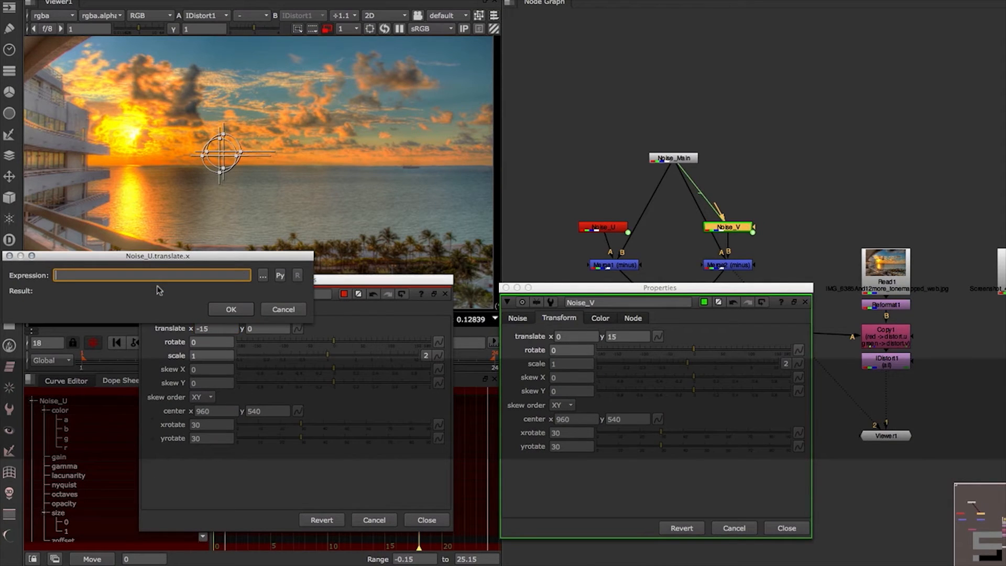
pyautogui.write('Noi')
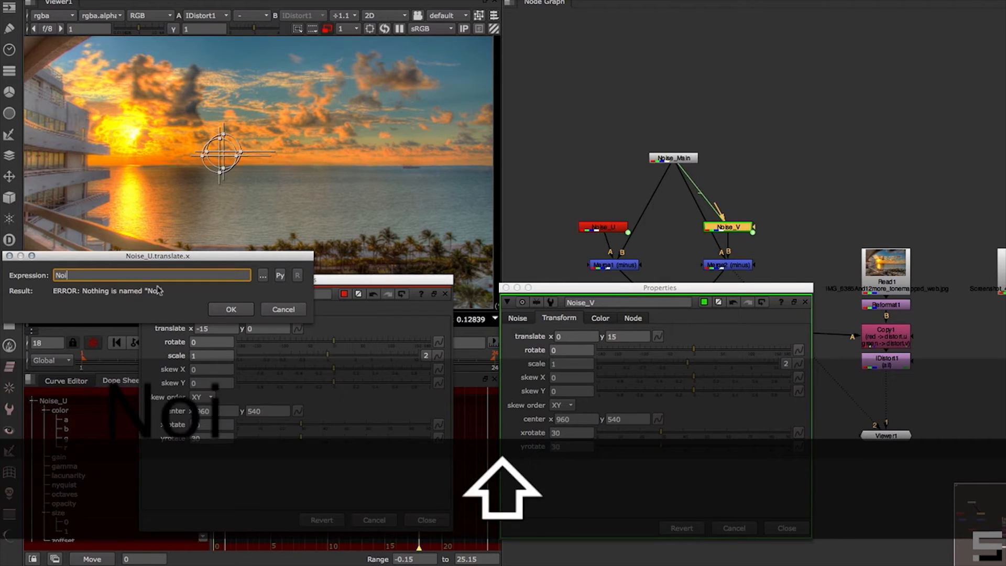
pyautogui.write('se_V')
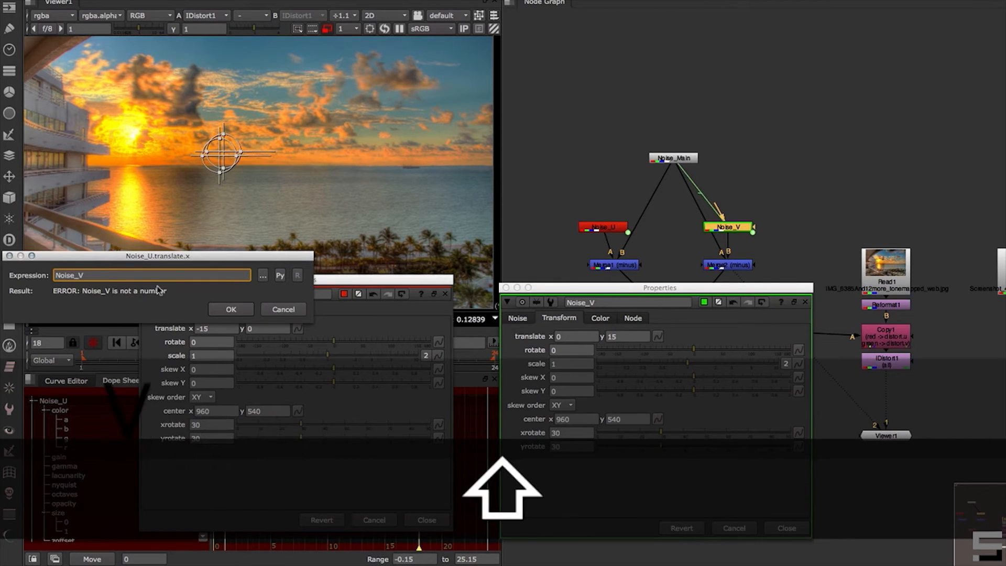
pyautogui.write('.transate')
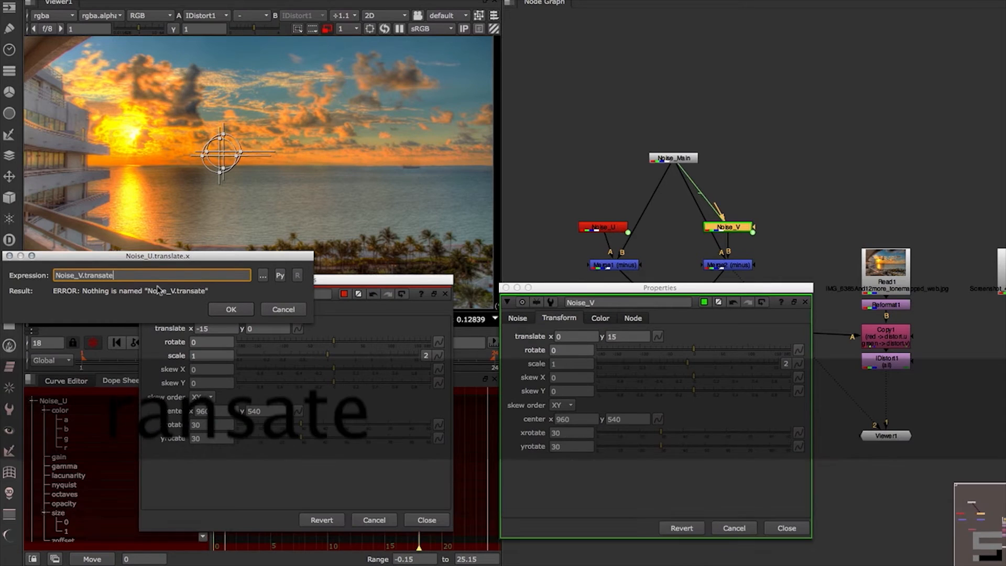
pyautogui.write('.y')
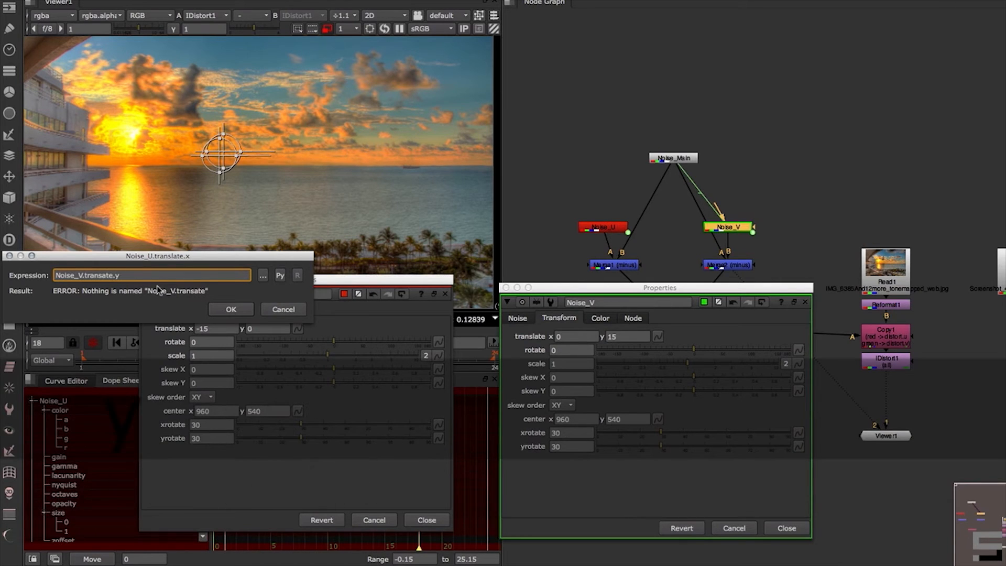
pyautogui.press('Left')
pyautogui.write('l')
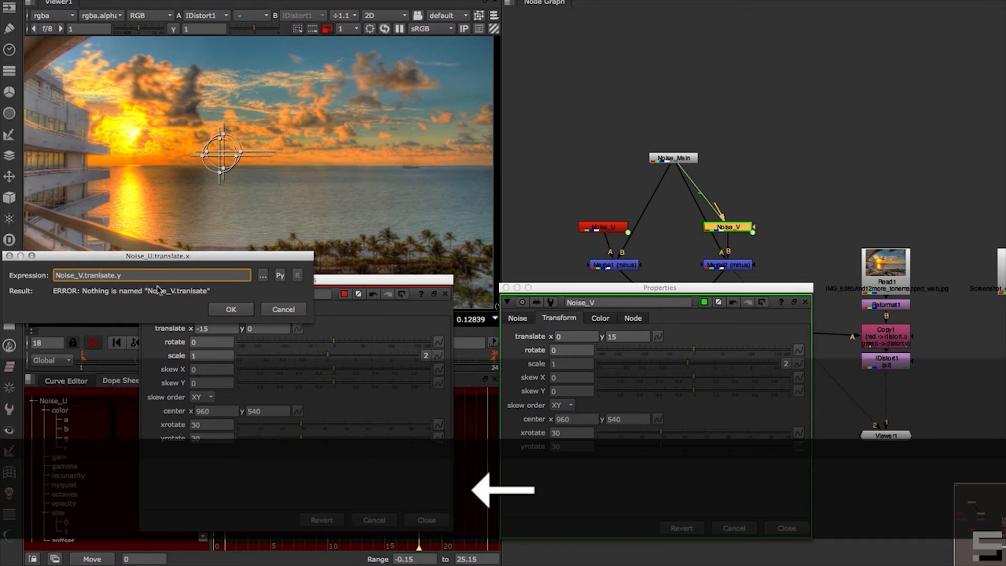
pyautogui.press('BackSpace')
pyautogui.press('Right')
pyautogui.write('l')
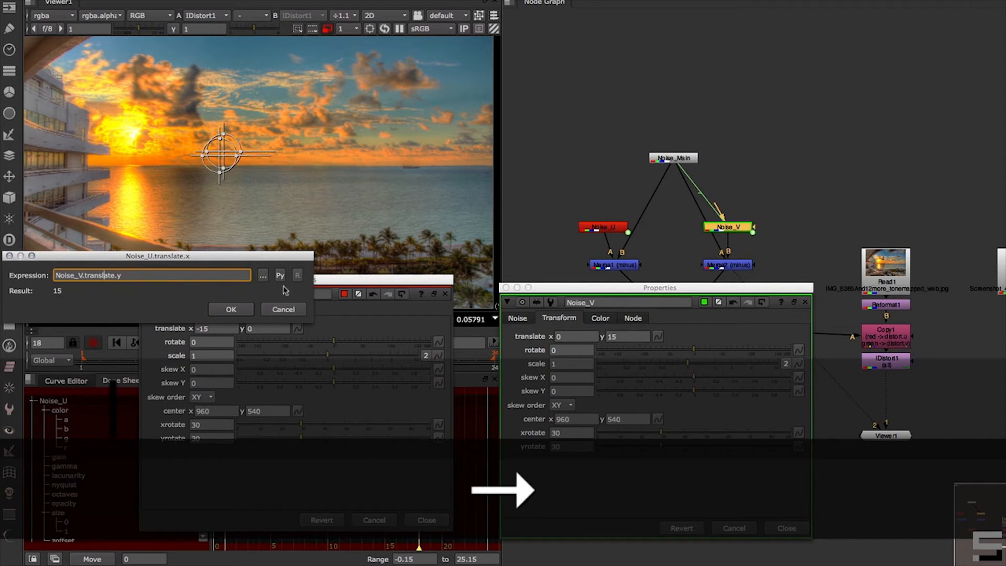
pyautogui.click(231, 309)
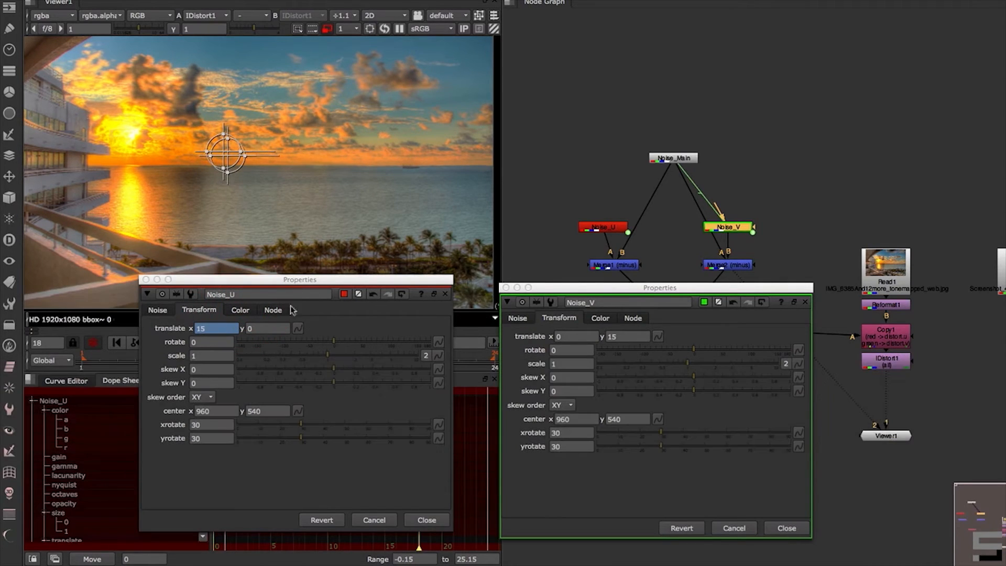
# Set Noise_V's translate y to 20
pyautogui.click(626, 337)
pyautogui.write('20')
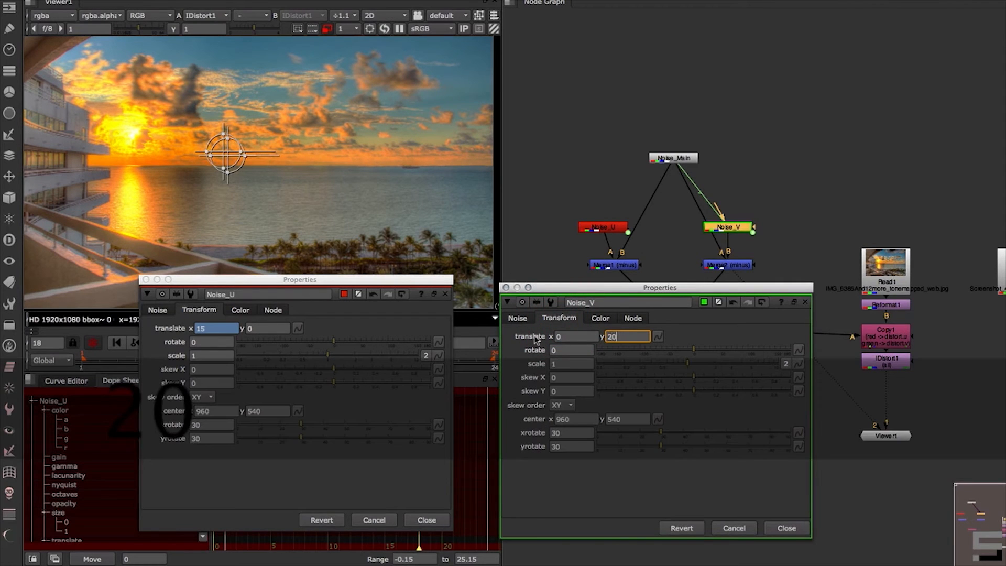
pyautogui.press('Return')
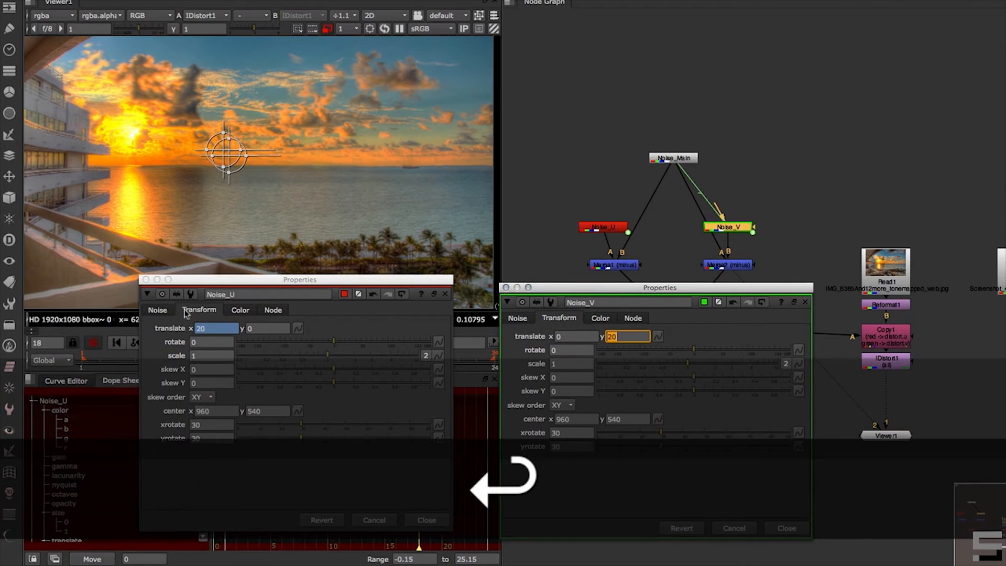
# Change Noise_U's translate x expression to Noise_V.translate.y * -1 and close its properties
pyautogui.click(214, 328)
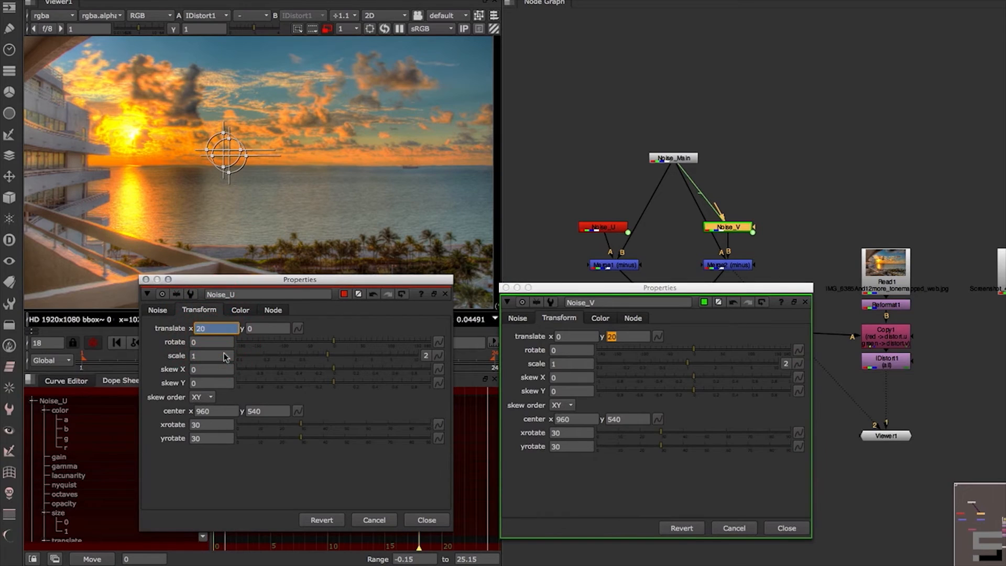
pyautogui.press('=')
pyautogui.press('Right')
pyautogui.write('*')
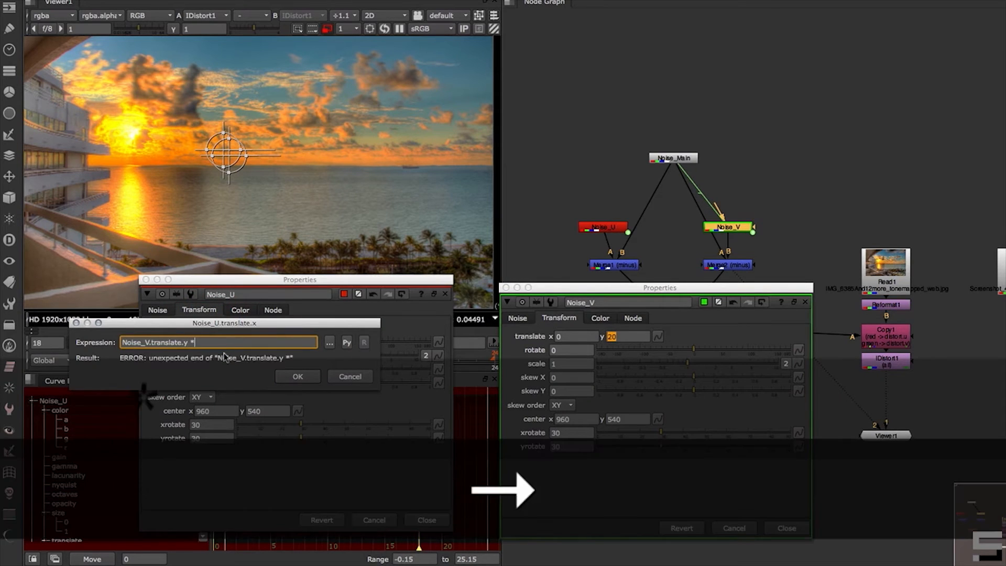
pyautogui.write(' -1')
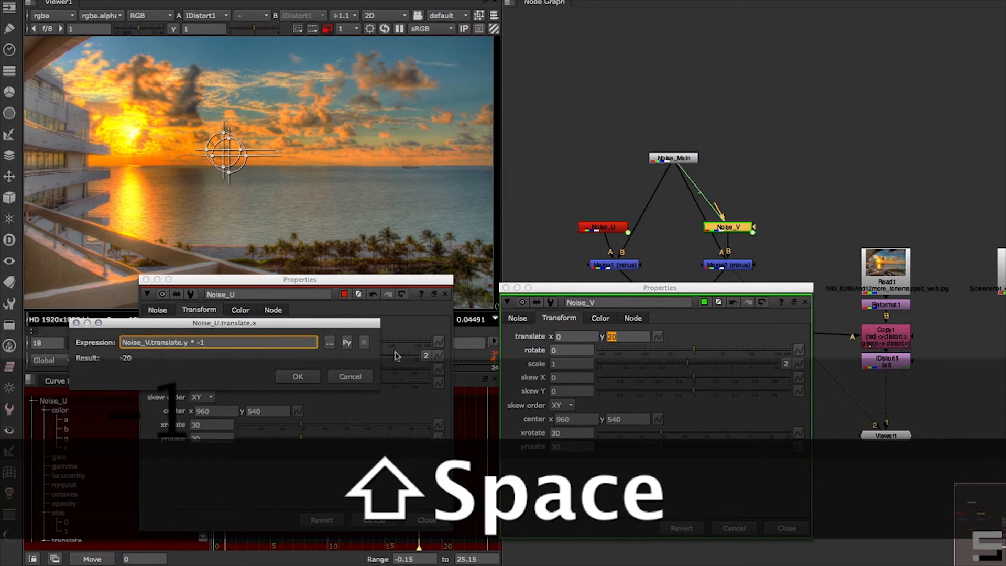
pyautogui.click(309, 376)
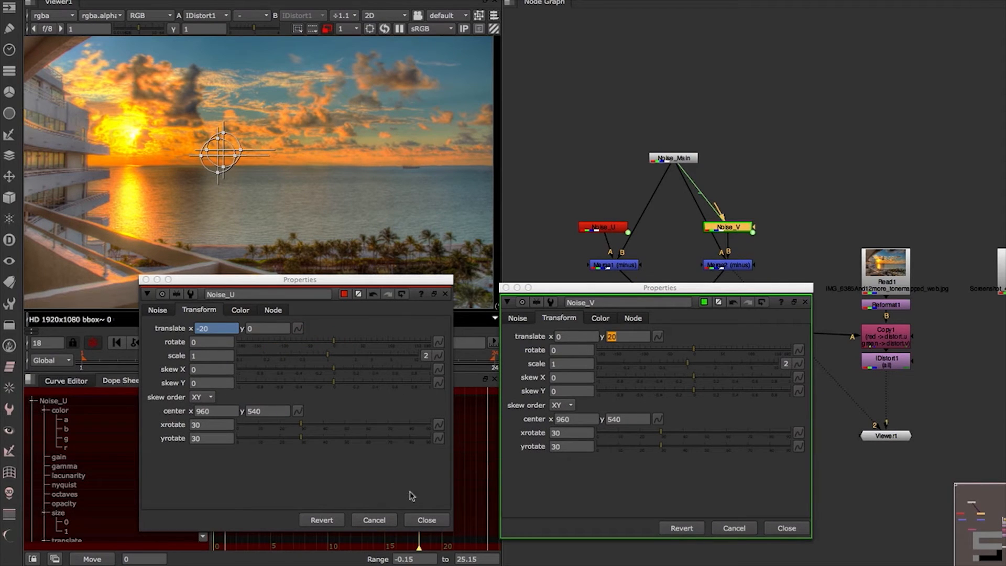
pyautogui.click(426, 519)
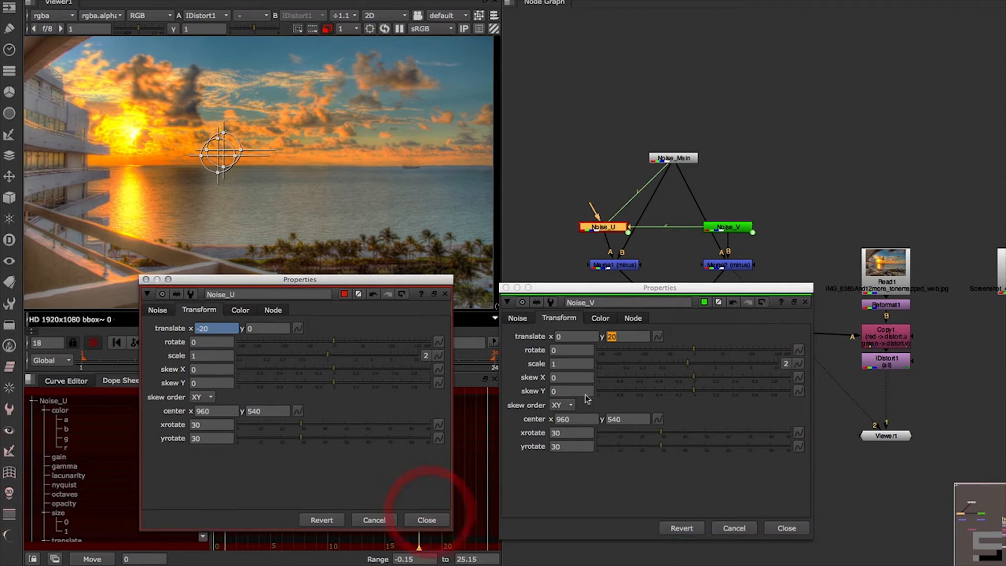
pyautogui.click(426, 519)
# Try a translate y of 100 on Noise_V, and restore it to 20
pyautogui.click(625, 338)
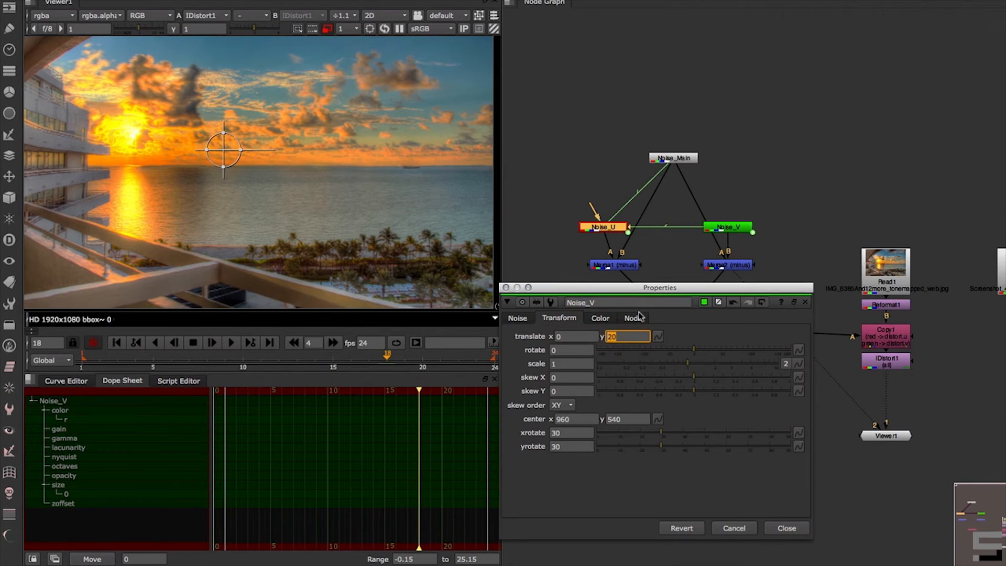
pyautogui.write('100')
pyautogui.press('Return')
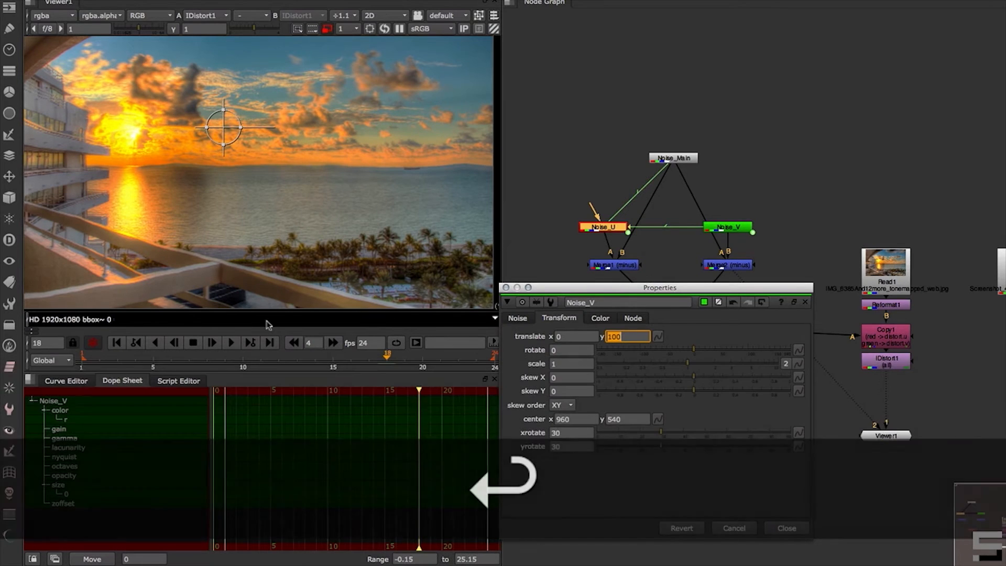
pyautogui.write('20')
pyautogui.press('Return')
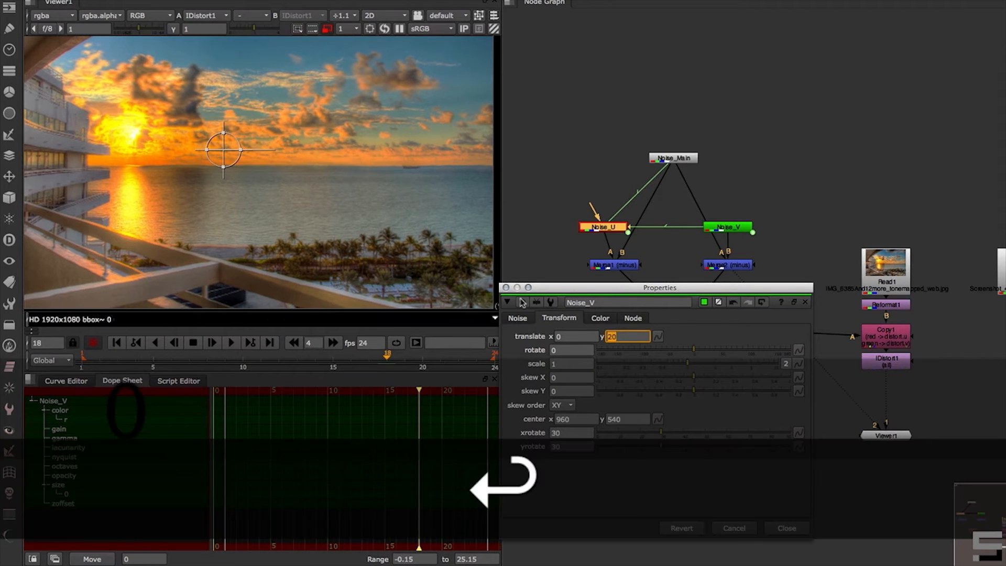
# Check Noise_U's transform values and Noise_V's noise settings, and close both nodes' properties
pyautogui.doubleClick(618, 231)
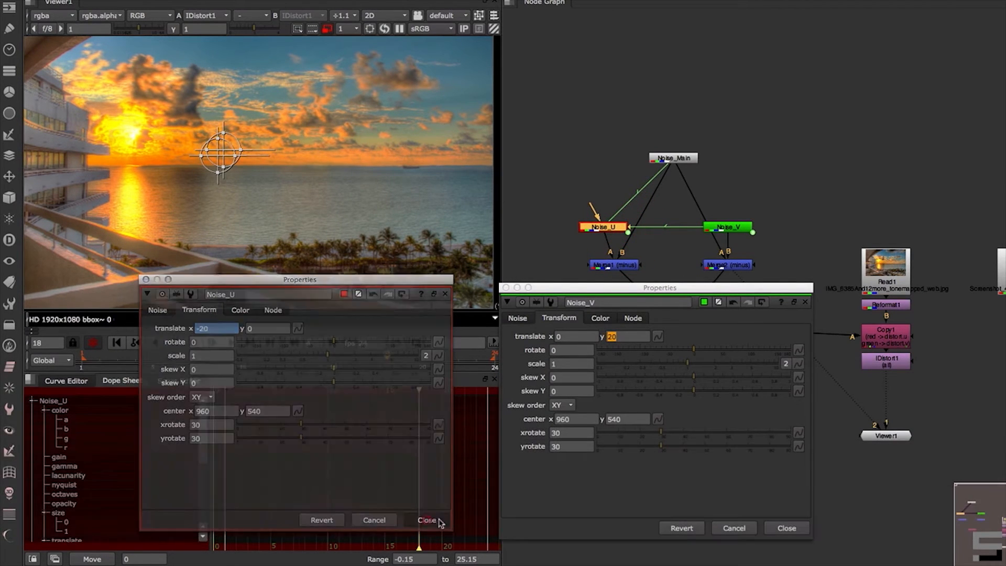
pyautogui.click(438, 520)
pyautogui.click(781, 528)
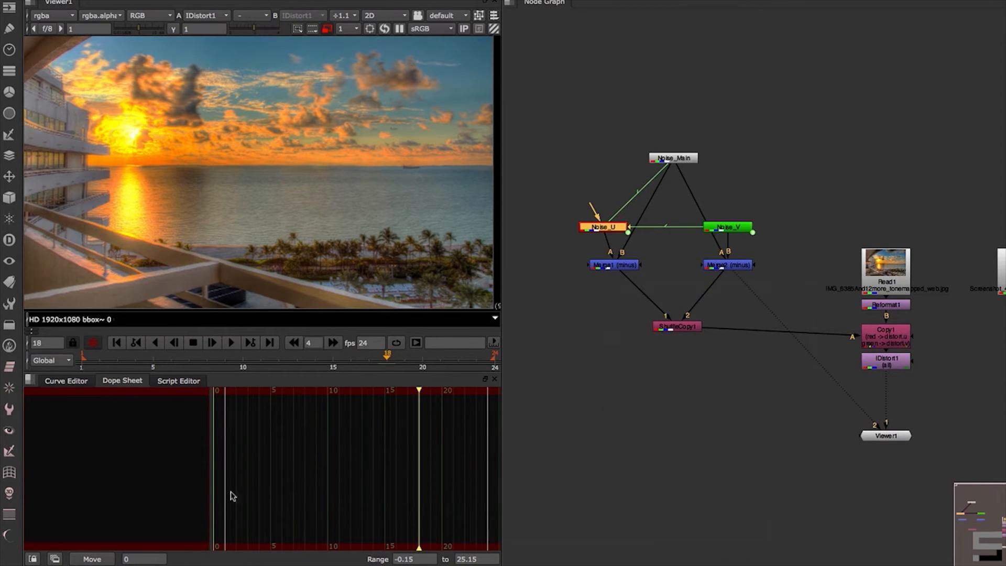
pyautogui.doubleClick(734, 229)
pyautogui.click(519, 318)
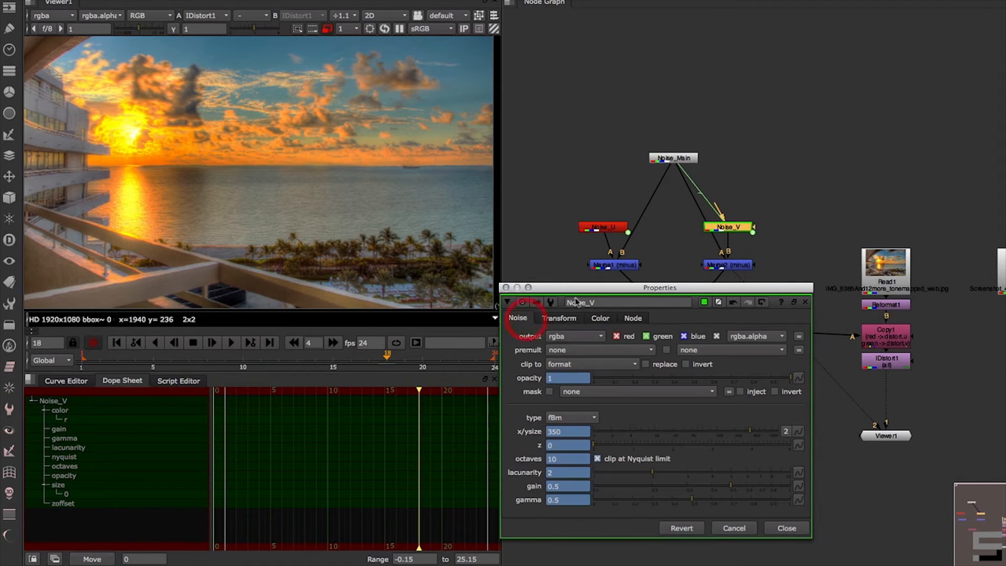
pyautogui.click(804, 530)
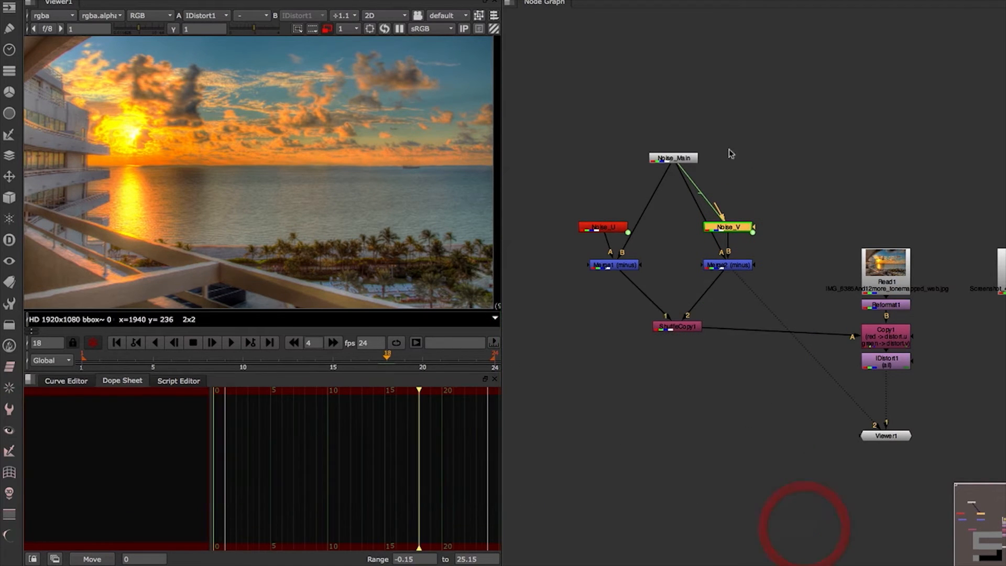
# Give Noise_Main's z value the expression frame/20 to animate the noise, and close its properties
pyautogui.click(741, 157)
pyautogui.click(621, 227)
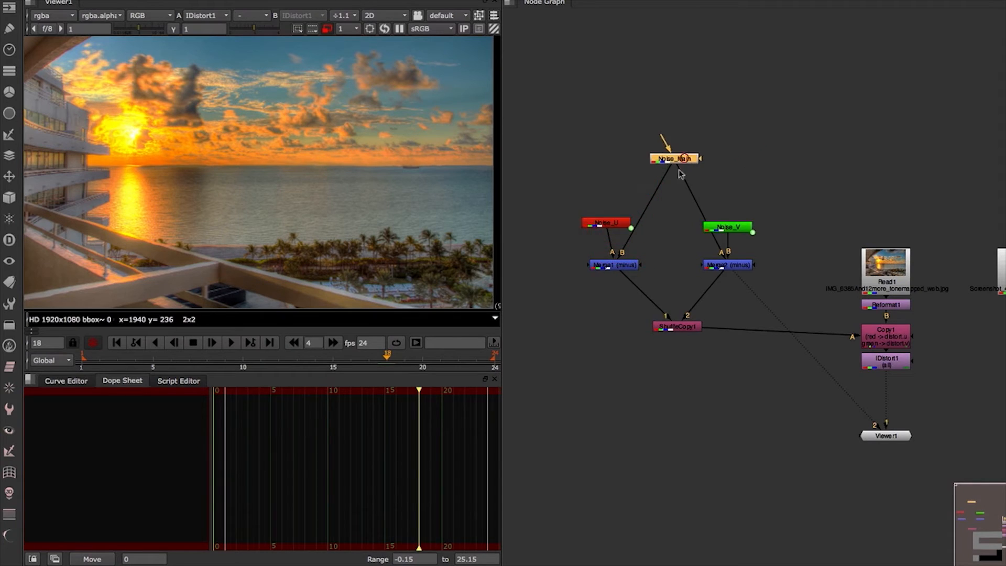
pyautogui.doubleClick(676, 157)
pyautogui.moveTo(653, 170); pyautogui.dragTo(408, 321)
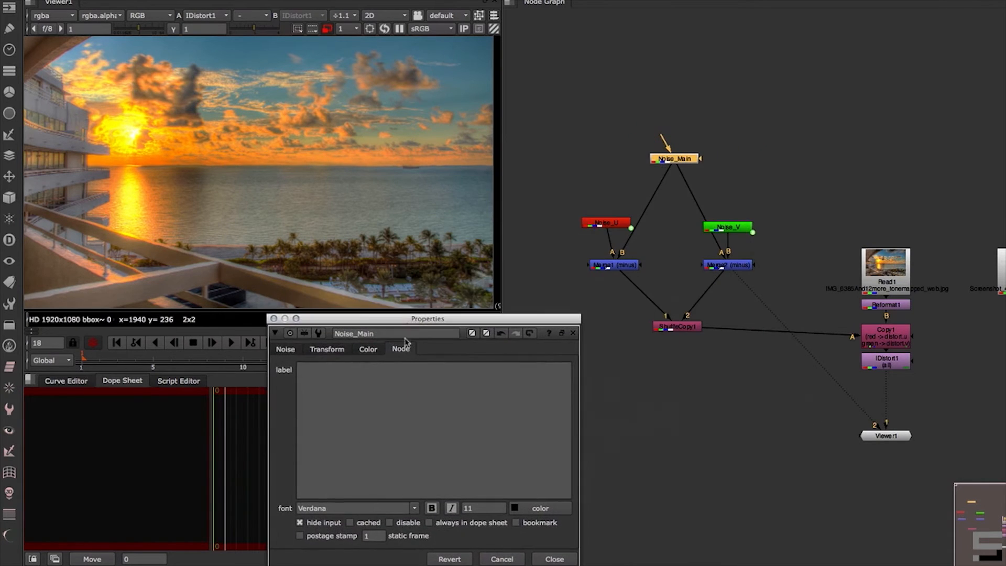
pyautogui.click(285, 349)
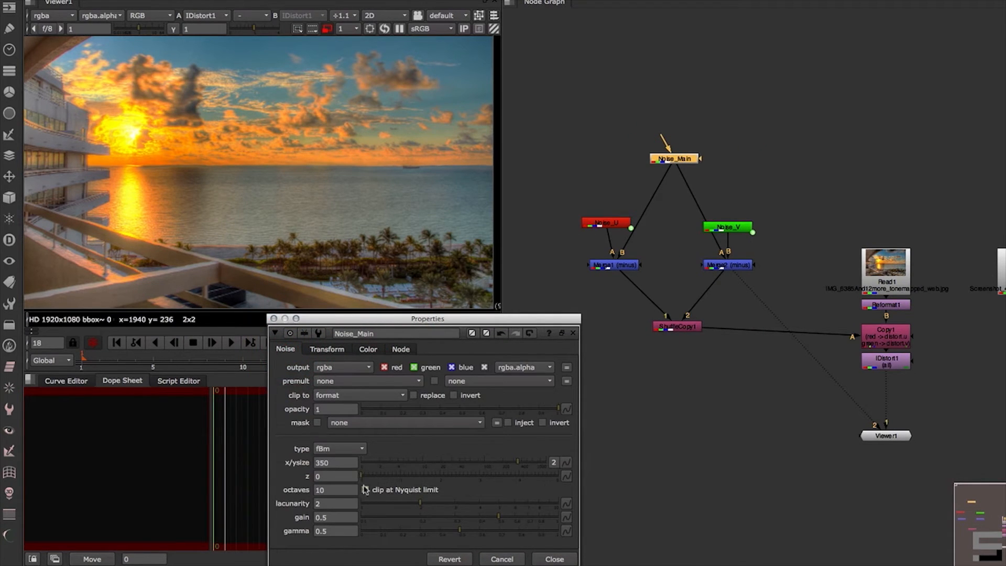
pyautogui.moveTo(407, 318); pyautogui.dragTo(332, 267)
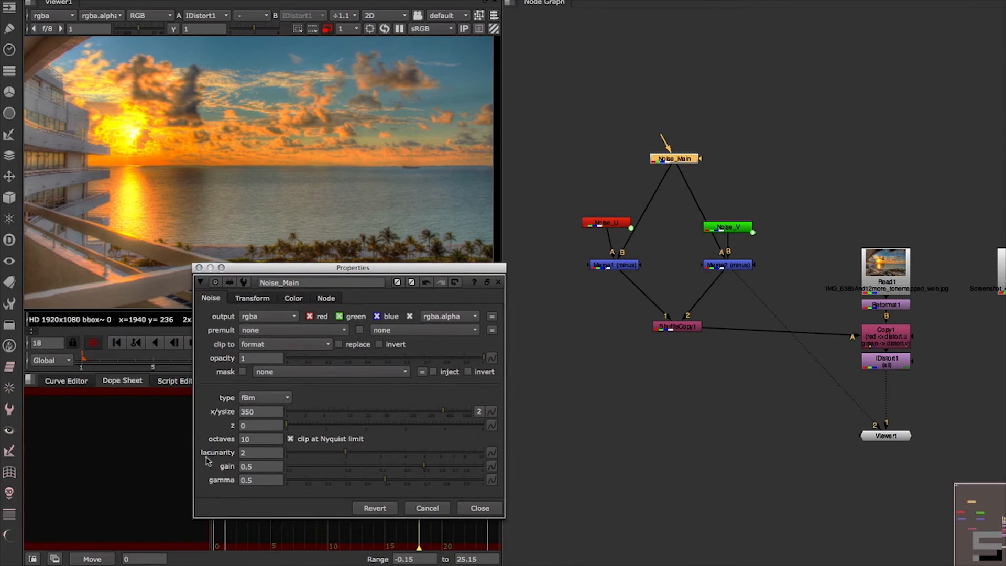
pyautogui.moveTo(602, 224); pyautogui.dragTo(609, 231)
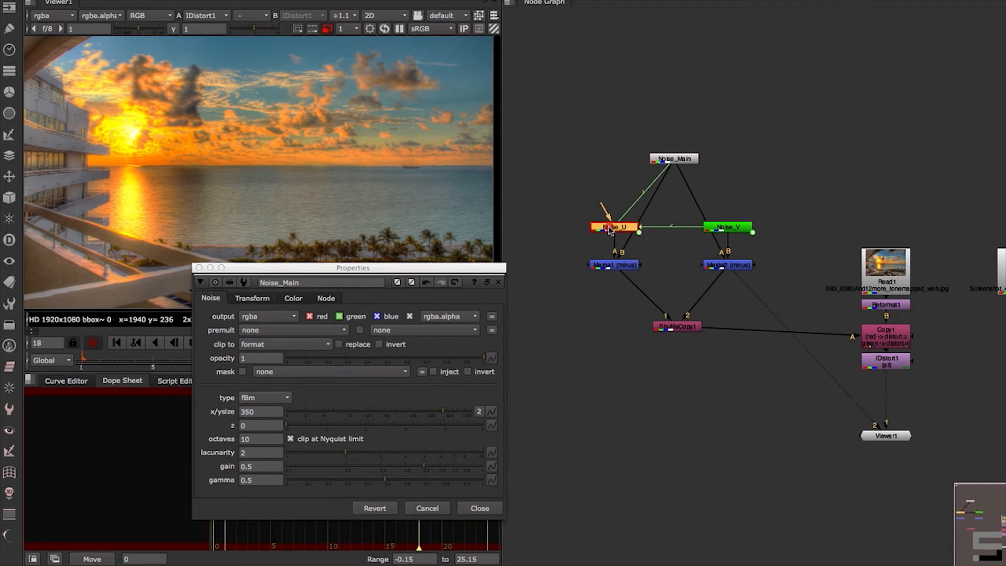
pyautogui.click(262, 422)
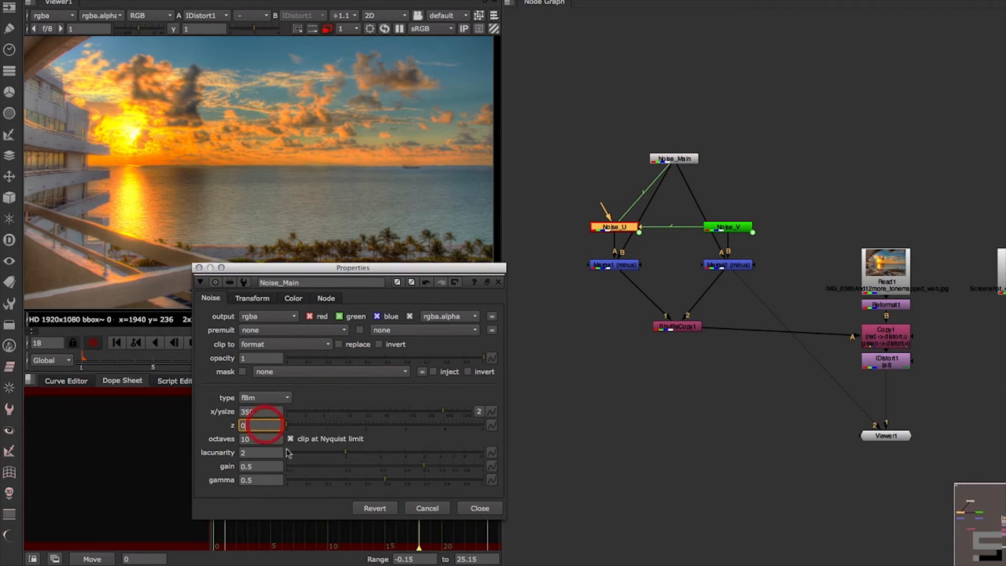
pyautogui.press('=')
pyautogui.write('frame/20')
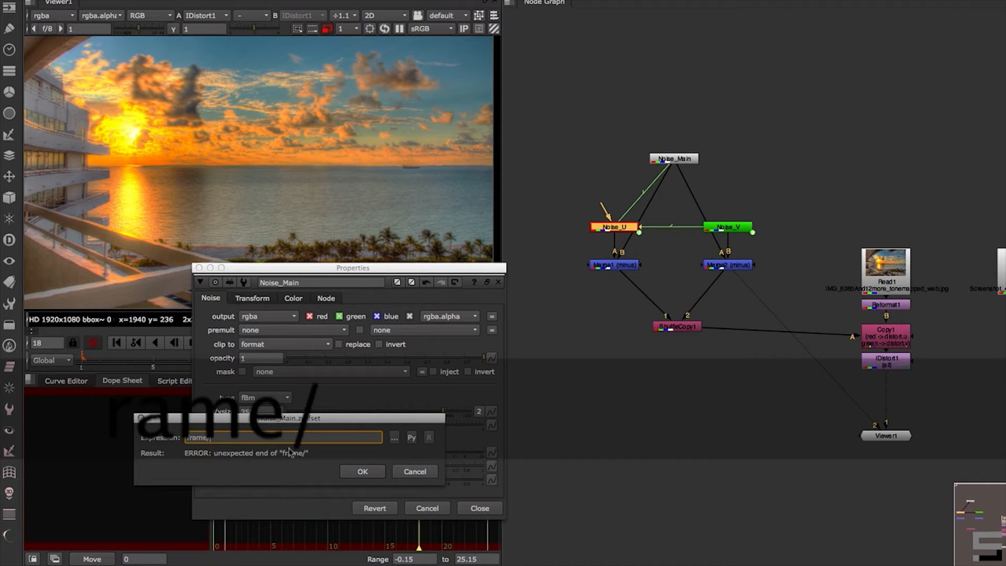
pyautogui.click(363, 471)
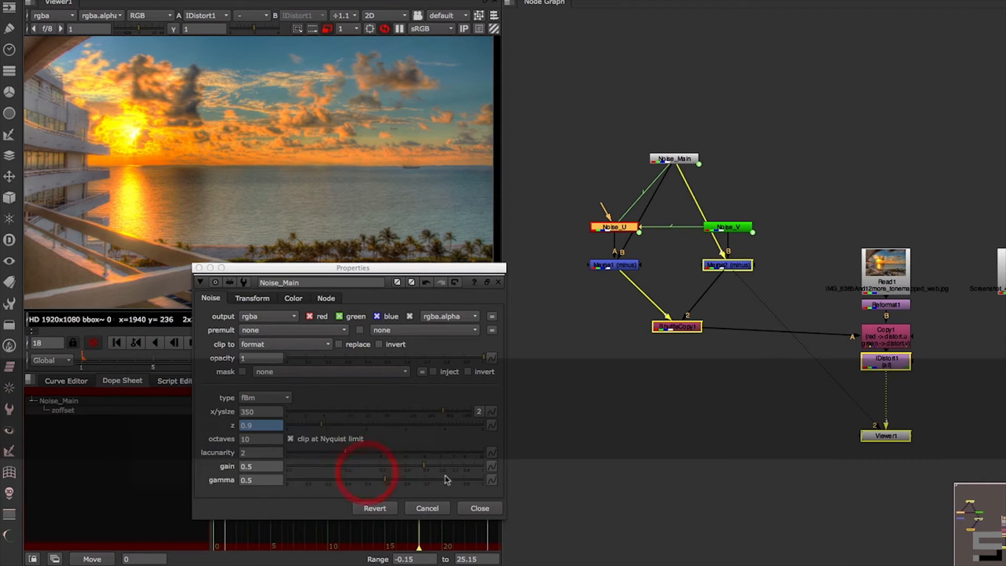
pyautogui.click(485, 507)
# Play back the animated distortion with the viewer maximized and the image fitted to it, and stop playback
pyautogui.click(232, 342)
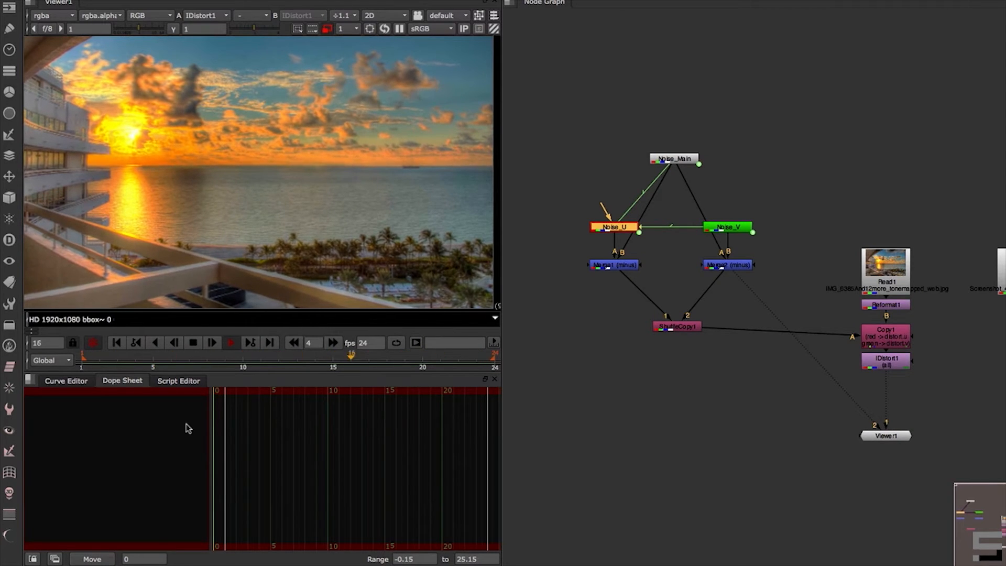
pyautogui.press('space')
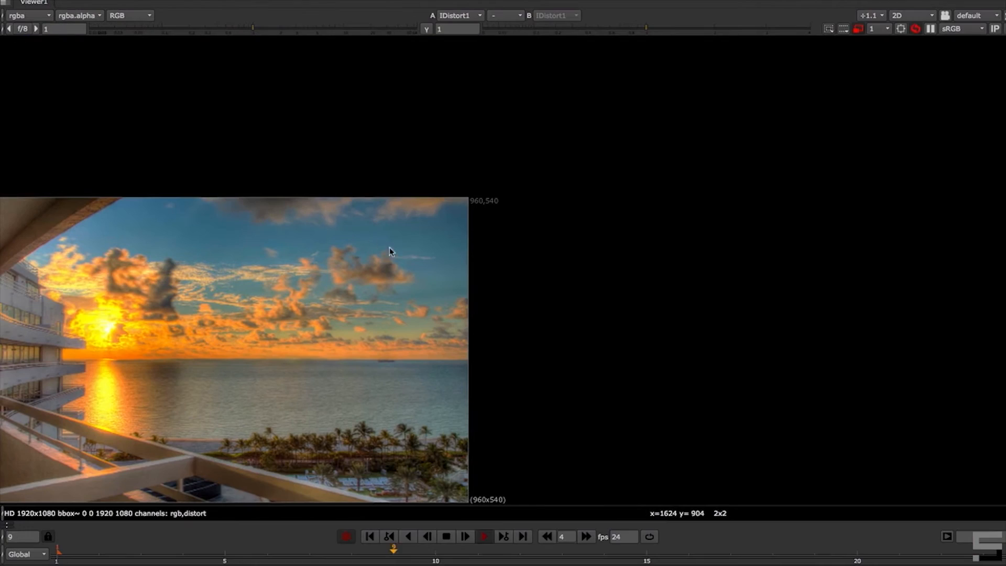
pyautogui.press('f')
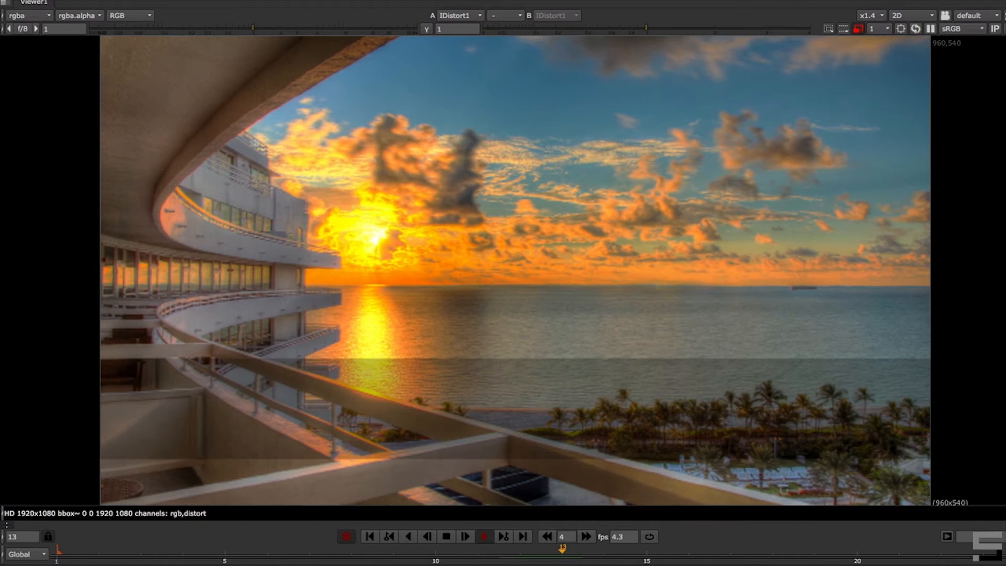
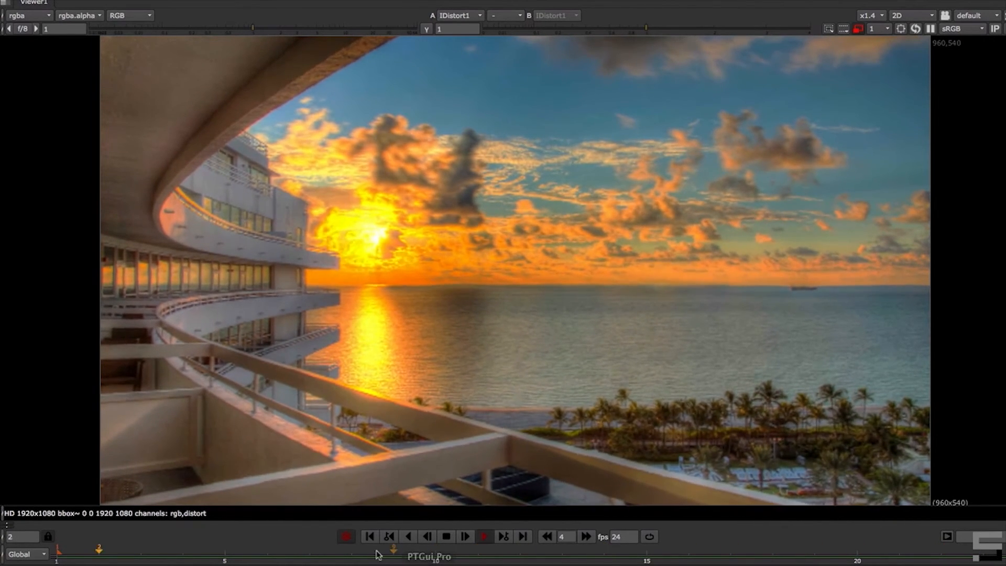
pyautogui.click(446, 536)
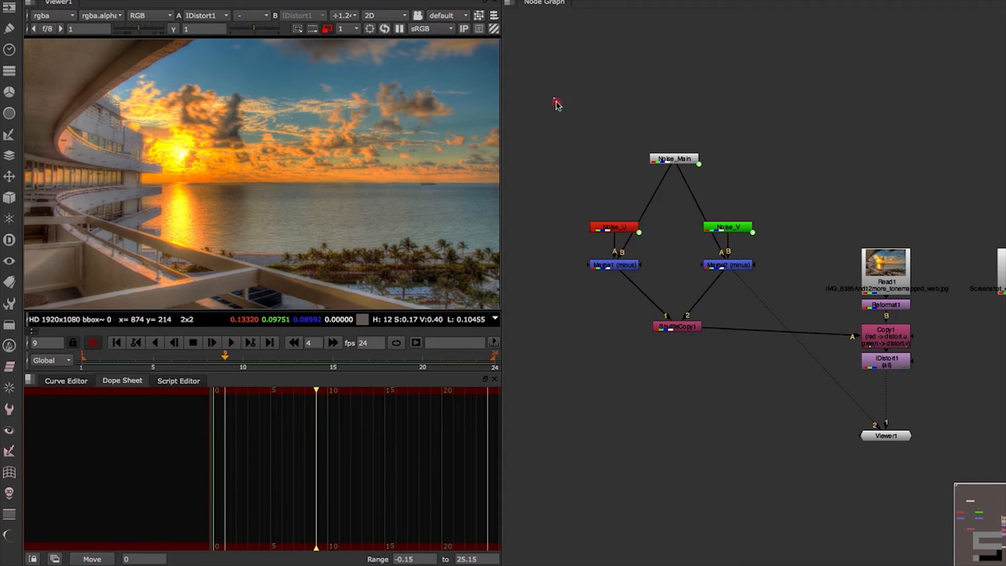
# Move Read1 and Reformat1 up, well above Copy1, to separate them from the distortion nodes
pyautogui.moveTo(555, 99); pyautogui.dragTo(771, 396)
pyautogui.click(676, 435)
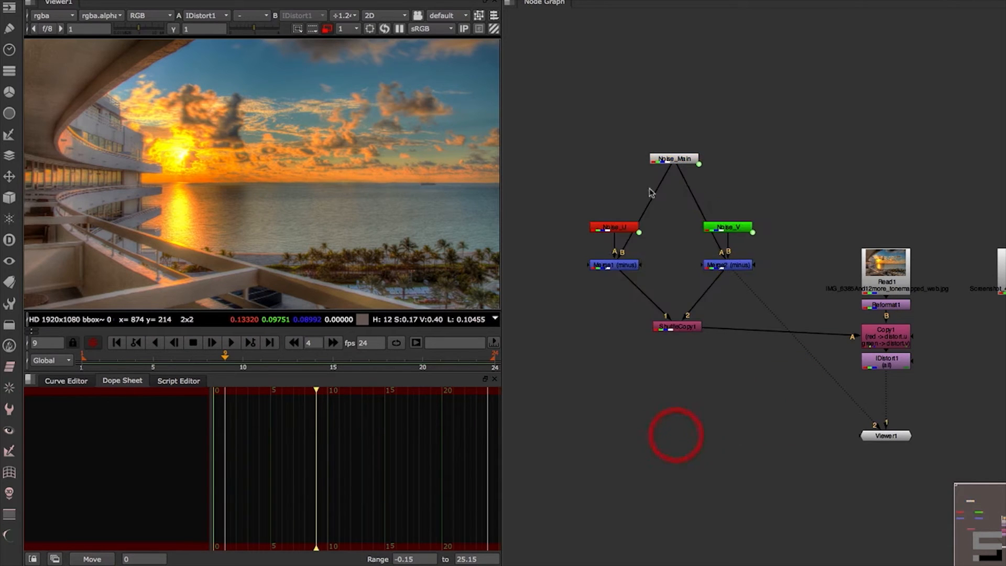
pyautogui.moveTo(882, 286); pyautogui.dragTo(884, 109)
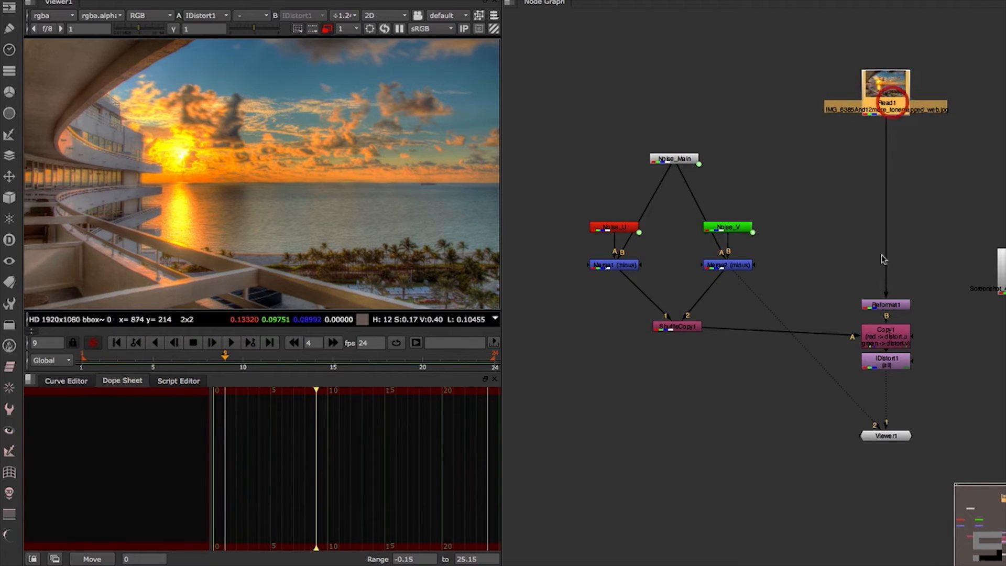
pyautogui.moveTo(884, 305); pyautogui.dragTo(883, 121)
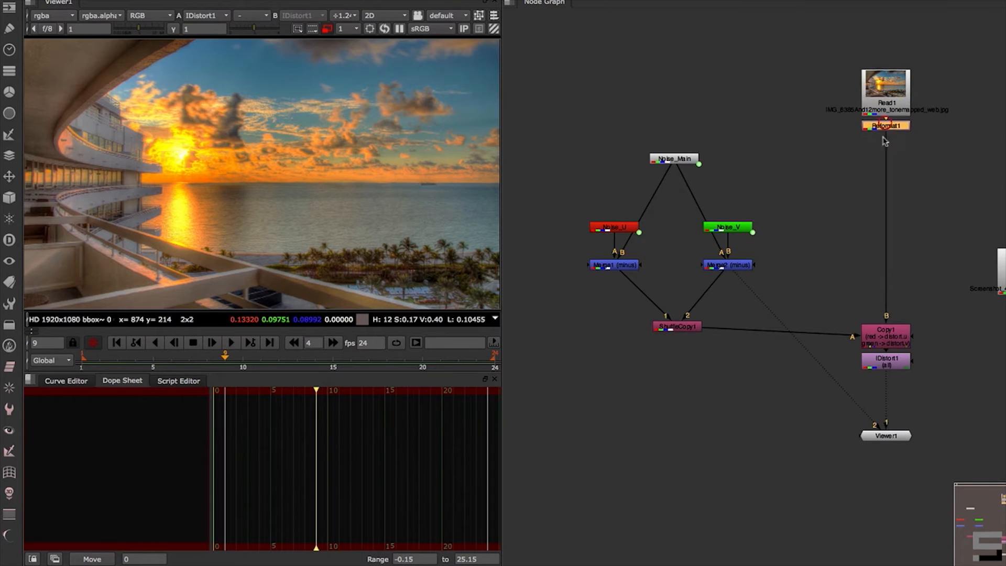
pyautogui.click(852, 223)
# Try to group the noise, Merge, ShuffleCopy1, Copy1 and IDistort1 nodes, with IDistort1 as the group's output
pyautogui.moveTo(577, 162); pyautogui.dragTo(935, 400)
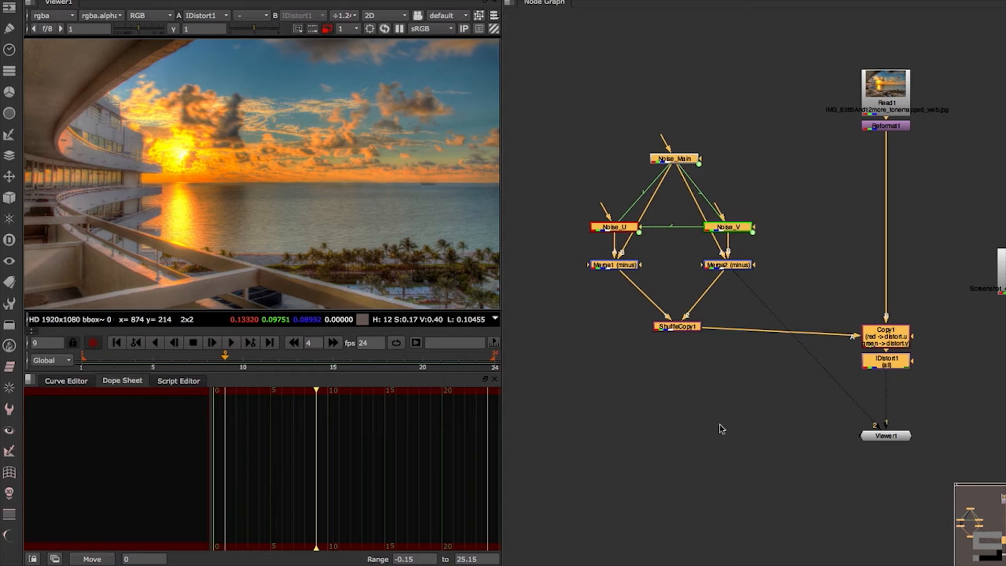
pyautogui.press('super+g')
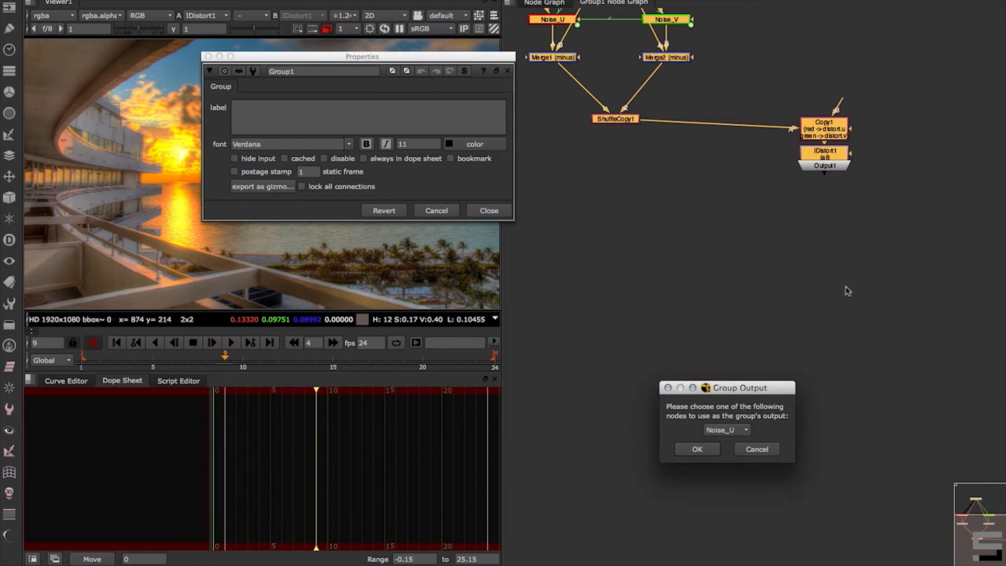
pyautogui.click(740, 427)
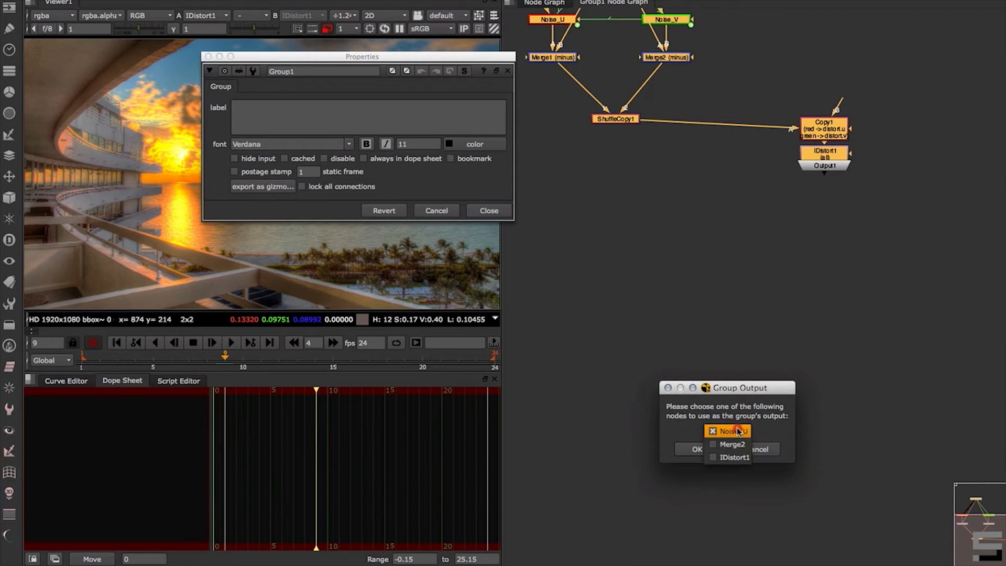
pyautogui.click(720, 461)
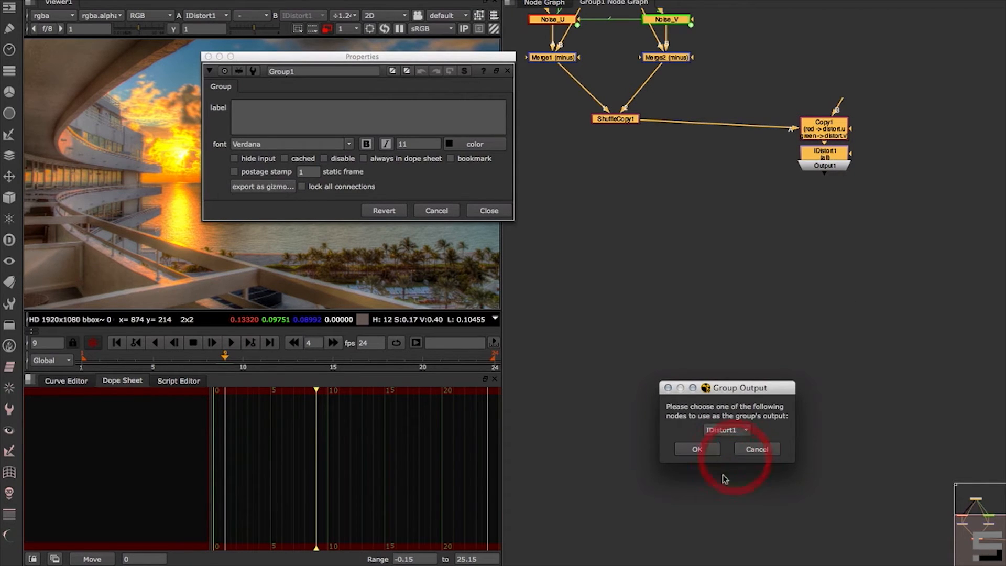
pyautogui.click(698, 449)
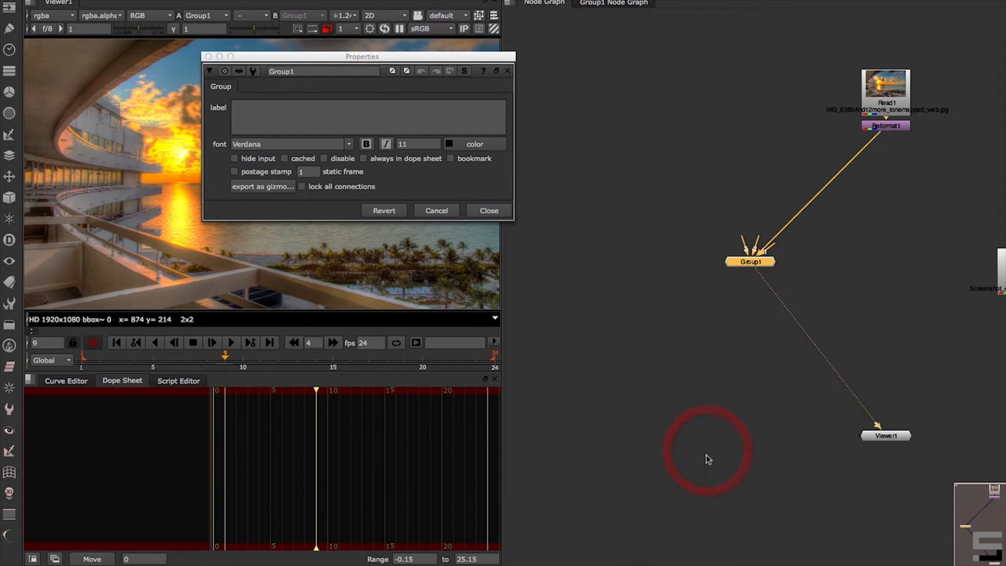
# Close Group1's properties, inspect its input arrows and internal node graph, and cancel deleting nodes inside it
pyautogui.click(502, 205)
pyautogui.click(673, 213)
pyautogui.moveTo(753, 266); pyautogui.dragTo(743, 240)
pyautogui.click(710, 265)
pyautogui.click(630, 3)
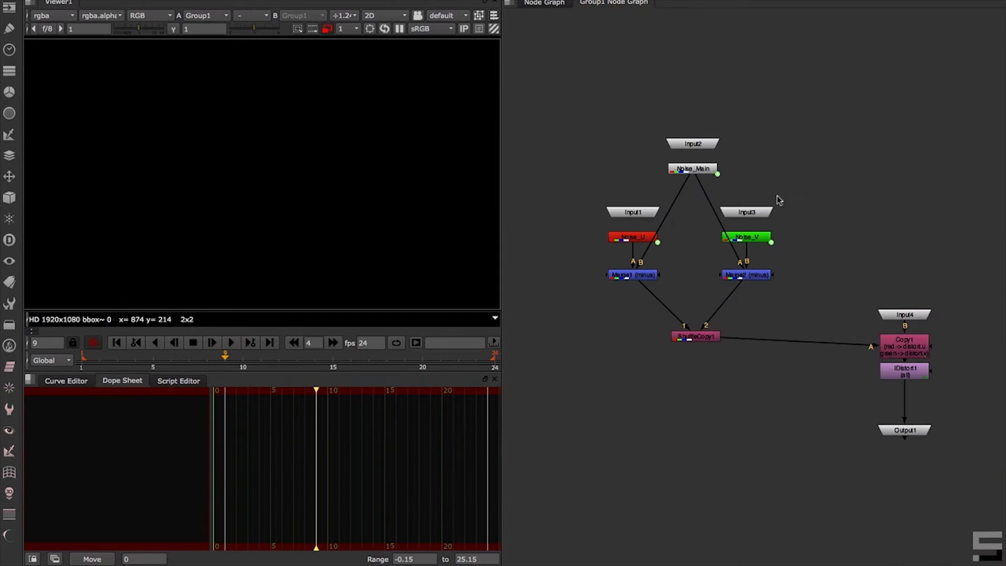
pyautogui.press('Delete')
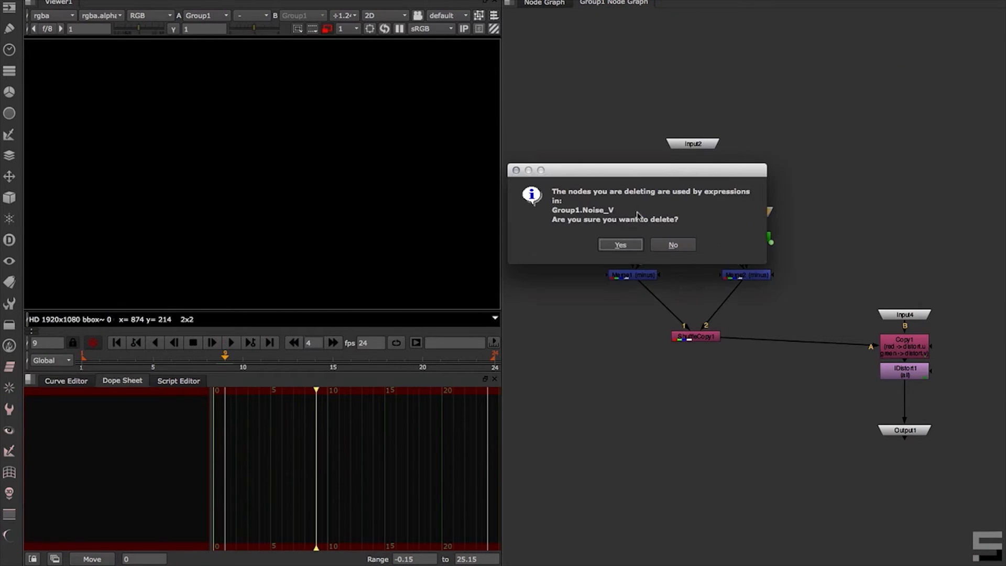
pyautogui.click(673, 245)
pyautogui.click(559, 3)
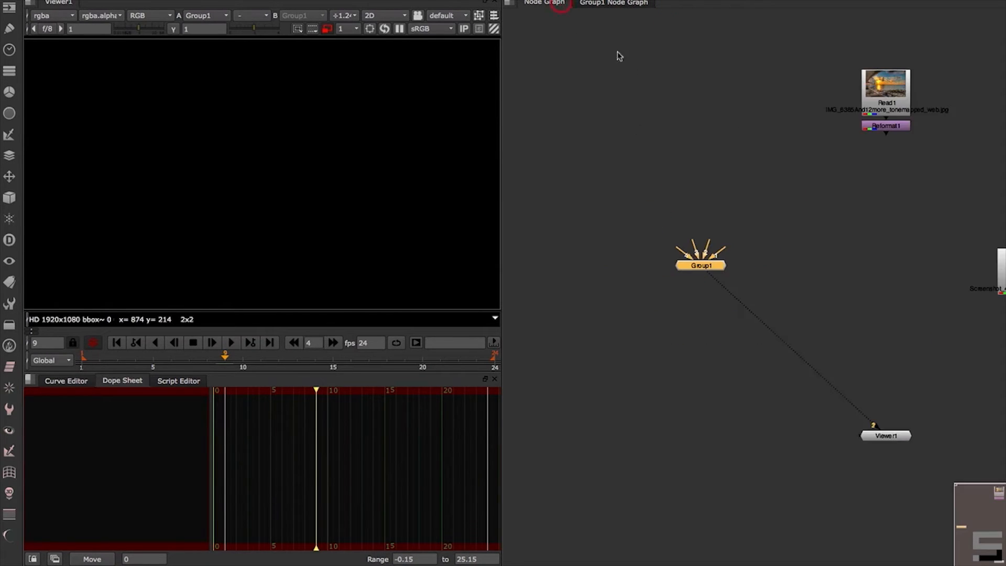
# Undo the changes to Group1 and the grouping of the distortion nodes
pyautogui.click(775, 271)
pyautogui.press('super+z')
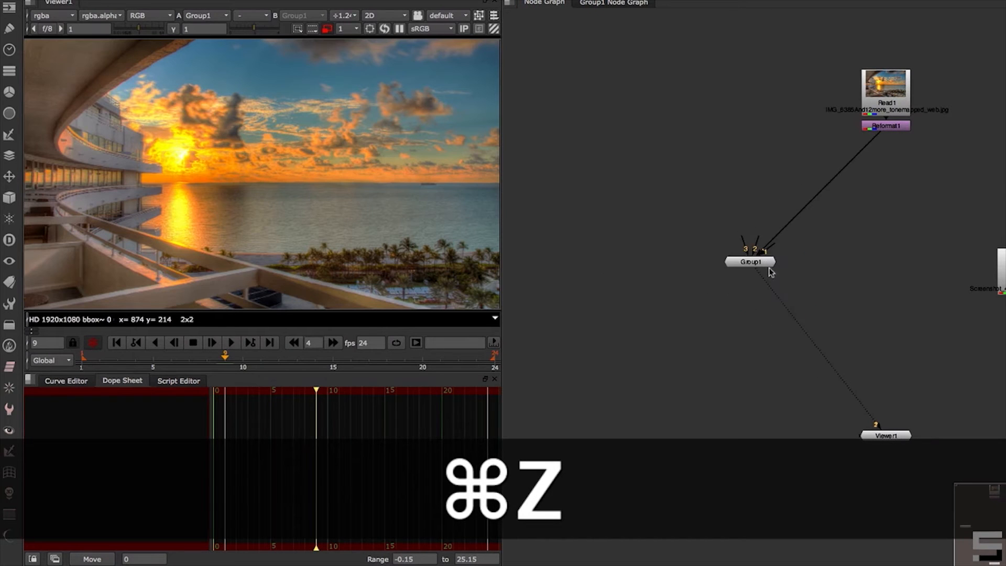
pyautogui.press('super+z')
# Add a Constant node above Noise_U
pyautogui.click(618, 230)
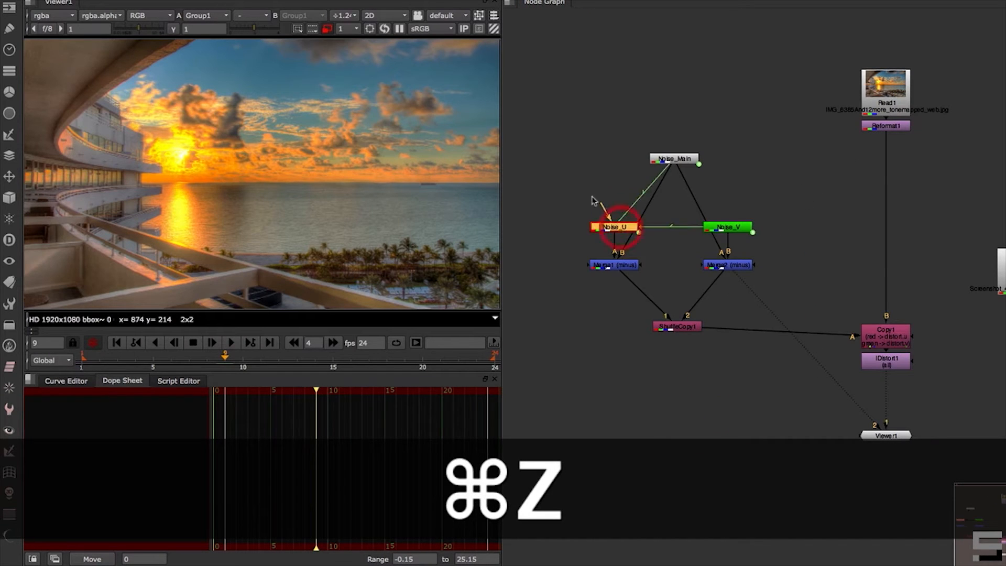
pyautogui.press('Tab')
pyautogui.write('con')
pyautogui.press('Down')
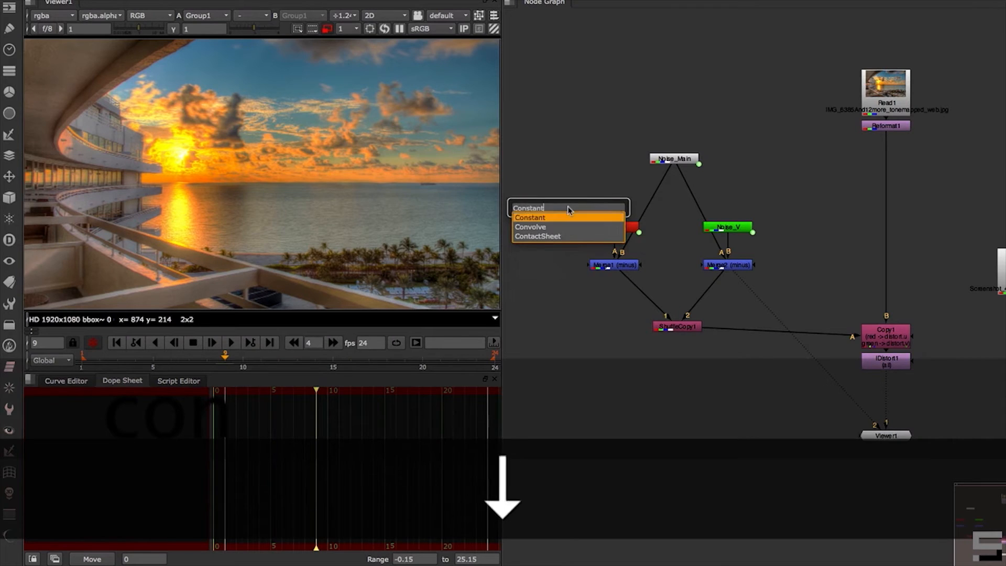
pyautogui.press('Return')
# Connect the Constant node to the inputs of Noise_U, Noise_V and Noise_Main
pyautogui.click(614, 226)
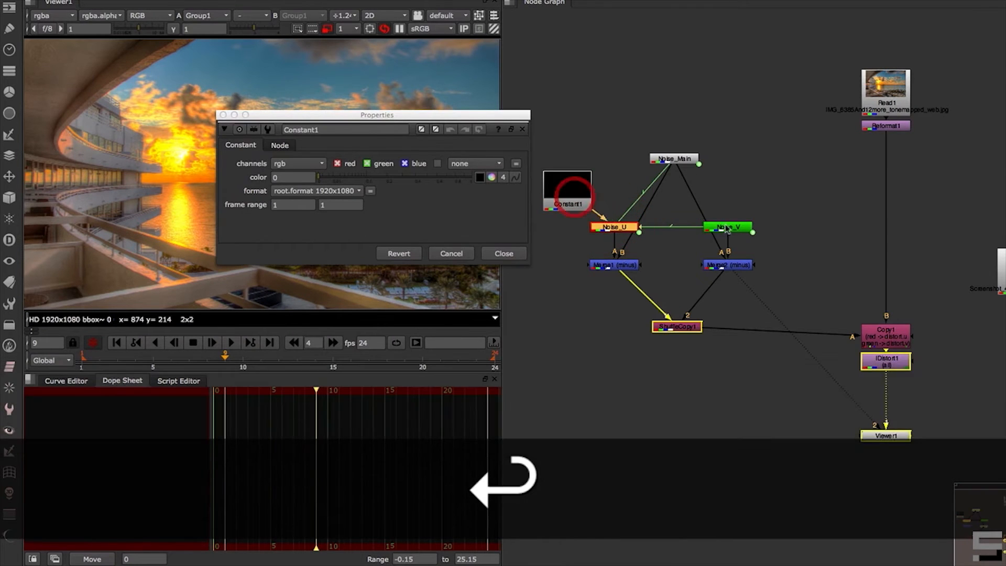
pyautogui.click(727, 228)
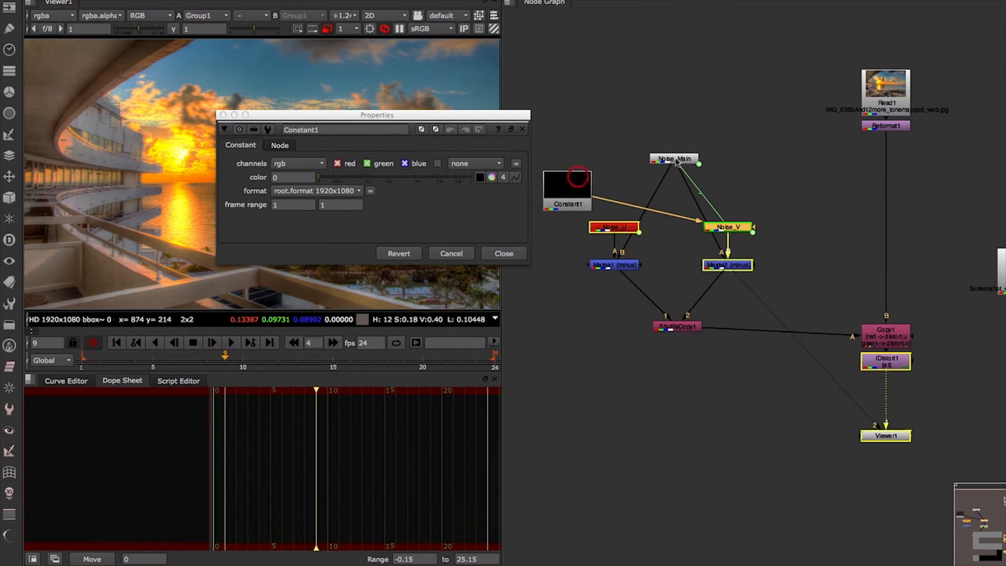
pyautogui.click(675, 157)
pyautogui.moveTo(576, 182); pyautogui.dragTo(561, 181)
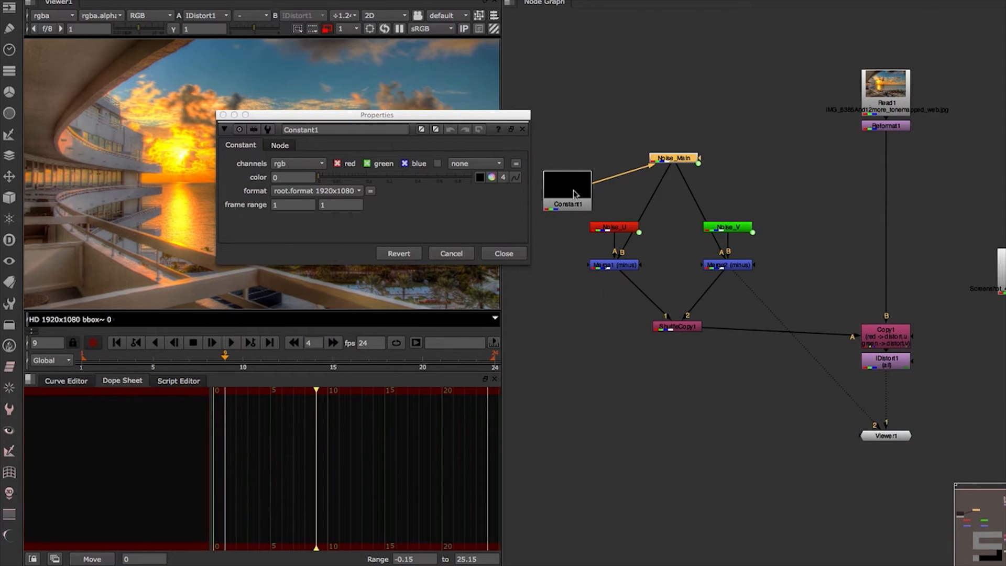
# Move Constant1 up, check its hidden connections to the three noise nodes, and close its properties
pyautogui.moveTo(575, 194); pyautogui.dragTo(576, 136)
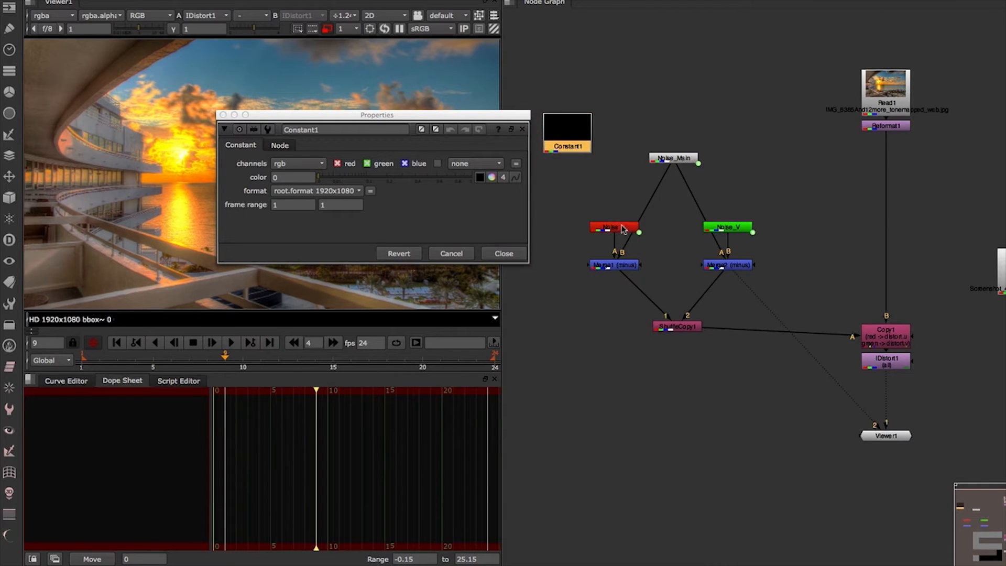
pyautogui.click(624, 229)
pyautogui.click(734, 228)
pyautogui.click(681, 159)
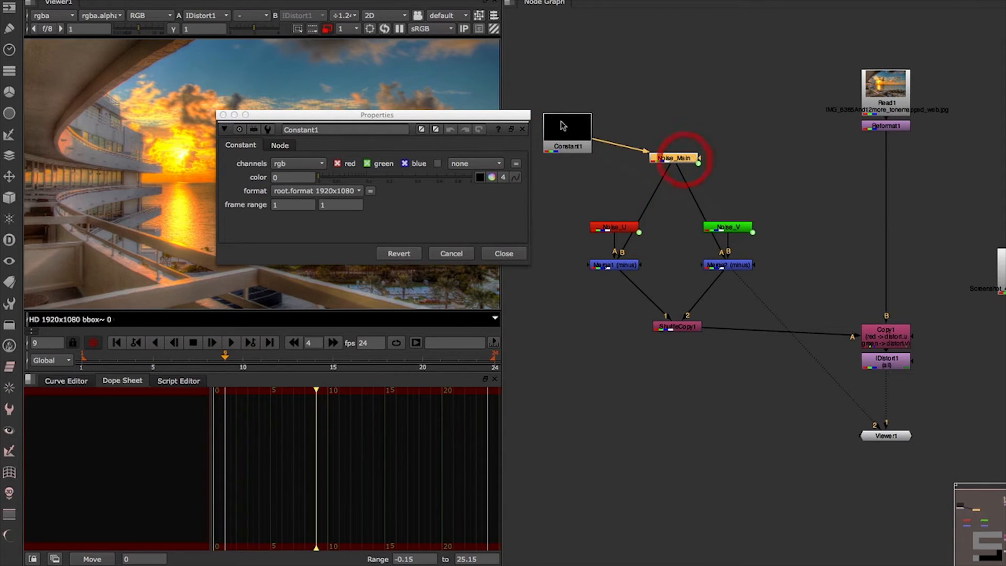
pyautogui.click(615, 230)
pyautogui.click(728, 229)
pyautogui.click(678, 158)
pyautogui.click(629, 230)
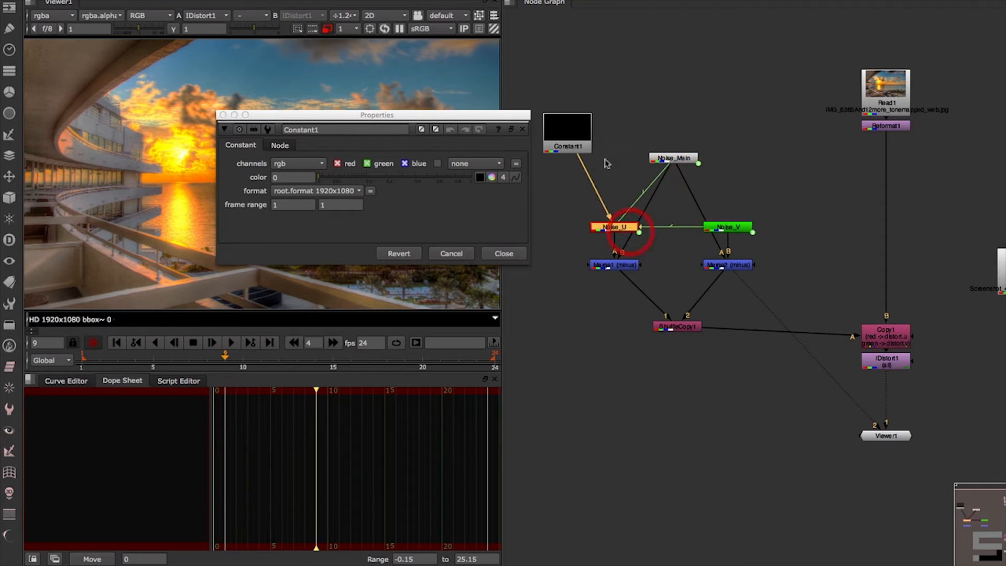
pyautogui.click(503, 253)
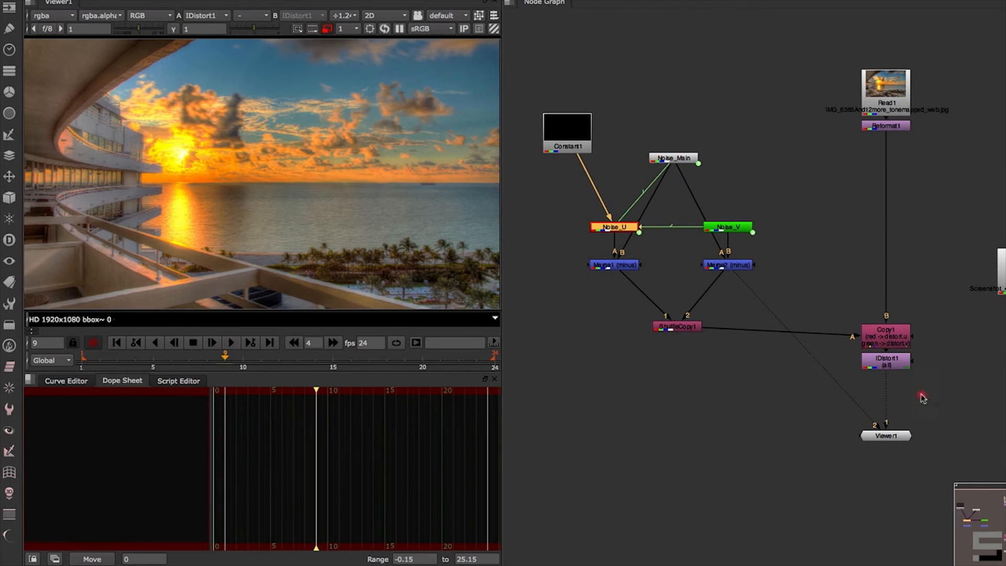
# Group the Constant, noise, Merge, Copy and distortion nodes with IDistort1 as the group's output, and close the group's properties
pyautogui.moveTo(931, 403); pyautogui.dragTo(566, 142)
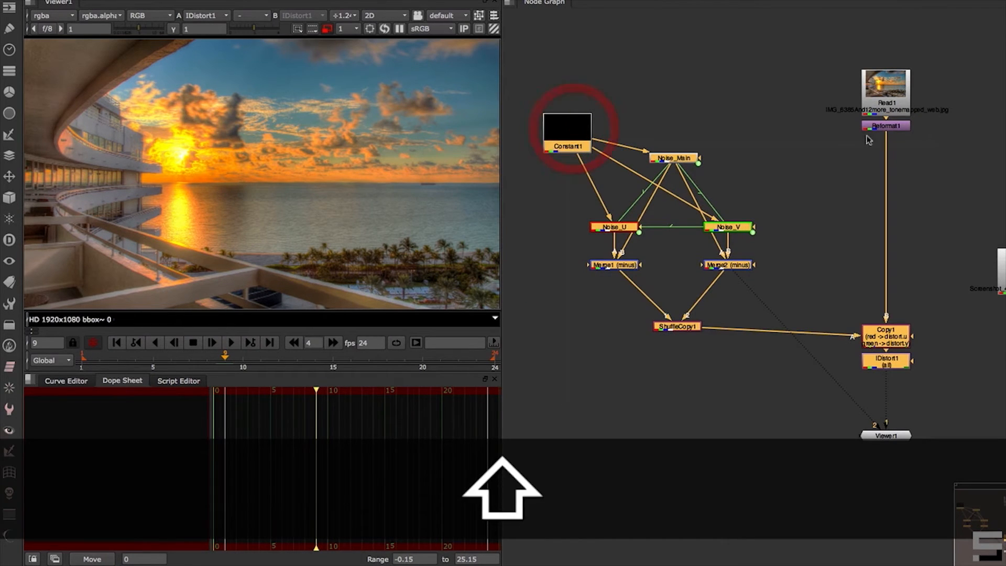
pyautogui.press('super')
pyautogui.press('super+g')
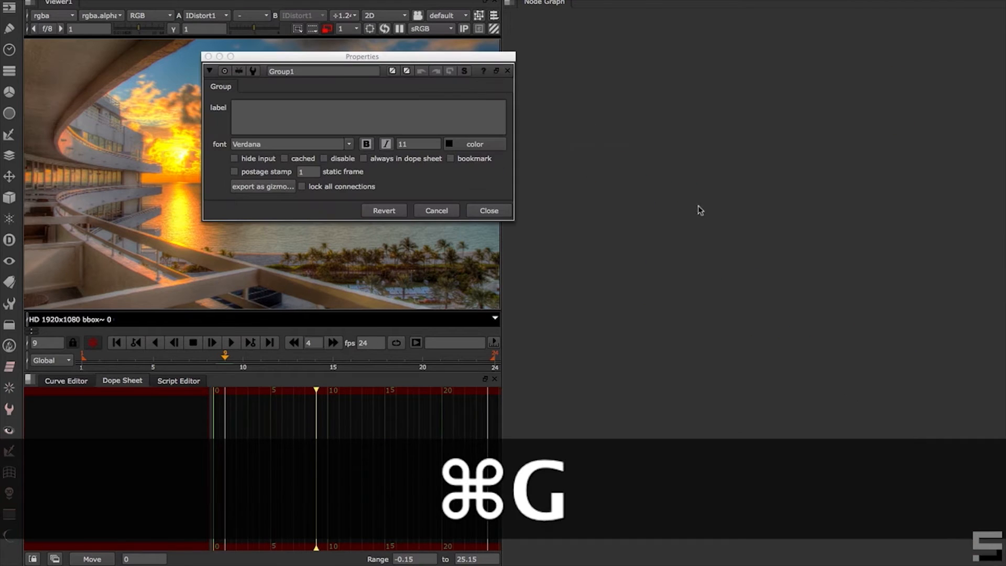
pyautogui.click(697, 215)
pyautogui.click(710, 250)
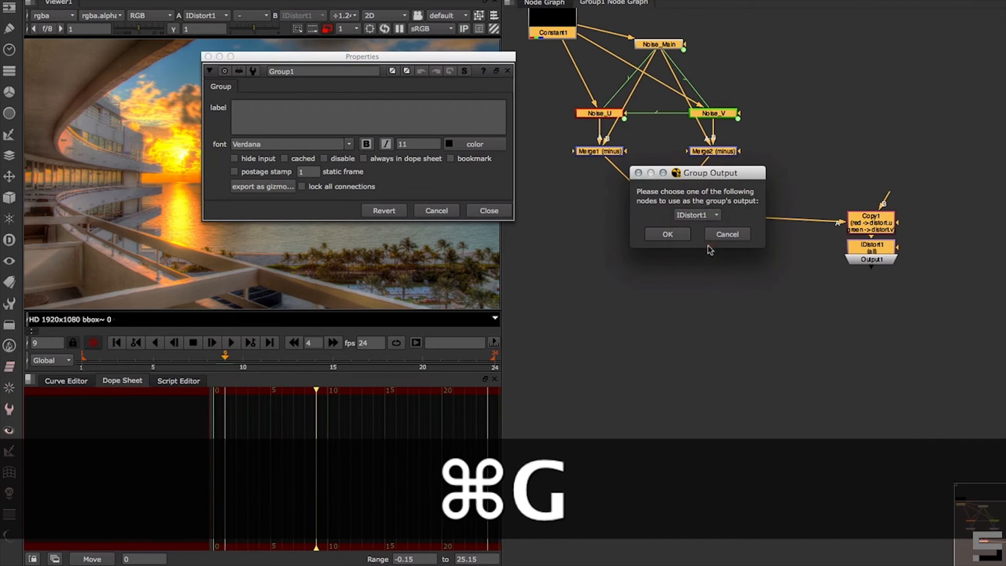
pyautogui.click(679, 234)
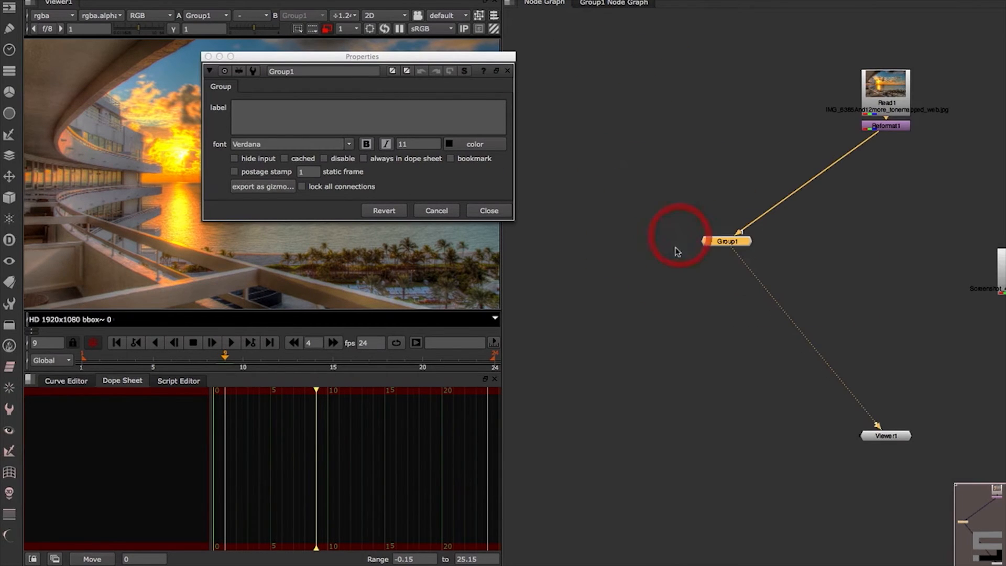
pyautogui.click(503, 211)
pyautogui.moveTo(752, 224); pyautogui.dragTo(686, 244)
# Delete Constant1 inside Group1 and move the noise branch down so ShuffleCopy1 aligns with Copy1
pyautogui.click(616, 3)
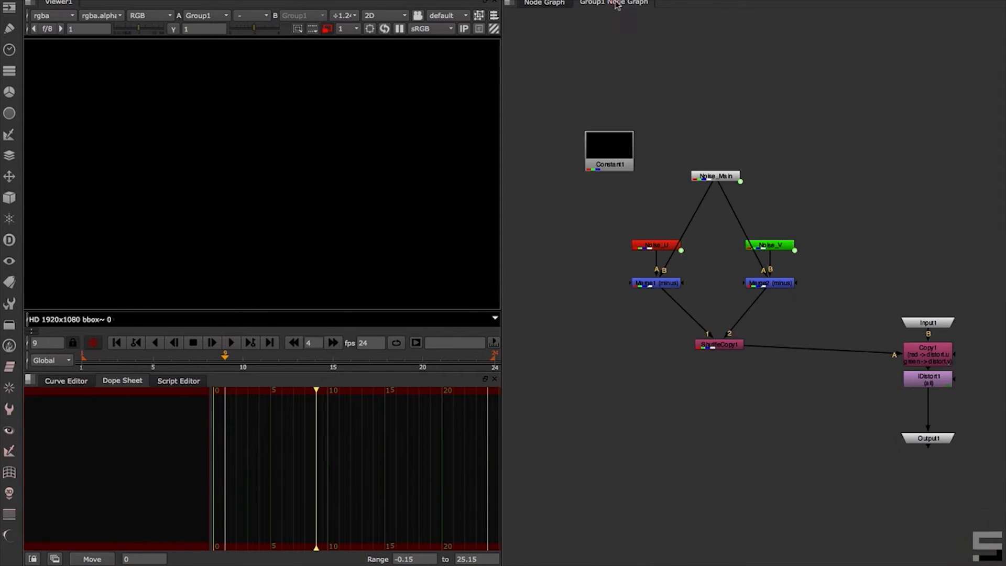
pyautogui.keyDown('alt'); pyautogui.moveTo(832, 236); pyautogui.dragTo(795, 225); pyautogui.keyUp('alt')
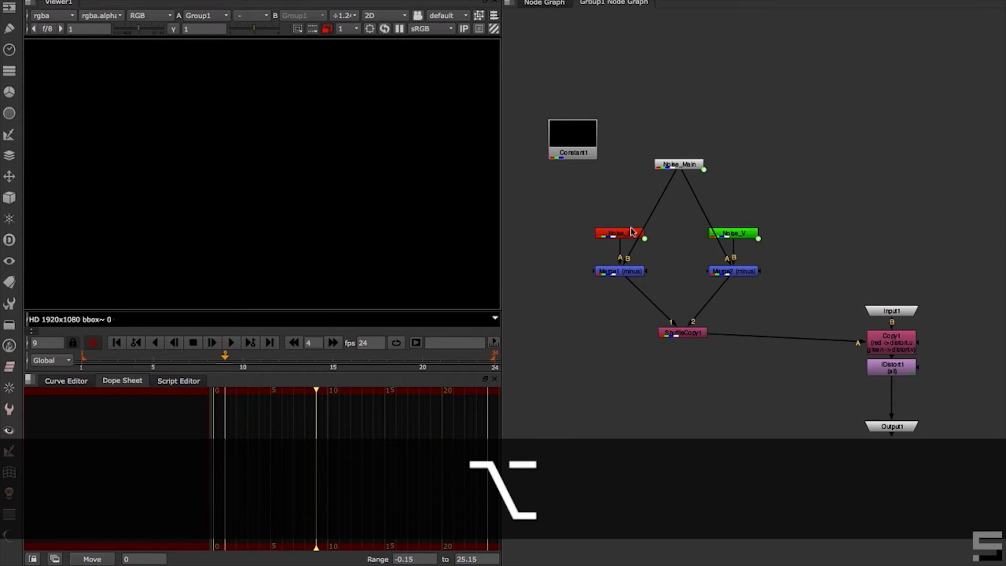
pyautogui.moveTo(631, 231); pyautogui.dragTo(561, 136)
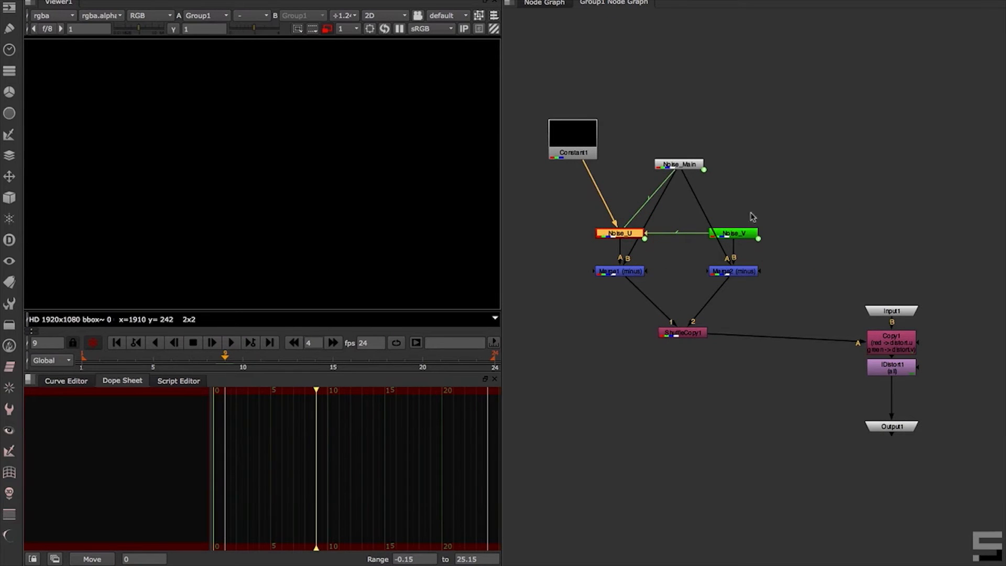
pyautogui.click(571, 139)
pyautogui.press('Delete')
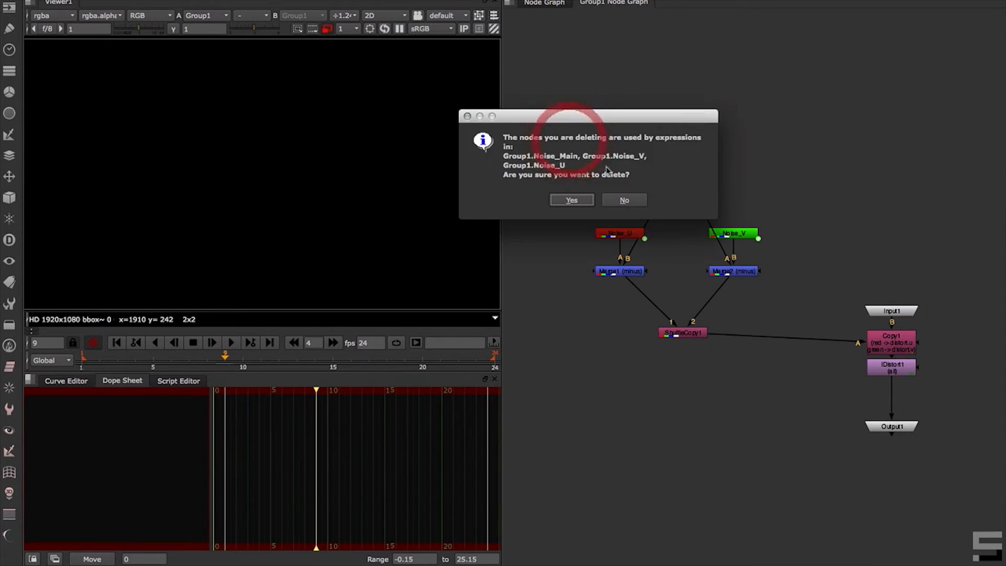
pyautogui.click(576, 199)
pyautogui.moveTo(631, 229); pyautogui.dragTo(629, 238)
pyautogui.click(798, 198)
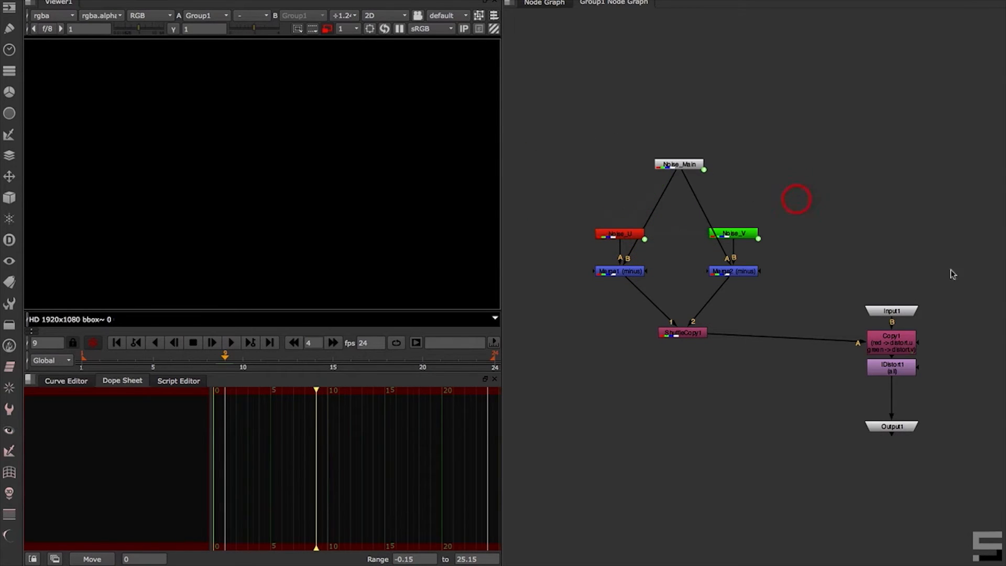
pyautogui.moveTo(801, 388); pyautogui.dragTo(564, 81)
pyautogui.moveTo(673, 164); pyautogui.dragTo(669, 173)
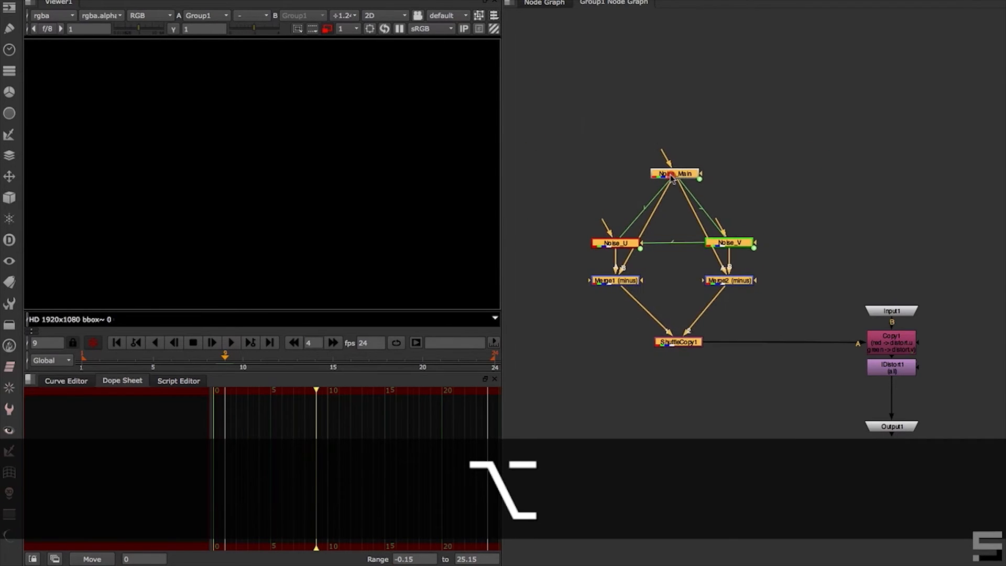
# Rename the Input1 node as src and move it well above Copy1, level with Noise_Main
pyautogui.keyDown('alt'); pyautogui.moveTo(894, 256); pyautogui.dragTo(770, 215); pyautogui.keyUp('alt')
pyautogui.doubleClick(788, 270)
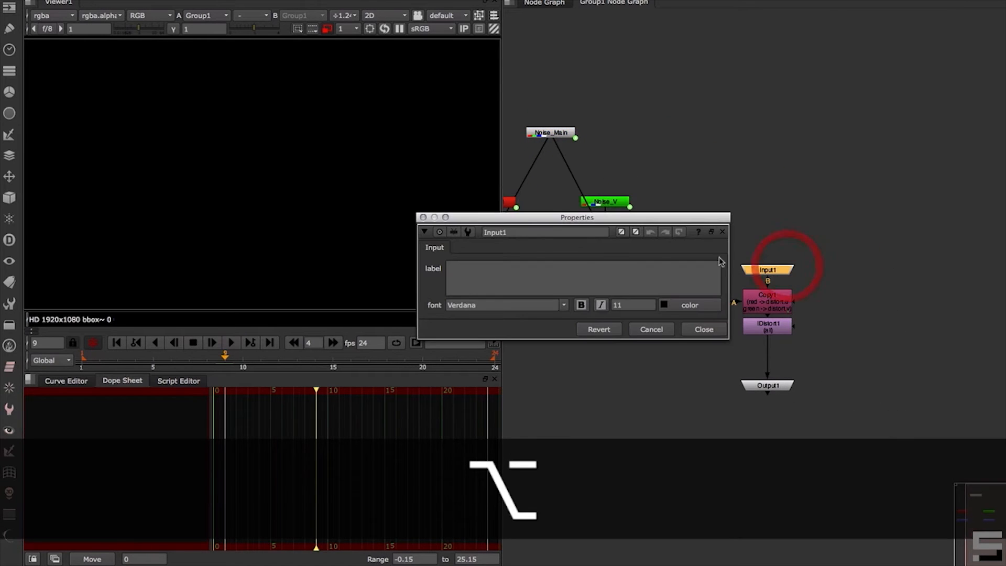
pyautogui.doubleClick(505, 233)
pyautogui.write('src')
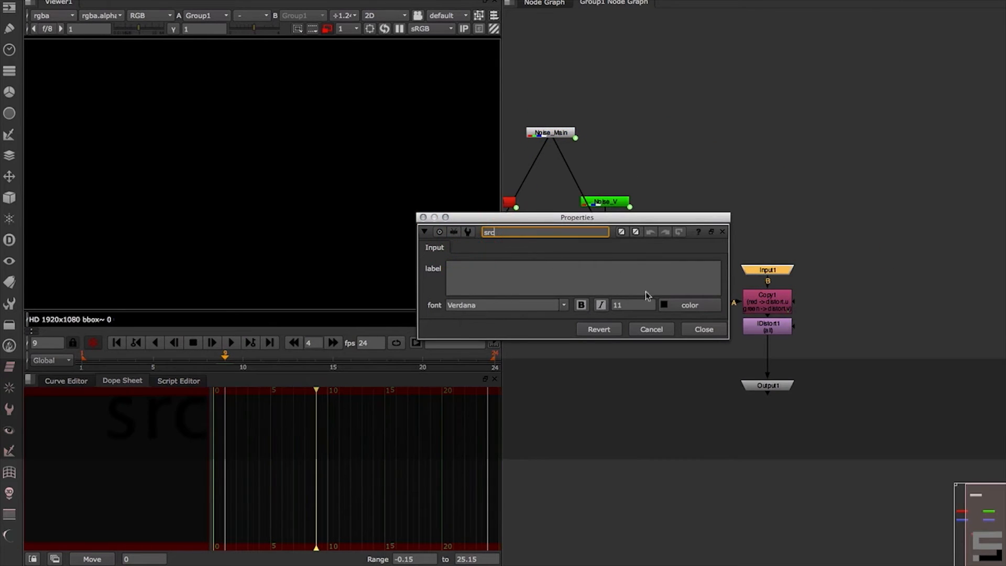
pyautogui.click(701, 331)
pyautogui.click(681, 361)
pyautogui.moveTo(778, 277); pyautogui.dragTo(769, 121)
# In the main node graph, place Group1 below Reformat1, connect its src input to Reformat1, and play the result in the viewer
pyautogui.click(561, 4)
pyautogui.click(813, 175)
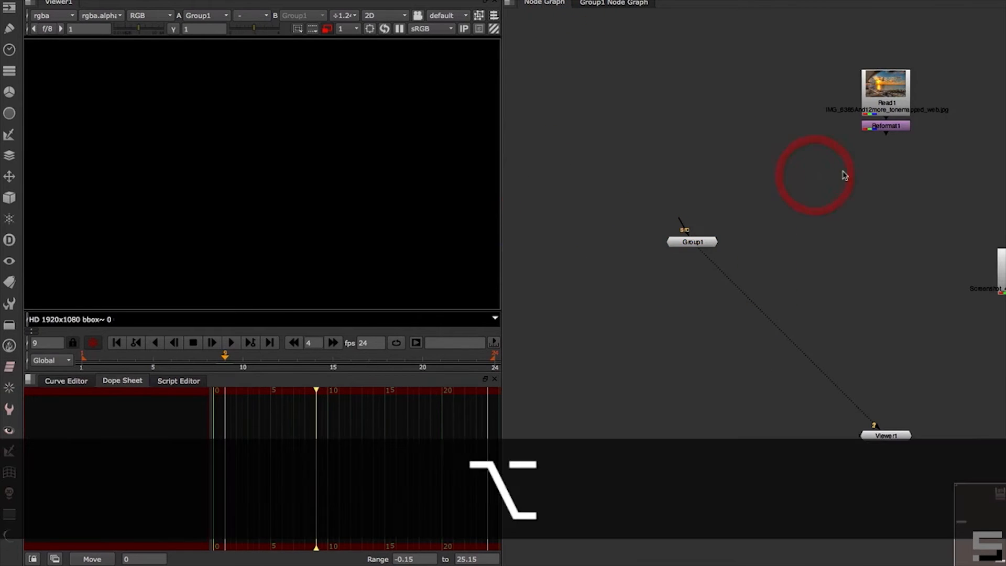
pyautogui.moveTo(681, 227); pyautogui.dragTo(885, 239)
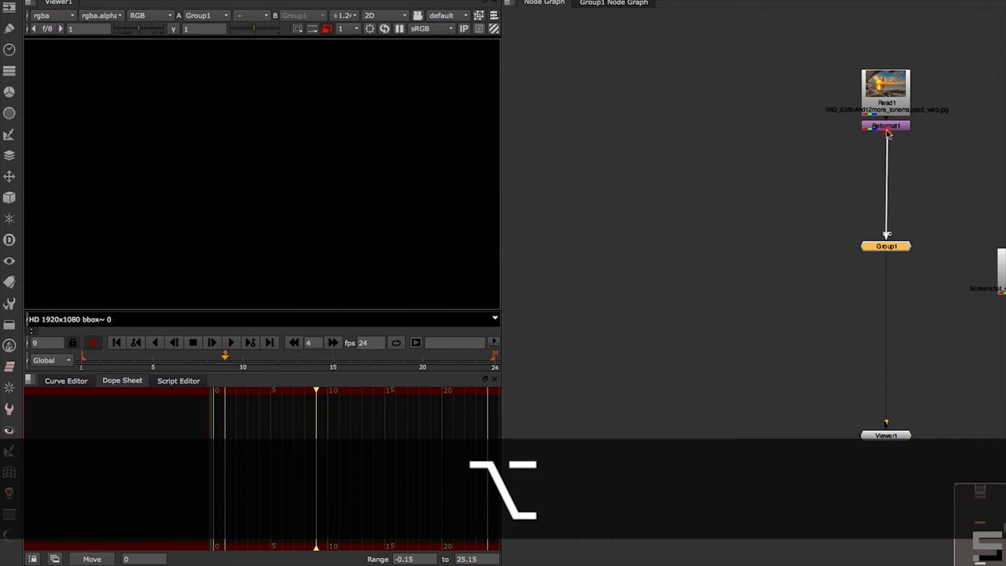
pyautogui.moveTo(887, 130); pyautogui.dragTo(886, 128)
pyautogui.moveTo(887, 245); pyautogui.dragTo(889, 226)
pyautogui.press('1')
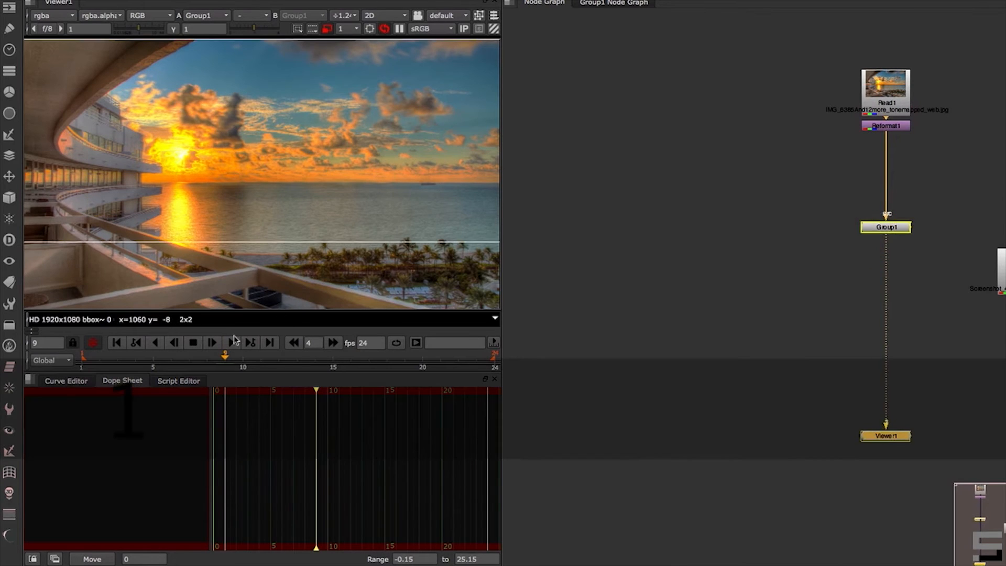
pyautogui.click(232, 342)
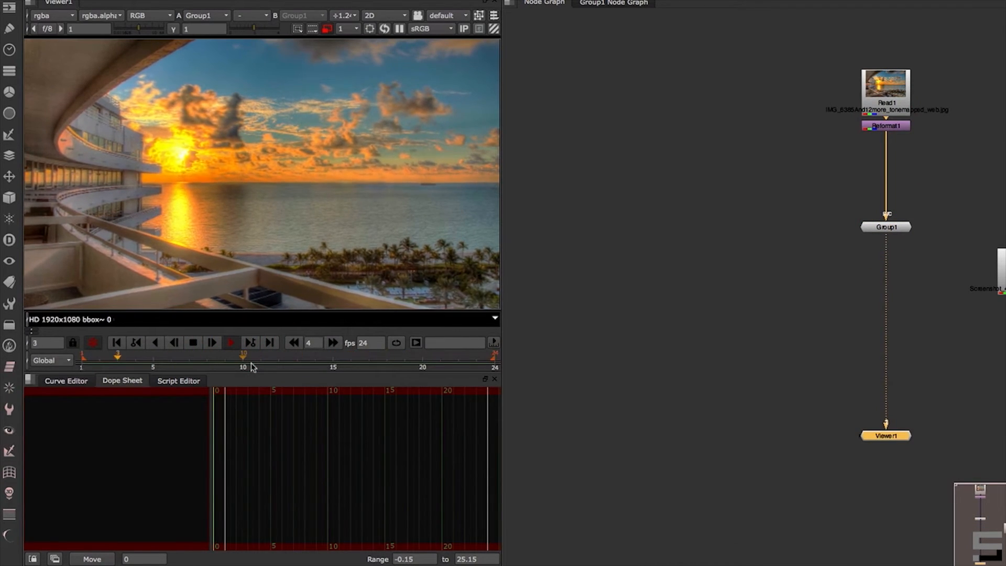
pyautogui.click(194, 343)
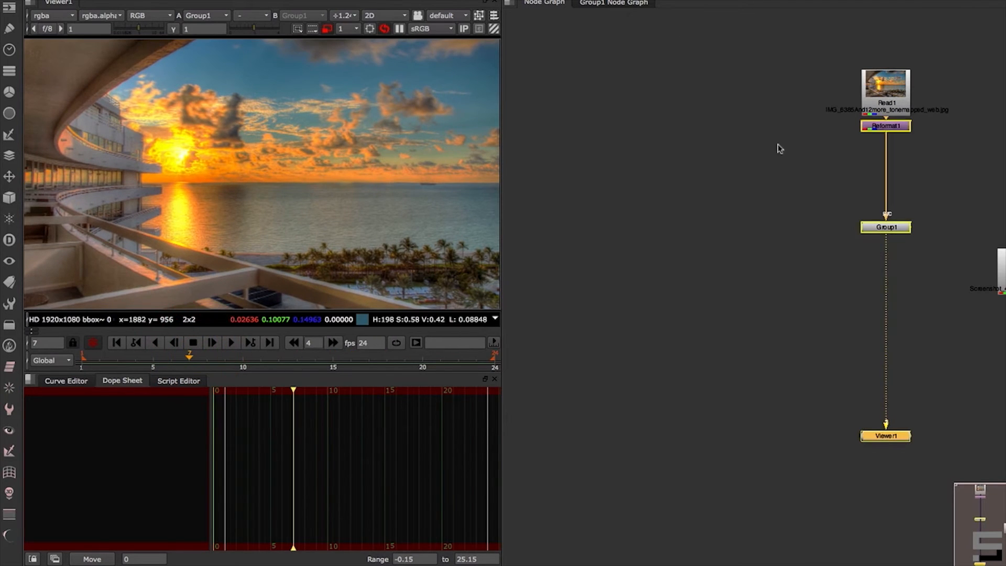
# Tighten the gap between Group1 and Reformat1, and move Read1, Reformat1 and Group1 together away from Read3
pyautogui.click(808, 175)
pyautogui.keyDown('alt'); pyautogui.moveTo(935, 178); pyautogui.dragTo(811, 189); pyautogui.keyUp('alt')
pyautogui.moveTo(773, 239); pyautogui.dragTo(773, 225)
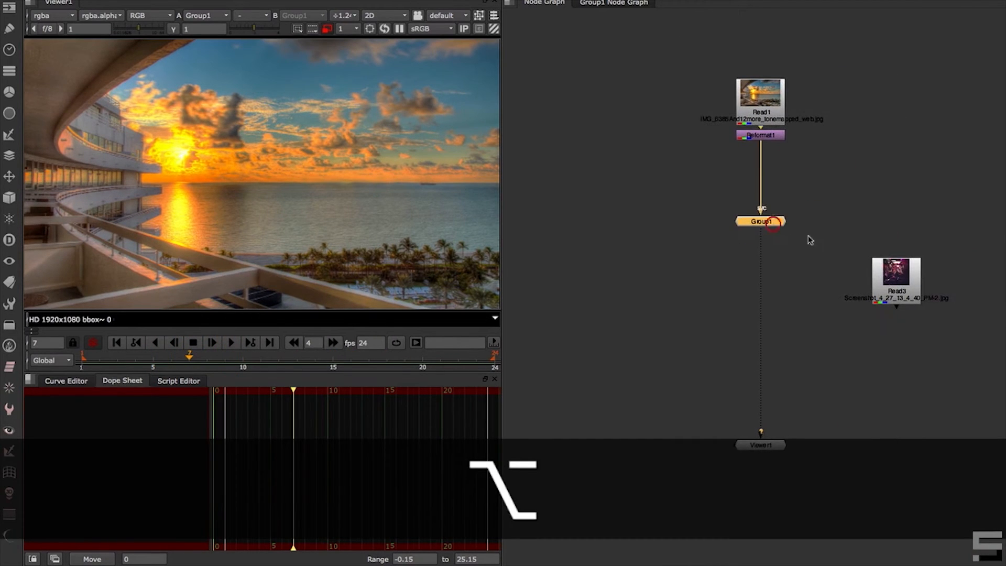
pyautogui.moveTo(826, 252); pyautogui.dragTo(673, 41)
pyautogui.moveTo(768, 100); pyautogui.dragTo(645, 162)
pyautogui.click(843, 113)
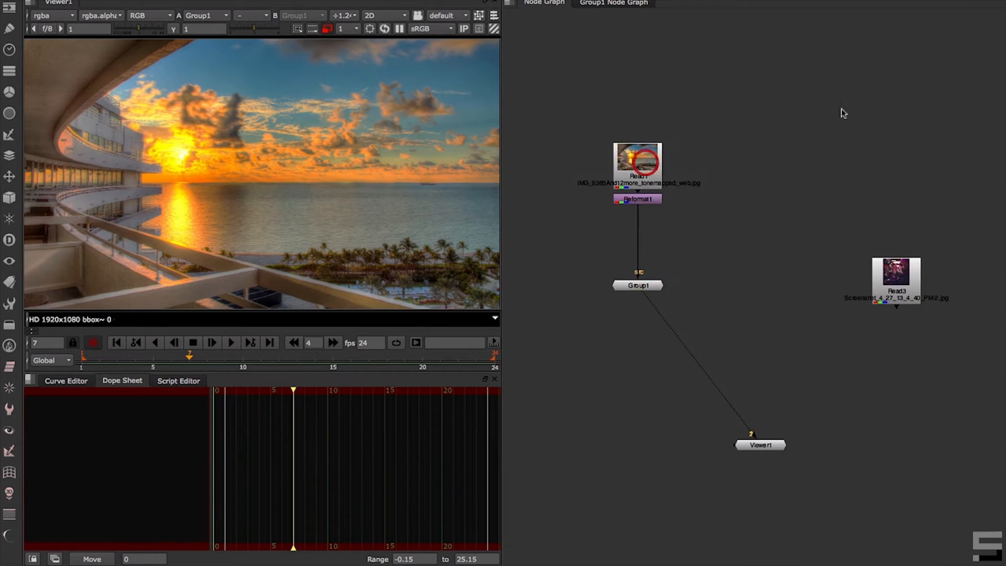
# Inside Group1, move Output1 and IDistort1 lower to space them out beneath Copy1
pyautogui.click(626, 4)
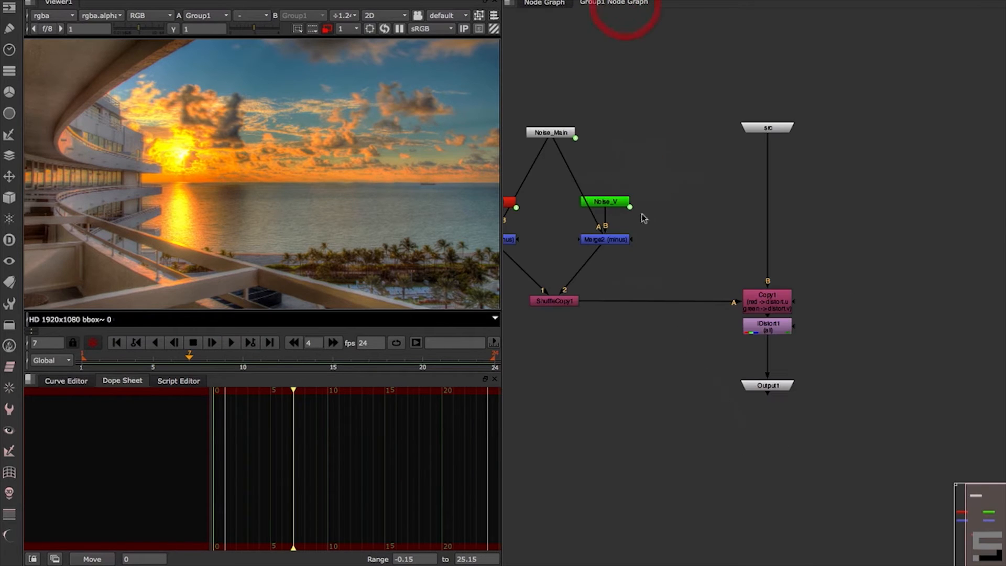
pyautogui.moveTo(786, 386); pyautogui.dragTo(786, 404)
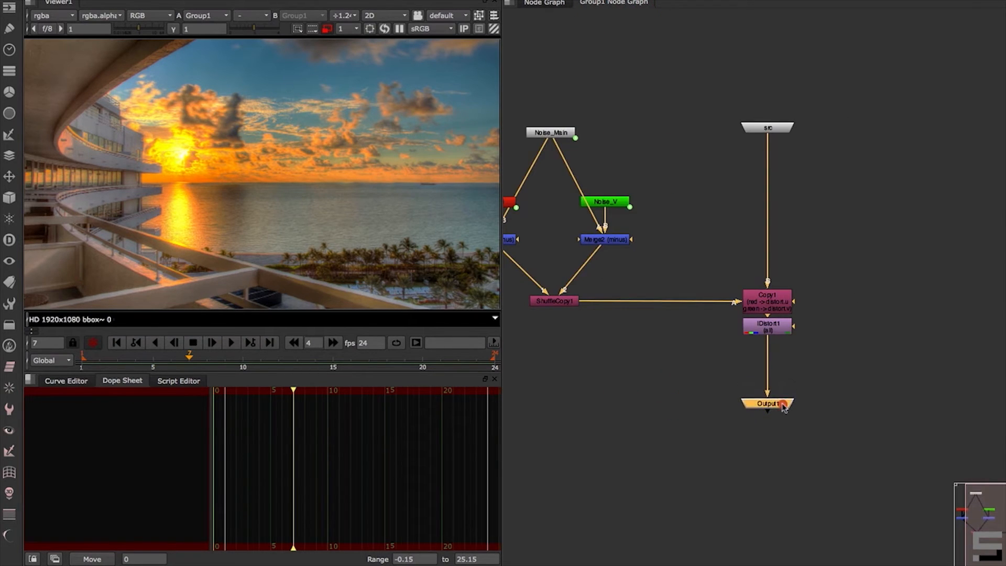
pyautogui.moveTo(775, 336); pyautogui.dragTo(776, 342)
pyautogui.click(804, 240)
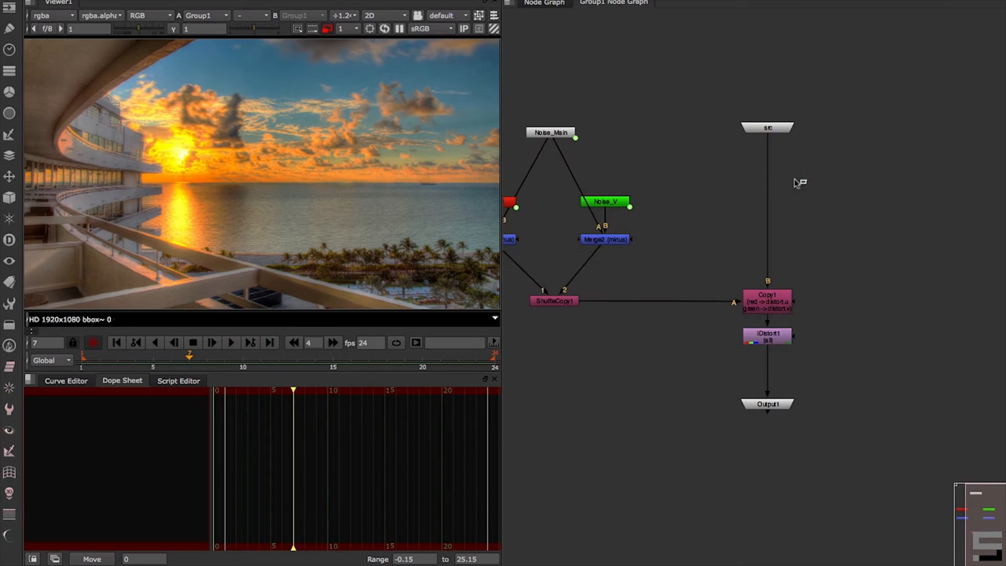
# Place Noise_V beside Merge2 and Noise_U beside Merge1 on the outer sides of the noise branch
pyautogui.keyDown('alt'); pyautogui.moveTo(719, 247); pyautogui.dragTo(815, 277); pyautogui.keyUp('alt')
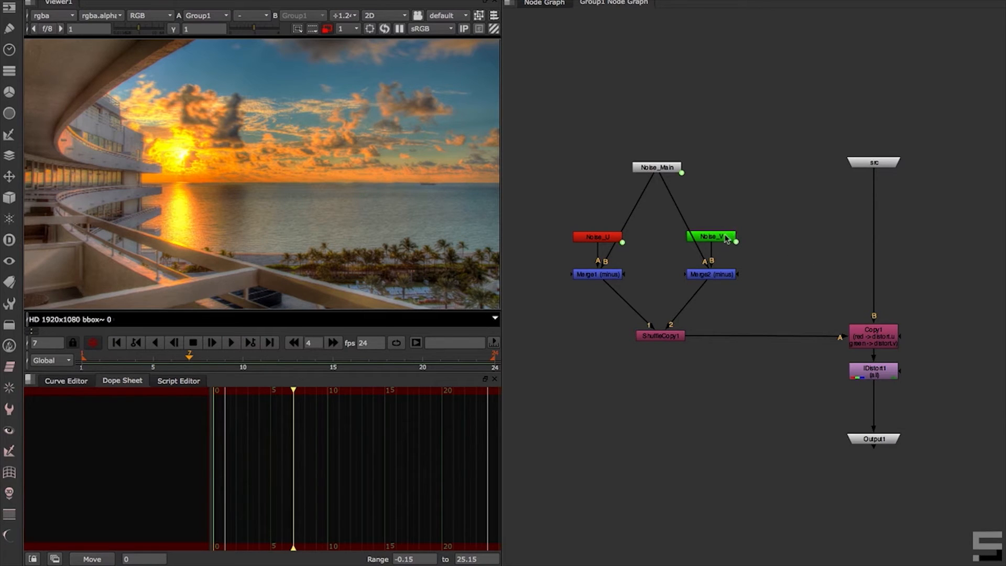
pyautogui.moveTo(724, 238); pyautogui.dragTo(784, 276)
pyautogui.moveTo(611, 237); pyautogui.dragTo(545, 275)
pyautogui.click(576, 317)
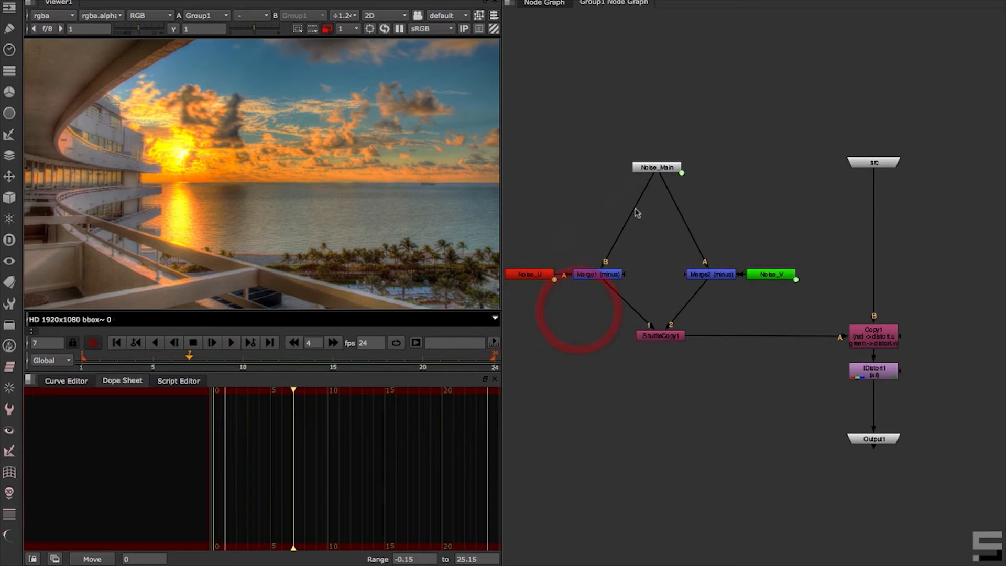
# Square up the noise branch with dots on three connections, place ShuffleCopy1 directly below Merge2, and save the script
pyautogui.keyDown('super'); pyautogui.moveTo(628, 219); pyautogui.dragTo(597, 167); pyautogui.keyUp('super')
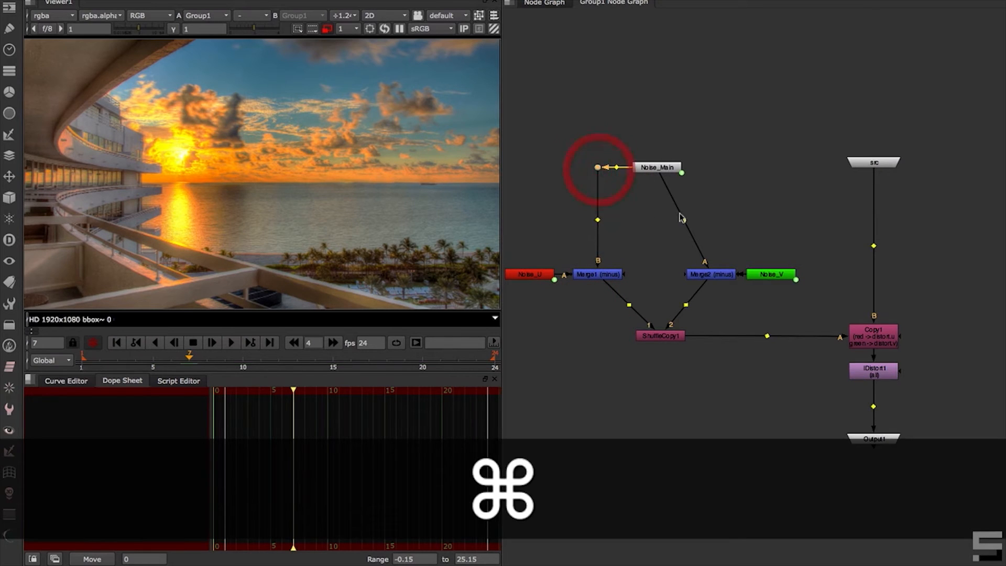
pyautogui.keyDown('super'); pyautogui.moveTo(684, 221); pyautogui.dragTo(711, 167); pyautogui.keyUp('super')
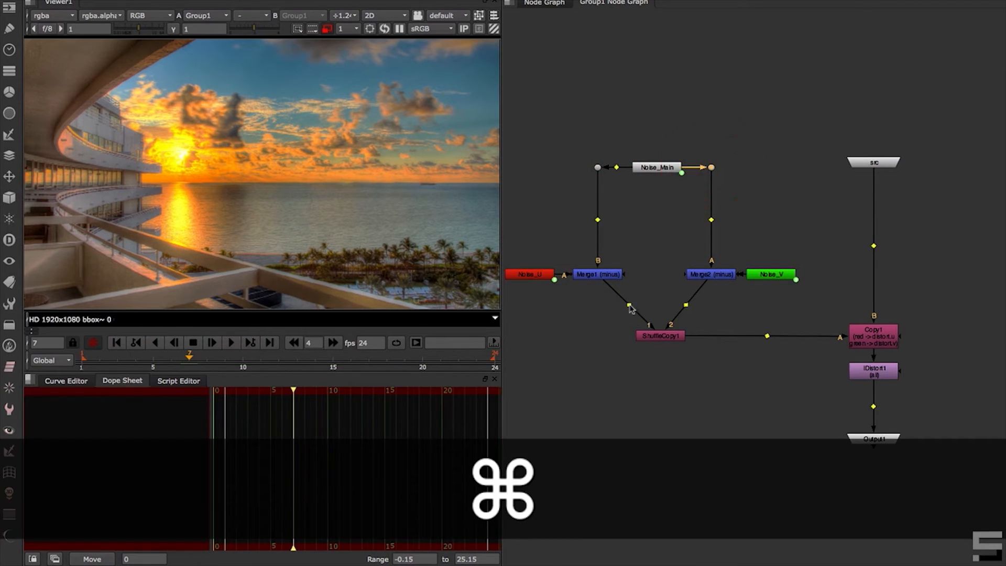
pyautogui.keyDown('super'); pyautogui.moveTo(629, 304); pyautogui.dragTo(598, 336); pyautogui.keyUp('super')
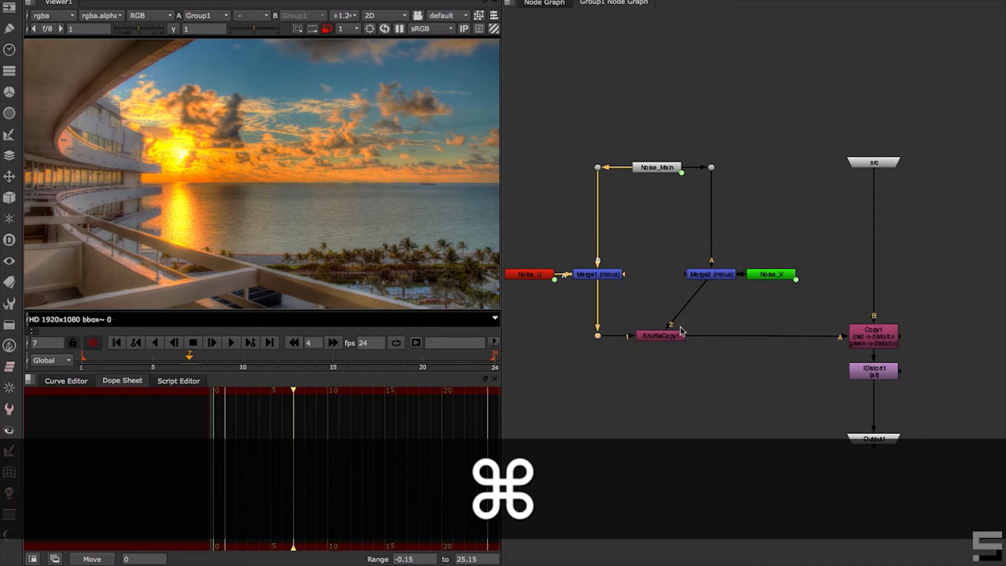
pyautogui.moveTo(680, 330); pyautogui.dragTo(731, 331)
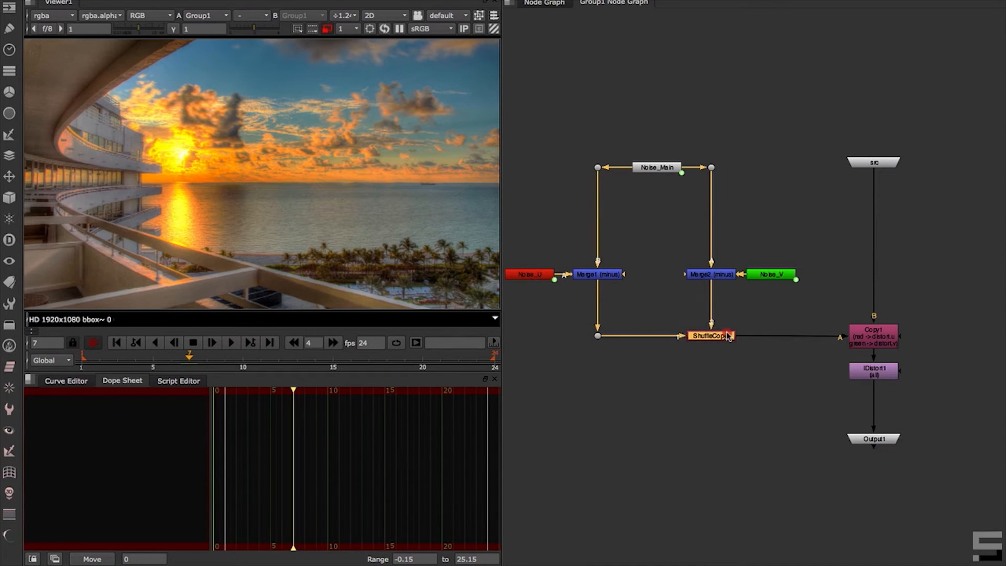
pyautogui.click(756, 325)
pyautogui.keyDown('alt'); pyautogui.moveTo(770, 389); pyautogui.dragTo(730, 412, button='middle'); pyautogui.keyUp('alt')
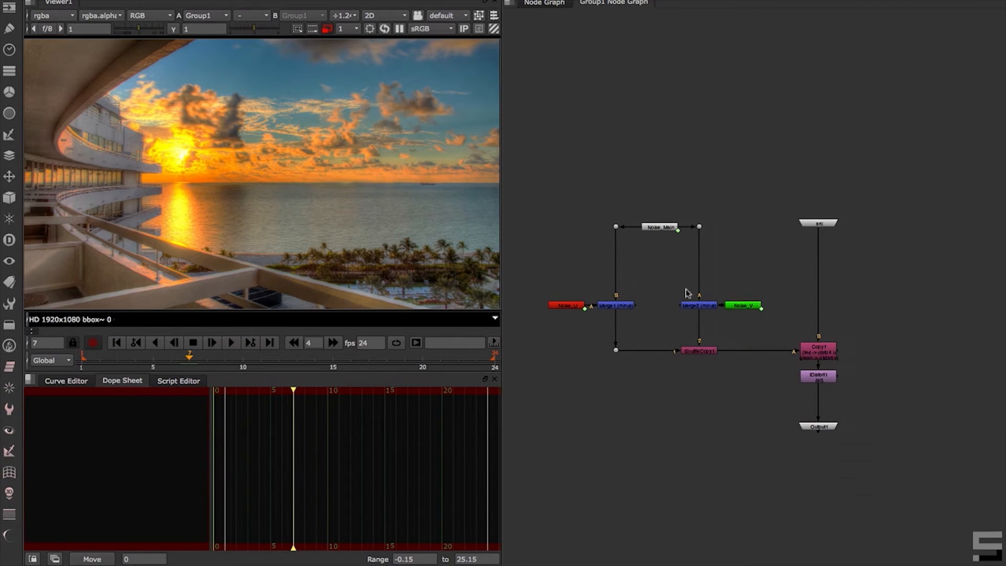
pyautogui.press('super+s')
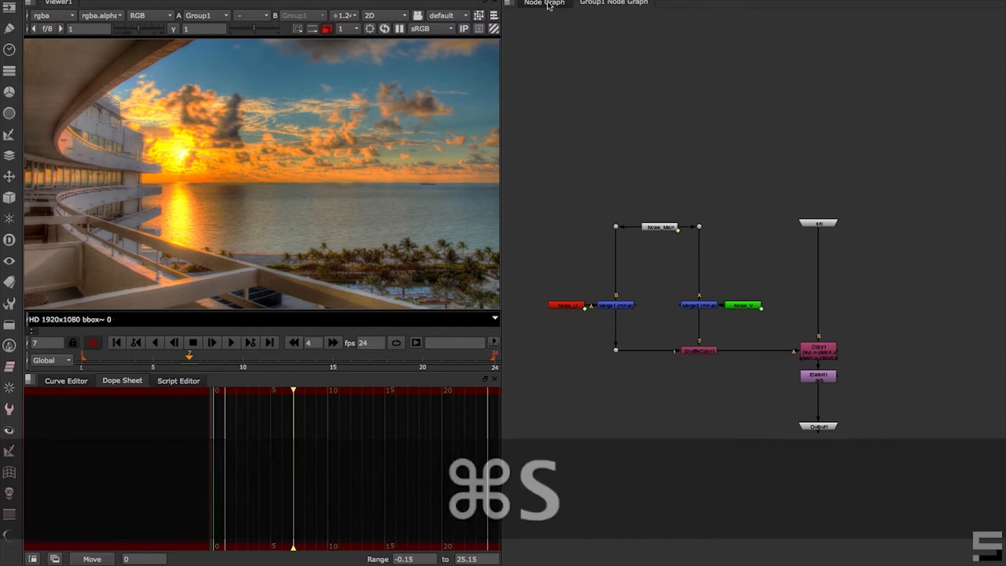
# Review Noise_Main's noise settings, close its properties, and return to the main node graph
pyautogui.doubleClick(663, 228)
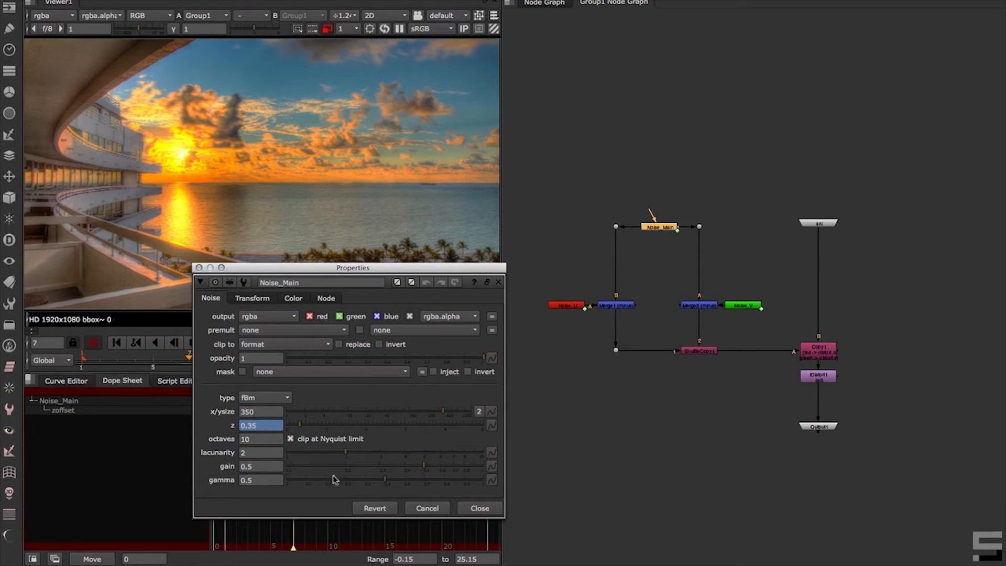
pyautogui.click(481, 508)
pyautogui.click(544, 3)
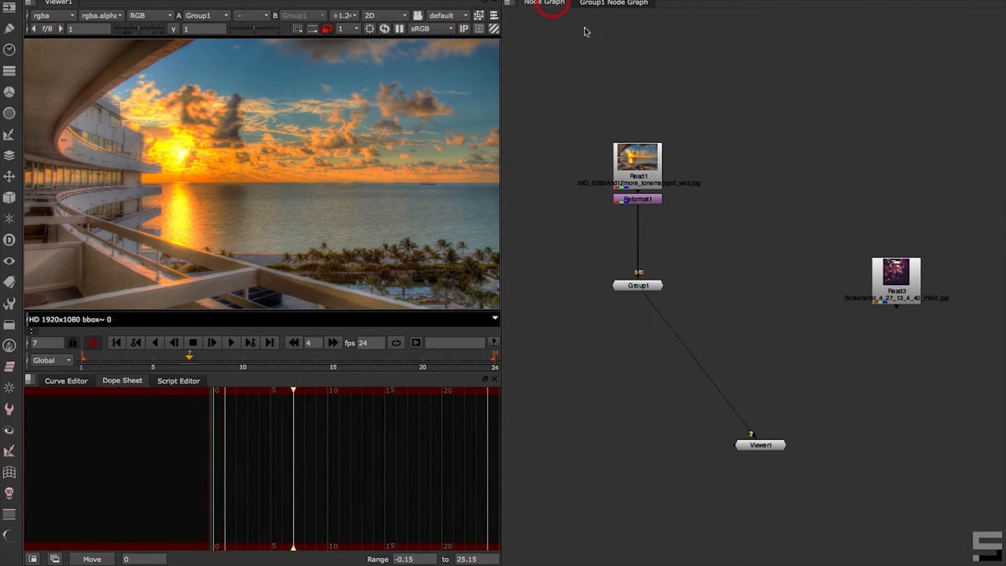
# Add a Floating Point Slider user knob to Group1 with the name speed and the label Speed
pyautogui.doubleClick(638, 284)
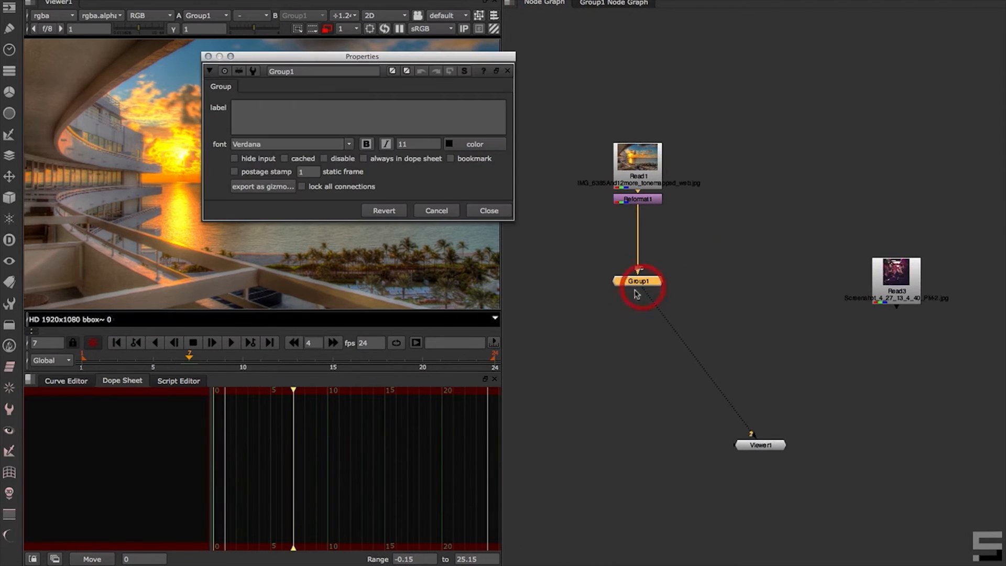
pyautogui.rightClick(400, 170)
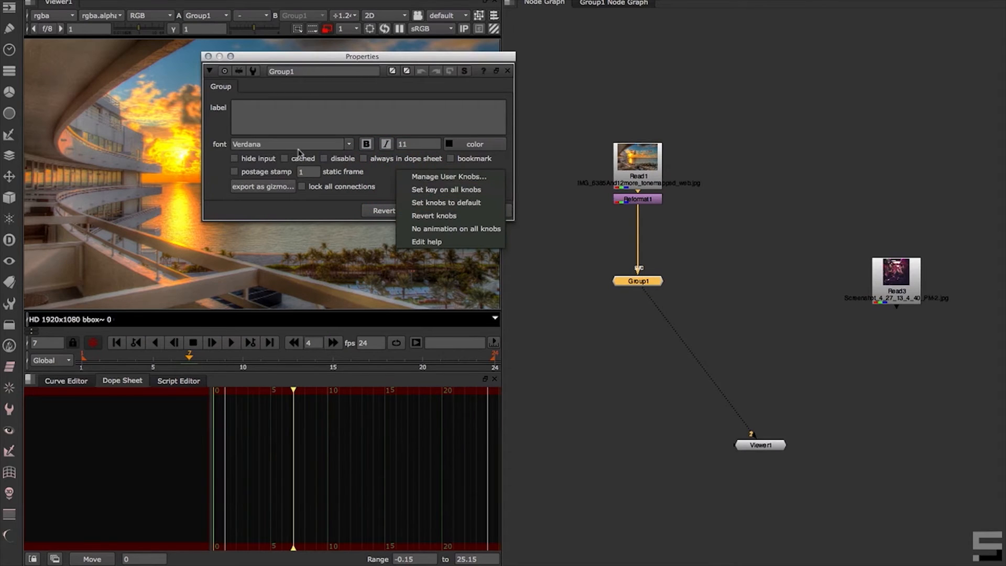
pyautogui.click(471, 177)
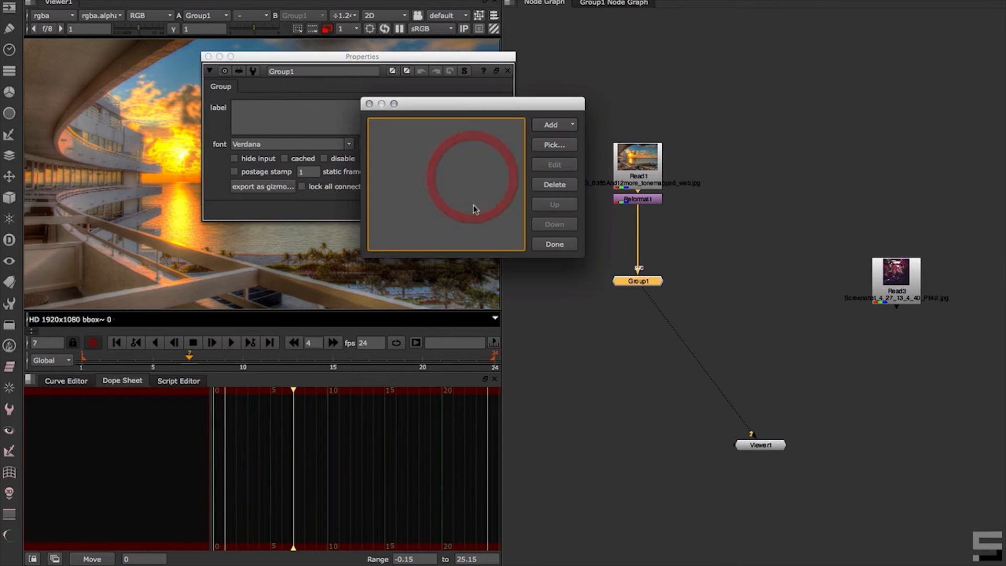
pyautogui.click(566, 131)
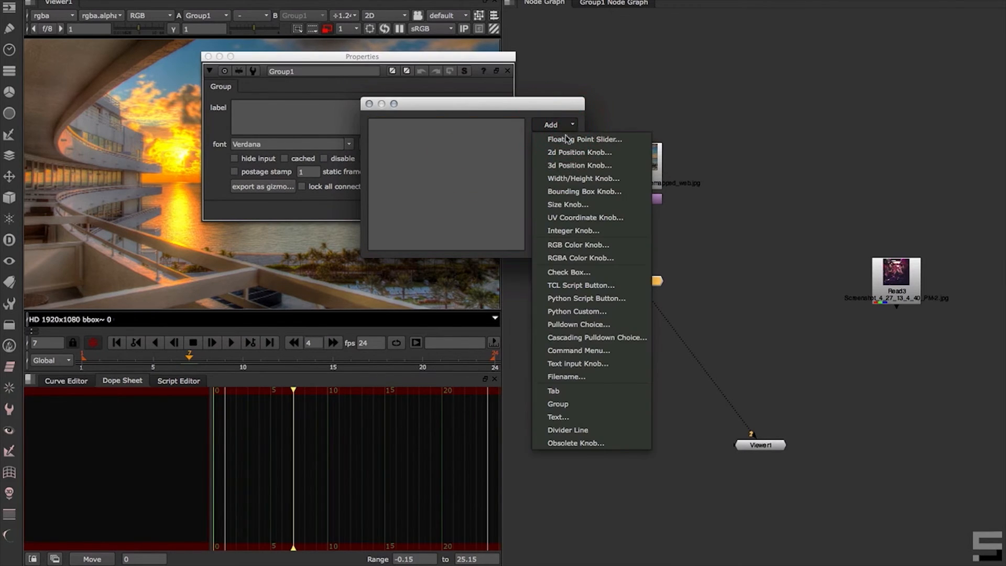
pyautogui.click(566, 138)
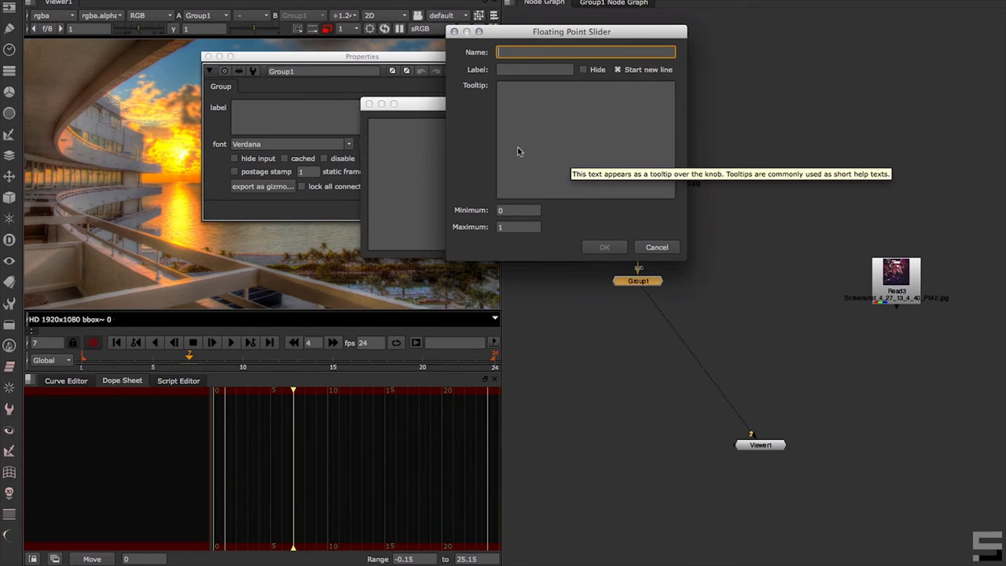
pyautogui.write('speed')
pyautogui.press('Tab')
pyautogui.write('Speed')
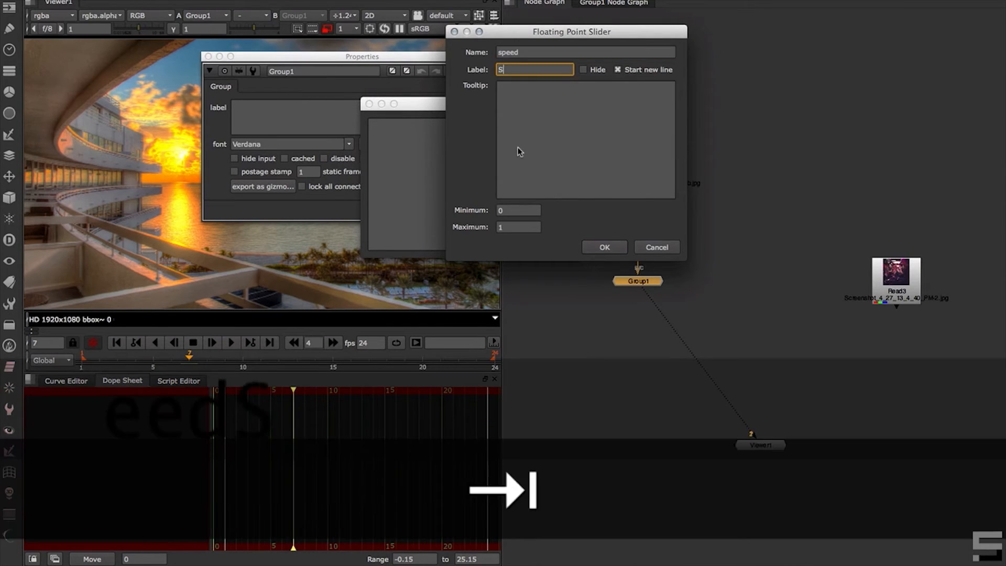
pyautogui.press('Tab')
pyautogui.press('Tab')
pyautogui.press('Tab')
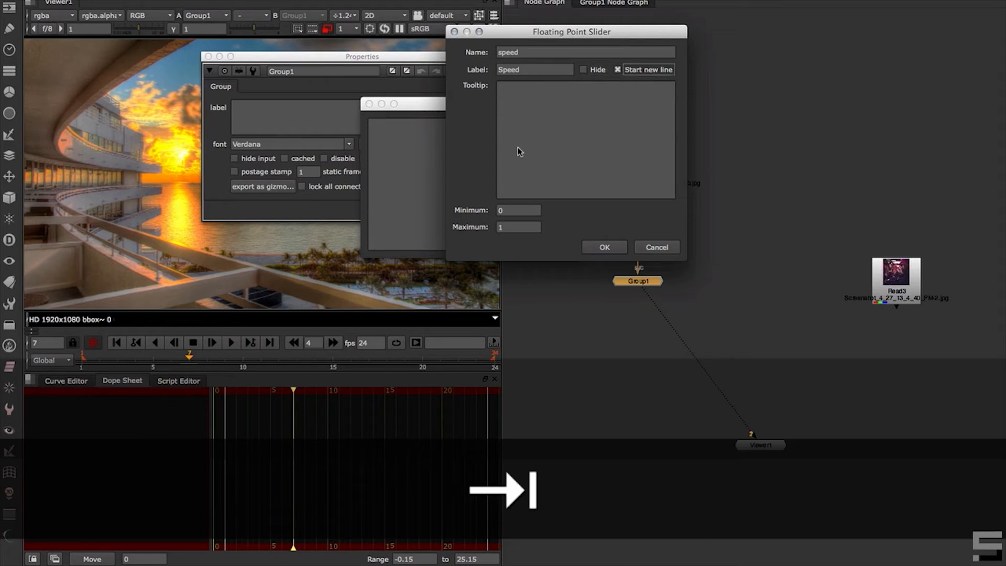
pyautogui.press('Tab')
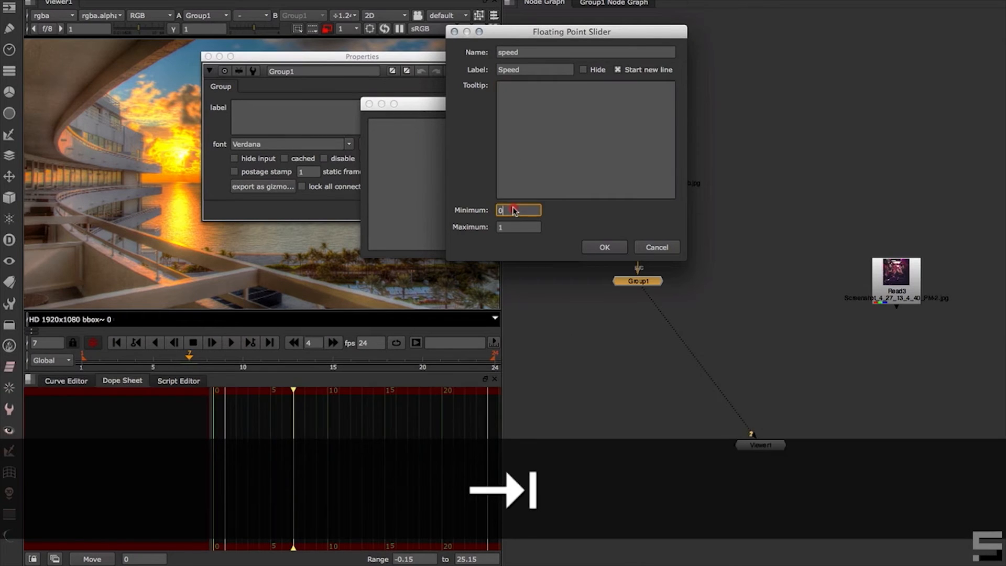
# Give the speed slider a range of 1 to 100, finish managing the user knobs, and set Speed to 1
pyautogui.write('1')
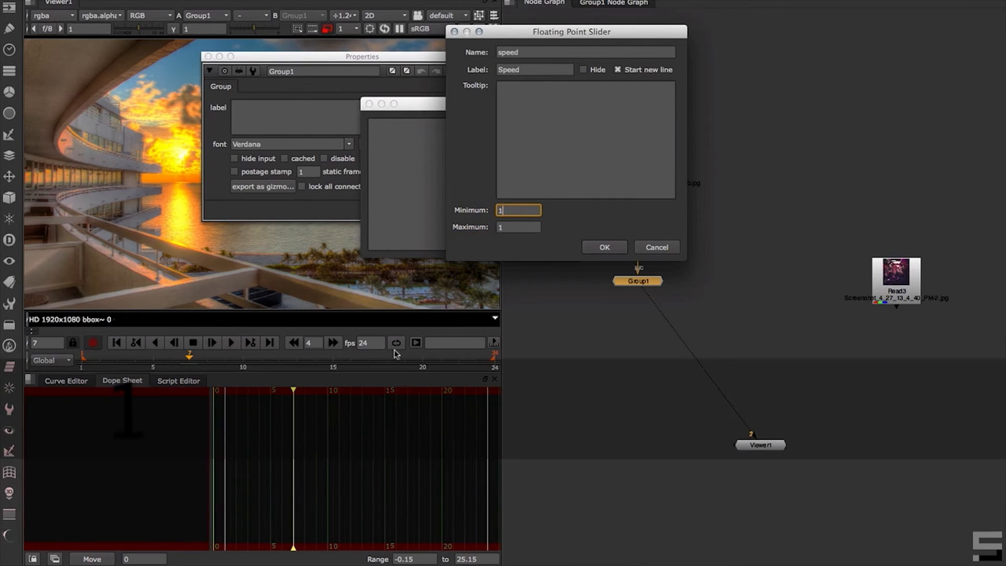
pyautogui.click(519, 228)
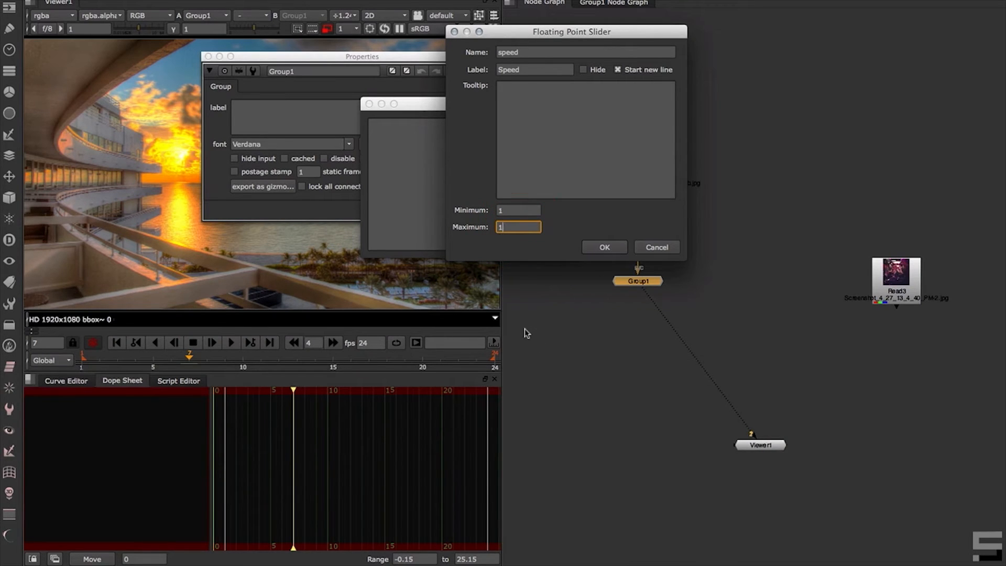
pyautogui.write('100')
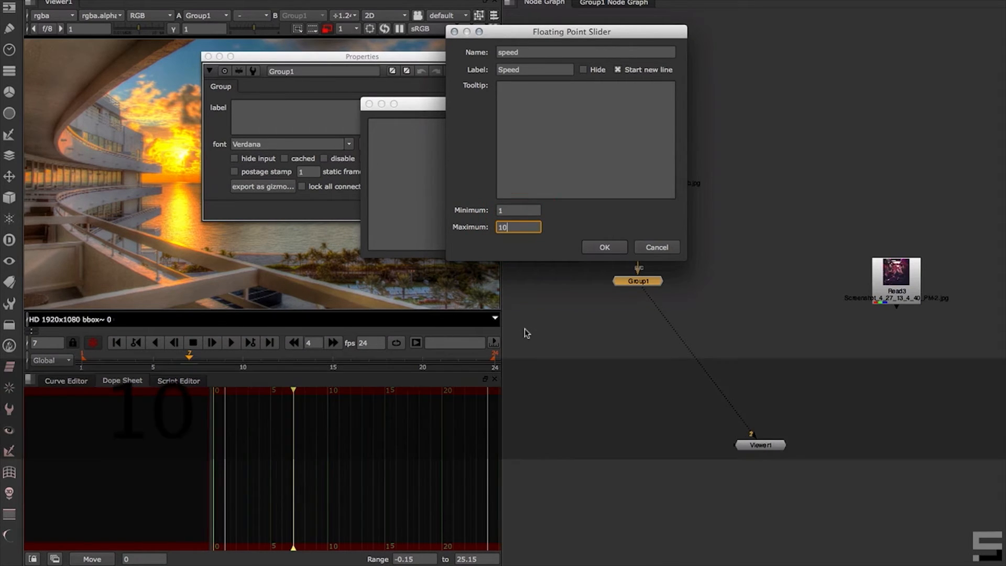
pyautogui.click(596, 246)
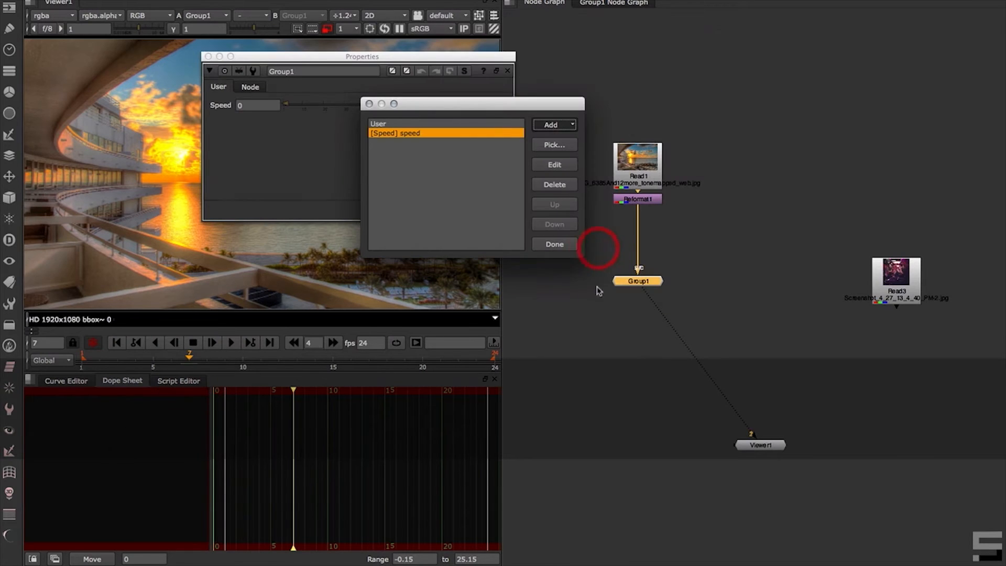
pyautogui.click(554, 244)
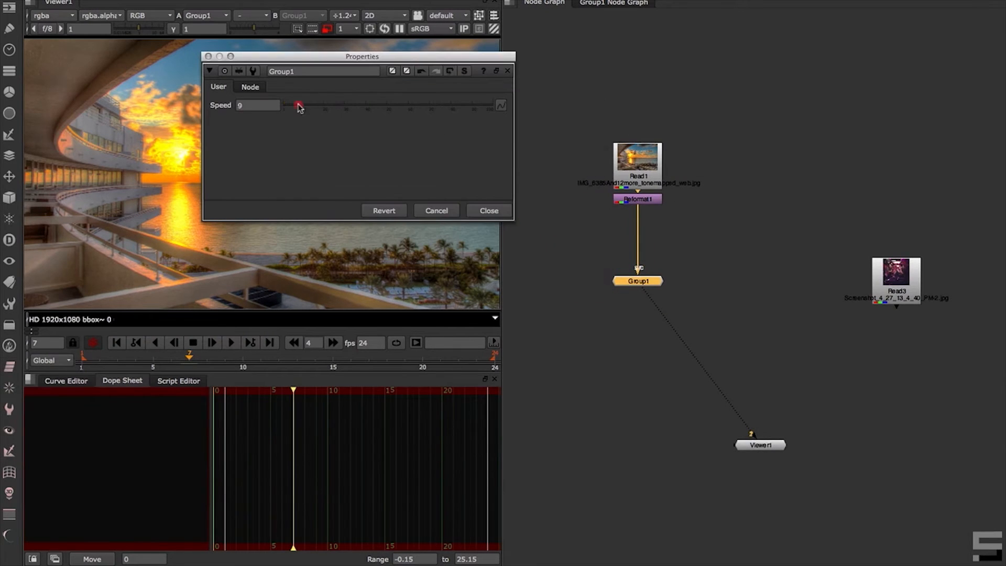
pyautogui.moveTo(296, 105); pyautogui.dragTo(273, 110)
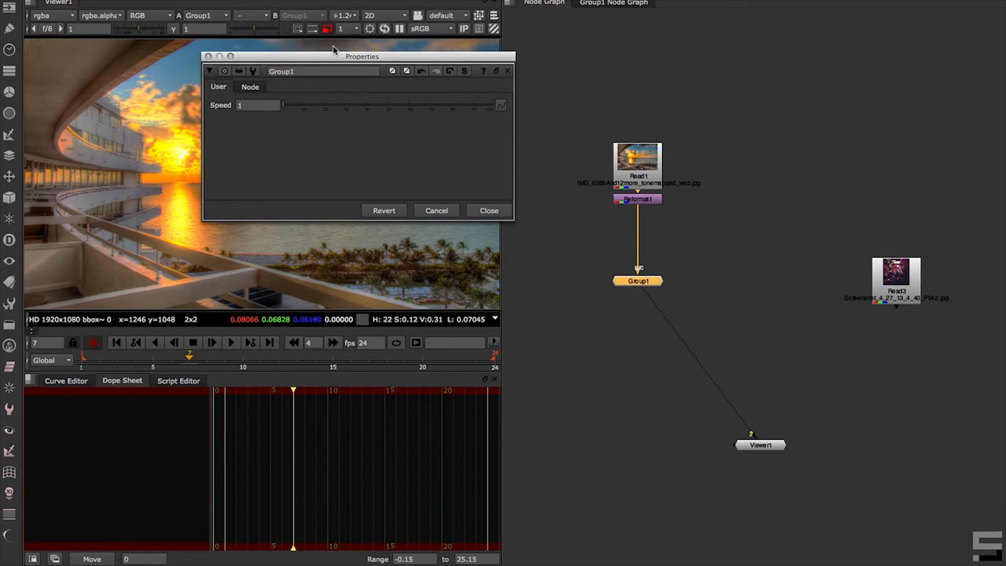
# Rename Group1 to Heater and close its properties
pyautogui.moveTo(334, 56); pyautogui.dragTo(290, 194)
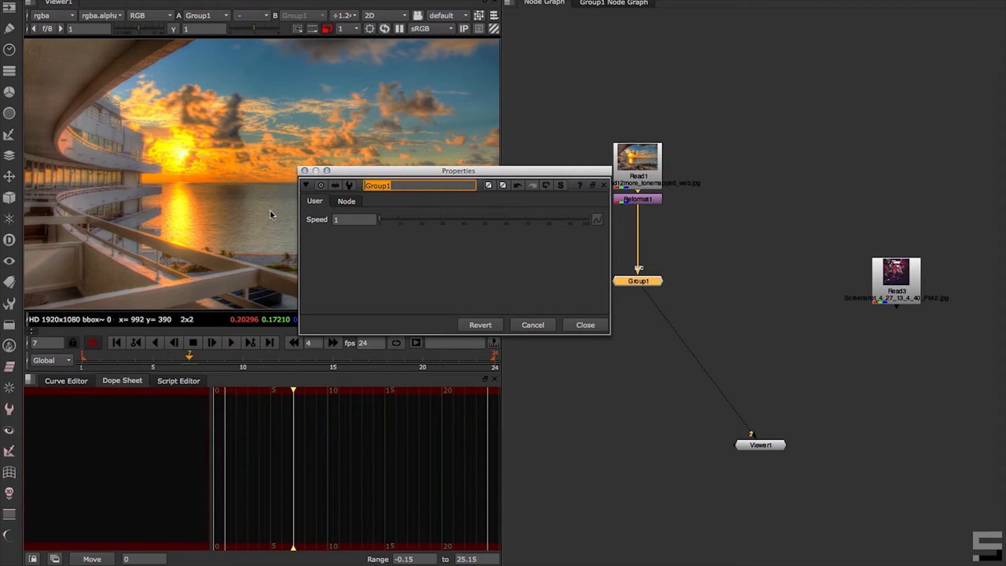
pyautogui.write('Heater')
pyautogui.press('Return')
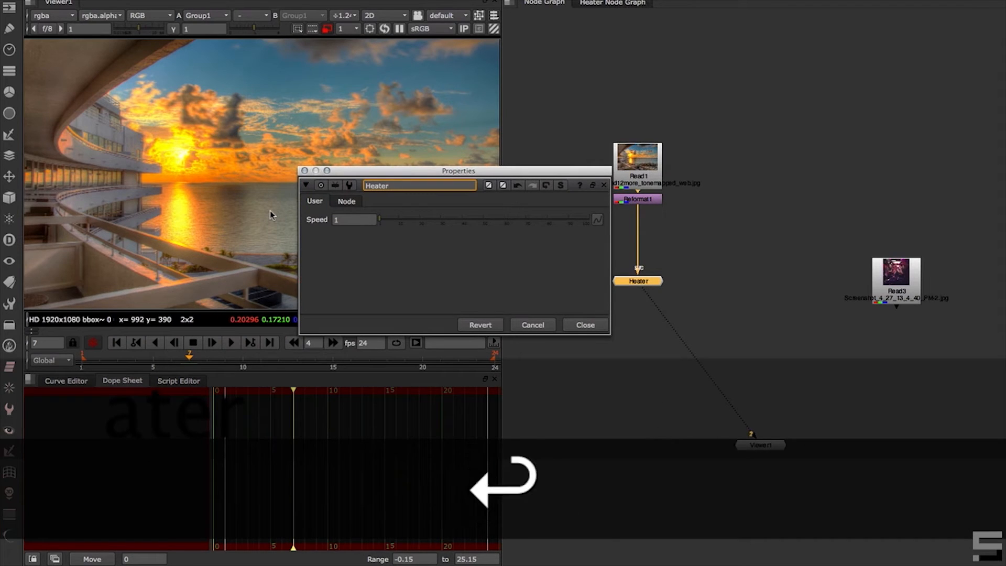
pyautogui.click(584, 325)
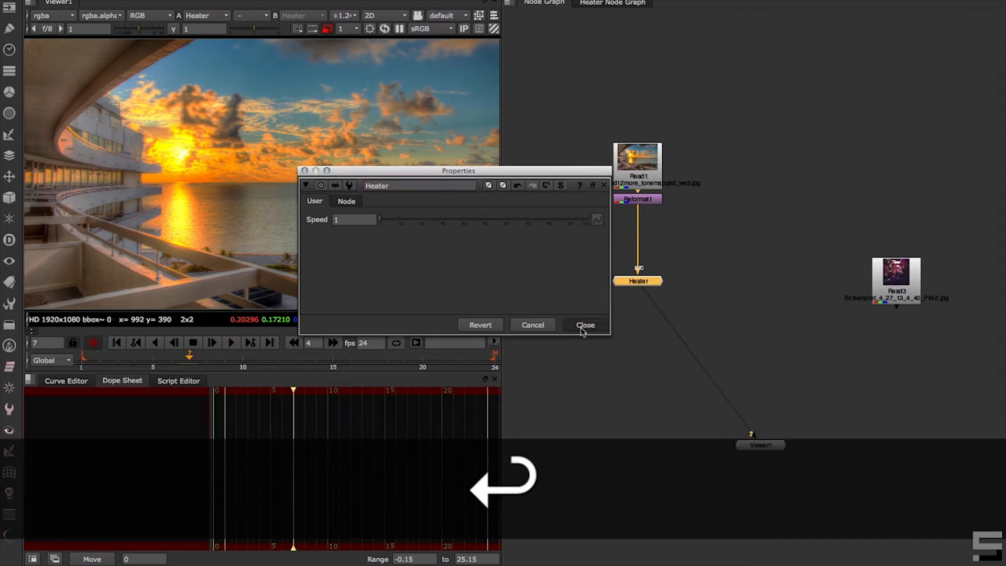
# Examine how the Heater node in the main graph, with its Speed knob, relates to the nodes inside the group
pyautogui.keyDown('alt'); pyautogui.moveTo(654, 314); pyautogui.dragTo(747, 317, button='middle'); pyautogui.keyUp('alt')
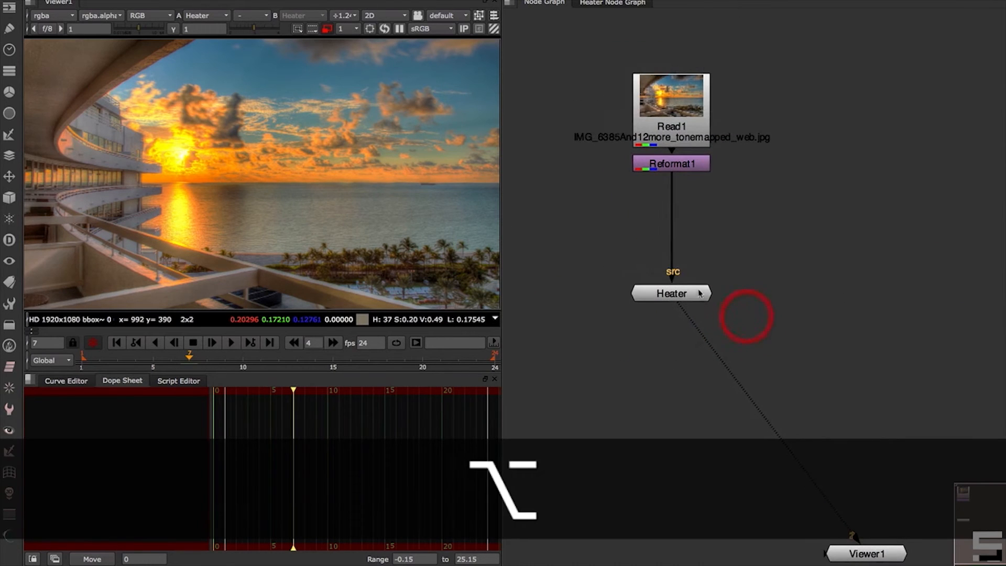
pyautogui.click(620, 4)
pyautogui.click(558, 5)
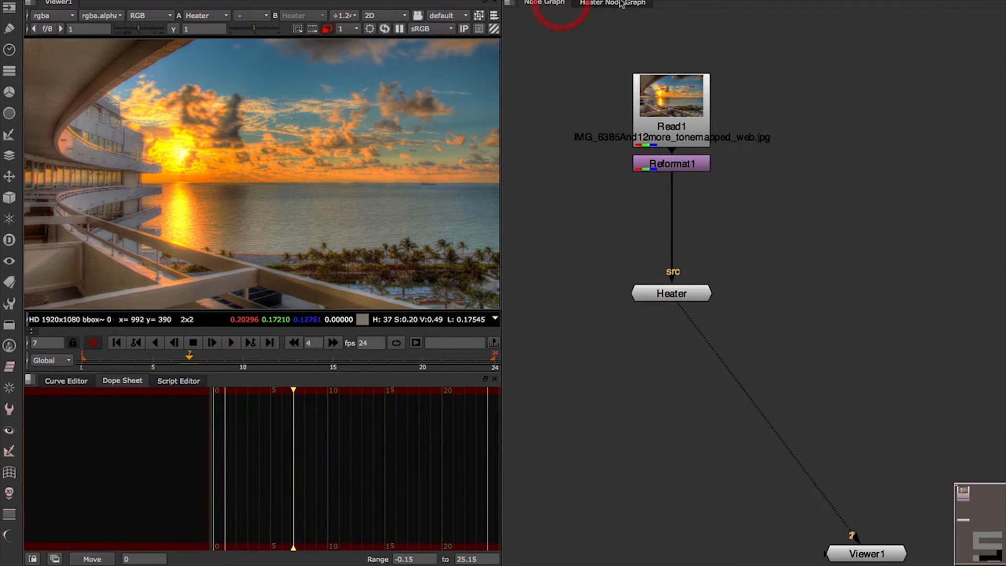
pyautogui.click(621, 4)
pyautogui.click(559, 4)
pyautogui.doubleClick(664, 292)
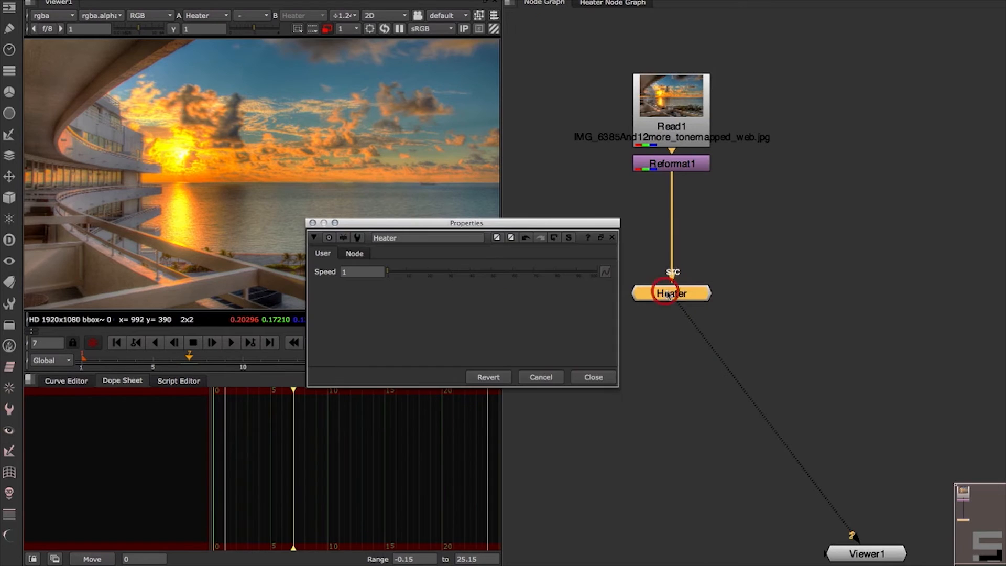
pyautogui.click(569, 238)
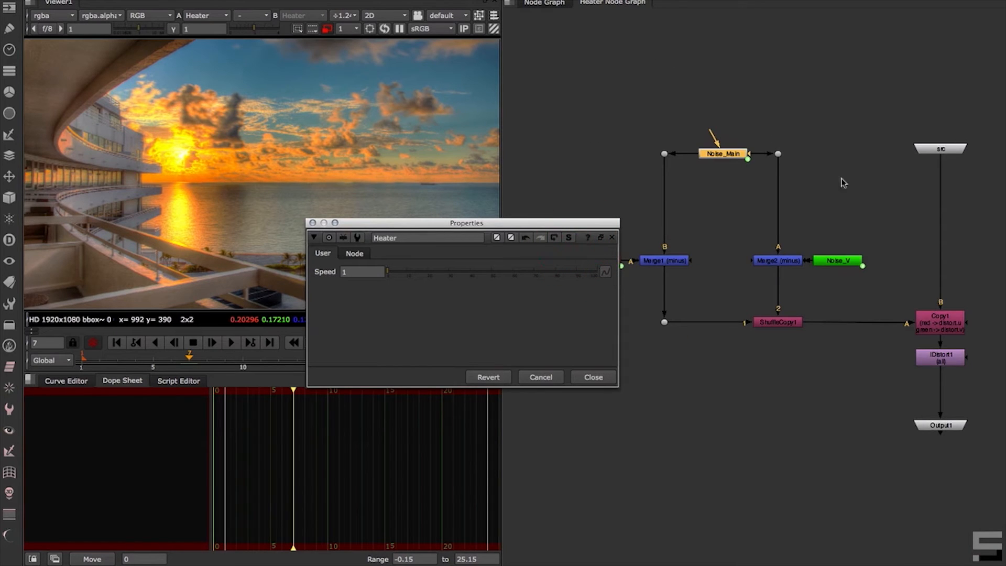
pyautogui.click(606, 379)
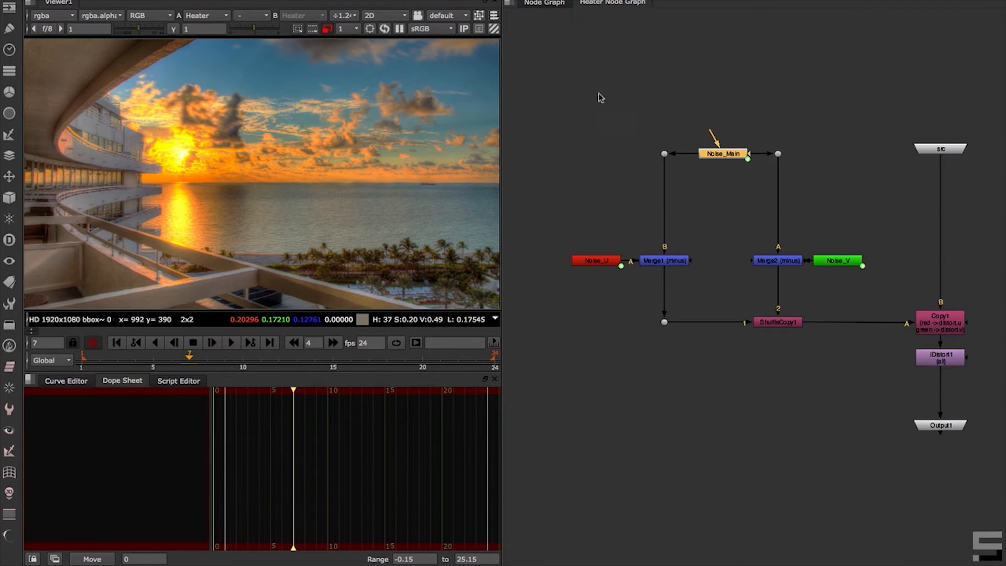
pyautogui.click(544, 2)
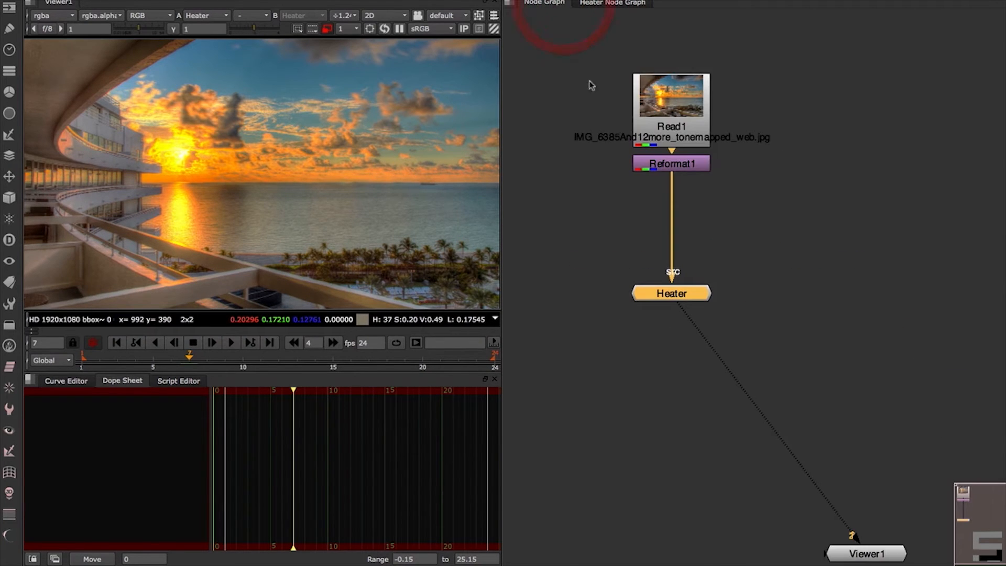
pyautogui.click(609, 4)
pyautogui.keyDown('alt'); pyautogui.moveTo(650, 372); pyautogui.dragTo(603, 376); pyautogui.keyUp('alt')
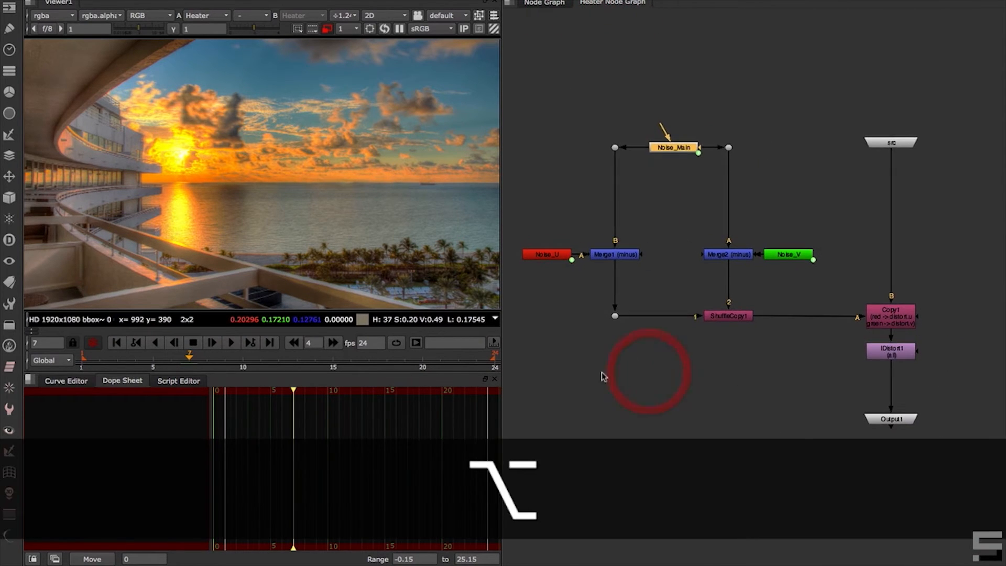
# Change Noise_Main's z expression inside Heater to frame/speed and close the node's properties
pyautogui.doubleClick(680, 148)
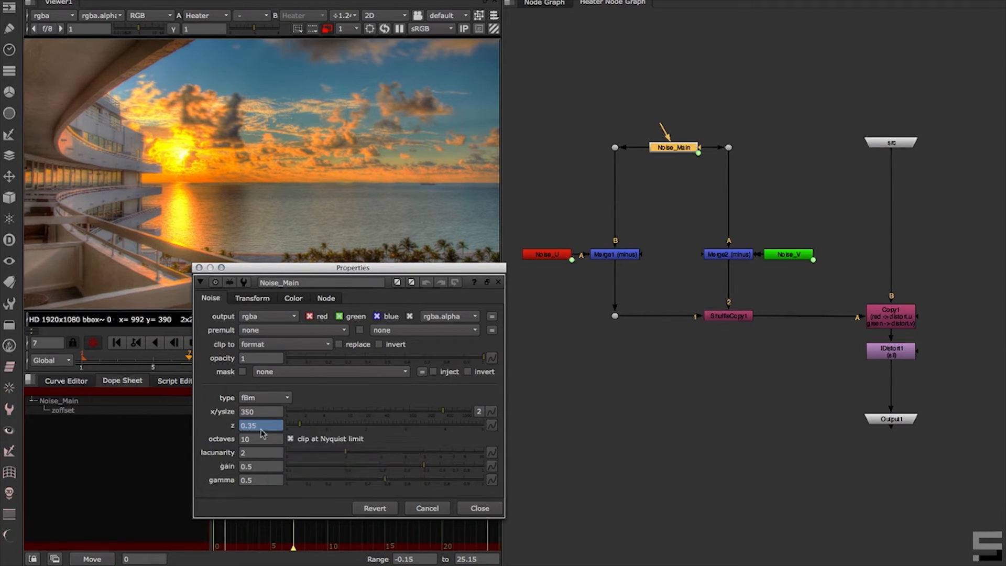
pyautogui.press('=')
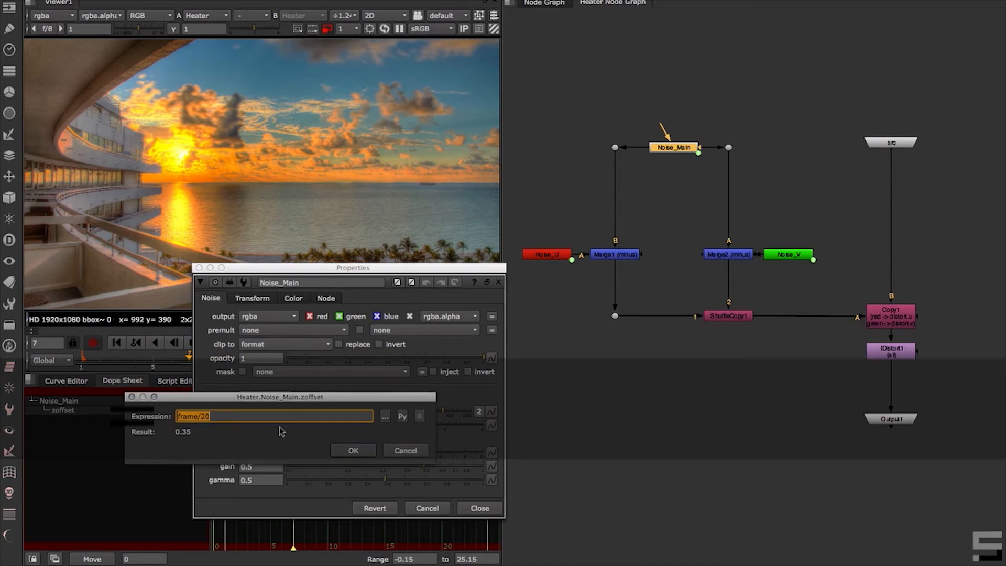
pyautogui.click(225, 418)
pyautogui.press('BackSpace')
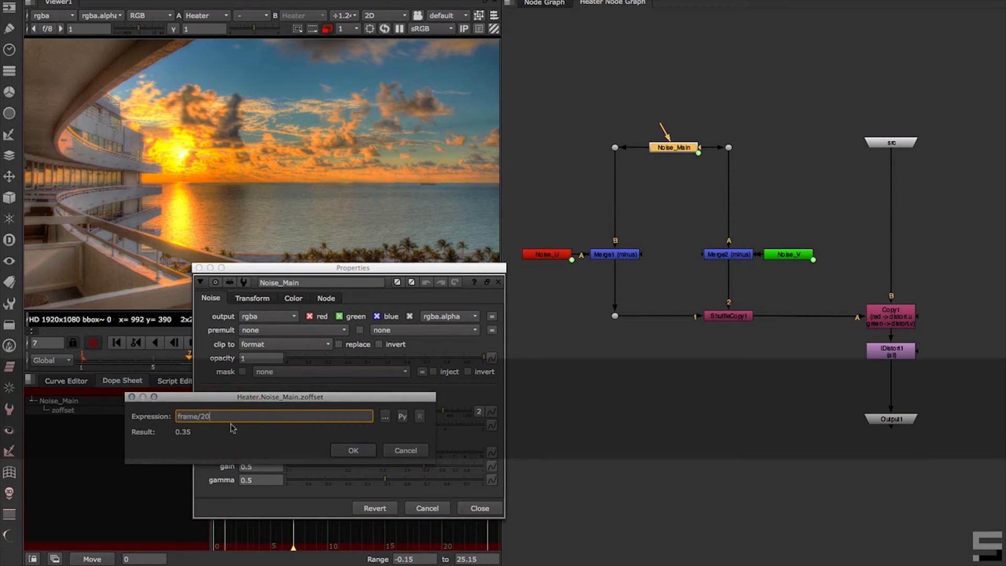
pyautogui.press('BackSpace')
pyautogui.write('speed')
pyautogui.click(353, 451)
pyautogui.click(480, 509)
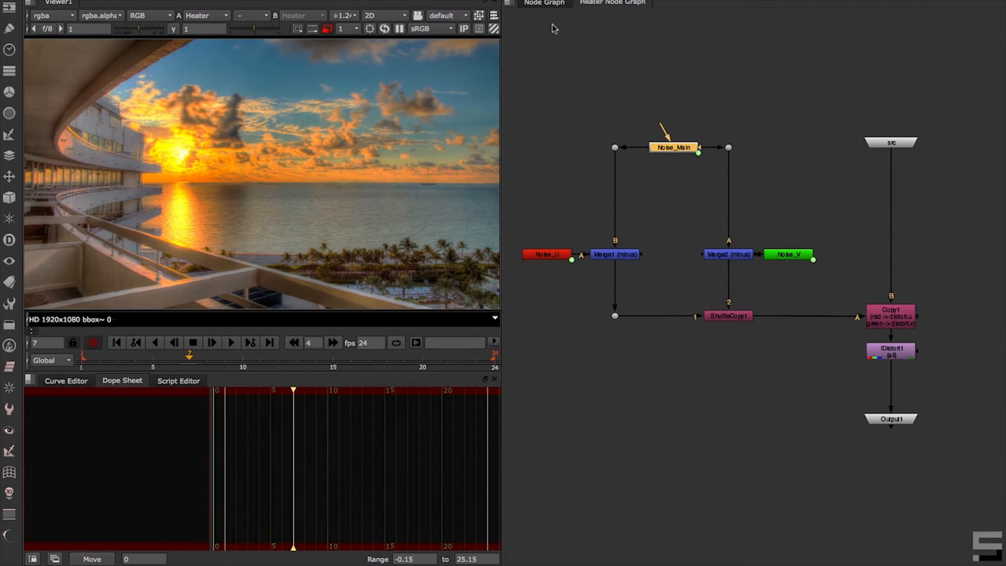
# Reopen Heater's properties from the main node graph and preview the animation forward and backward with Speed at 1
pyautogui.click(551, 3)
pyautogui.click(745, 232)
pyautogui.click(682, 295)
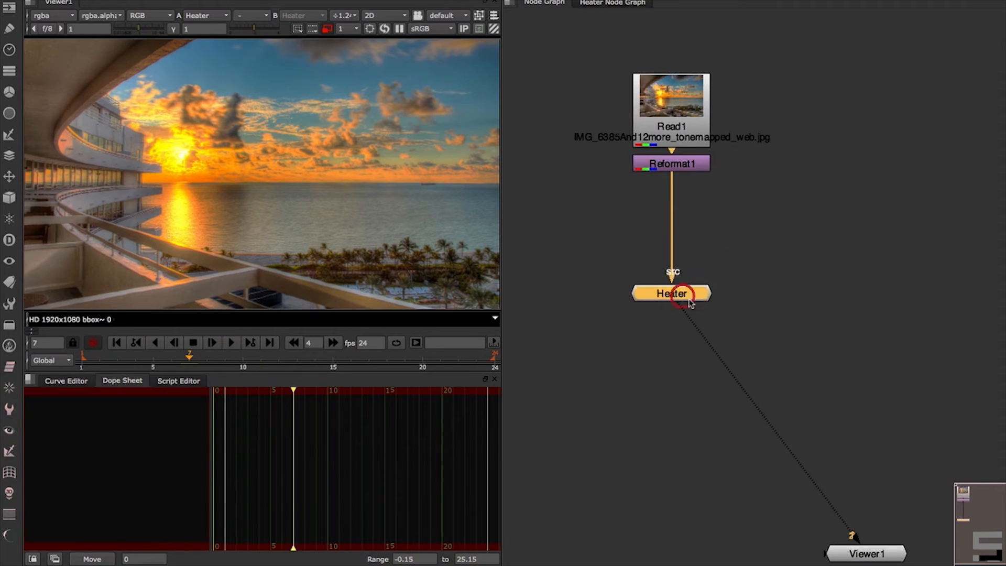
pyautogui.doubleClick(682, 295)
pyautogui.moveTo(394, 273); pyautogui.dragTo(338, 277)
pyautogui.moveTo(373, 226); pyautogui.dragTo(407, 375)
pyautogui.click(231, 344)
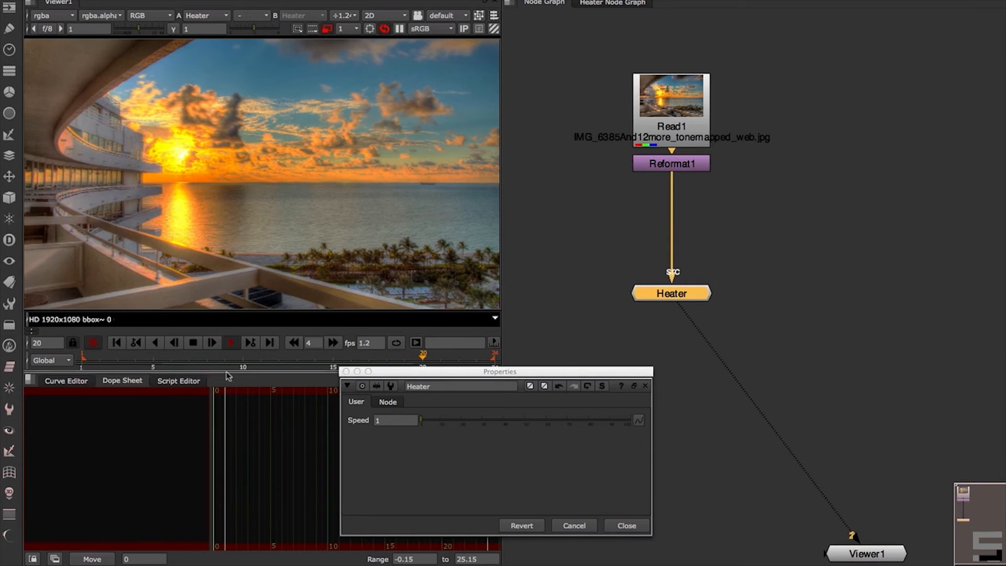
pyautogui.click(155, 342)
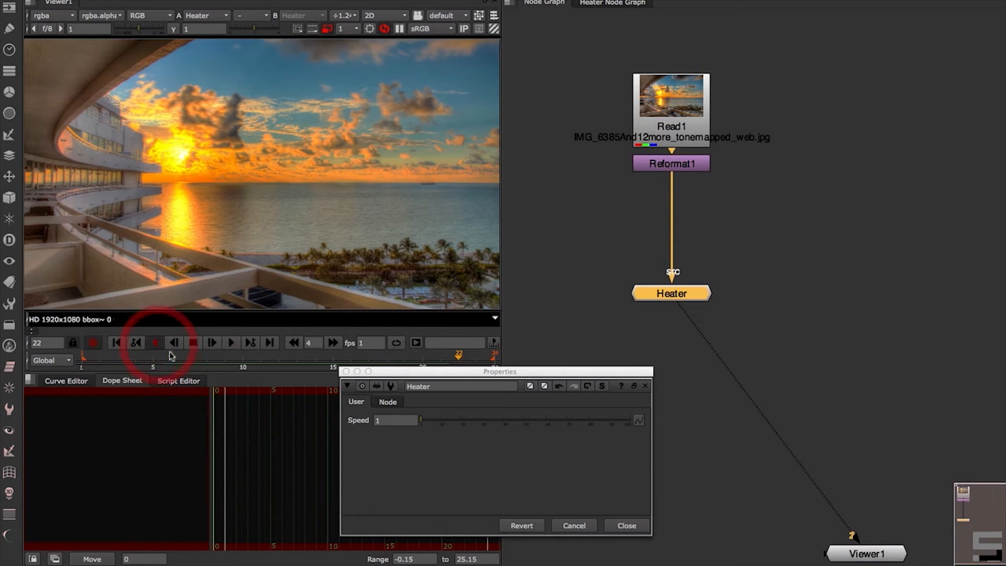
pyautogui.click(192, 342)
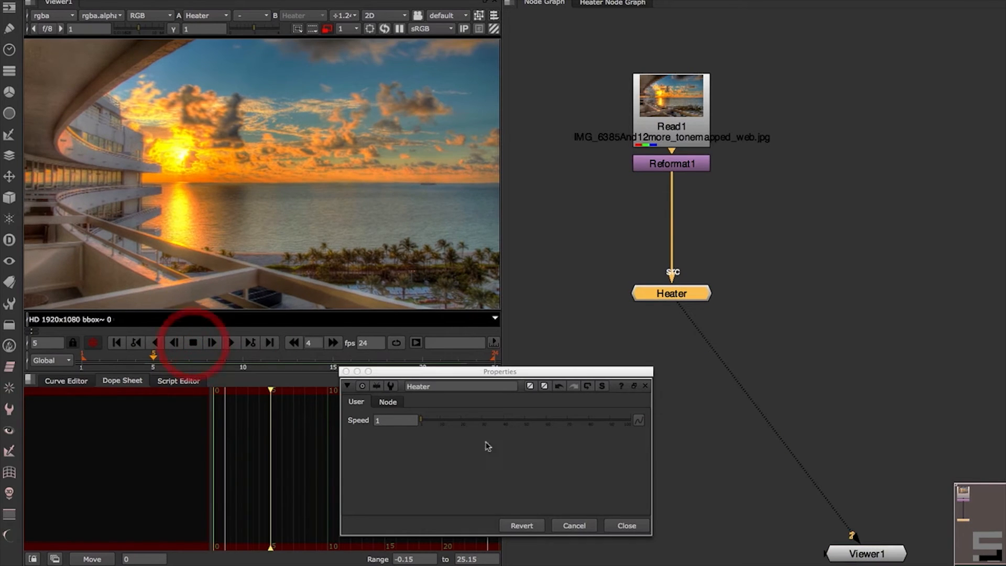
# Test the animation playback with Heater's Speed at 20, and set Speed back to 1
pyautogui.doubleClick(398, 421)
pyautogui.write('20')
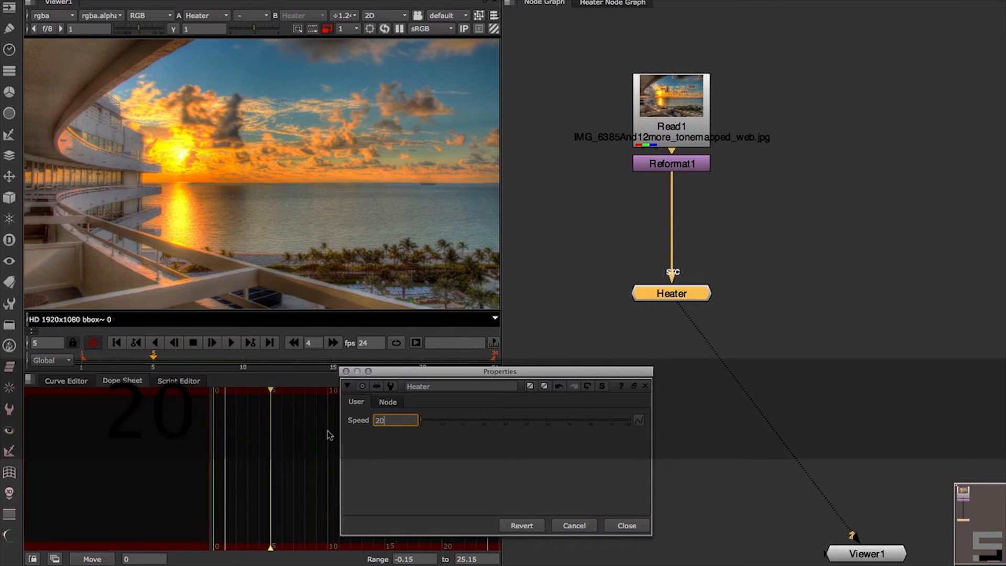
pyautogui.press('Return')
pyautogui.click(231, 342)
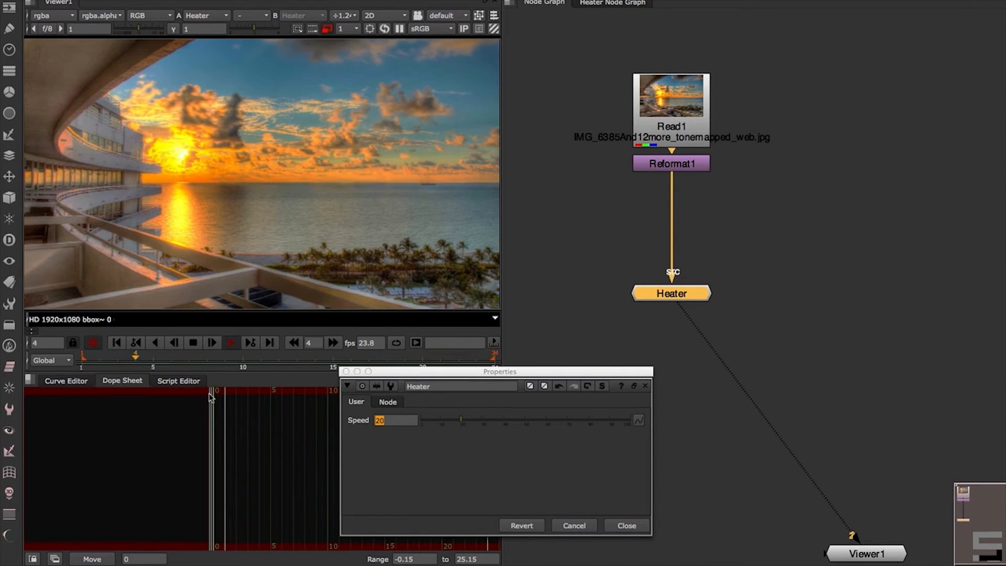
pyautogui.click(196, 343)
pyautogui.moveTo(460, 419); pyautogui.dragTo(412, 433)
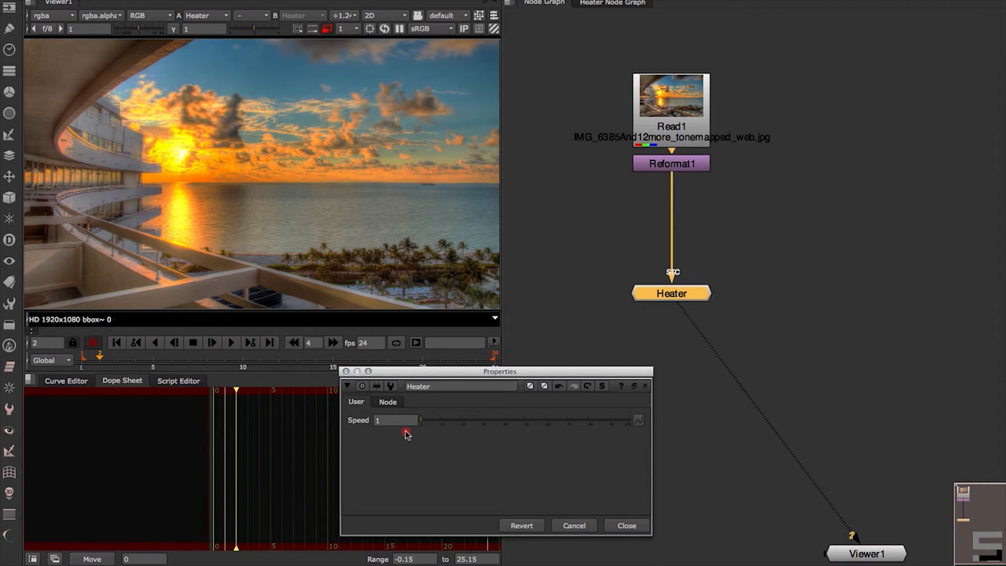
# Close Heater's properties and open the properties of Noise_Main inside the Heater group
pyautogui.click(628, 526)
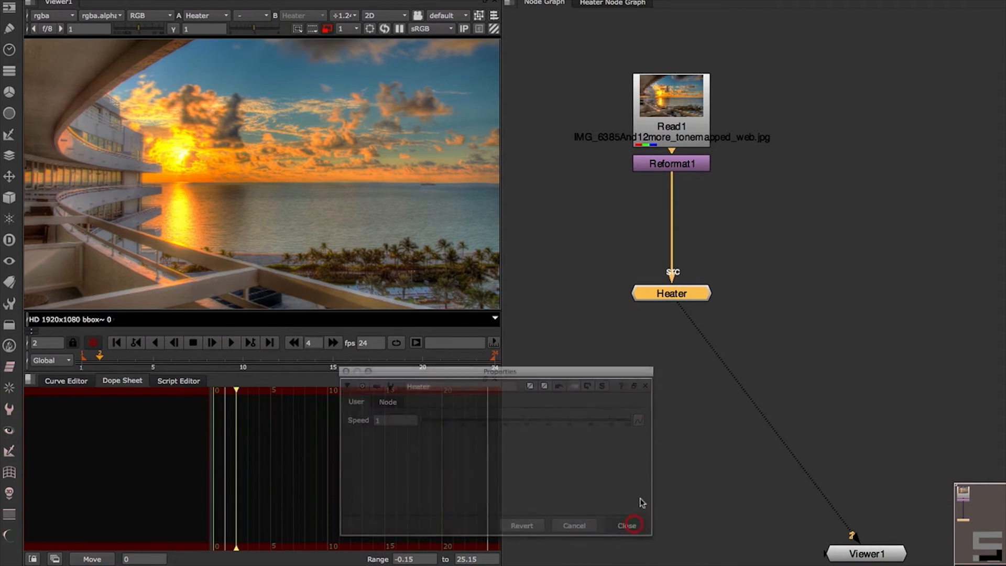
pyautogui.click(611, 4)
pyautogui.doubleClick(679, 149)
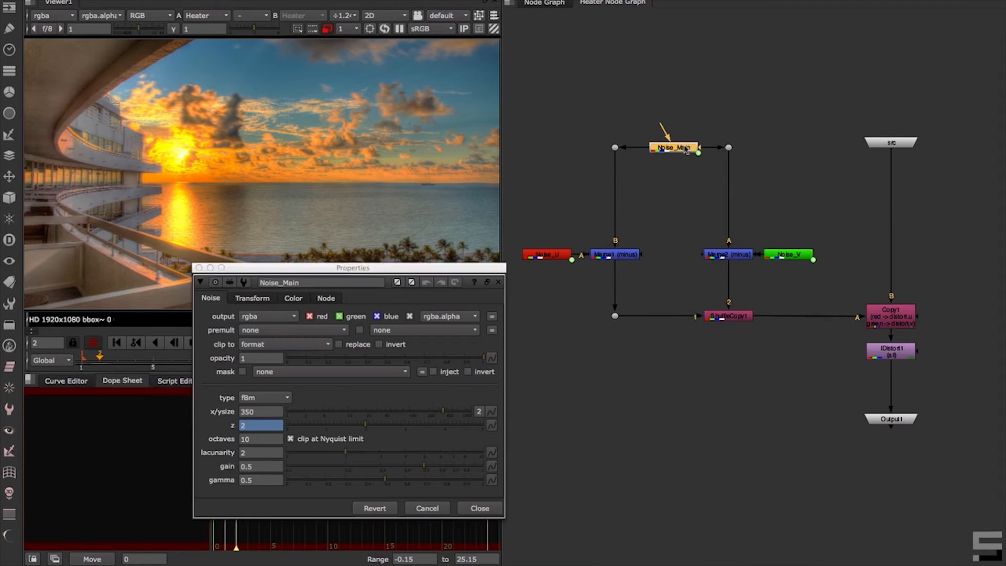
# Change Noise_Main's z expression to frame/(100-speed)
pyautogui.click(262, 424)
pyautogui.press('=')
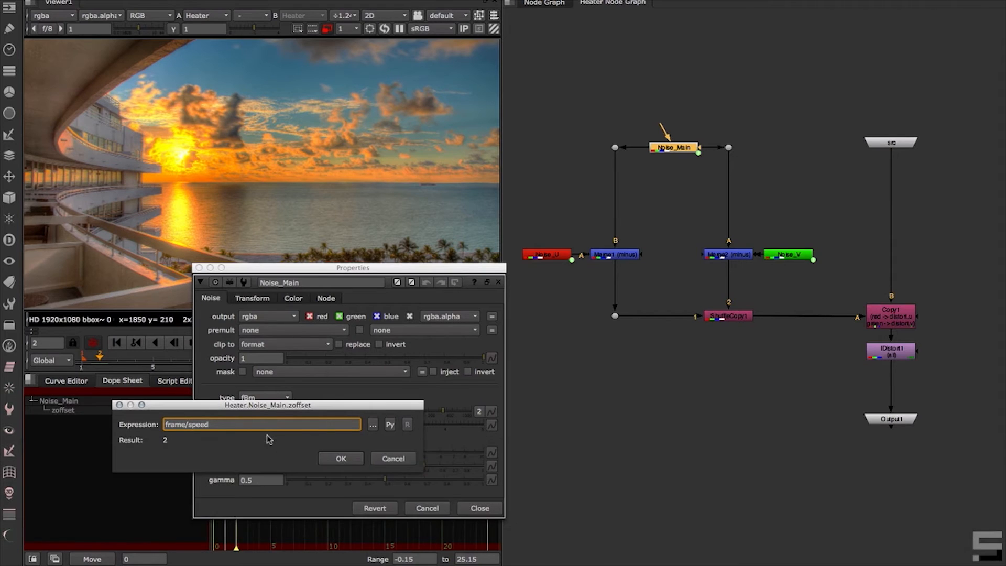
pyautogui.write('(100')
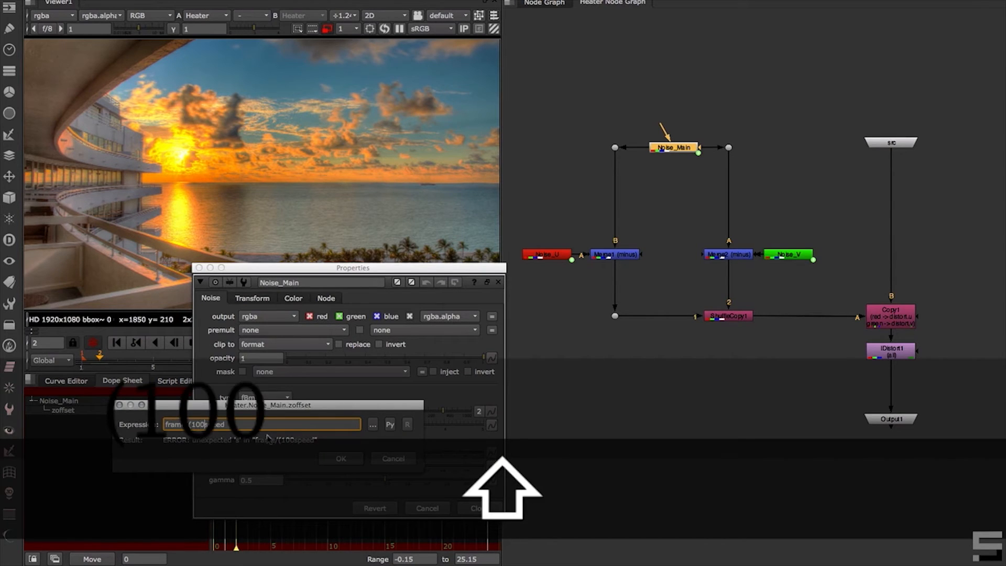
pyautogui.write('-speed')
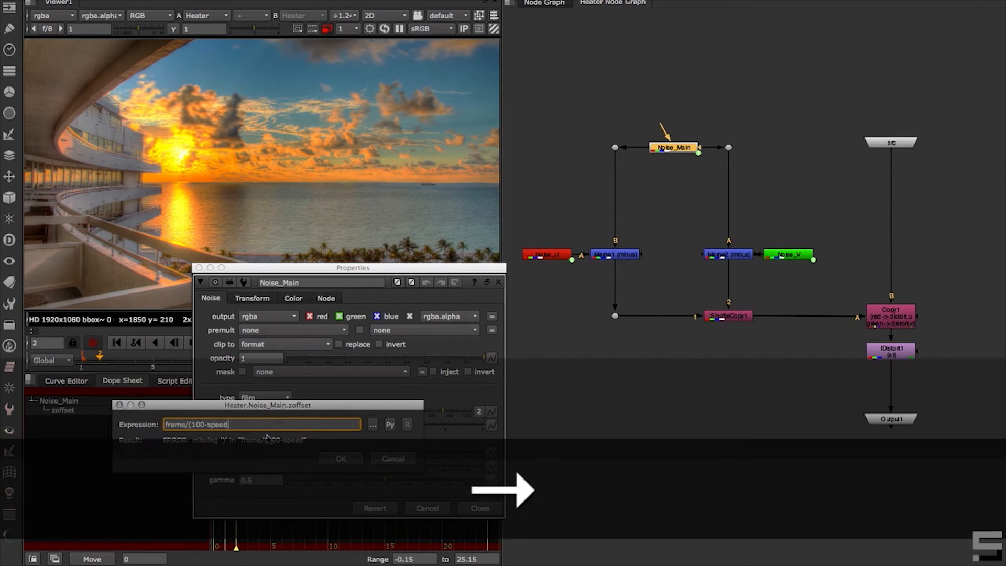
pyautogui.write(')')
pyautogui.click(341, 460)
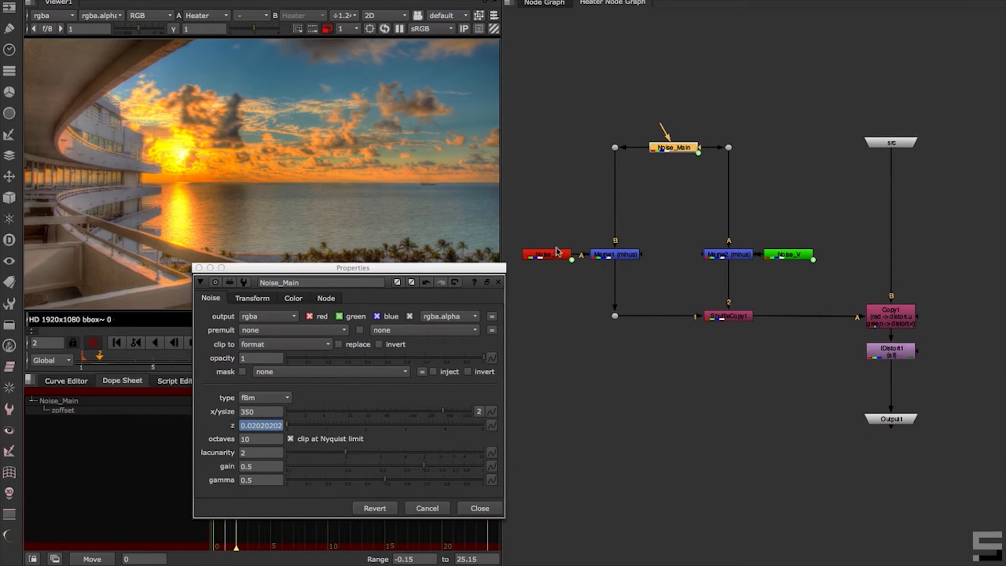
# Open Heater's properties beside Noise_Main's, test the Speed knob's effect on z up to 100, and return Speed to 1
pyautogui.click(554, 4)
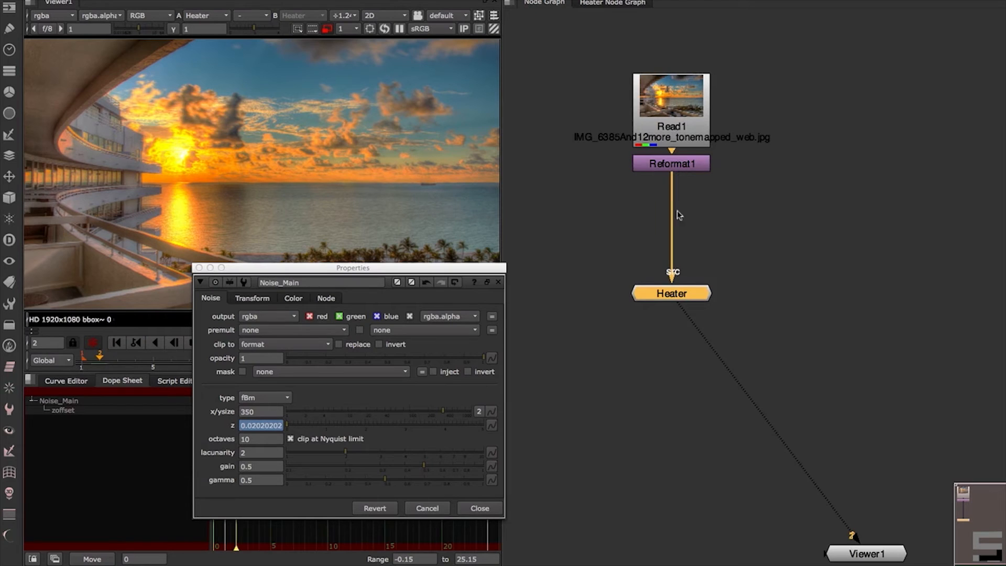
pyautogui.doubleClick(683, 296)
pyautogui.moveTo(532, 372); pyautogui.dragTo(694, 309)
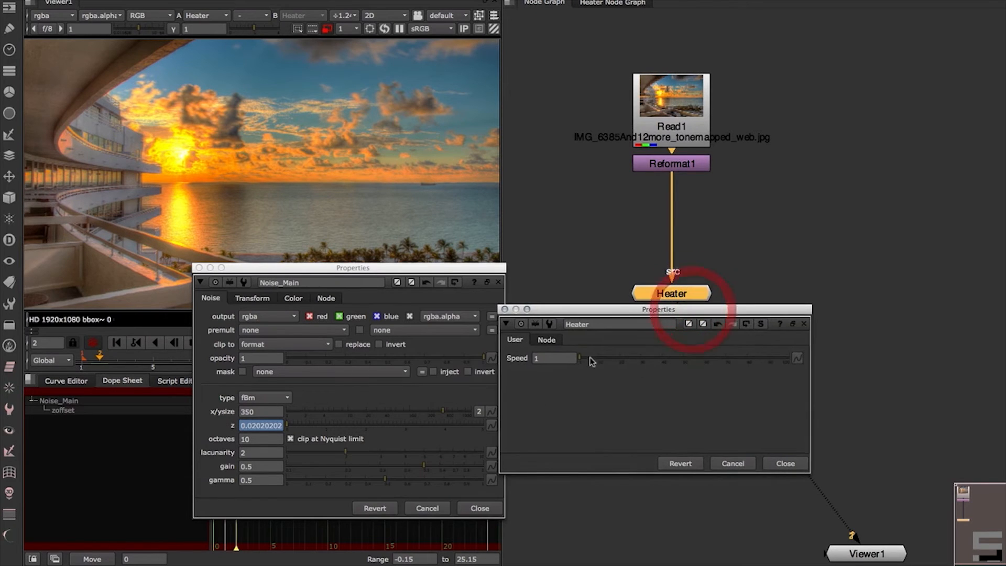
pyautogui.moveTo(586, 359); pyautogui.dragTo(805, 371)
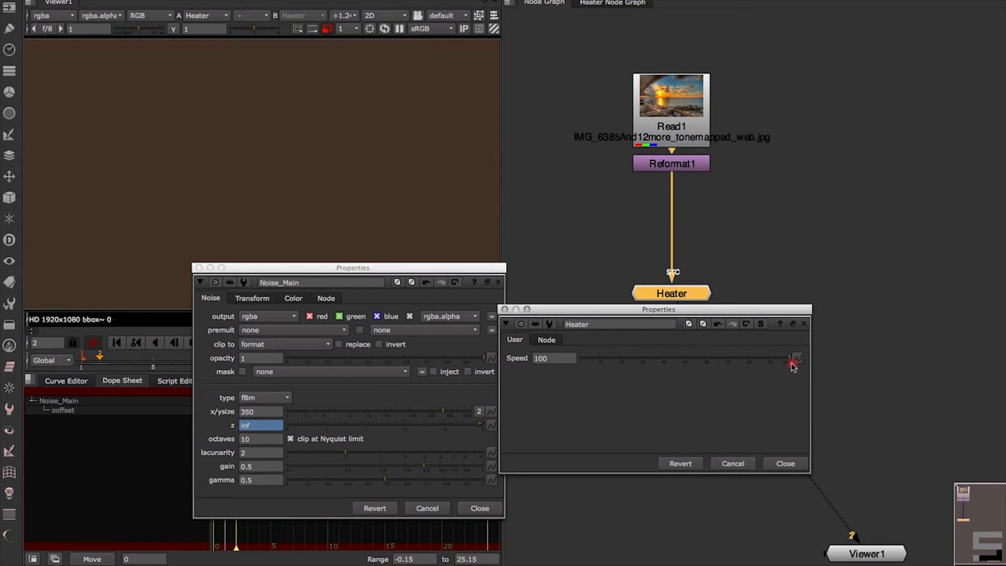
pyautogui.moveTo(793, 367); pyautogui.dragTo(755, 359)
pyautogui.moveTo(724, 353); pyautogui.dragTo(721, 353)
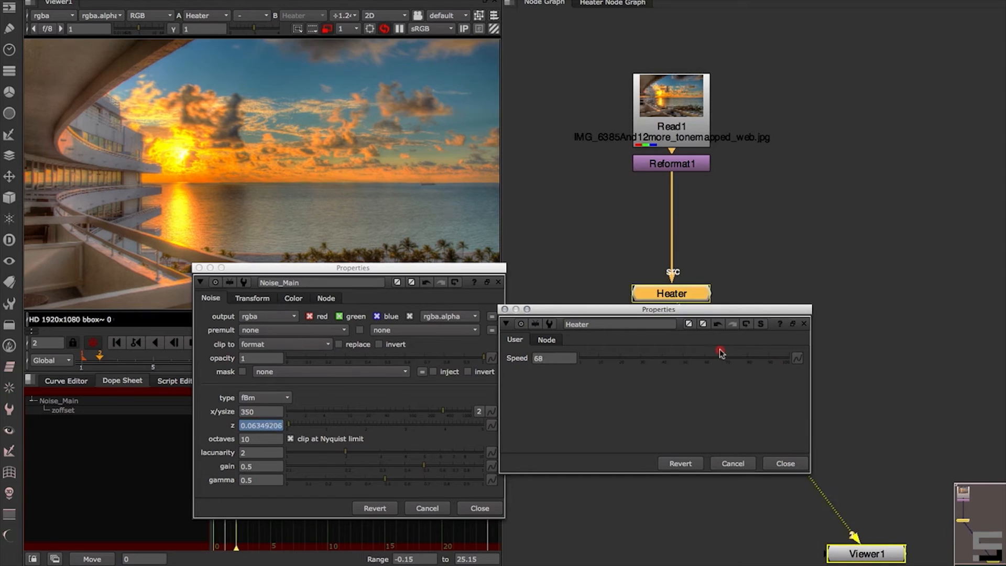
pyautogui.moveTo(612, 341); pyautogui.dragTo(532, 361)
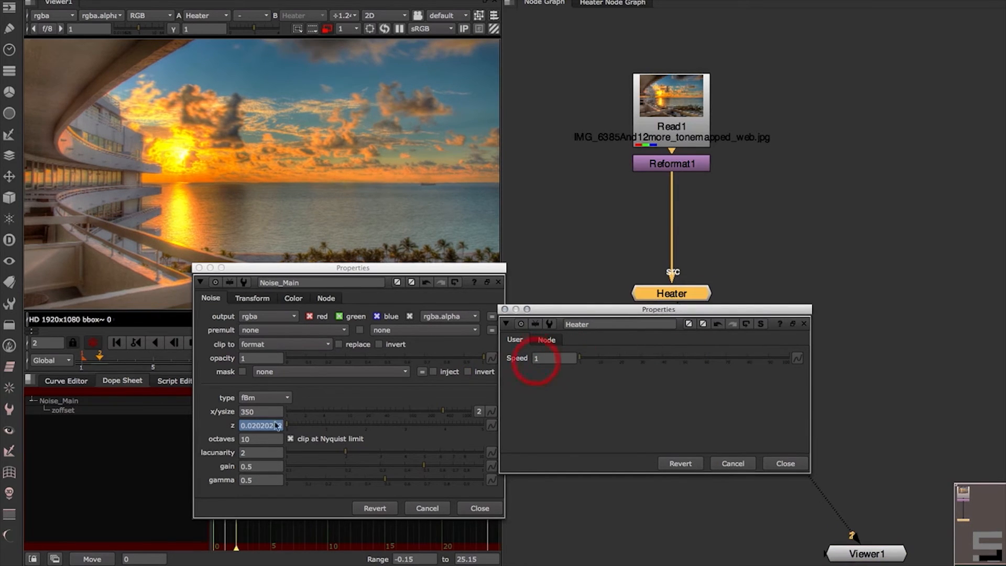
# Replace Noise_Main's z expression with frame*speed
pyautogui.click(274, 423)
pyautogui.press('=')
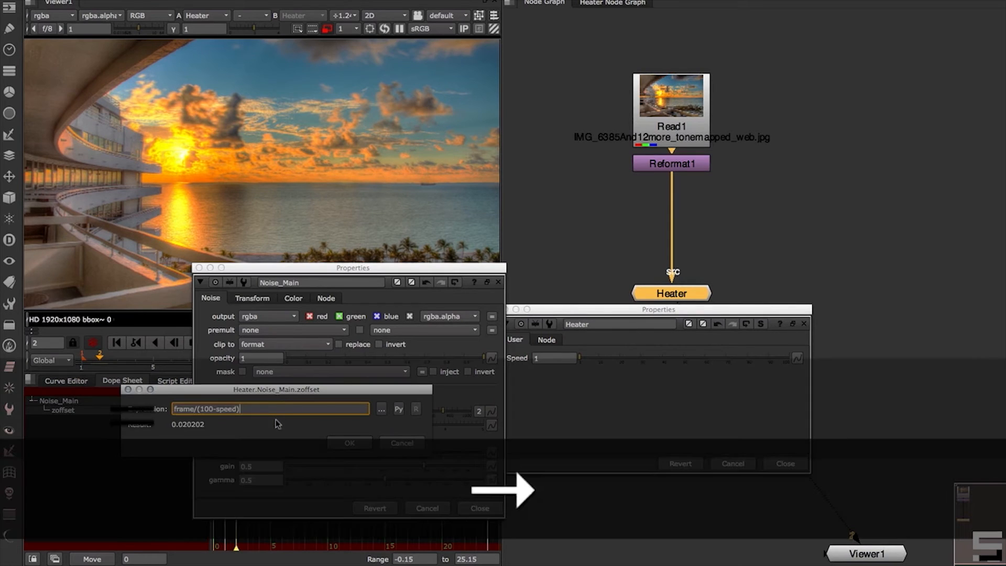
pyautogui.press('BackSpace')
pyautogui.press('BackSpace')
pyautogui.press('BackSpace')
pyautogui.press('BackSpace')
pyautogui.press('BackSpace')
pyautogui.press('BackSpace')
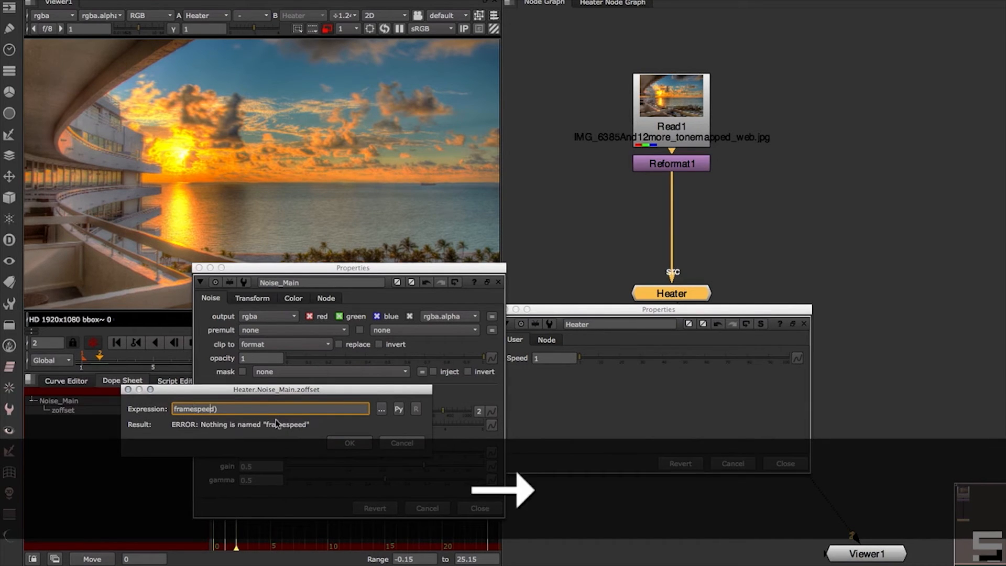
pyautogui.press('Left')
pyautogui.write('*')
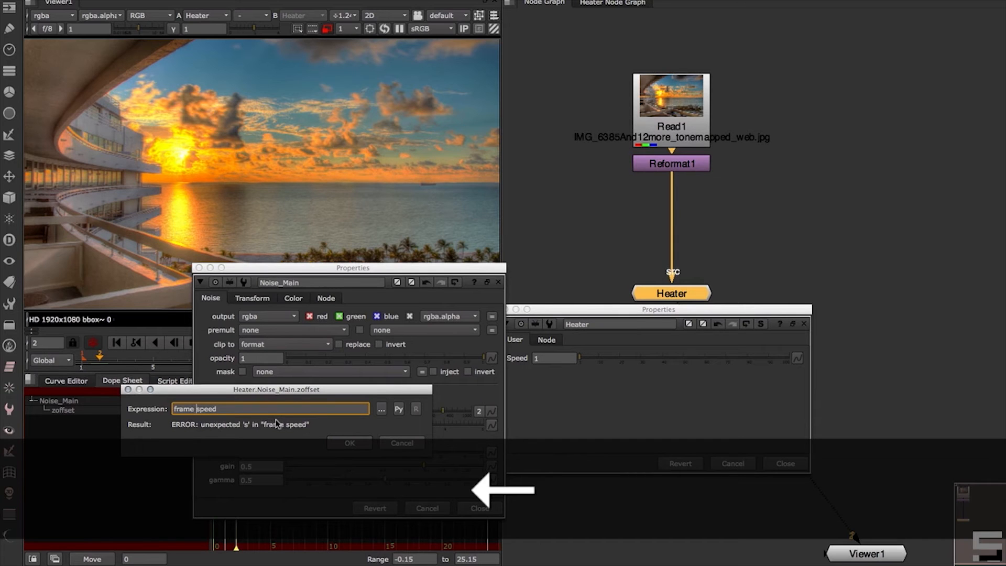
pyautogui.click(352, 443)
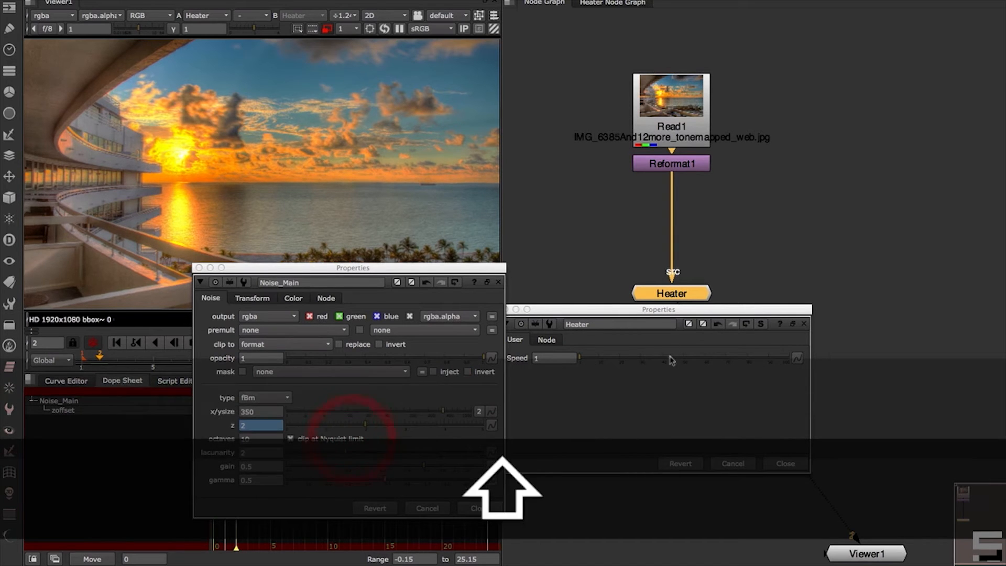
# Try higher Speed values on Heater to check their effect on Noise_Main's z, and set Speed to 0.5
pyautogui.moveTo(602, 359)
pyautogui.mouseDown()
pyautogui.moveTo(817, 364)
pyautogui.moveTo(571, 363)
pyautogui.moveTo(619, 356)
pyautogui.mouseUp()
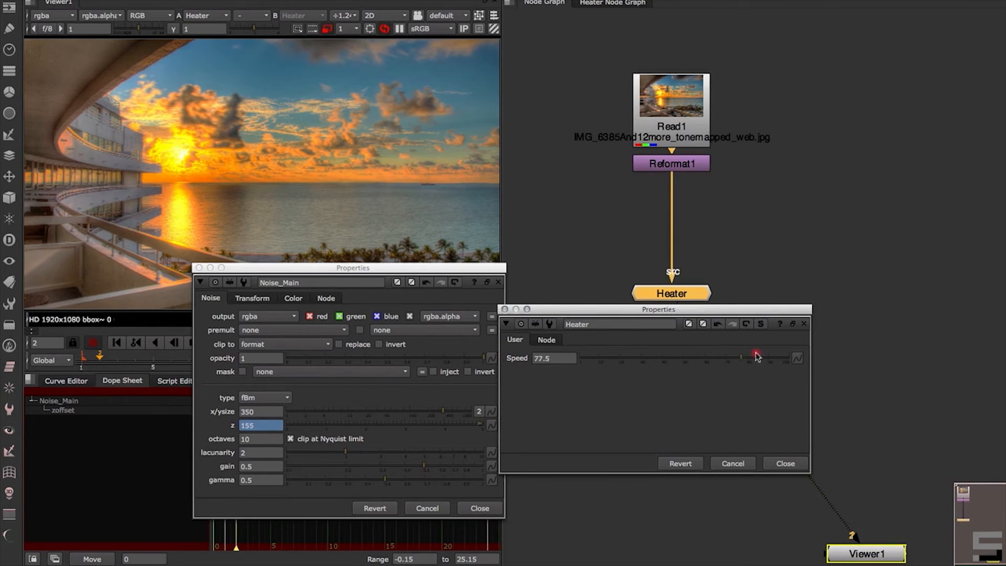
pyautogui.moveTo(757, 356); pyautogui.dragTo(513, 355)
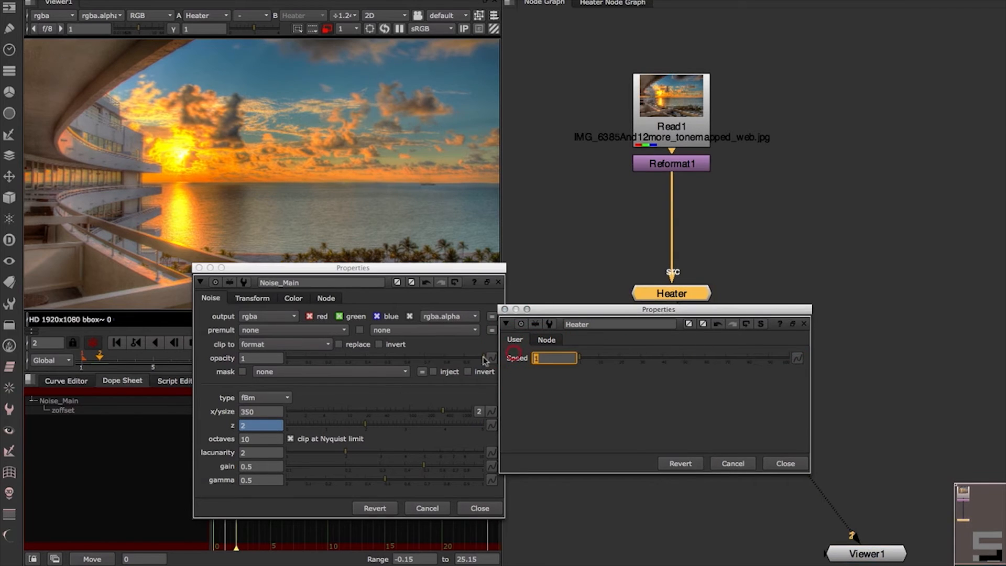
pyautogui.write('.5')
pyautogui.press('Return')
# Edit Heater's speed user knob so its slider ranges from a minimum of 0 to a maximum of 1
pyautogui.rightClick(562, 386)
pyautogui.click(594, 398)
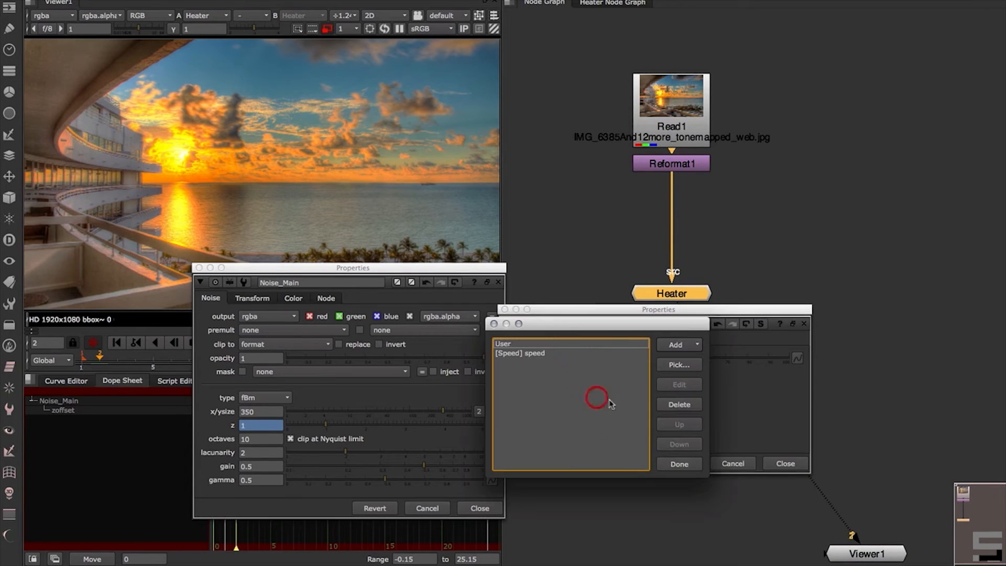
pyautogui.click(567, 353)
pyautogui.doubleClick(567, 353)
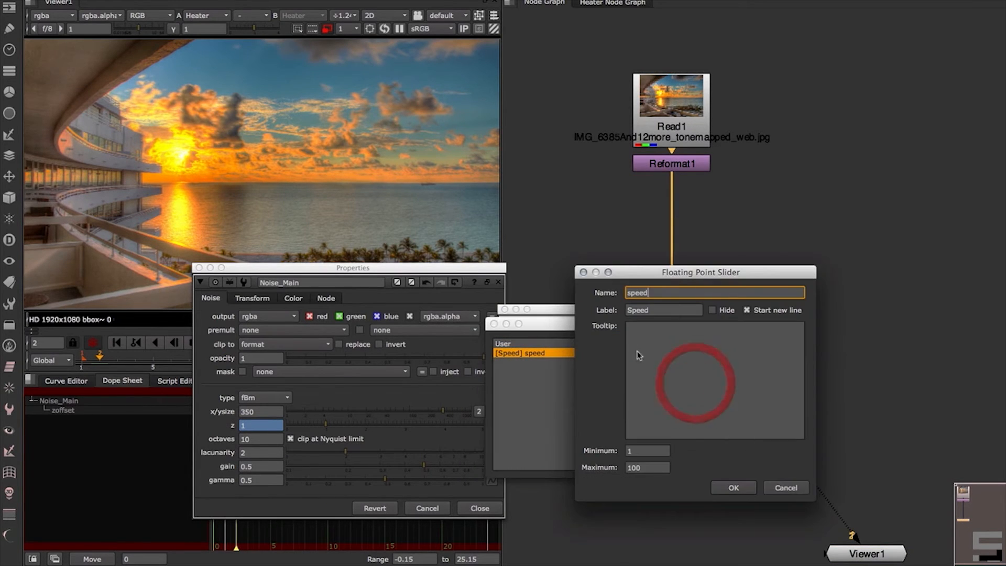
pyautogui.click(644, 453)
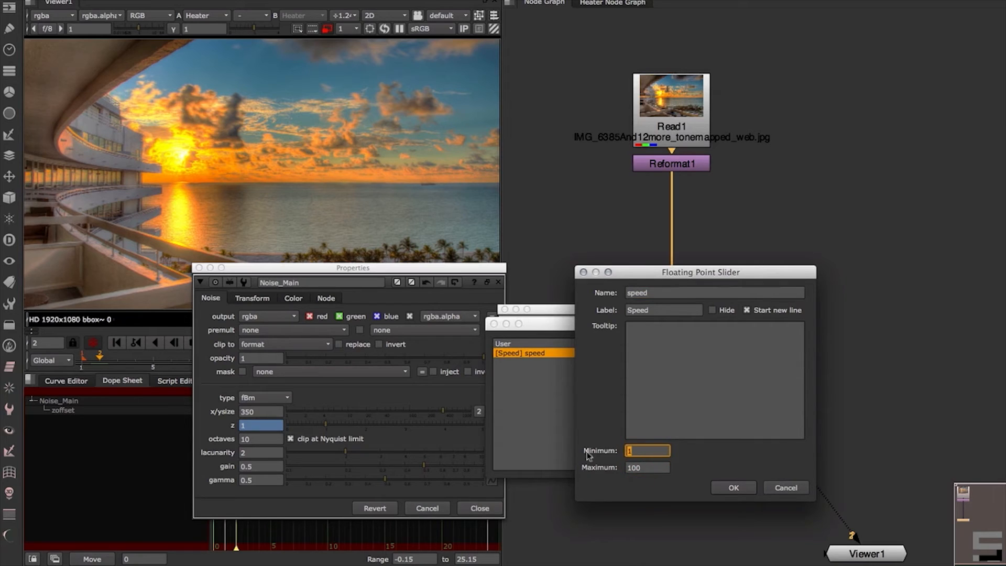
pyautogui.write('0')
pyautogui.press('Tab')
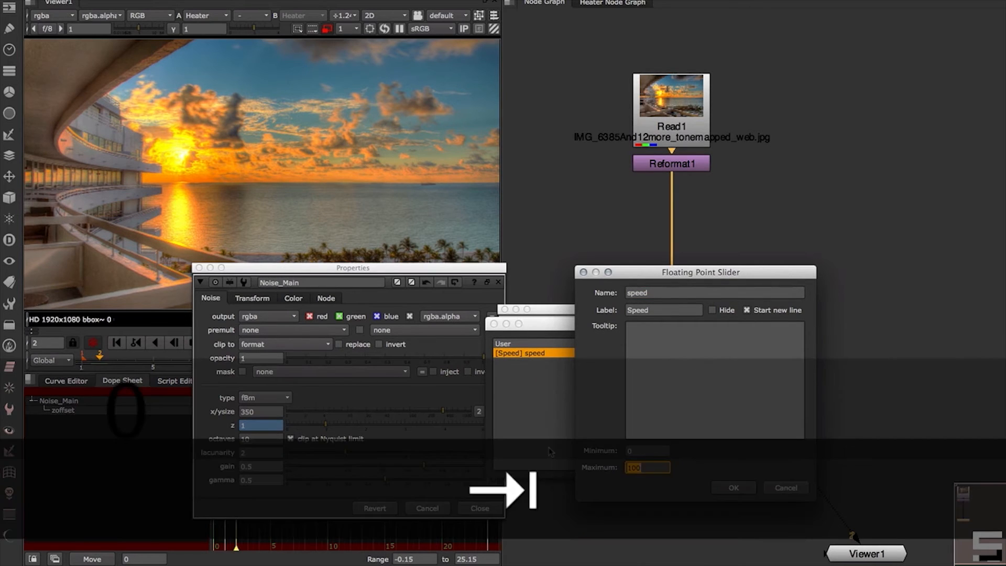
pyautogui.write('1')
pyautogui.click(733, 487)
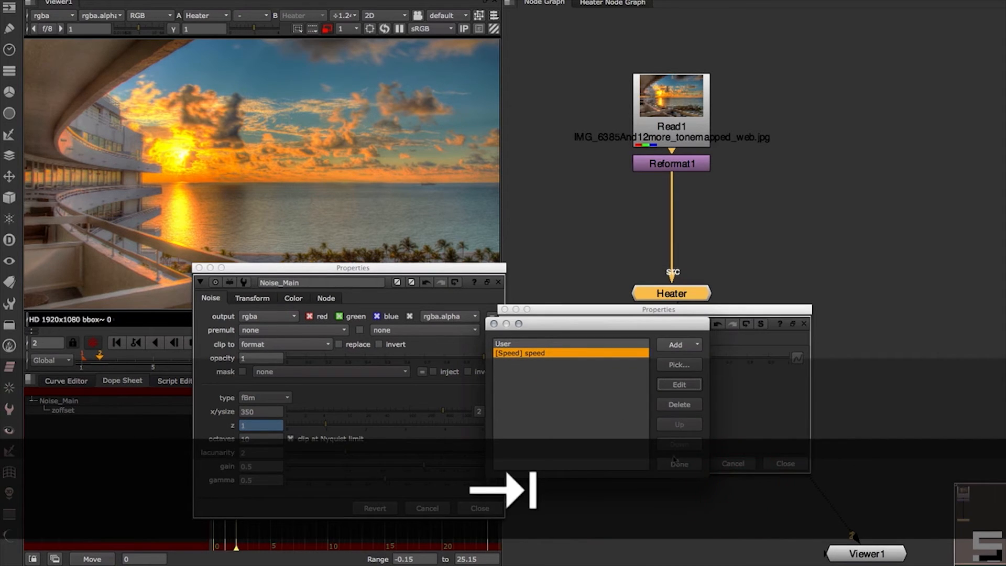
pyautogui.click(680, 464)
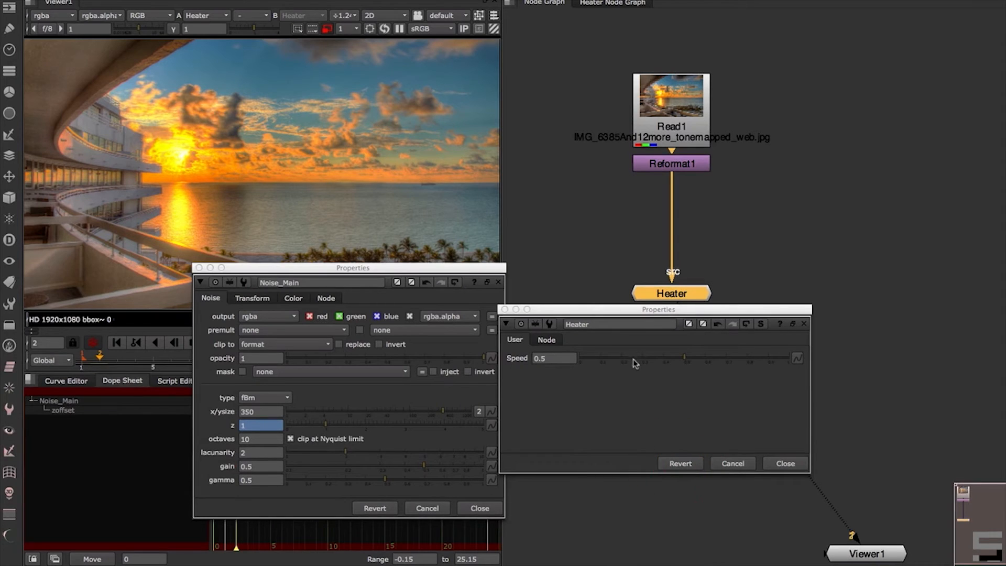
# Test Heater's Speed slider up to its maximum of 1 and set Speed to 0.2
pyautogui.moveTo(633, 359); pyautogui.dragTo(811, 385)
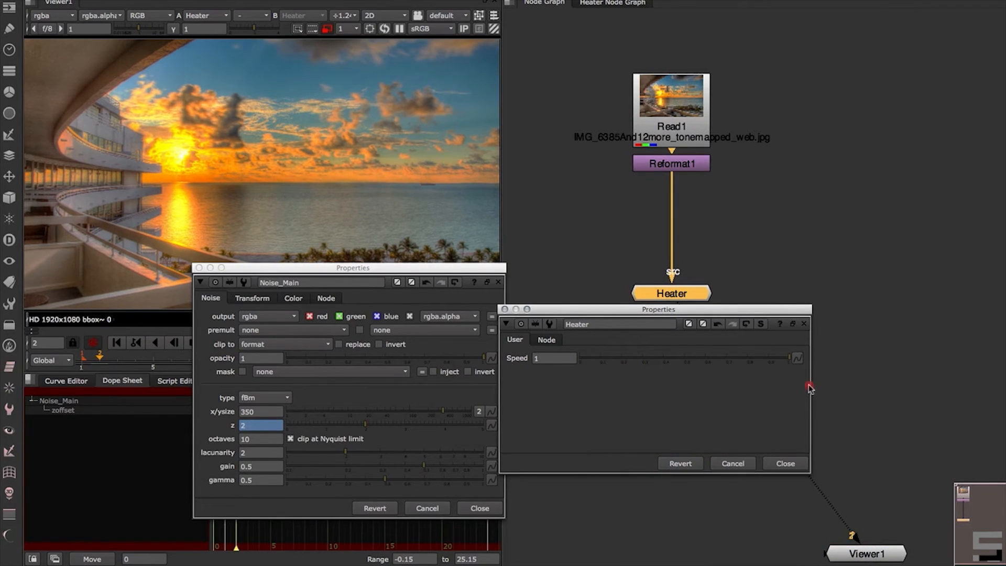
pyautogui.click(782, 358)
pyautogui.moveTo(759, 356); pyautogui.dragTo(632, 359)
pyautogui.write('0.2')
pyautogui.press('Return')
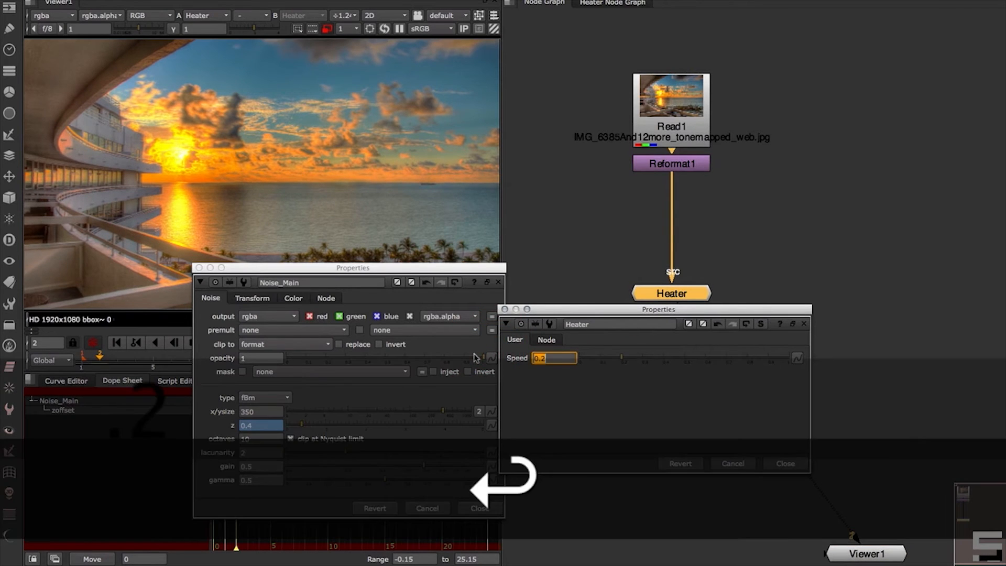
# Move Noise_Main's properties clear of the playback controls and preview the animation forward and backward with Speed at 0.2
pyautogui.moveTo(260, 269); pyautogui.dragTo(268, 416)
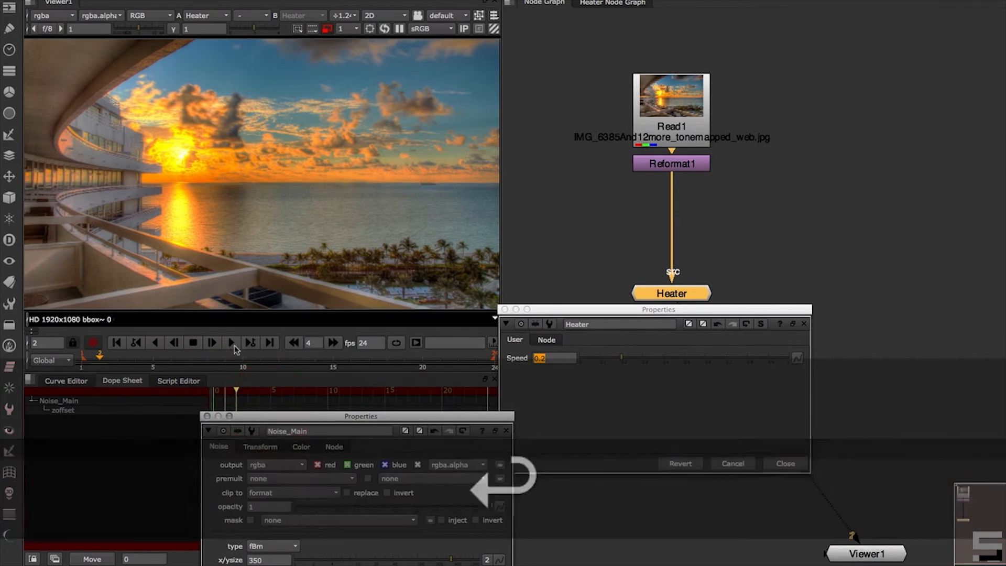
pyautogui.click(234, 344)
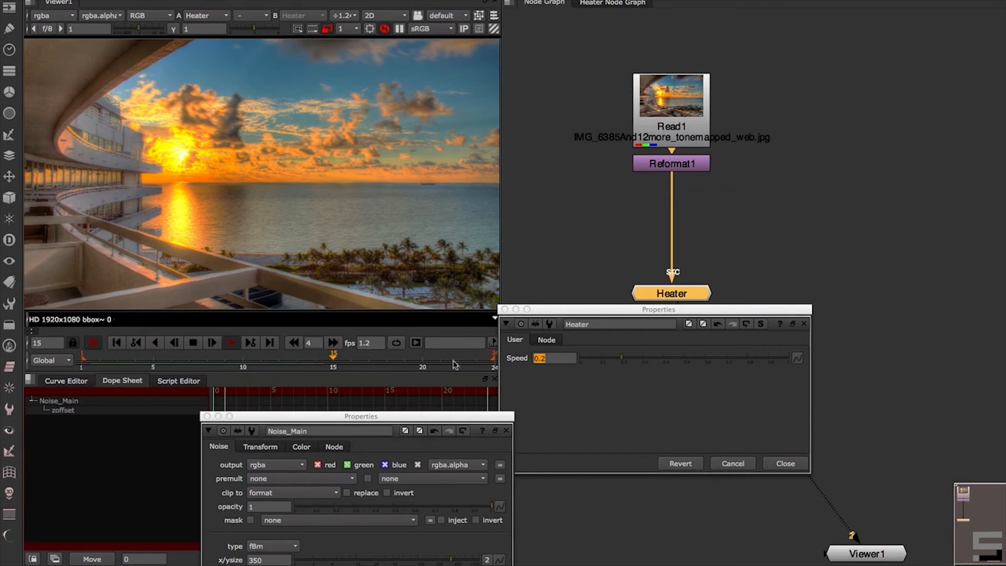
pyautogui.click(156, 344)
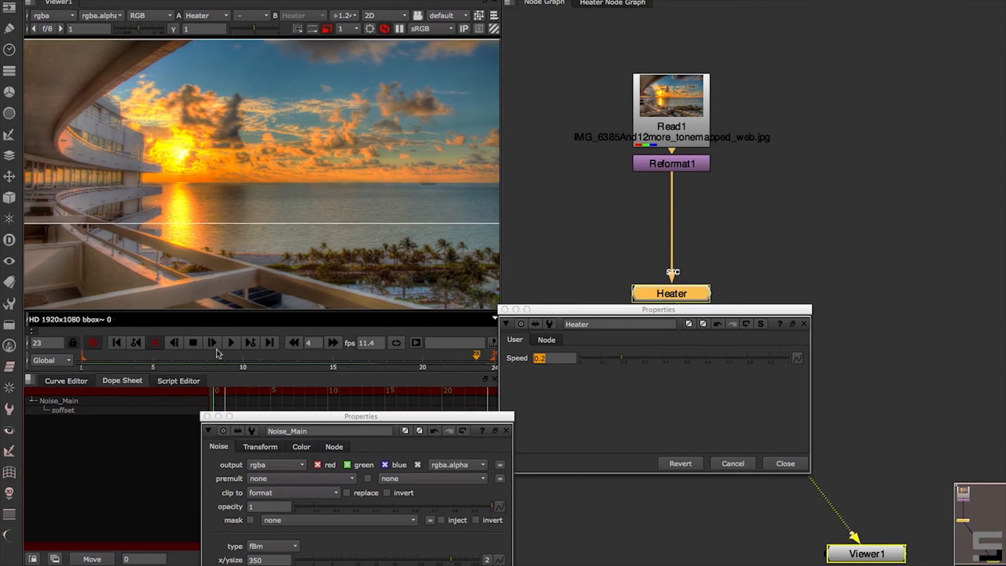
pyautogui.click(230, 344)
pyautogui.click(193, 343)
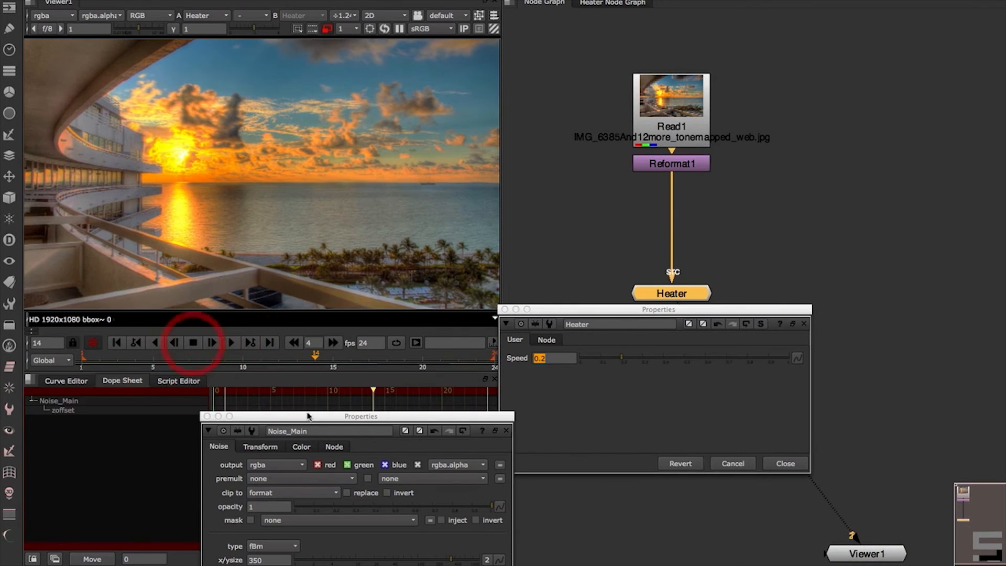
# Set Heater's Speed to 0.085 and preview the animation forward and backward
pyautogui.moveTo(307, 416); pyautogui.dragTo(300, 383)
pyautogui.click(596, 359)
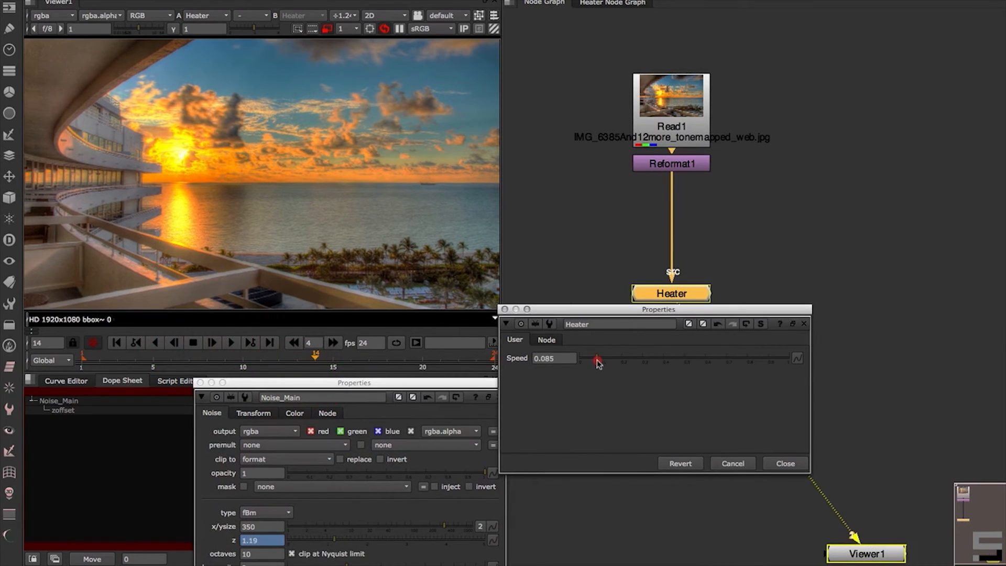
pyautogui.click(229, 342)
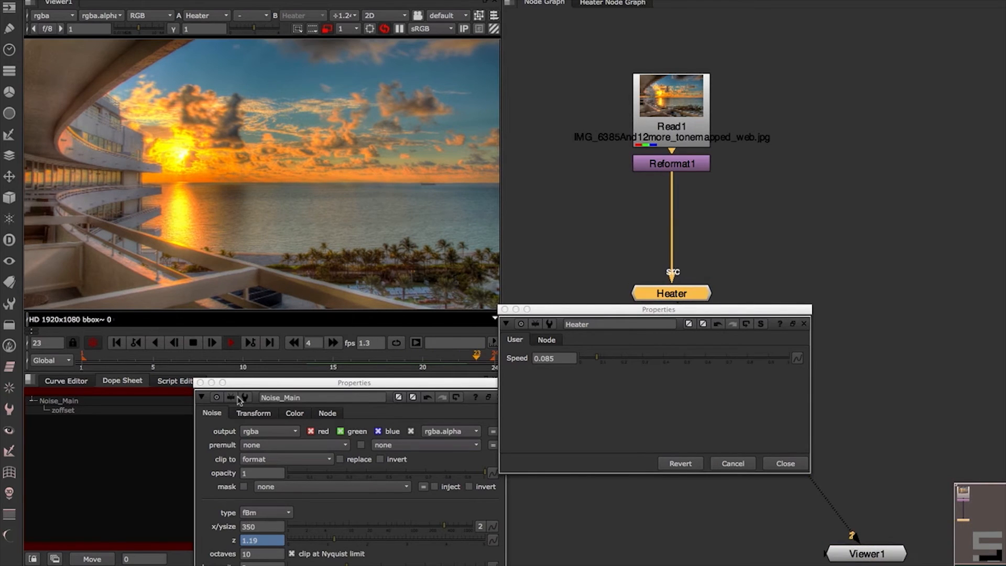
pyautogui.click(154, 343)
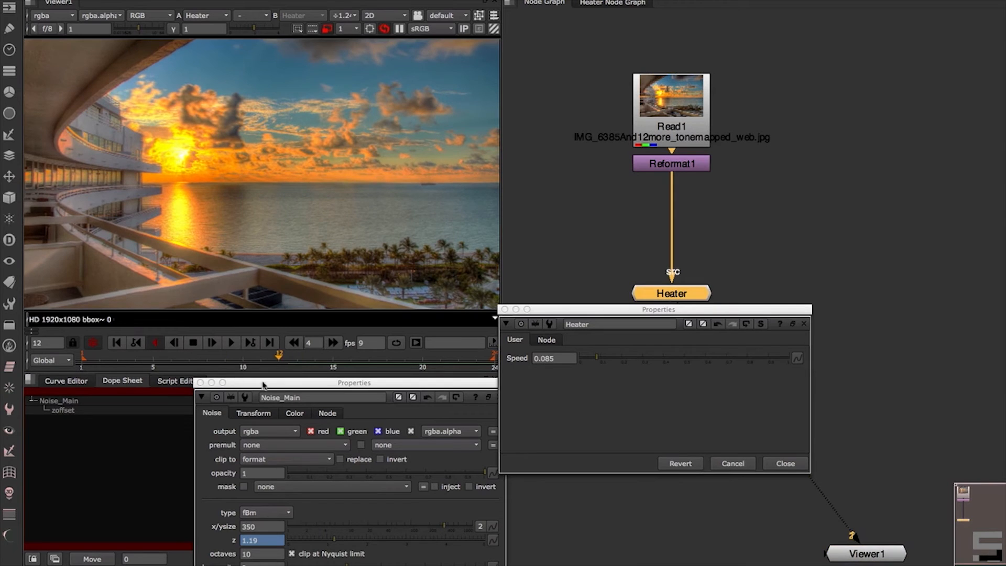
pyautogui.moveTo(274, 382); pyautogui.dragTo(267, 356)
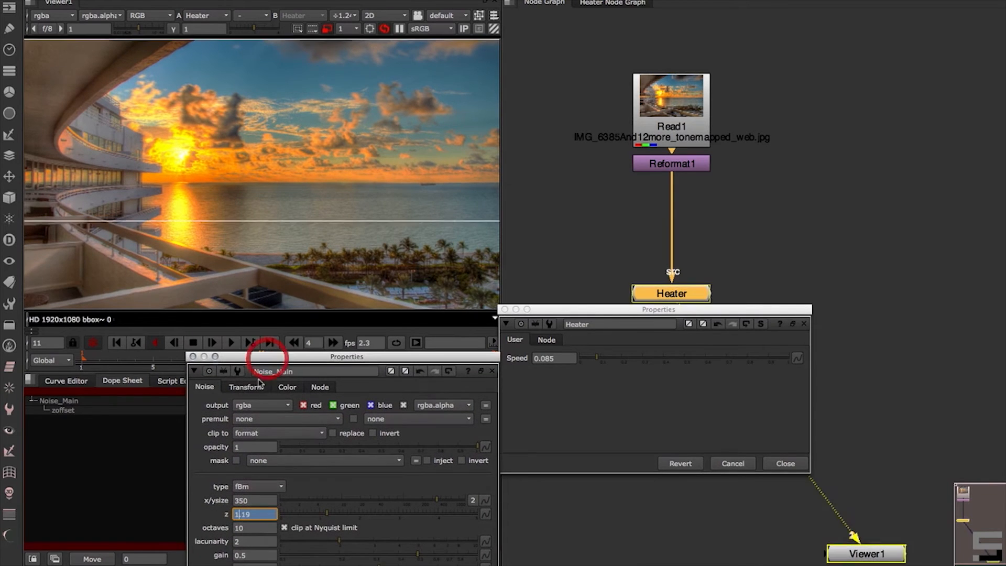
pyautogui.click(193, 343)
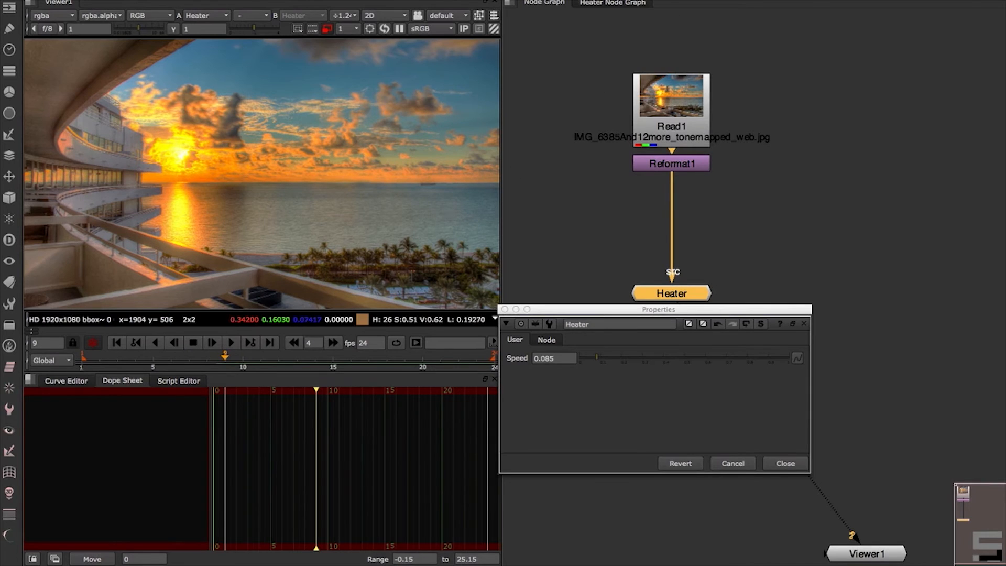
pyautogui.click(656, 0)
pyautogui.click(686, 1)
pyautogui.click(666, 1)
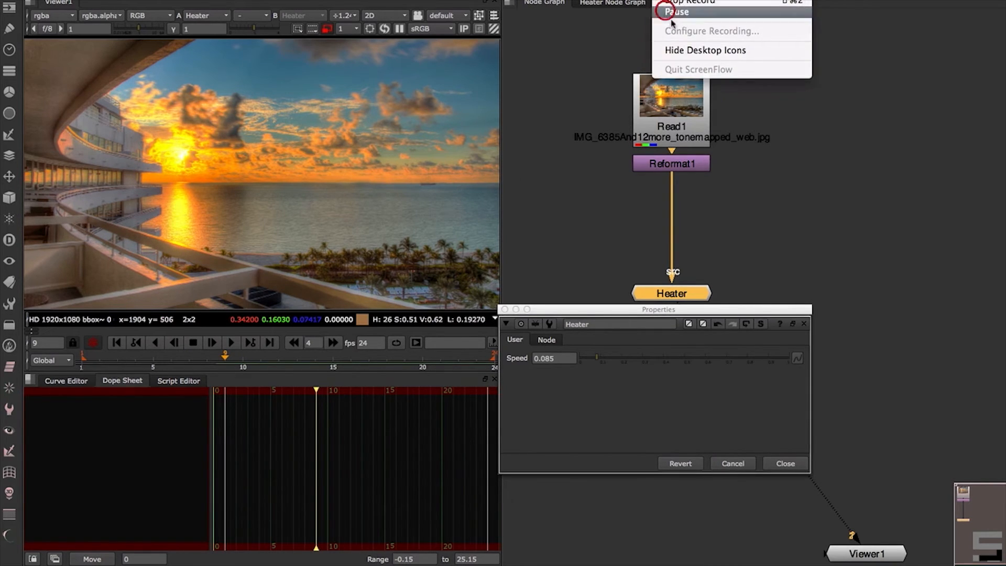
pyautogui.click(672, 17)
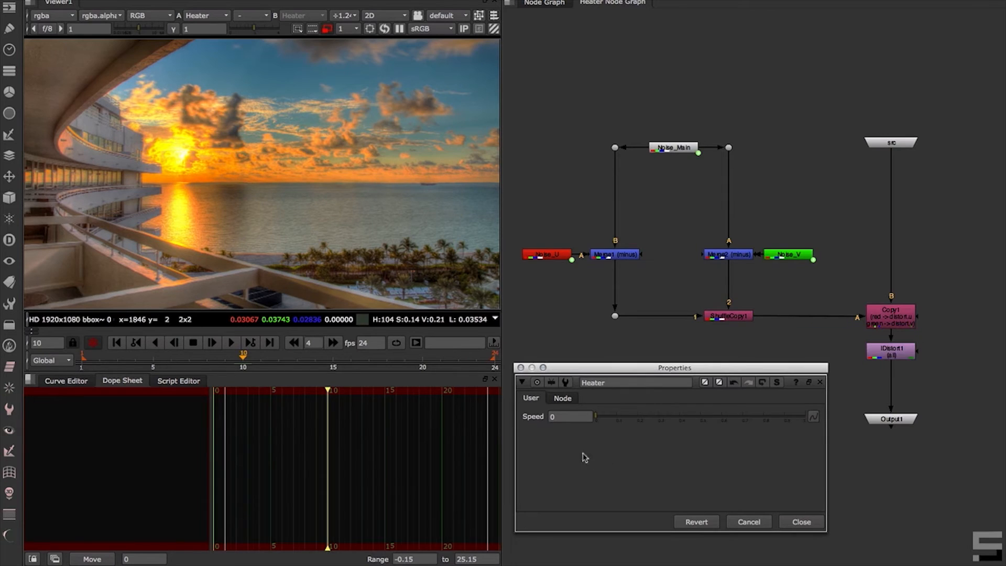
# Close Heater's properties and examine the z offset expression of Noise_Main inside the group
pyautogui.click(802, 521)
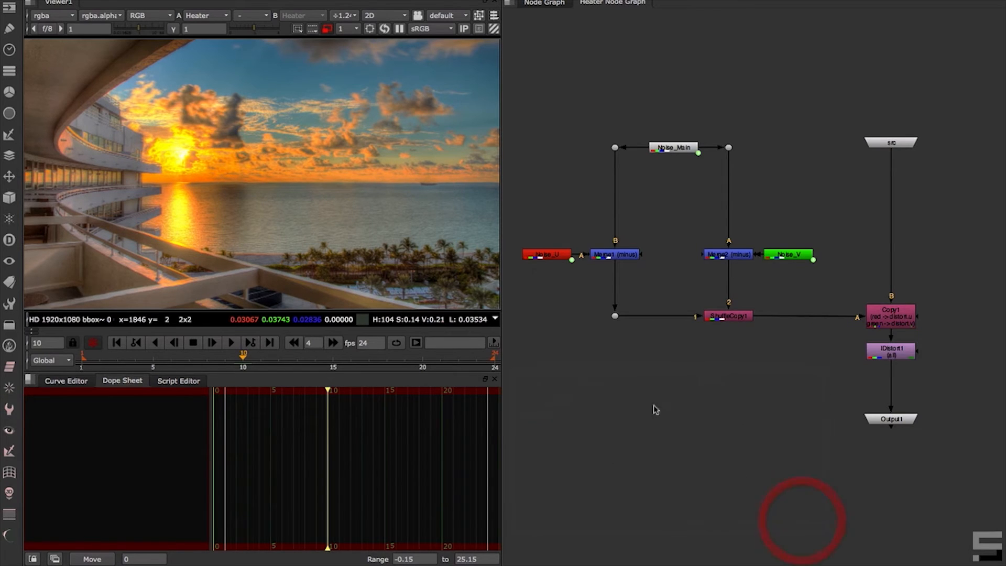
pyautogui.doubleClick(679, 149)
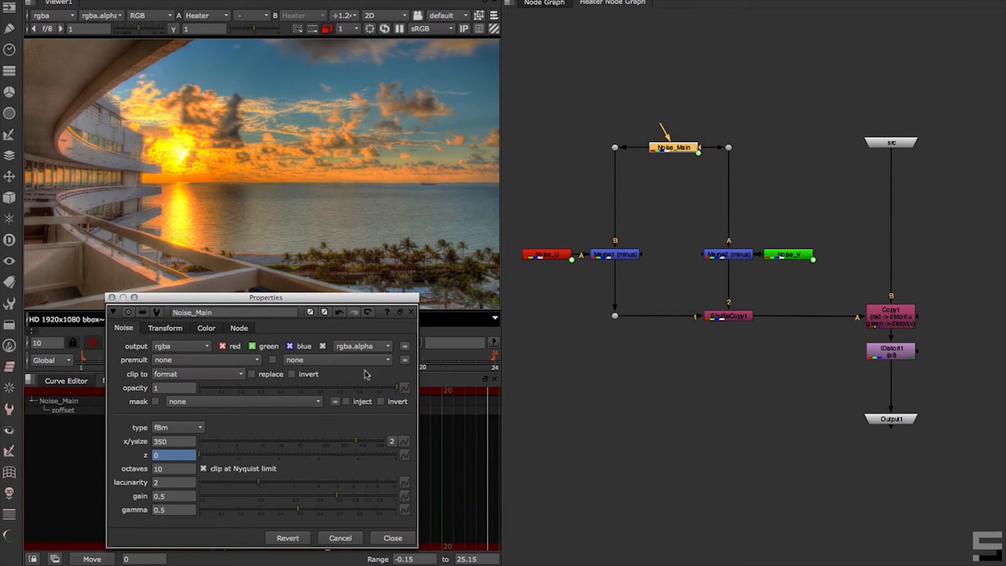
pyautogui.click(182, 459)
pyautogui.press('=')
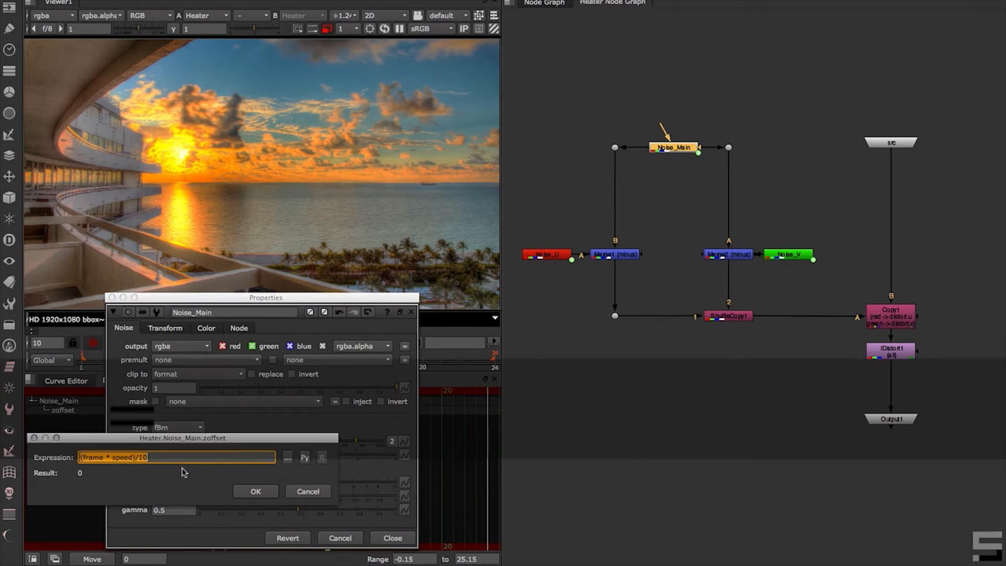
pyautogui.press('Left')
pyautogui.press('Right')
pyautogui.press('Right')
pyautogui.press('Right')
pyautogui.press('Right')
pyautogui.press('Right')
pyautogui.press('Right')
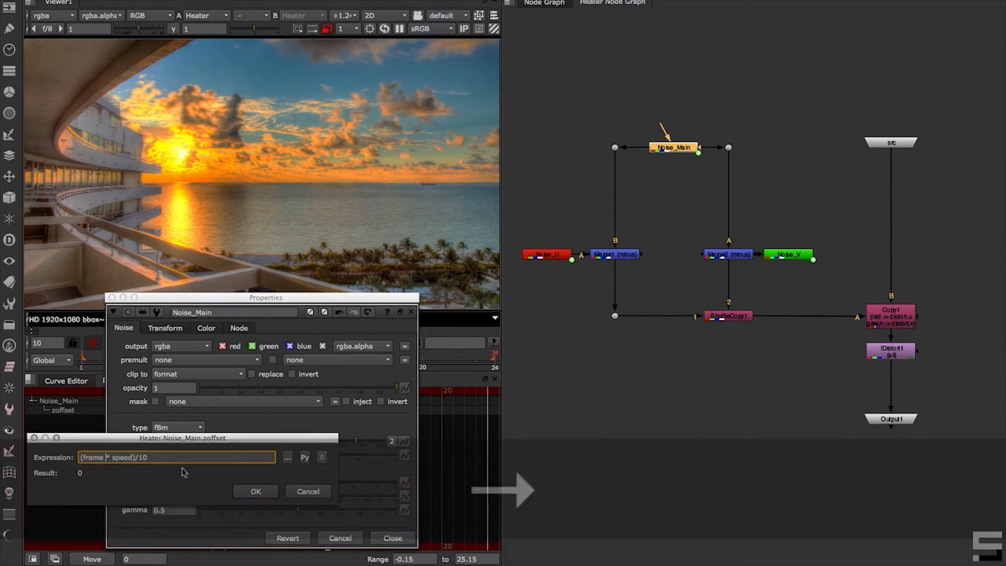
pyautogui.click(270, 491)
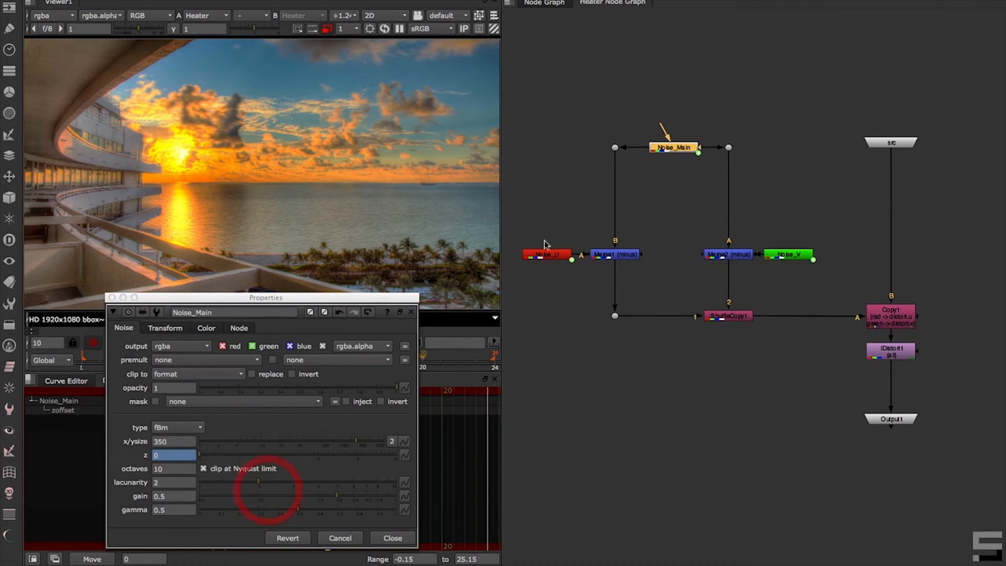
# Show Heater's properties in the main node graph, move Noise_Main's properties clear of the timeline, and scrub through frames to check z
pyautogui.click(554, 5)
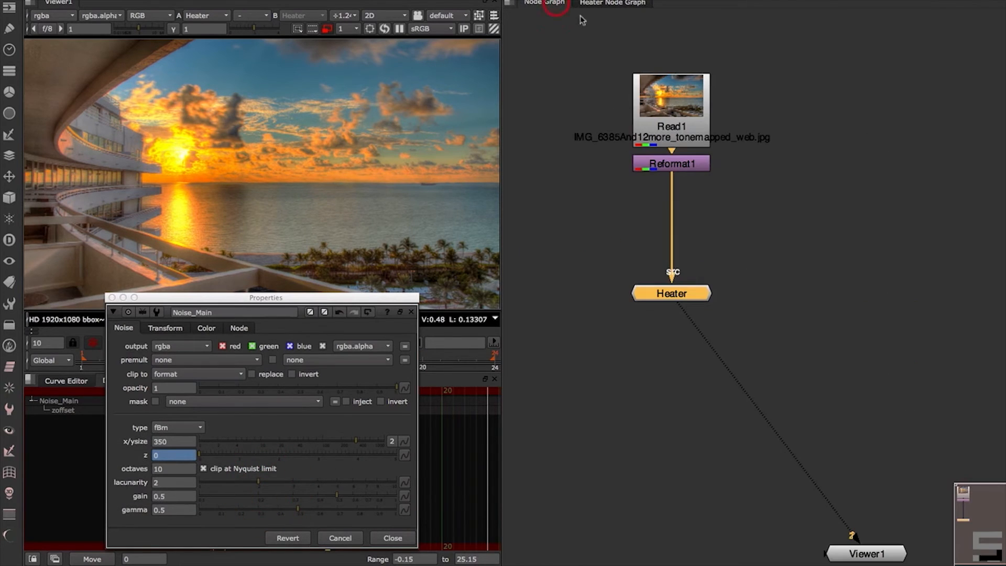
pyautogui.click(731, 244)
pyautogui.doubleClick(684, 295)
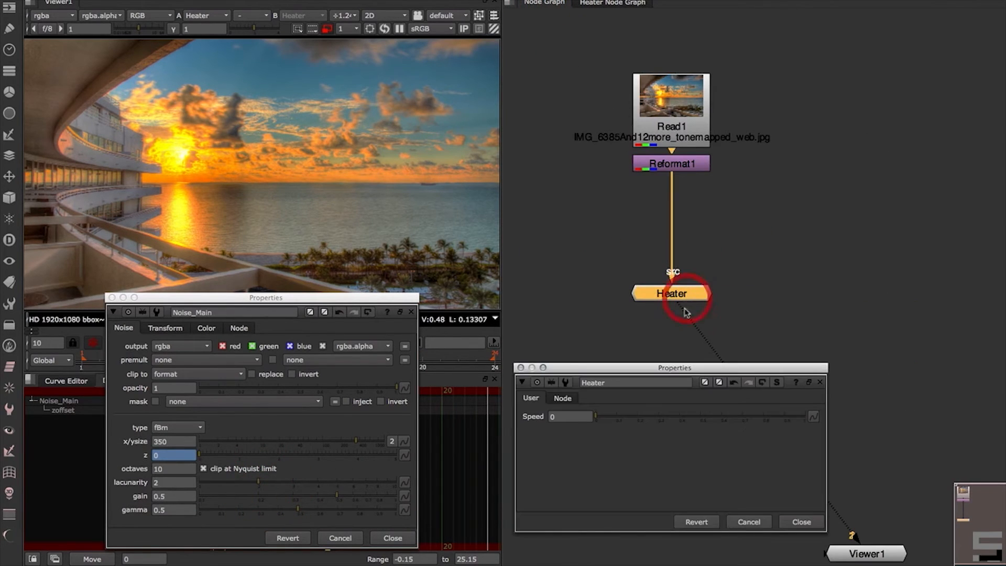
pyautogui.click(590, 419)
pyautogui.moveTo(329, 299); pyautogui.dragTo(322, 343)
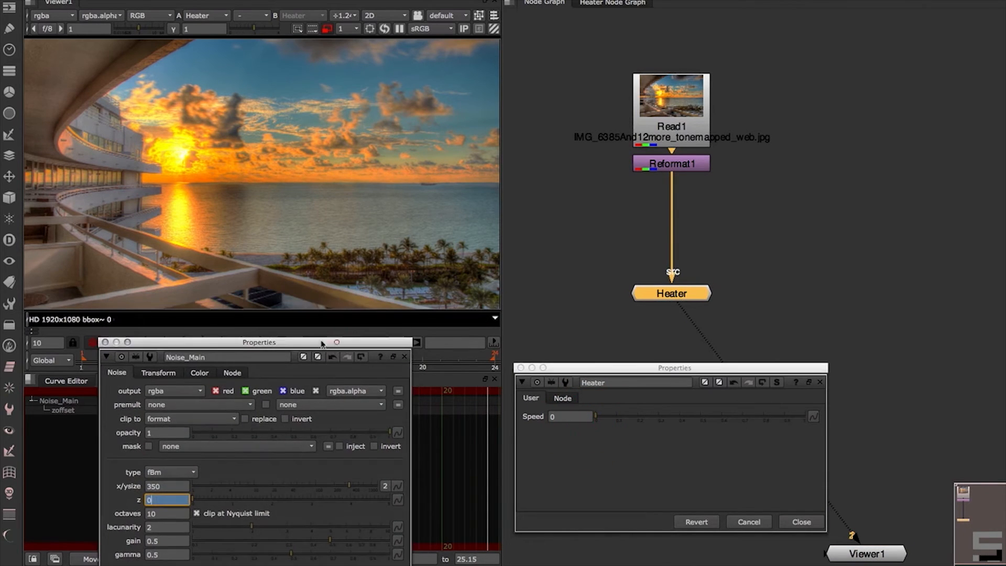
pyautogui.moveTo(218, 340); pyautogui.dragTo(214, 393)
pyautogui.moveTo(191, 362)
pyautogui.mouseDown()
pyautogui.moveTo(414, 362)
pyautogui.moveTo(187, 363)
pyautogui.mouseUp()
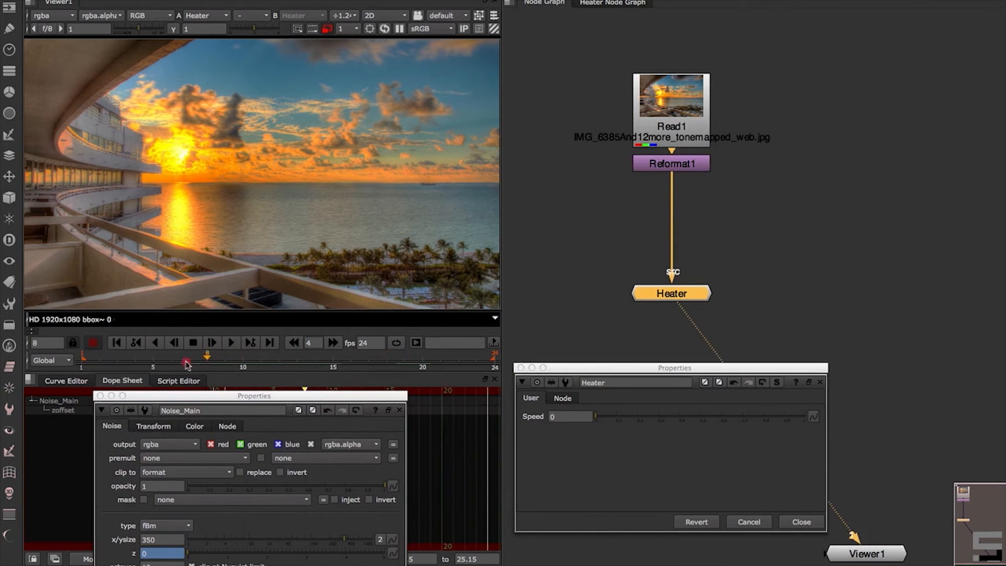
pyautogui.moveTo(330, 358); pyautogui.dragTo(328, 356)
pyautogui.moveTo(297, 395)
pyautogui.mouseDown()
pyautogui.moveTo(284, 384)
pyautogui.moveTo(299, 393)
pyautogui.mouseUp()
# Test Heater's Speed at 1 and scrub back to frame 8 while watching Noise_Main's z value
pyautogui.moveTo(609, 419); pyautogui.dragTo(865, 432)
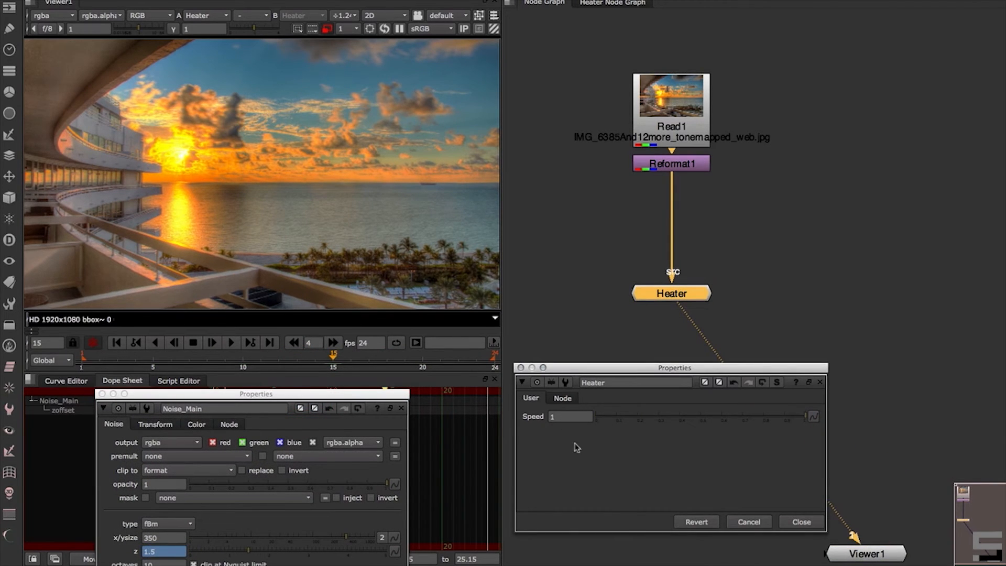
pyautogui.moveTo(629, 416); pyautogui.dragTo(891, 446)
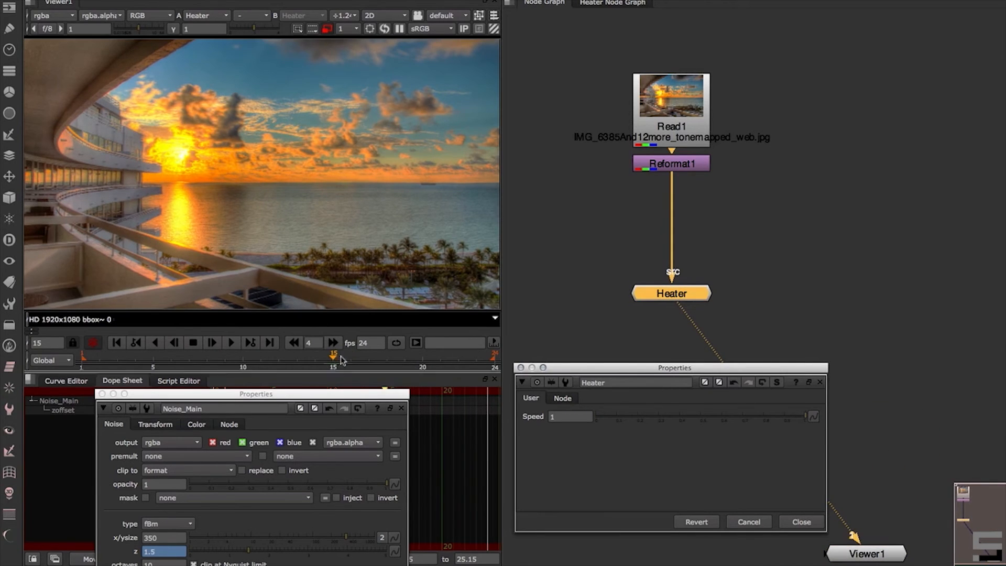
pyautogui.moveTo(334, 360); pyautogui.dragTo(212, 350)
# Test Heater's Speed at 10 while moving to frame 10, and bring Speed down to 0.855
pyautogui.click(580, 417)
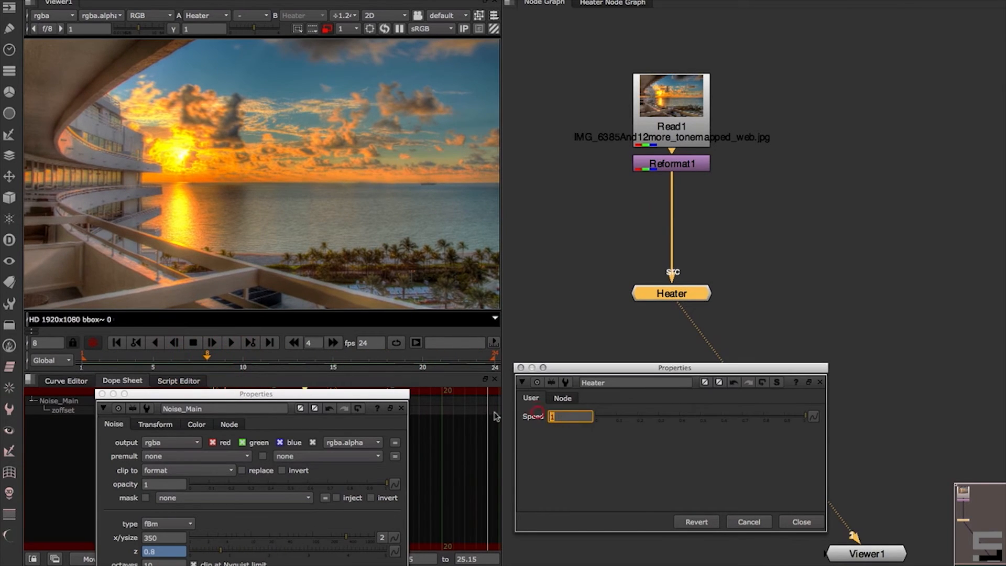
pyautogui.write('10')
pyautogui.press('Return')
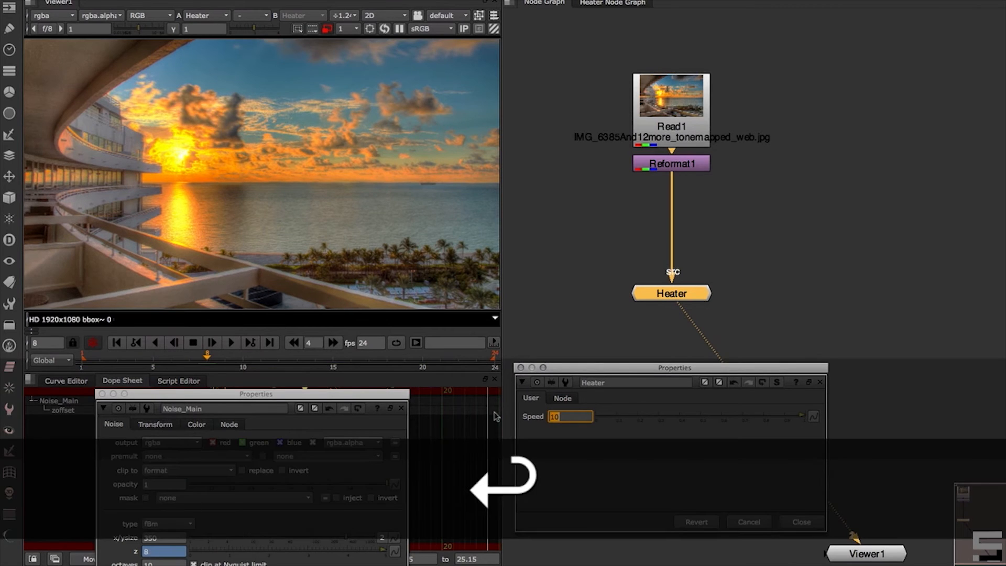
pyautogui.click(241, 358)
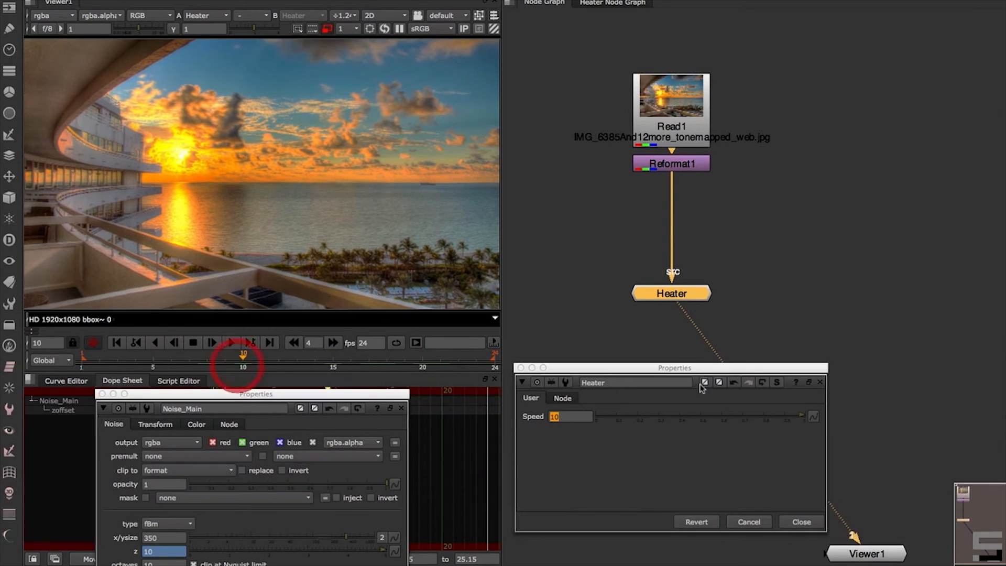
pyautogui.click(789, 418)
pyautogui.moveTo(789, 418)
pyautogui.mouseDown()
pyautogui.moveTo(595, 416)
pyautogui.moveTo(790, 413)
pyautogui.moveTo(702, 414)
pyautogui.moveTo(775, 414)
pyautogui.mouseUp()
# Review Noise_Main's z offset expression in an unobstructed spot without changing it, and close Noise_Main's properties
pyautogui.click(167, 550)
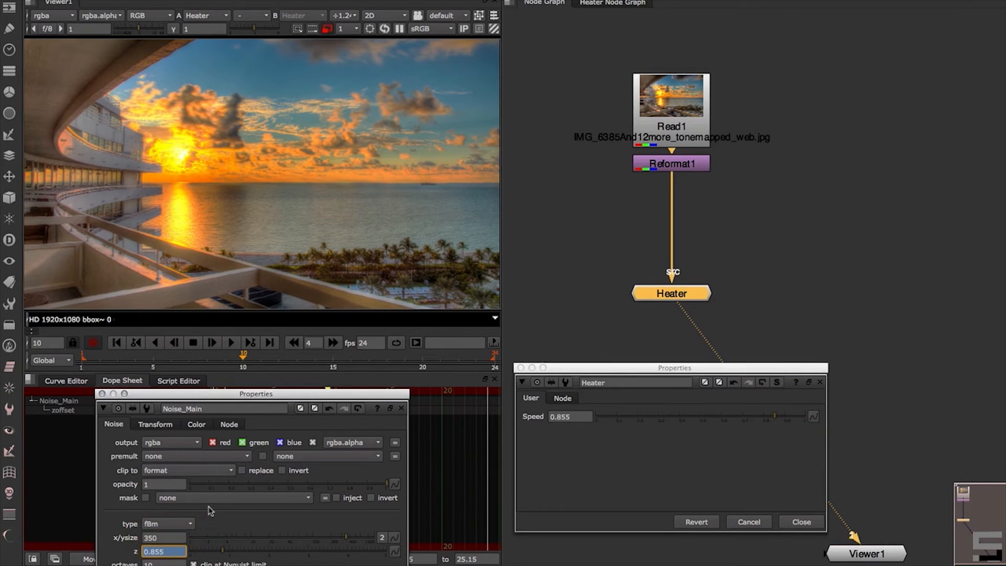
pyautogui.press('=')
pyautogui.moveTo(302, 476); pyautogui.dragTo(455, 233)
pyautogui.click(347, 255)
pyautogui.click(192, 251)
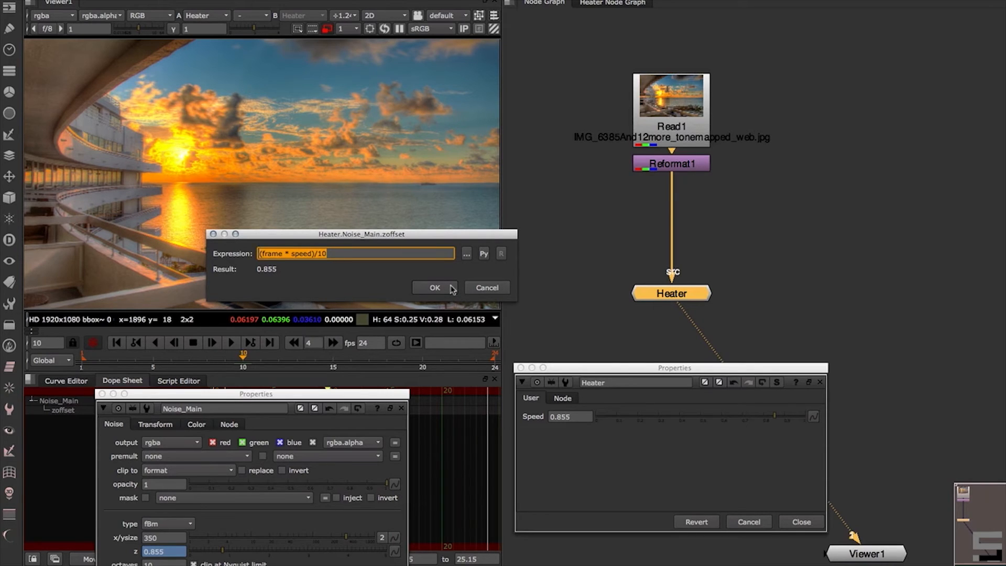
pyautogui.click(432, 287)
pyautogui.moveTo(365, 393); pyautogui.dragTo(348, 245)
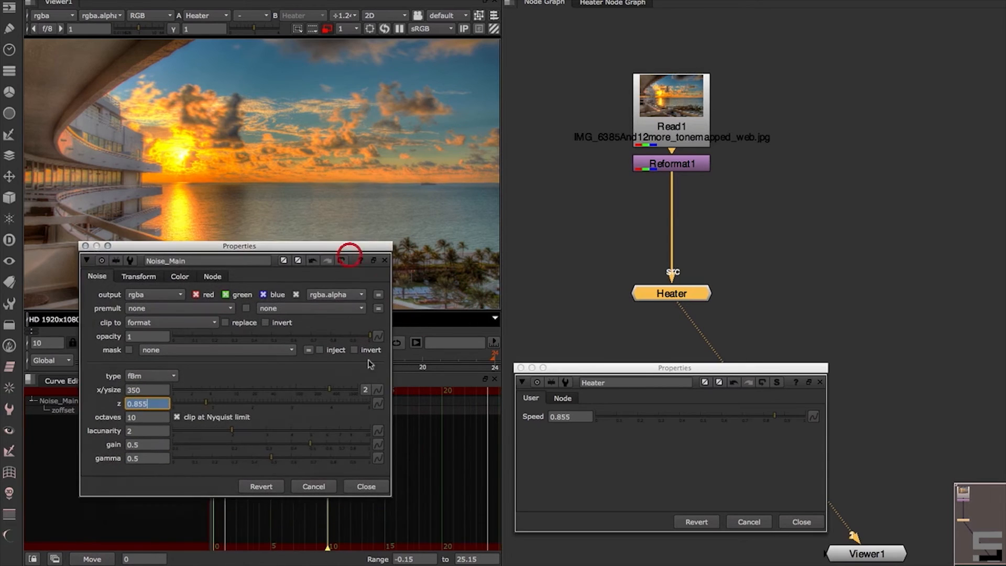
pyautogui.click(373, 483)
# Set Heater's Speed to 0.2 and preview the animation forward and backward
pyautogui.moveTo(760, 413); pyautogui.dragTo(636, 422)
pyautogui.doubleClick(577, 418)
pyautogui.write('0.2')
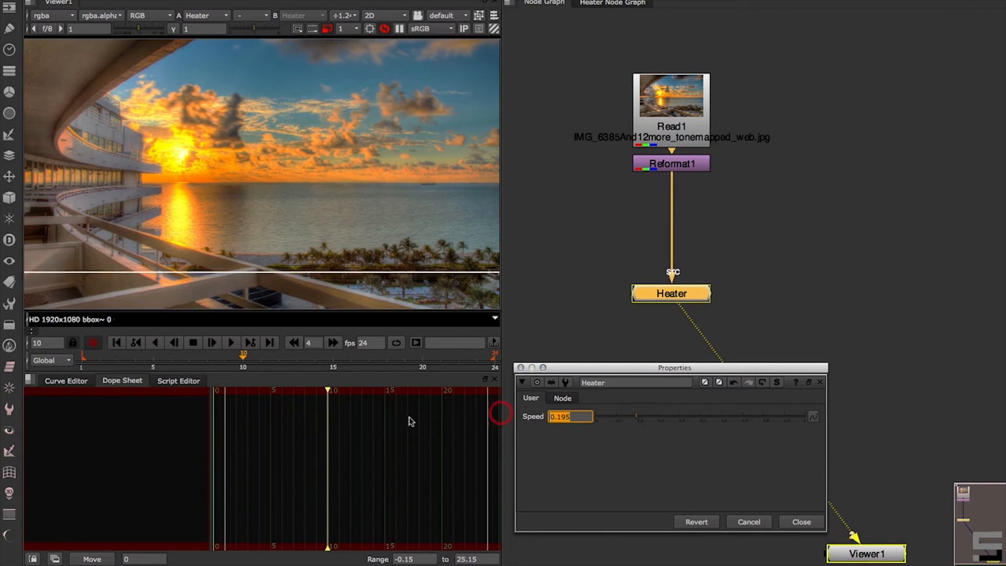
pyautogui.press('Return')
pyautogui.press('l')
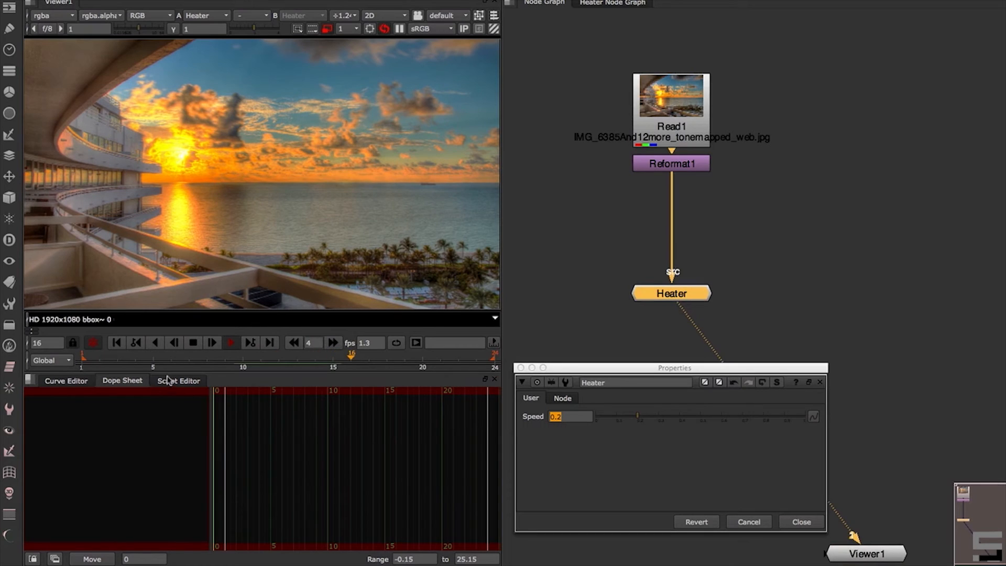
pyautogui.click(154, 347)
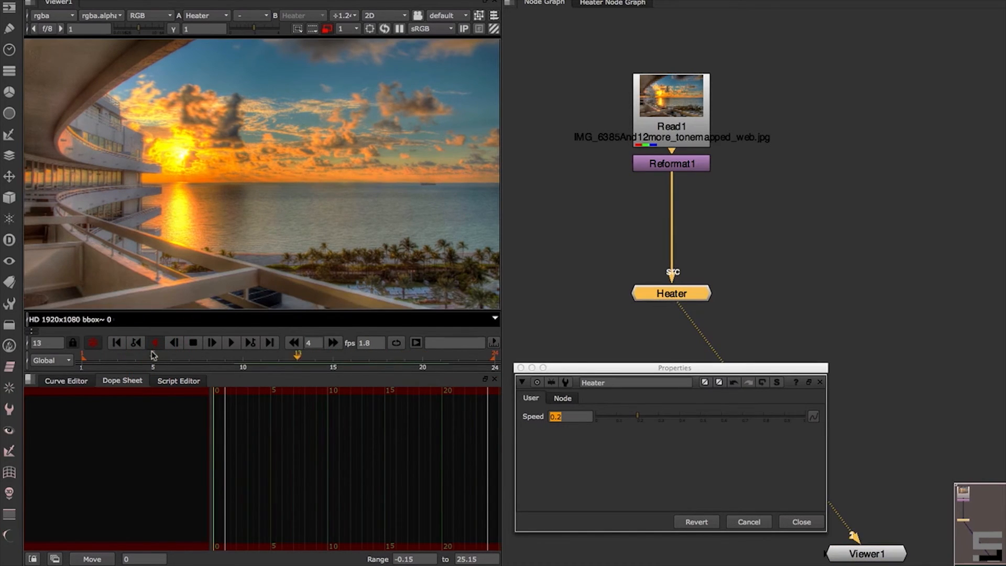
pyautogui.click(230, 342)
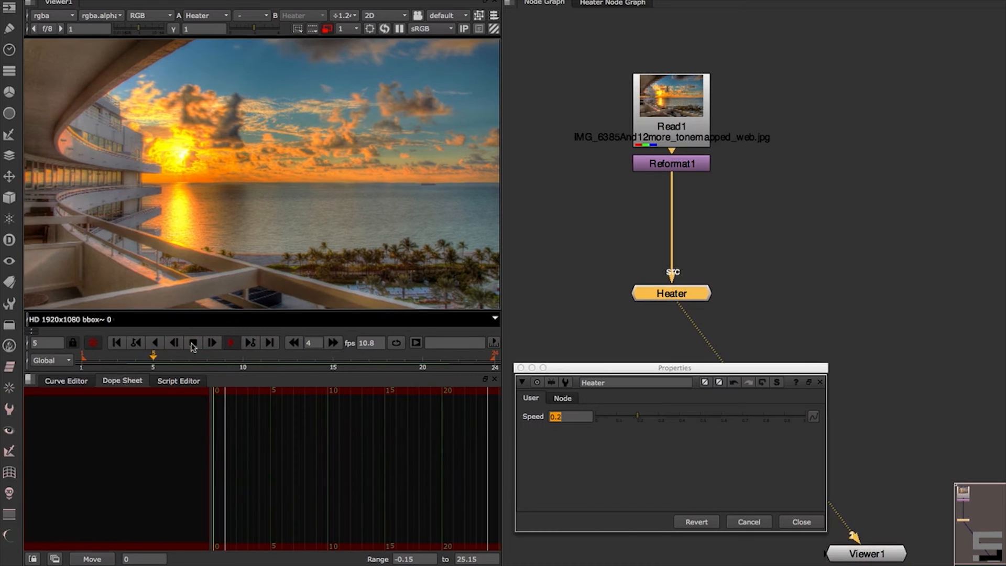
pyautogui.click(193, 345)
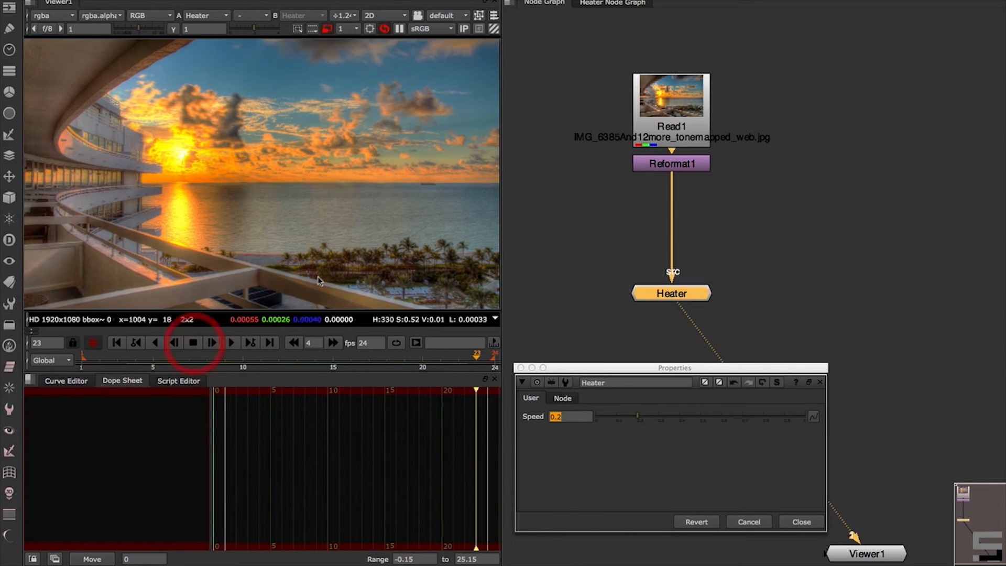
# Review Noise_Main's noise settings inside the Heater group and close its properties
pyautogui.click(628, 5)
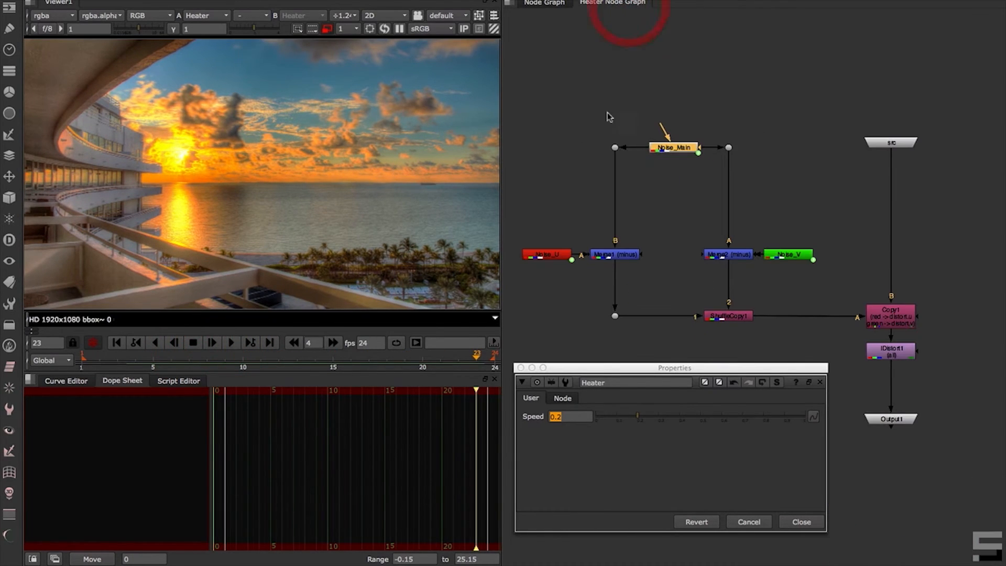
pyautogui.doubleClick(687, 152)
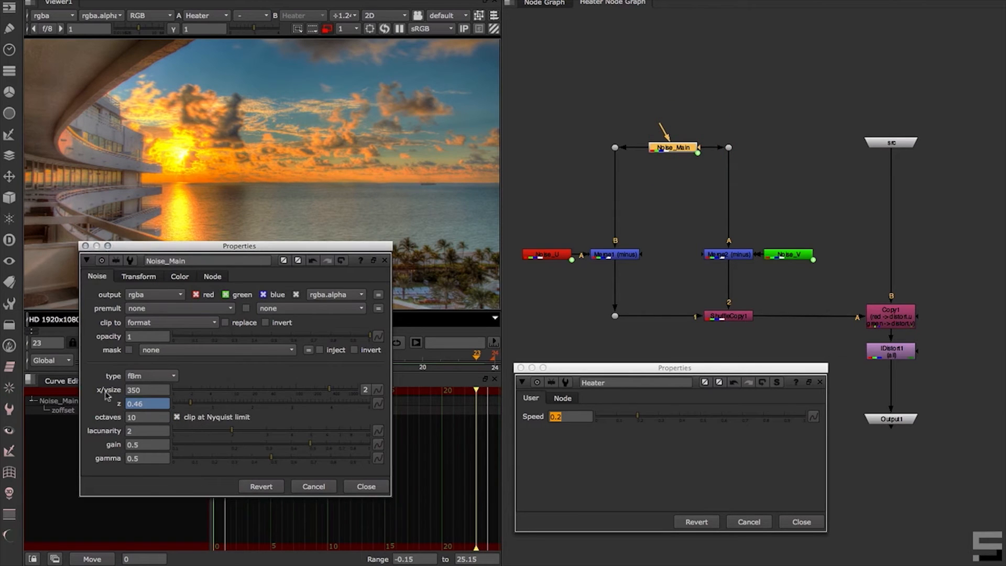
pyautogui.click(365, 487)
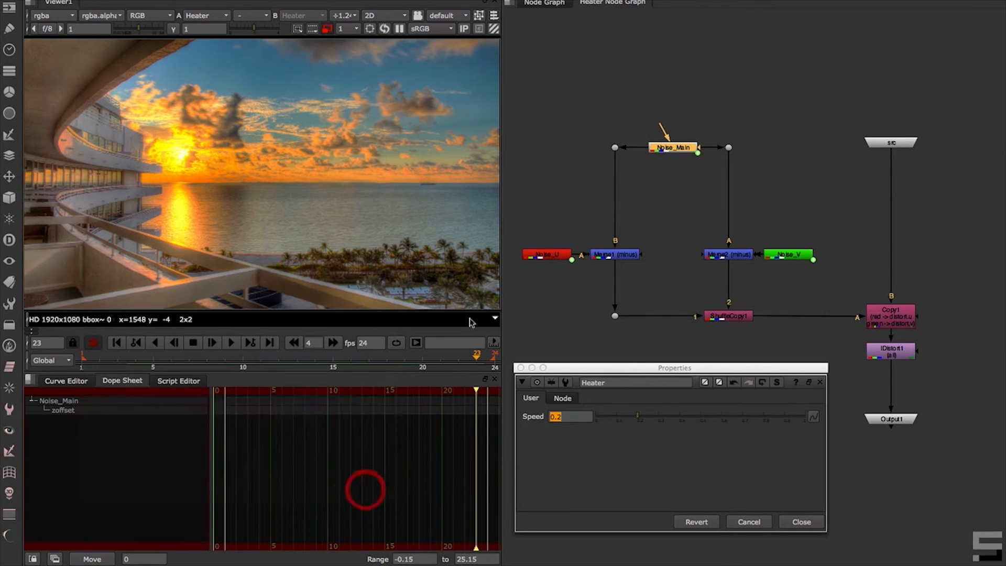
# Manage Heater's user knobs from the main node graph and start picking existing knobs from the nodes inside the group
pyautogui.click(545, 3)
pyautogui.click(591, 460)
pyautogui.rightClick(538, 449)
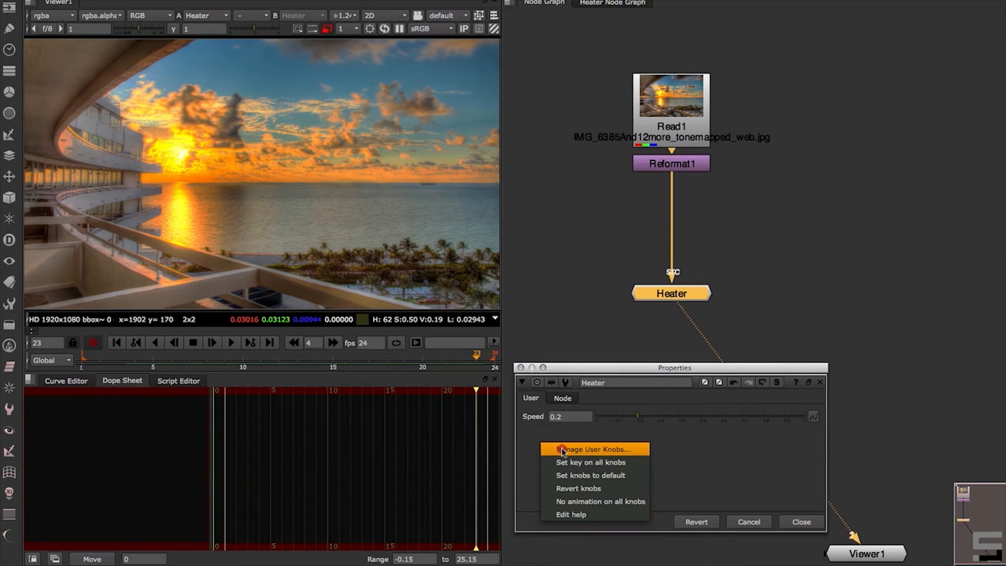
pyautogui.click(560, 449)
pyautogui.click(656, 397)
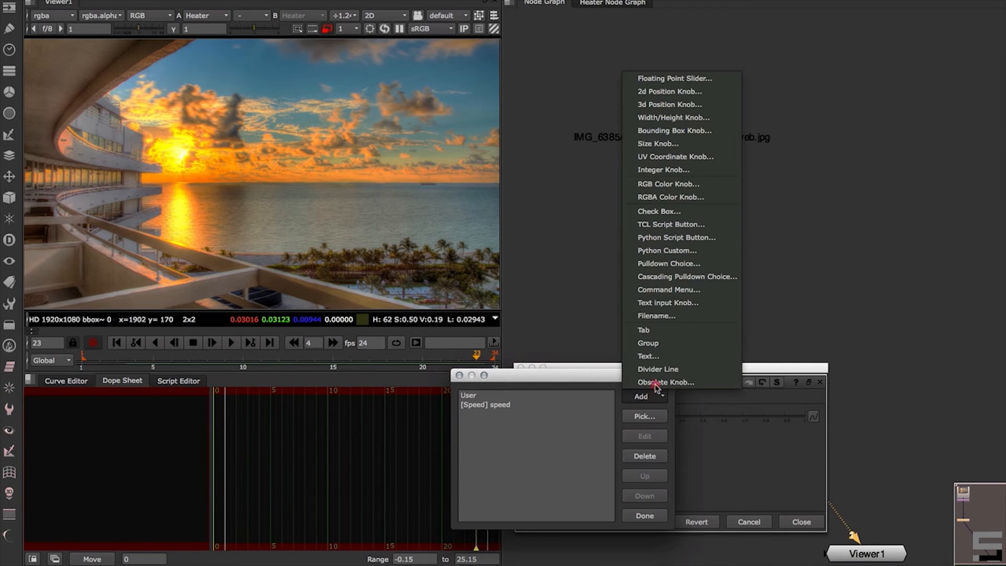
pyautogui.click(553, 452)
pyautogui.click(648, 417)
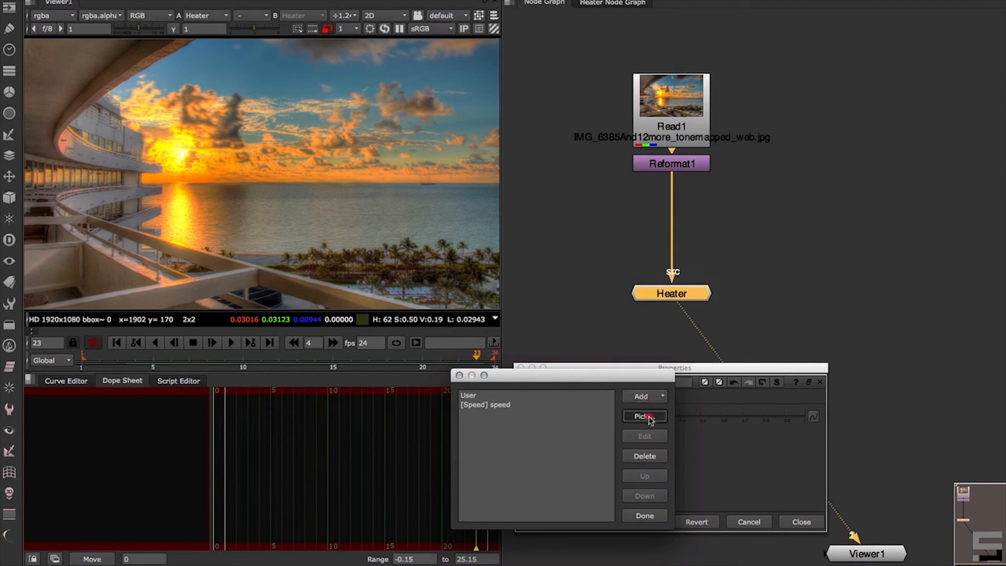
pyautogui.moveTo(726, 411); pyautogui.dragTo(726, 421)
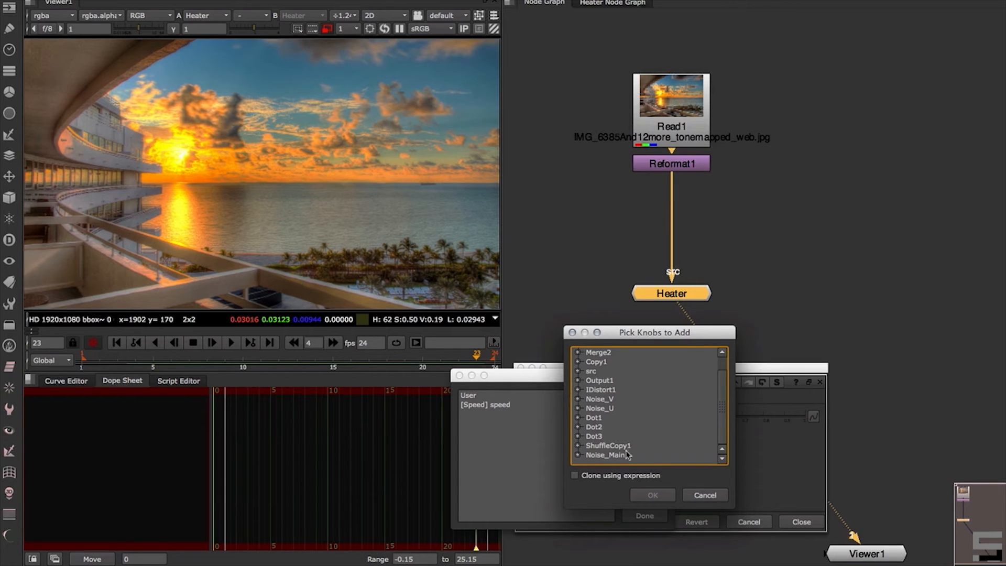
# Select the x/ysize, octaves and clip at Nyquist limit knobs from Noise_Main's Noise section for adding to Heater
pyautogui.click(577, 455)
pyautogui.scroll(-1, 726, 427)
pyautogui.scroll(-1, 725, 427)
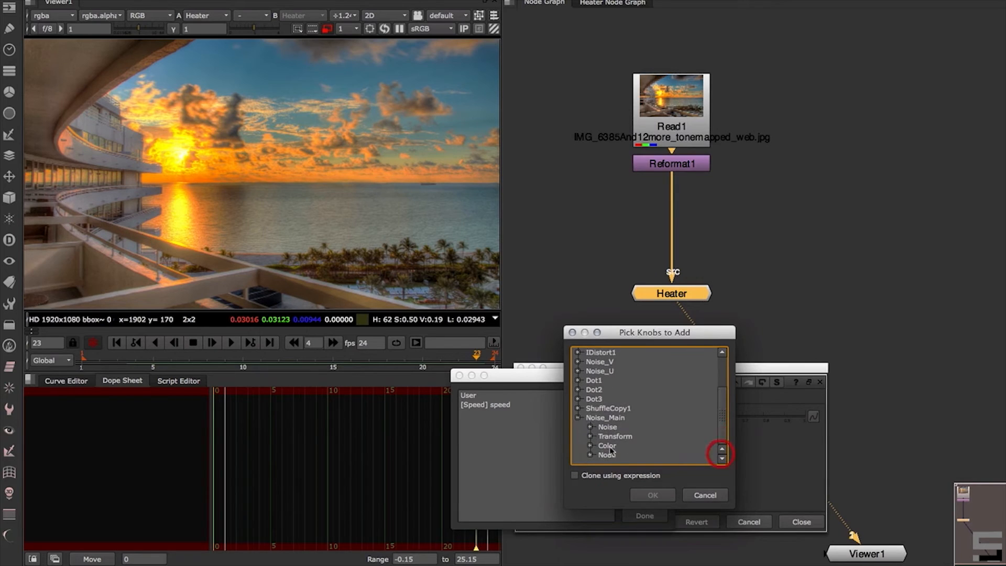
pyautogui.click(591, 427)
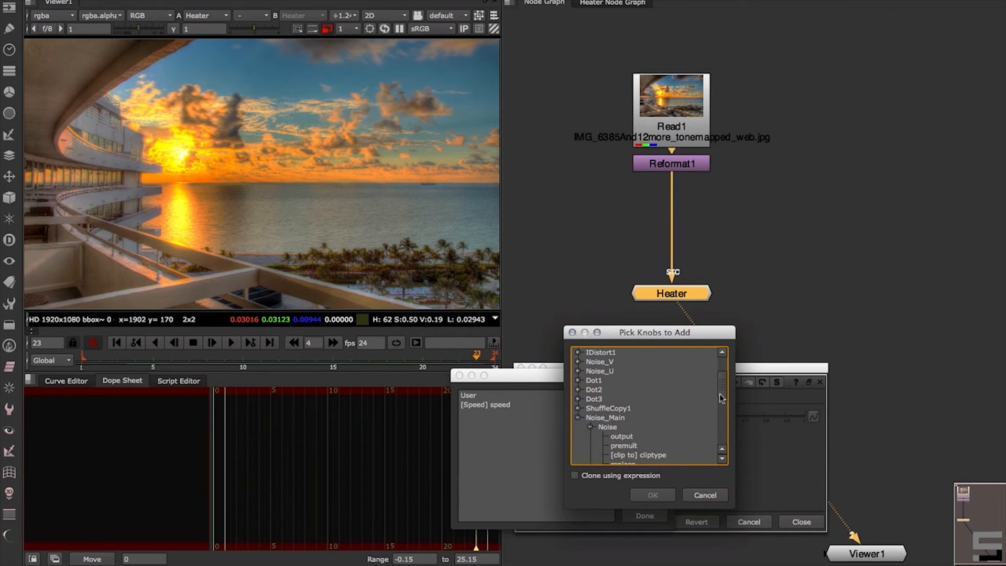
pyautogui.scroll(-4, 726, 400)
pyautogui.moveTo(725, 396); pyautogui.dragTo(727, 412)
pyautogui.keyDown('super'); pyautogui.click(649, 427); pyautogui.keyUp('super')
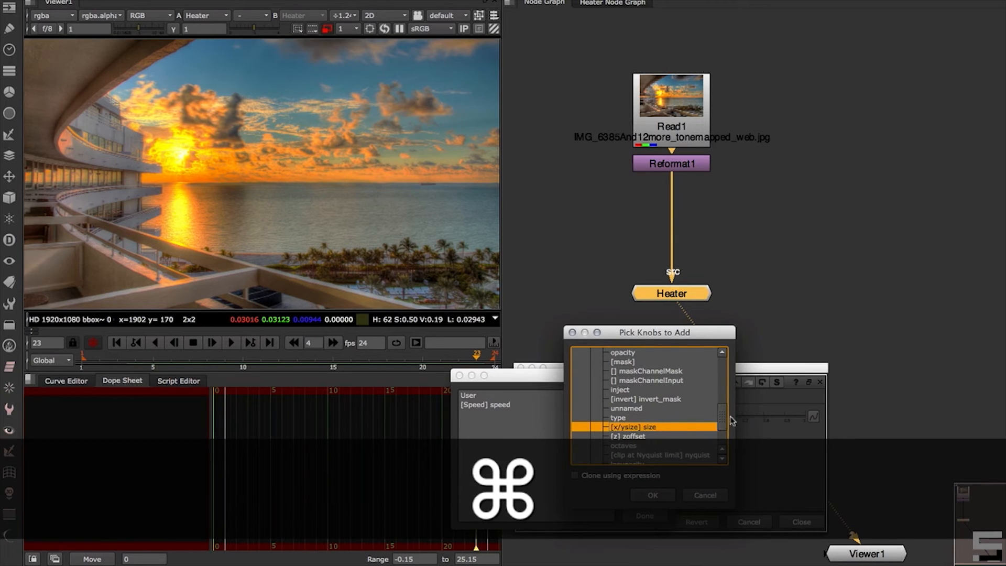
pyautogui.moveTo(725, 417); pyautogui.dragTo(725, 428)
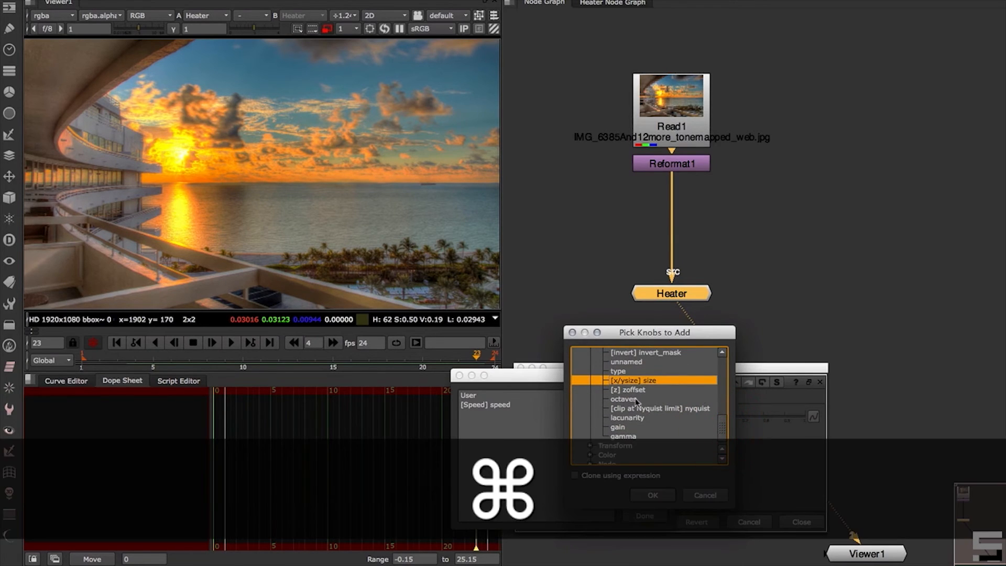
pyautogui.keyDown('super'); pyautogui.click(637, 400); pyautogui.keyUp('super')
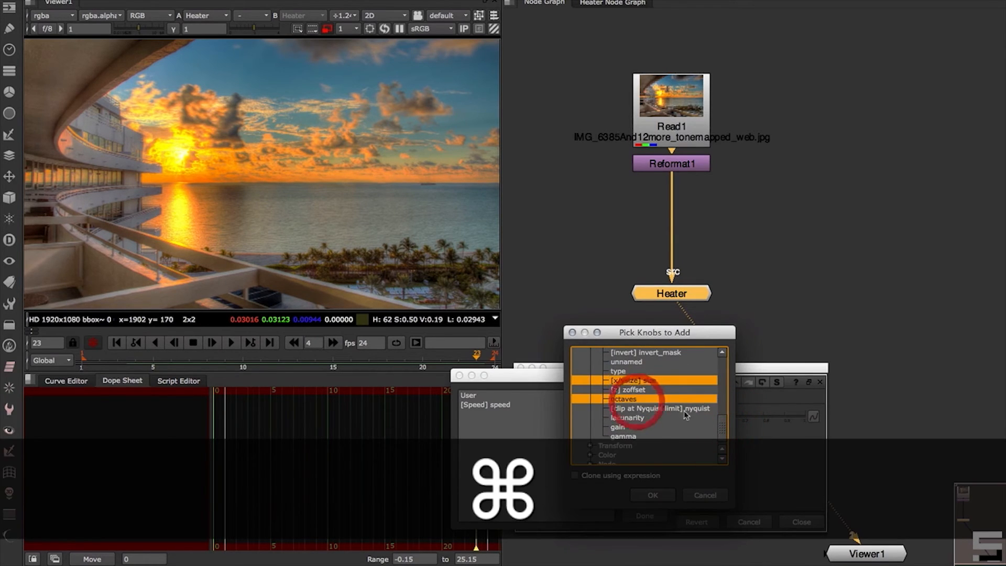
pyautogui.keyDown('super'); pyautogui.click(658, 411); pyautogui.keyUp('super')
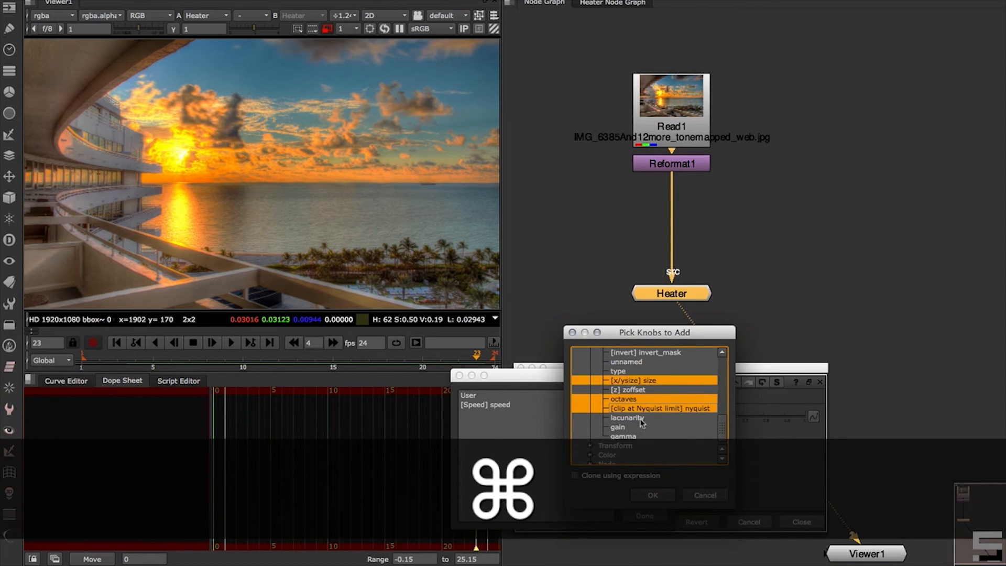
# Include lacunarity, gain and gamma with the selected size, octaves and nyquist knobs, and add them all to the Heater group
pyautogui.keyDown('super'); pyautogui.click(642, 418); pyautogui.keyUp('super')
pyautogui.keyDown('super'); pyautogui.click(641, 428); pyautogui.keyUp('super')
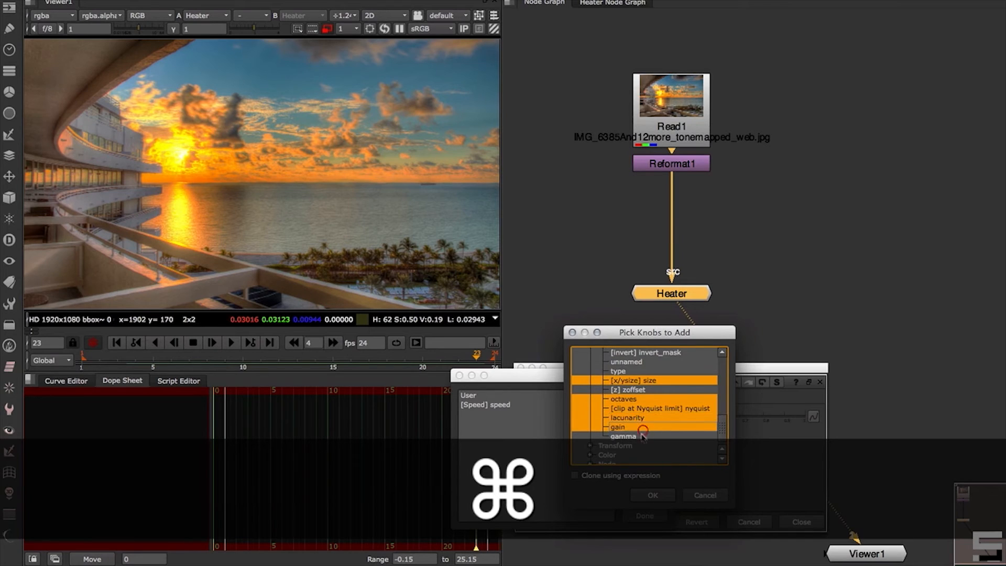
pyautogui.keyDown('super'); pyautogui.click(639, 436); pyautogui.keyUp('super')
pyautogui.click(664, 495)
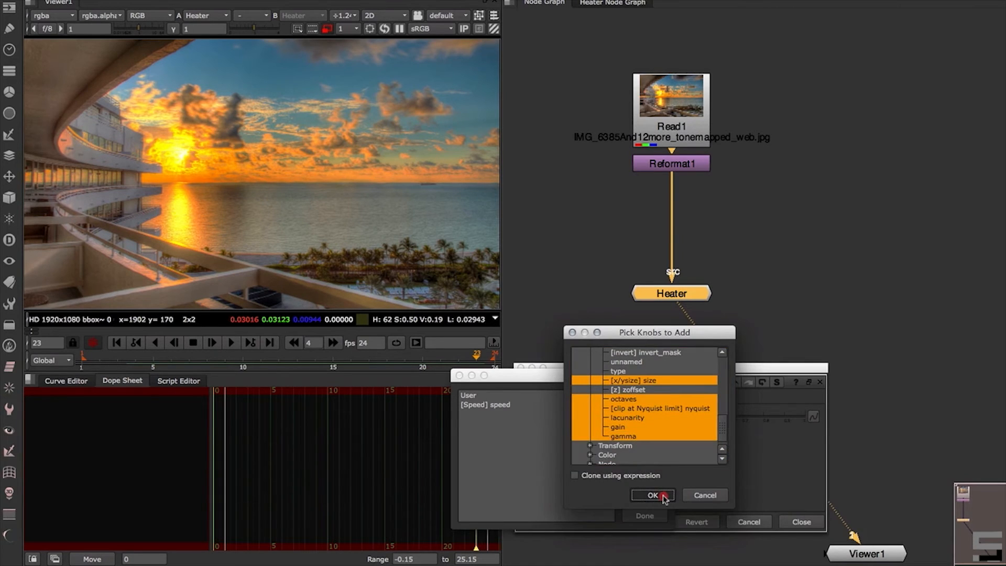
# Add a divider line between the x/ysize and octaves knobs of the Heater group and finish editing the user knobs
pyautogui.moveTo(644, 382); pyautogui.dragTo(403, 357)
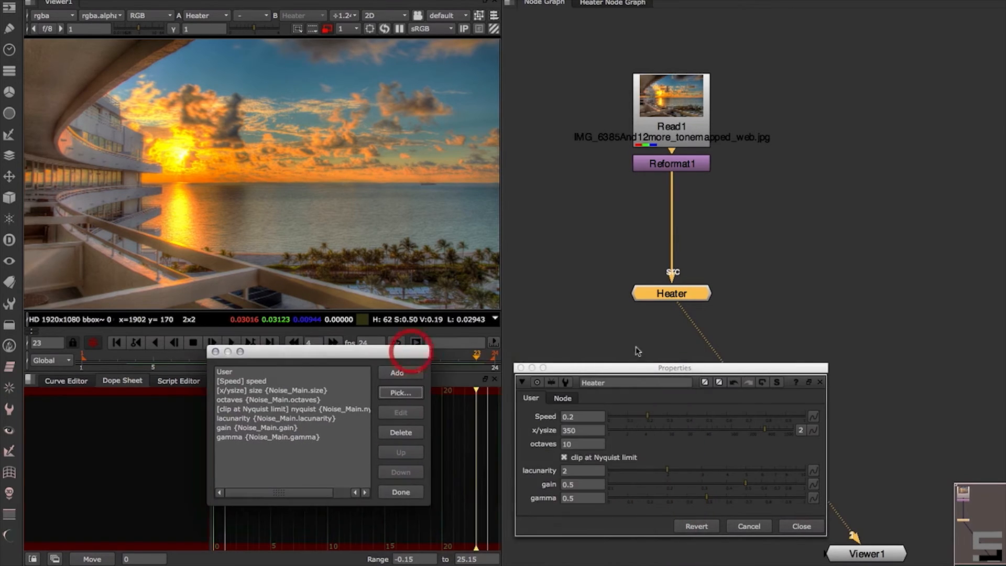
pyautogui.moveTo(619, 366); pyautogui.dragTo(591, 303)
pyautogui.click(404, 373)
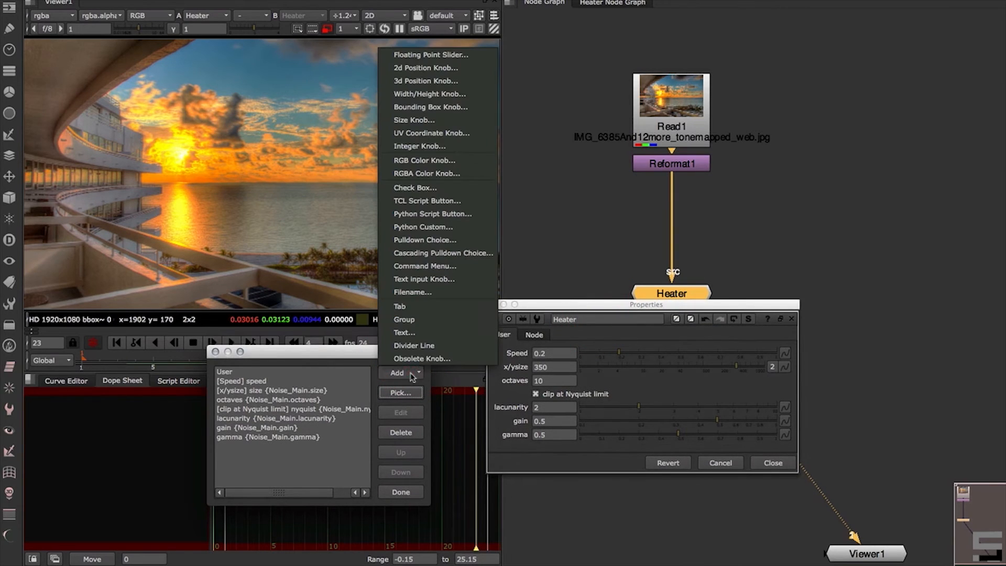
pyautogui.click(414, 348)
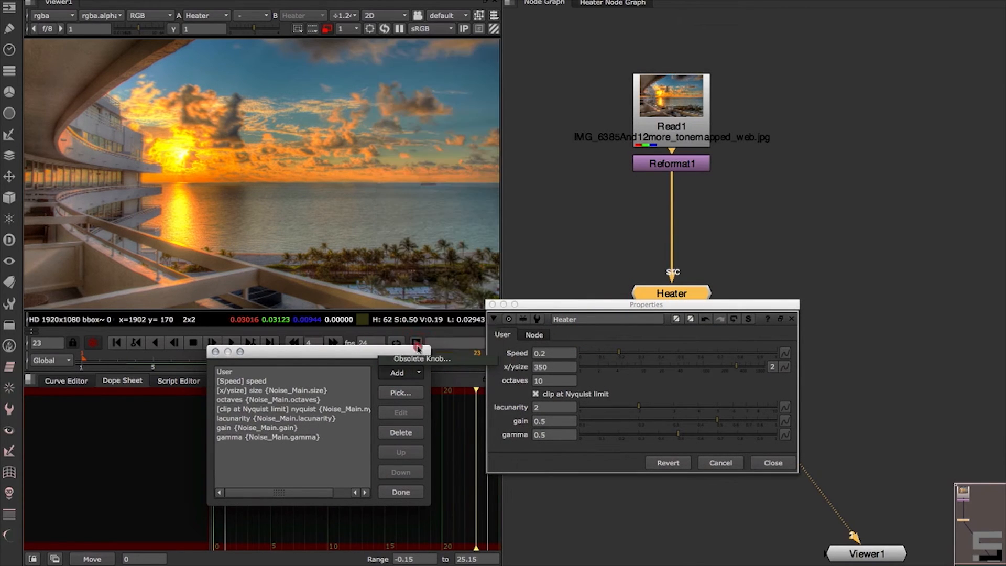
pyautogui.click(409, 454)
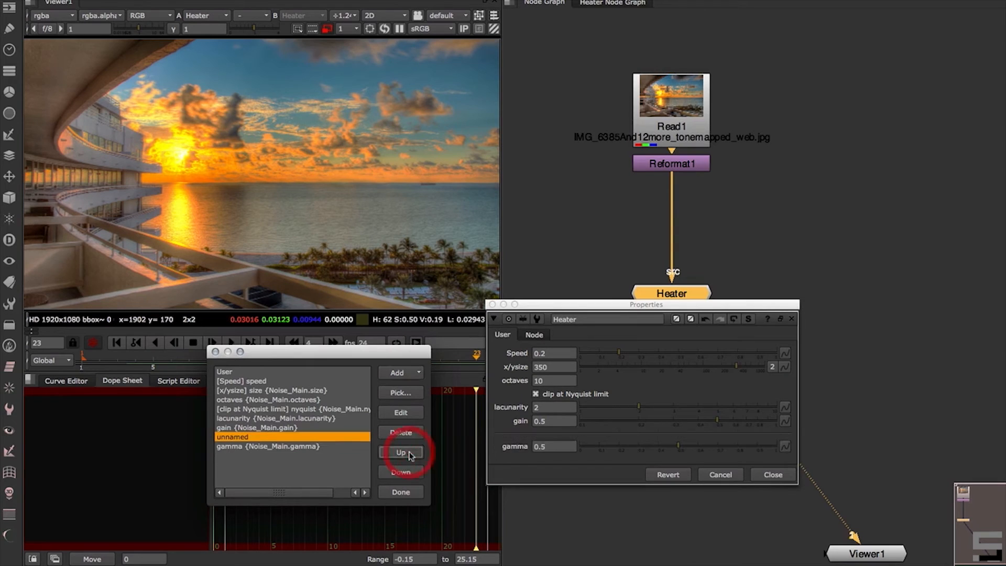
pyautogui.click(408, 453)
pyautogui.click(410, 452)
pyautogui.click(409, 453)
pyautogui.click(411, 451)
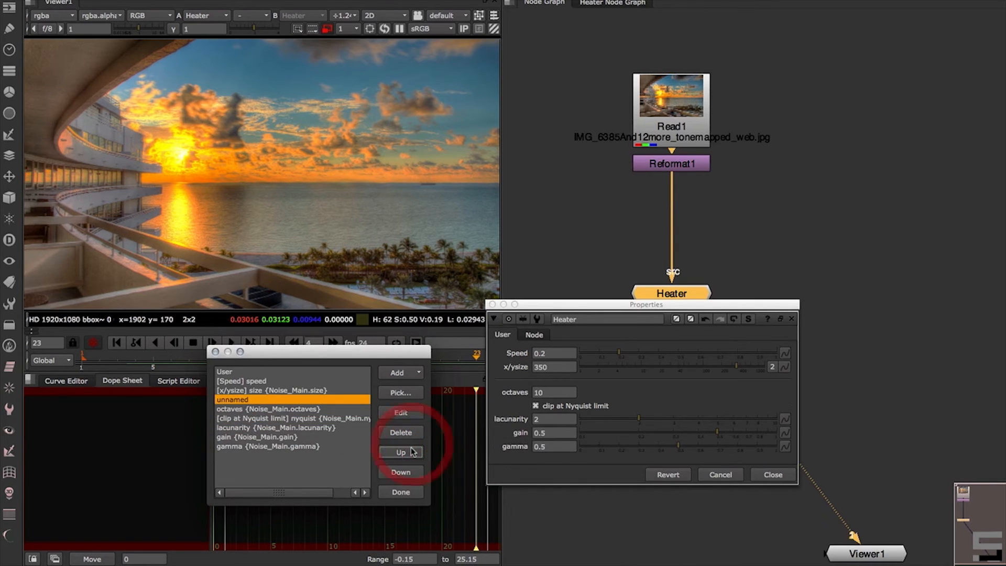
pyautogui.click(412, 450)
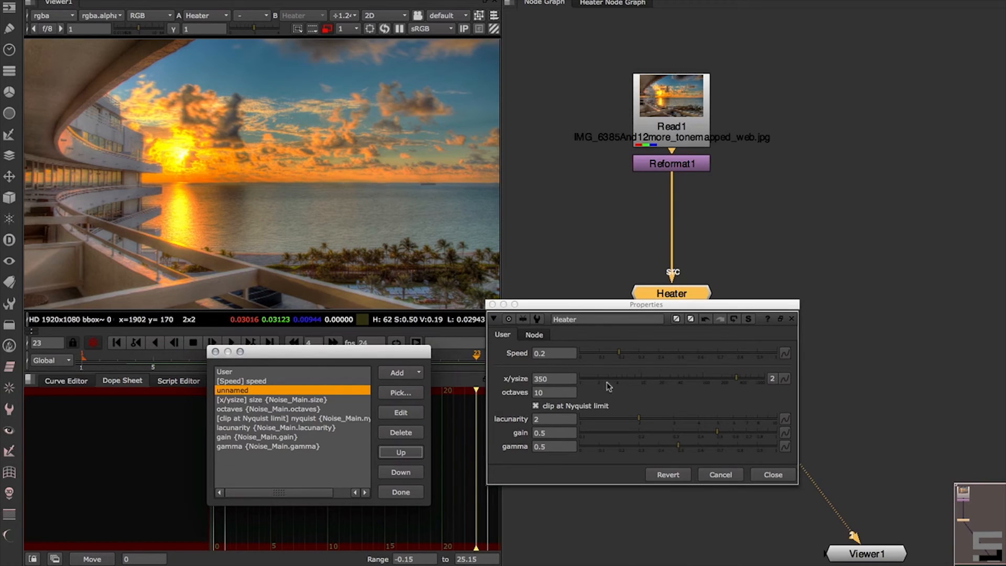
pyautogui.click(410, 473)
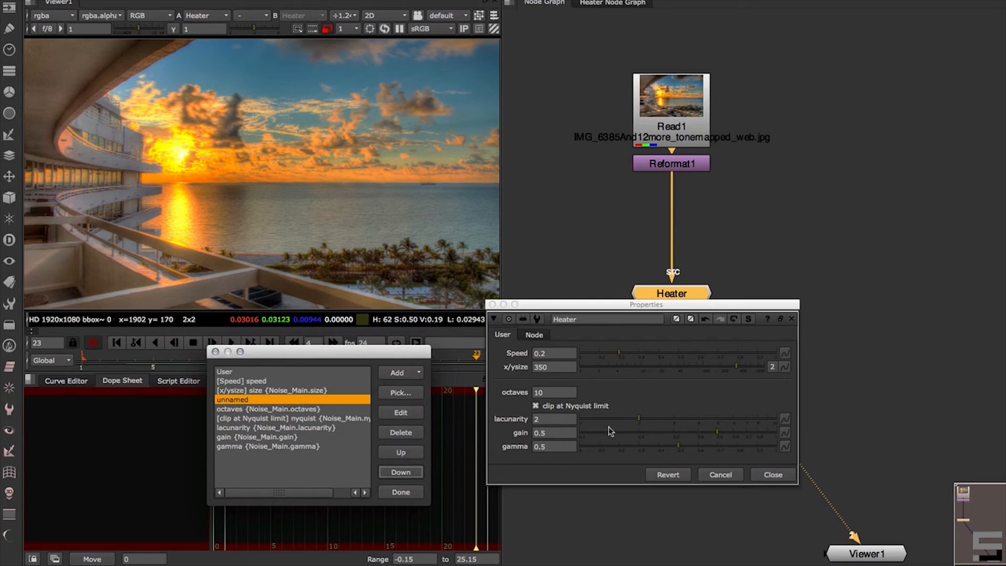
pyautogui.click(607, 369)
pyautogui.click(408, 492)
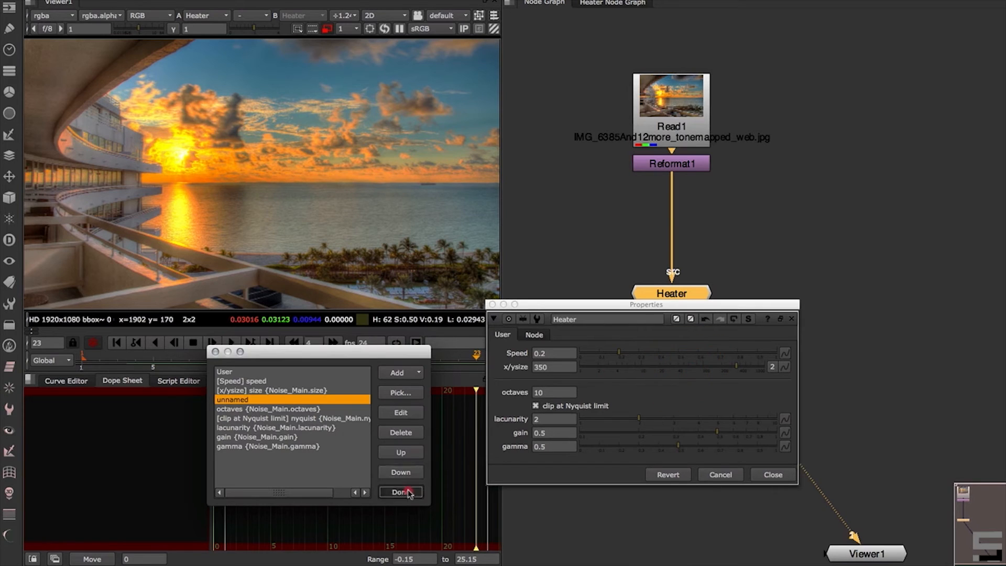
# Test Heater's x/ysize knob at about 21 and set it back to 350
pyautogui.click(654, 368)
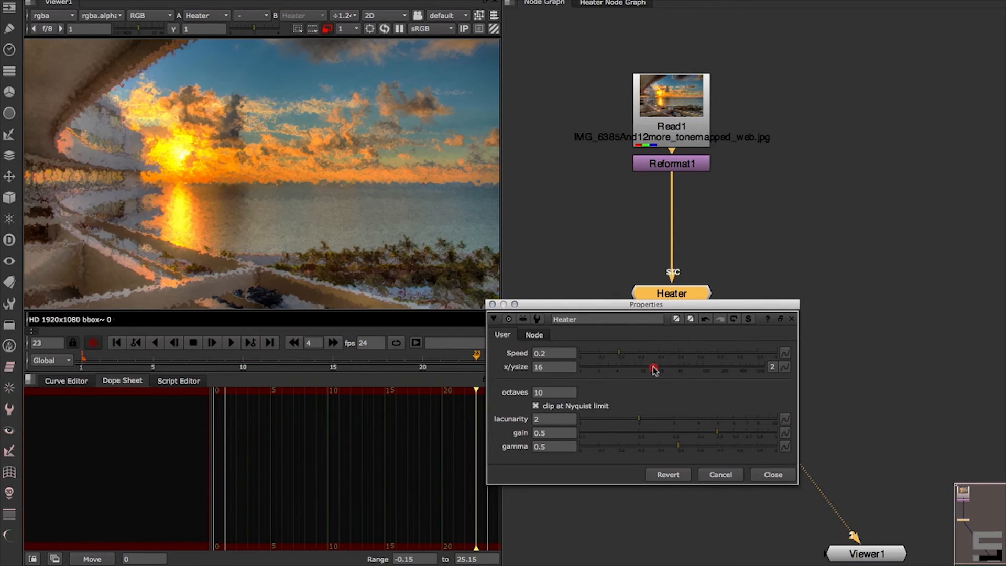
pyautogui.moveTo(654, 370)
pyautogui.mouseDown()
pyautogui.moveTo(636, 370)
pyautogui.moveTo(745, 371)
pyautogui.moveTo(659, 369)
pyautogui.mouseUp()
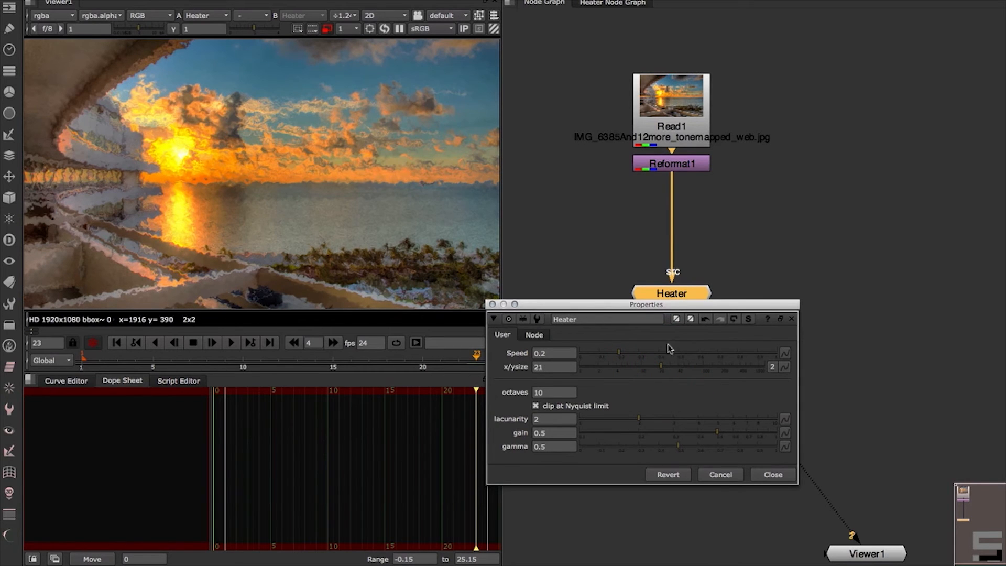
pyautogui.doubleClick(545, 367)
pyautogui.write('350')
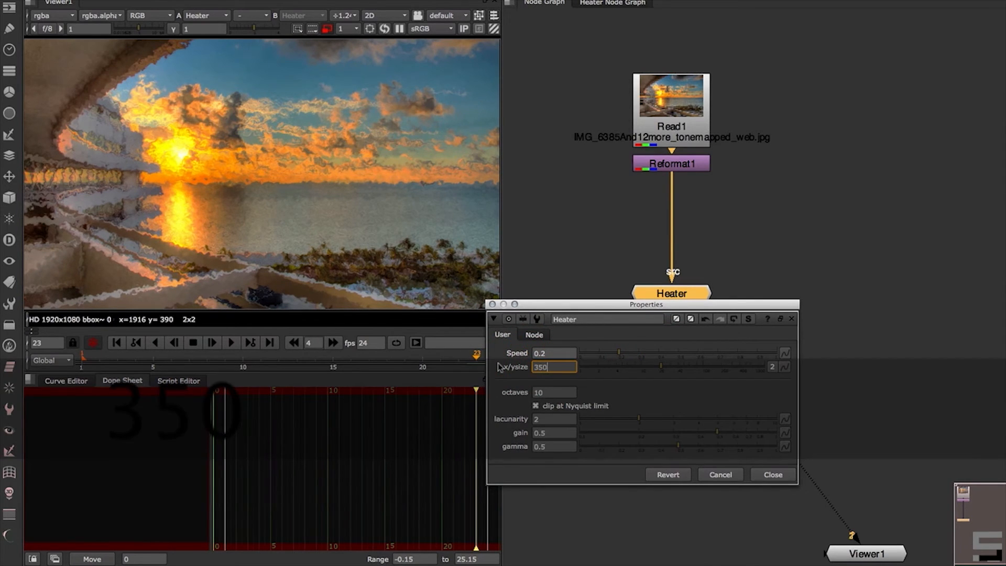
pyautogui.press('Return')
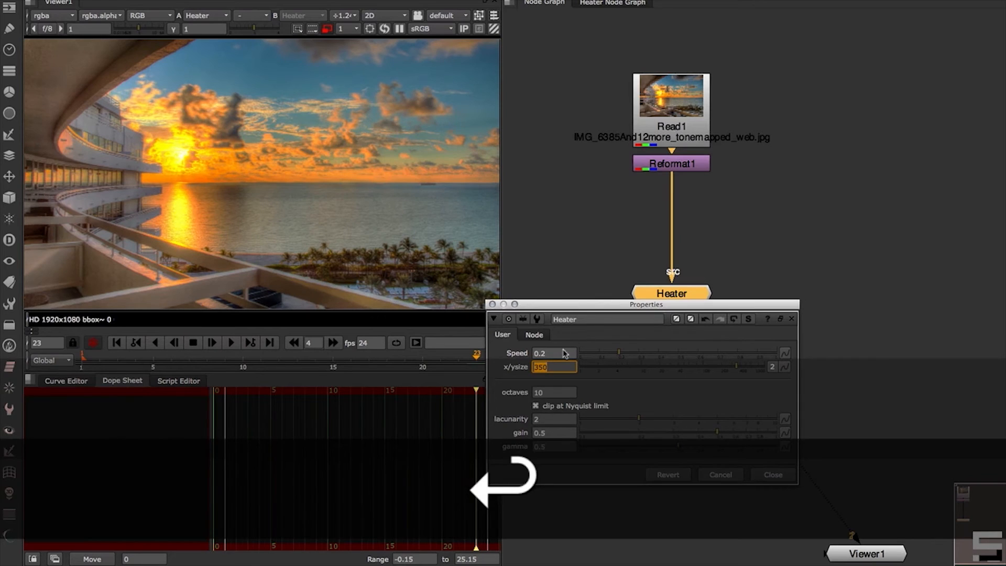
# Pick the UV offset and UV scale knobs of the IDistort1 node as user knobs for the Heater group
pyautogui.rightClick(501, 403)
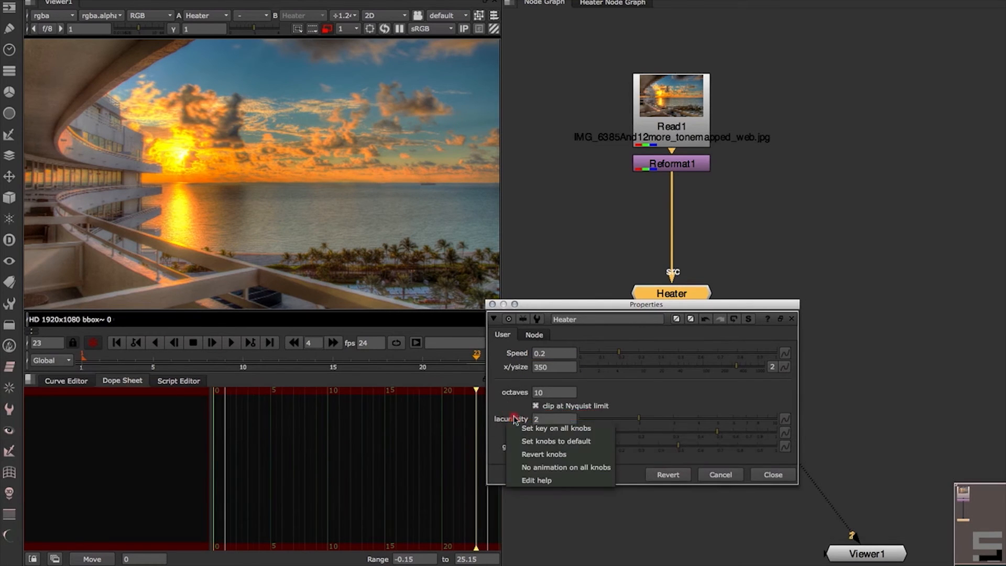
pyautogui.click(517, 414)
pyautogui.click(604, 365)
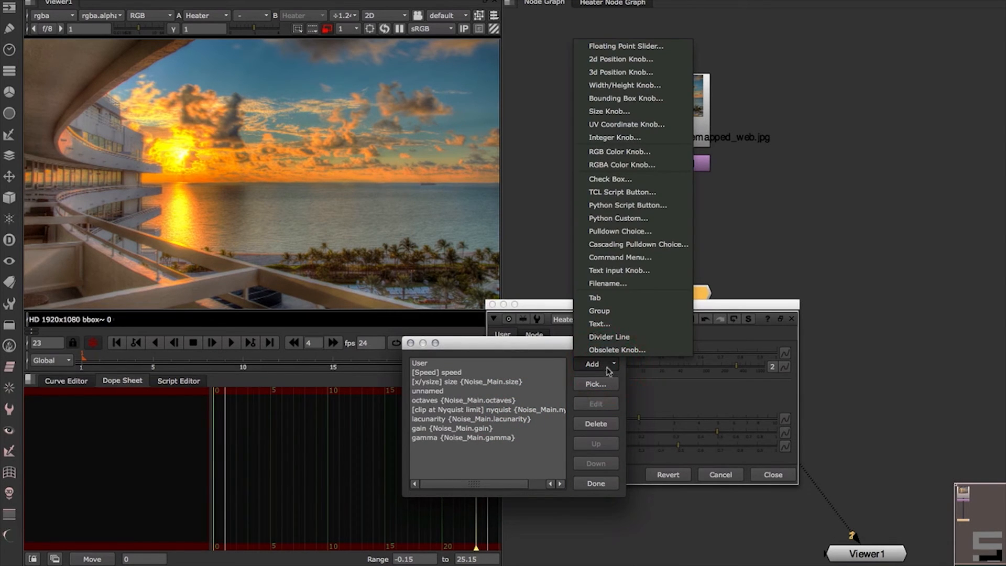
pyautogui.click(589, 384)
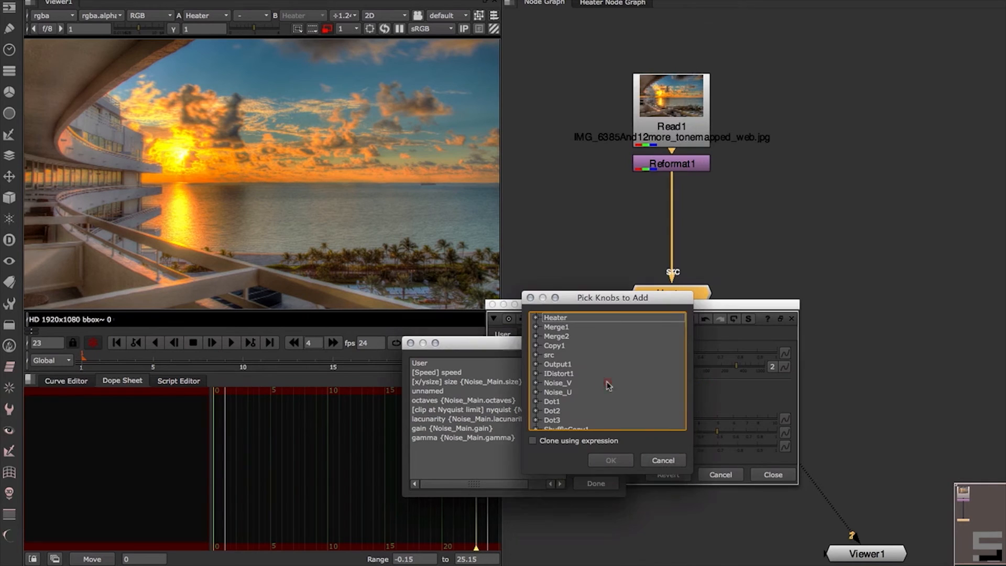
pyautogui.click(536, 375)
pyautogui.click(548, 383)
pyautogui.moveTo(678, 355); pyautogui.dragTo(682, 370)
pyautogui.click(639, 374)
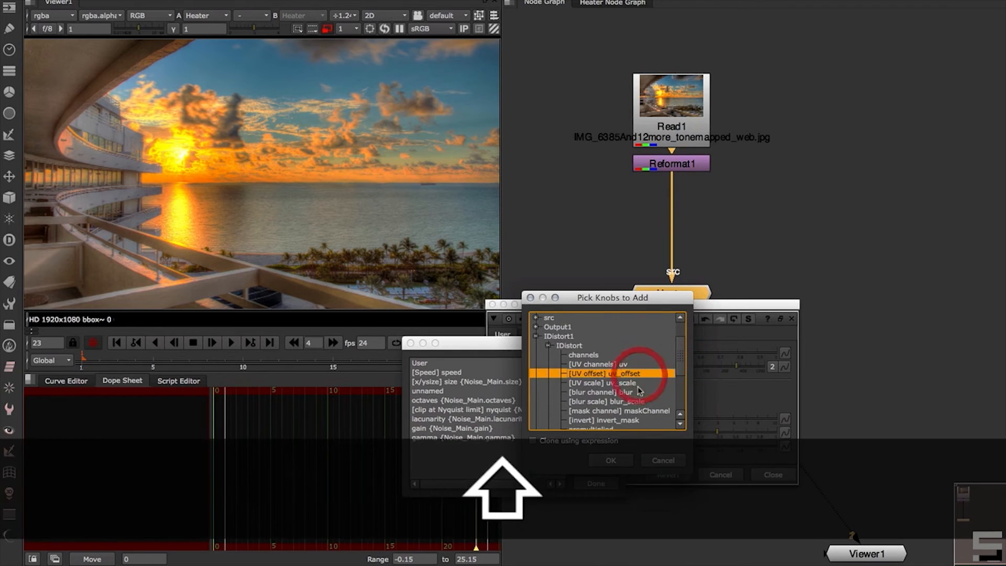
pyautogui.keyDown('shift'); pyautogui.click(637, 383); pyautogui.keyUp('shift')
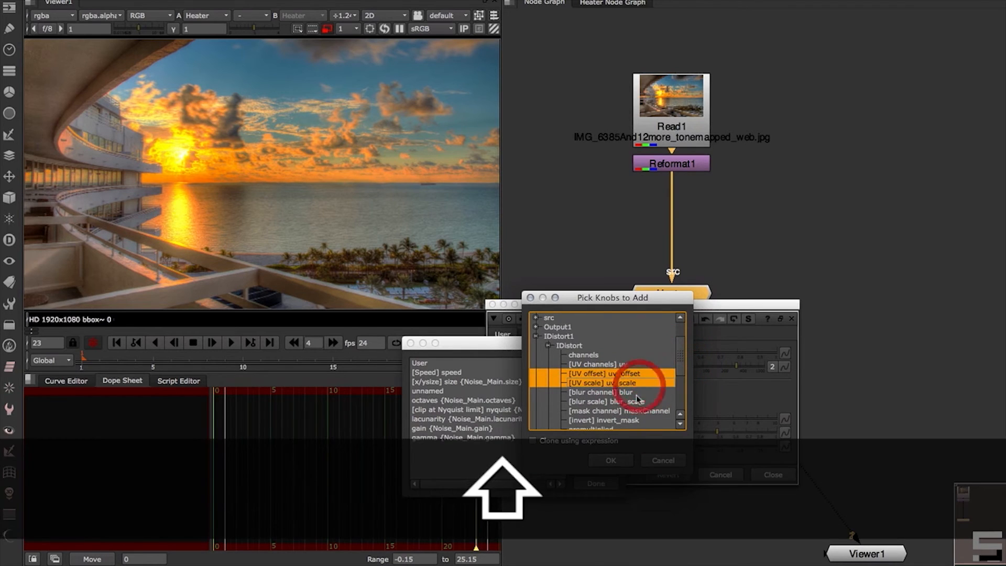
pyautogui.click(611, 461)
# Add a divider line between the gamma and UV offset knobs, finish the knob editing and close Heater's properties
pyautogui.click(521, 456)
pyautogui.click(608, 363)
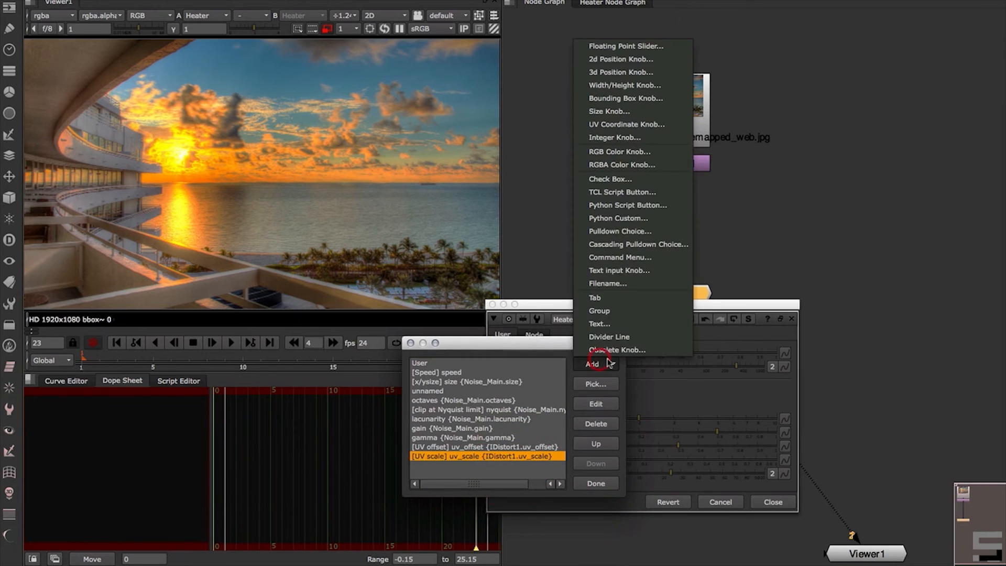
pyautogui.click(609, 336)
pyautogui.click(597, 444)
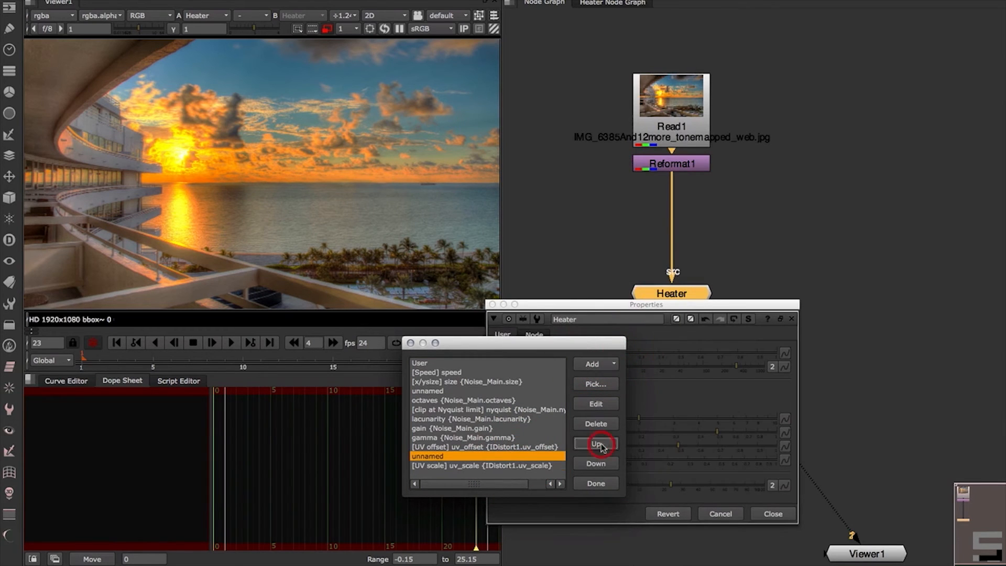
pyautogui.click(597, 444)
pyautogui.click(595, 482)
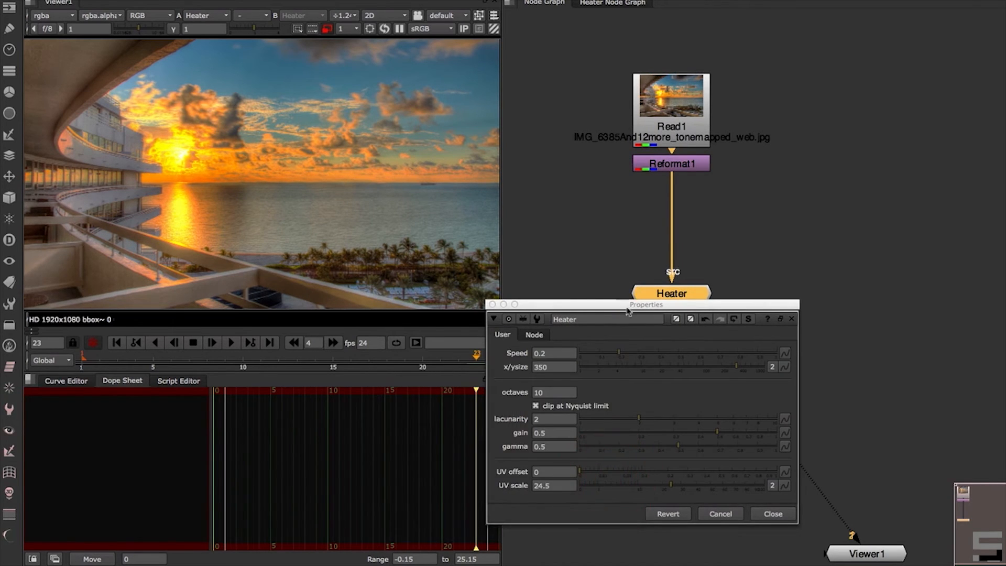
pyautogui.moveTo(629, 311); pyautogui.dragTo(750, 271)
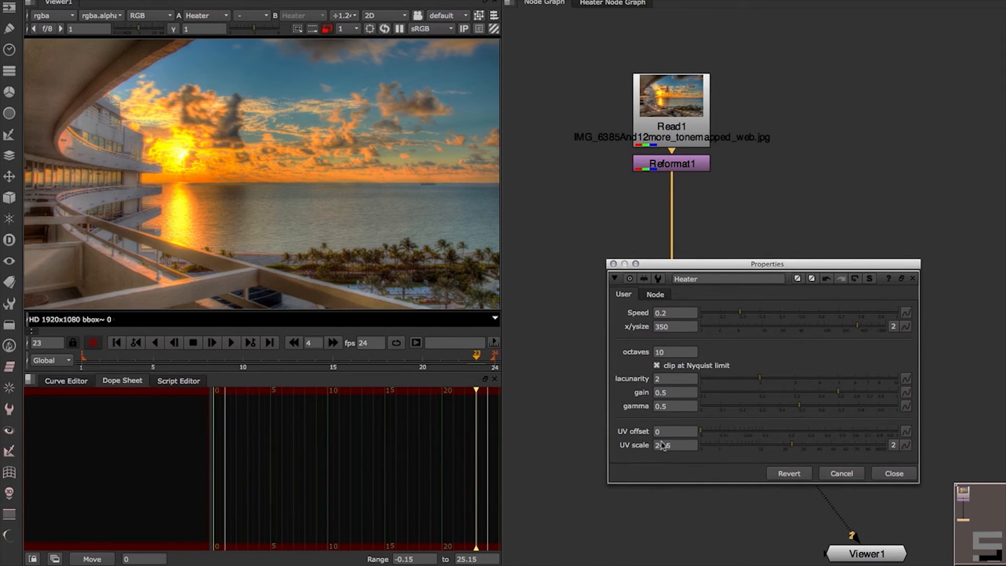
pyautogui.click(895, 474)
# Examine the transform settings of the Noise_U and Noise_V nodes inside the Heater group, especially their translate x and y values
pyautogui.click(613, 4)
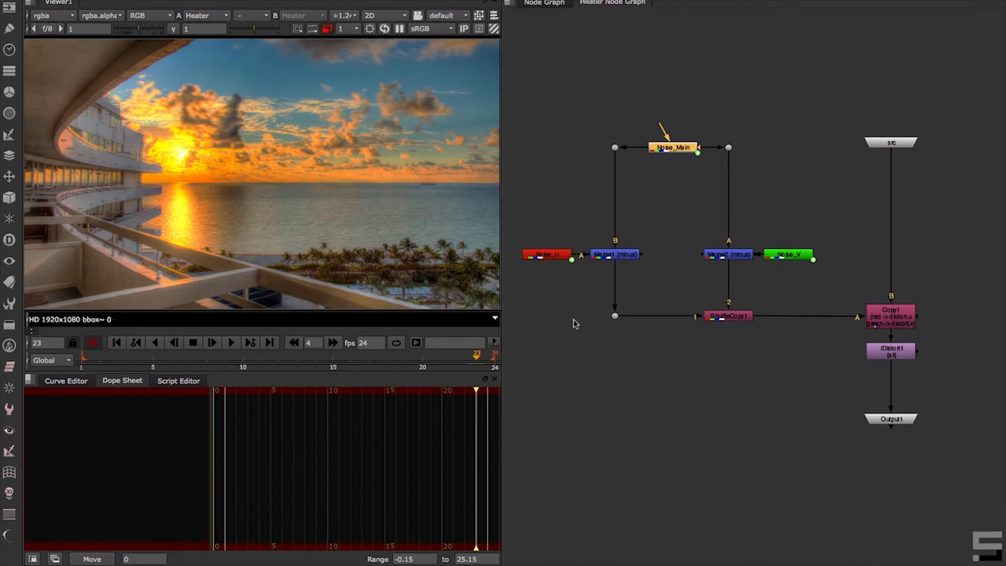
pyautogui.keyDown('alt'); pyautogui.moveTo(575, 323); pyautogui.dragTo(588, 298, button='middle'); pyautogui.keyUp('alt')
pyautogui.click(555, 241)
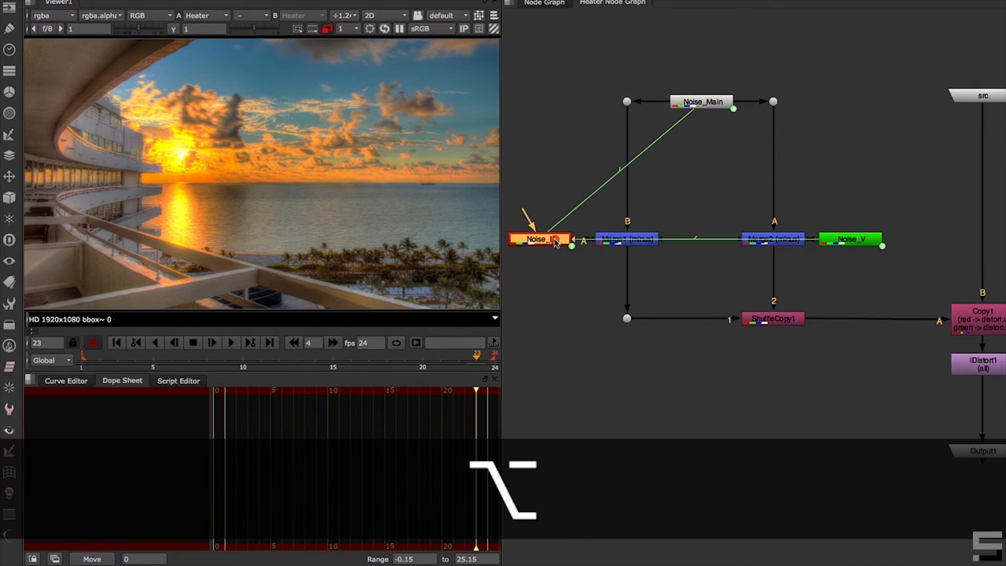
pyautogui.doubleClick(556, 241)
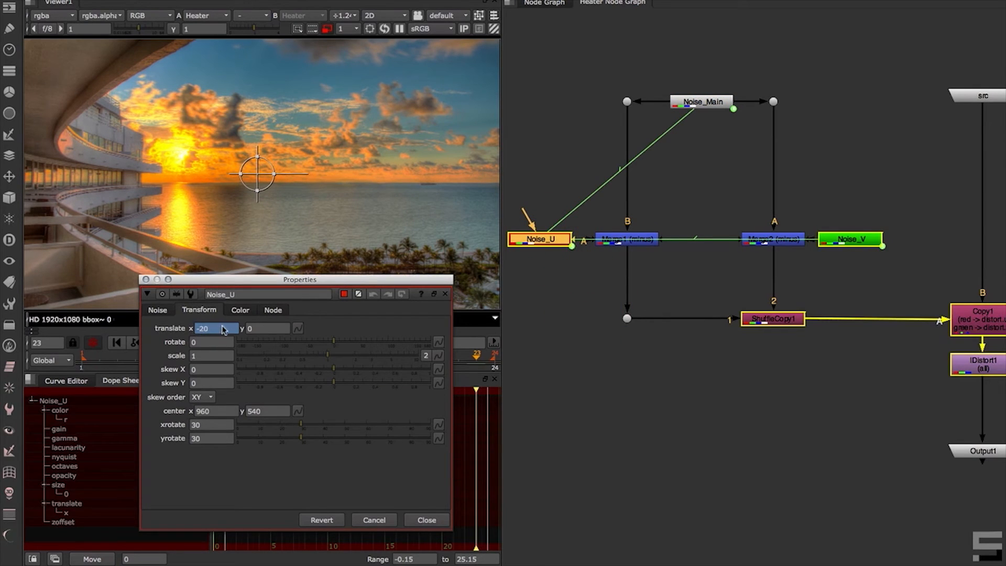
pyautogui.click(844, 242)
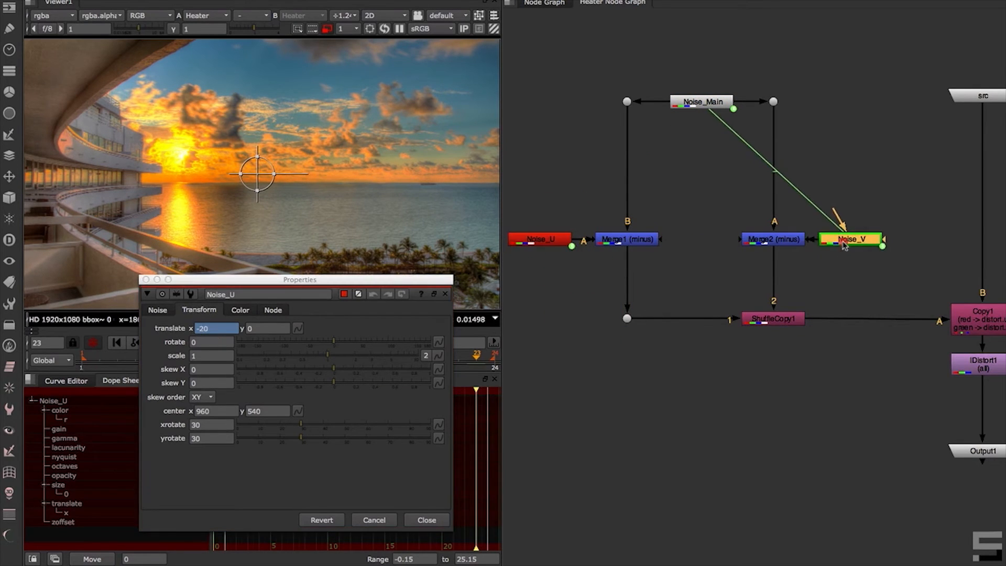
pyautogui.doubleClick(781, 240)
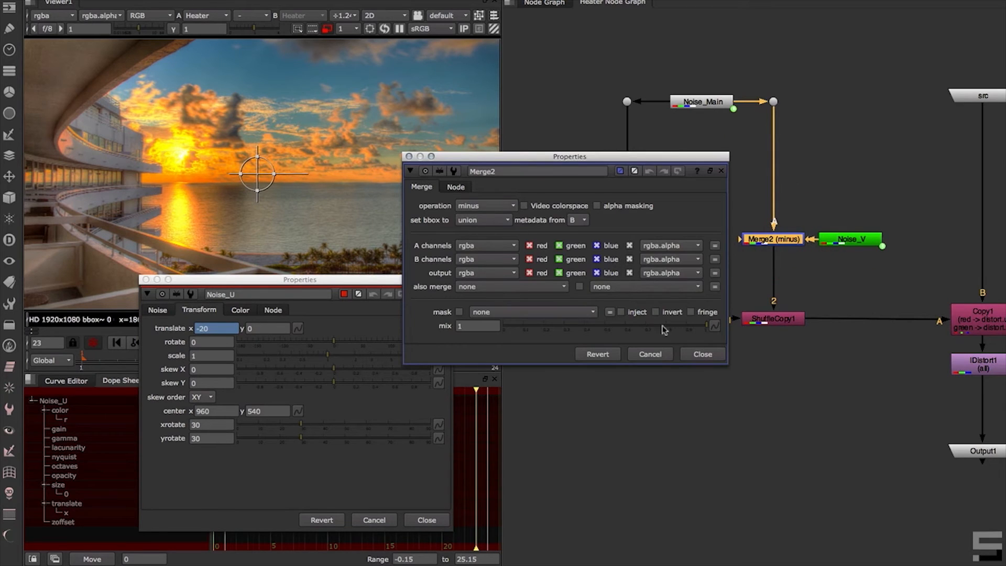
pyautogui.click(657, 352)
pyautogui.doubleClick(849, 239)
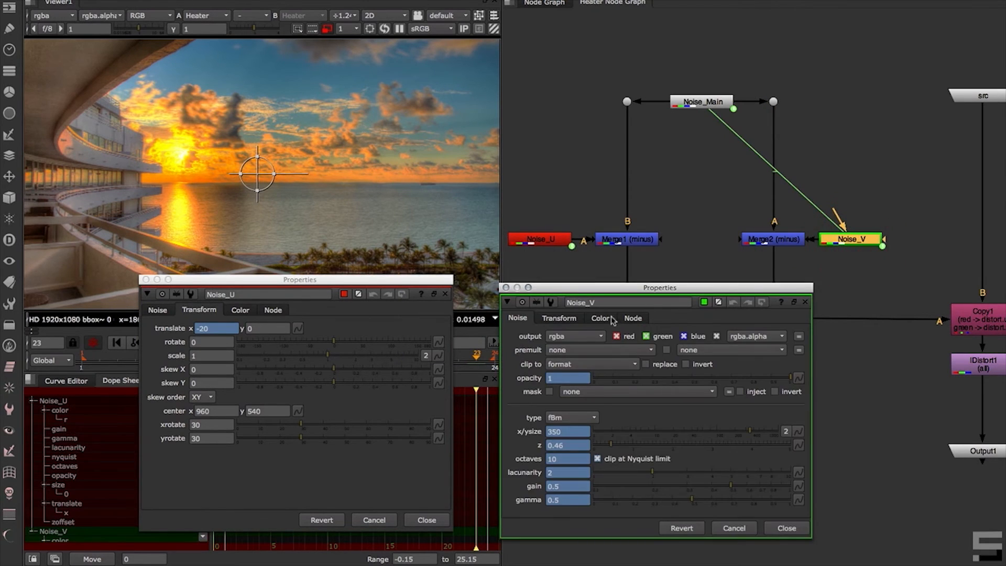
pyautogui.click(600, 318)
pyautogui.click(559, 318)
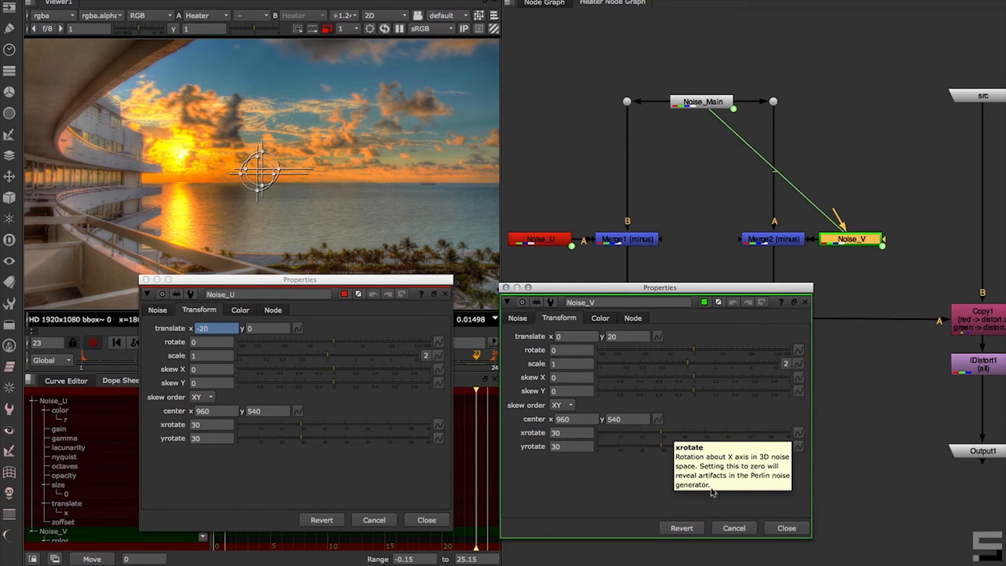
pyautogui.click(786, 528)
pyautogui.click(420, 520)
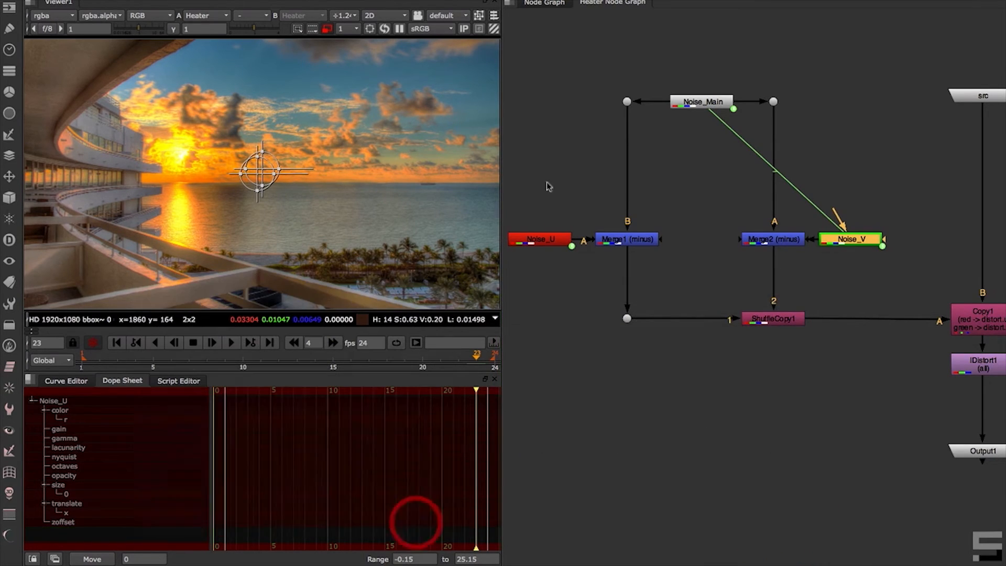
# Open the Heater group's user knob management and start adding a Floating Point Slider
pyautogui.click(545, 2)
pyautogui.doubleClick(687, 295)
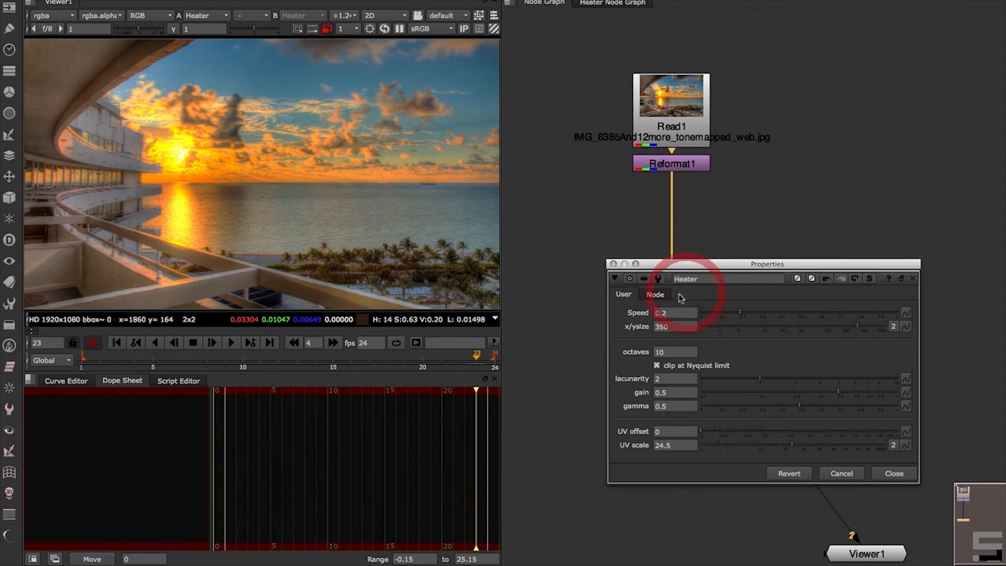
pyautogui.moveTo(697, 262); pyautogui.dragTo(595, 338)
pyautogui.rightClick(633, 375)
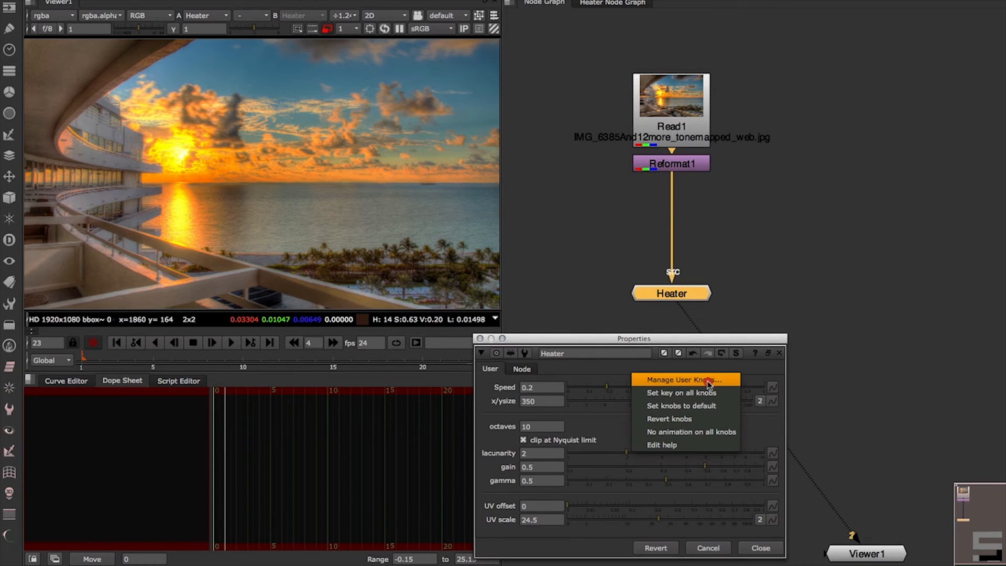
pyautogui.click(709, 384)
pyautogui.click(784, 334)
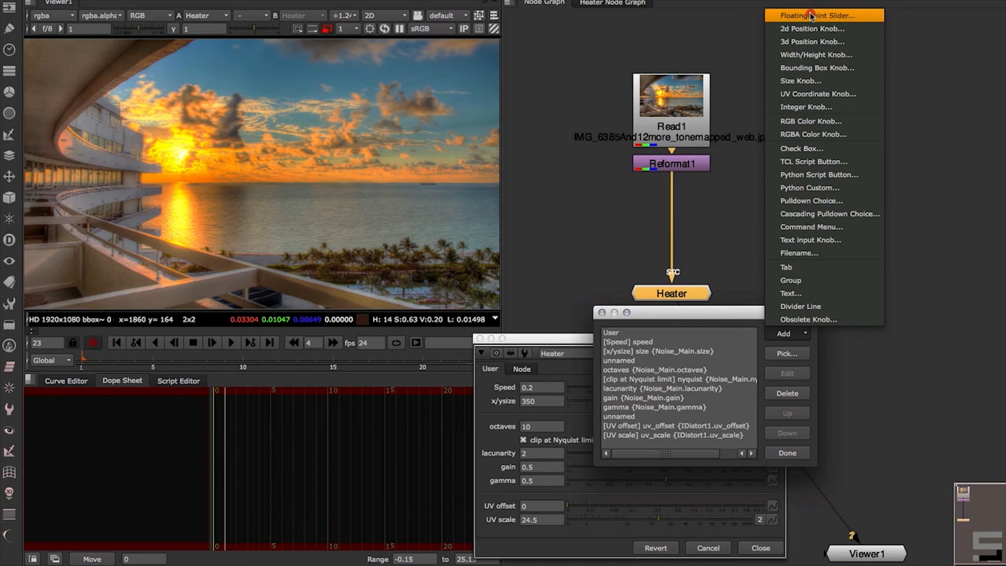
pyautogui.click(848, 18)
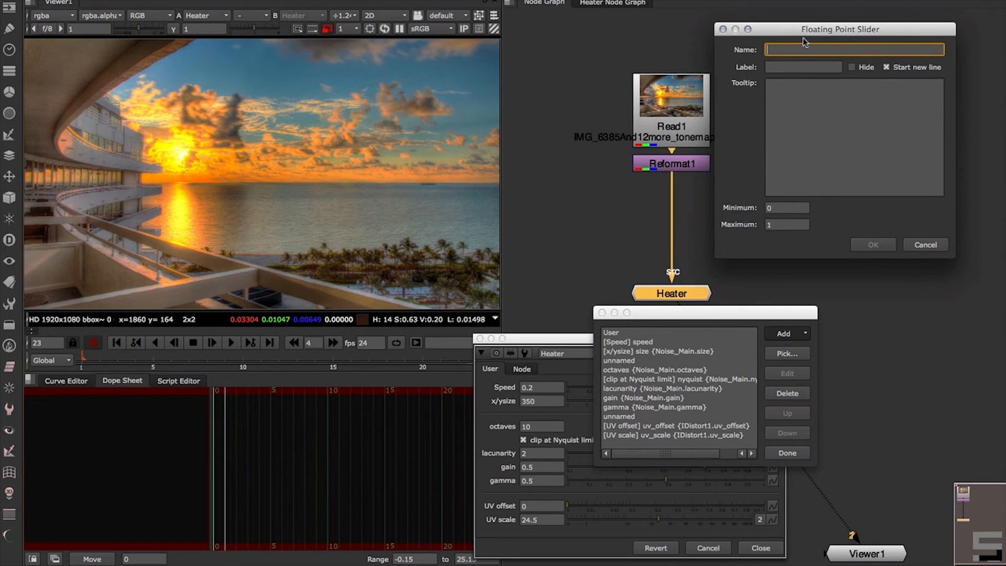
pyautogui.write('noisedist')
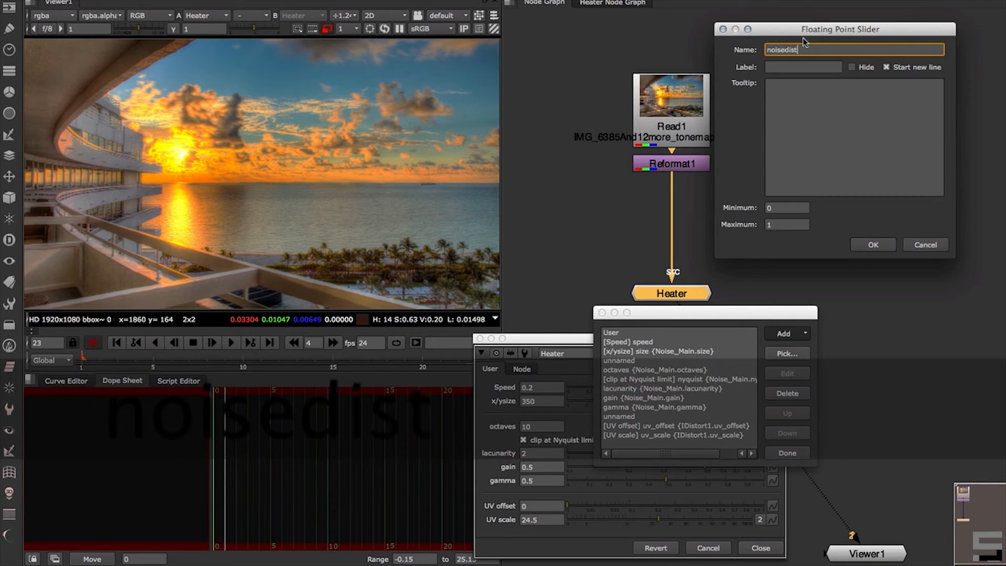
pyautogui.press('Tab')
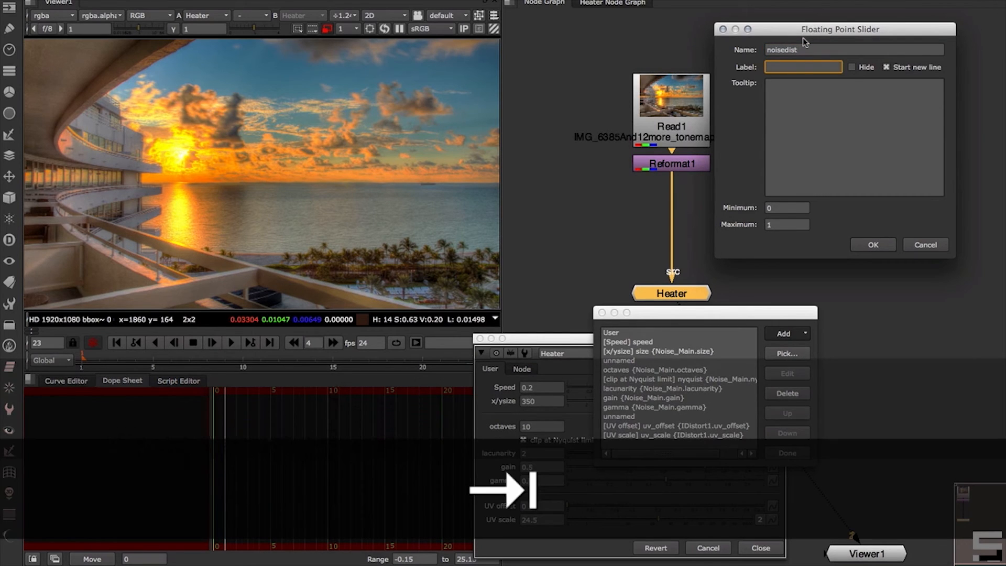
pyautogui.write('N')
pyautogui.press('BackSpace')
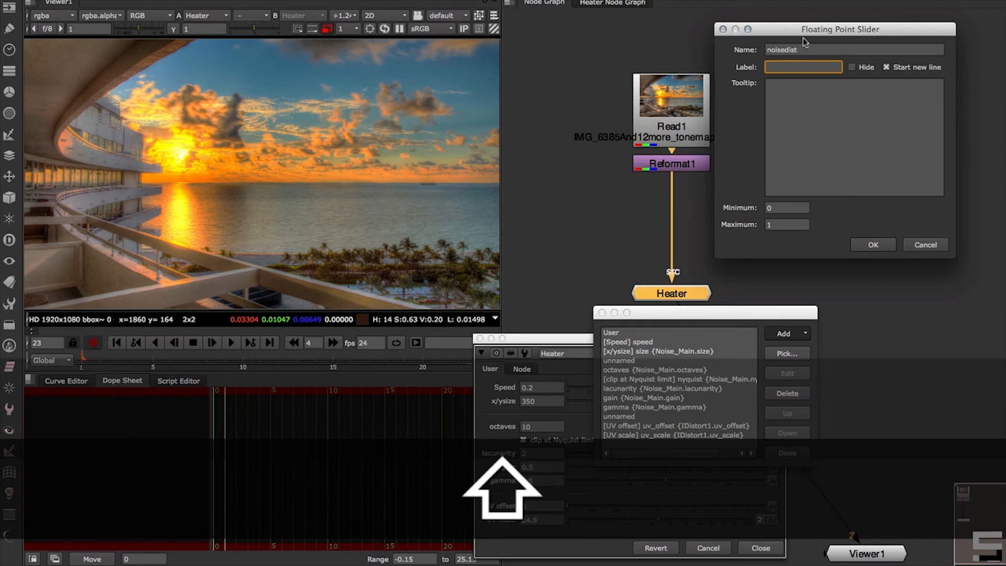
pyautogui.hotkey('shift', 'Tab')
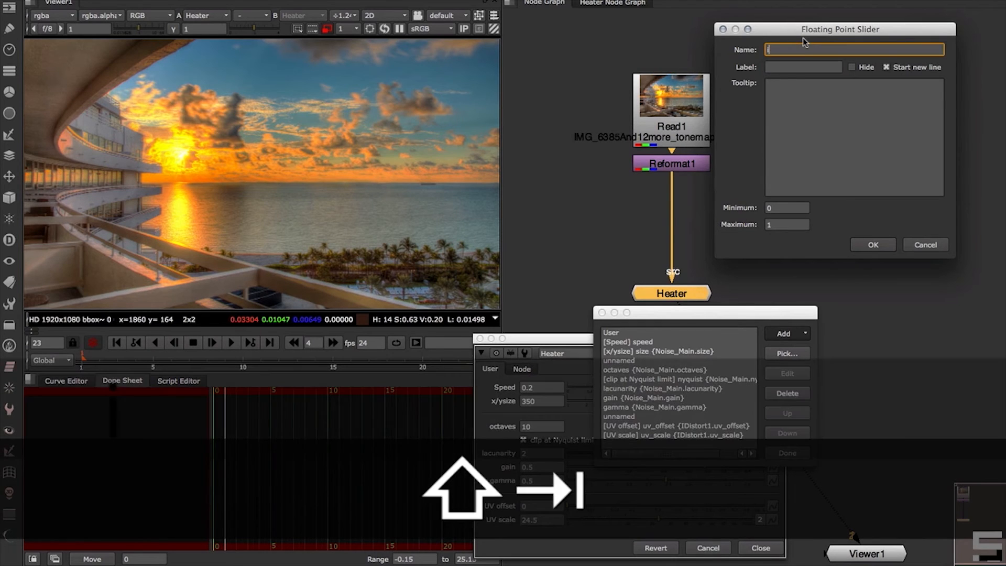
# Name the new slider intensity with the label Intensity, set its maximum to 100, and finish the knob editing
pyautogui.write('ine')
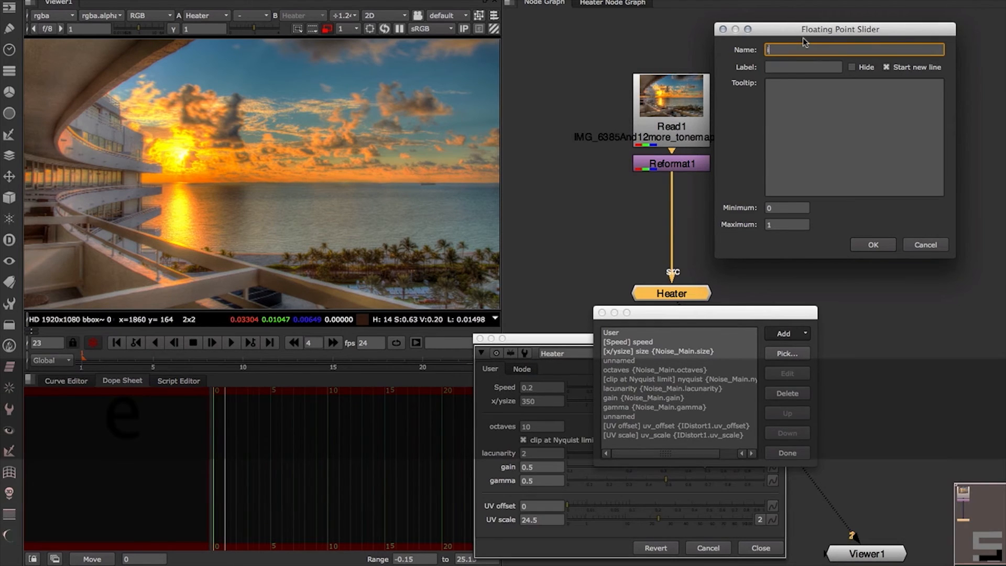
pyautogui.write('ntensity')
pyautogui.press('Tab')
pyautogui.write('Intensity')
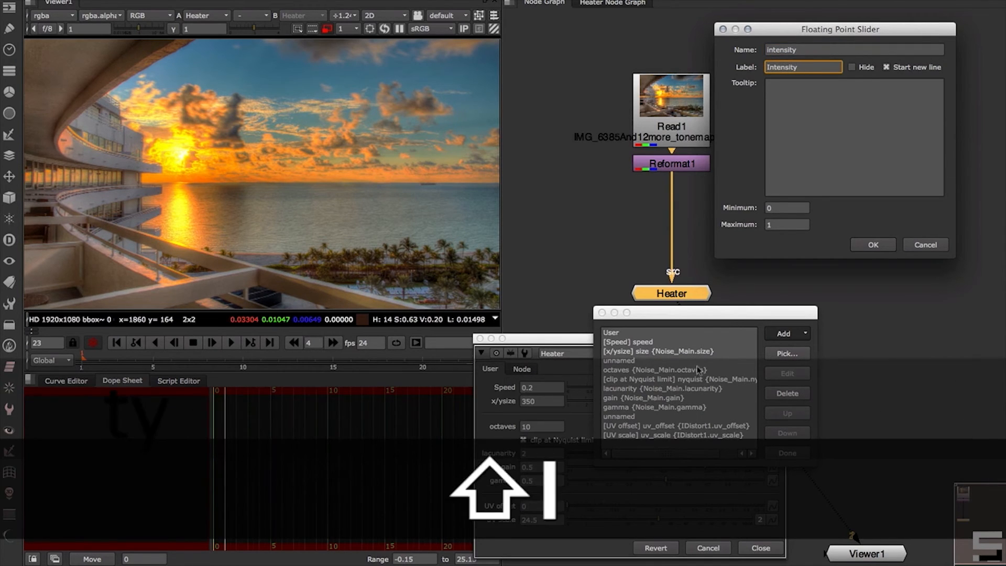
pyautogui.moveTo(775, 224); pyautogui.dragTo(721, 233)
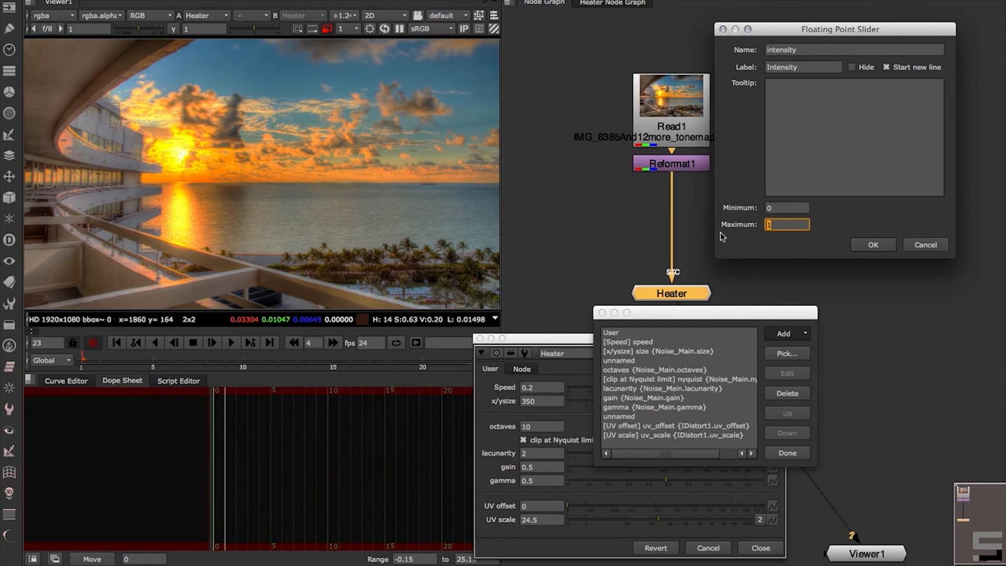
pyautogui.write('100')
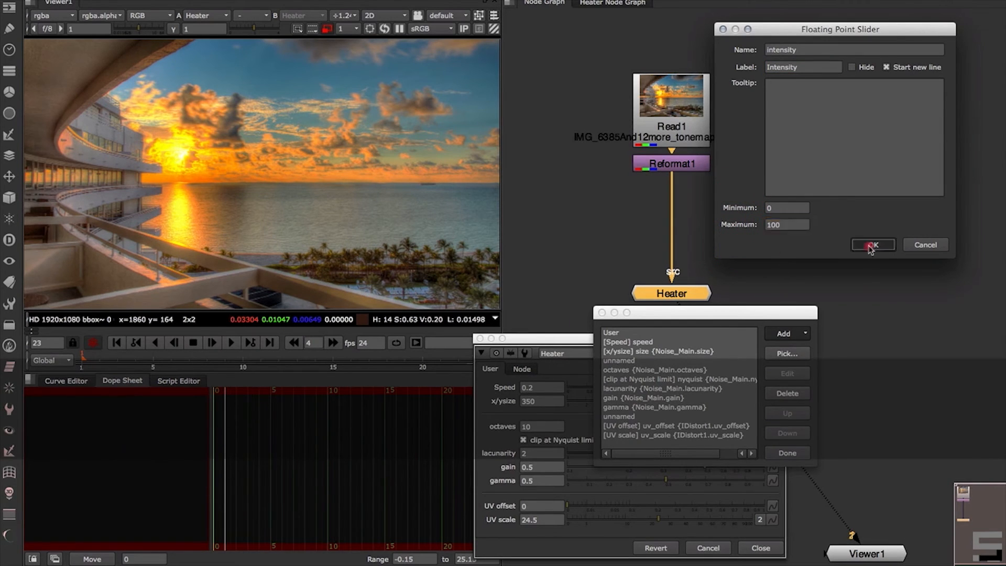
pyautogui.click(870, 246)
pyautogui.moveTo(706, 314); pyautogui.dragTo(860, 276)
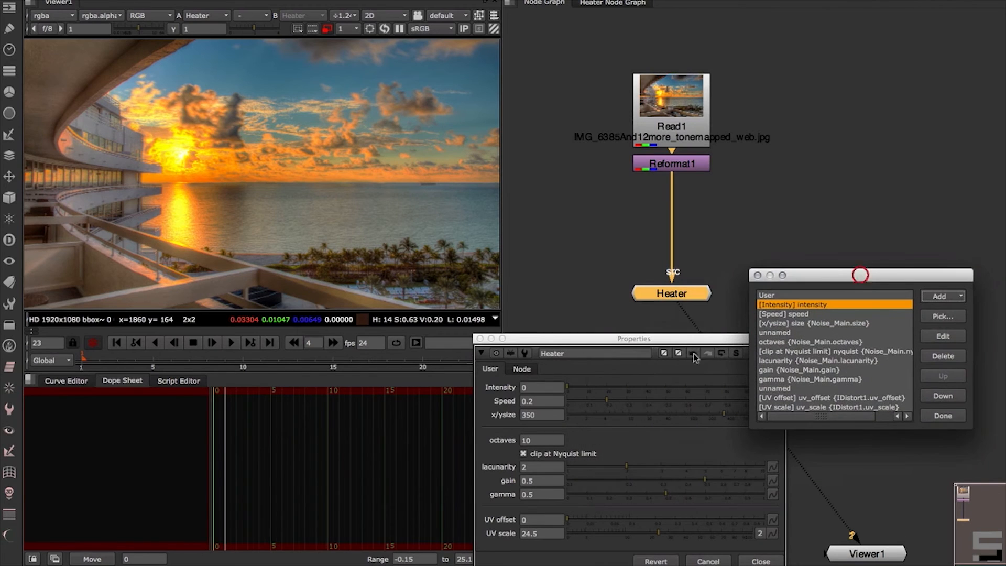
pyautogui.click(947, 421)
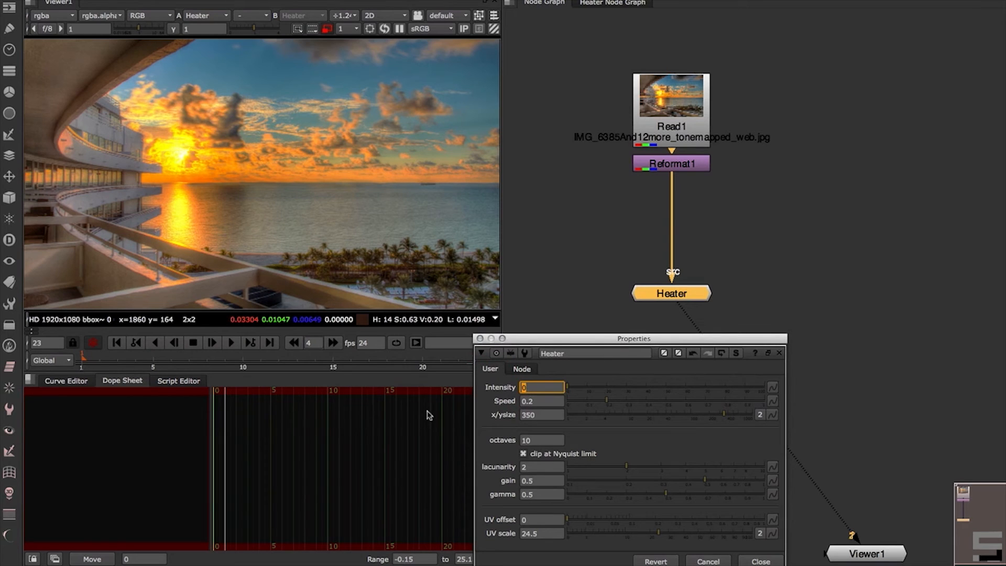
# Set the Heater group's Intensity knob to 20 and close its properties
pyautogui.write('20')
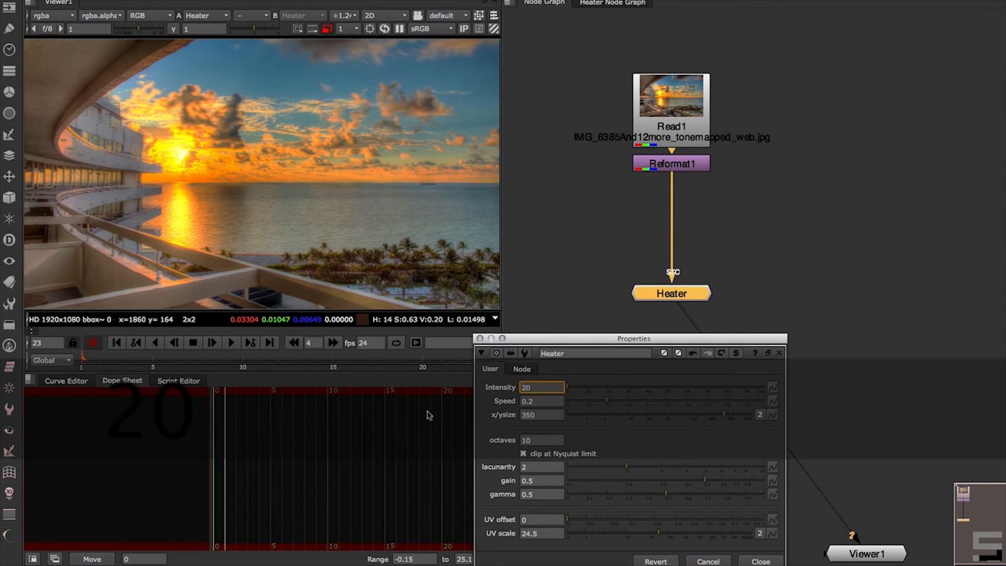
pyautogui.moveTo(596, 336); pyautogui.dragTo(521, 302)
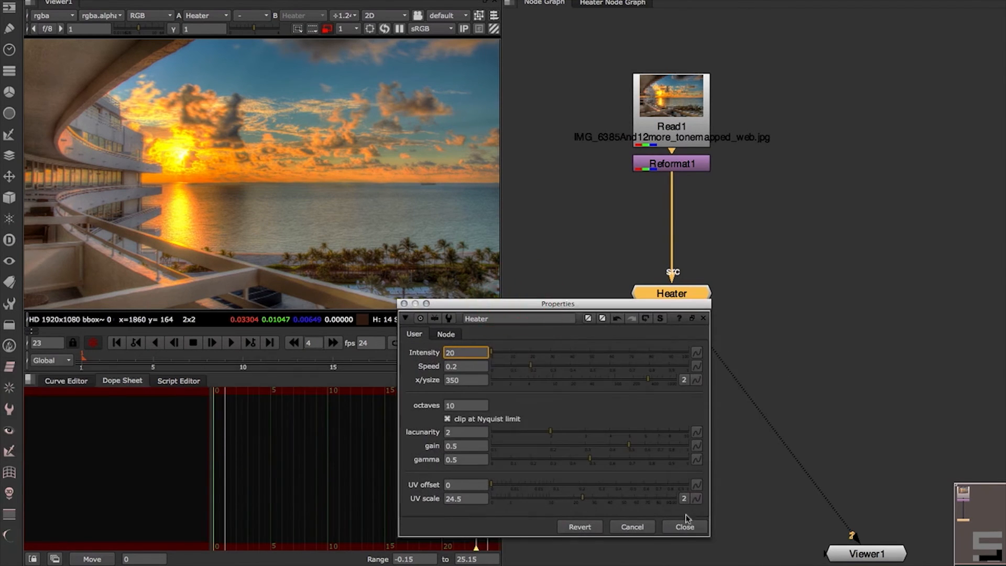
pyautogui.click(684, 528)
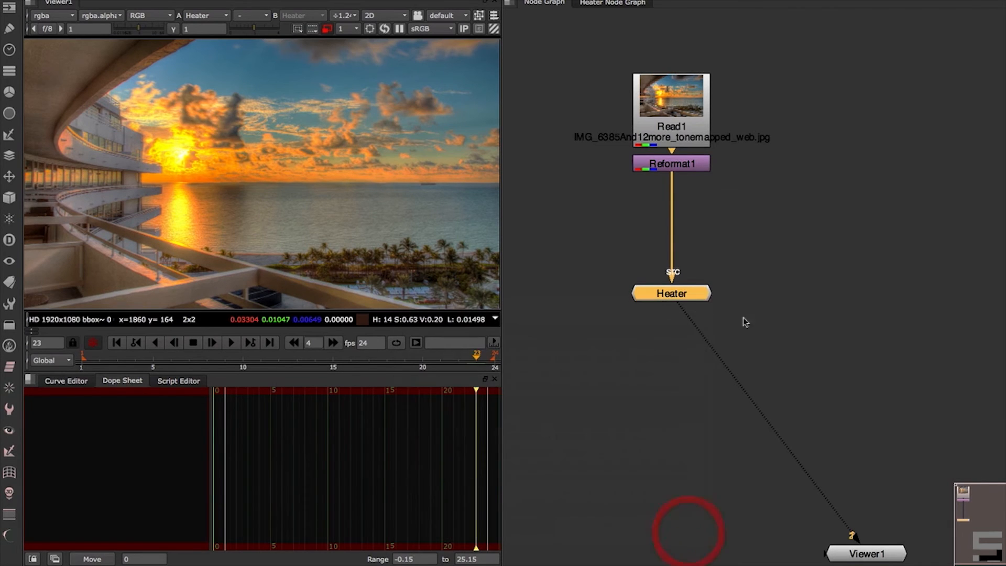
# Inside the Heater group, change the translate x expression of Noise_U to intensity * -1
pyautogui.click(593, 4)
pyautogui.click(549, 240)
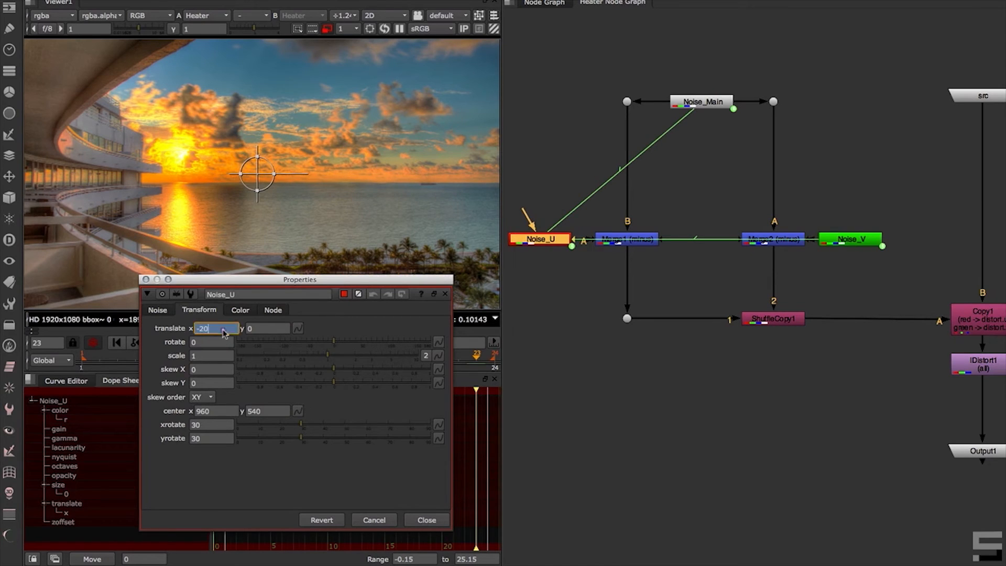
pyautogui.press('=')
pyautogui.press('End')
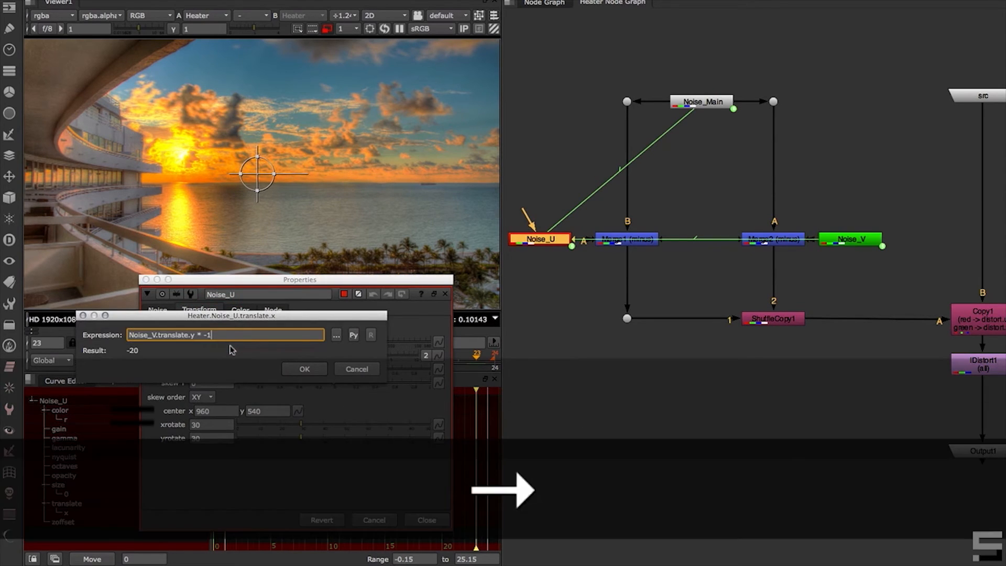
pyautogui.press('Left')
pyautogui.press('Left')
pyautogui.press('Left')
pyautogui.press('Left')
pyautogui.press('Left')
pyautogui.hotkey('shift', 'Left')
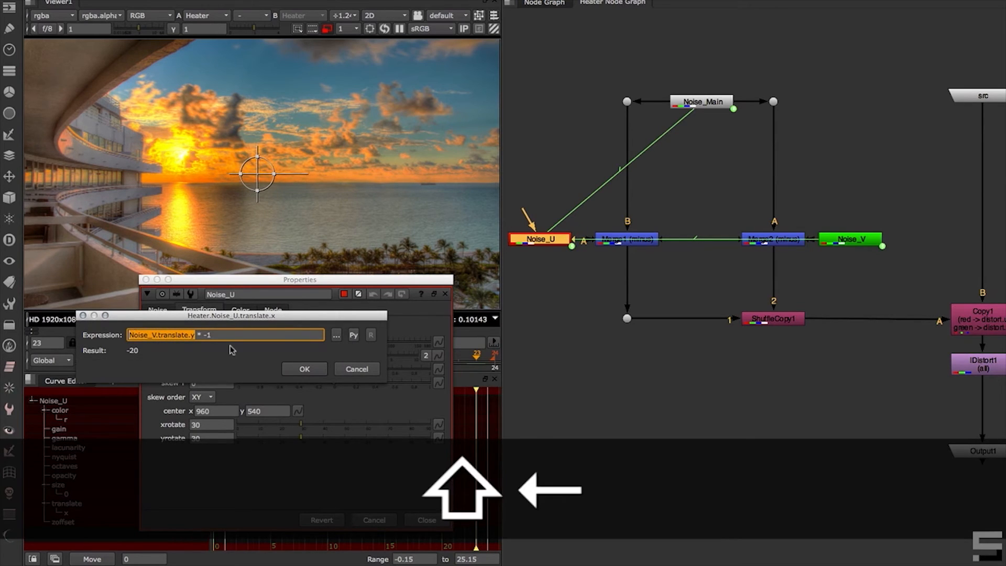
pyautogui.write('intensity')
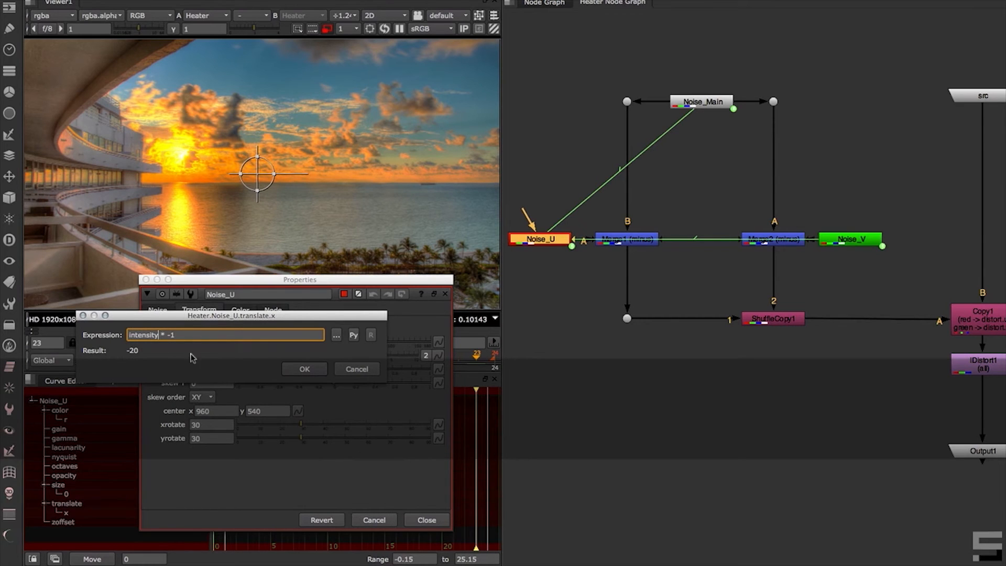
pyautogui.click(327, 370)
# Give Noise_V's translate y the expression intensity and close the properties of both noise nodes
pyautogui.doubleClick(859, 240)
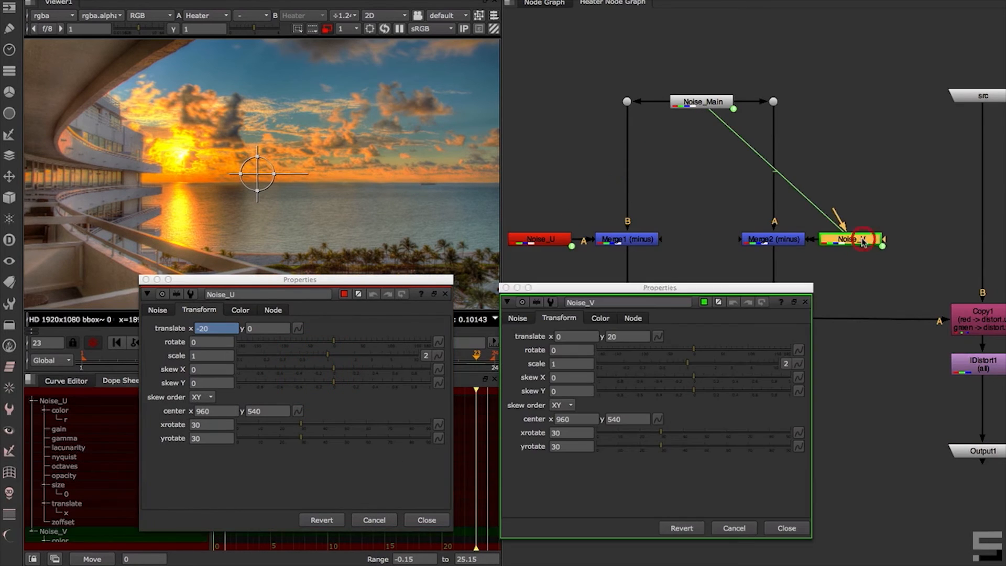
pyautogui.press('=')
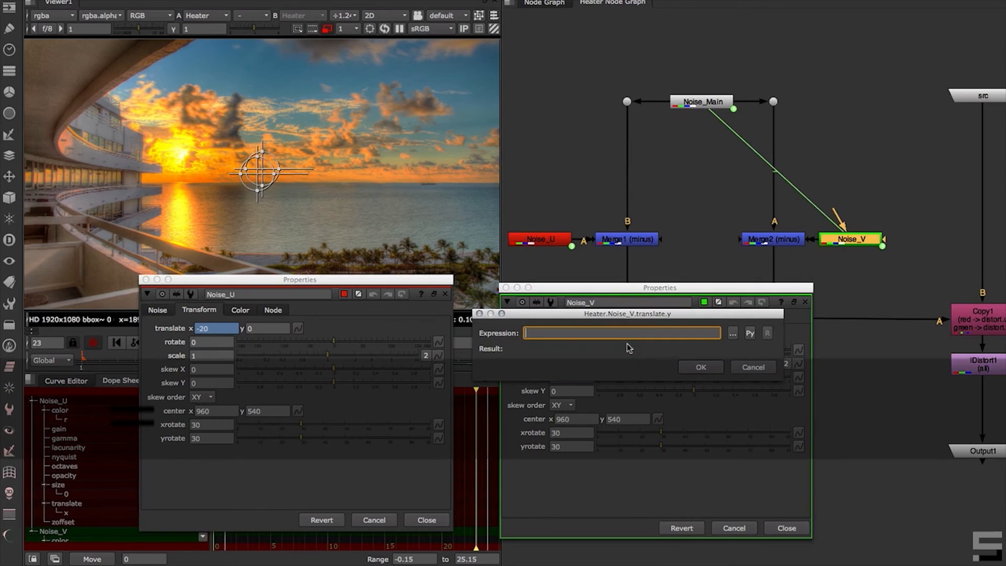
pyautogui.write('intenst')
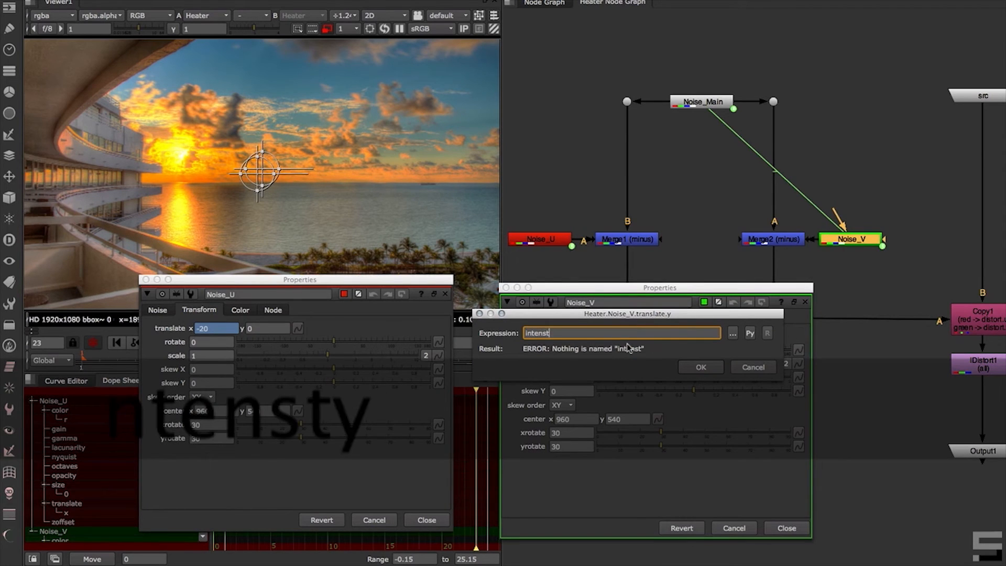
pyautogui.press('BackSpace')
pyautogui.write('ity')
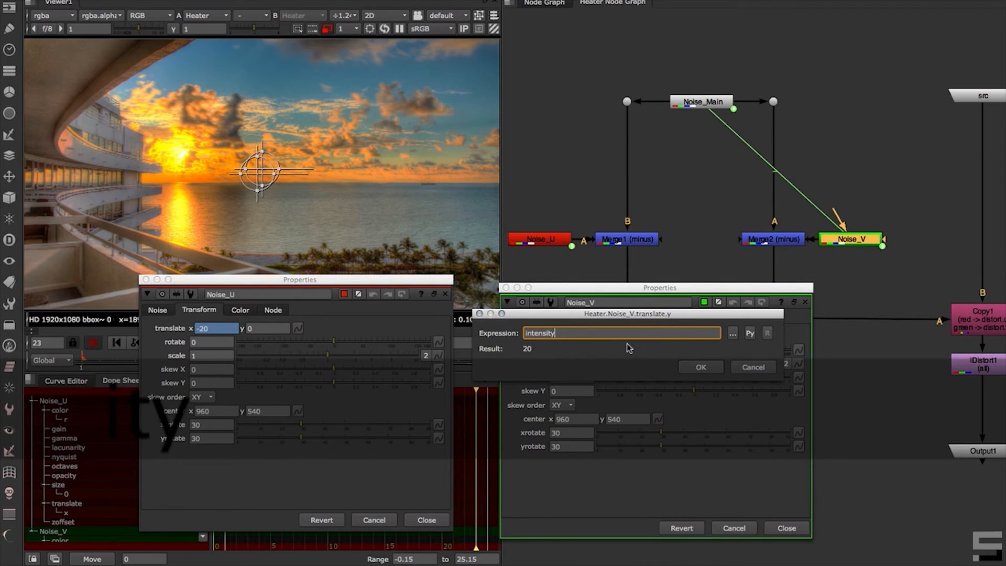
pyautogui.click(707, 367)
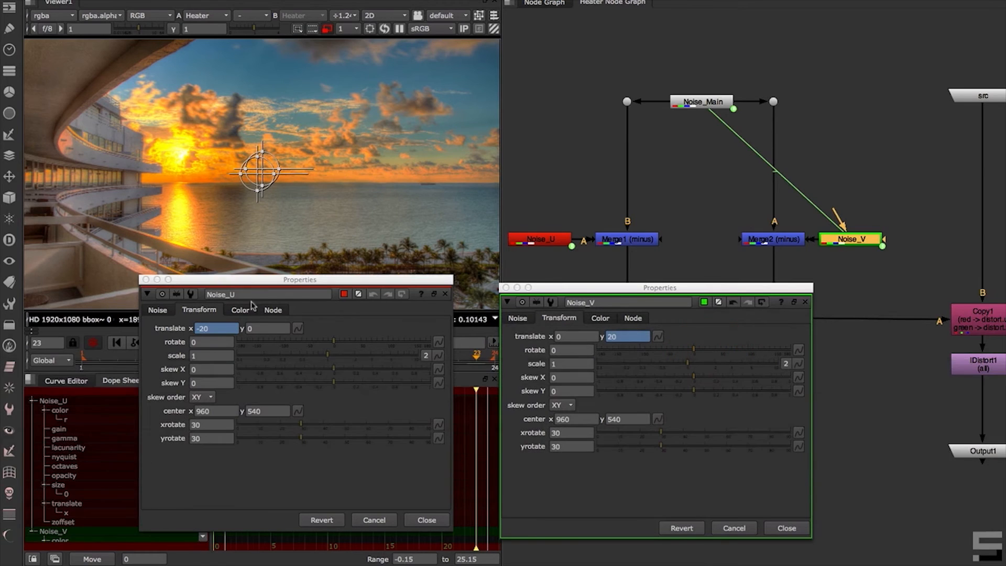
pyautogui.click(786, 528)
pyautogui.click(426, 520)
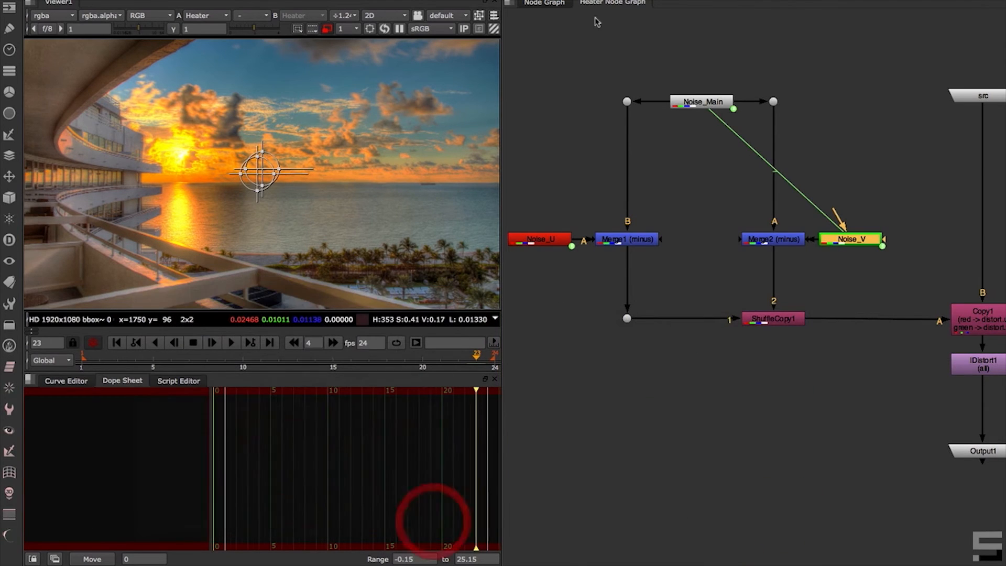
# Test the linked slider by raising the Heater group's Intensity to about 74.5 and on to 83
pyautogui.click(545, 3)
pyautogui.click(670, 293)
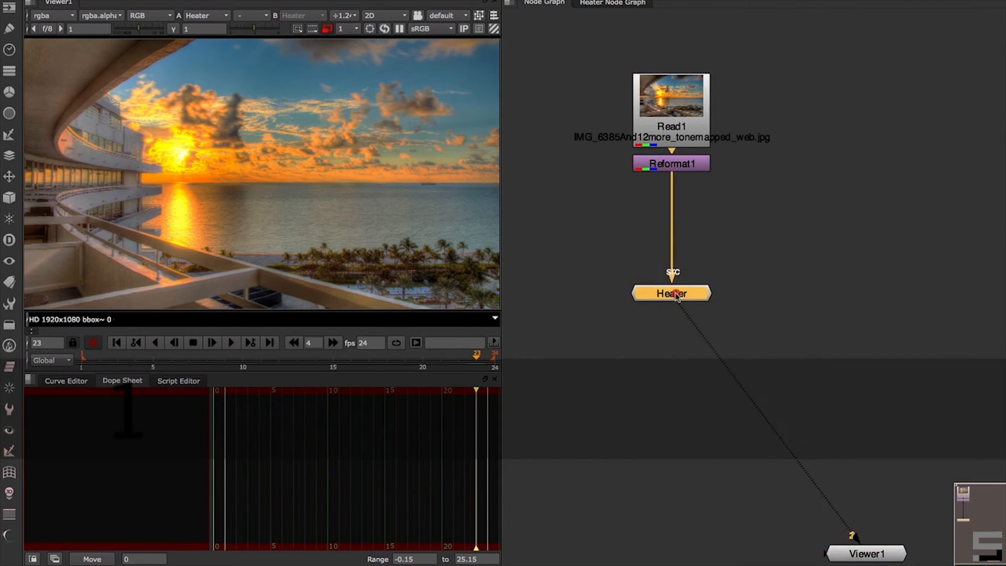
pyautogui.doubleClick(670, 293)
pyautogui.moveTo(539, 353); pyautogui.dragTo(638, 354)
pyautogui.keyDown('alt'); pyautogui.moveTo(230, 182); pyautogui.dragTo(268, 164, button='middle'); pyautogui.keyUp('alt')
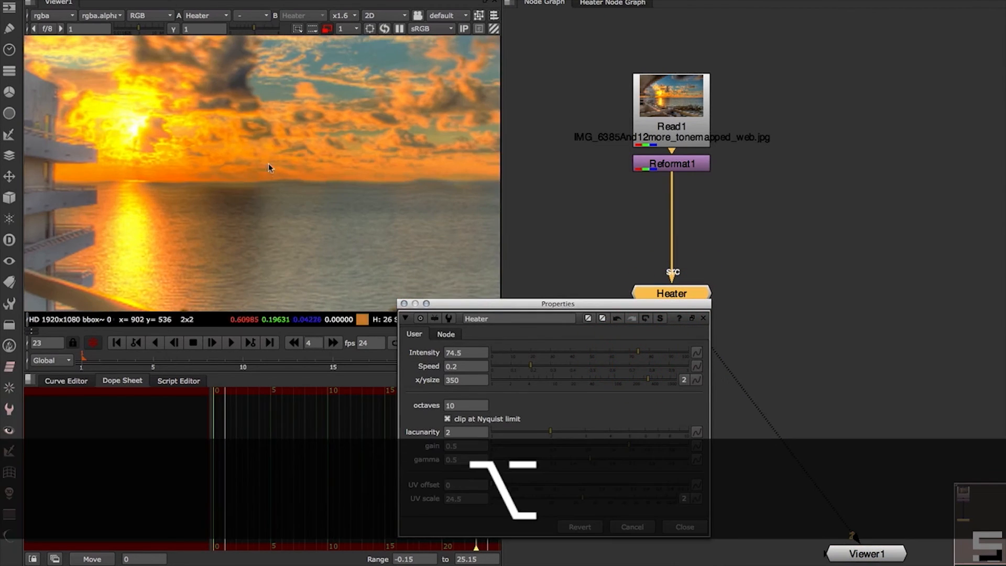
pyautogui.moveTo(646, 352)
pyautogui.mouseDown()
pyautogui.moveTo(674, 353)
pyautogui.moveTo(536, 356)
pyautogui.moveTo(655, 354)
pyautogui.mouseUp()
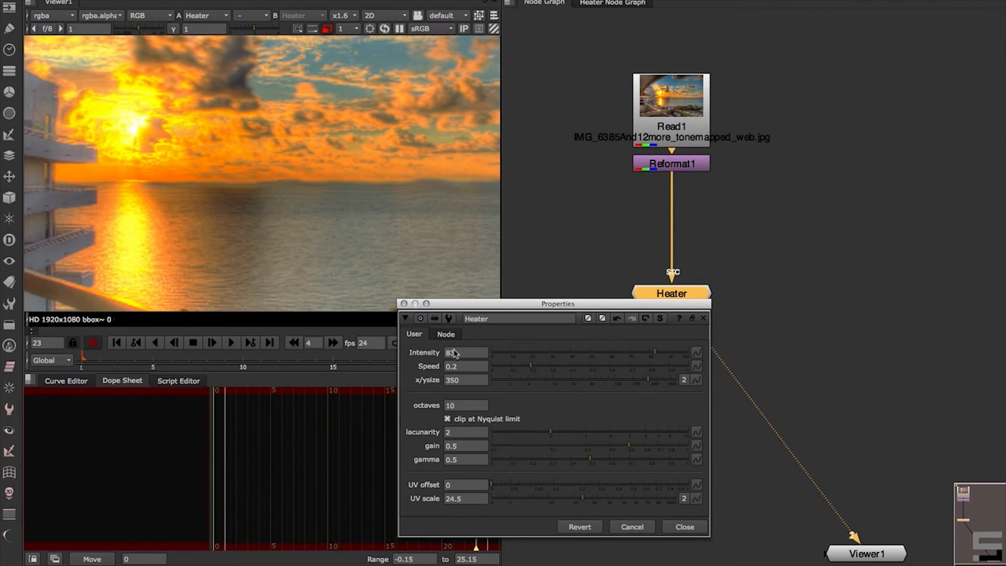
# Lower Heater's x/ysize to 31, play the animation forward and backward, and raise Speed to about 0.705
pyautogui.moveTo(645, 383); pyautogui.dragTo(583, 383)
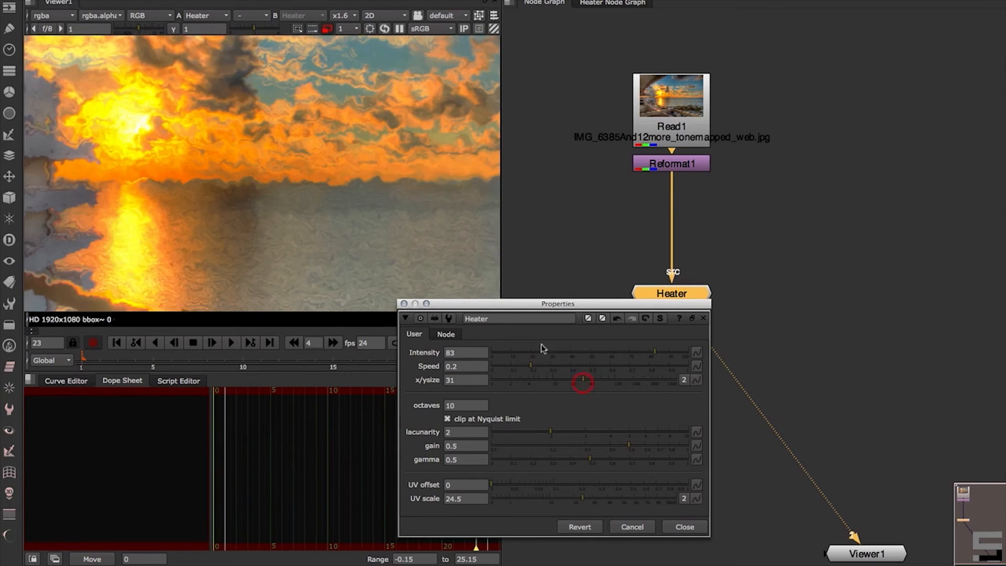
pyautogui.click(232, 344)
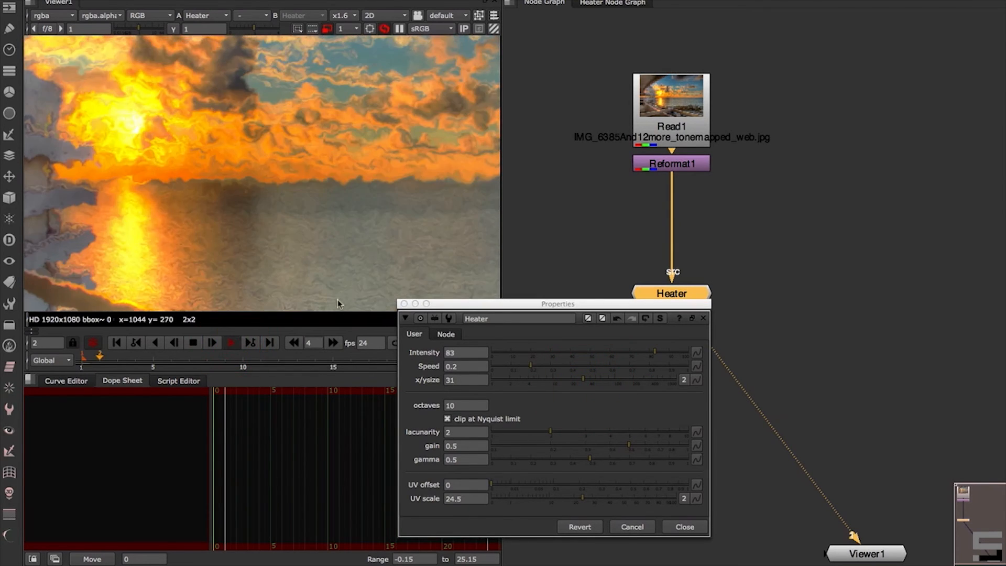
pyautogui.keyDown('alt'); pyautogui.moveTo(359, 226); pyautogui.dragTo(331, 232, button='middle'); pyautogui.keyUp('alt')
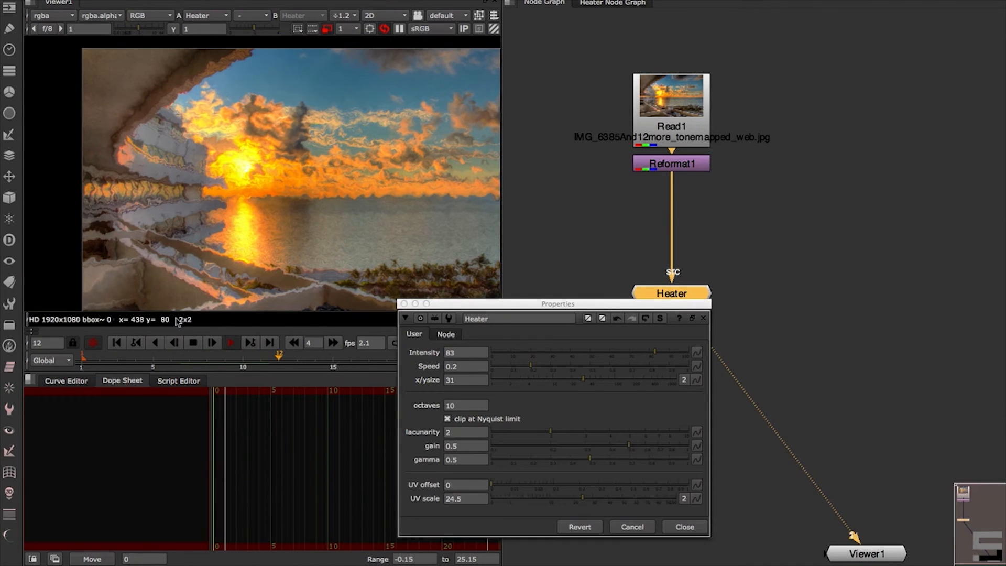
pyautogui.click(156, 347)
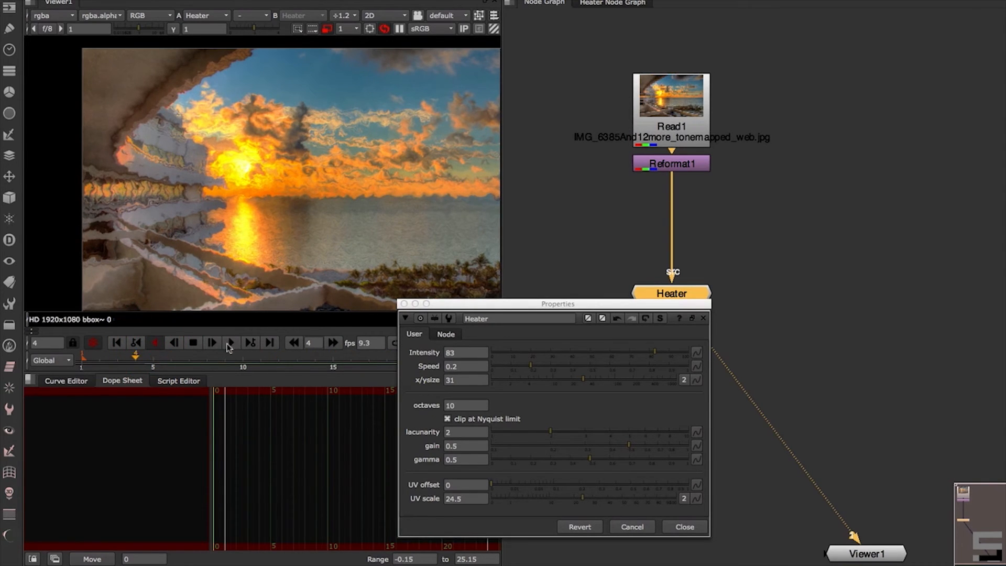
pyautogui.moveTo(530, 365); pyautogui.dragTo(582, 363)
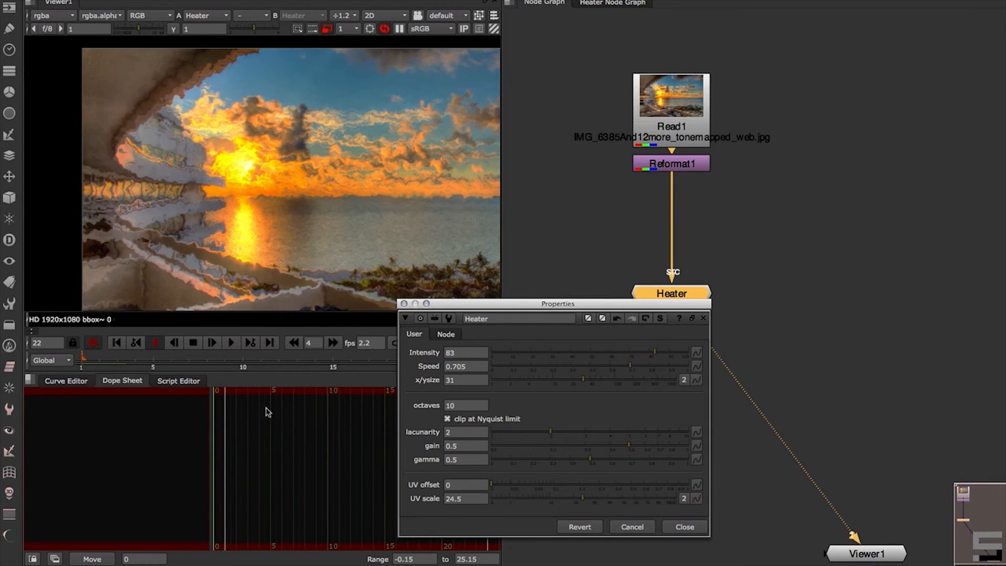
# Play the heat distortion animation forward and backward, then stop the playback
pyautogui.click(233, 343)
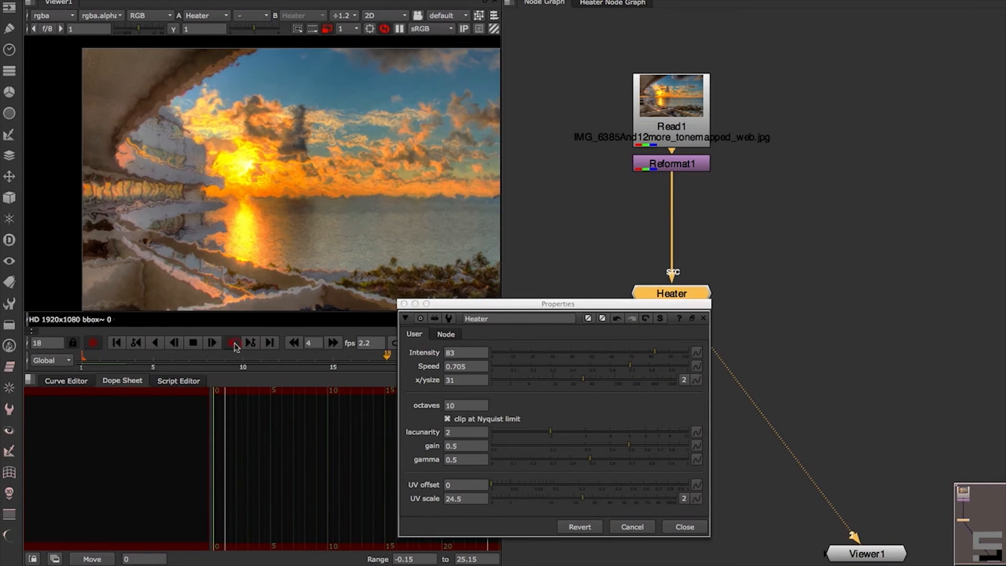
pyautogui.click(156, 343)
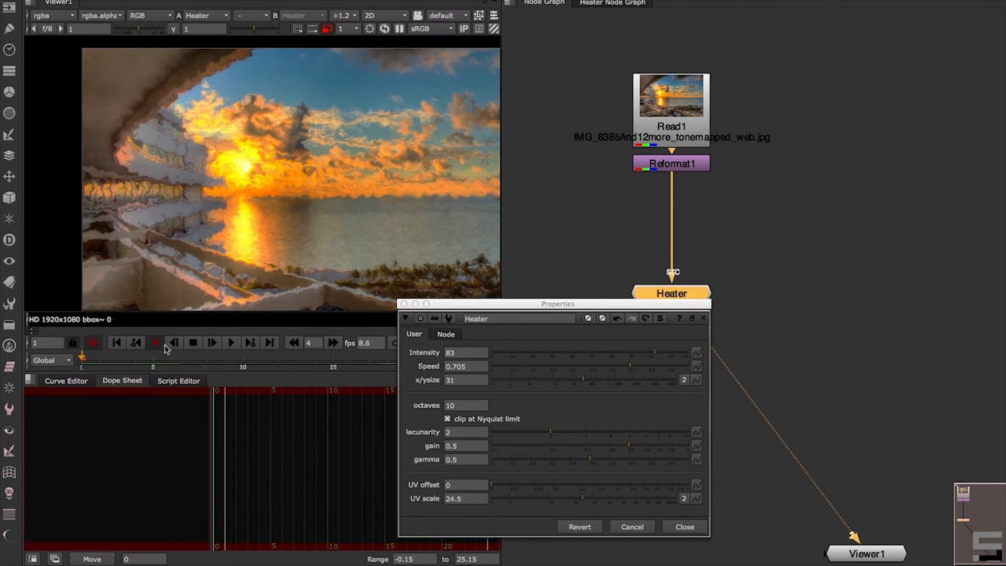
pyautogui.click(193, 344)
# Lower Heater's Intensity to 39.5, lacunarity to 1.52 and gain to 0.495, and close its properties
pyautogui.moveTo(652, 351); pyautogui.dragTo(570, 359)
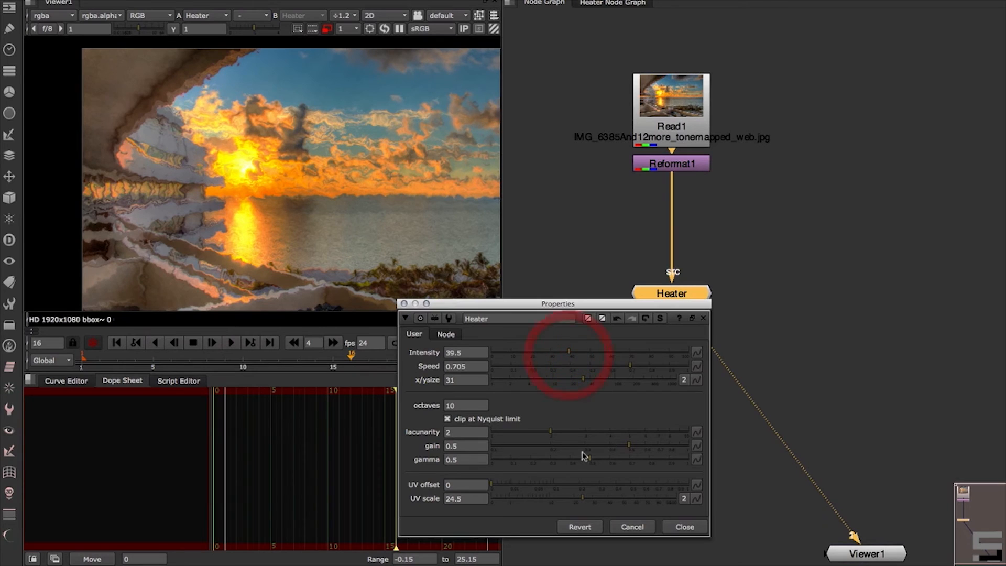
pyautogui.moveTo(550, 431); pyautogui.dragTo(522, 440)
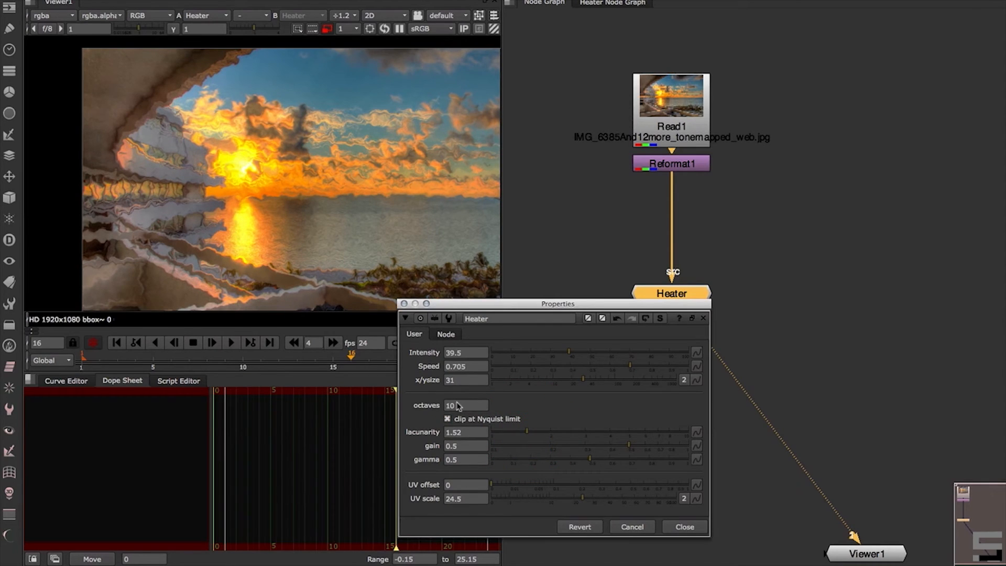
pyautogui.click(628, 445)
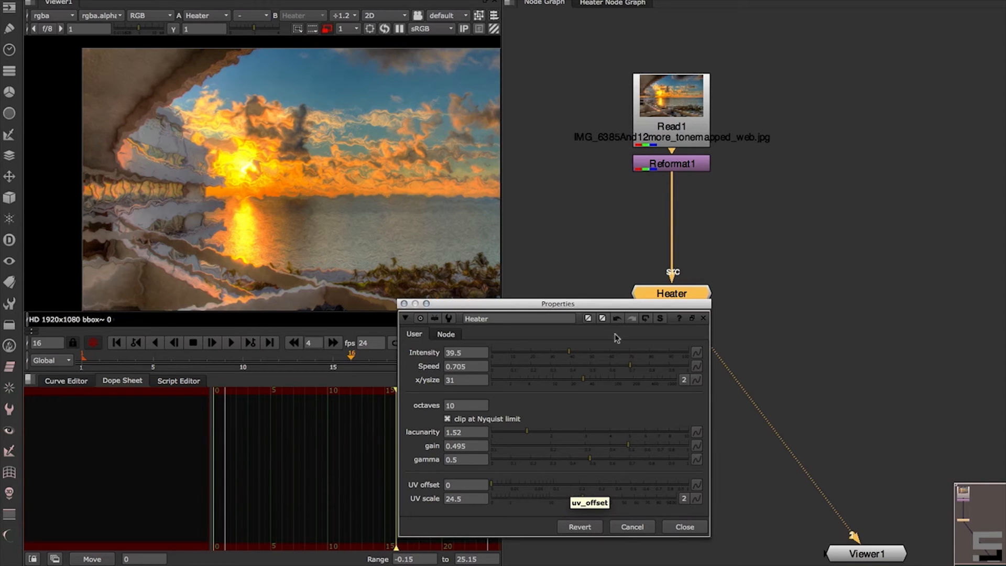
pyautogui.click(688, 526)
# Inside the Heater group, show the ShuffleCopy1 noise output in the viewer
pyautogui.click(610, 4)
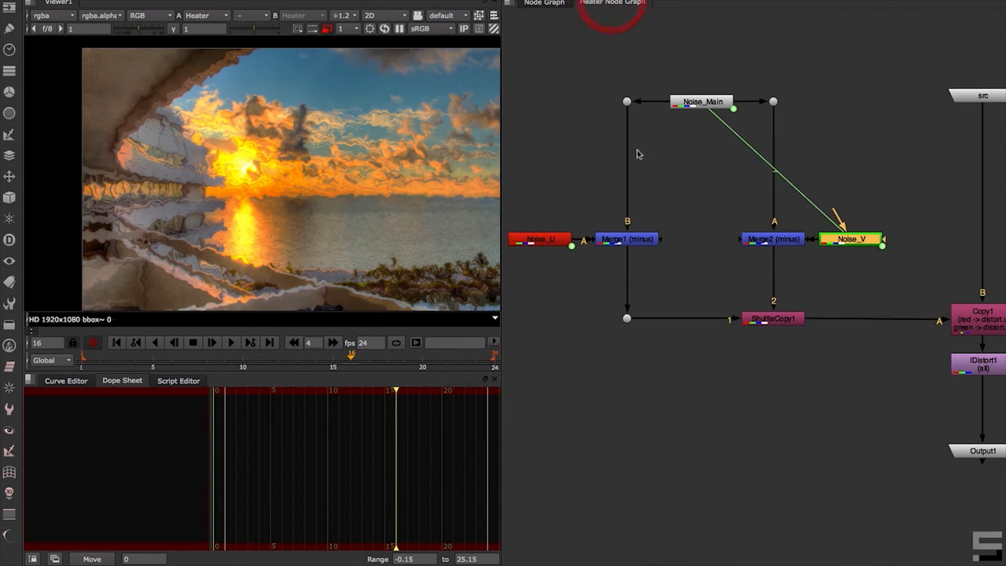
pyautogui.click(580, 265)
pyautogui.click(556, 240)
pyautogui.click(770, 321)
pyautogui.press('1')
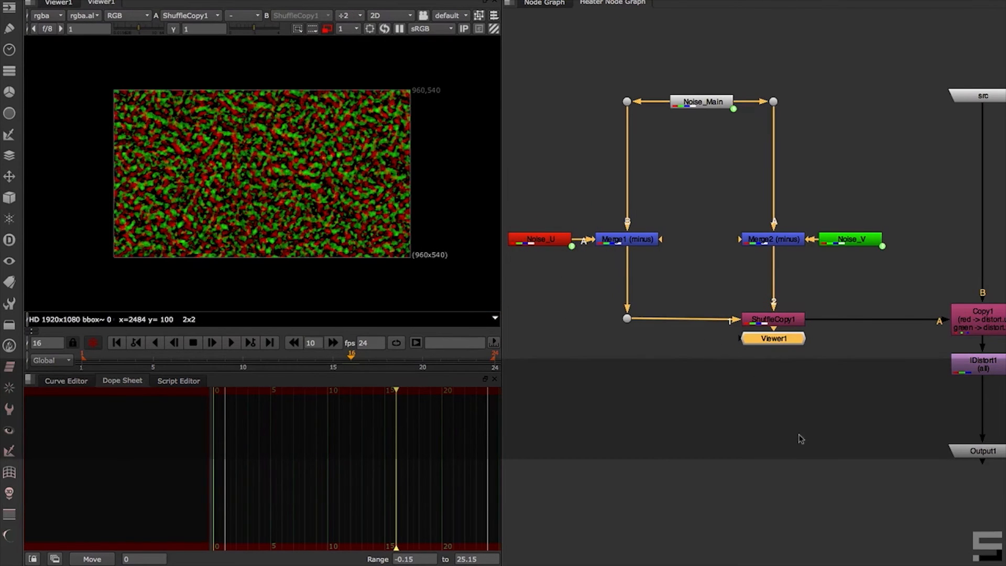
# Insert a Switch node between IDistort1 and Output1, and connect its input 1 to ShuffleCopy1 through a dot
pyautogui.keyDown('alt'); pyautogui.moveTo(804, 437); pyautogui.dragTo(714, 415); pyautogui.keyUp('alt')
pyautogui.scroll(-2, 729, 408)
pyautogui.click(729, 406)
pyautogui.press('Tab')
pyautogui.write('switch')
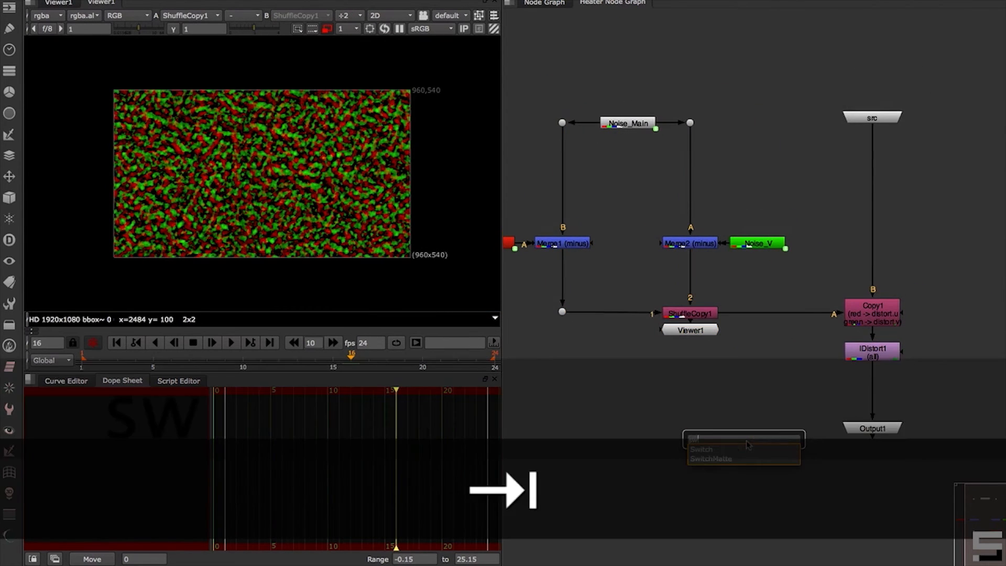
pyautogui.press('Return')
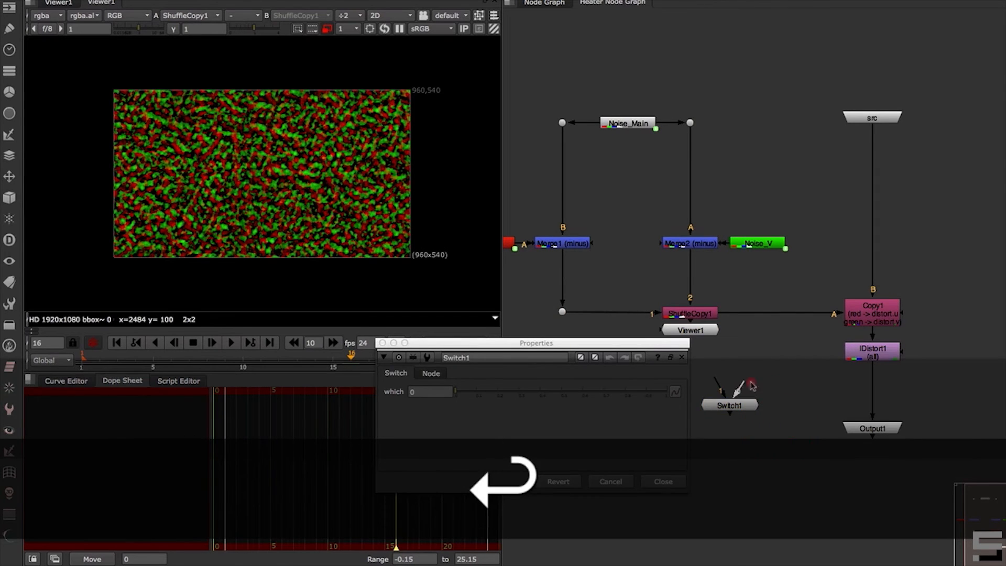
pyautogui.moveTo(751, 384); pyautogui.dragTo(685, 352)
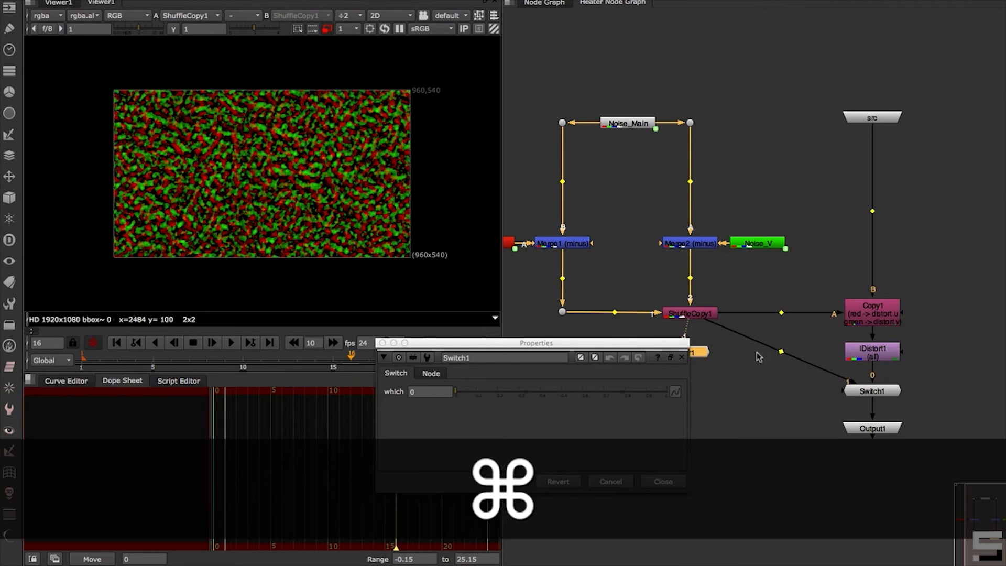
pyautogui.keyDown('super'); pyautogui.moveTo(781, 352); pyautogui.dragTo(693, 389); pyautogui.keyUp('super')
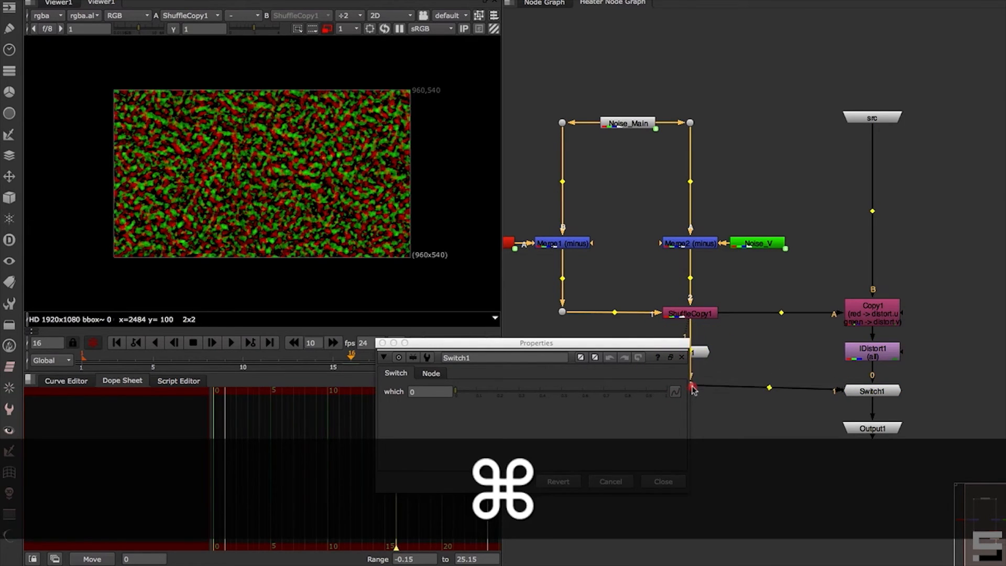
# Add a check box user knob named shownoise with the label Show Noise? to the Heater group and close the open properties
pyautogui.click(559, 8)
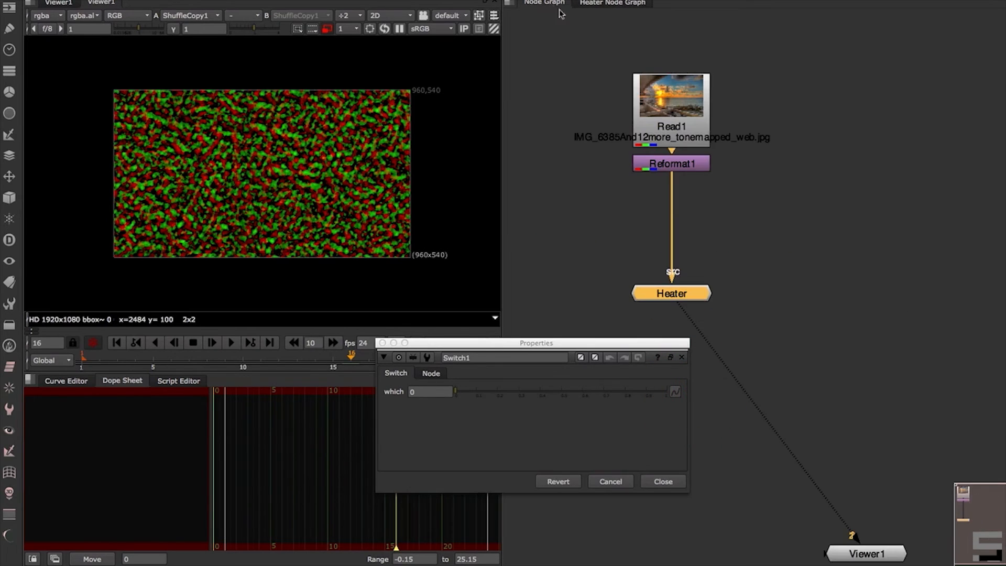
pyautogui.click(672, 164)
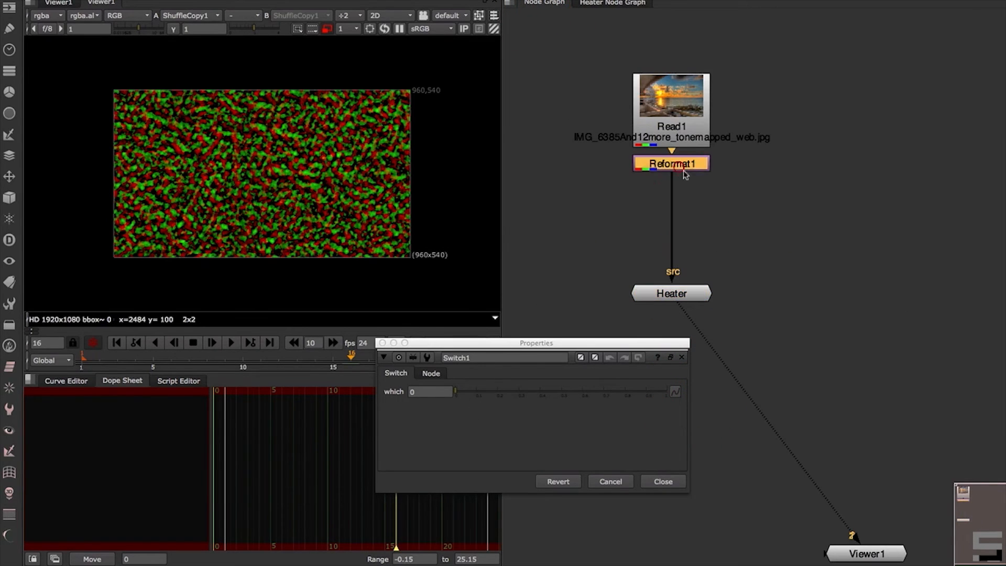
pyautogui.doubleClick(674, 293)
pyautogui.rightClick(545, 345)
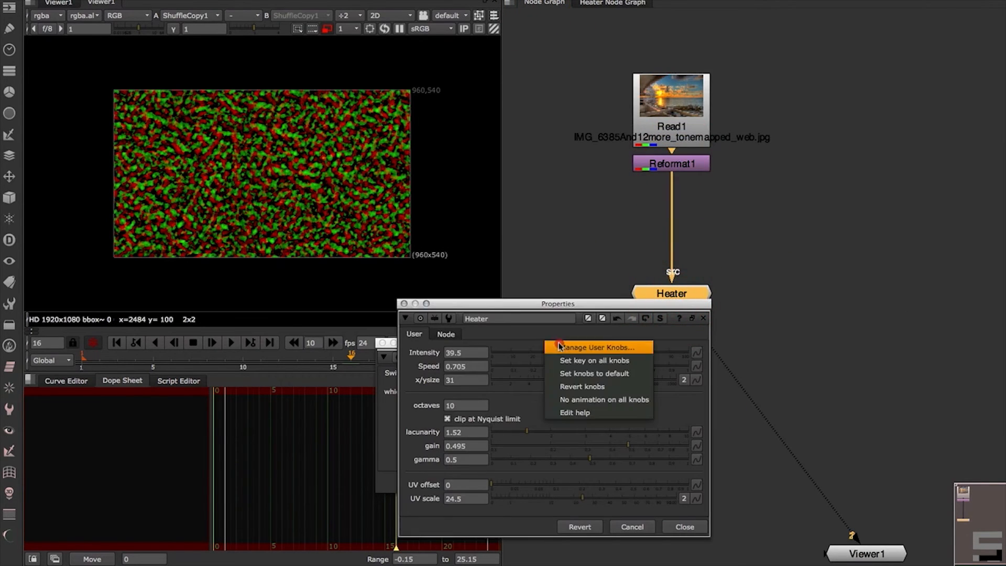
pyautogui.click(549, 344)
pyautogui.click(658, 296)
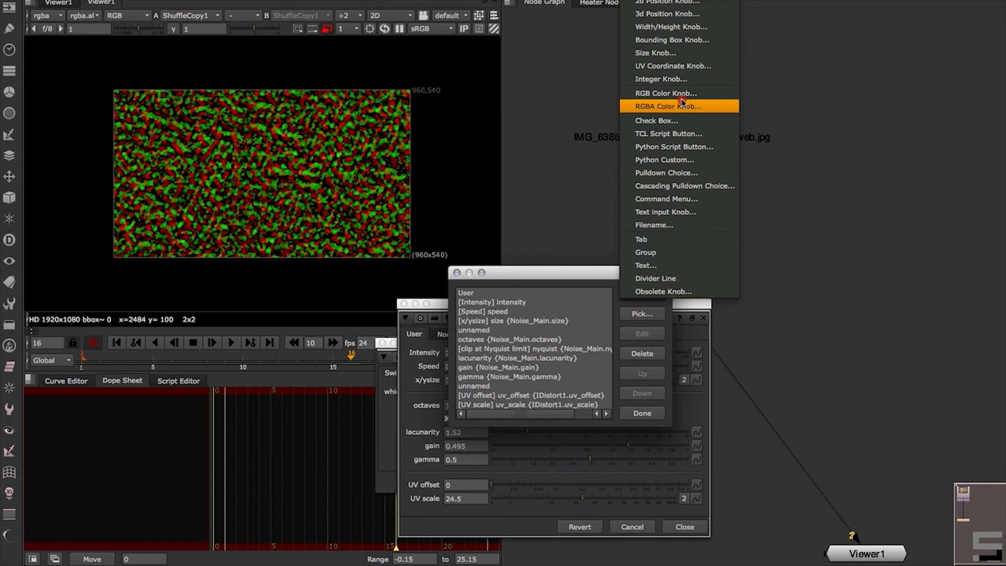
pyautogui.click(665, 120)
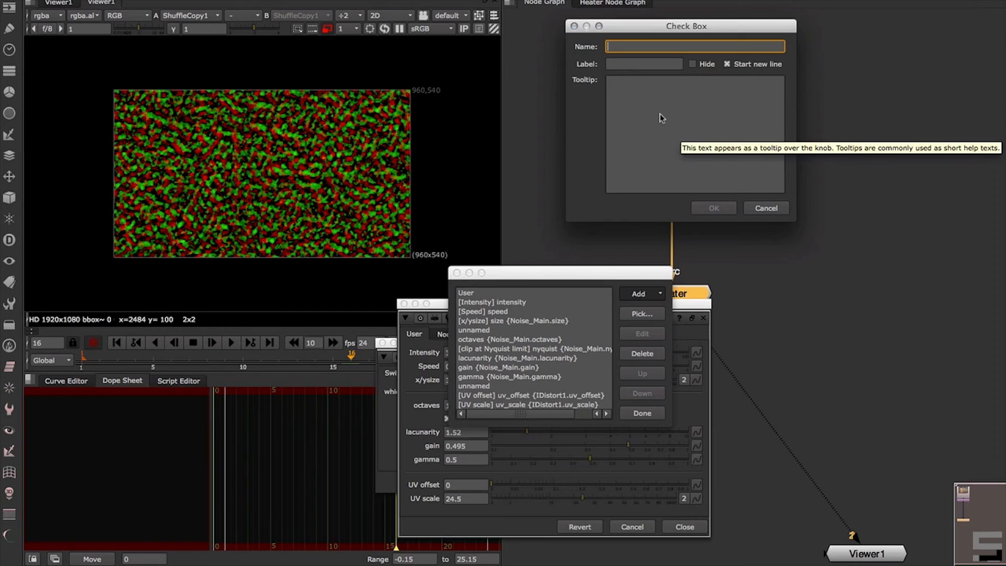
pyautogui.write('shownoise')
pyautogui.press('Tab')
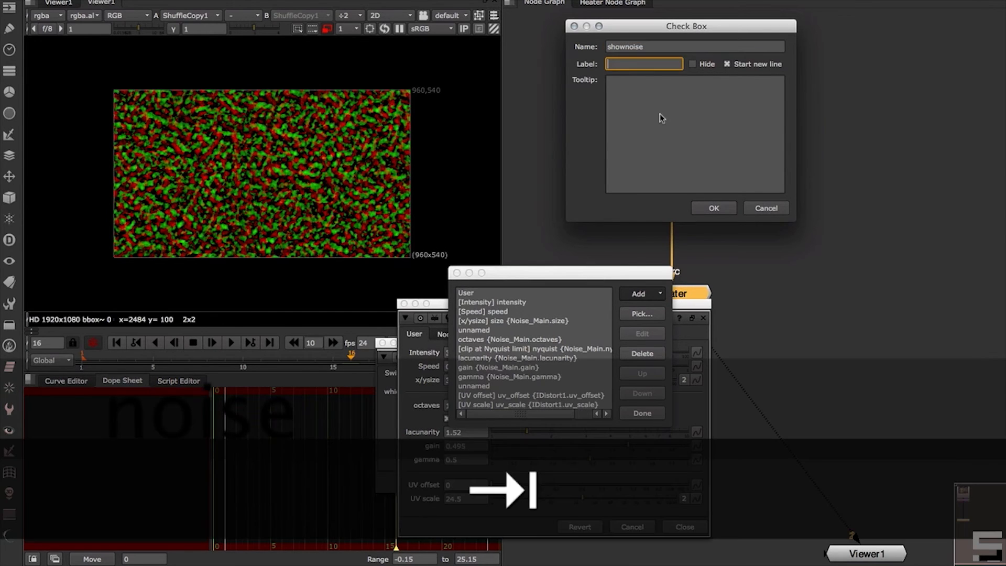
pyautogui.write('Show Noise?')
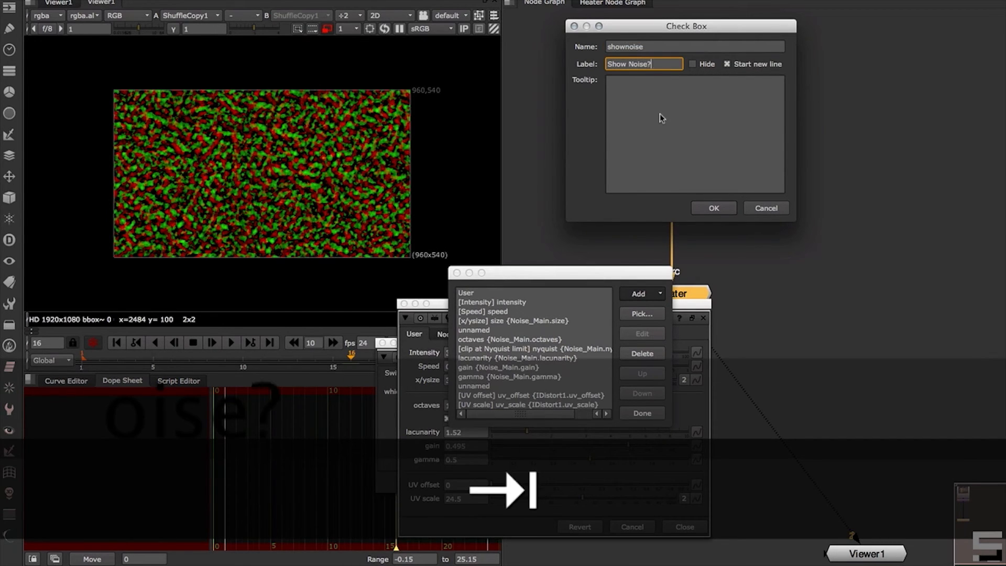
pyautogui.click(708, 211)
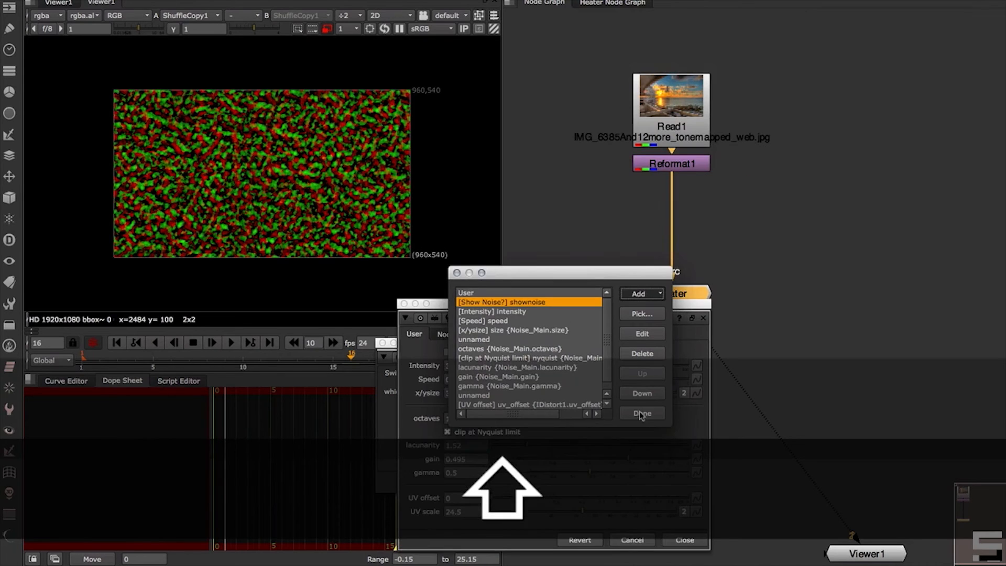
pyautogui.click(641, 414)
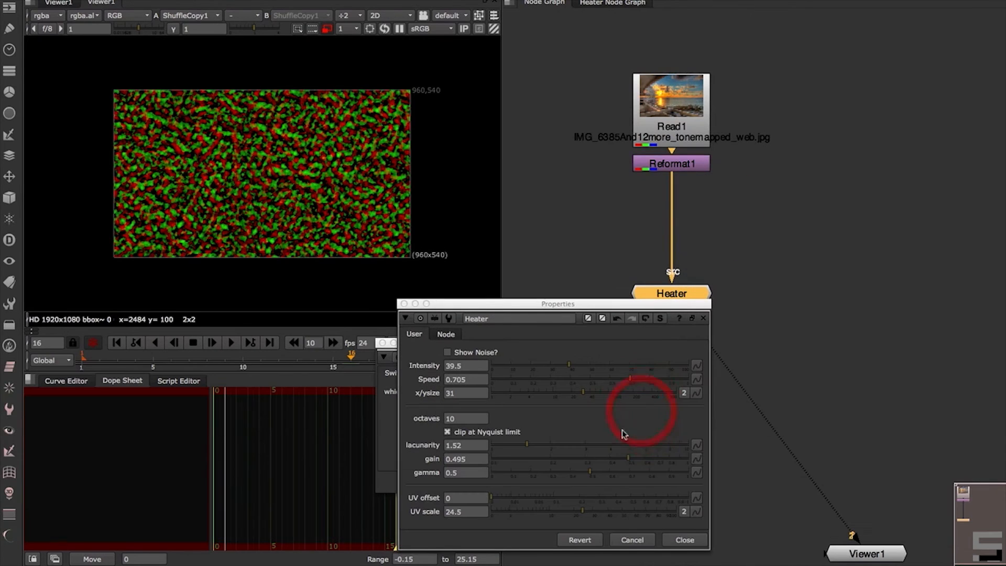
pyautogui.click(684, 540)
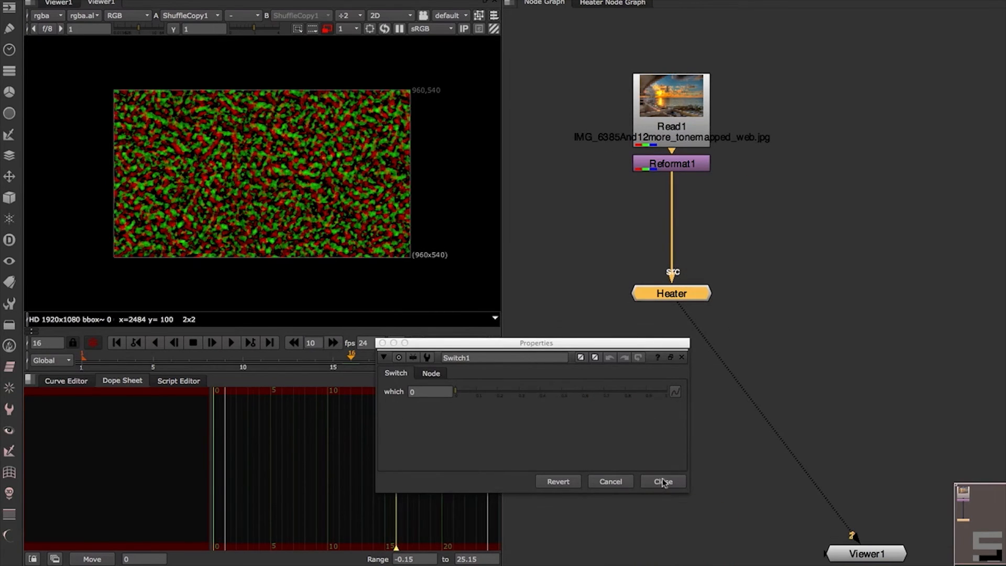
pyautogui.click(663, 481)
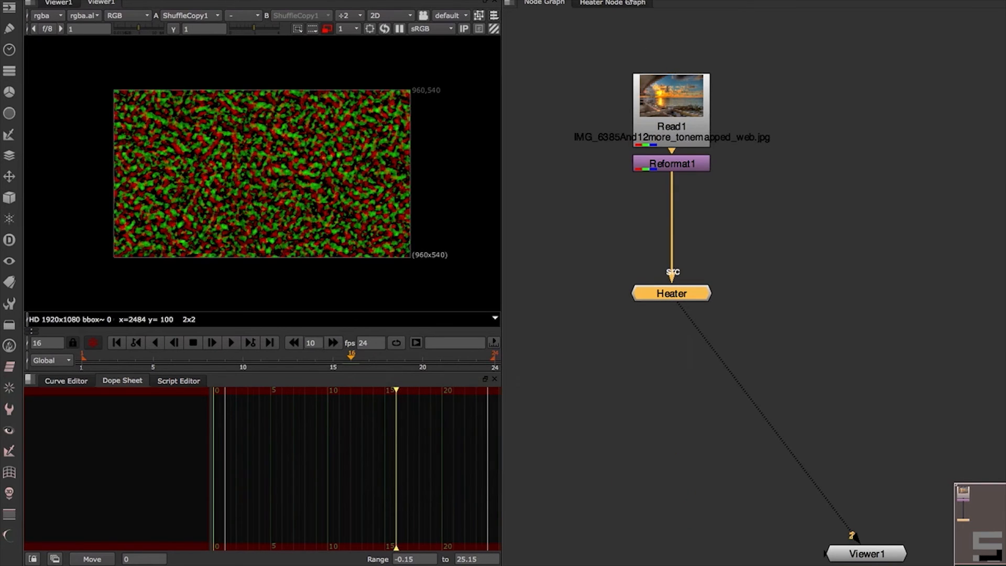
# Inside the Heater group, give Switch1's which value the expression shownoise and close its properties
pyautogui.click(628, 3)
pyautogui.doubleClick(883, 393)
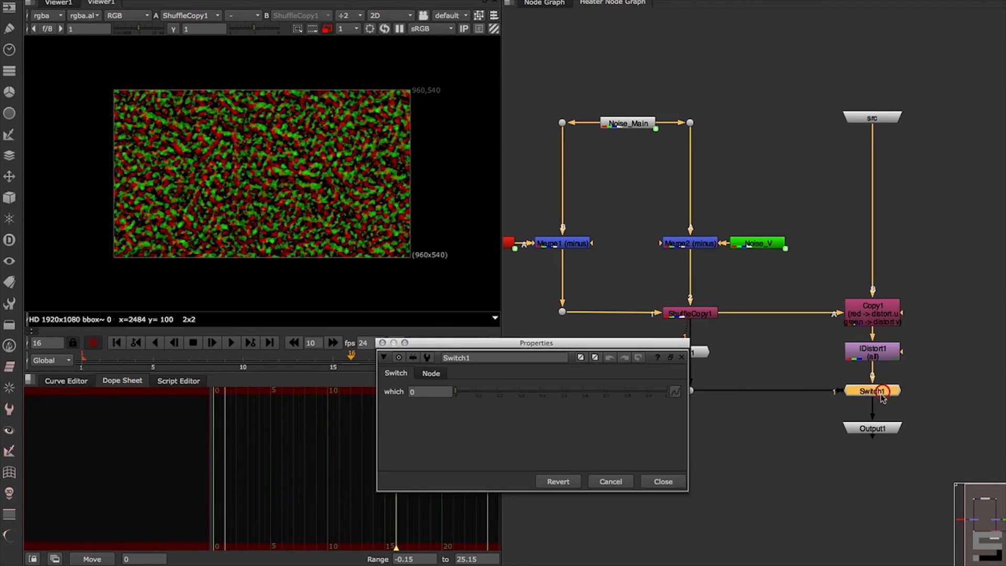
pyautogui.click(438, 392)
pyautogui.press('=')
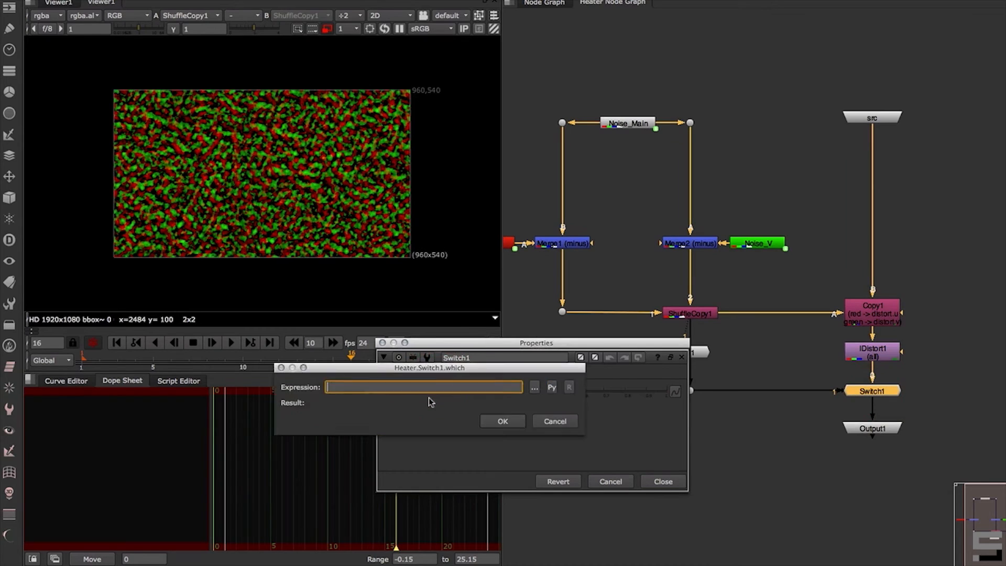
pyautogui.write('shownoise')
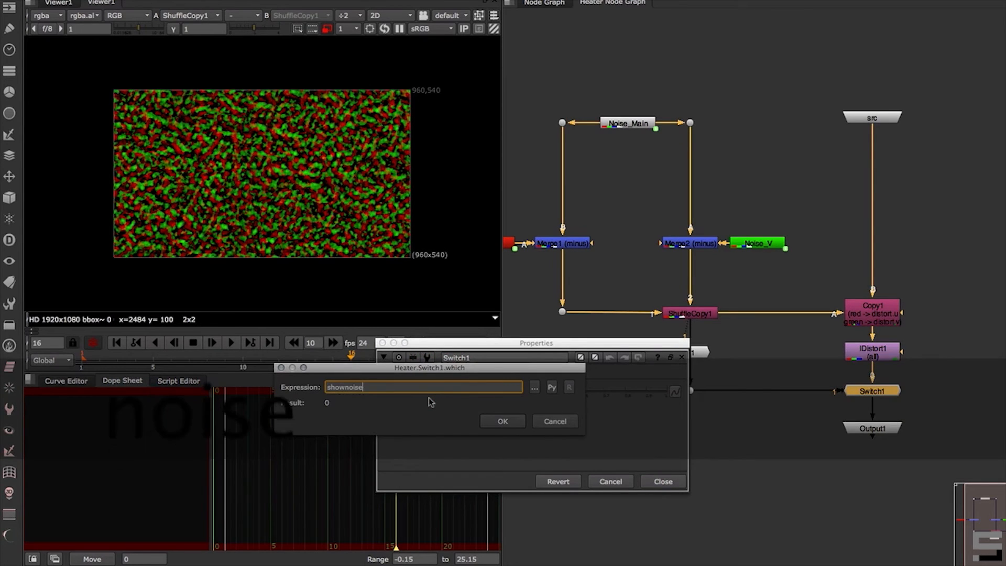
pyautogui.click(502, 421)
pyautogui.click(663, 481)
# Back in the main node graph, view Heater's output, open its properties and enable Show Noise?
pyautogui.click(544, 5)
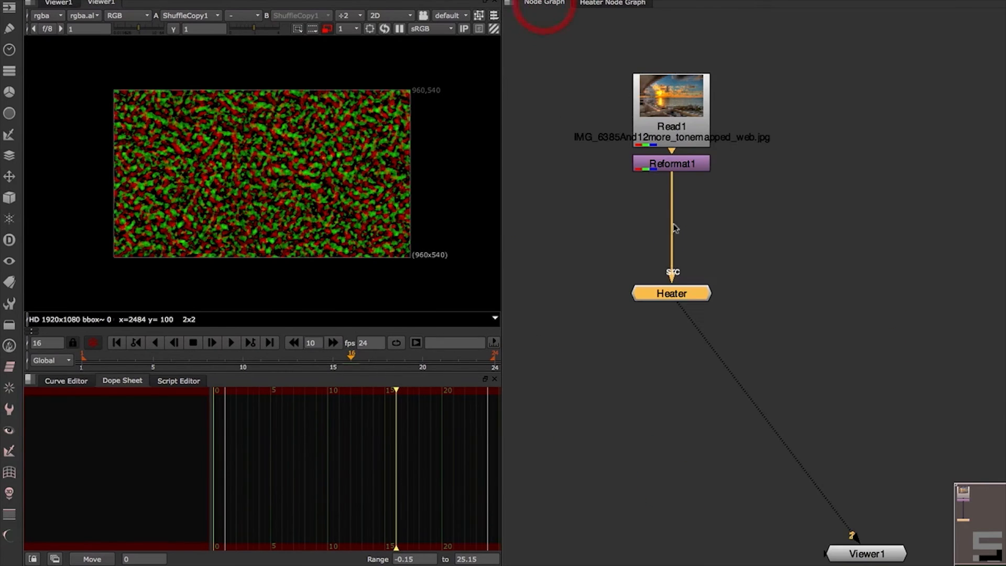
pyautogui.click(666, 295)
pyautogui.doubleClick(668, 294)
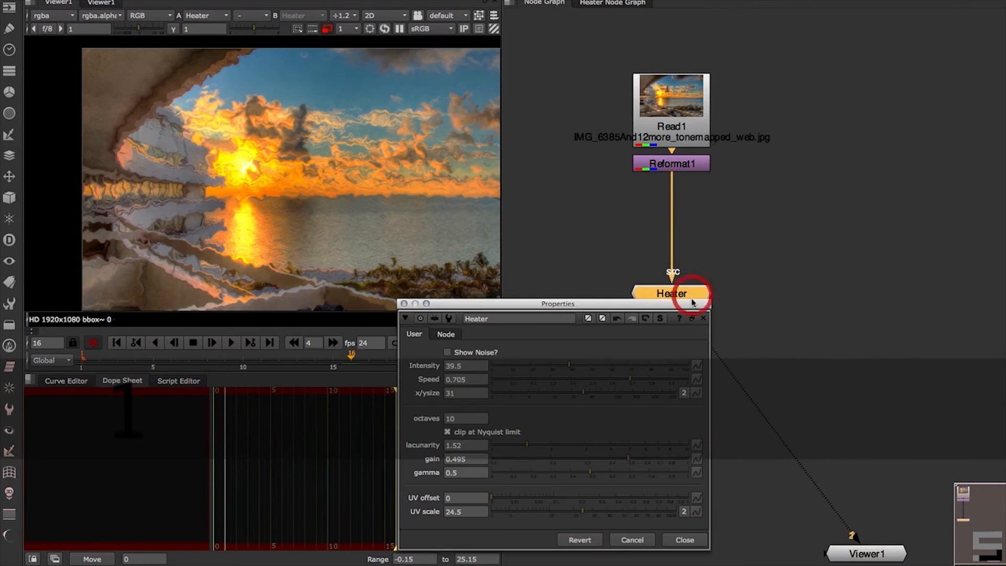
pyautogui.click(447, 352)
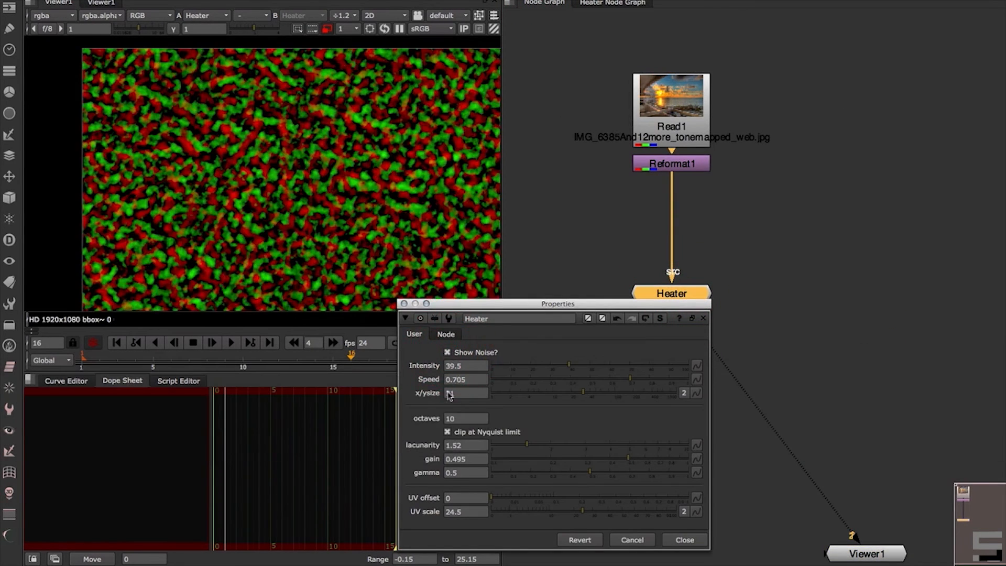
pyautogui.keyDown('alt'); pyautogui.moveTo(304, 186); pyautogui.dragTo(295, 187, button='middle'); pyautogui.keyUp('alt')
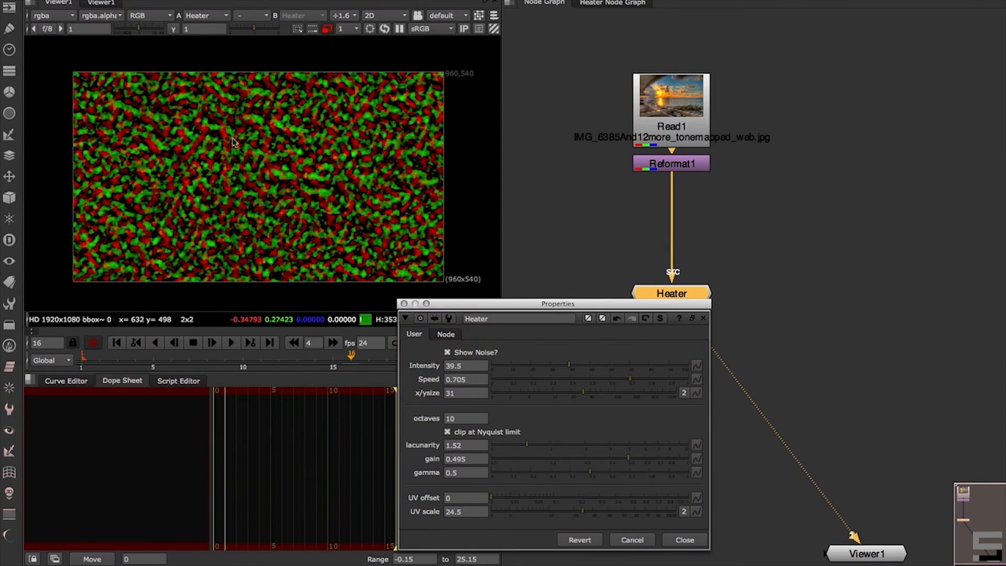
# Set Heater's lacunarity to 1.76, x/ysize to 250, UV scale to 27.5, gamma to 0.565 and gain to 0.56
pyautogui.moveTo(530, 446)
pyautogui.mouseDown()
pyautogui.moveTo(554, 447)
pyautogui.moveTo(539, 447)
pyautogui.mouseUp()
pyautogui.moveTo(613, 392); pyautogui.dragTo(638, 393)
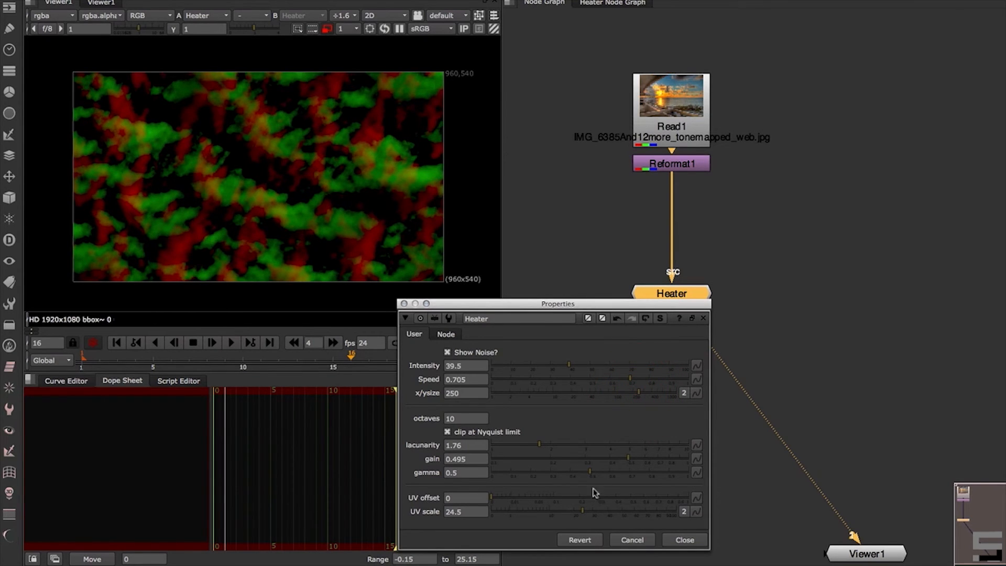
pyautogui.moveTo(580, 510); pyautogui.dragTo(526, 515)
pyautogui.moveTo(591, 476)
pyautogui.mouseDown()
pyautogui.moveTo(575, 476)
pyautogui.moveTo(615, 478)
pyautogui.moveTo(603, 479)
pyautogui.mouseUp()
pyautogui.click(636, 461)
pyautogui.moveTo(636, 461); pyautogui.dragTo(602, 472)
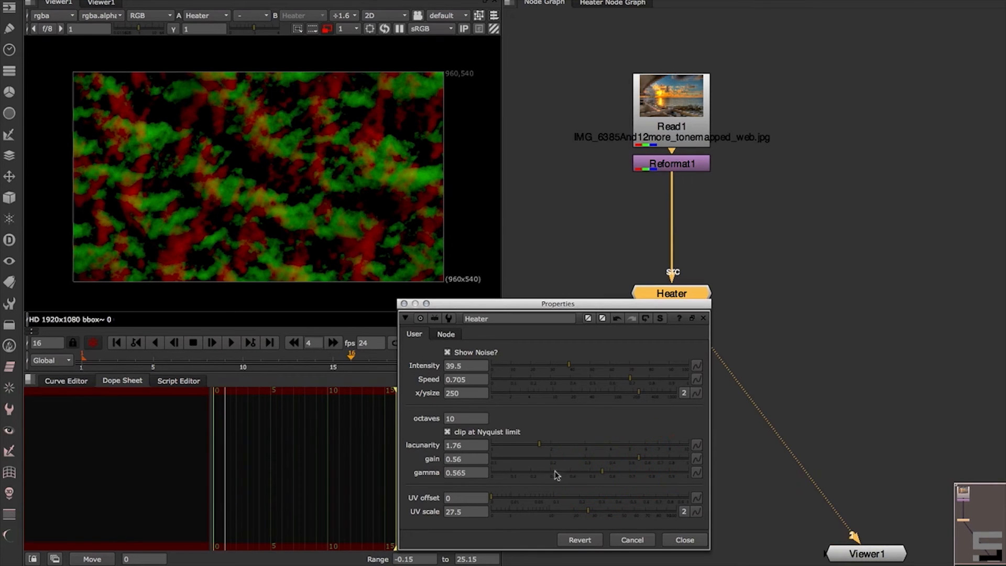
pyautogui.moveTo(543, 447); pyautogui.dragTo(540, 448)
# Try 8 and 1 octaves for the Heater noise, and settle on 3
pyautogui.click(438, 419)
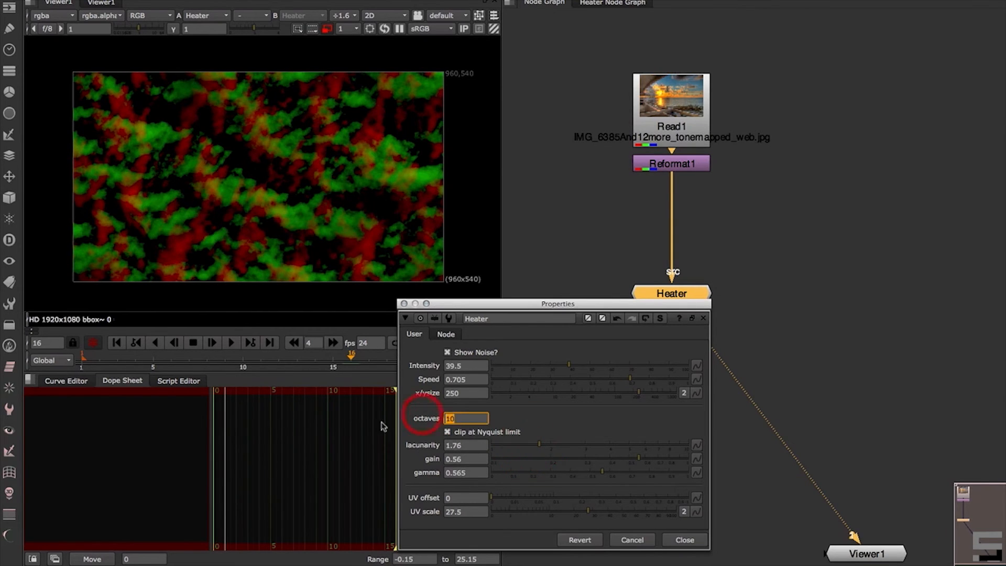
pyautogui.write('8')
pyautogui.press('Tab')
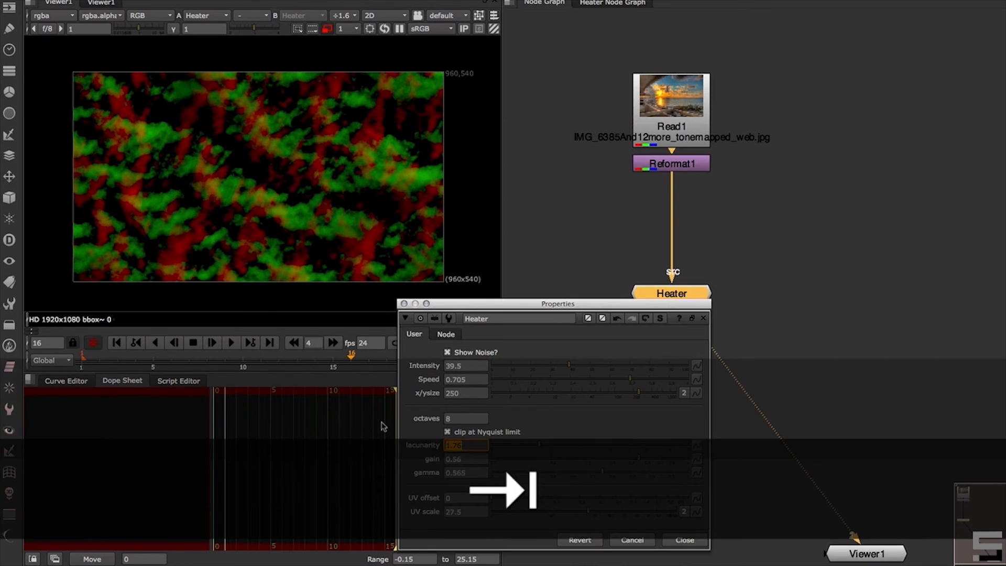
pyautogui.click(462, 418)
pyautogui.write('1')
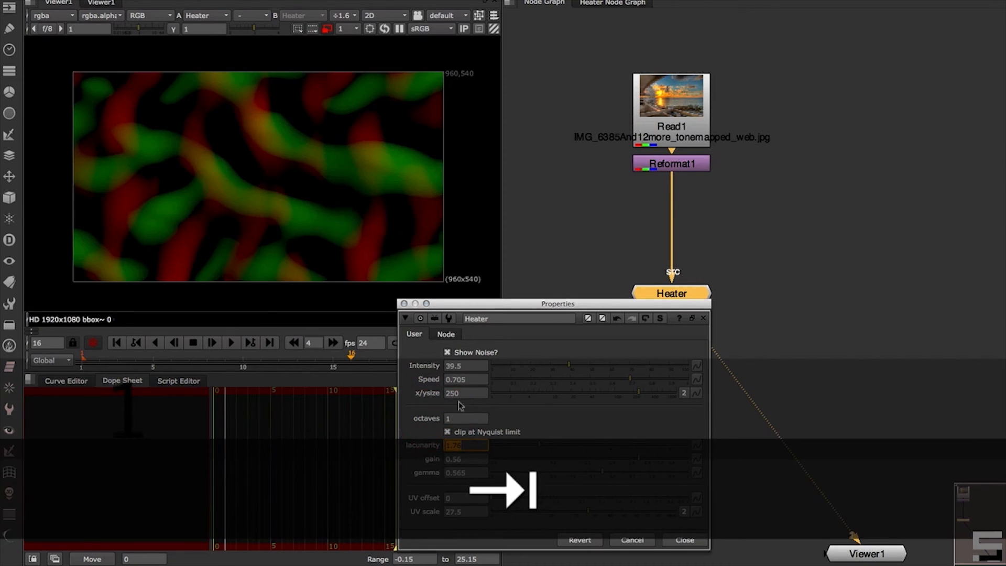
pyautogui.click(465, 418)
pyautogui.write('3')
pyautogui.press('Tab')
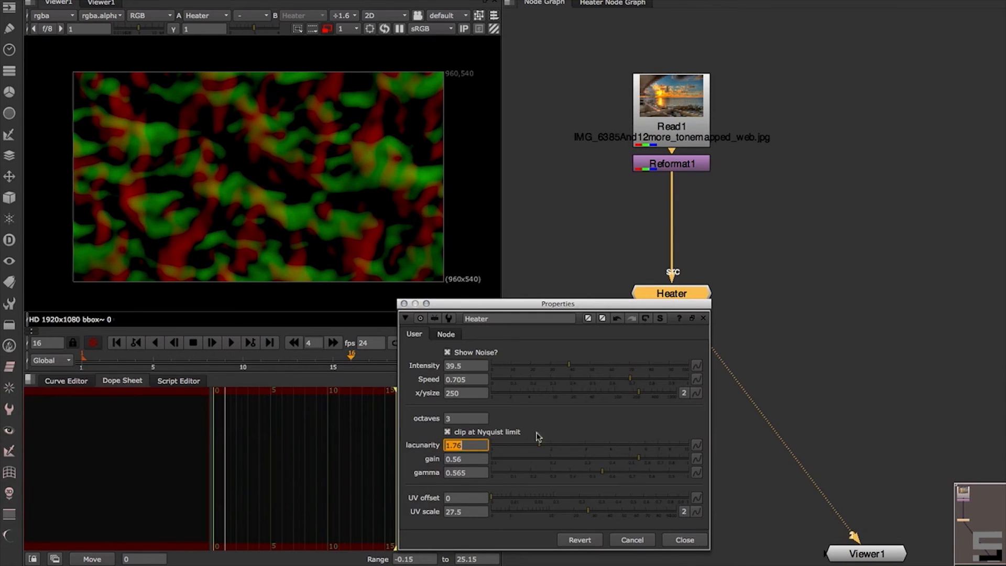
# Disable Show Noise? on Heater and play back the distorted image, stopping playback at frame 22
pyautogui.click(447, 352)
pyautogui.click(231, 342)
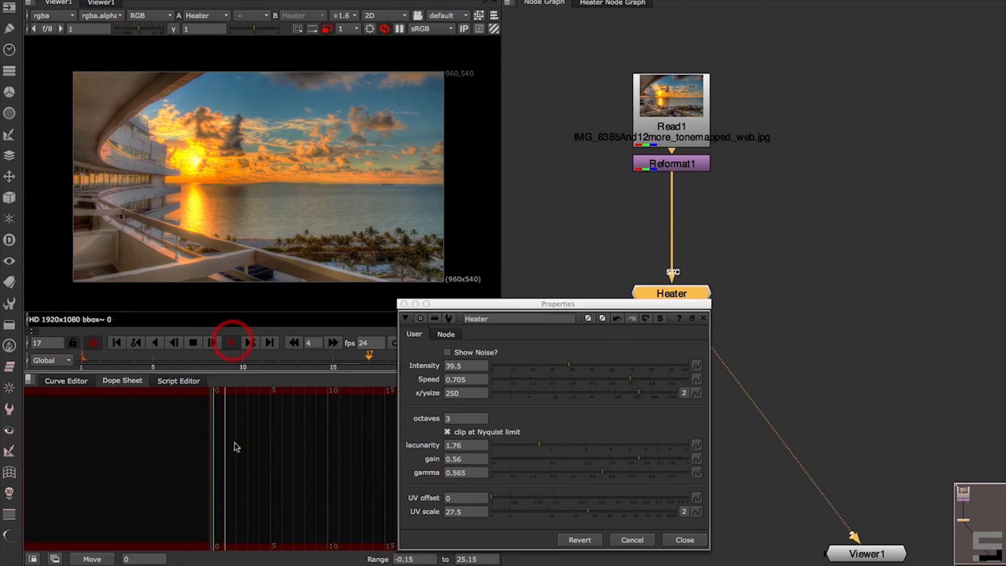
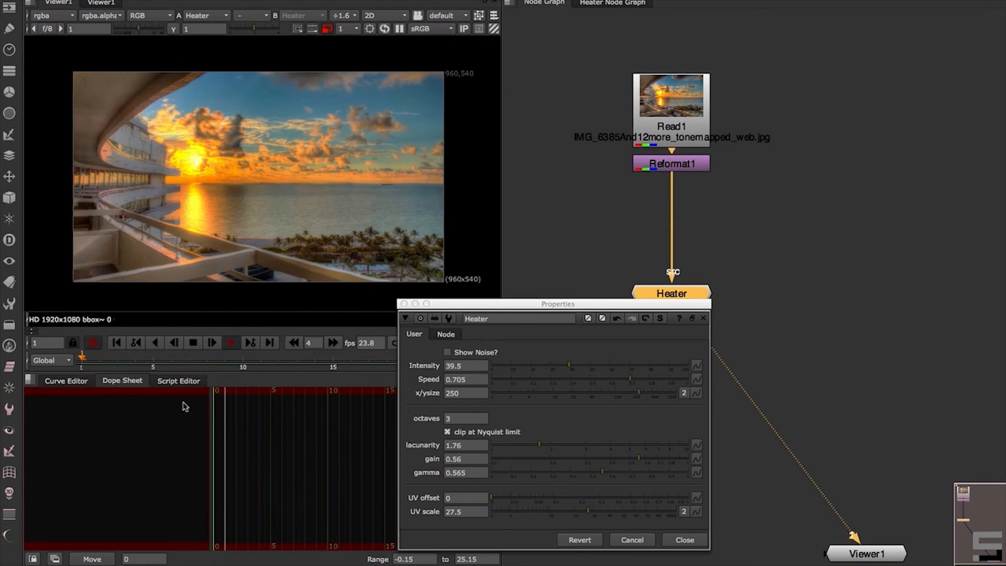
pyautogui.click(197, 343)
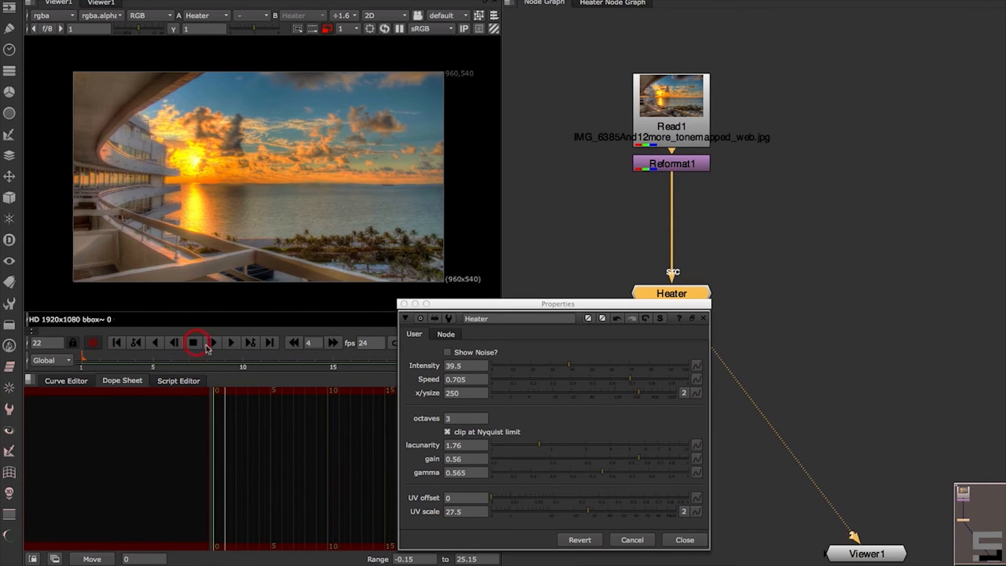
# Close Heater's properties and save the script
pyautogui.click(694, 544)
pyautogui.click(794, 430)
pyautogui.press('super+s')
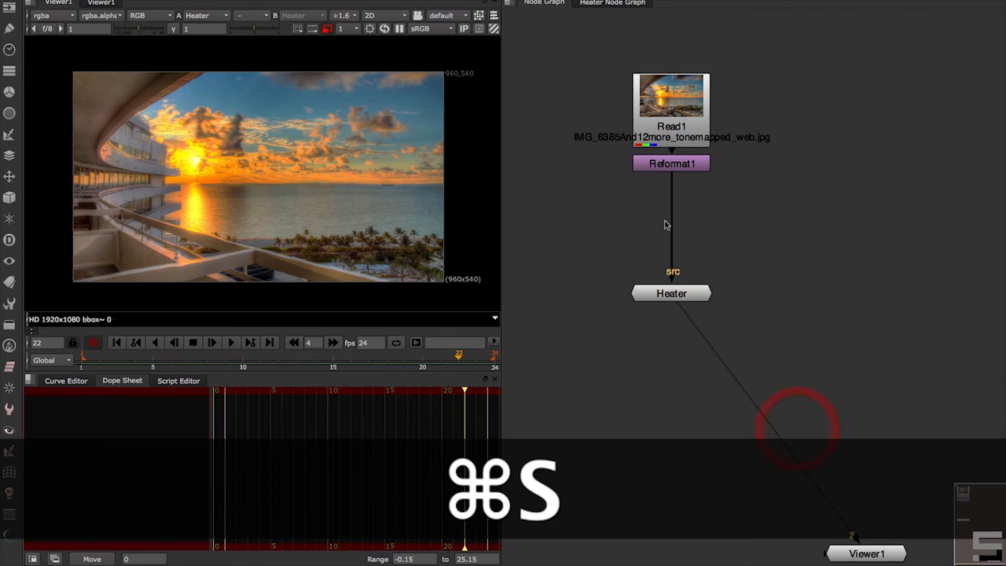
# In the Heater group's node graph, move Viewer1 clear of ShuffleCopy1 and view ShuffleCopy1's output
pyautogui.click(625, 4)
pyautogui.click(624, 399)
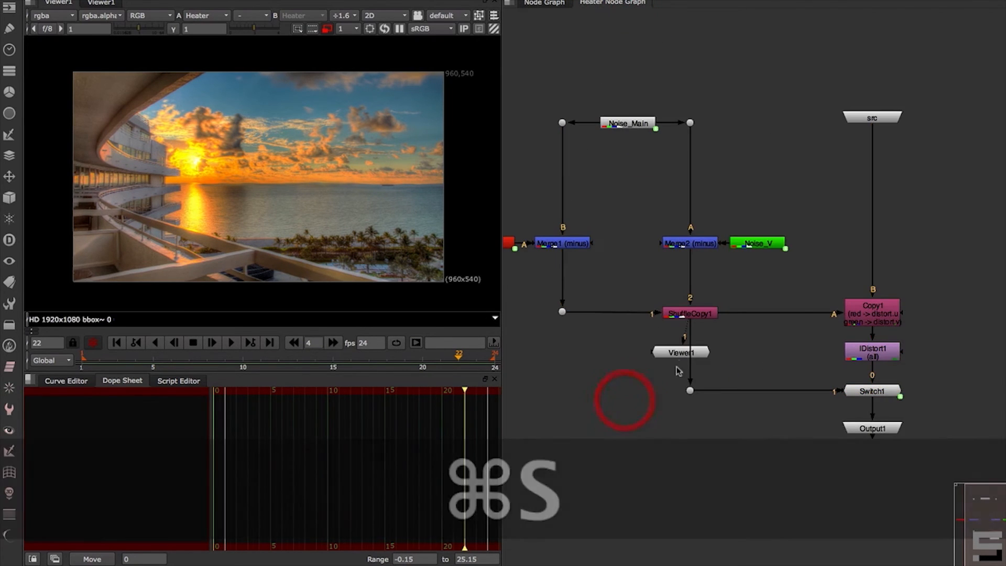
pyautogui.moveTo(674, 356); pyautogui.dragTo(586, 373)
pyautogui.click(723, 334)
pyautogui.click(700, 314)
pyautogui.press('1')
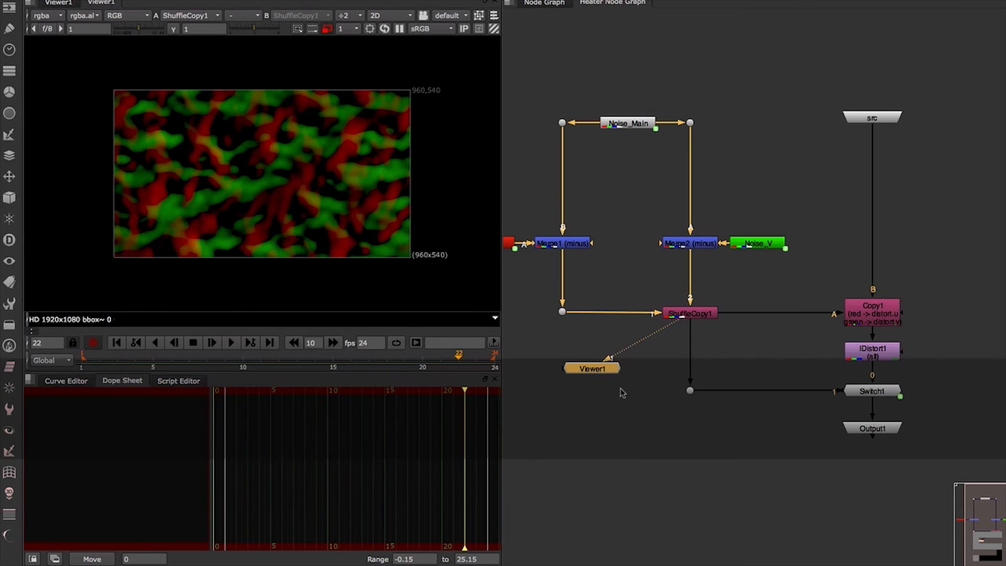
# Add a Blur node and insert it directly below ShuffleCopy1, feeding both Copy1 and the Switch branch
pyautogui.click(640, 404)
pyautogui.press('Tab')
pyautogui.write('b')
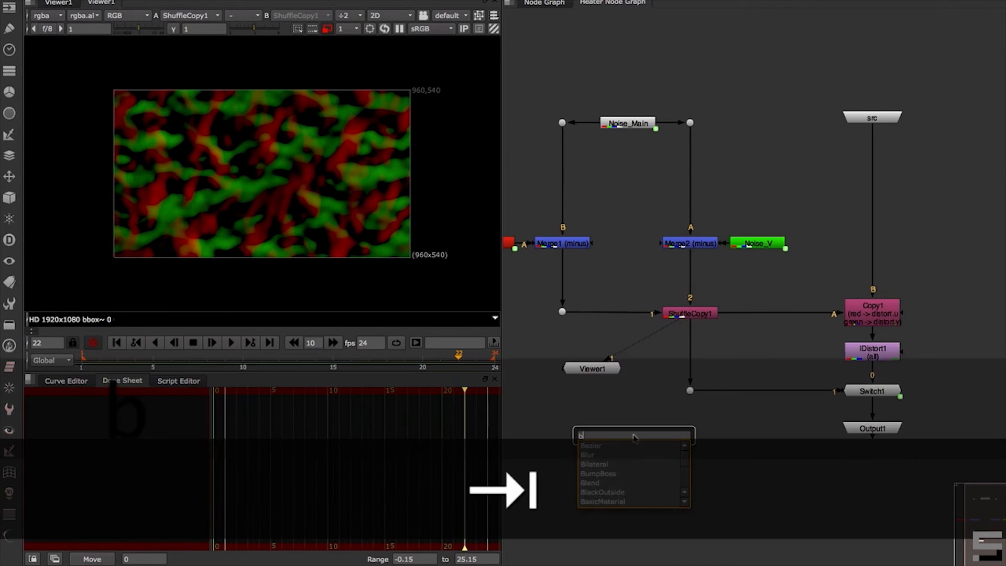
pyautogui.write('lur')
pyautogui.press('Down')
pyautogui.press('Return')
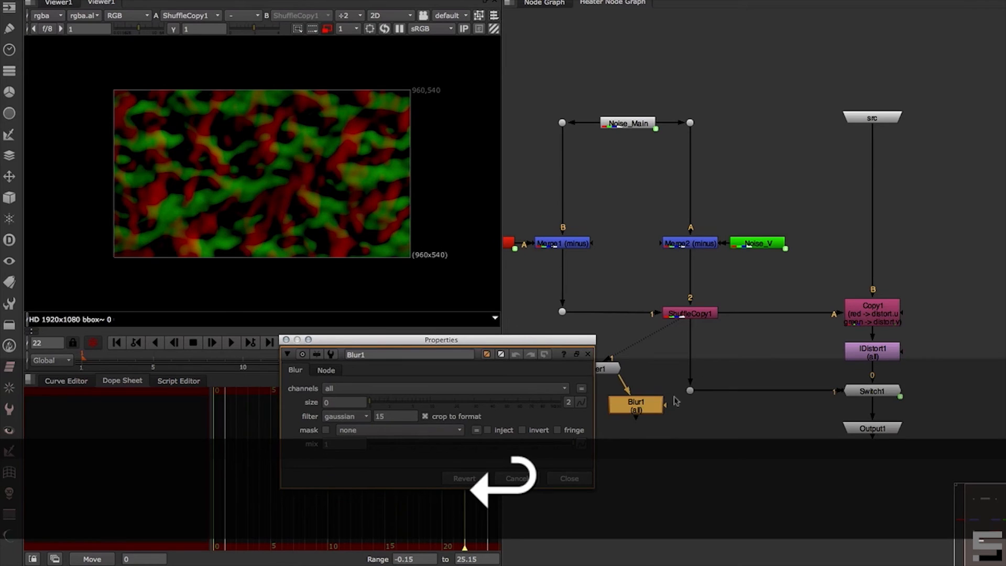
pyautogui.moveTo(644, 407); pyautogui.dragTo(740, 332)
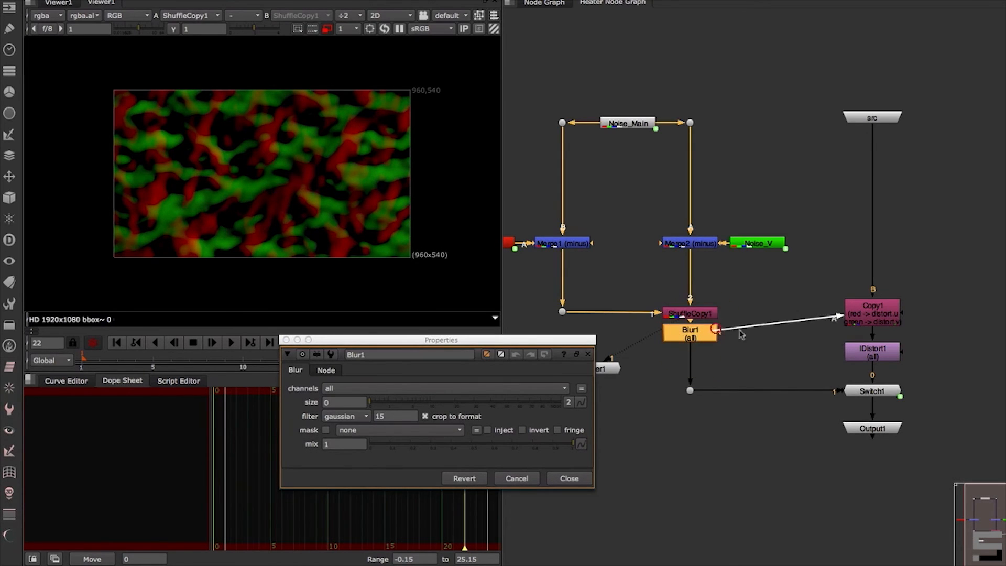
# Shift Copy1, IDistort1, Switch1 and Output1 down to line up with the new Blur, keeping Switch1 close under IDistort1
pyautogui.moveTo(944, 486); pyautogui.dragTo(802, 263)
pyautogui.moveTo(883, 327); pyautogui.dragTo(884, 347)
pyautogui.click(928, 376)
pyautogui.moveTo(888, 417); pyautogui.dragTo(887, 398)
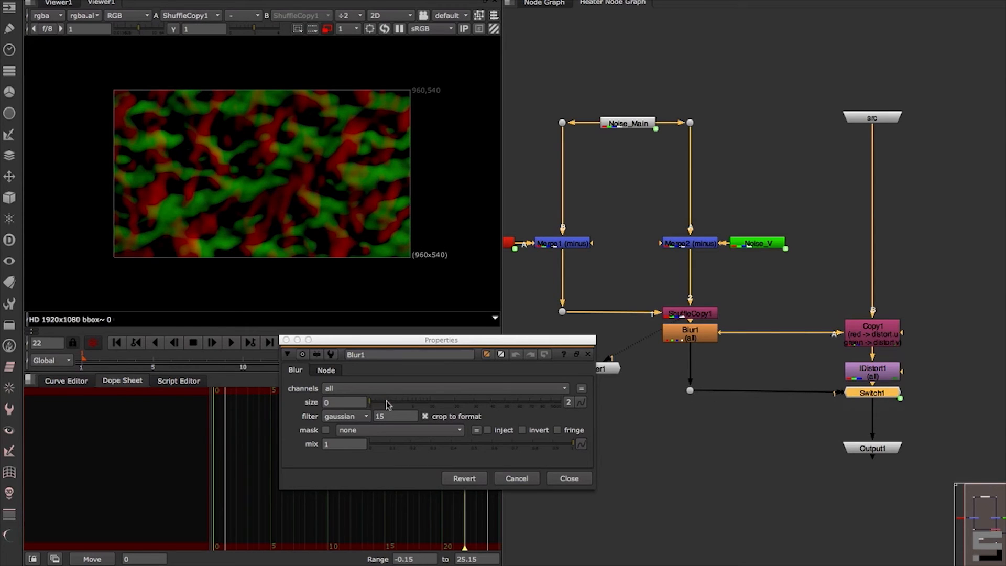
# View Blur1's output while trying a larger blur size, reset the size to 0 and close its properties
pyautogui.moveTo(388, 404); pyautogui.dragTo(447, 401)
pyautogui.click(689, 341)
pyautogui.click(344, 402)
pyautogui.write('0')
pyautogui.press('Return')
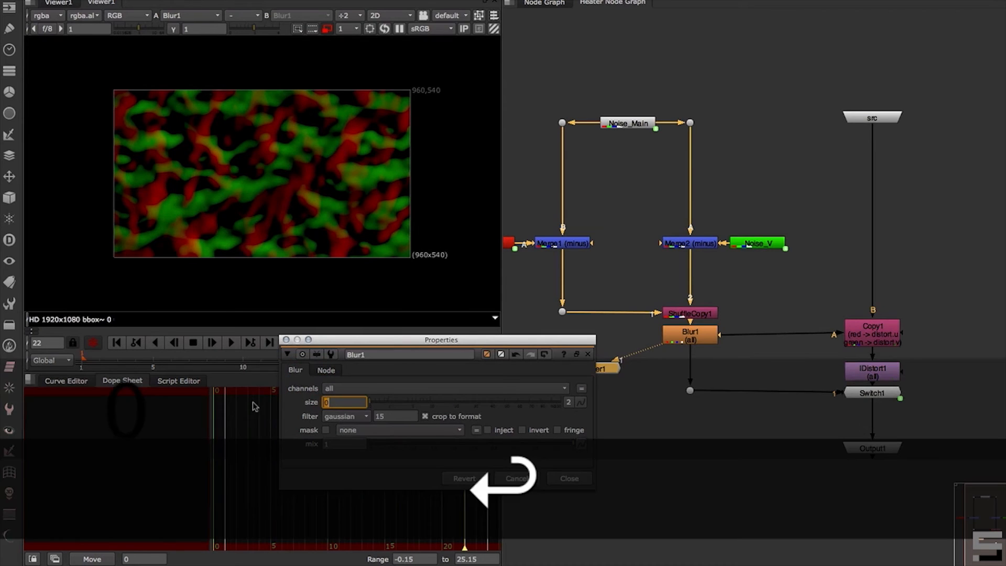
pyautogui.click(570, 478)
# Rename the Blur1 node to Blur_noise and close its properties
pyautogui.doubleClick(690, 334)
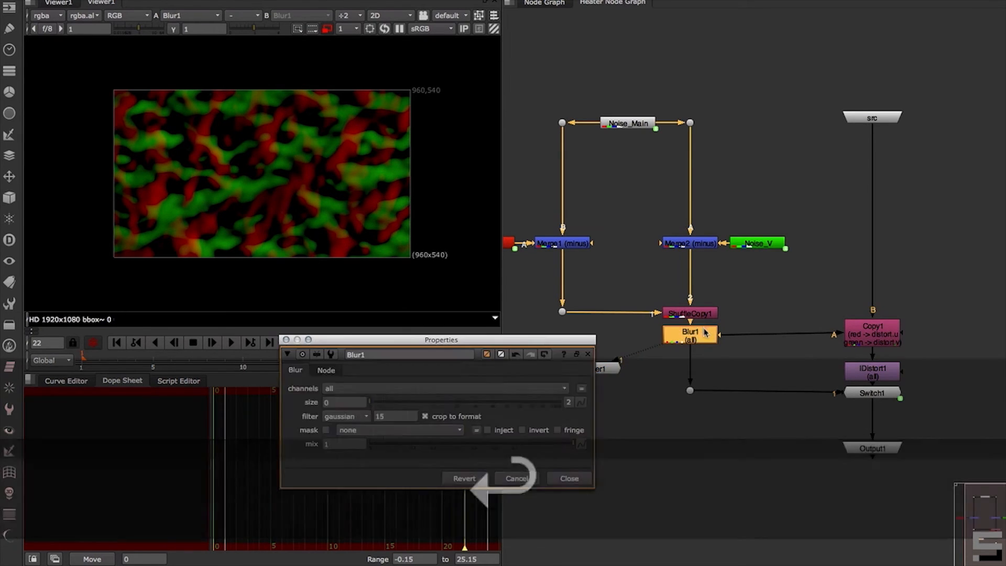
pyautogui.click(397, 354)
pyautogui.press('BackSpace')
pyautogui.write('_')
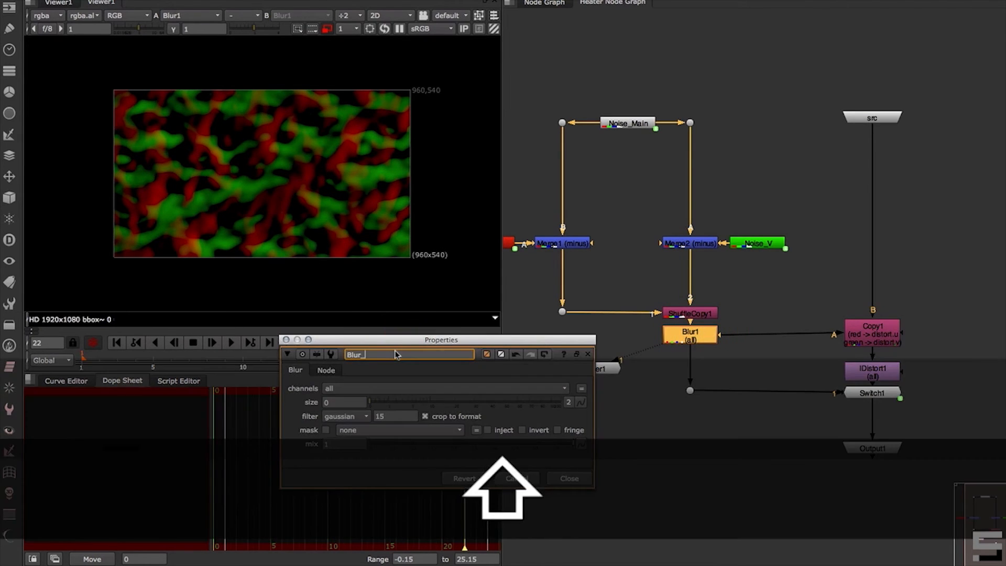
pyautogui.write('noise')
pyautogui.press('Return')
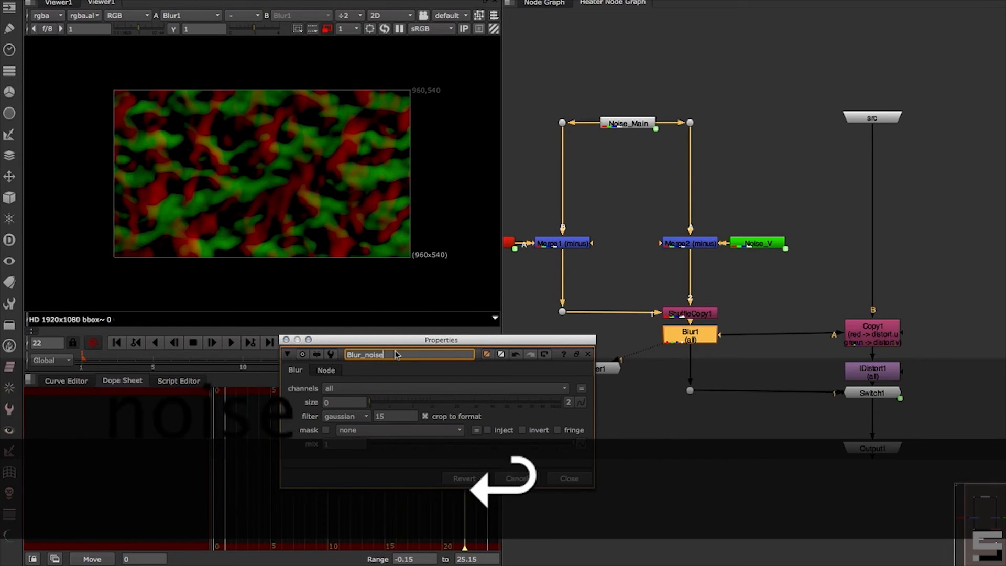
pyautogui.click(570, 478)
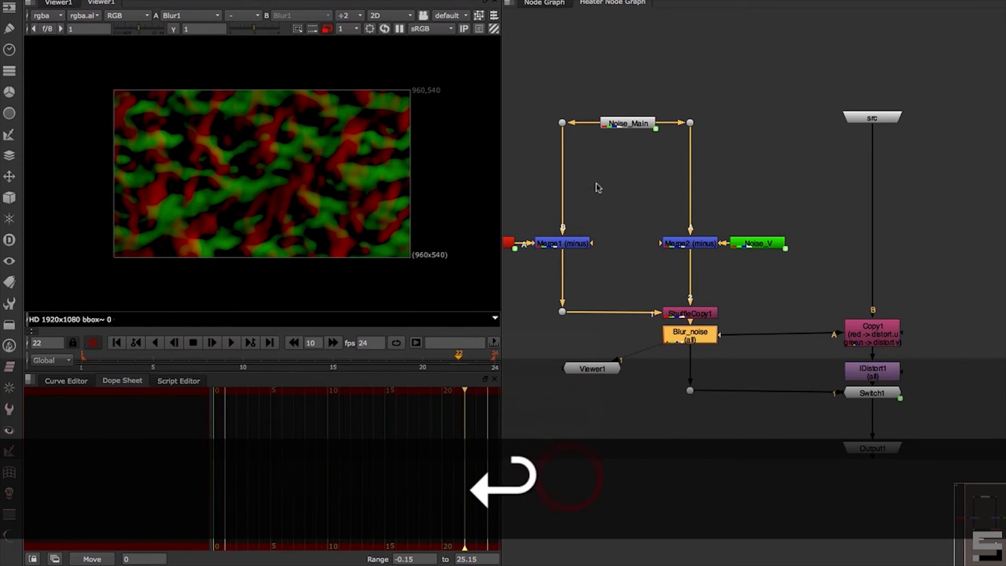
# Return to the main node graph and open the Heater group's properties
pyautogui.click(545, 3)
pyautogui.moveTo(689, 174)
pyautogui.mouseDown()
pyautogui.moveTo(688, 202)
pyautogui.moveTo(687, 167)
pyautogui.mouseUp()
pyautogui.click(685, 292)
pyautogui.rightClick(678, 292)
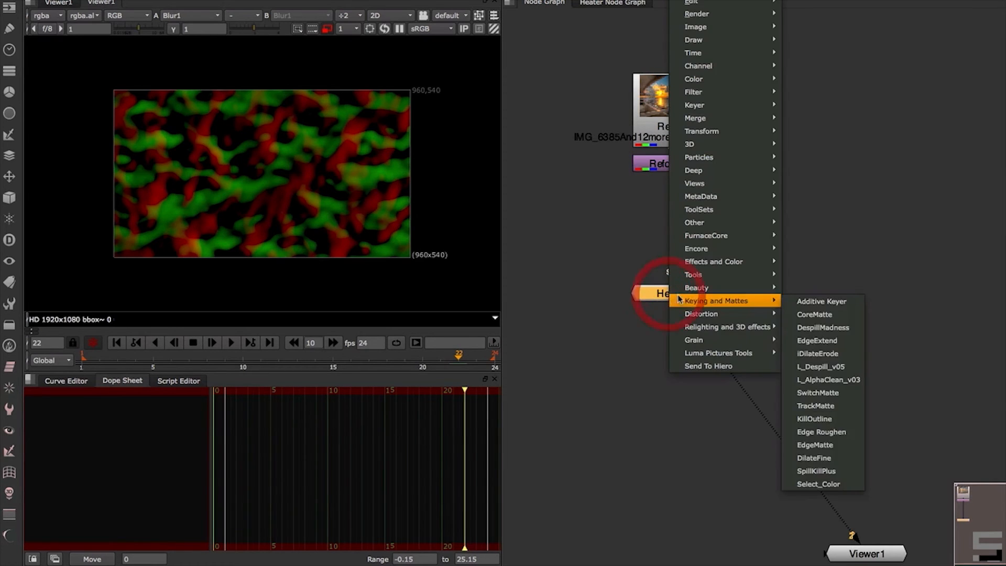
pyautogui.click(603, 301)
pyautogui.doubleClick(670, 295)
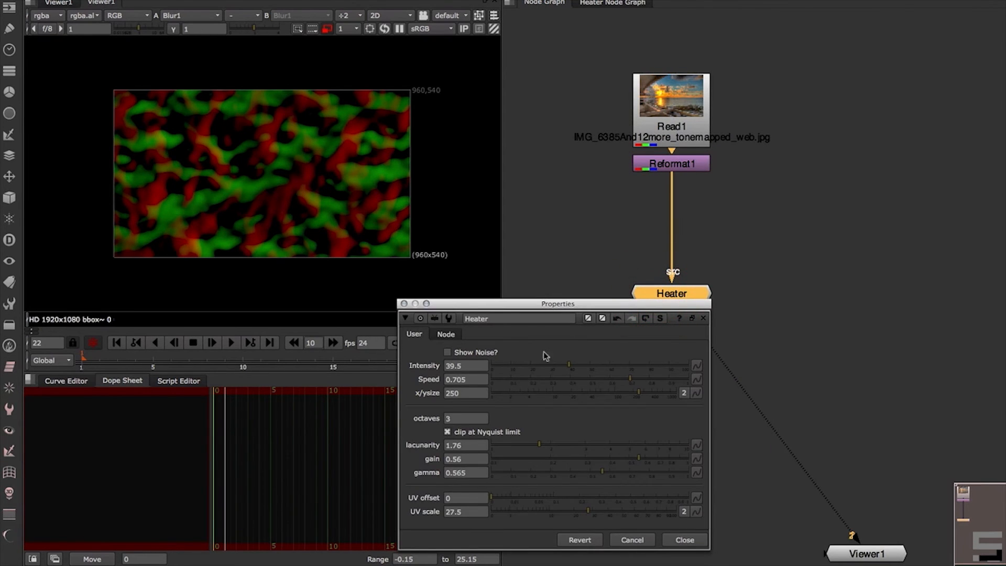
# In Heater's user knob manager, pick the size knob of Blur_noise and add it to the interface
pyautogui.rightClick(520, 341)
pyautogui.click(544, 348)
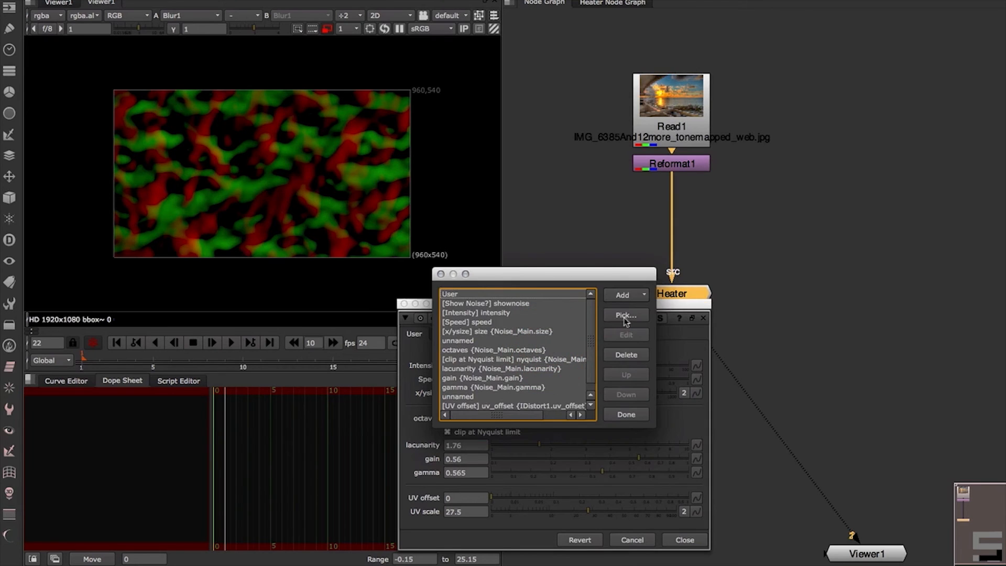
pyautogui.click(626, 315)
pyautogui.moveTo(701, 292); pyautogui.dragTo(700, 326)
pyautogui.click(557, 356)
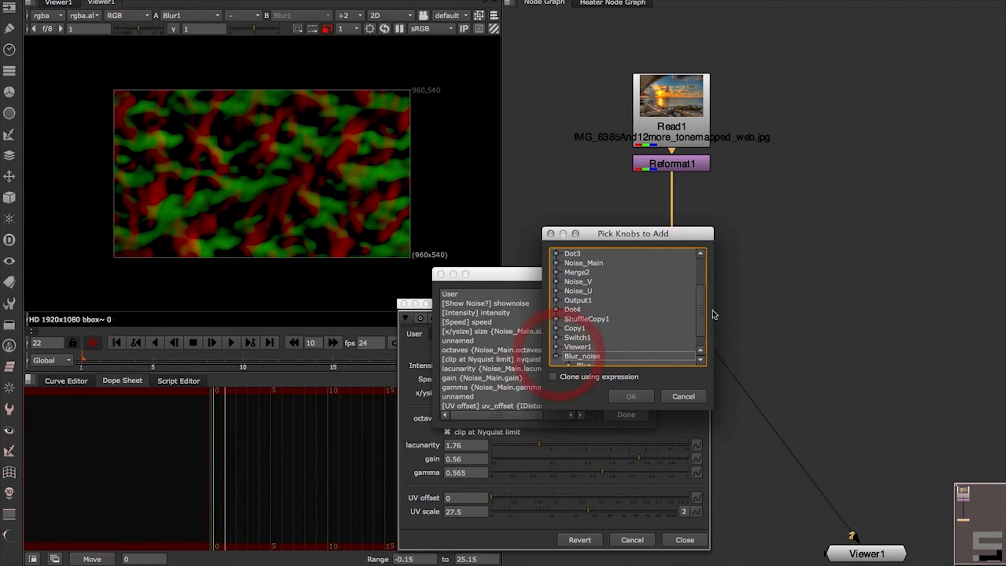
pyautogui.click(569, 347)
pyautogui.moveTo(702, 312); pyautogui.dragTo(702, 328)
pyautogui.click(613, 300)
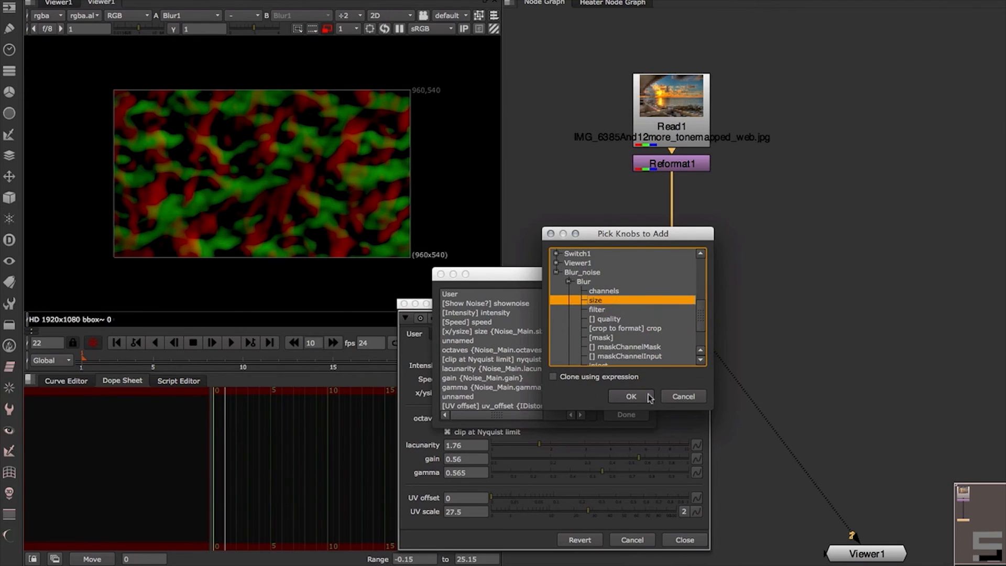
pyautogui.click(631, 396)
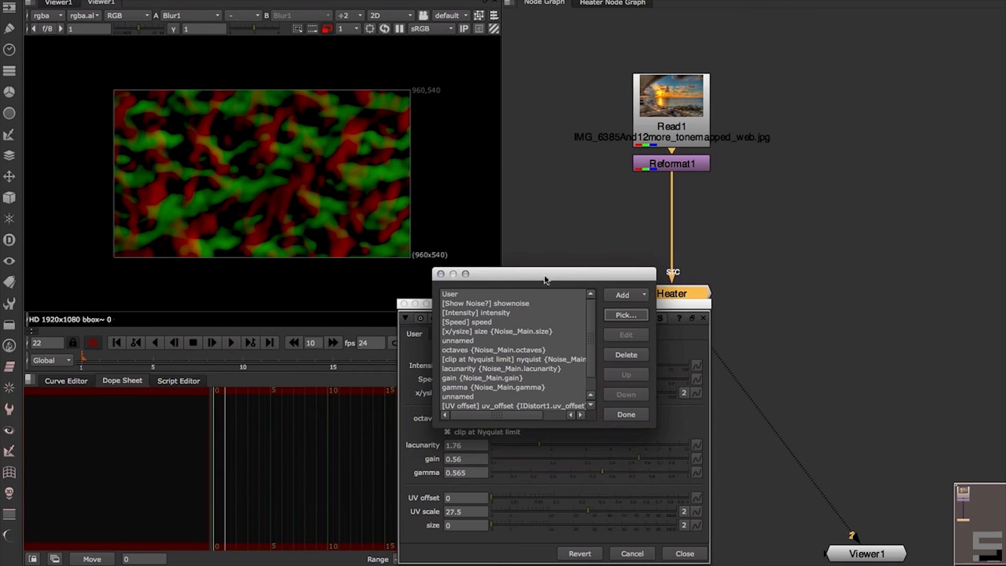
# Label the knob linked to Blur_noise.size as "post Blur"
pyautogui.moveTo(545, 279); pyautogui.dragTo(749, 268)
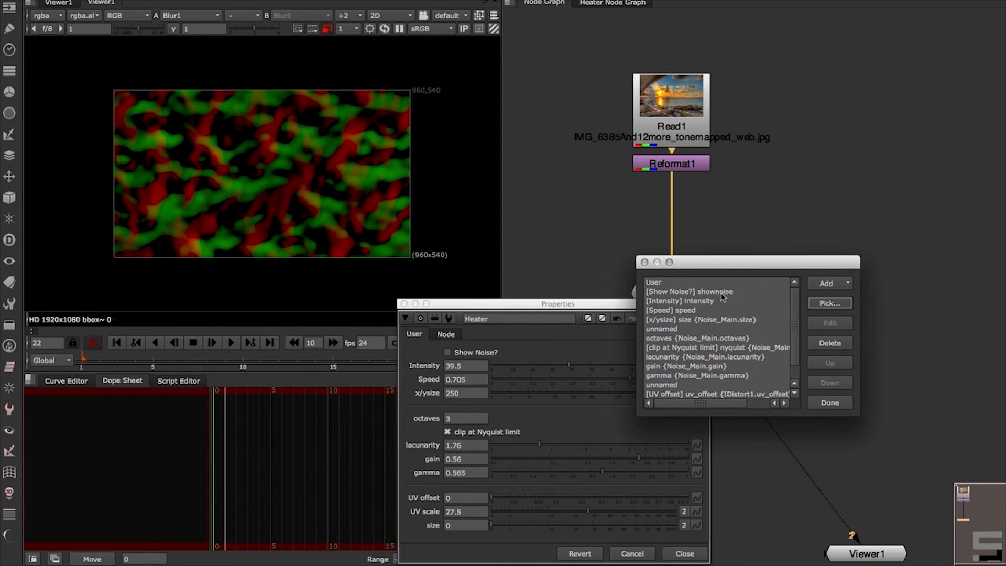
pyautogui.scroll(-2, 786, 335)
pyautogui.click(702, 394)
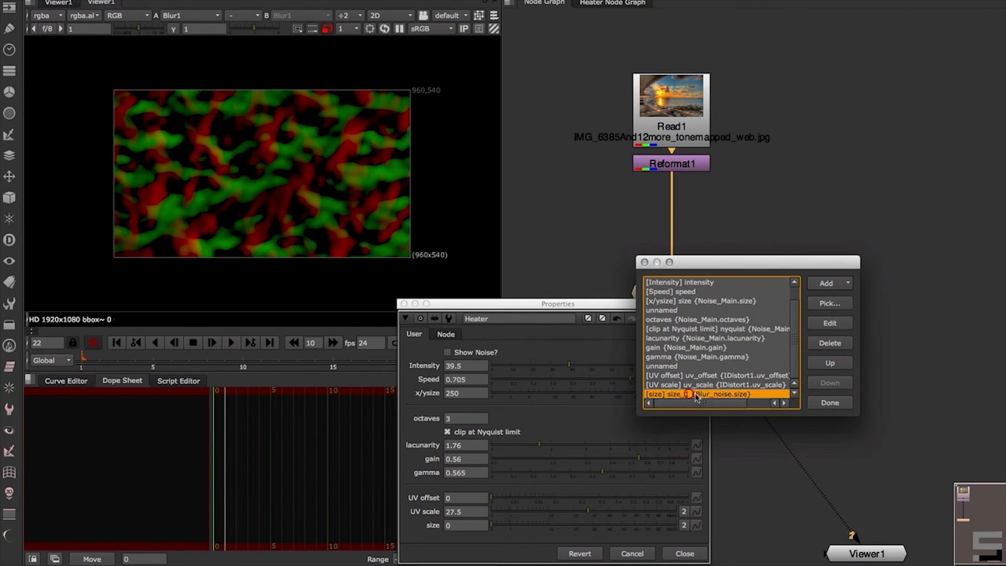
pyautogui.click(835, 325)
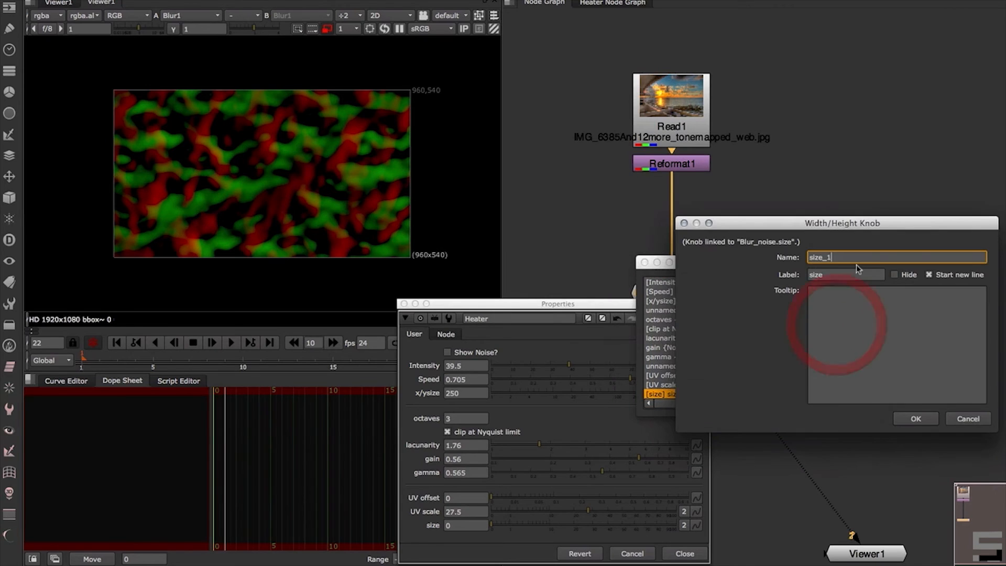
pyautogui.press('Tab')
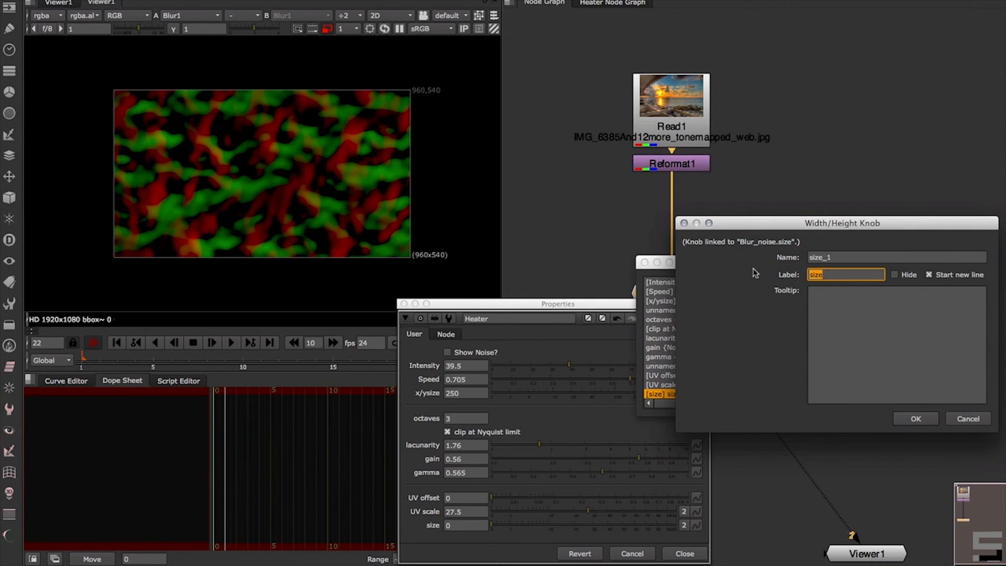
pyautogui.write('Blur')
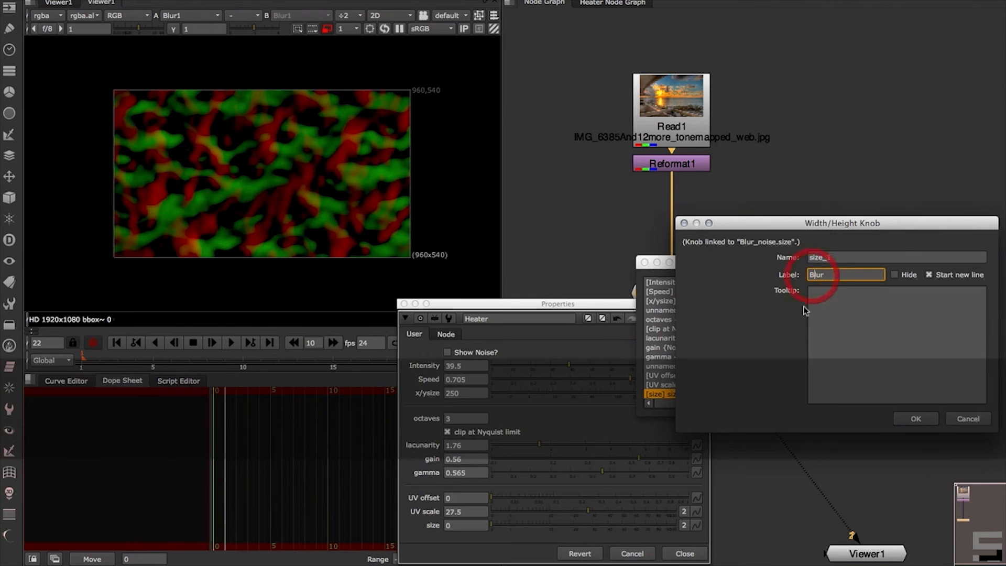
pyautogui.press('Left')
pyautogui.write('post')
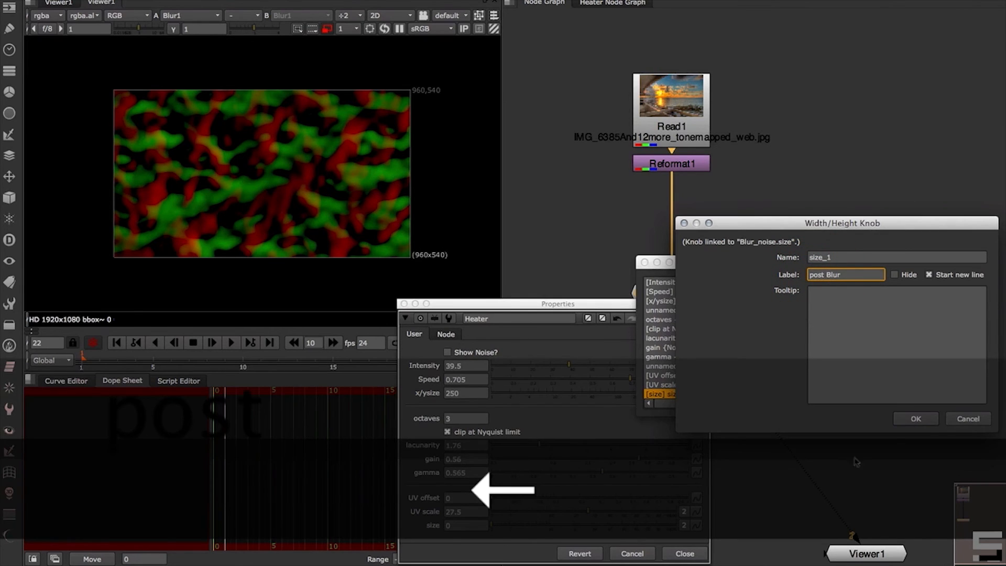
pyautogui.click(914, 418)
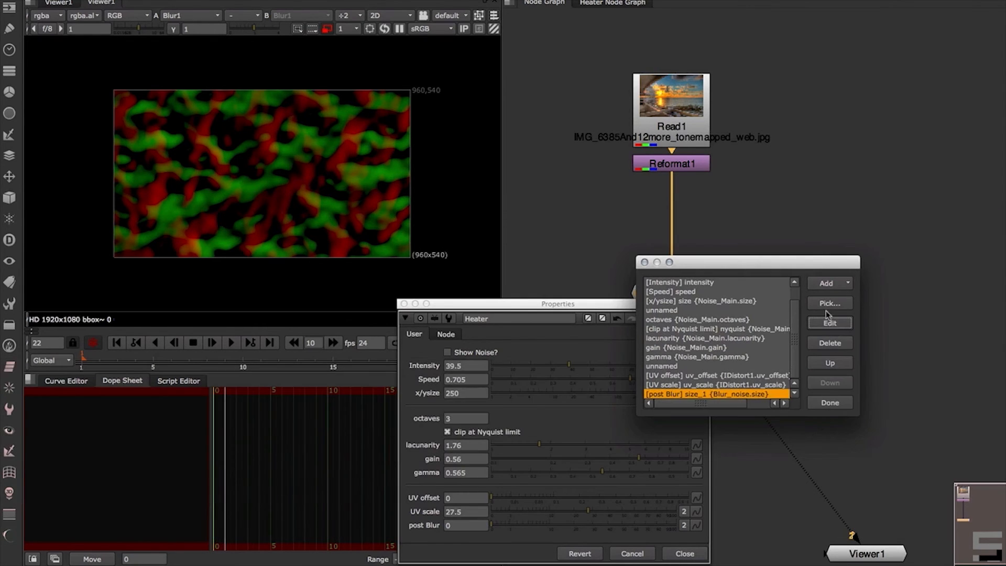
# Capitalize the blur knob's label to read "Post Blur"
pyautogui.click(842, 326)
pyautogui.click(821, 281)
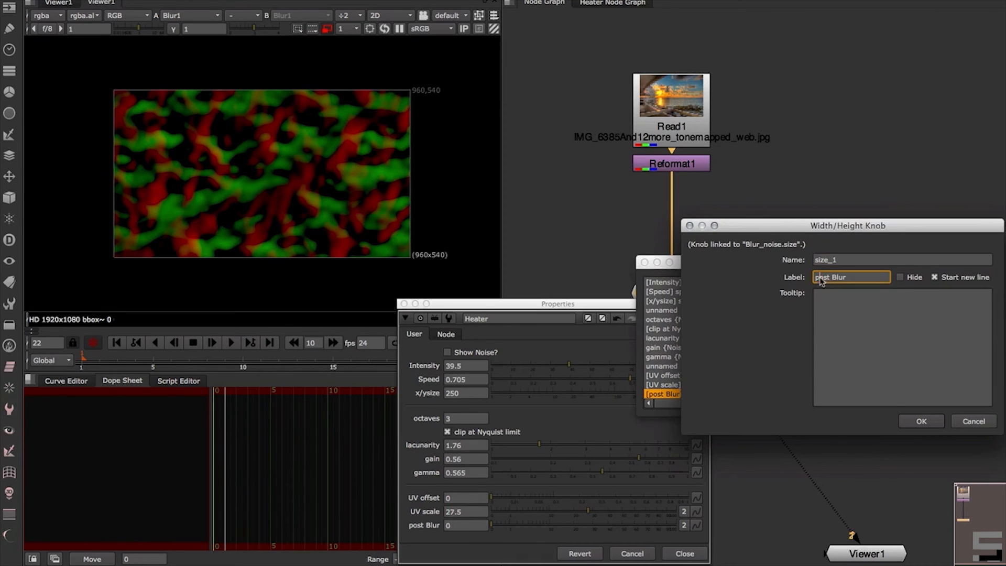
pyautogui.press('BackSpace')
pyautogui.write('P')
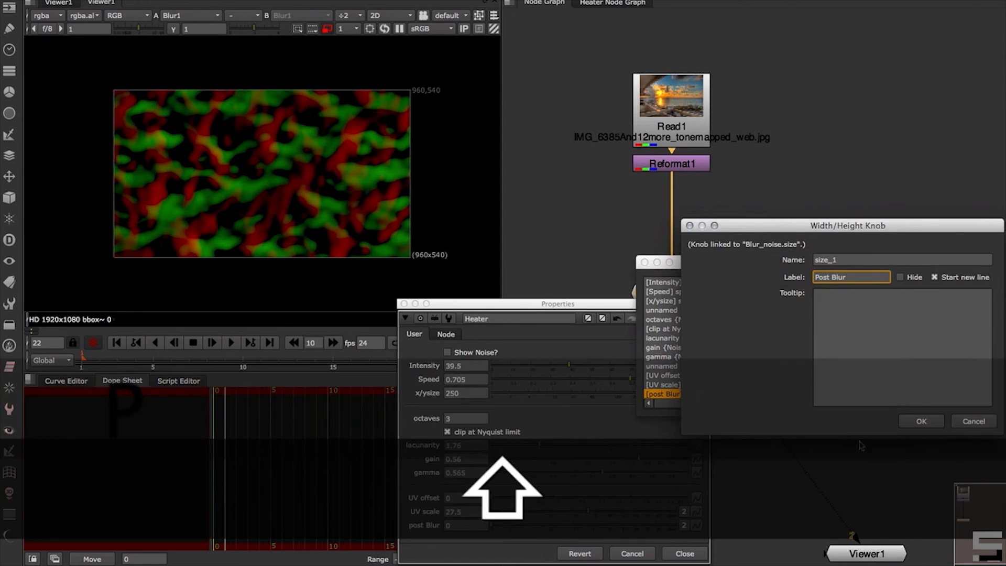
pyautogui.click(922, 420)
# Move the Post Blur knob up to directly below x/ysize, finish managing the knobs and view Heater's output
pyautogui.click(844, 363)
pyautogui.click(845, 363)
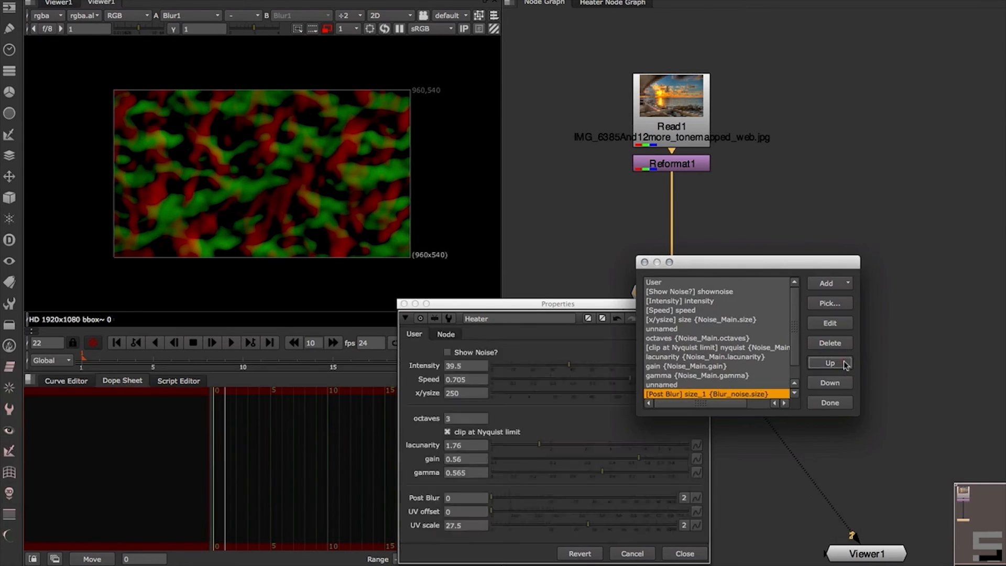
pyautogui.click(845, 363)
pyautogui.click(846, 363)
pyautogui.click(845, 363)
pyautogui.click(845, 363)
pyautogui.click(847, 364)
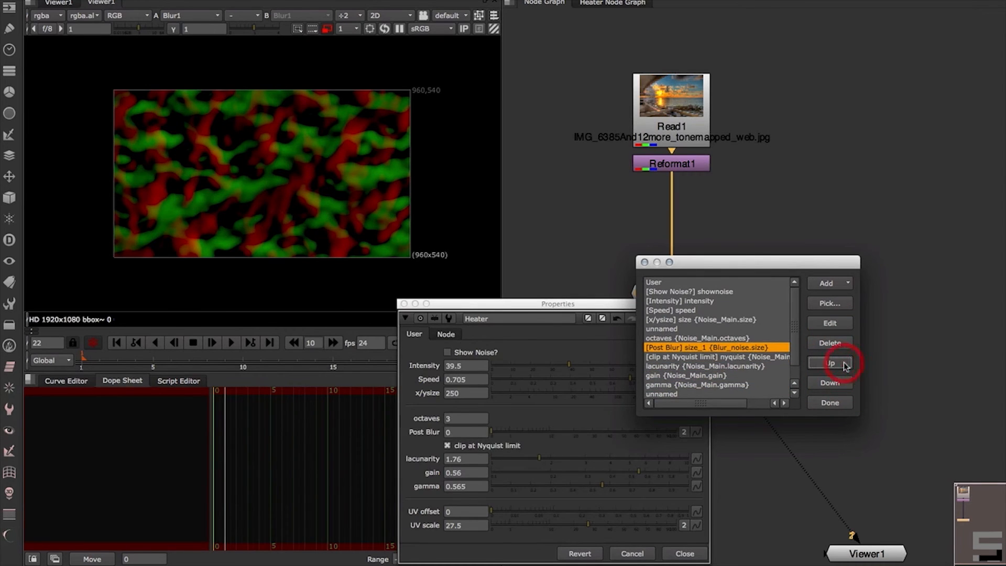
pyautogui.click(847, 365)
pyautogui.click(847, 364)
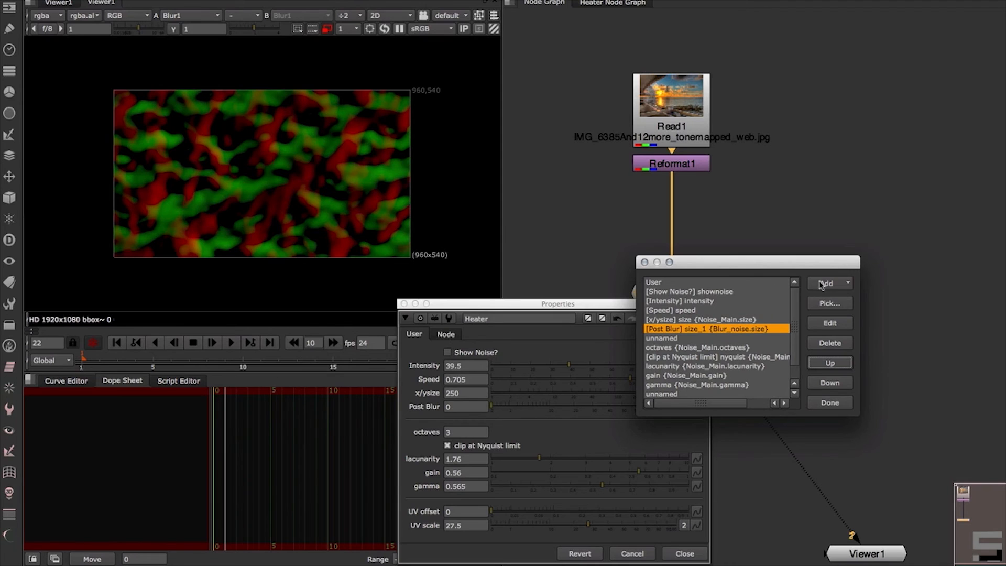
pyautogui.click(830, 402)
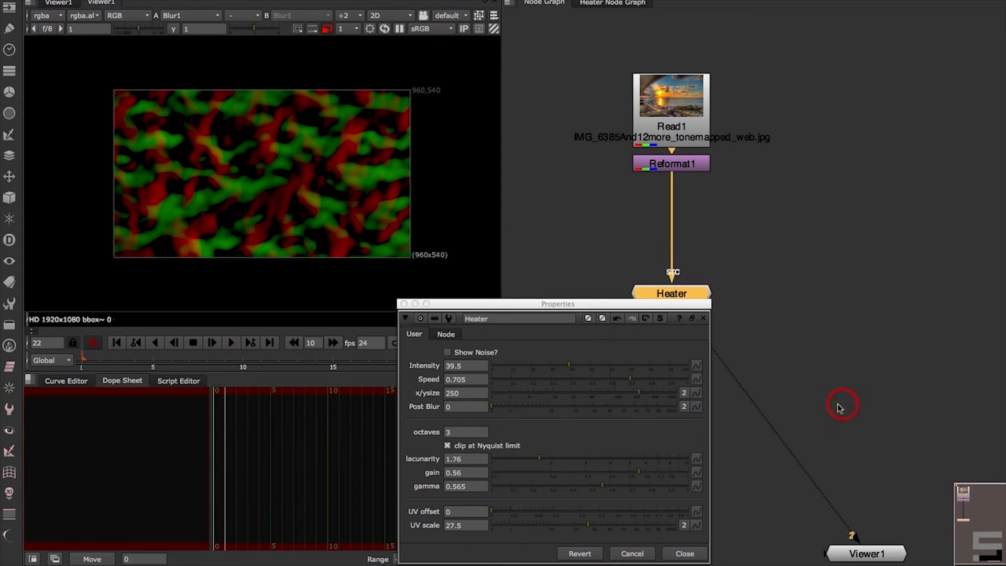
pyautogui.press('1')
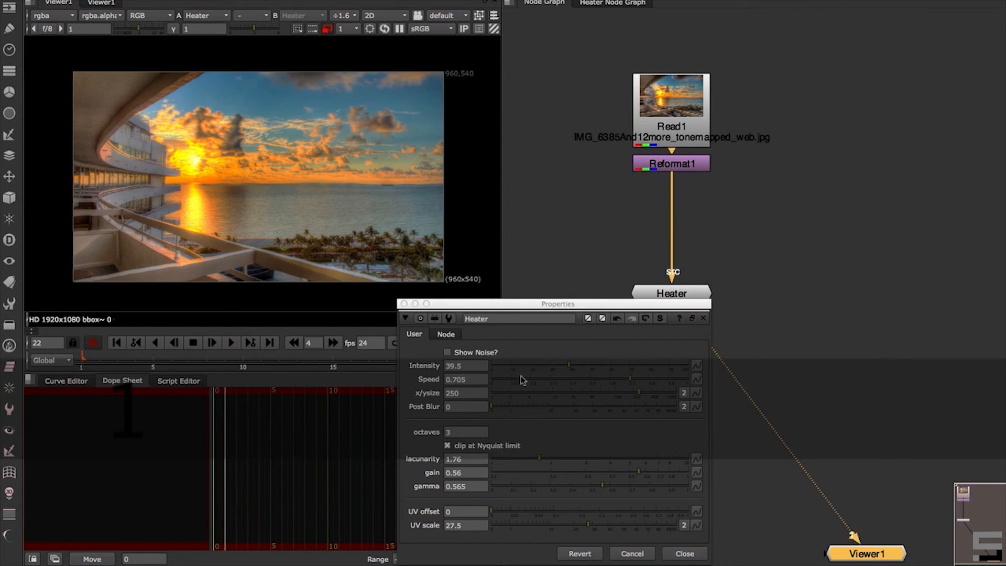
# Test the Heater distortion with Intensity 55.5, Speed 0.745 and x/ysize 400
pyautogui.moveTo(598, 367)
pyautogui.mouseDown()
pyautogui.moveTo(624, 367)
pyautogui.moveTo(566, 368)
pyautogui.moveTo(609, 367)
pyautogui.moveTo(566, 367)
pyautogui.moveTo(600, 367)
pyautogui.mouseUp()
pyautogui.keyDown('alt'); pyautogui.moveTo(202, 127); pyautogui.dragTo(247, 112, button='middle'); pyautogui.keyUp('alt')
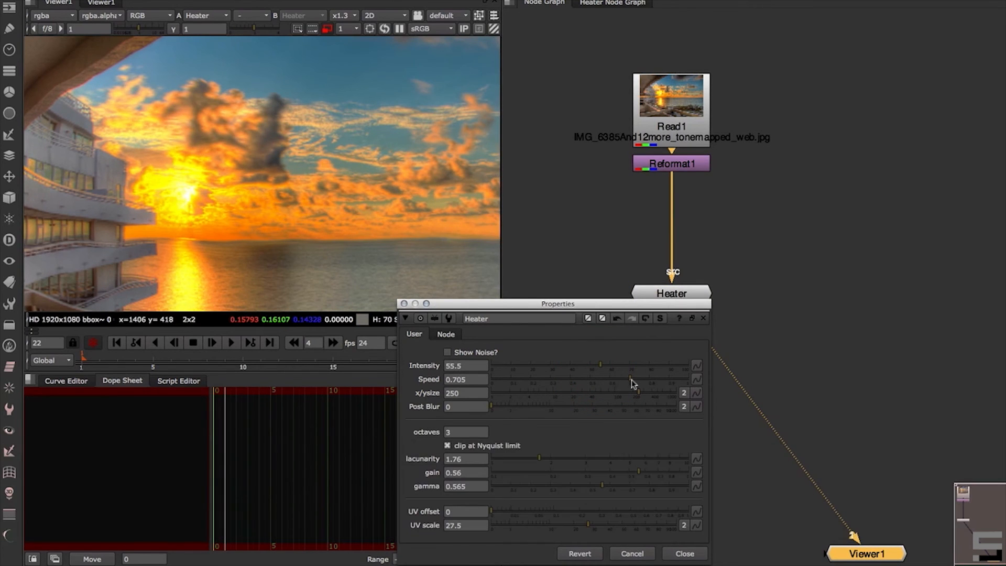
pyautogui.moveTo(631, 378); pyautogui.dragTo(639, 378)
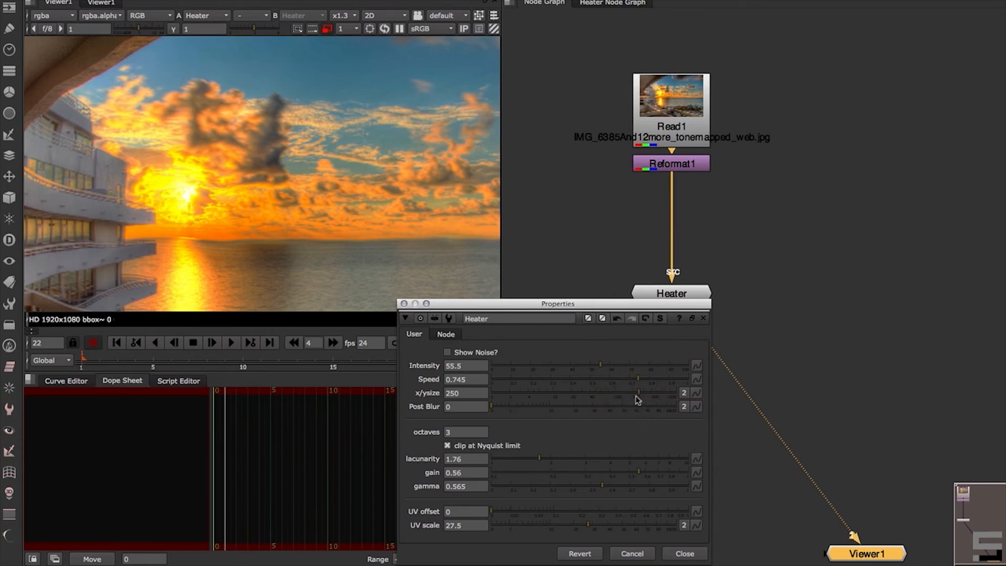
pyautogui.click(459, 394)
pyautogui.write('400')
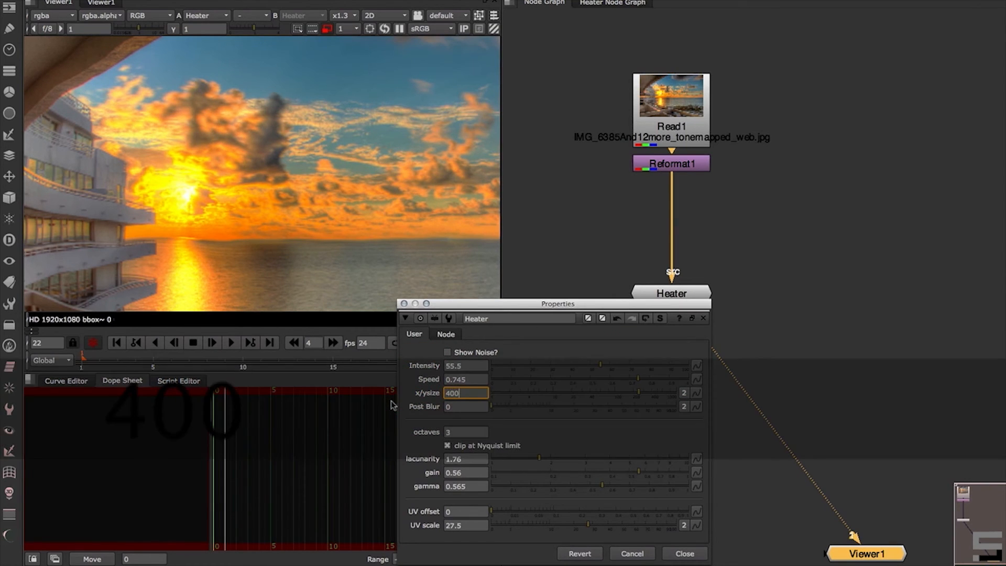
pyautogui.press('Return')
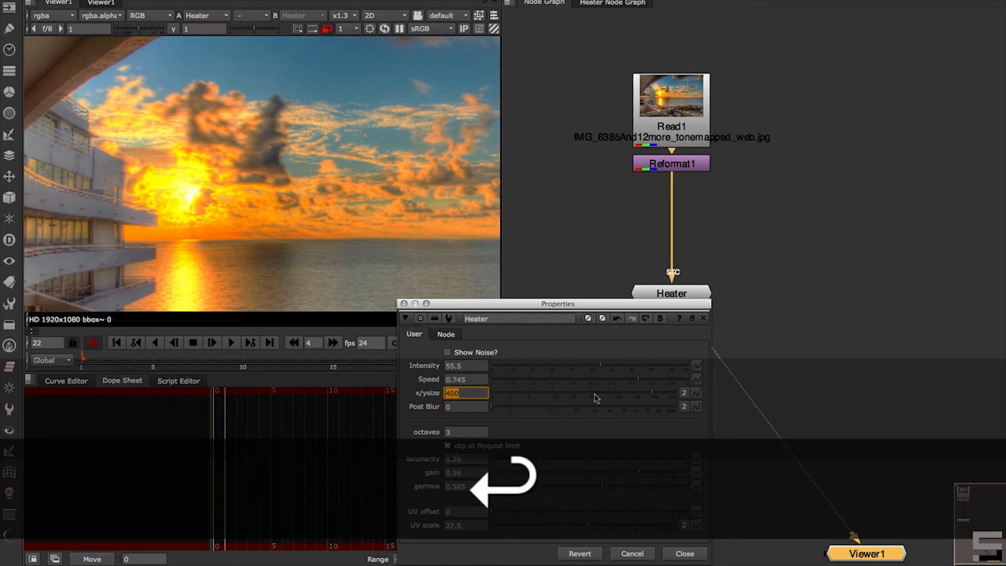
# Try a finer distortion by lowering x/ysize to 72 and Intensity to 28.5
pyautogui.click(594, 394)
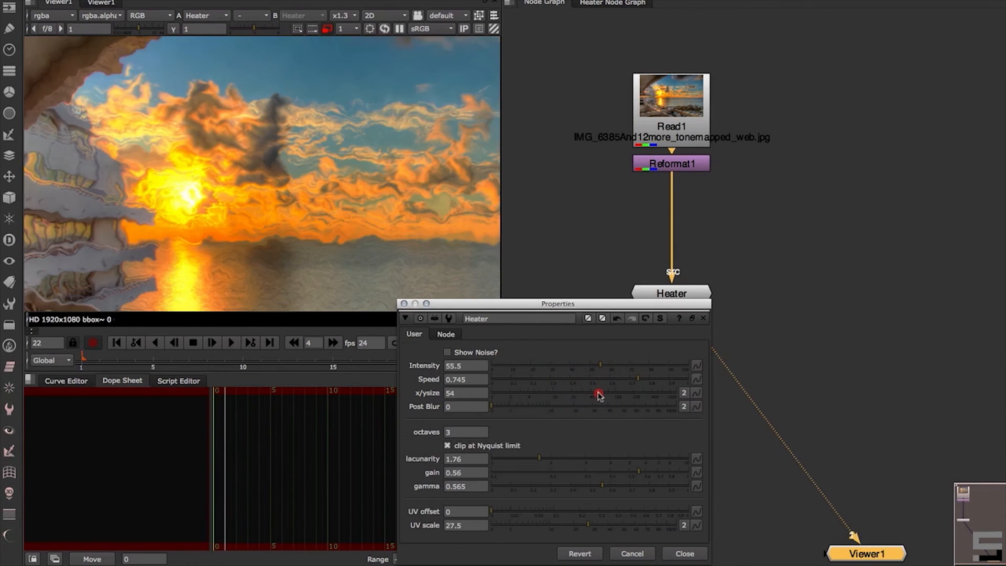
pyautogui.moveTo(598, 393); pyautogui.dragTo(606, 394)
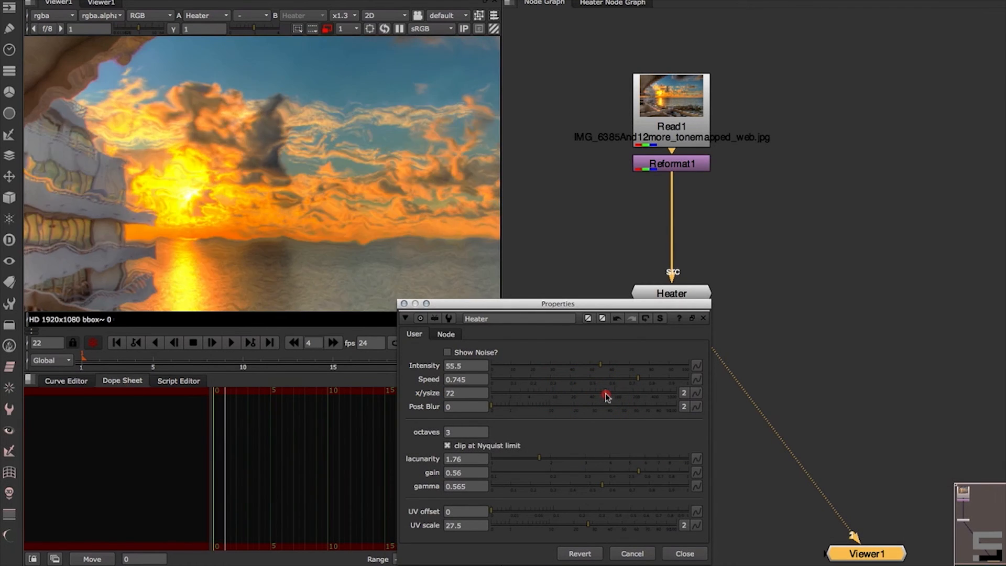
pyautogui.click(520, 363)
pyautogui.click(545, 359)
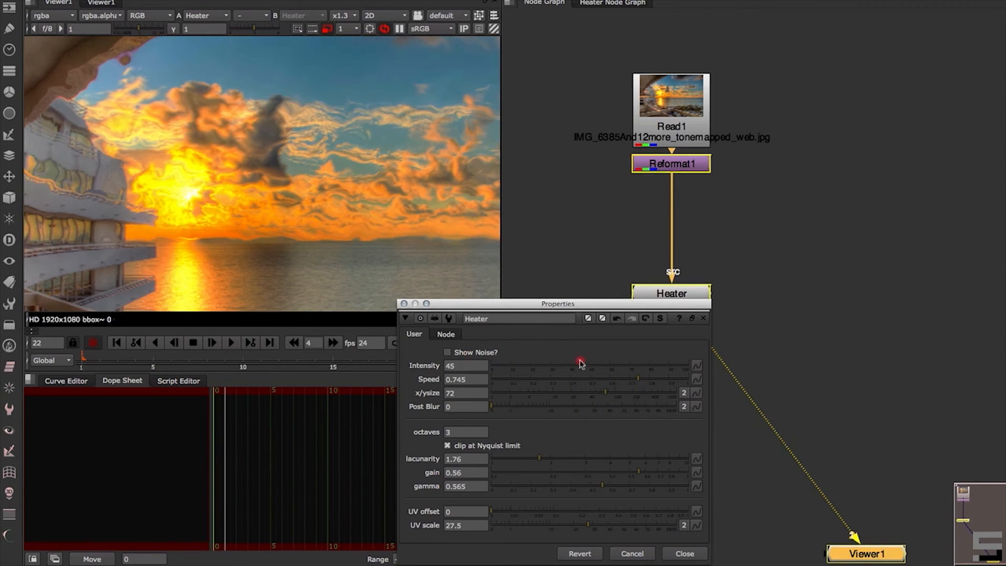
pyautogui.click(548, 361)
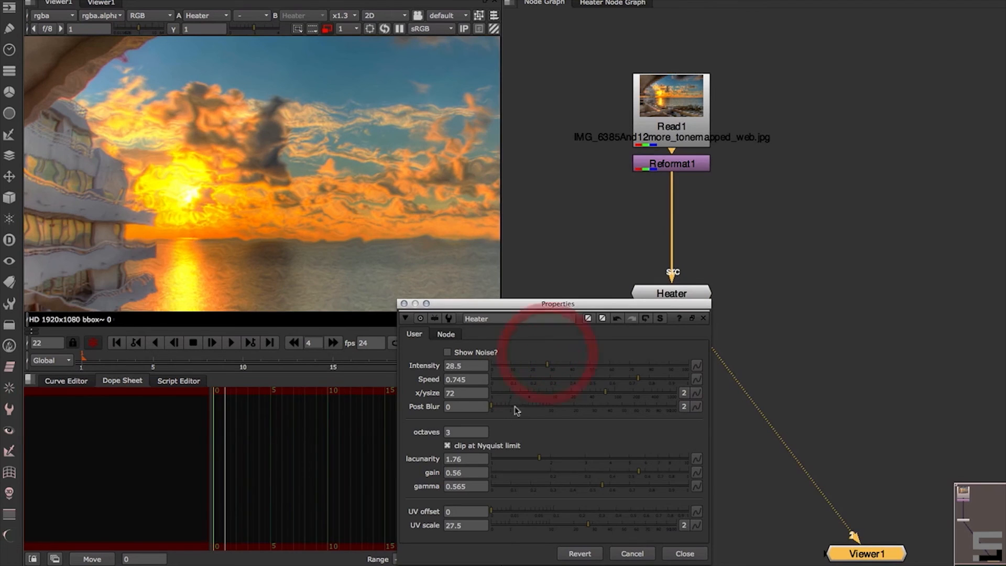
# Try x/ysize at 30 with Post Blur at 18.5 and play the animation
pyautogui.keyDown('alt'); pyautogui.moveTo(345, 200); pyautogui.dragTo(313, 202, button='middle'); pyautogui.keyUp('alt')
pyautogui.keyDown('alt'); pyautogui.moveTo(313, 202); pyautogui.dragTo(256, 178); pyautogui.keyUp('alt')
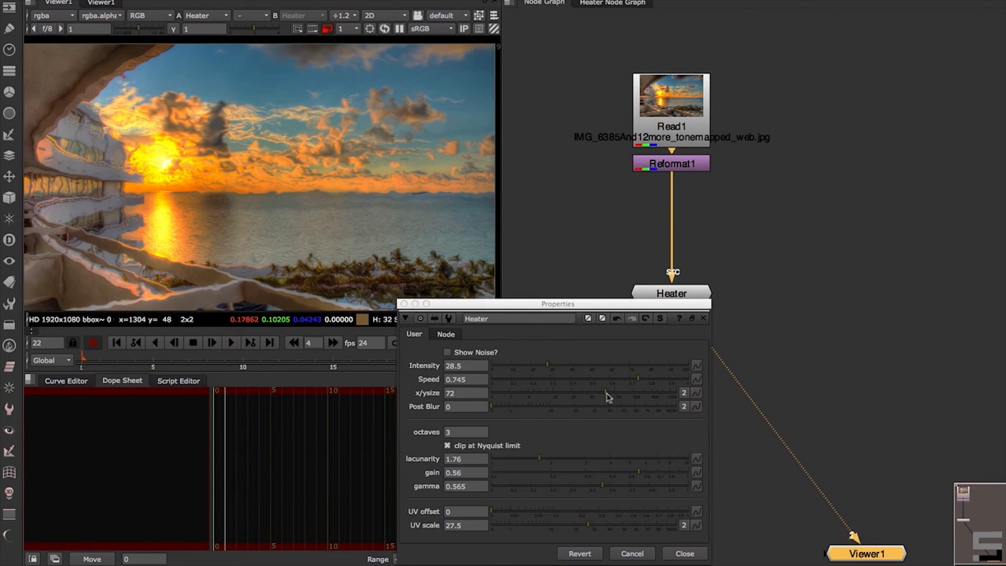
pyautogui.moveTo(606, 394); pyautogui.dragTo(581, 394)
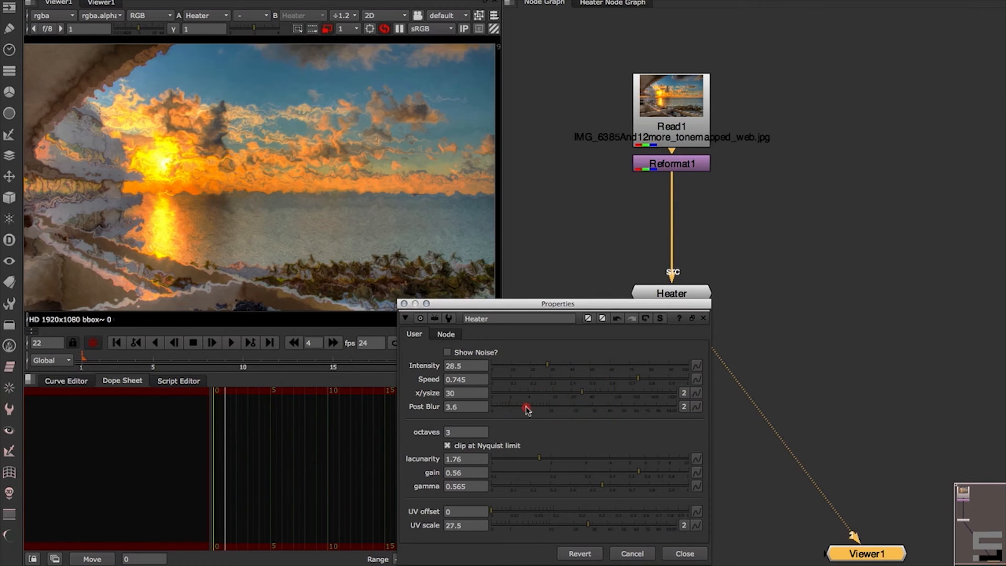
pyautogui.moveTo(547, 412); pyautogui.dragTo(567, 412)
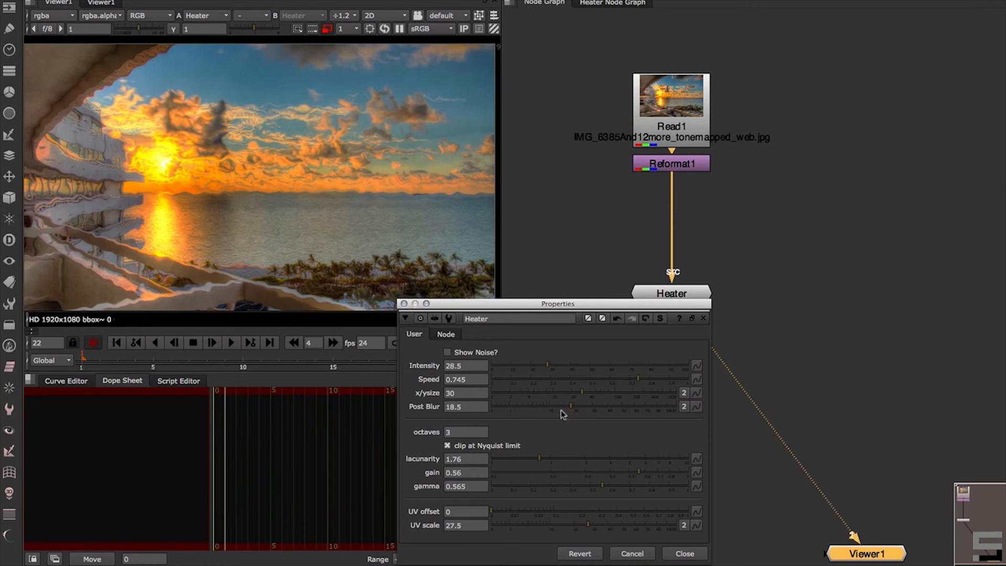
pyautogui.click(231, 342)
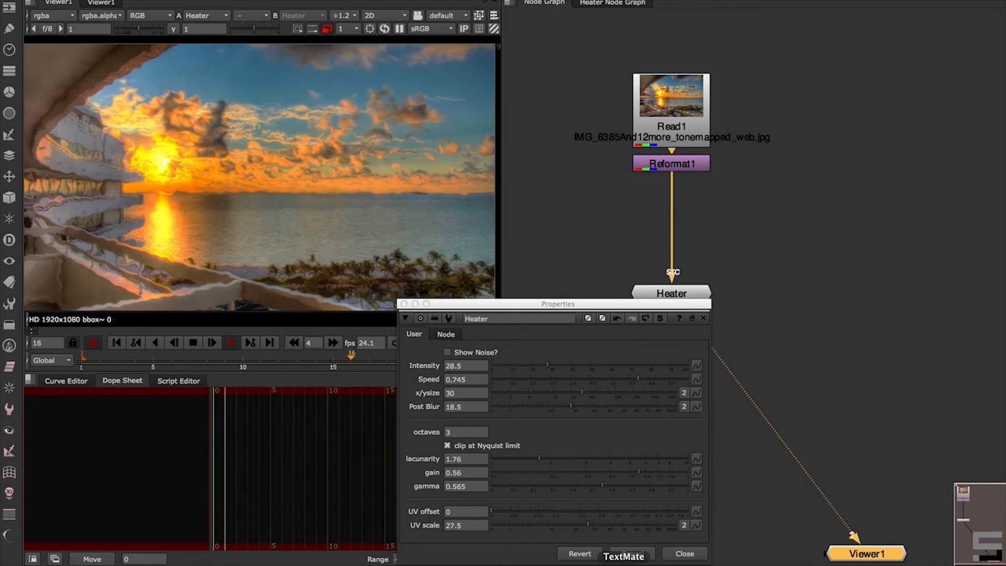
pyautogui.click(196, 343)
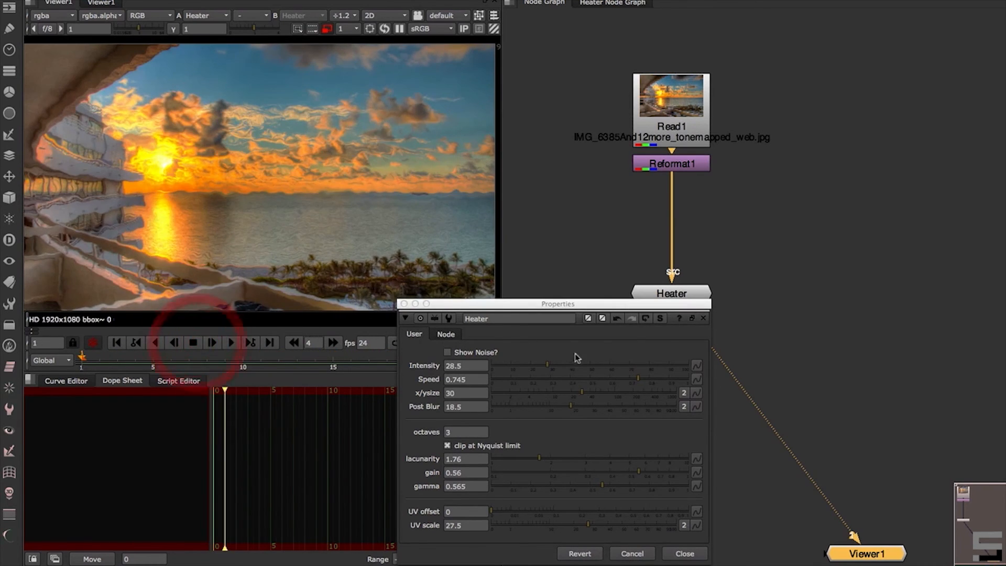
# Try a stronger effect with Intensity 72, Speed 0.66 and Post Blur 12
pyautogui.click(594, 366)
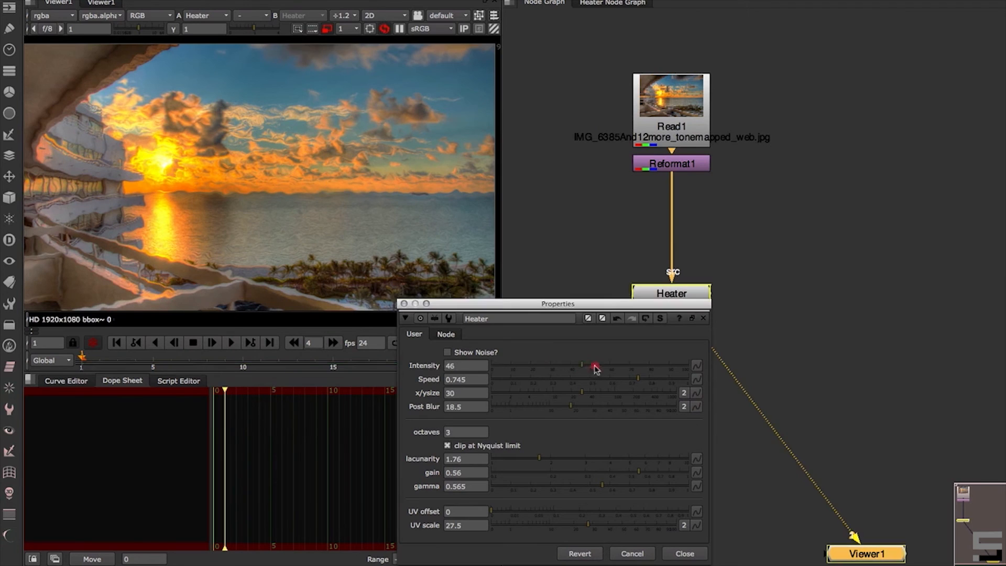
pyautogui.click(622, 378)
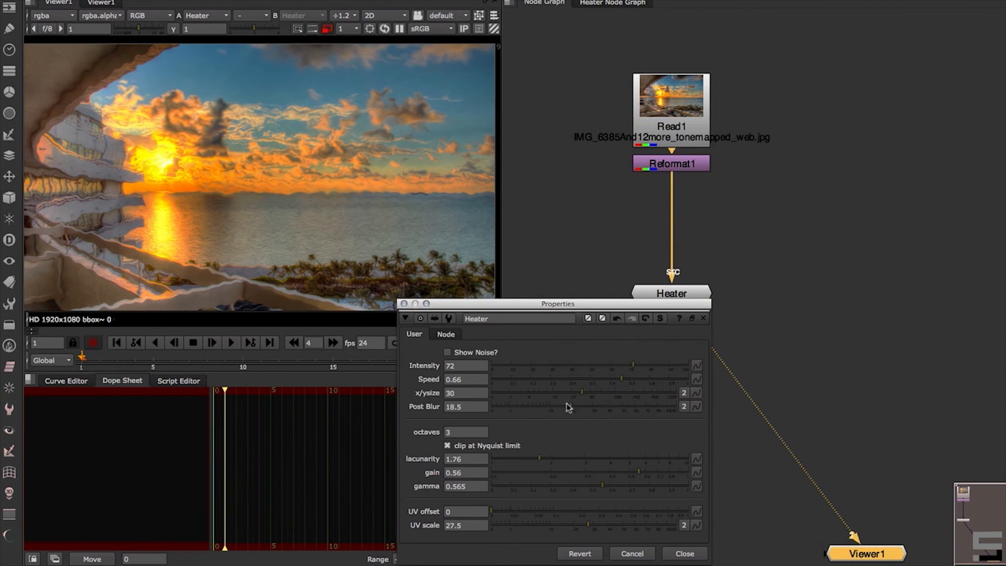
pyautogui.moveTo(531, 309); pyautogui.dragTo(402, 165)
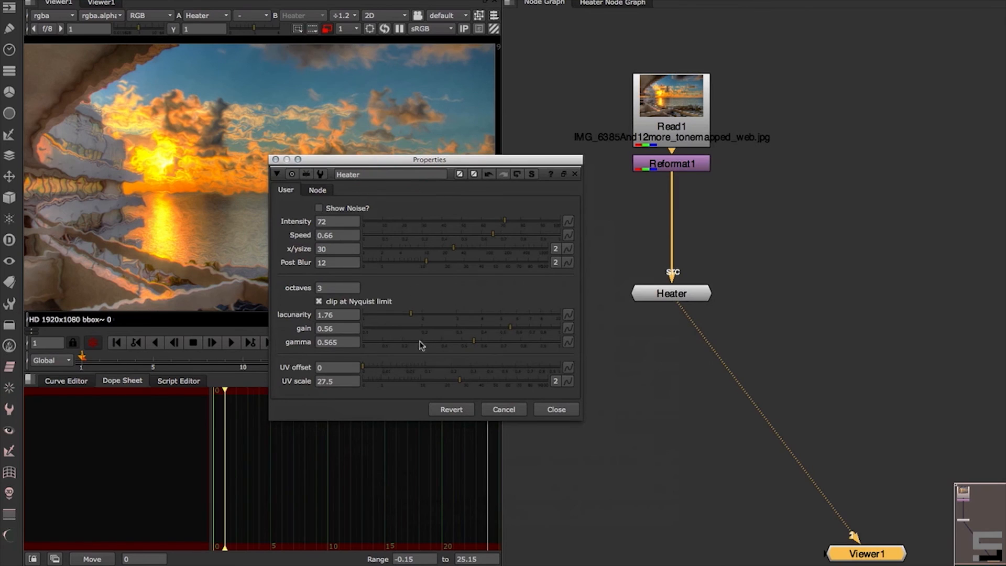
# Set Heater's Post Blur to 0, and try x/ysize at 500 before setting it to 350
pyautogui.click(369, 262)
pyautogui.click(471, 246)
pyautogui.click(338, 248)
pyautogui.write('500')
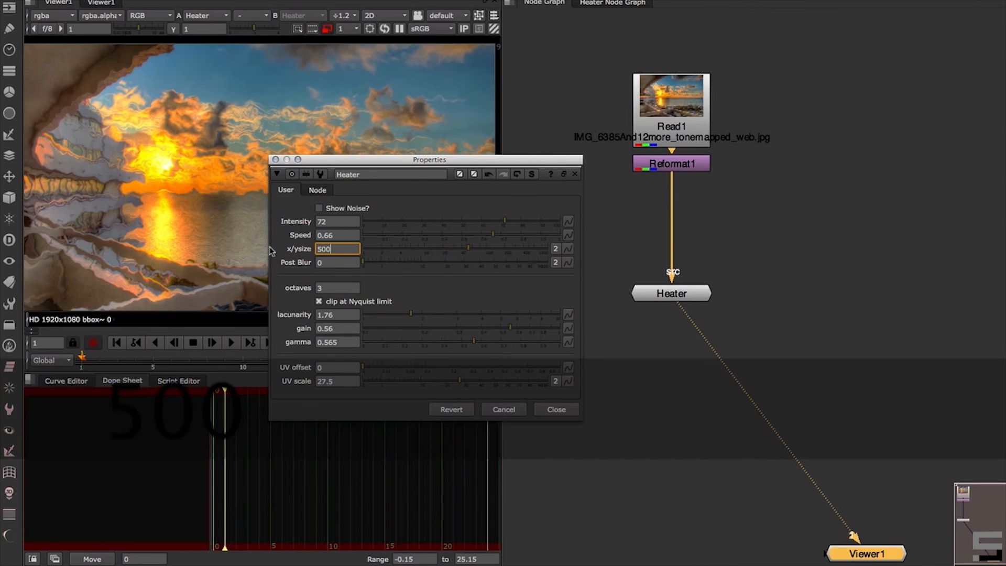
pyautogui.press('Return')
pyautogui.moveTo(398, 161); pyautogui.dragTo(487, 198)
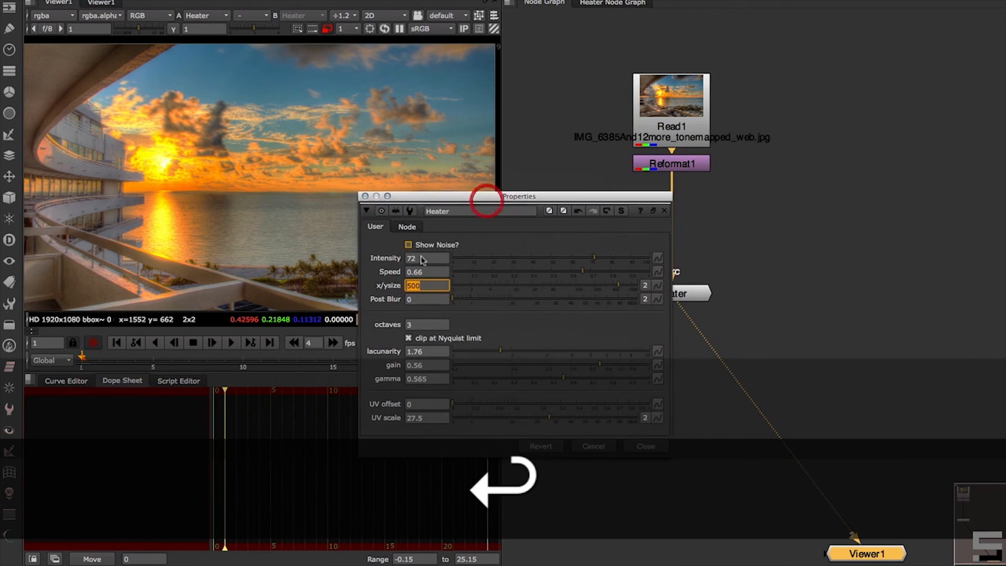
pyautogui.write('350')
pyautogui.press('Return')
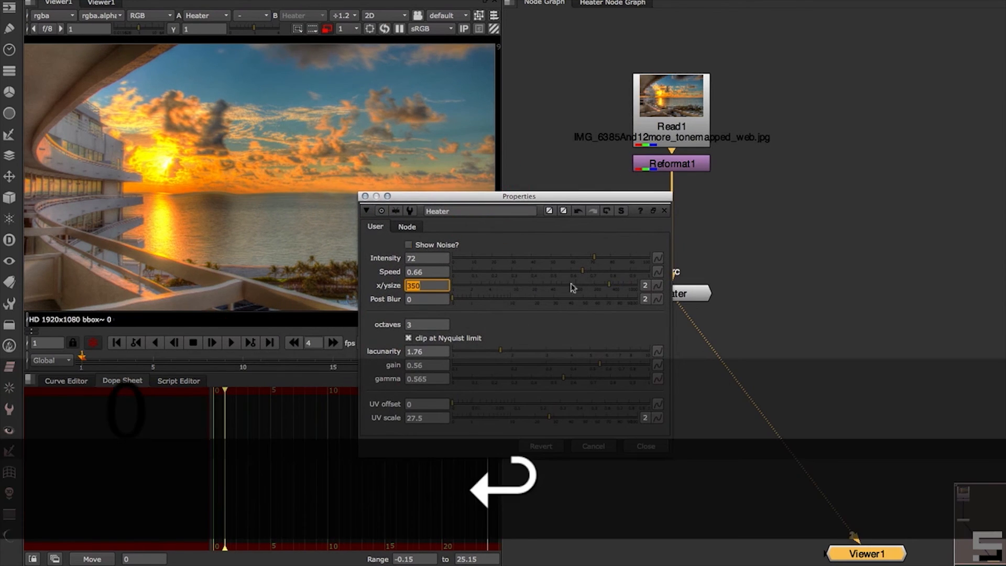
# Set Heater's Speed to 0.73 and Intensity to 80, and start playback
pyautogui.click(596, 271)
pyautogui.moveTo(595, 259)
pyautogui.mouseDown()
pyautogui.moveTo(574, 260)
pyautogui.moveTo(611, 263)
pyautogui.mouseUp()
pyautogui.click(231, 342)
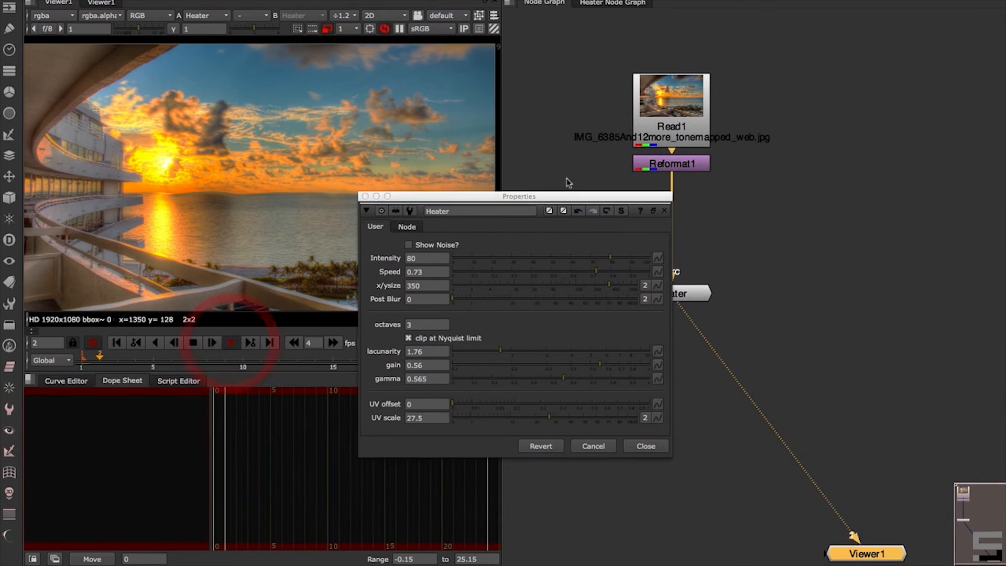
# Enlarge the viewer to full size and set Heater's UV scale to 63 during playback
pyautogui.moveTo(543, 196); pyautogui.dragTo(755, 272)
pyautogui.press('space')
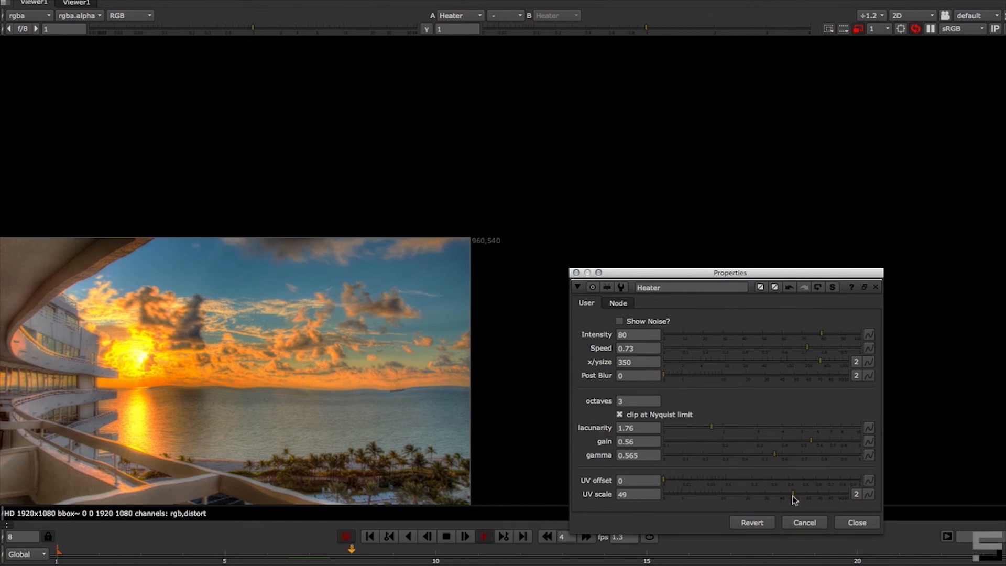
pyautogui.moveTo(792, 499); pyautogui.dragTo(810, 495)
pyautogui.rightClick(290, 317)
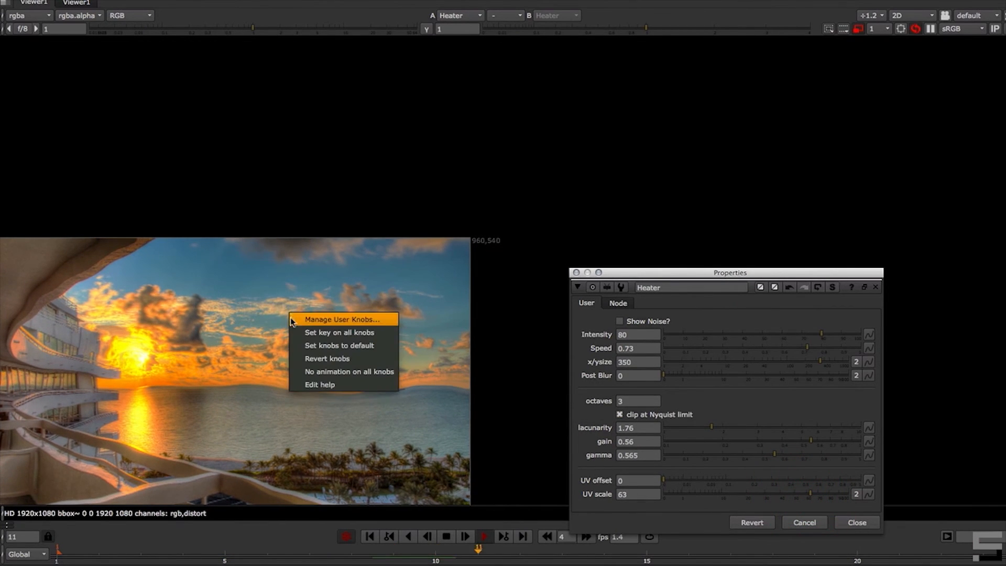
pyautogui.click(269, 266)
# Fit the image in the enlarged viewer, watch the heat distortion play unobstructed, and stop at frame 10
pyautogui.press('space')
pyautogui.press('space')
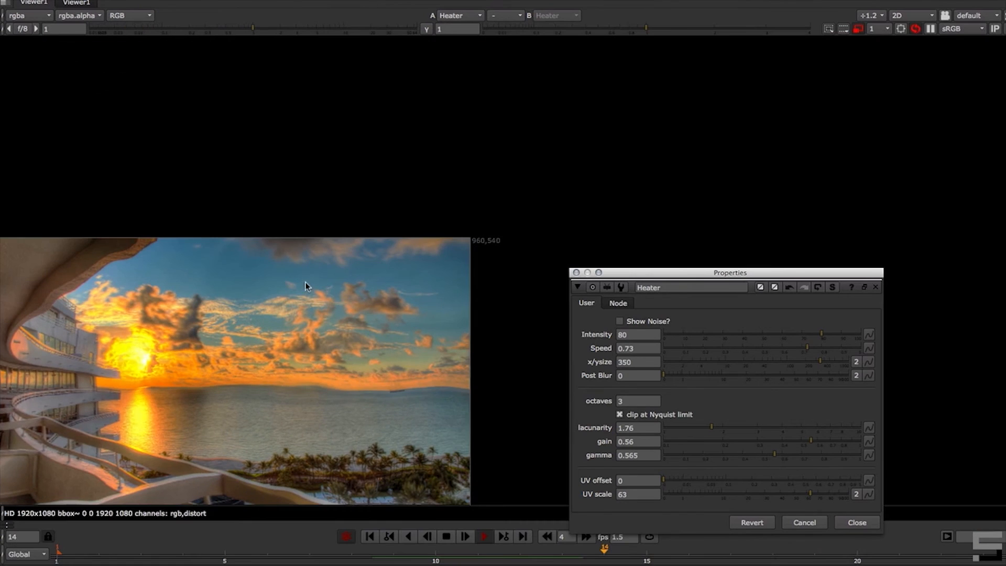
pyautogui.press('h')
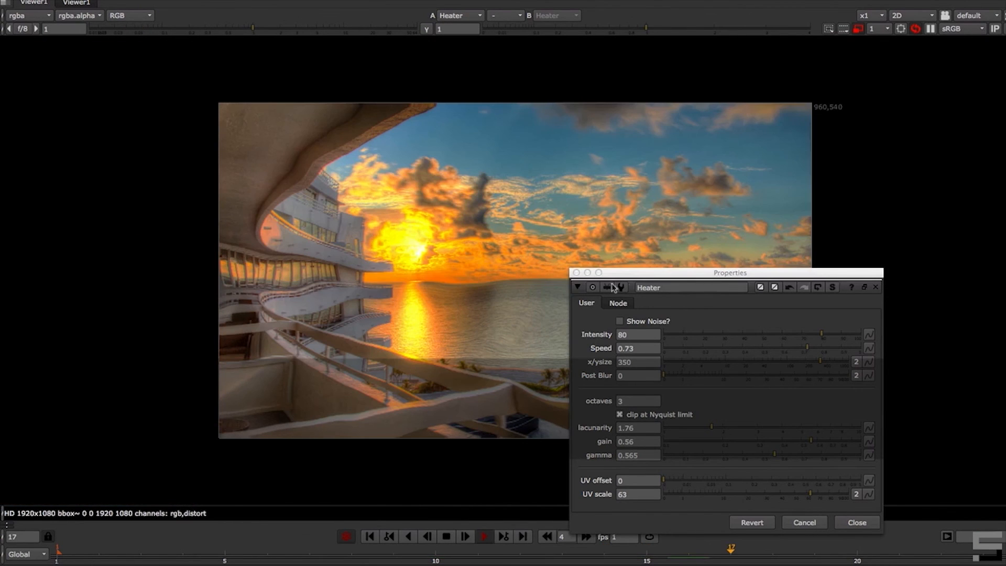
pyautogui.moveTo(630, 272); pyautogui.dragTo(962, 265)
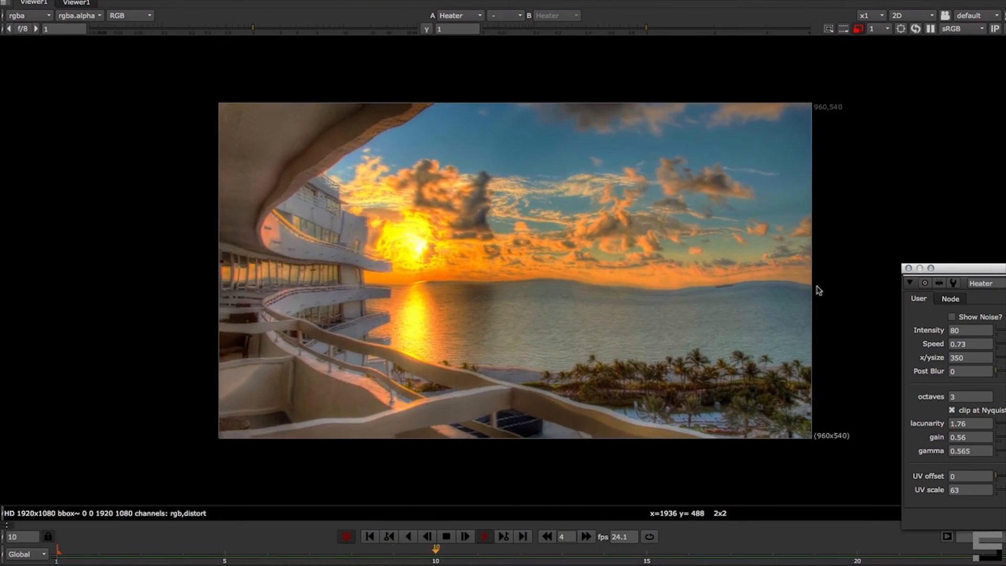
pyautogui.click(446, 536)
pyautogui.press('space')
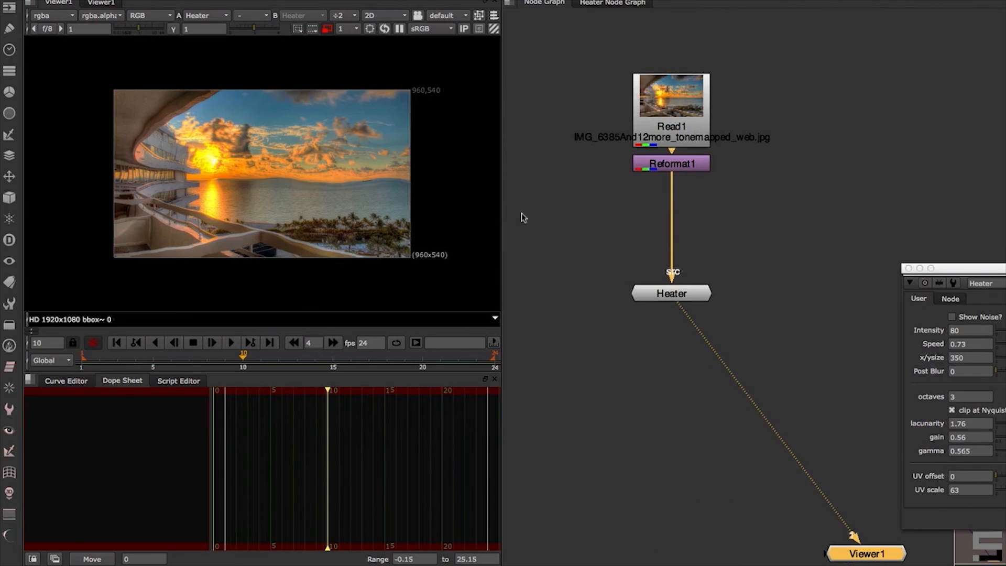
# Open the Heater group's internal node graph and close its properties
pyautogui.click(908, 268)
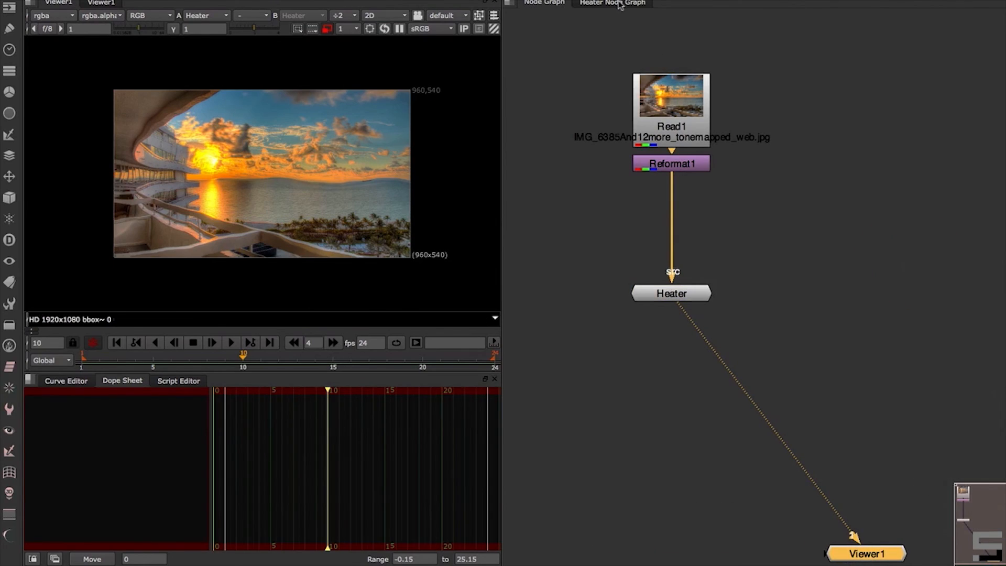
pyautogui.doubleClick(676, 292)
pyautogui.click(623, 3)
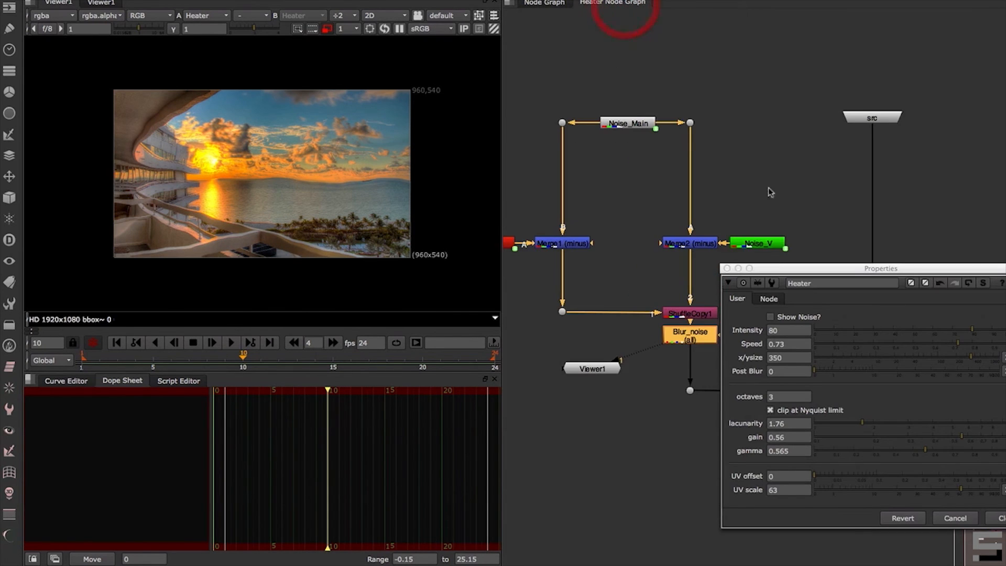
pyautogui.click(727, 268)
pyautogui.keyDown('alt'); pyautogui.moveTo(635, 162); pyautogui.dragTo(667, 187); pyautogui.keyUp('alt')
# Insert an EdgeDetect node directly after Blur_noise
pyautogui.click(759, 311)
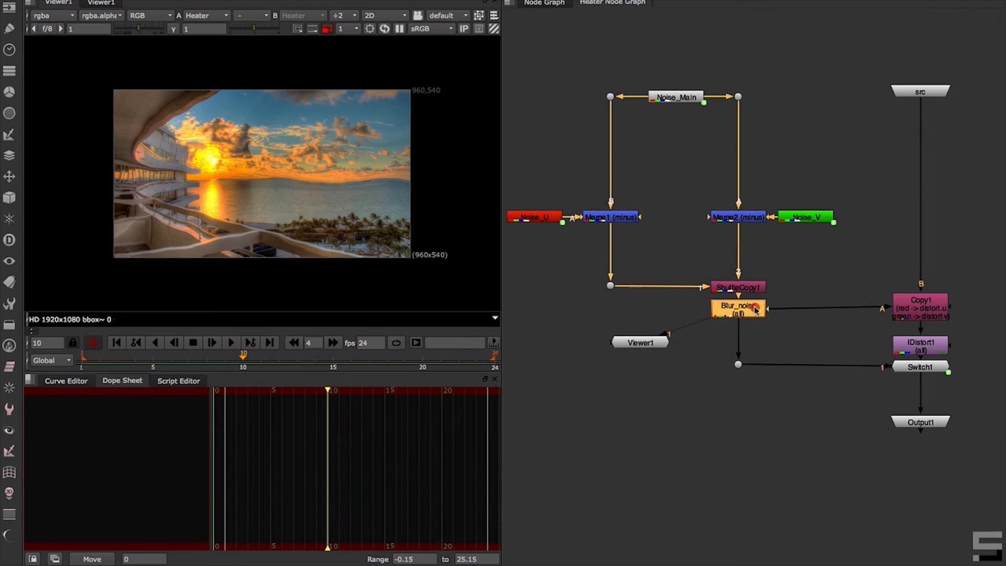
pyautogui.press('Tab')
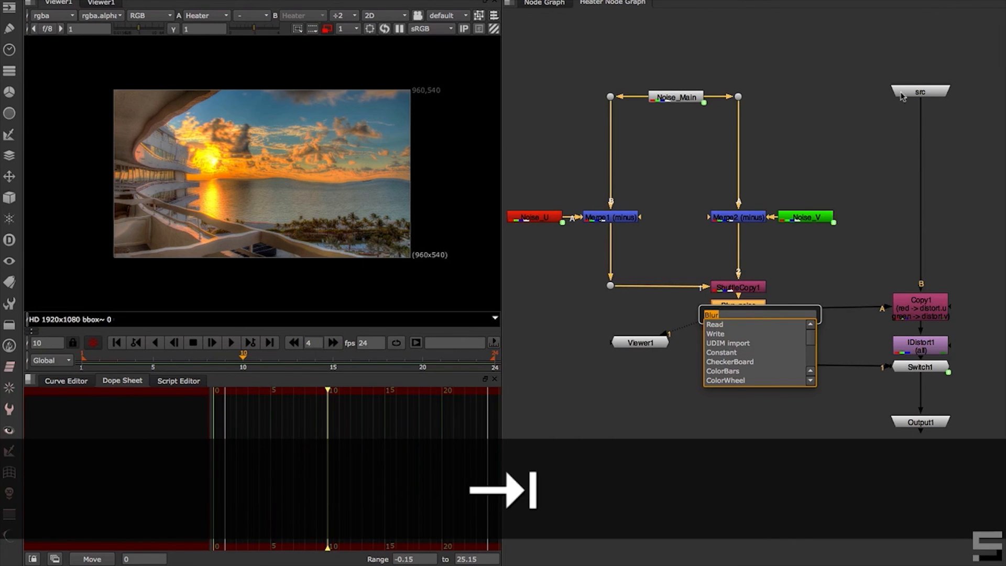
pyautogui.write('ed')
pyautogui.press('Down')
pyautogui.press('Return')
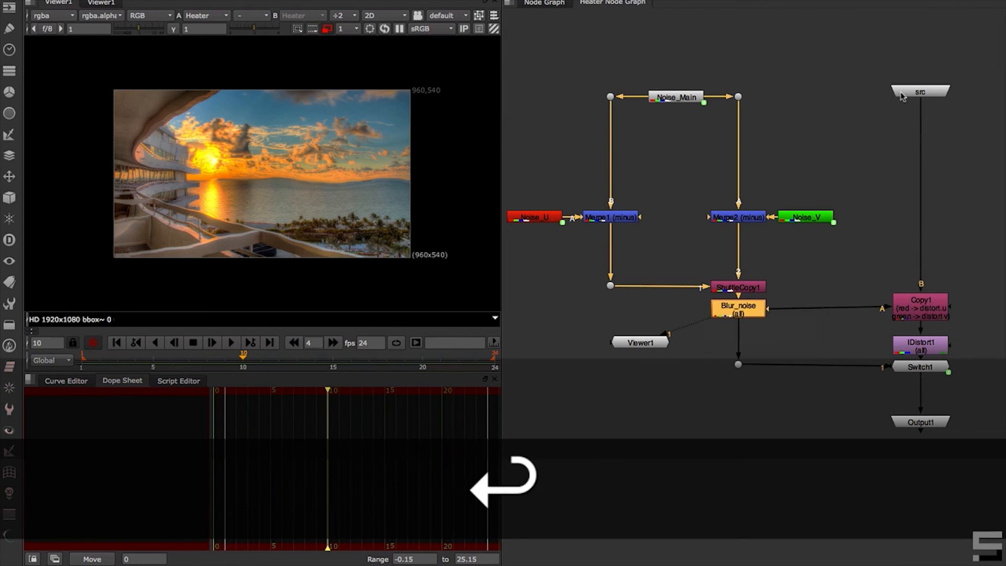
# View the alpha channel of the EdgeDetect node's output and close its properties
pyautogui.press('1')
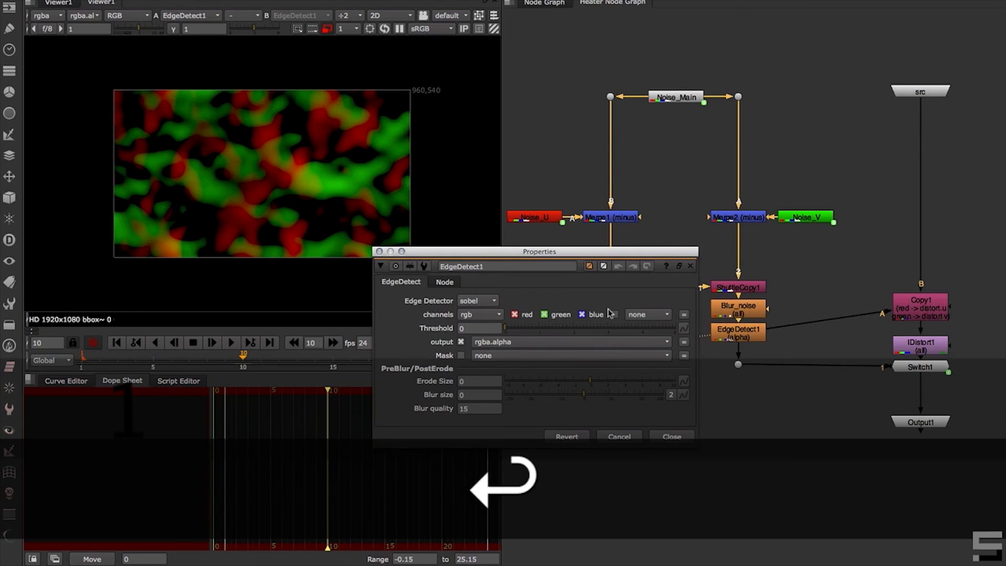
pyautogui.click(747, 338)
pyautogui.click(303, 184)
pyautogui.press('a')
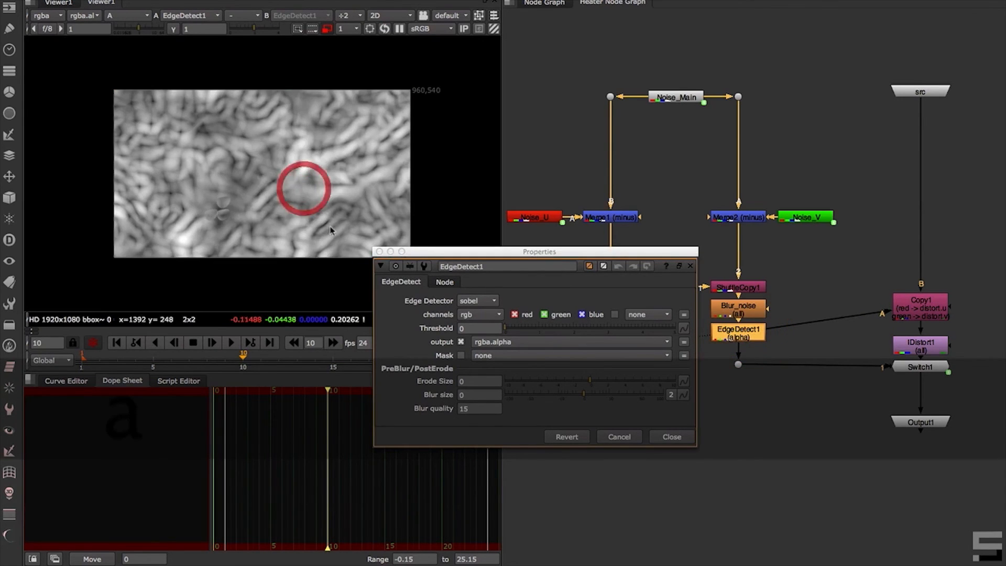
pyautogui.click(683, 440)
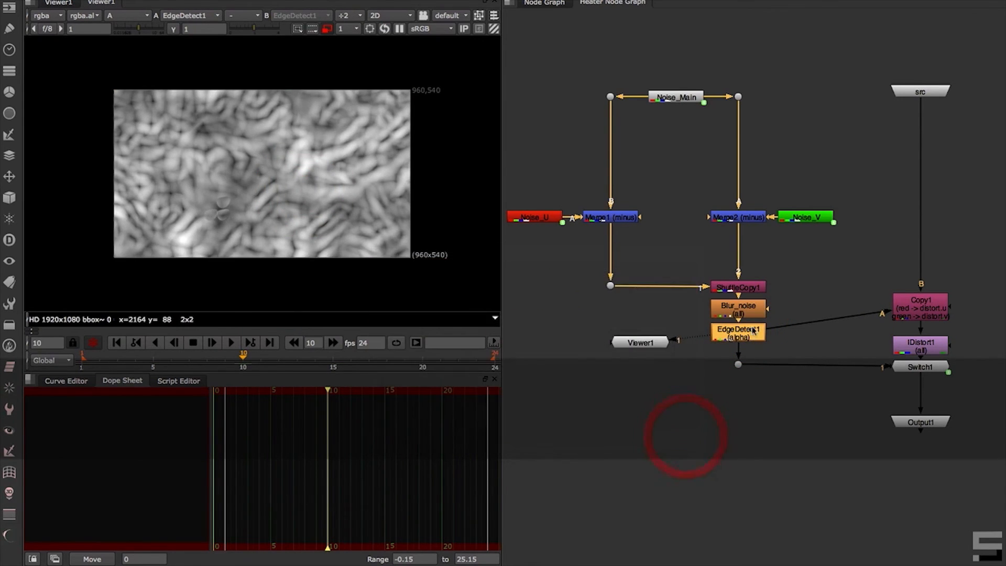
# Lower Copy1 with the IDistort1, Switch1 and Output1 nodes to line up with EdgeDetect1, and realign the dot feeding Switch1
pyautogui.moveTo(924, 313); pyautogui.dragTo(924, 322)
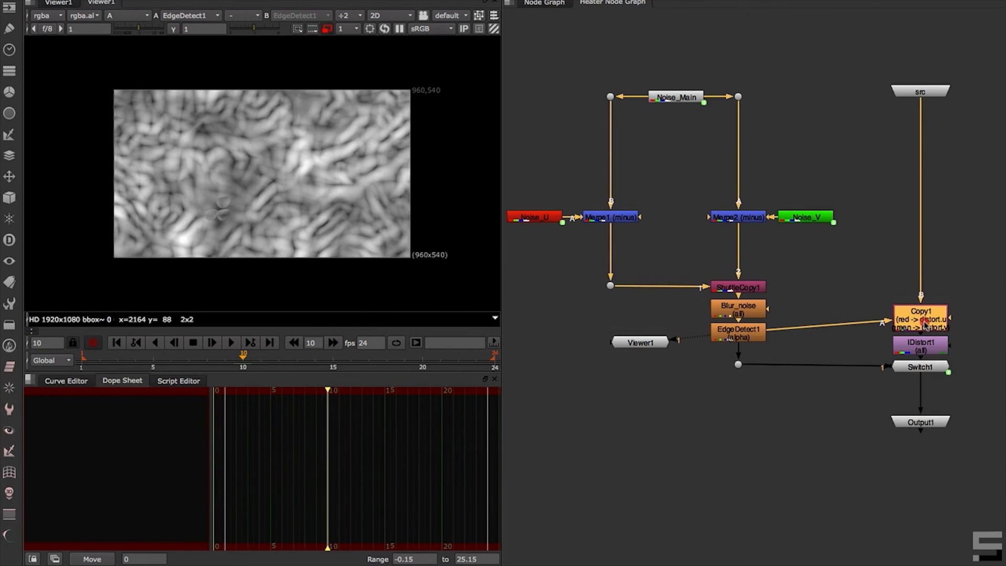
pyautogui.moveTo(979, 470); pyautogui.dragTo(828, 259)
pyautogui.moveTo(938, 324); pyautogui.dragTo(939, 340)
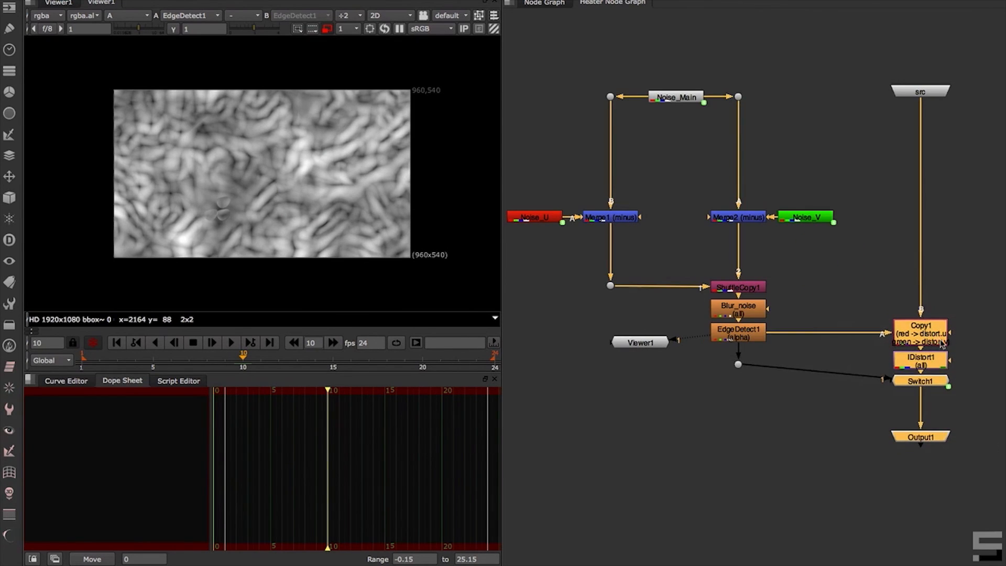
pyautogui.click(969, 374)
pyautogui.moveTo(738, 365); pyautogui.dragTo(739, 382)
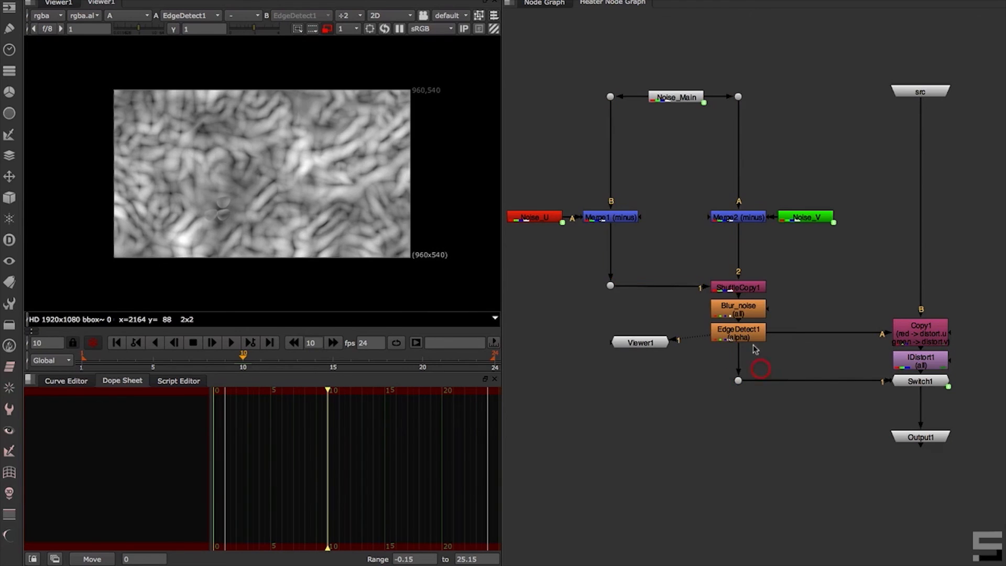
# Extract EdgeDetect1 and reinsert it after Merge1, paste a copy after Merge2, and lower Blur_noise in line with Copy1
pyautogui.click(739, 333)
pyautogui.press('super+shift+x')
pyautogui.moveTo(788, 331); pyautogui.dragTo(613, 238)
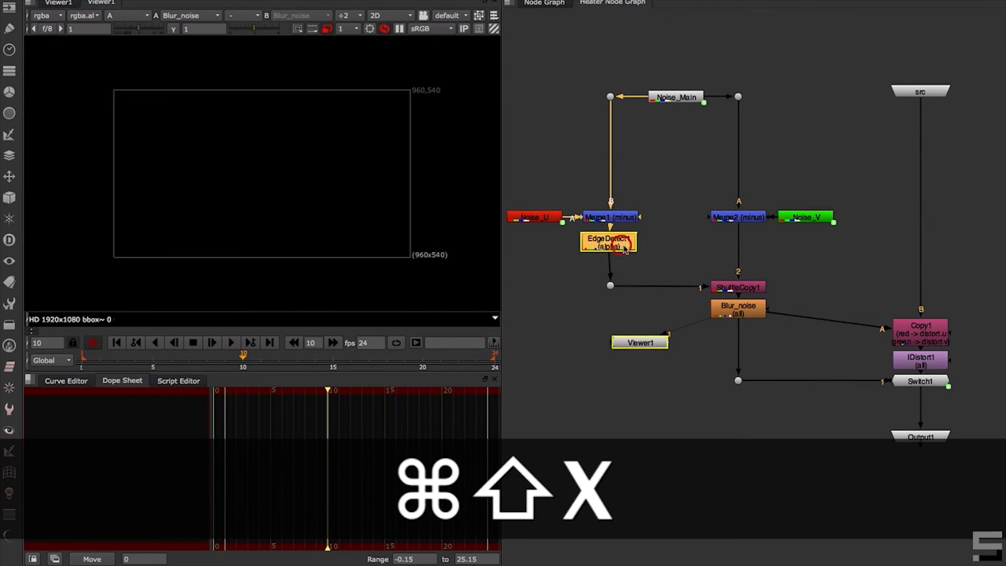
pyautogui.press('super+v')
pyautogui.moveTo(702, 247); pyautogui.dragTo(750, 241)
pyautogui.moveTo(741, 317); pyautogui.dragTo(746, 340)
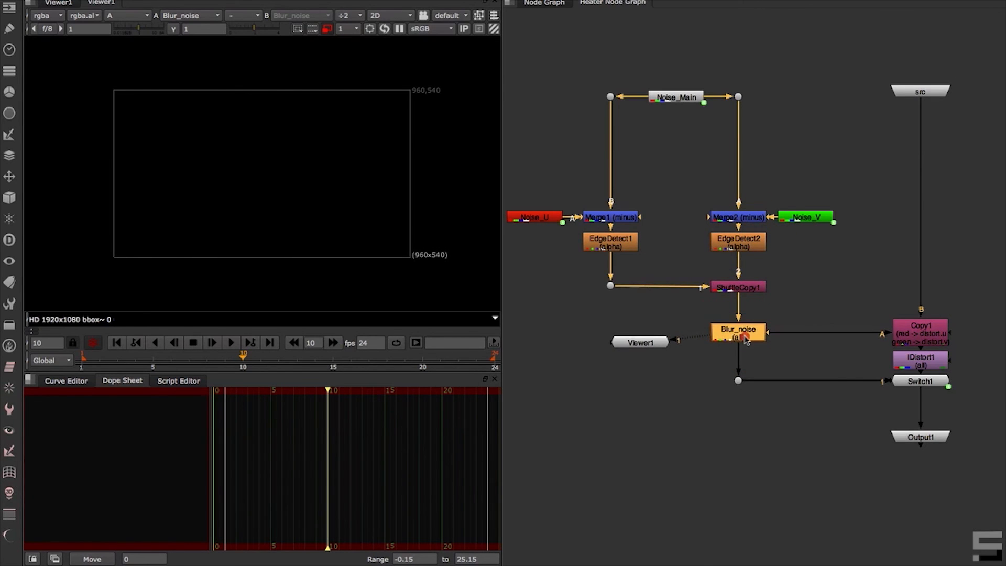
# View the outputs of EdgeDetect1 and EdgeDetect2 in turn to compare their edge patterns
pyautogui.click(622, 247)
pyautogui.press('1')
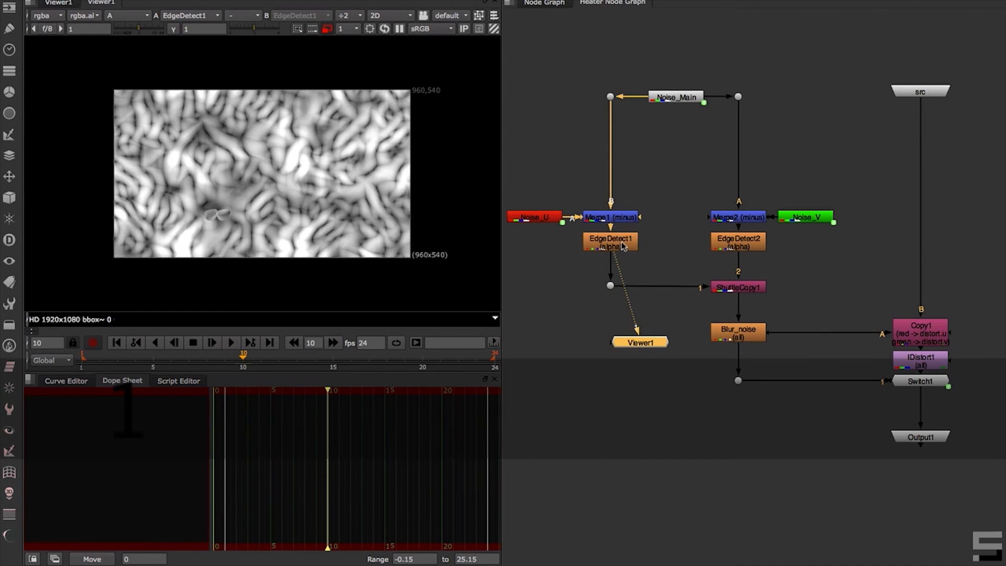
pyautogui.click(755, 248)
pyautogui.press('1')
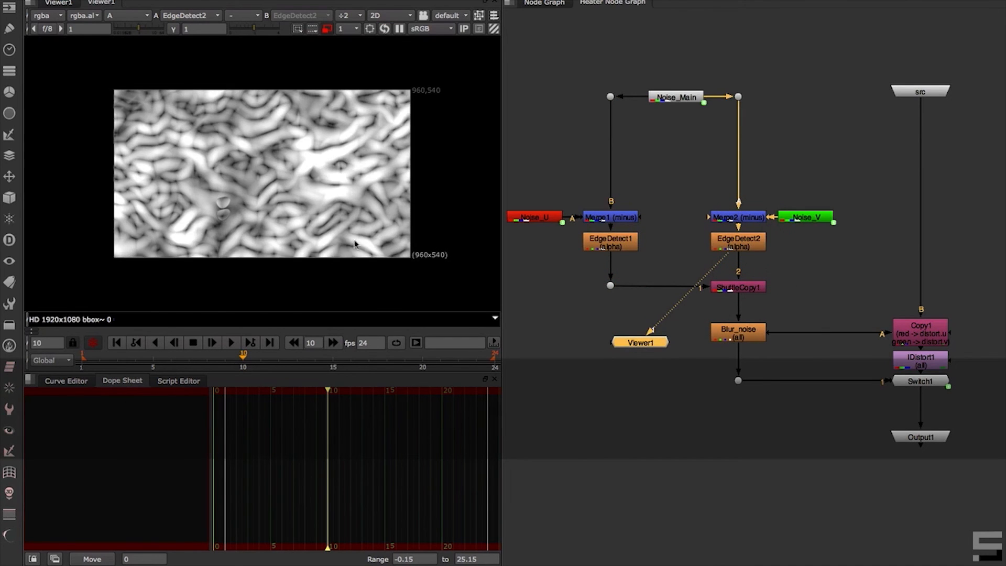
# Insert a FloodAlpha node directly after EdgeDetect1
pyautogui.click(631, 245)
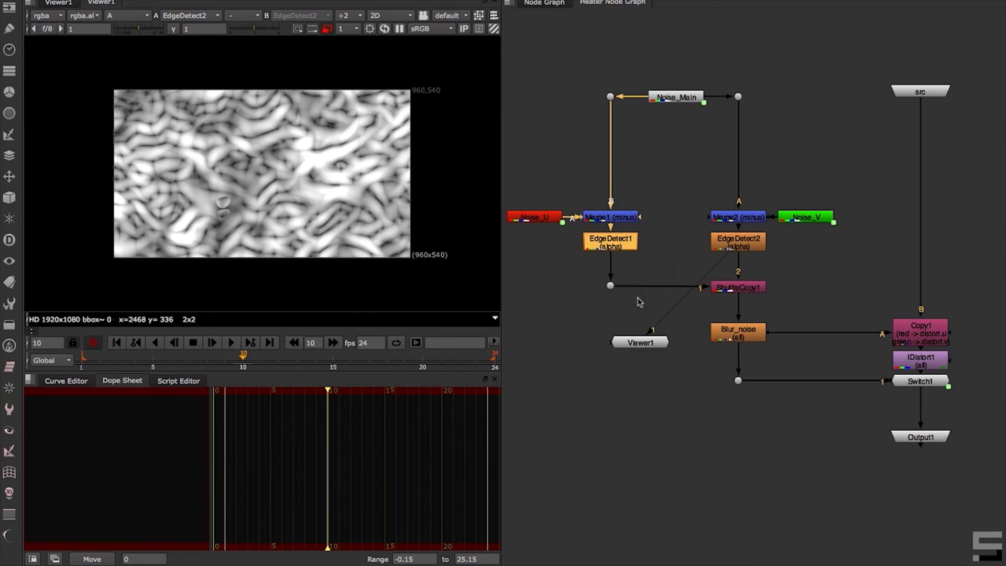
pyautogui.press('Tab')
pyautogui.write('floo')
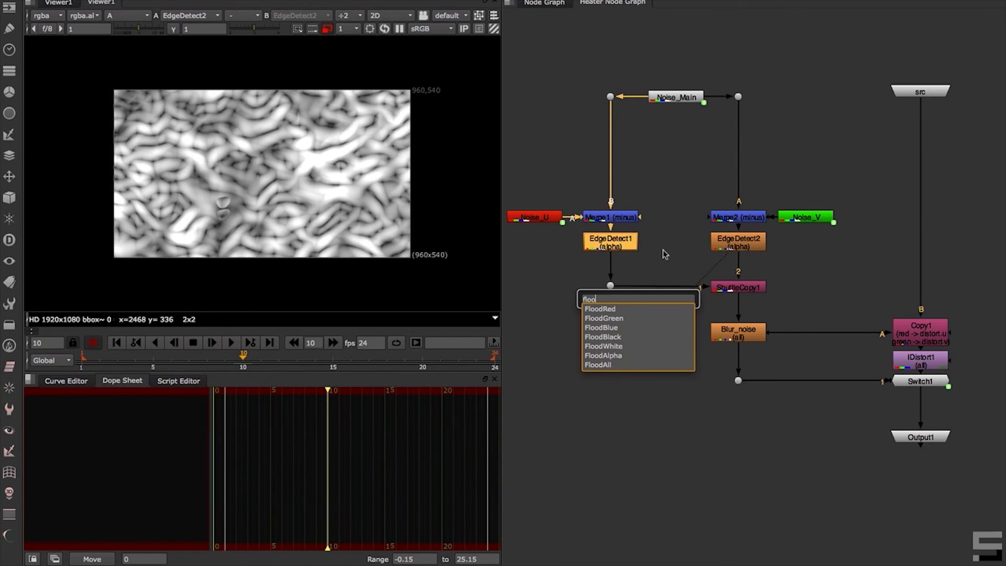
pyautogui.press('Down')
pyautogui.press('Down')
pyautogui.press('Down')
pyautogui.press('Down')
pyautogui.press('Down')
pyautogui.press('Down')
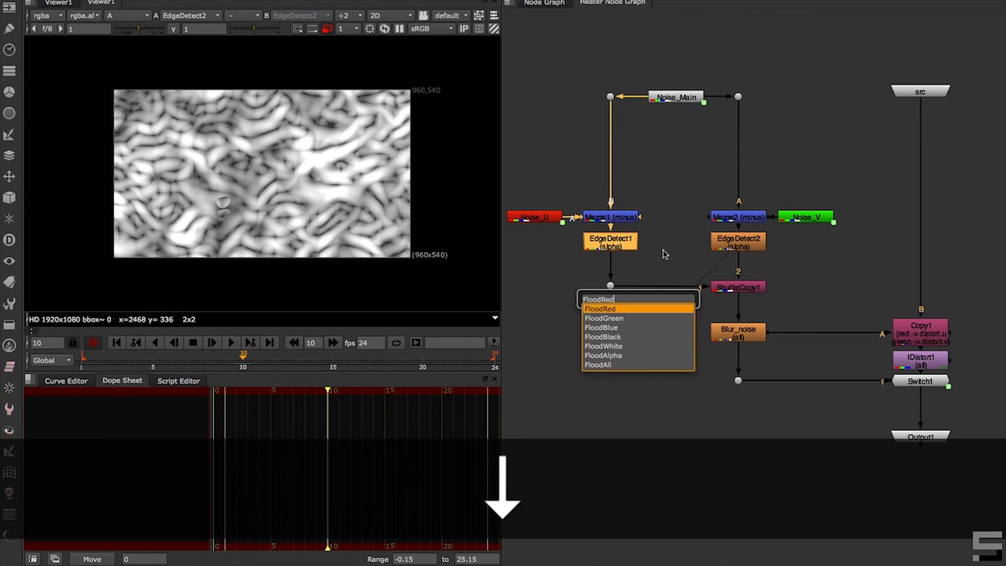
pyautogui.press('Return')
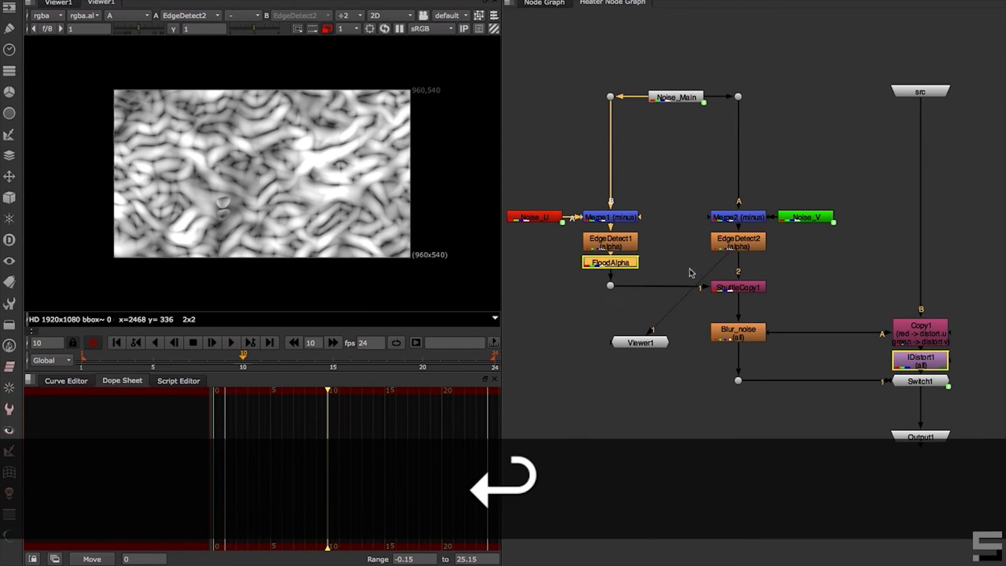
# Inspect the FloodAlpha node's channel routing, close its properties, and view its output
pyautogui.doubleClick(620, 264)
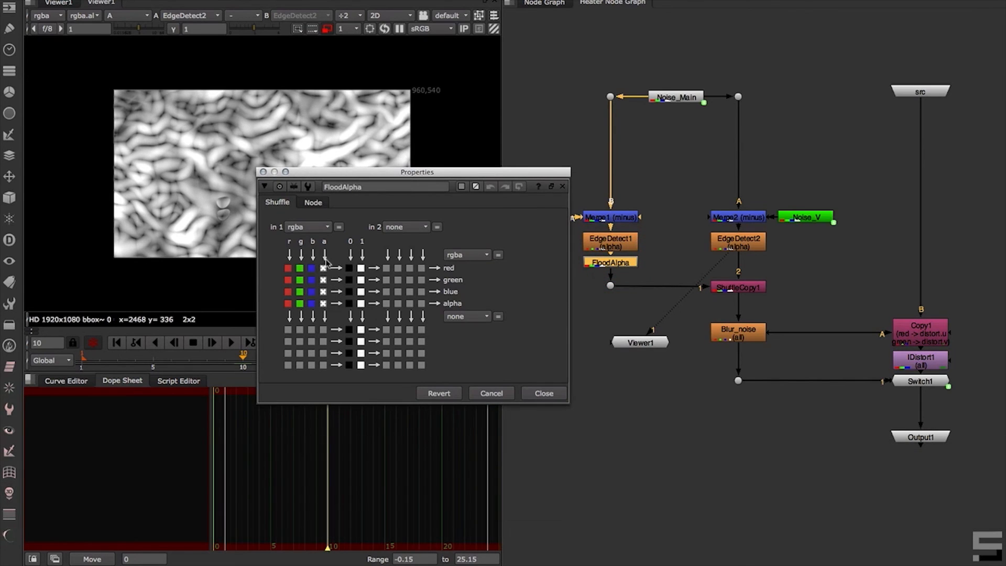
pyautogui.click(534, 394)
pyautogui.click(630, 263)
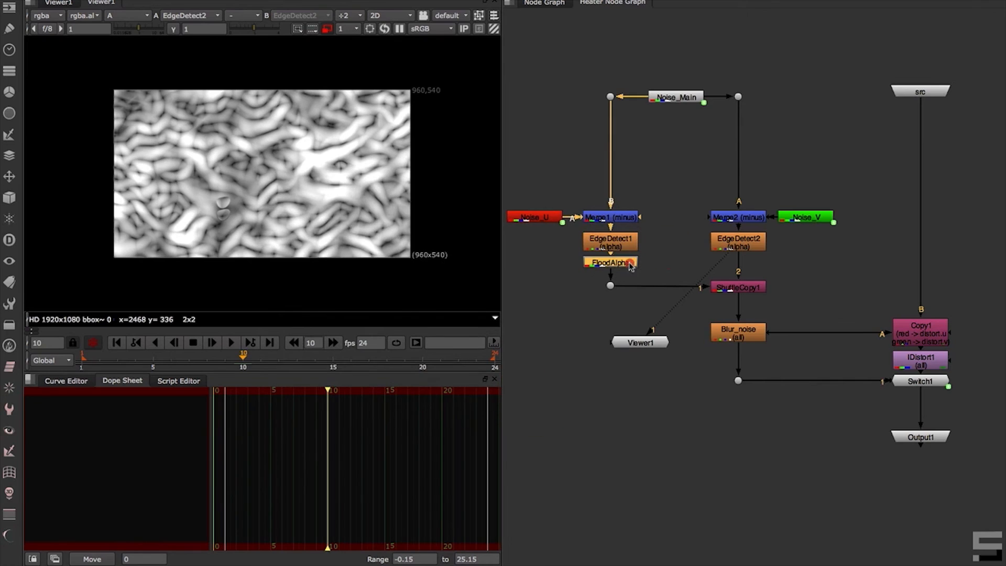
pyautogui.press('1')
pyautogui.click(757, 247)
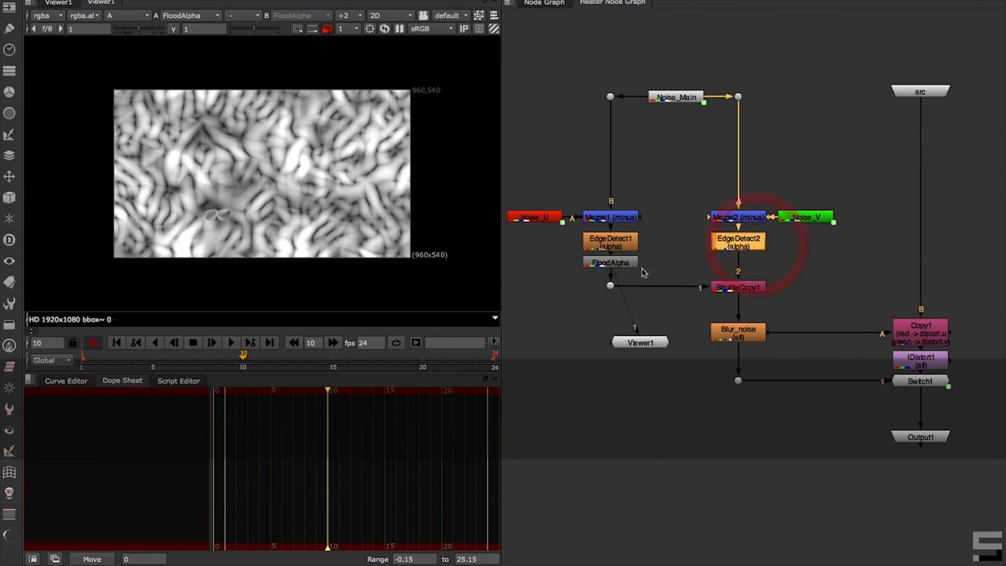
pyautogui.press('Tab')
pyautogui.press('Return')
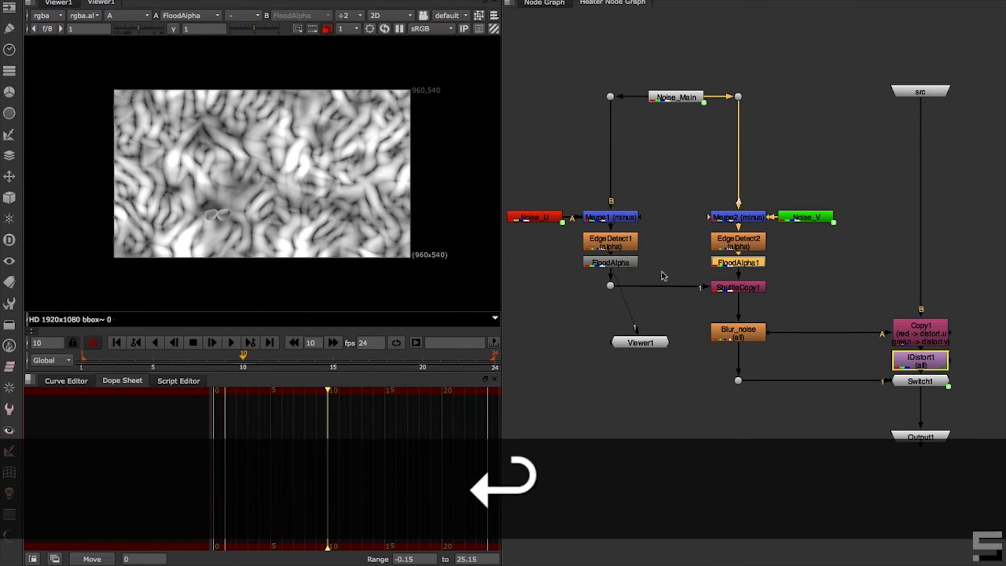
pyautogui.hotkey('ctrl', 'z')
# Insert a Shuffle node after EdgeDetect2, route its alpha input into the green and blue outputs, and close its properties
pyautogui.press('Tab')
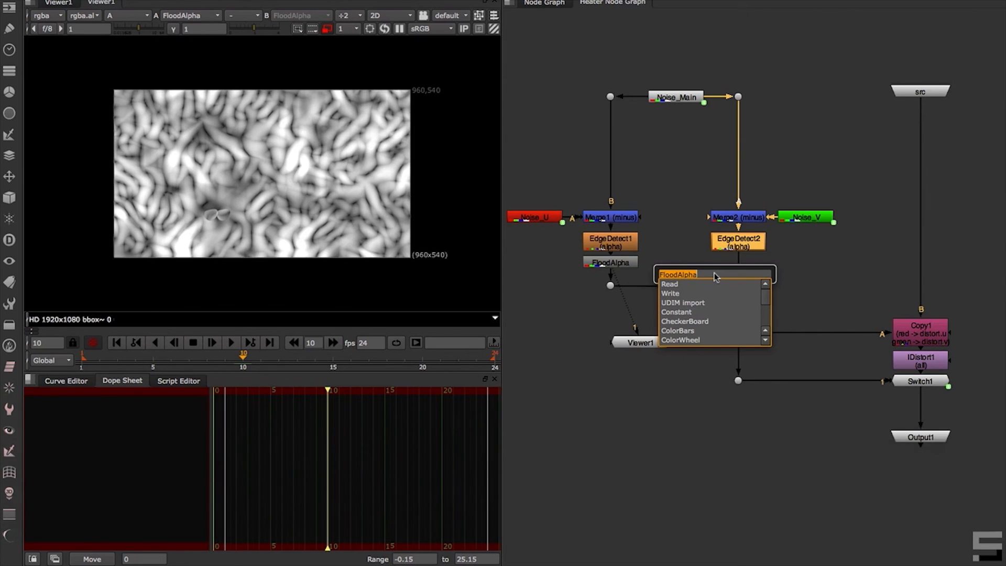
pyautogui.write('shuffle')
pyautogui.press('Down')
pyautogui.press('Return')
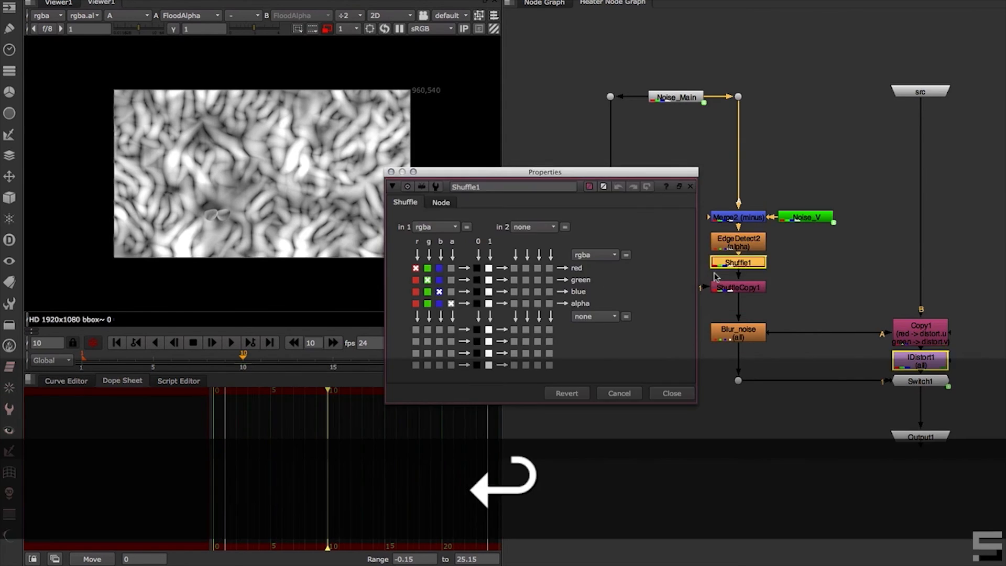
pyautogui.click(451, 280)
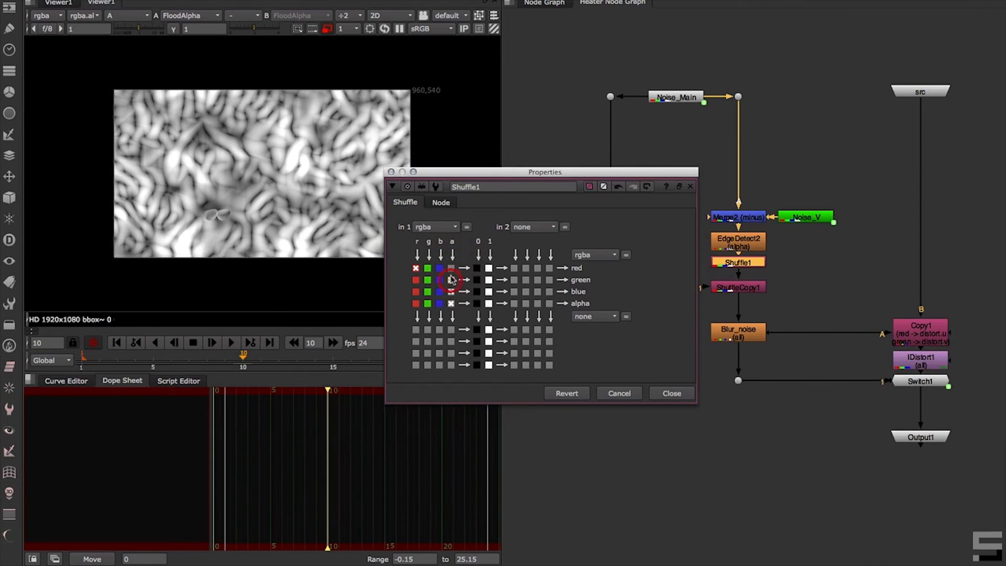
pyautogui.click(672, 393)
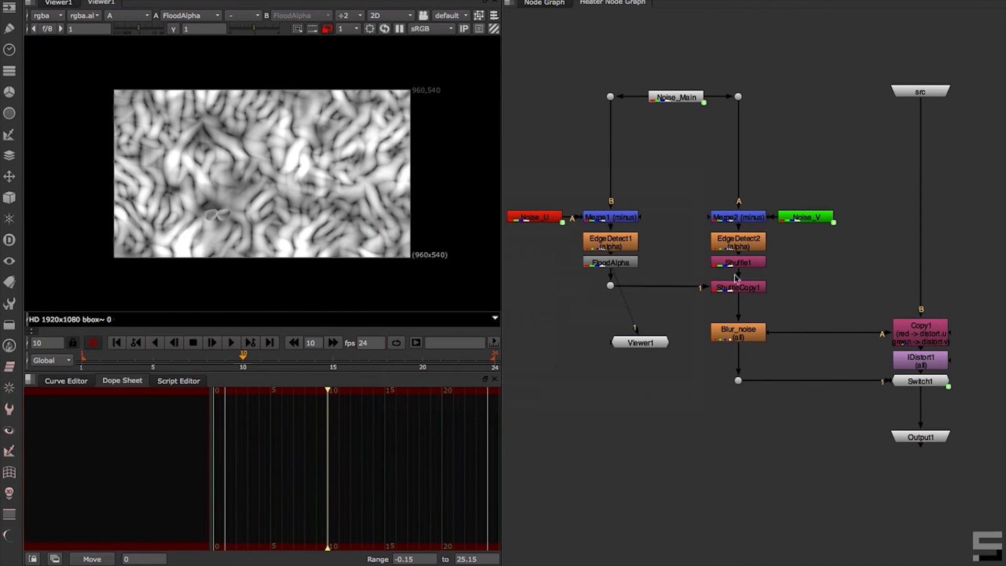
# View ShuffleCopy1's red, green and combined RGB channels, and check the distorted image at Output1
pyautogui.click(752, 291)
pyautogui.press('1')
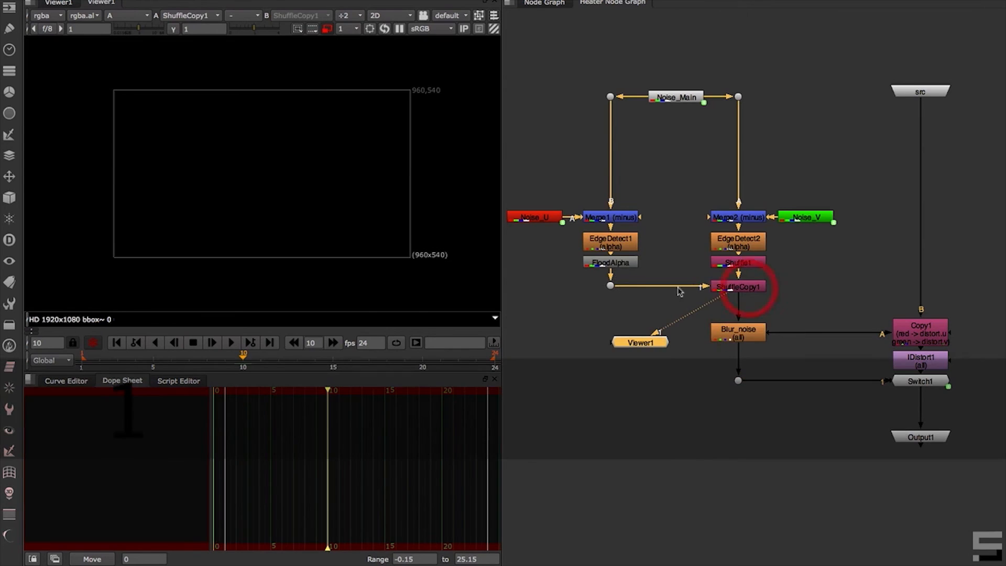
pyautogui.click(348, 232)
pyautogui.press('g')
pyautogui.press('r')
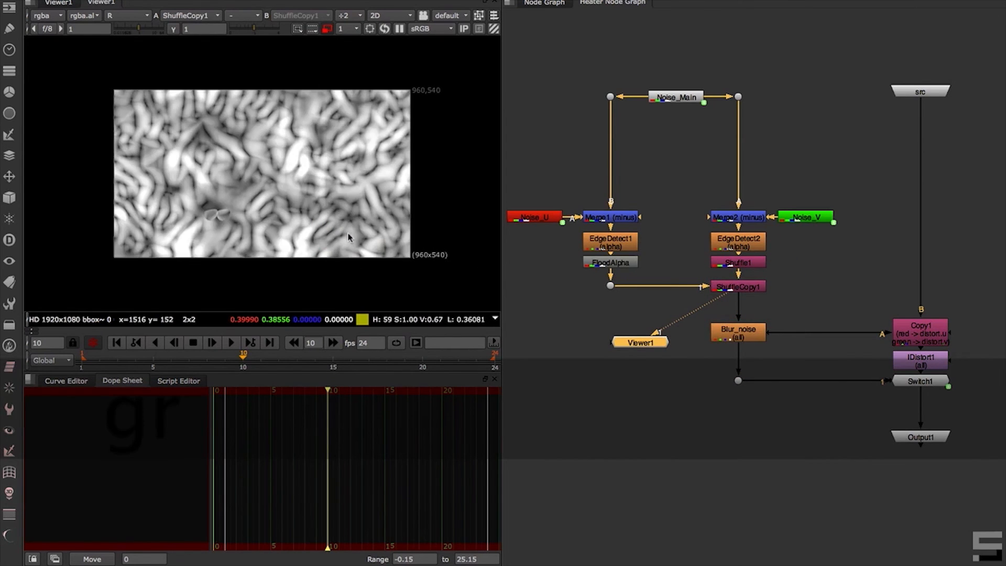
pyautogui.press('g')
pyautogui.press('r')
pyautogui.press('r')
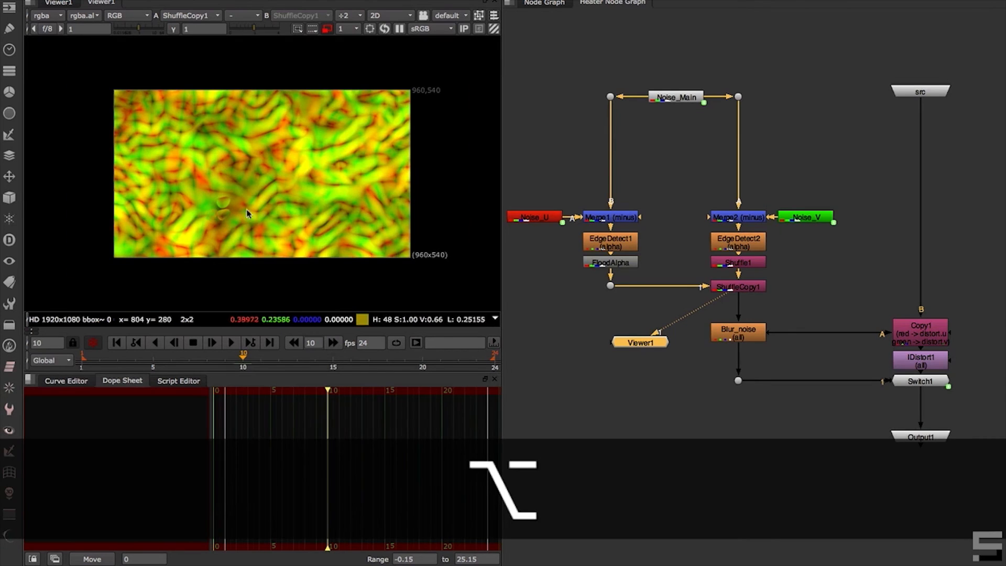
pyautogui.moveTo(246, 210)
pyautogui.keyDown('alt'); pyautogui.mouseDown(button='middle')
pyautogui.moveTo(308, 184)
pyautogui.moveTo(259, 225)
pyautogui.mouseUp(button='middle'); pyautogui.keyUp('alt')
pyautogui.keyDown('alt'); pyautogui.moveTo(355, 191); pyautogui.dragTo(329, 201); pyautogui.keyUp('alt')
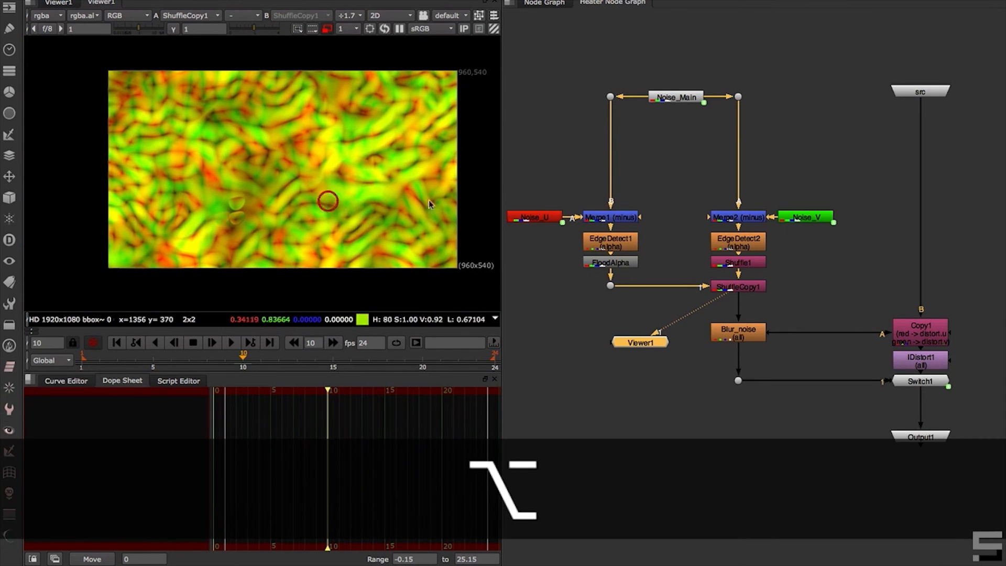
pyautogui.click(941, 438)
pyautogui.press('1')
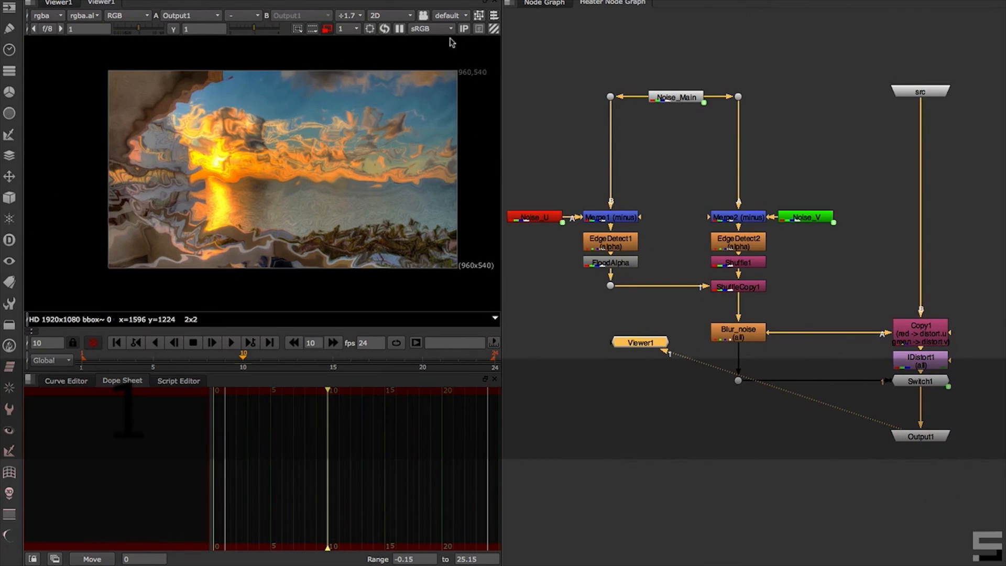
# In the main node graph, set the Heater's Intensity to 52, x/ysize to 390, Post Blur to 7 and UV scale to 40.5
pyautogui.click(545, 4)
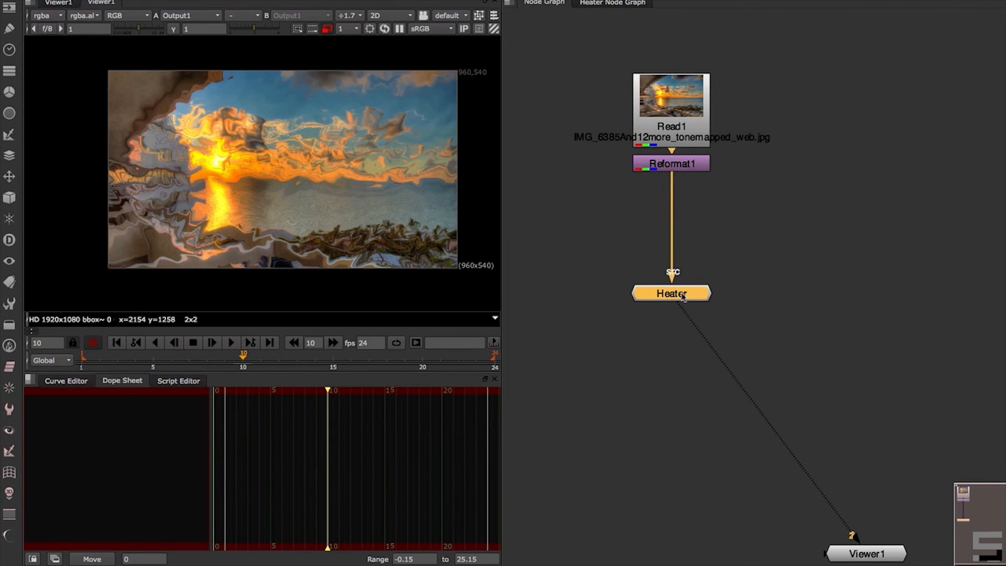
pyautogui.doubleClick(681, 297)
pyautogui.moveTo(834, 270); pyautogui.dragTo(639, 233)
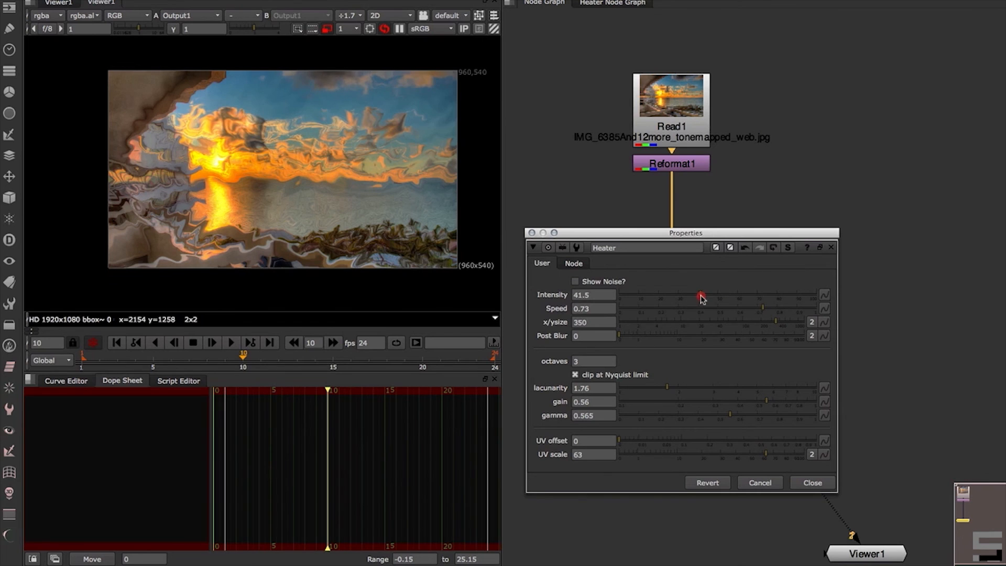
pyautogui.moveTo(723, 296); pyautogui.dragTo(779, 326)
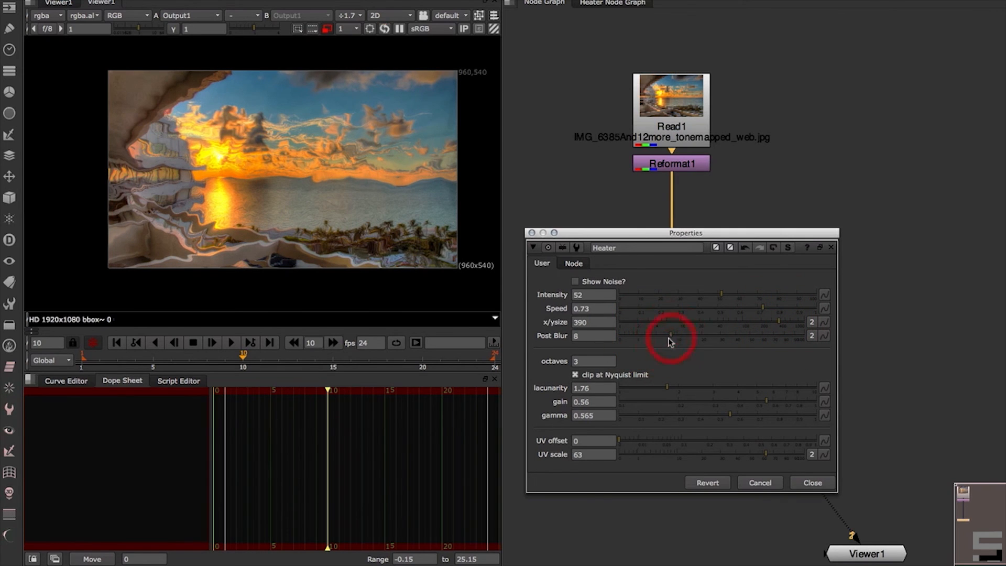
pyautogui.moveTo(721, 455); pyautogui.dragTo(736, 454)
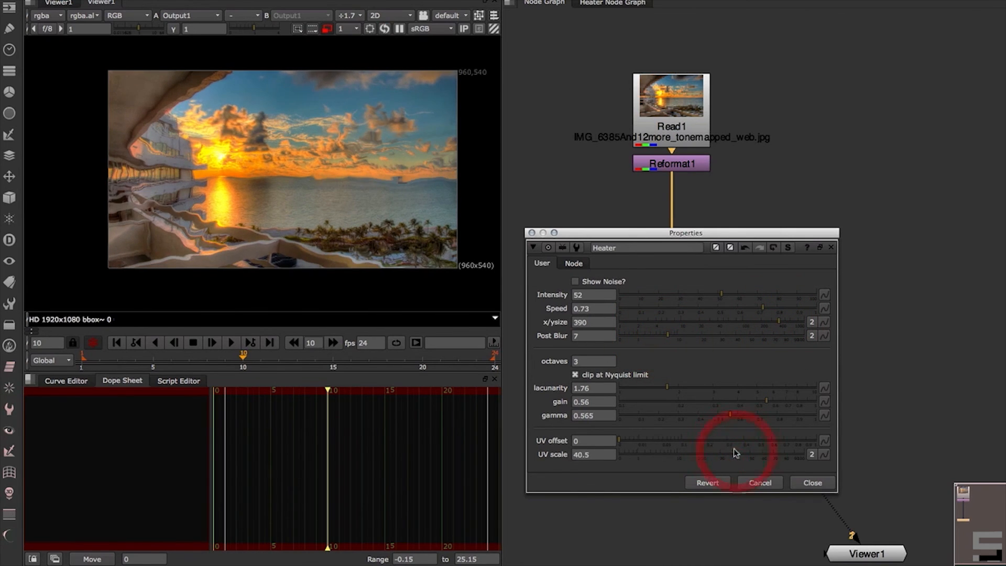
# Enlarge the viewer image, play the distortion forward and backward, and stop at frame 4
pyautogui.keyDown('alt'); pyautogui.moveTo(289, 168); pyautogui.dragTo(246, 200, button='middle'); pyautogui.keyUp('alt')
pyautogui.click(231, 342)
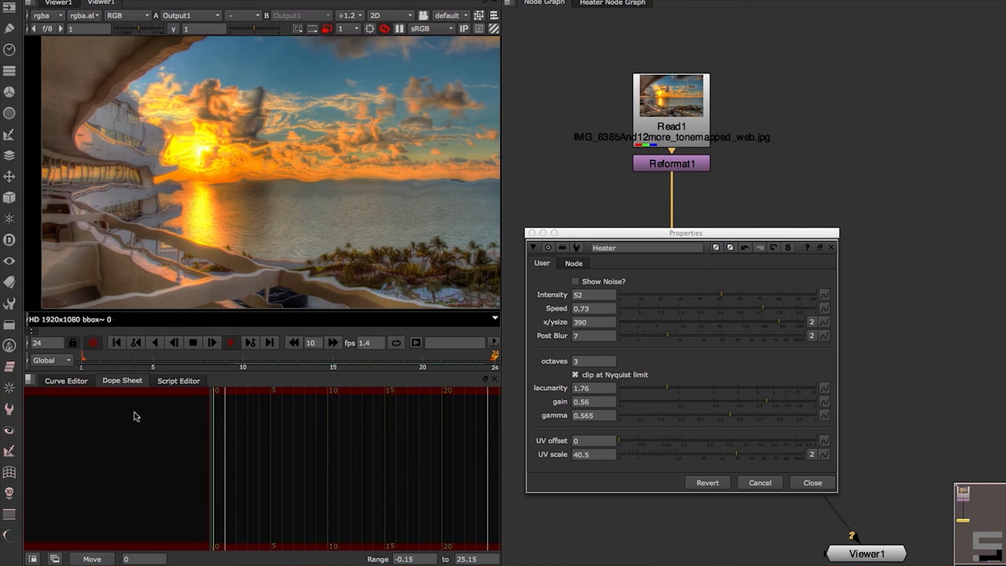
pyautogui.click(156, 343)
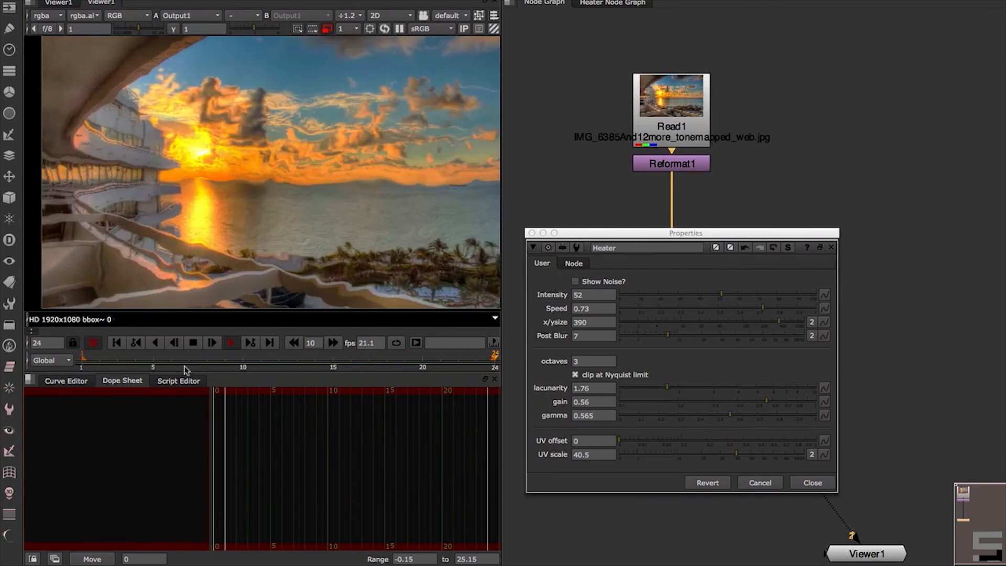
pyautogui.click(192, 343)
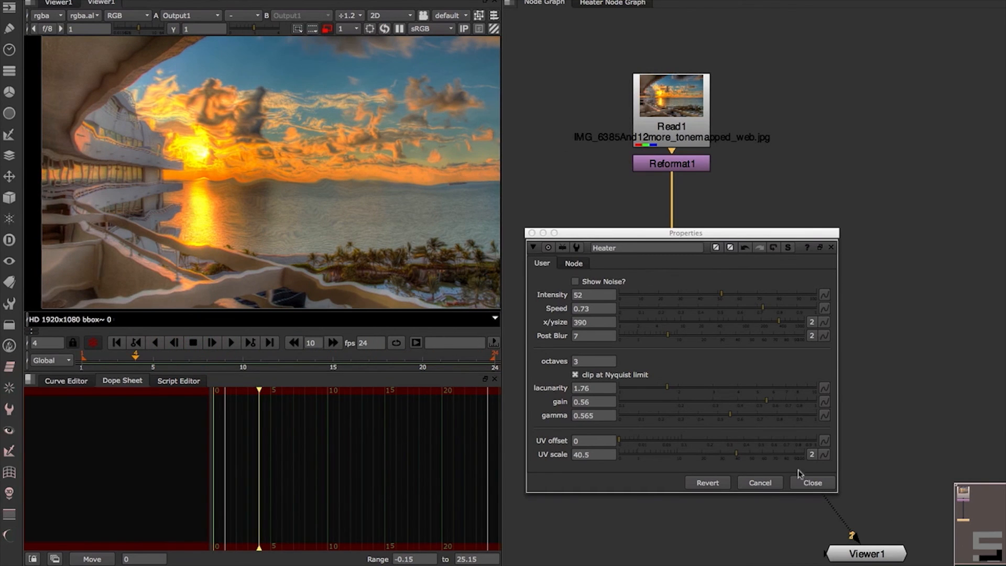
# Add a check box knob named crazylook with the label Go Crazy! to the Heater group, and close its properties
pyautogui.rightClick(665, 274)
pyautogui.click(686, 279)
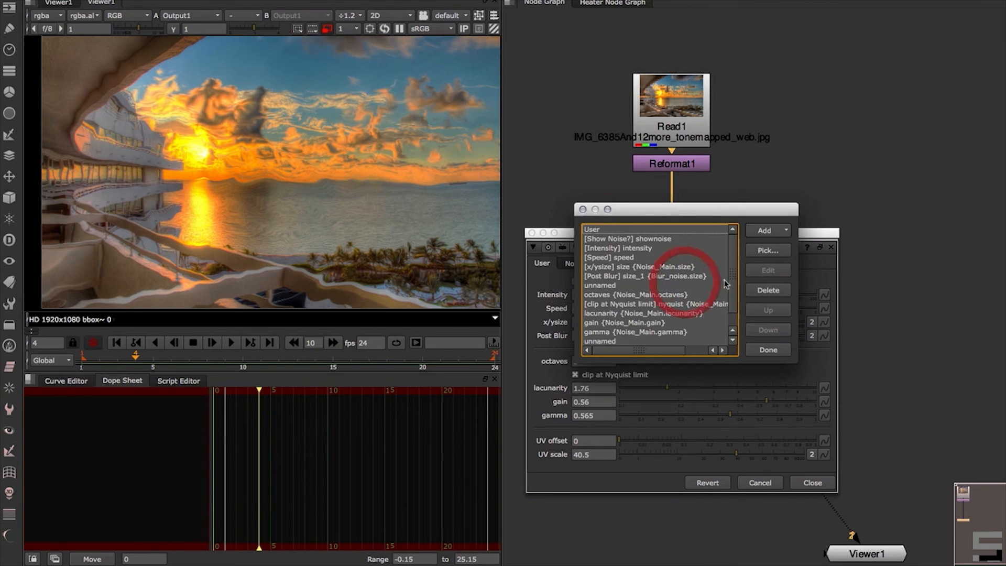
pyautogui.moveTo(777, 234); pyautogui.dragTo(736, 231)
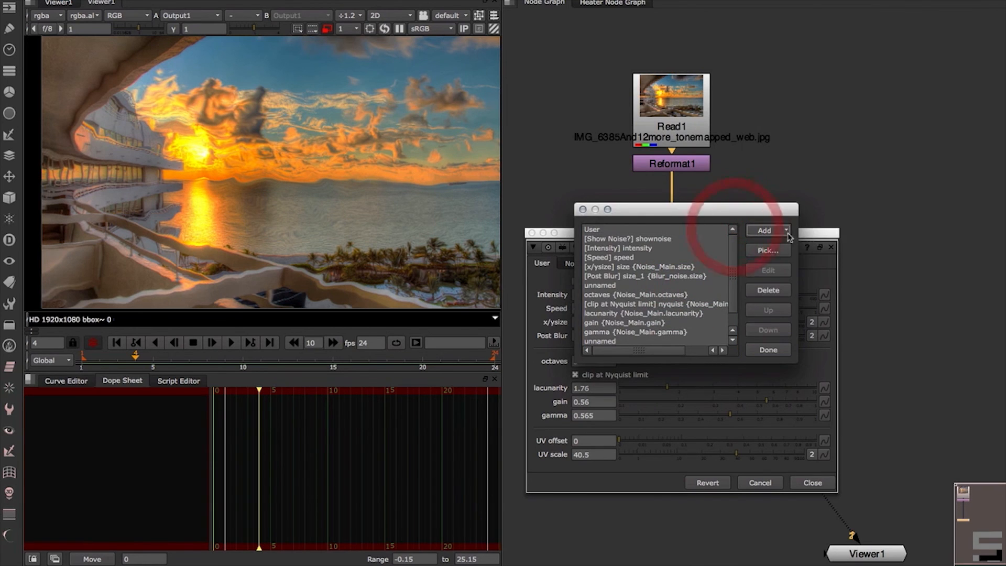
pyautogui.click(789, 235)
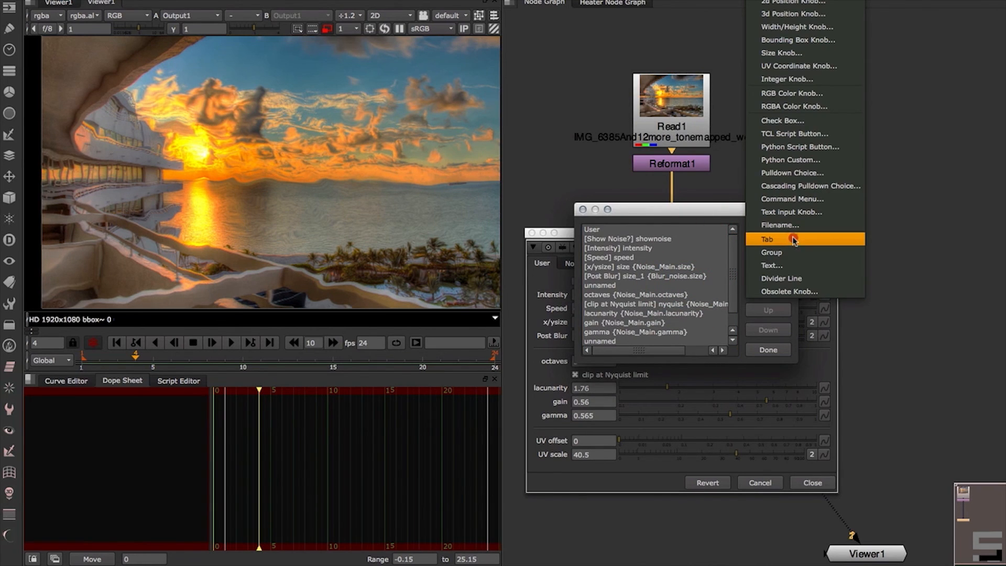
pyautogui.click(807, 121)
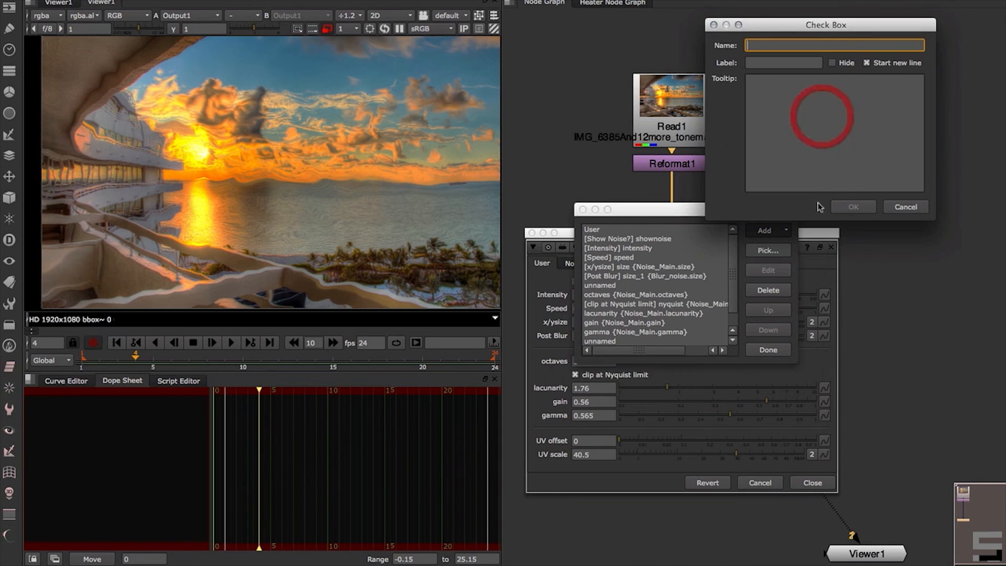
pyautogui.write('craz')
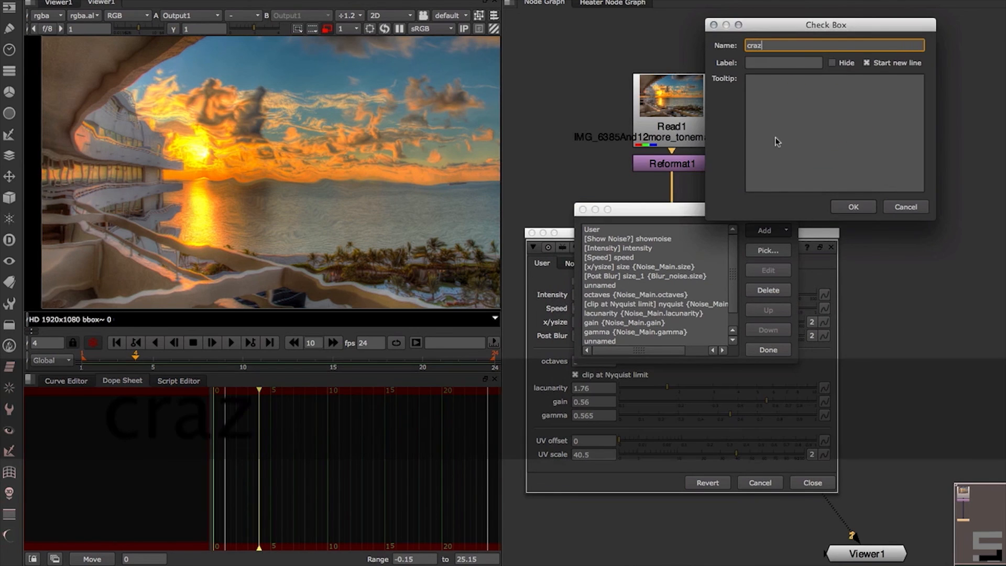
pyautogui.write('ylook')
pyautogui.press('Tab')
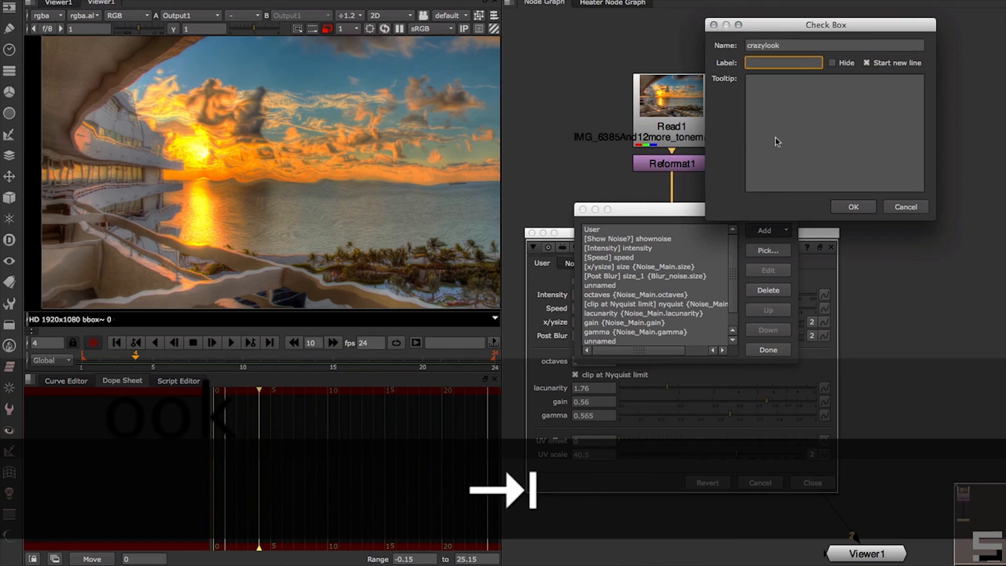
pyautogui.write('Go Cra')
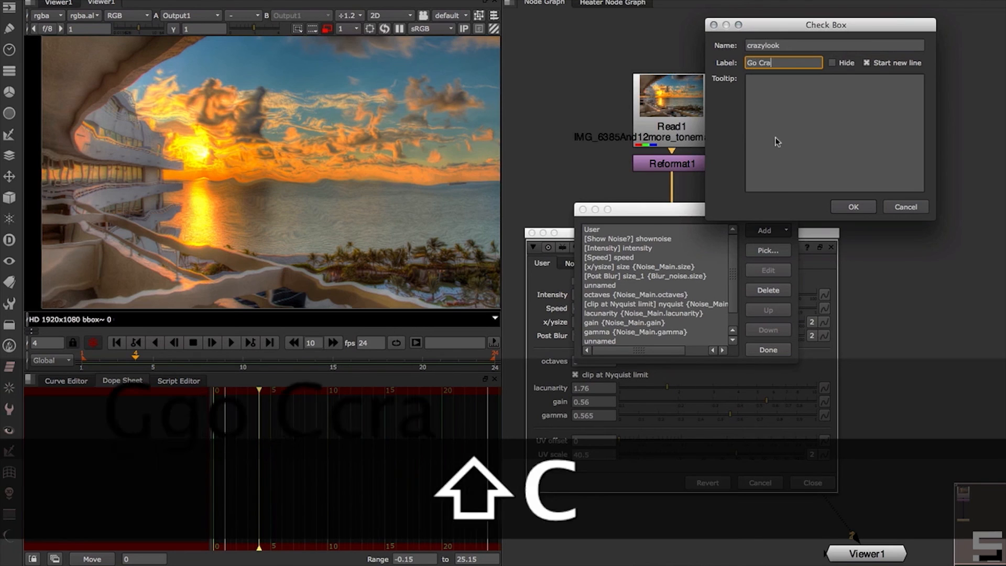
pyautogui.write('zy!')
pyautogui.click(853, 206)
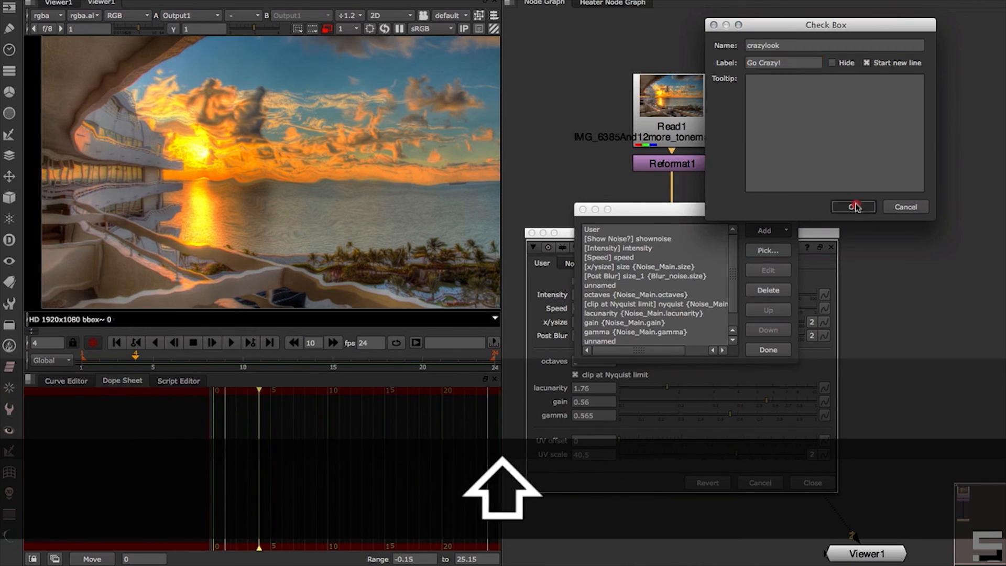
pyautogui.click(768, 349)
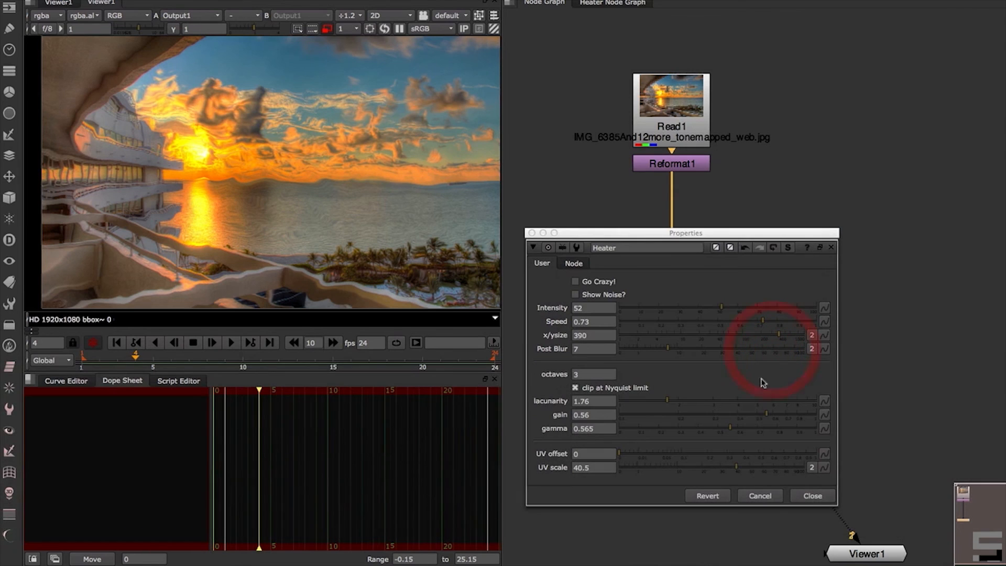
pyautogui.click(809, 498)
# Inside the Heater group, replace the Shuffle1 node below EdgeDetect2 with a FloodAlpha node
pyautogui.click(613, 3)
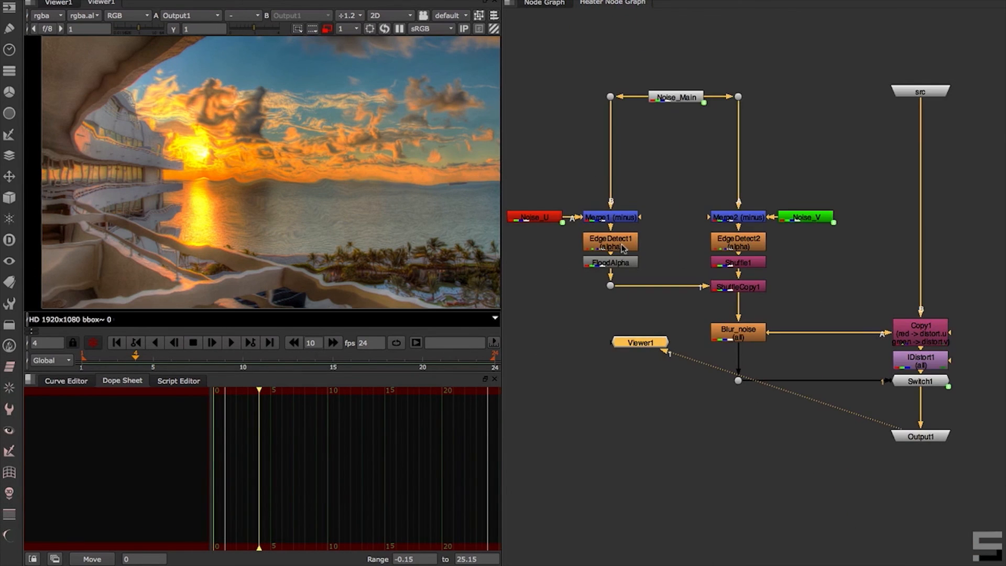
pyautogui.click(730, 268)
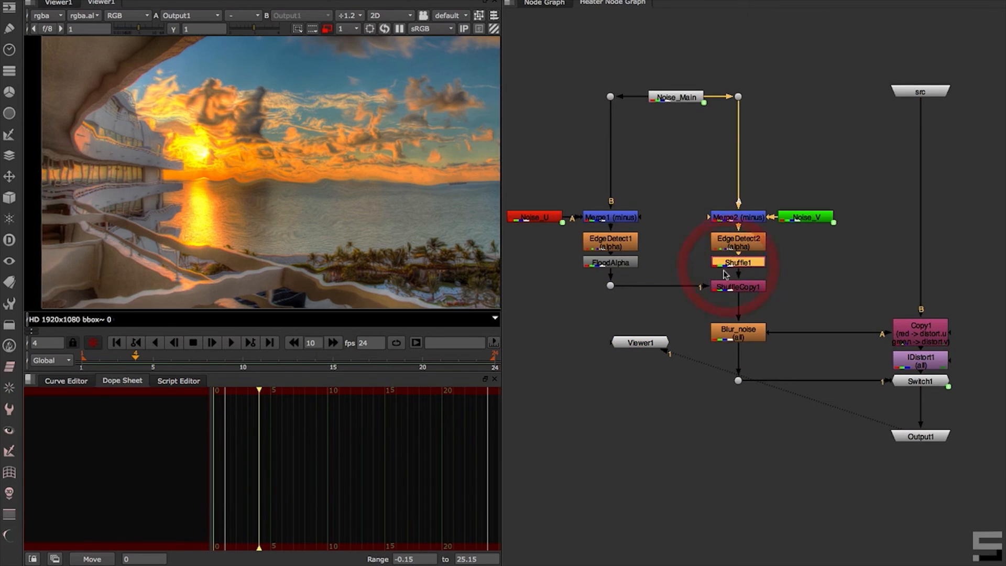
pyautogui.press('Delete')
pyautogui.press('Tab')
pyautogui.write('floo')
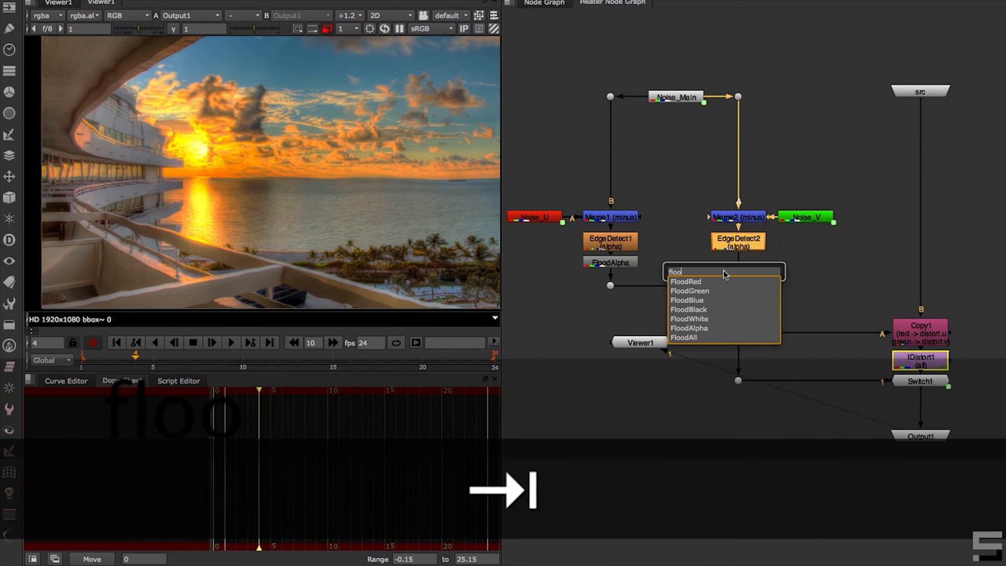
pyautogui.press('Down')
pyautogui.press('Down')
pyautogui.press('Down')
pyautogui.press('Down')
pyautogui.press('Down')
pyautogui.press('Down')
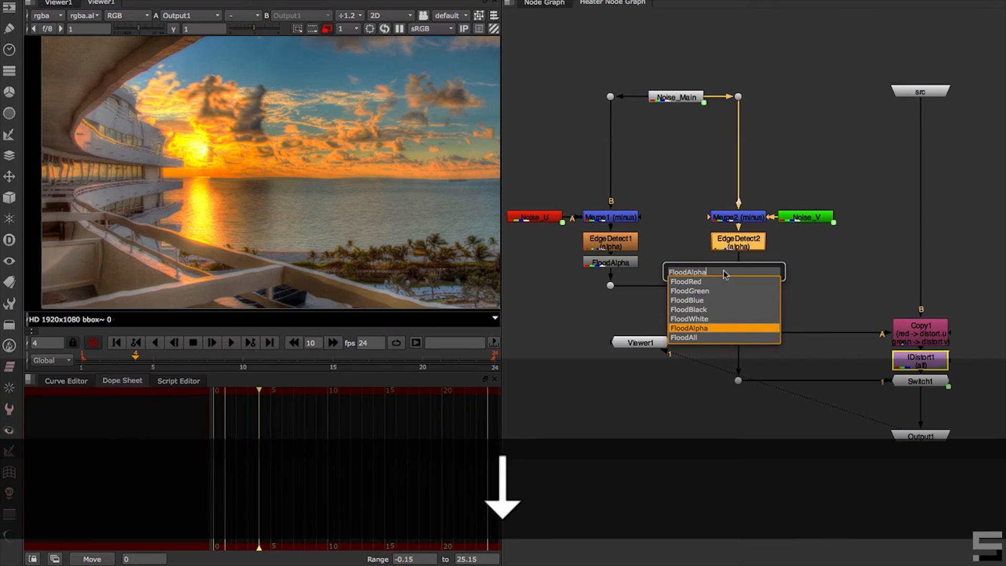
pyautogui.press('Return')
pyautogui.doubleClick(620, 242)
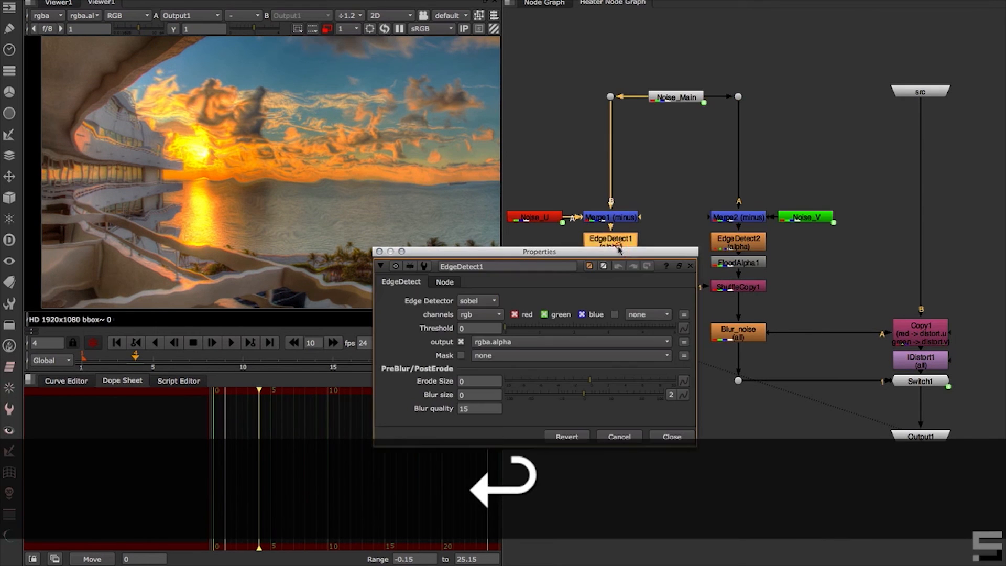
pyautogui.click(445, 281)
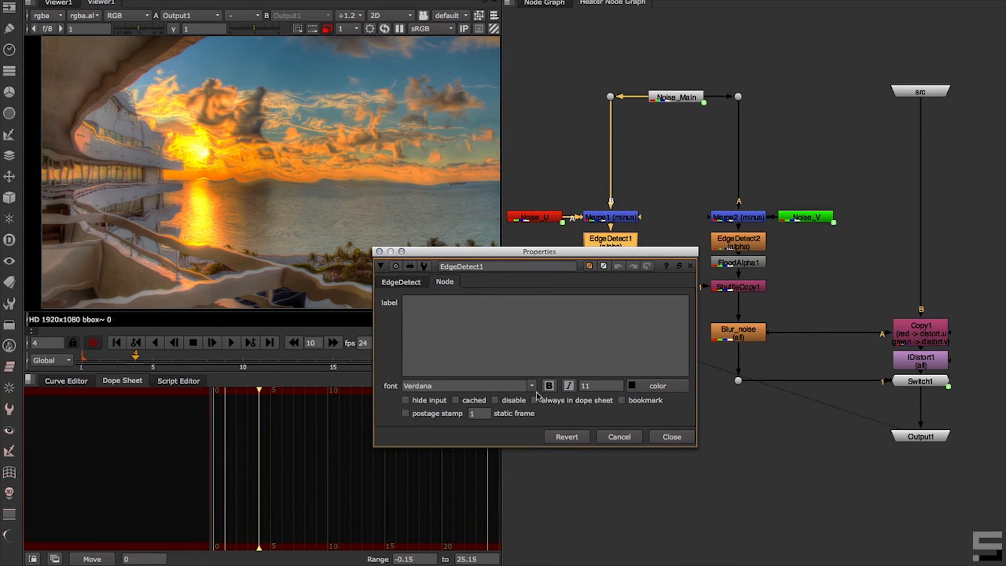
pyautogui.rightClick(496, 401)
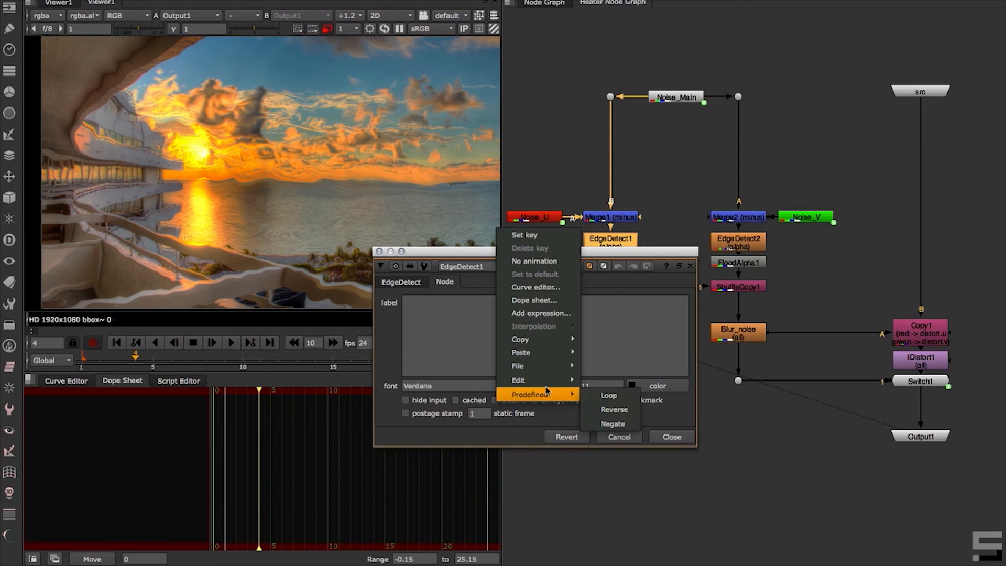
pyautogui.click(545, 313)
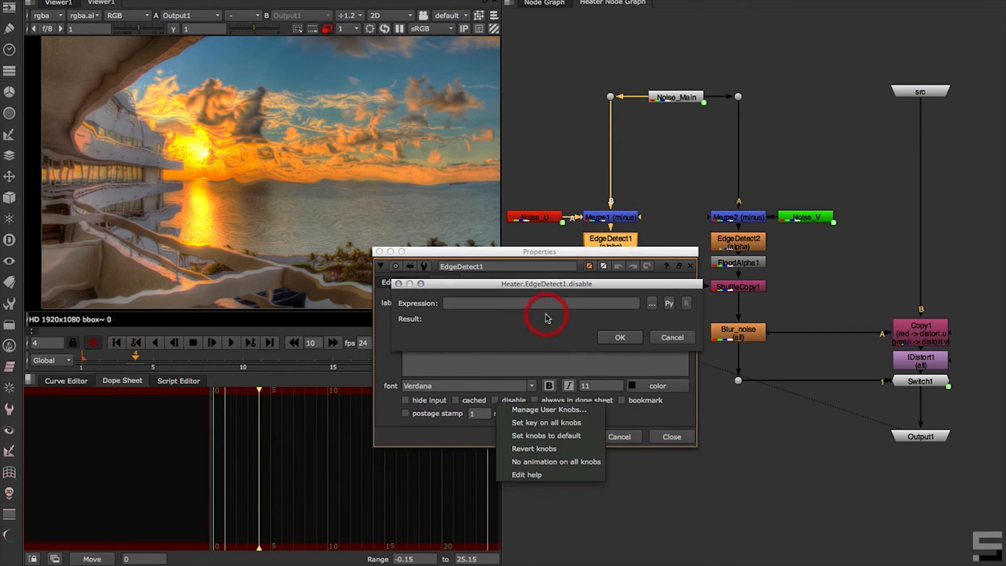
pyautogui.click(506, 302)
pyautogui.write('gocr')
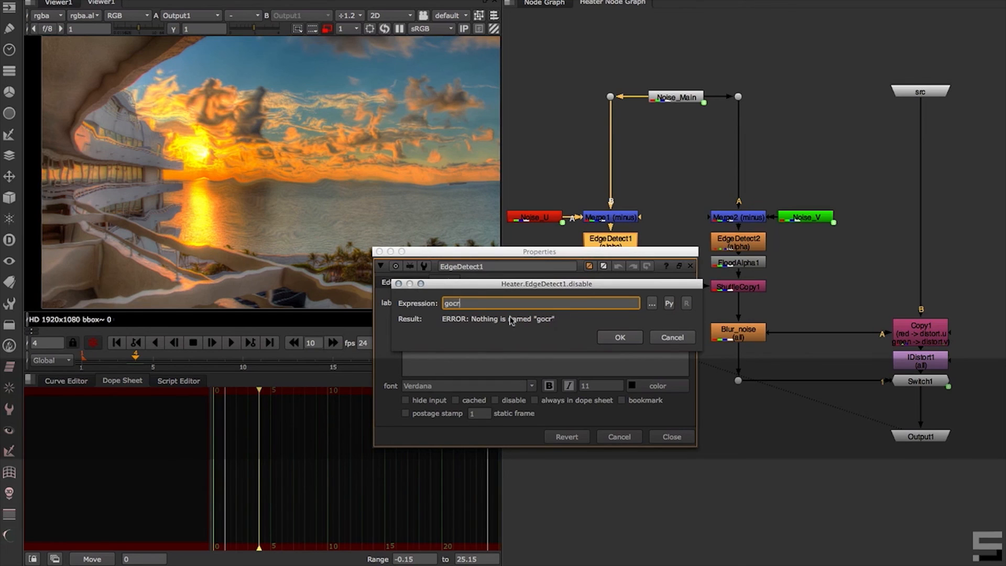
pyautogui.write('azy')
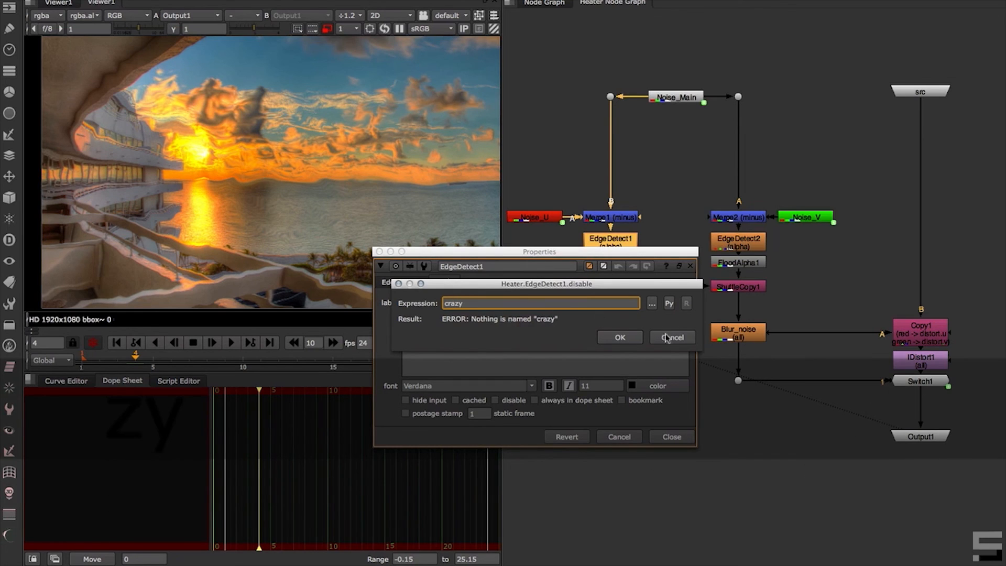
pyautogui.click(667, 338)
pyautogui.click(619, 437)
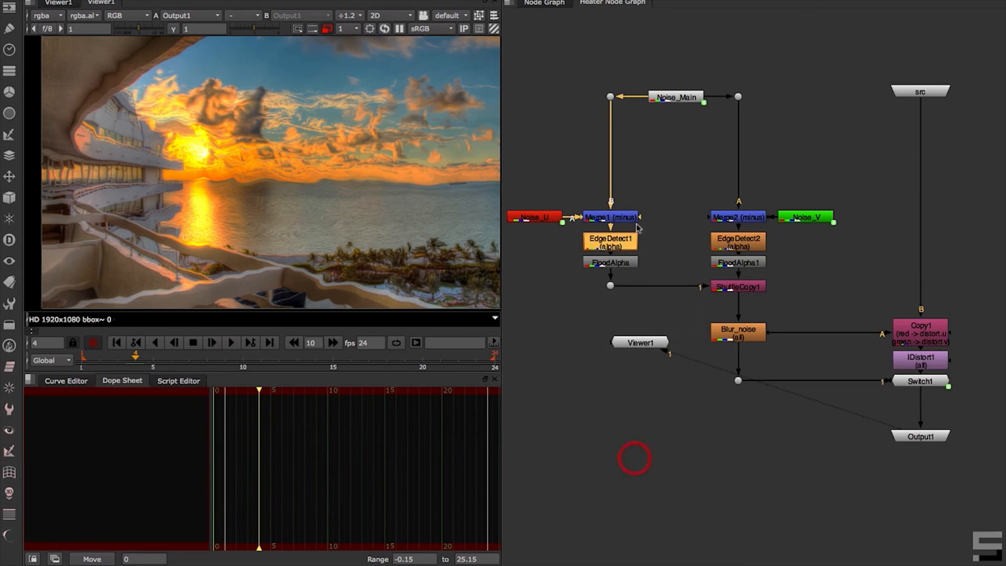
# Check the Go Crazy! check box's knob name in the Heater's user knob list, and close the Heater's properties
pyautogui.click(557, 4)
pyautogui.doubleClick(689, 295)
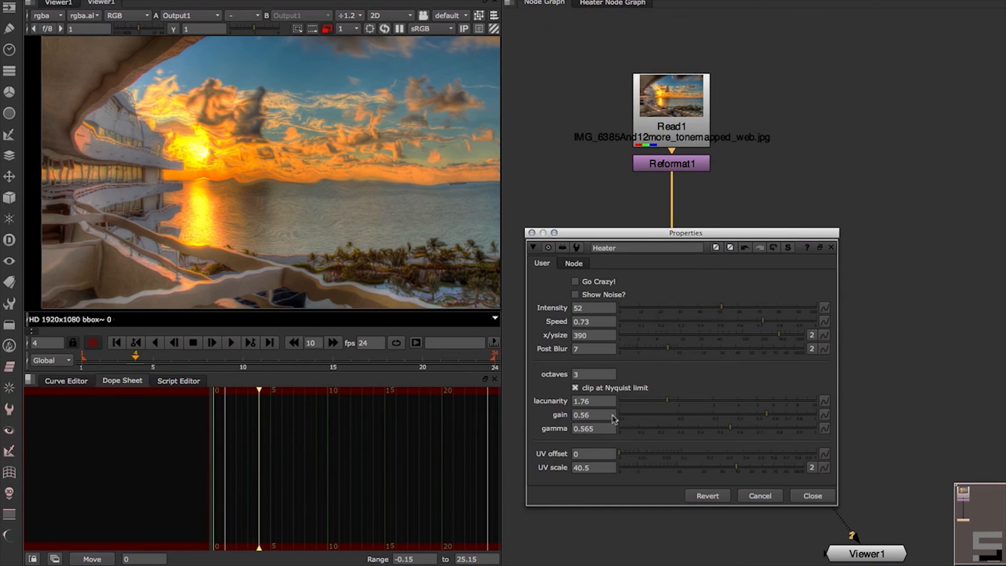
pyautogui.rightClick(648, 288)
pyautogui.click(668, 292)
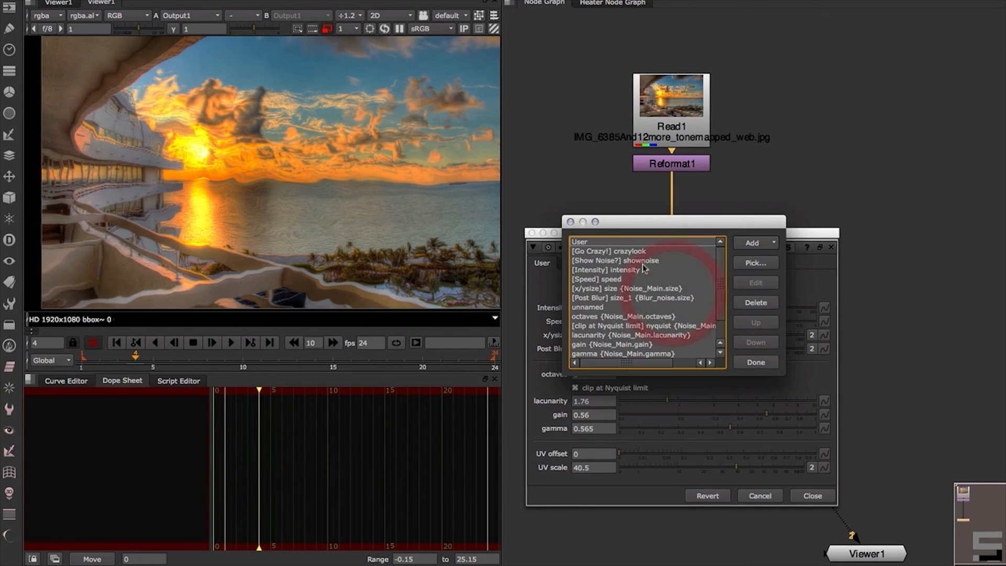
pyautogui.click(637, 252)
pyautogui.click(764, 361)
pyautogui.click(769, 496)
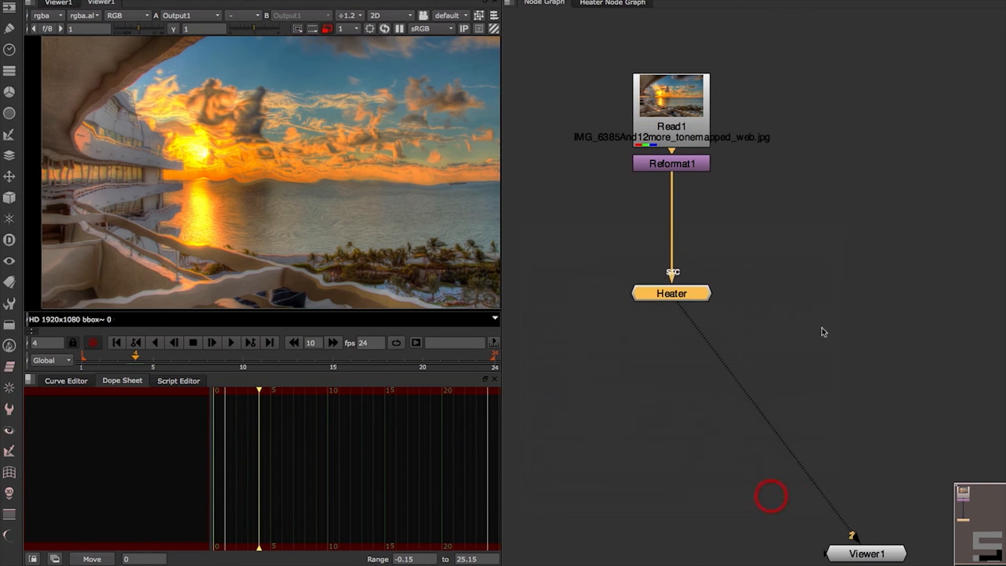
pyautogui.click(754, 63)
# Inside the Heater group, drive EdgeDetect1's disable option with the expression 1-crazylook, and close its properties
pyautogui.click(613, 4)
pyautogui.doubleClick(613, 244)
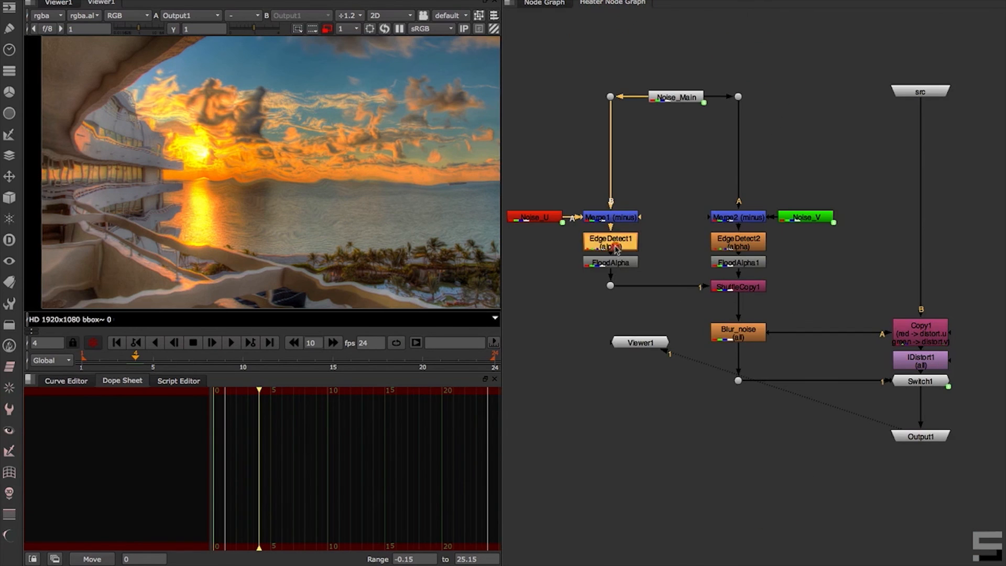
pyautogui.rightClick(511, 413)
pyautogui.moveTo(546, 352)
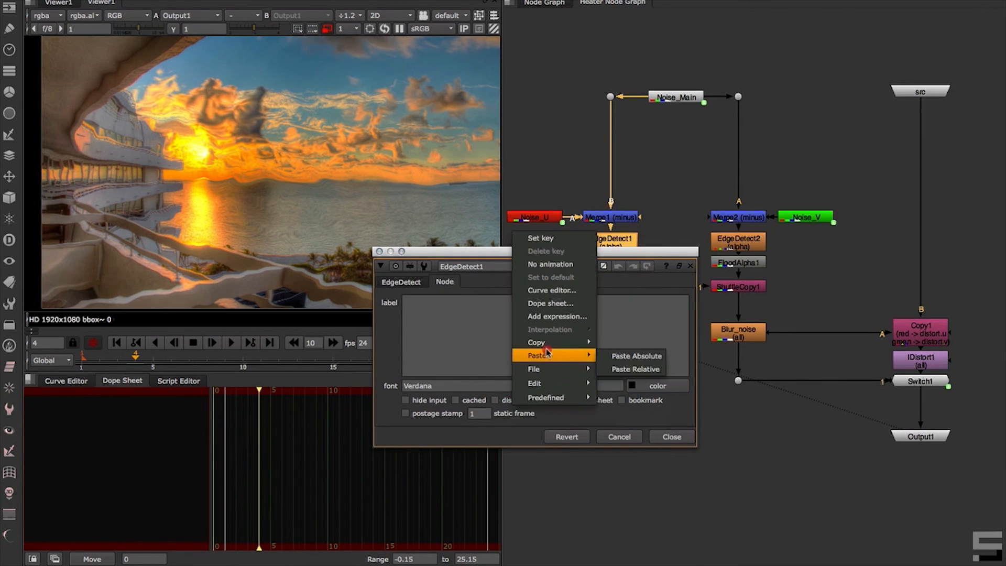
pyautogui.moveTo(546, 387)
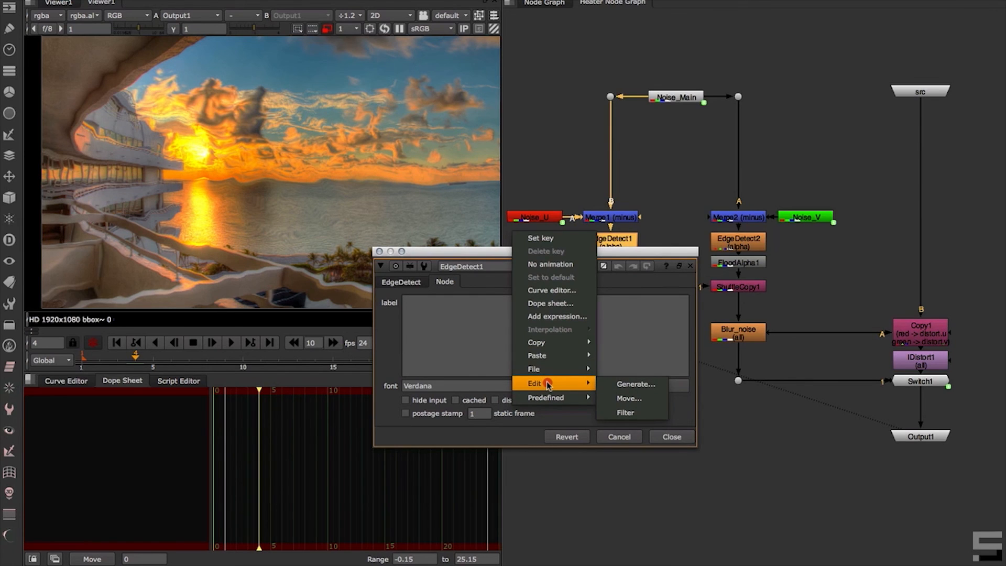
pyautogui.click(552, 316)
pyautogui.click(494, 305)
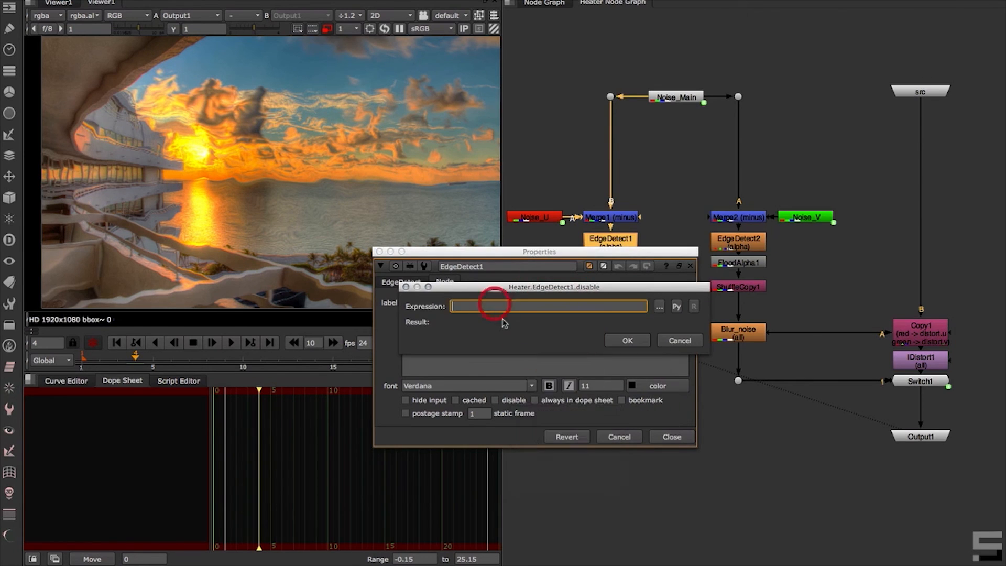
pyautogui.write('1-cra')
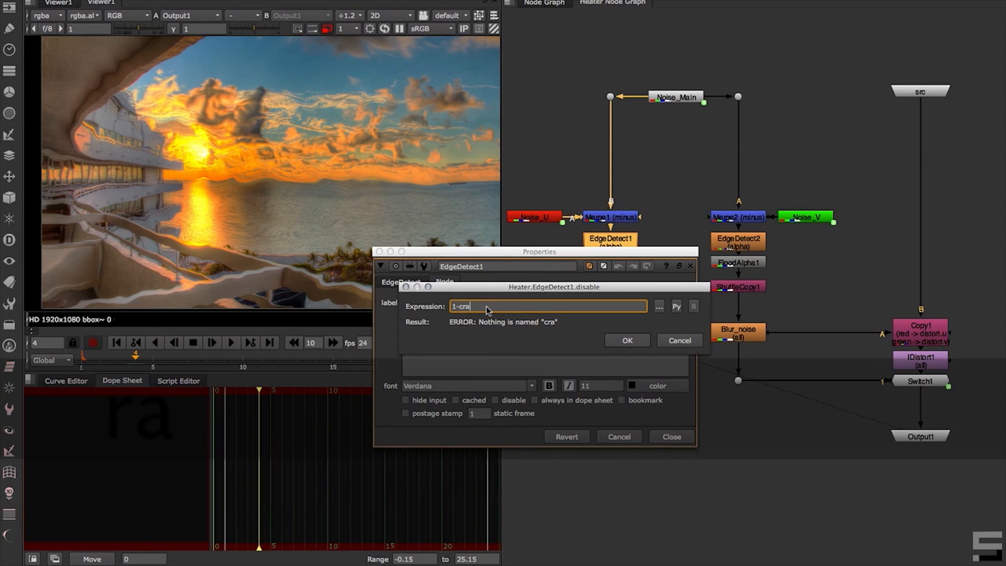
pyautogui.write('zylook')
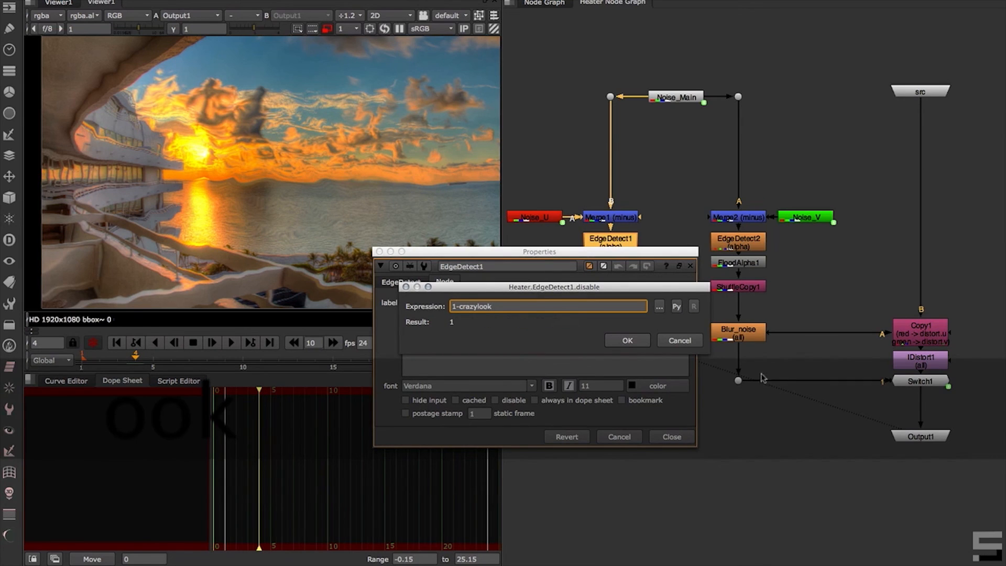
pyautogui.click(628, 340)
pyautogui.moveTo(605, 257); pyautogui.dragTo(432, 308)
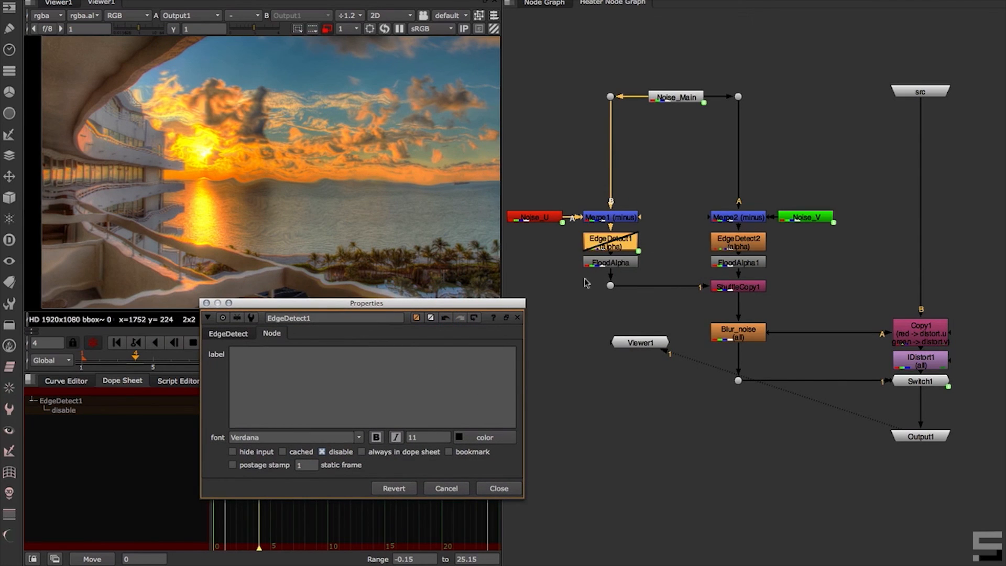
pyautogui.click(492, 488)
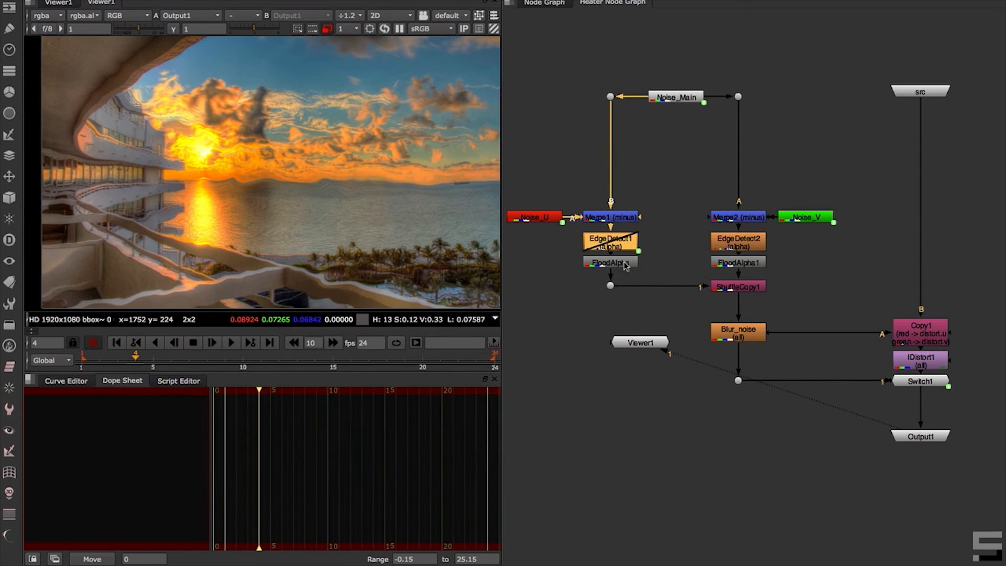
# Drive FloodAlpha's disable option with the expression 1-crazylook, copy that expression for reuse, and close the node's properties
pyautogui.doubleClick(613, 262)
pyautogui.click(313, 202)
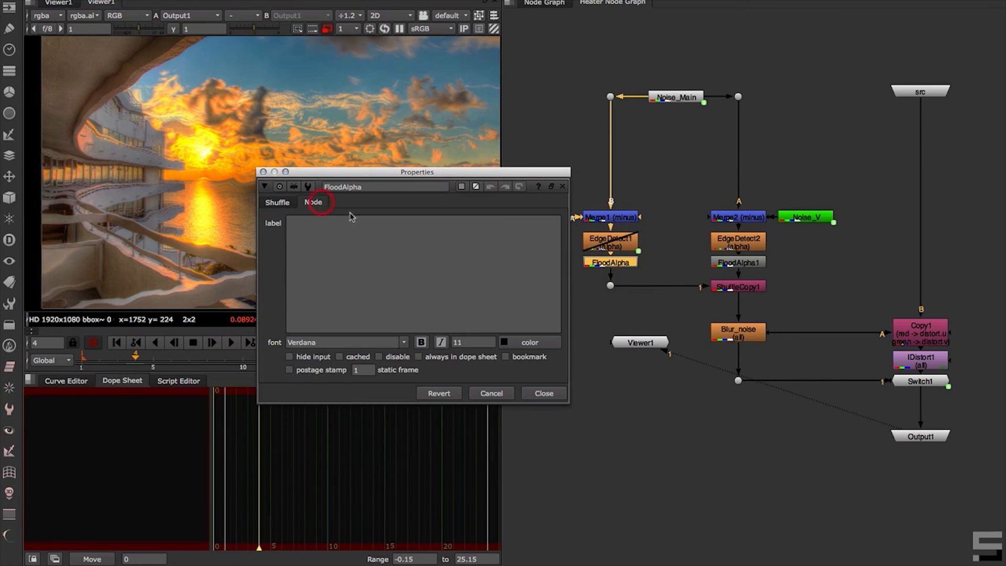
pyautogui.rightClick(388, 359)
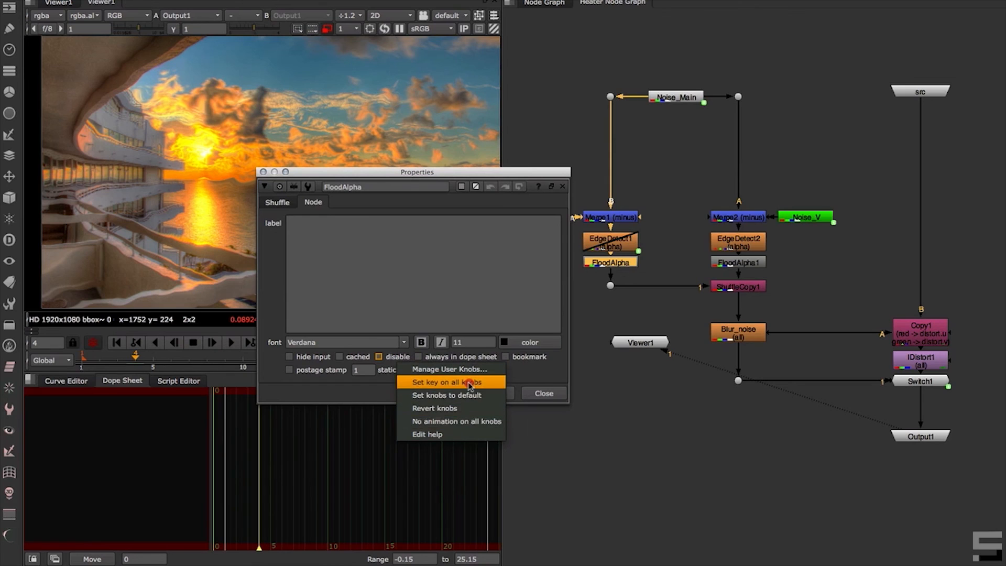
pyautogui.click(378, 374)
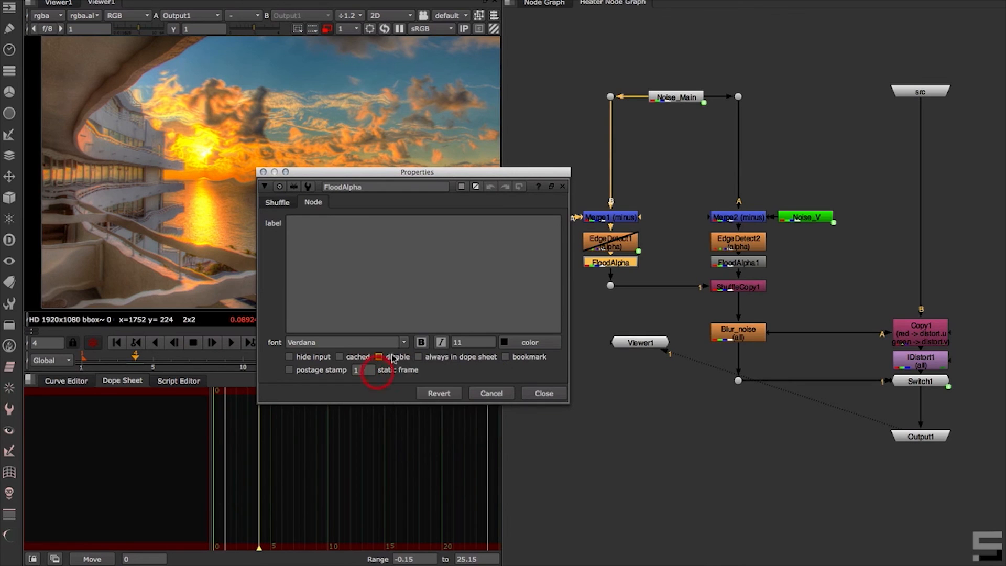
pyautogui.rightClick(378, 358)
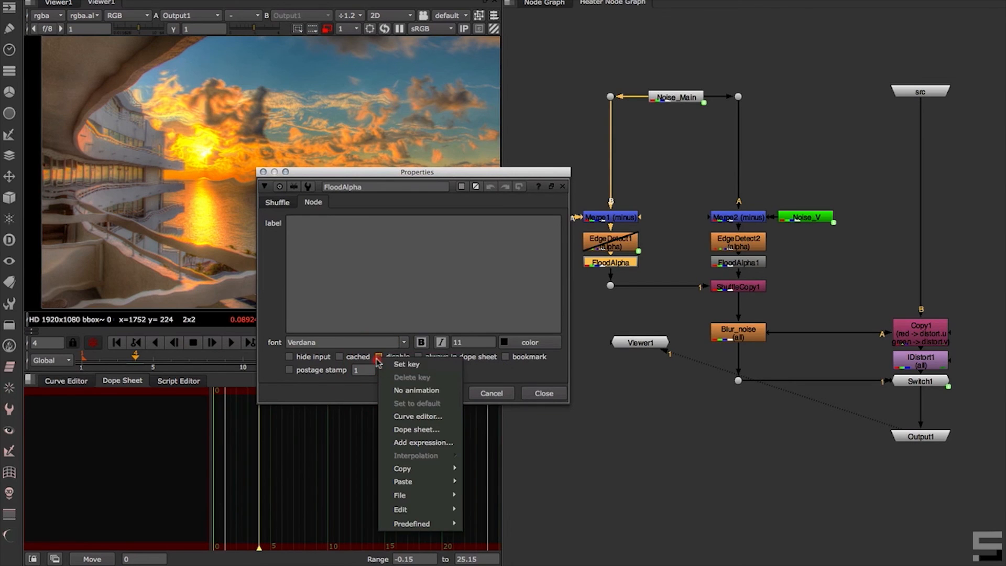
pyautogui.click(422, 443)
pyautogui.write('1-')
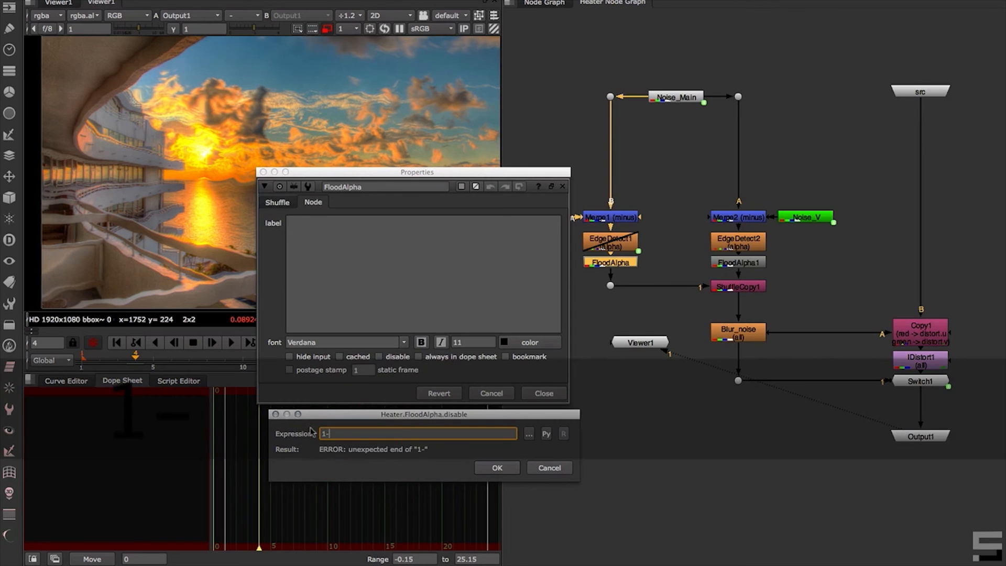
pyautogui.write('crazylook')
pyautogui.press('super+a')
pyautogui.press('super+c')
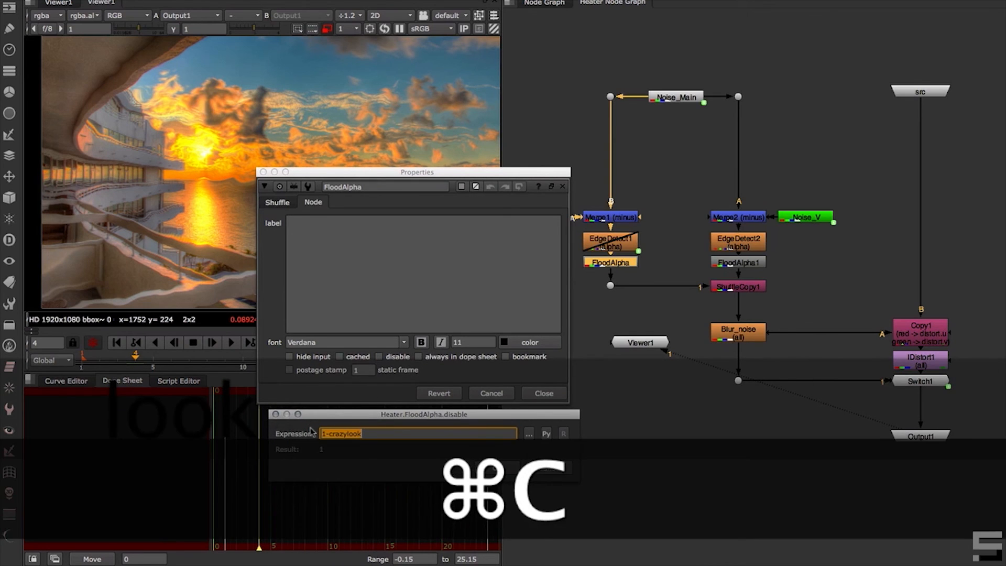
pyautogui.click(545, 466)
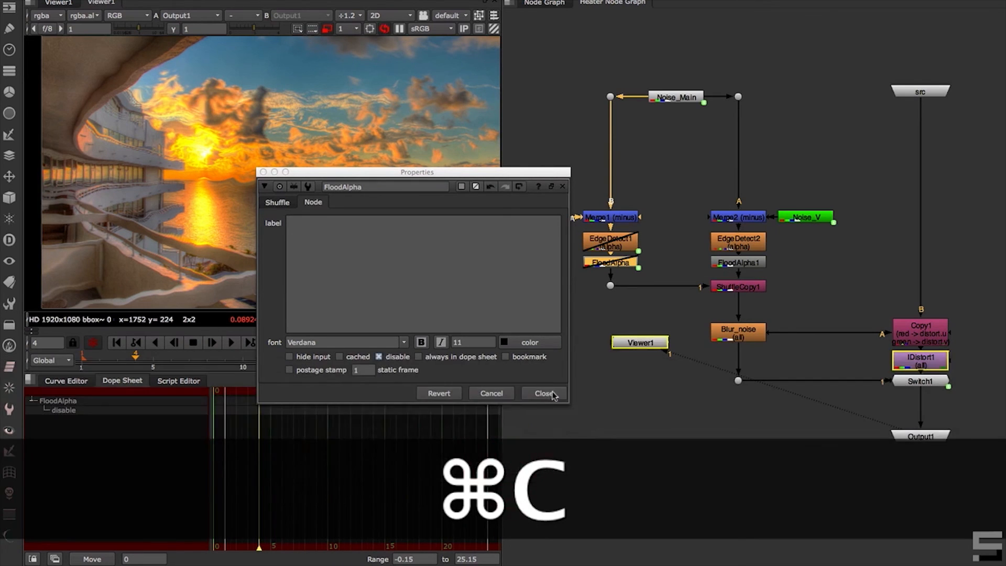
pyautogui.click(545, 393)
pyautogui.doubleClick(739, 243)
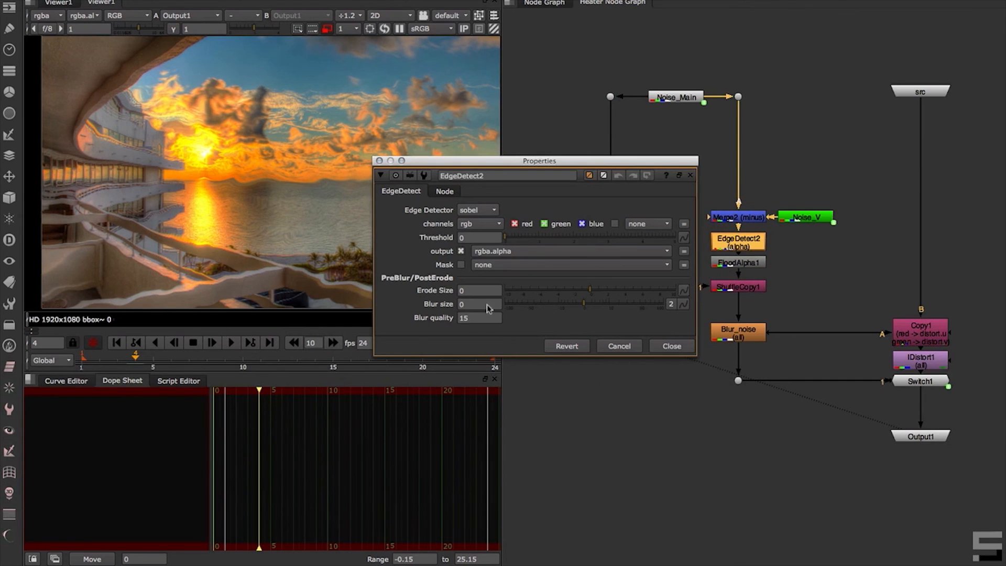
pyautogui.click(444, 191)
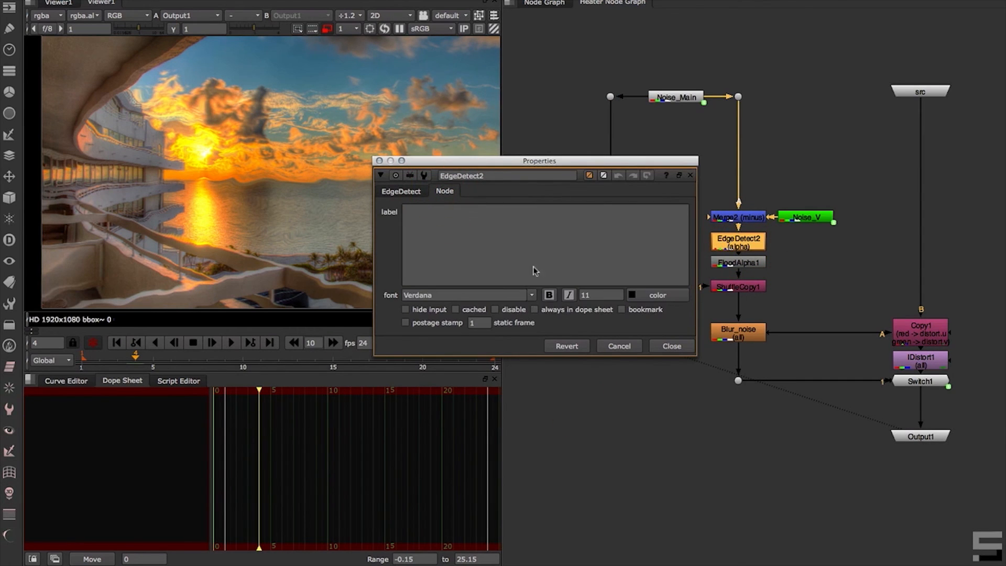
pyautogui.rightClick(497, 313)
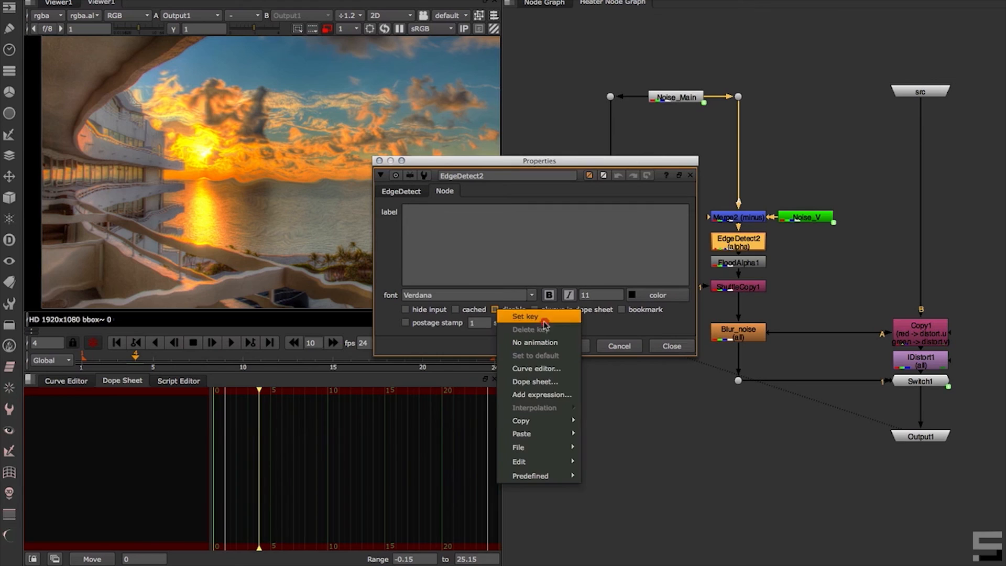
pyautogui.click(550, 393)
pyautogui.click(478, 387)
pyautogui.press('super+v')
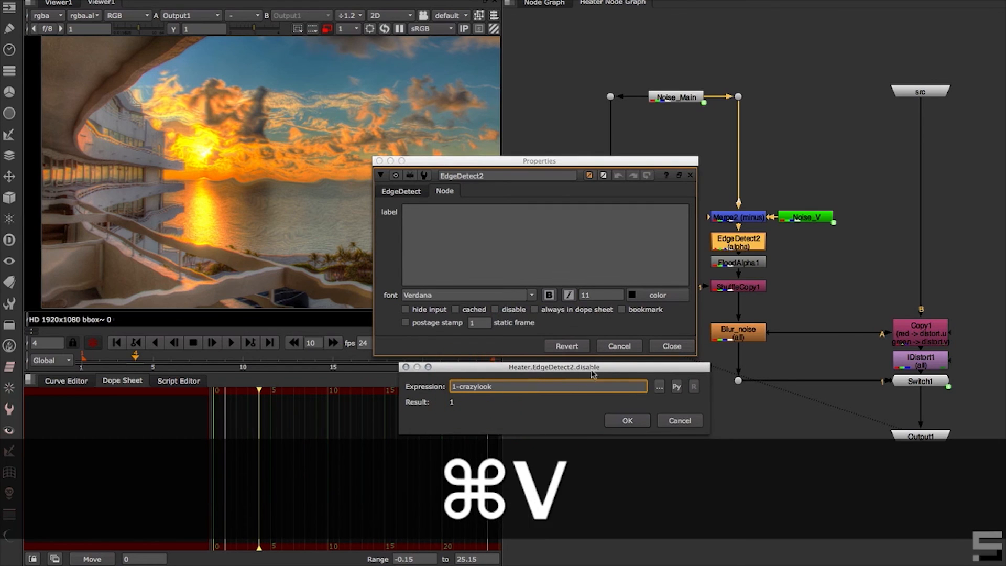
pyautogui.click(672, 346)
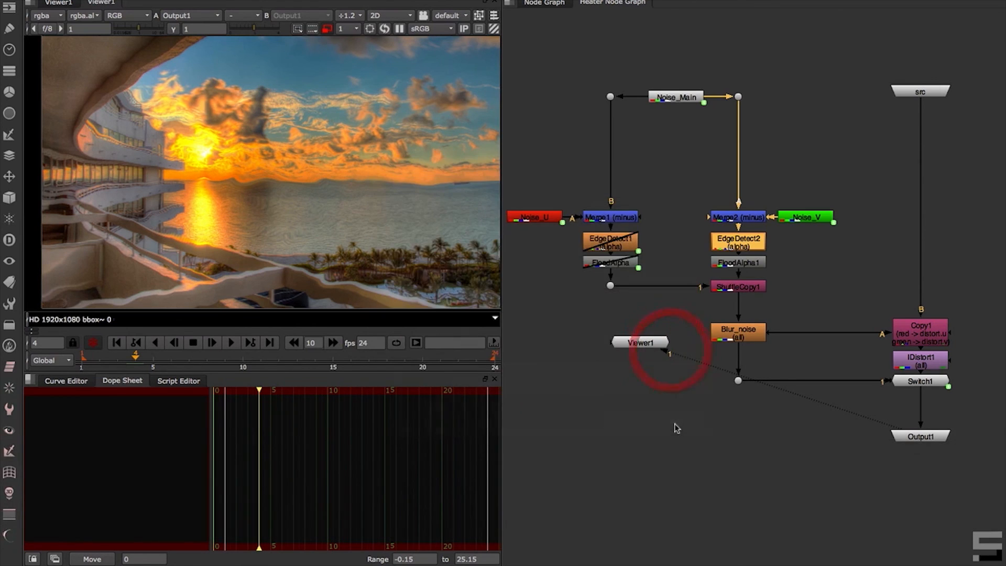
pyautogui.click(679, 422)
# Drive EdgeDetect2's disable option with the expression 1-crazylook, and close its properties
pyautogui.click(736, 249)
pyautogui.doubleClick(739, 243)
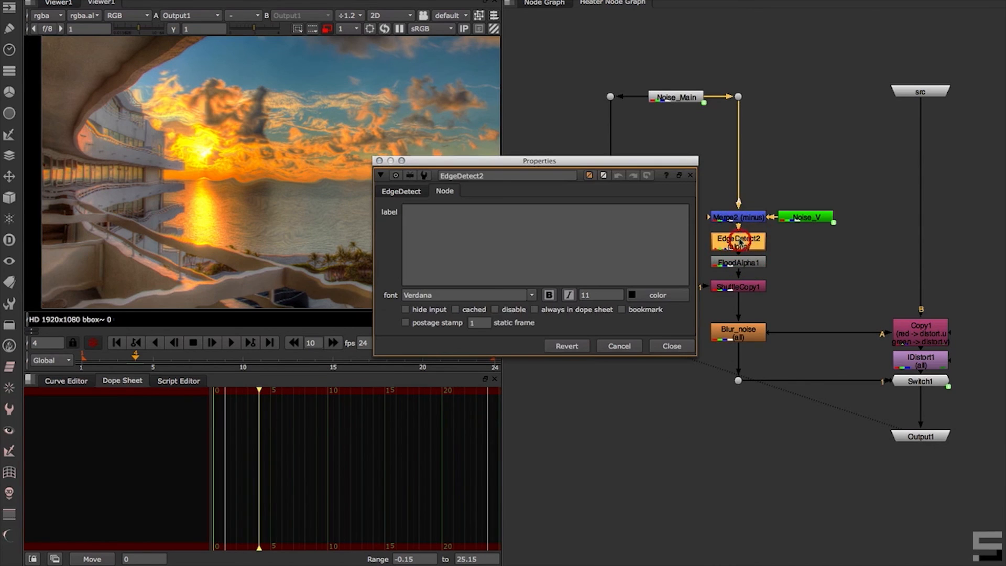
pyautogui.rightClick(499, 318)
pyautogui.click(518, 396)
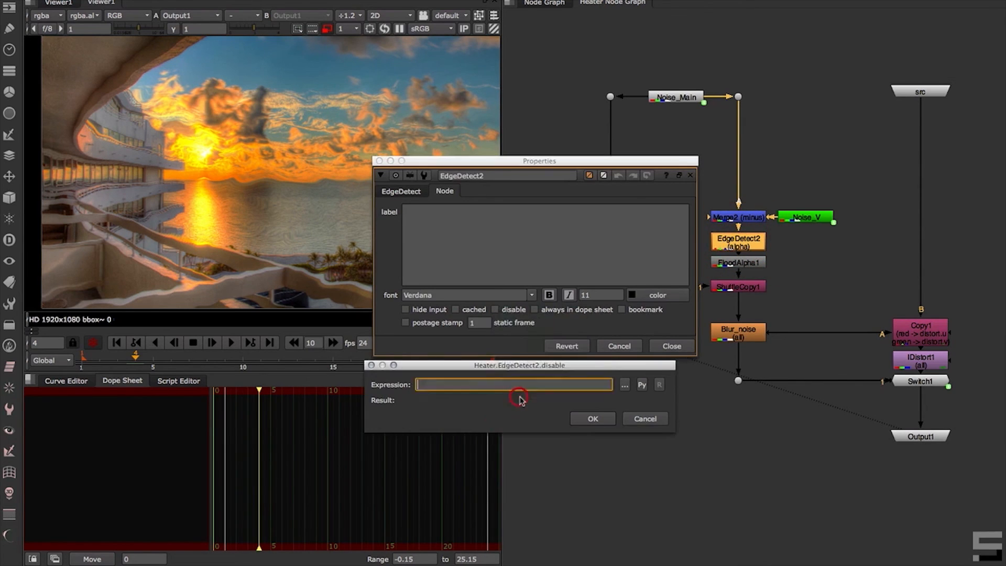
pyautogui.click(476, 382)
pyautogui.write('1-crazylook')
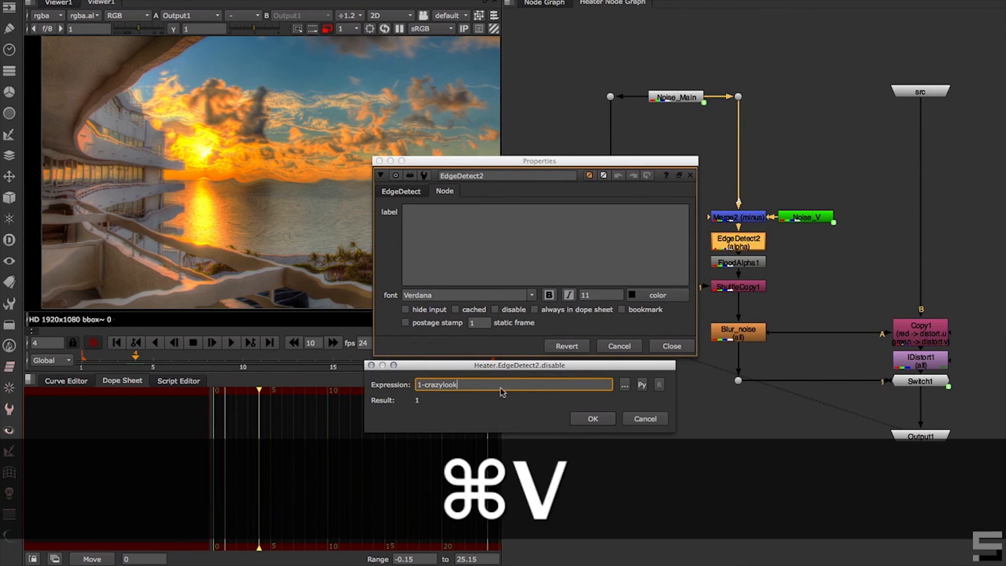
pyautogui.click(590, 418)
pyautogui.click(672, 346)
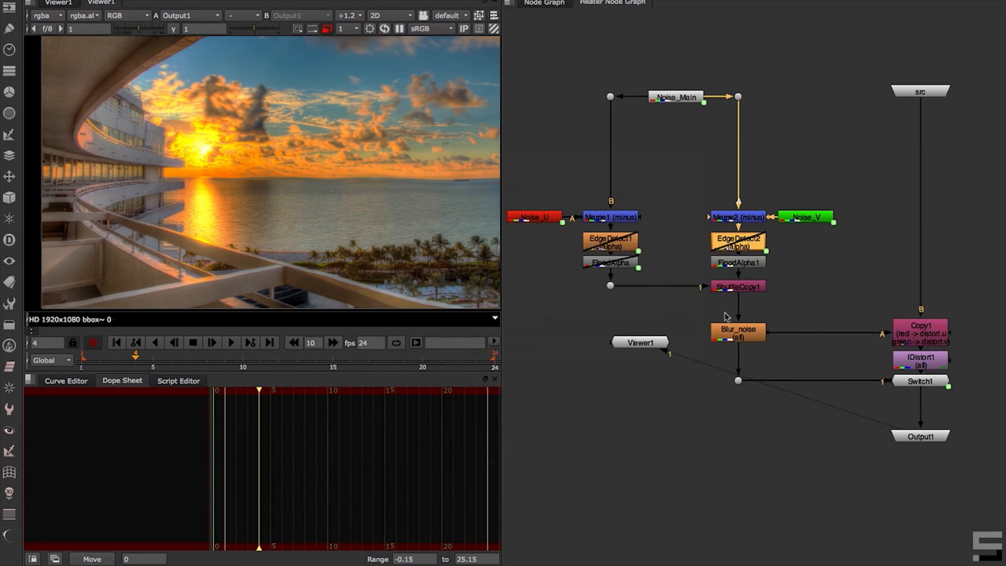
# Drive FloodAlpha1's disable option with the expression 1-crazylook, close its properties, and deselect the node
pyautogui.doubleClick(745, 263)
pyautogui.click(441, 202)
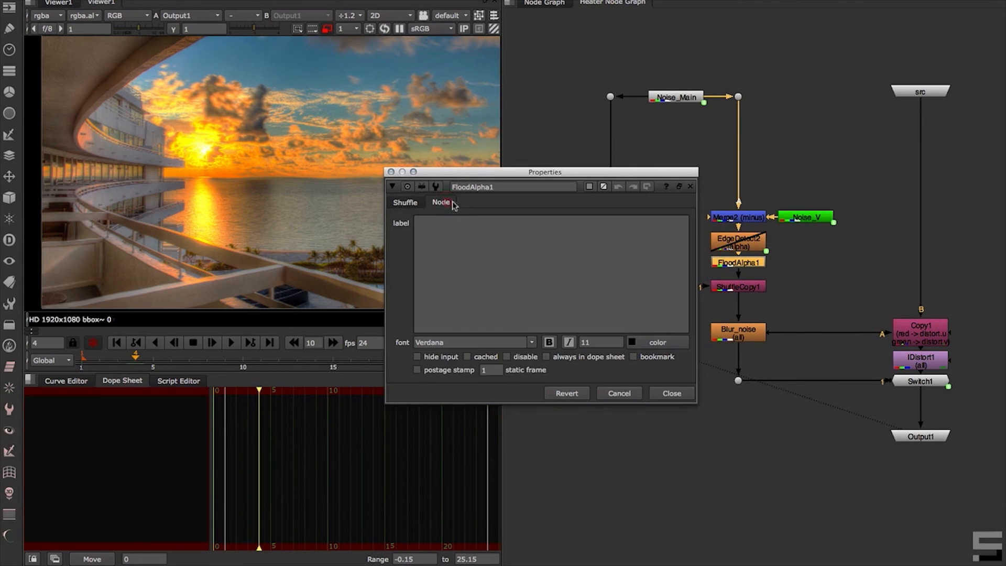
pyautogui.rightClick(508, 358)
pyautogui.click(561, 443)
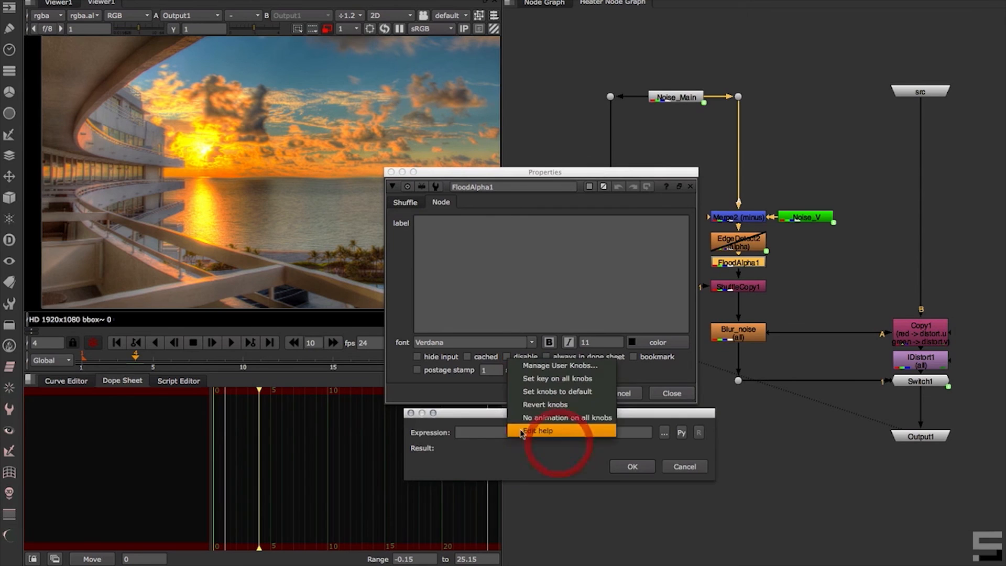
pyautogui.click(476, 432)
pyautogui.write('1-crazylook')
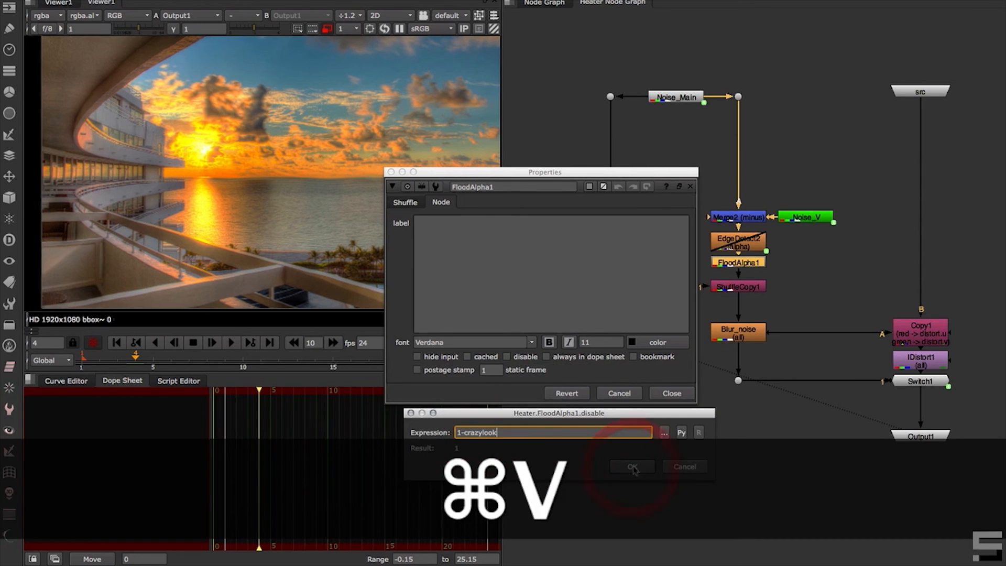
pyautogui.click(633, 466)
pyautogui.click(672, 393)
pyautogui.click(665, 420)
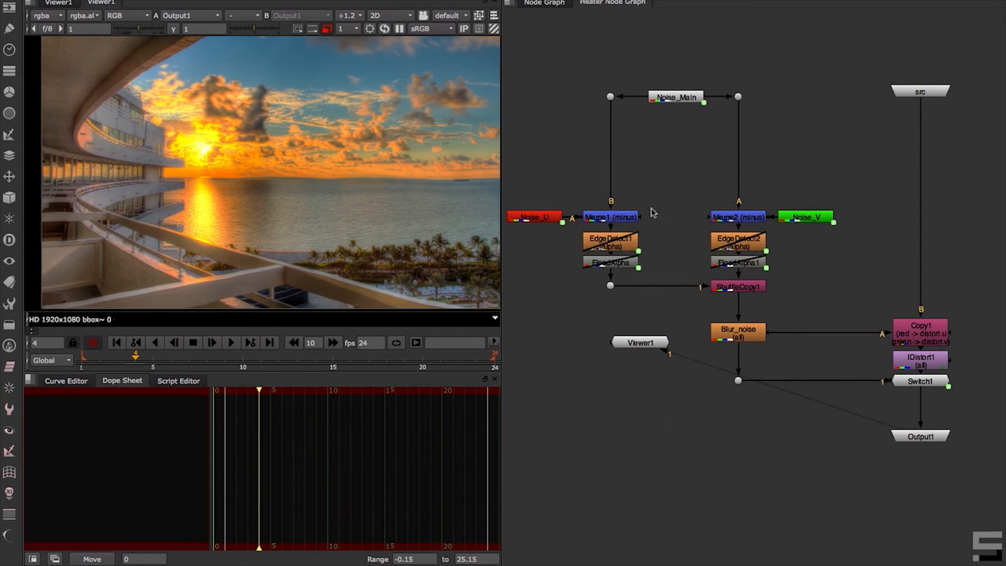
# Return to the main node graph, view the Heater's output, and turn on Go Crazy! in its properties
pyautogui.click(552, 3)
pyautogui.click(689, 298)
pyautogui.press('1')
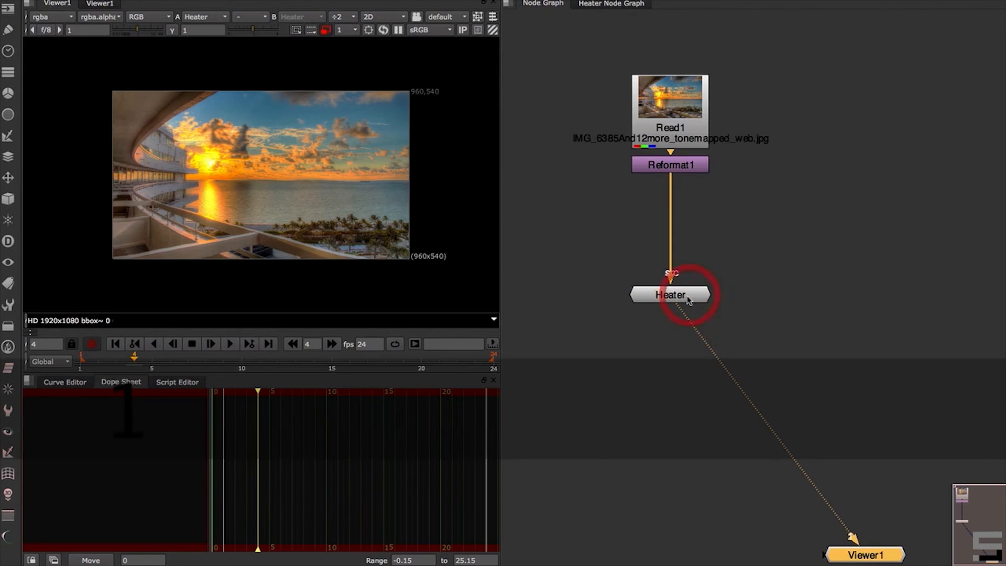
pyautogui.doubleClick(684, 297)
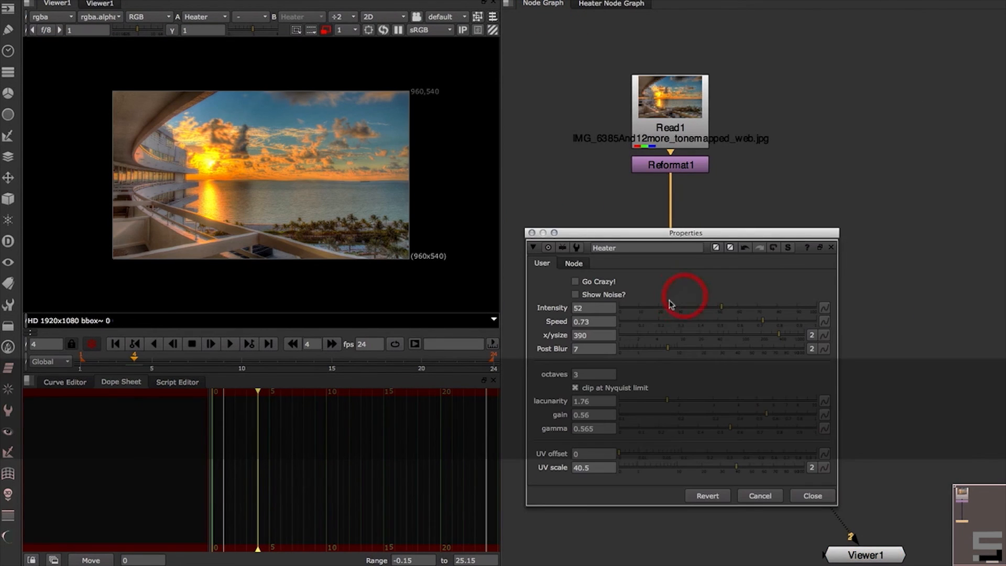
pyautogui.click(575, 282)
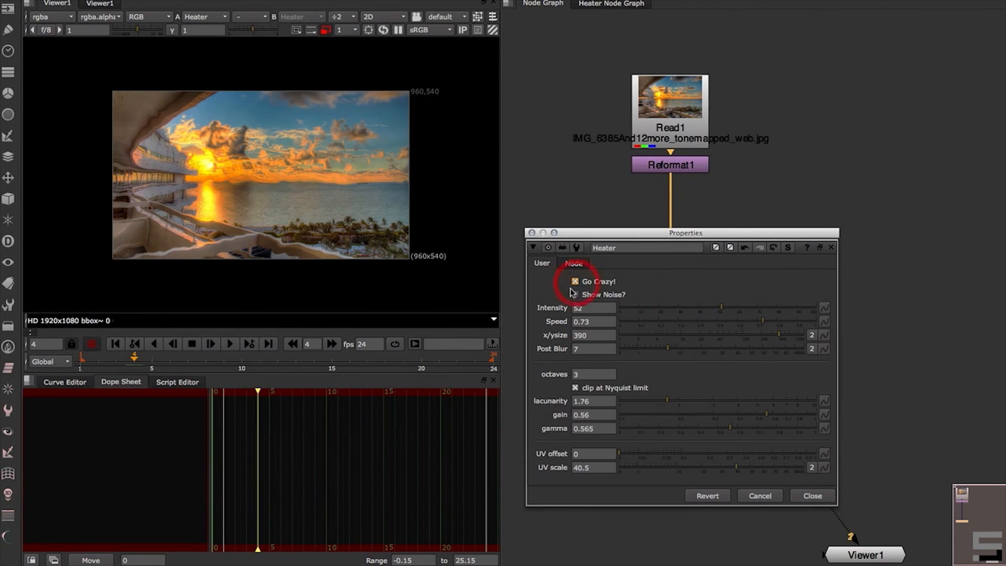
# With the Heater group's internal graph in view, toggle Go Crazy! repeatedly to test the linked nodes, ending with it off, and close the properties
pyautogui.click(598, 5)
pyautogui.moveTo(597, 234); pyautogui.dragTo(269, 295)
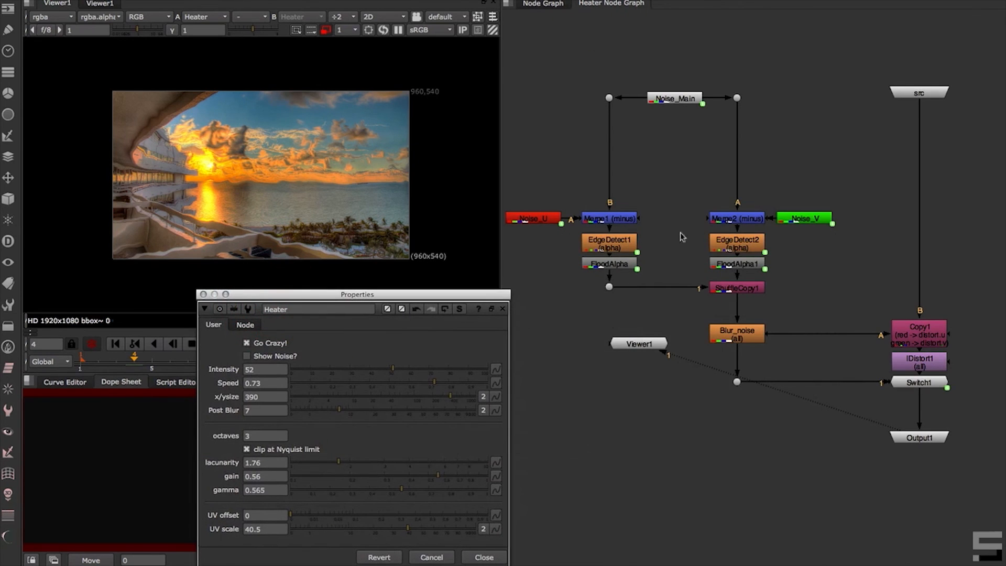
pyautogui.click(249, 343)
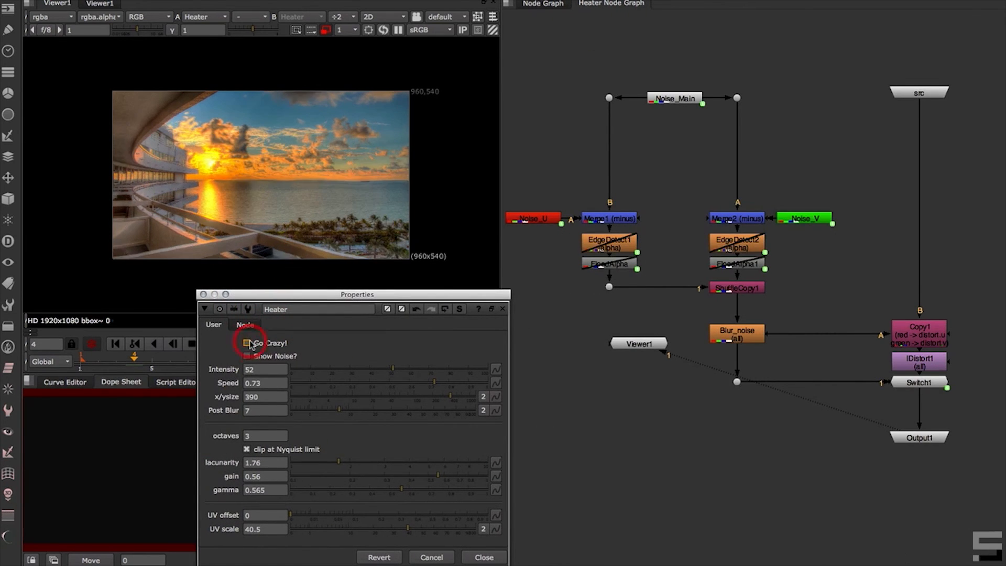
pyautogui.click(248, 342)
pyautogui.click(248, 343)
pyautogui.click(249, 343)
pyautogui.click(248, 343)
pyautogui.click(248, 343)
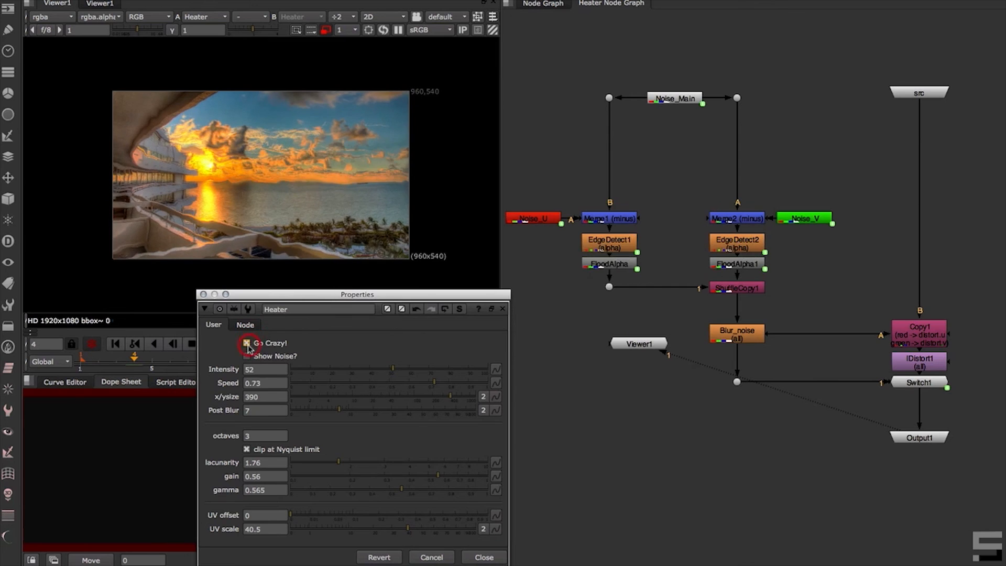
pyautogui.click(248, 343)
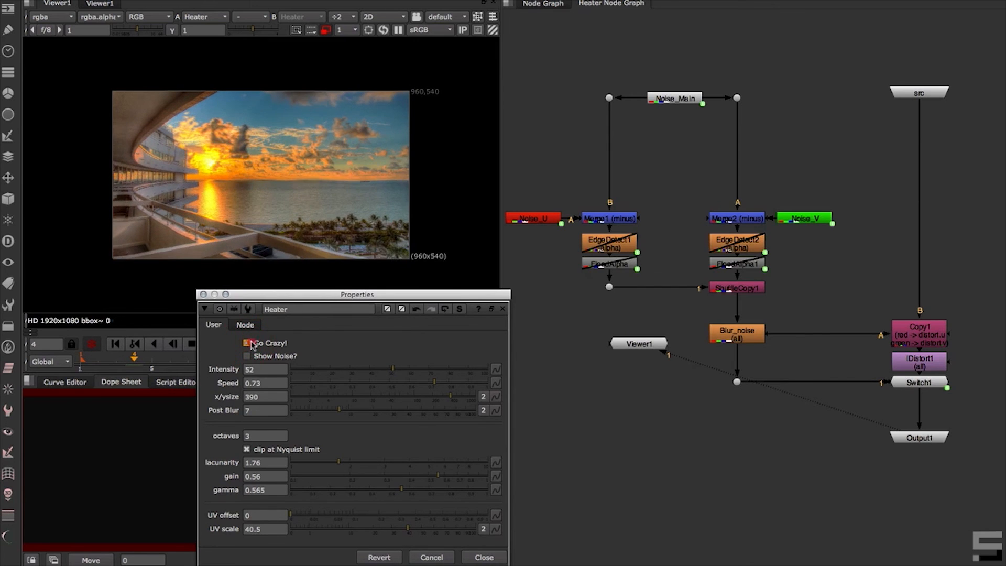
pyautogui.click(248, 344)
pyautogui.click(247, 343)
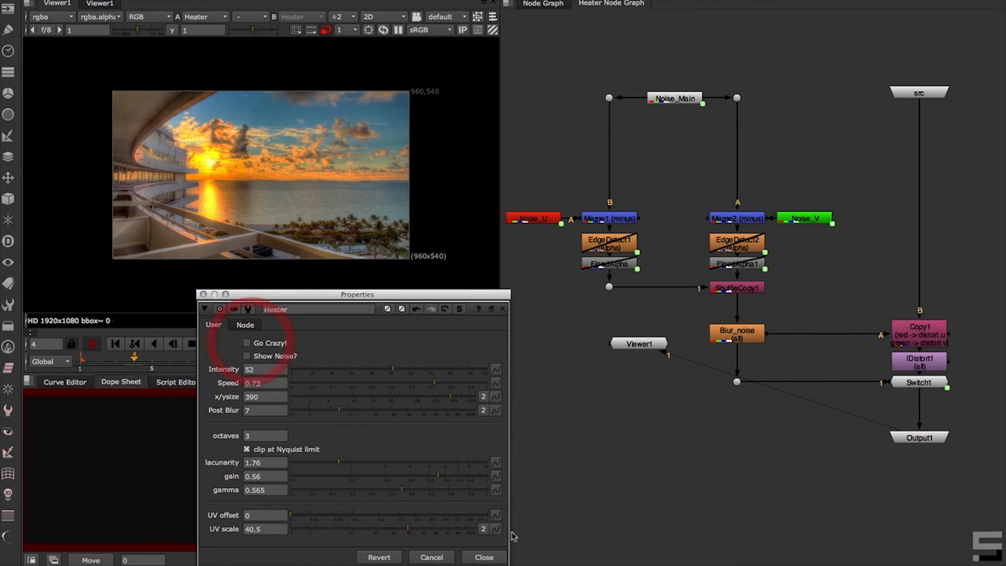
pyautogui.click(485, 557)
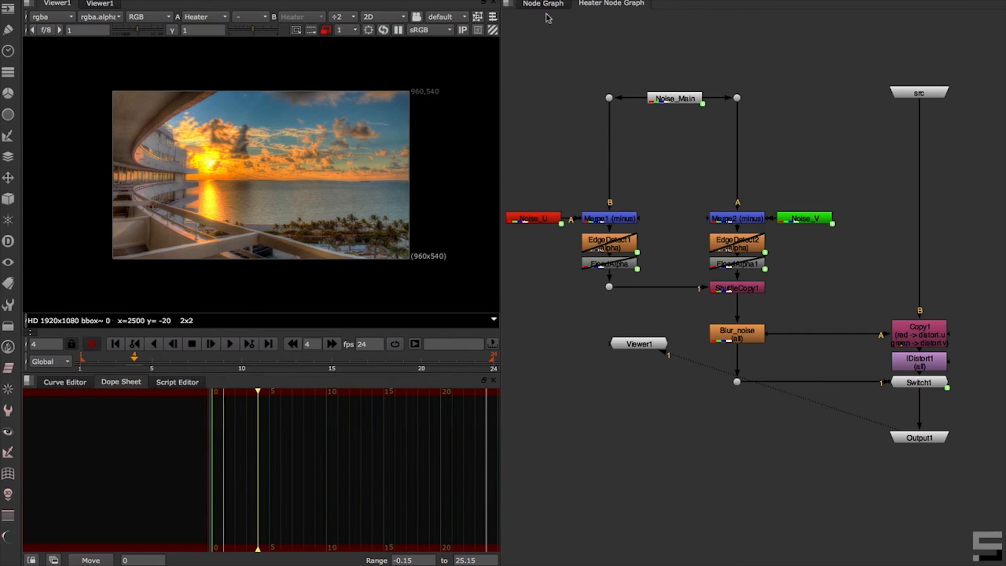
# From the main node graph, reopen the Heater's properties, turn on Go Crazy!, and close them
pyautogui.click(543, 4)
pyautogui.doubleClick(680, 296)
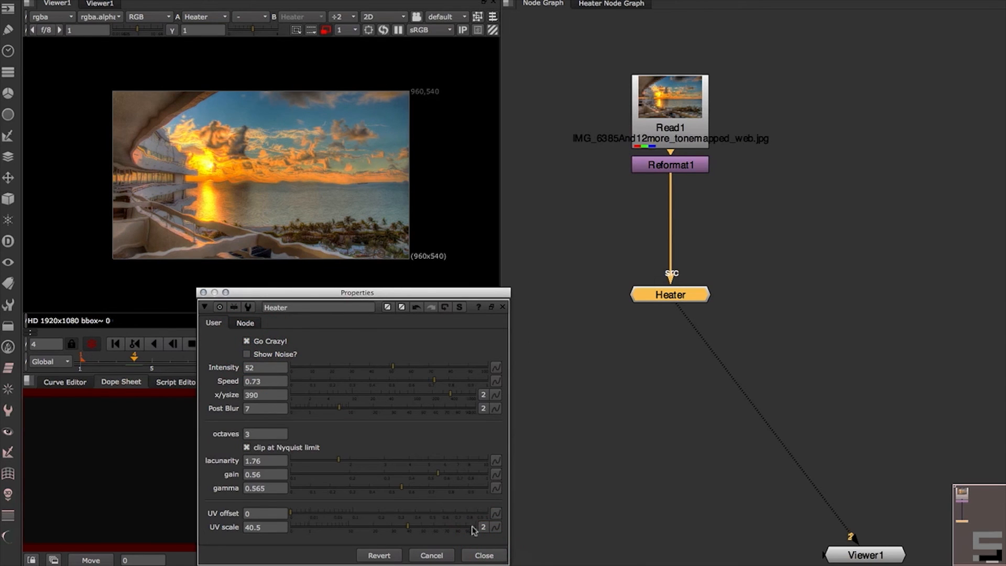
pyautogui.click(484, 555)
# Go back inside the Heater group and view the output of FloodAlpha below EdgeDetect1
pyautogui.click(624, 4)
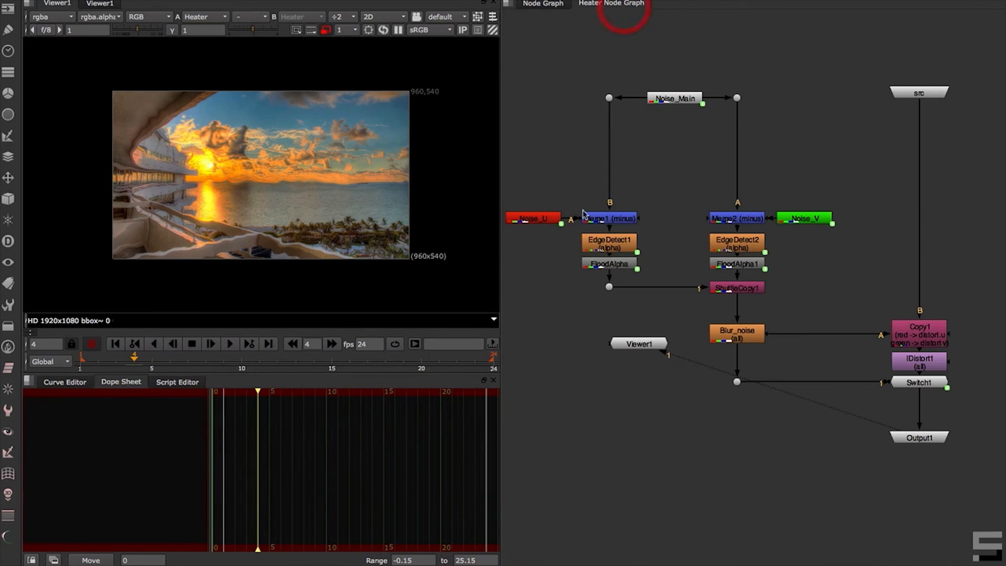
pyautogui.click(618, 265)
pyautogui.press('1')
# Try an Erode (fast) node below FloodAlpha and adjust its size
pyautogui.click(619, 268)
pyautogui.press('Tab')
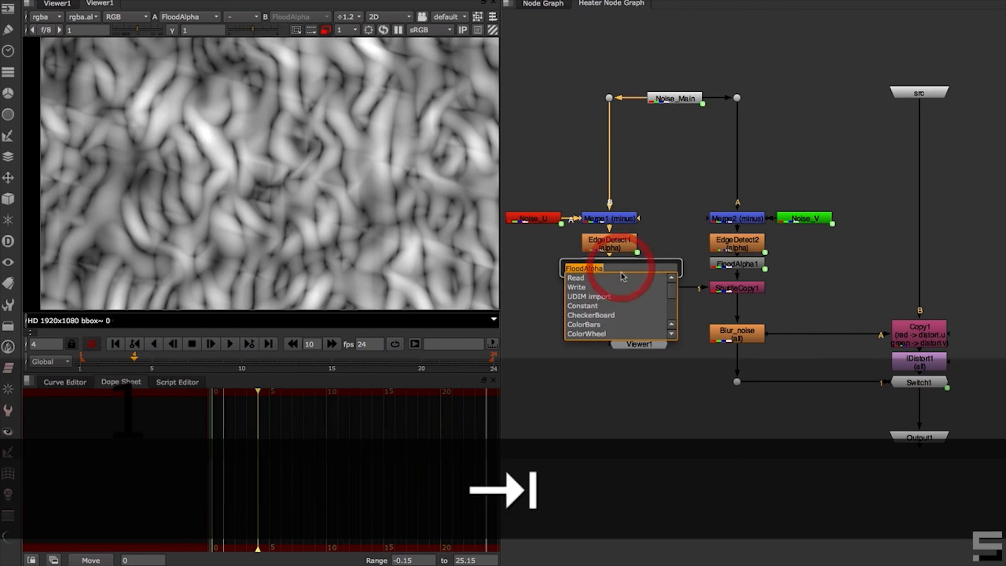
pyautogui.write('er')
pyautogui.click(613, 277)
pyautogui.moveTo(436, 281)
pyautogui.mouseDown()
pyautogui.moveTo(387, 282)
pyautogui.moveTo(442, 287)
pyautogui.moveTo(435, 282)
pyautogui.mouseUp()
pyautogui.click(490, 356)
# Add an Erode (filter) node below FloodAlpha and adjust its size
pyautogui.click(621, 267)
pyautogui.press('Tab')
pyautogui.write('er')
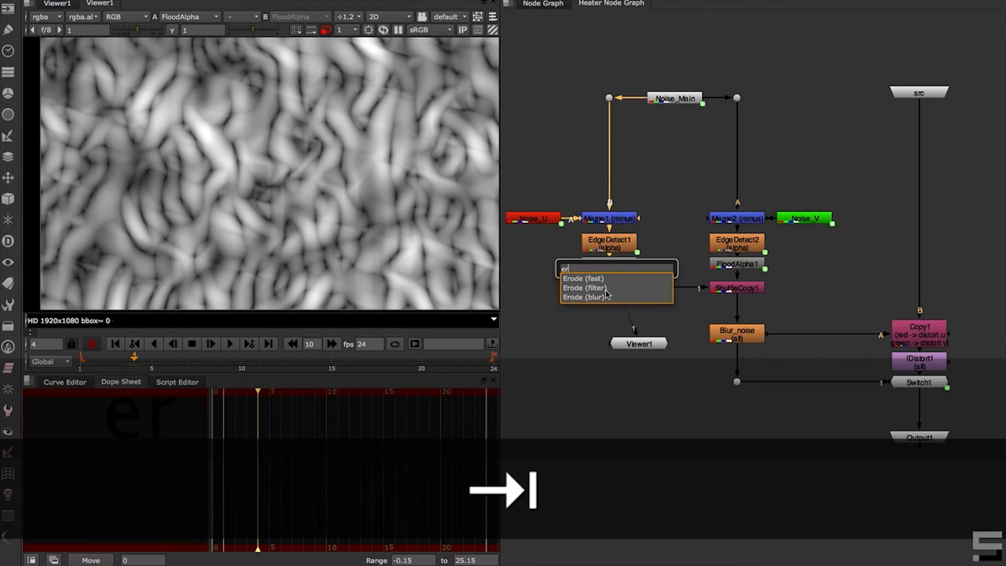
pyautogui.click(608, 288)
pyautogui.moveTo(444, 282); pyautogui.dragTo(477, 287)
# Show only the alpha channel in the viewer, and close FilterErode1's properties
pyautogui.click(395, 164)
pyautogui.press('a')
pyautogui.click(543, 357)
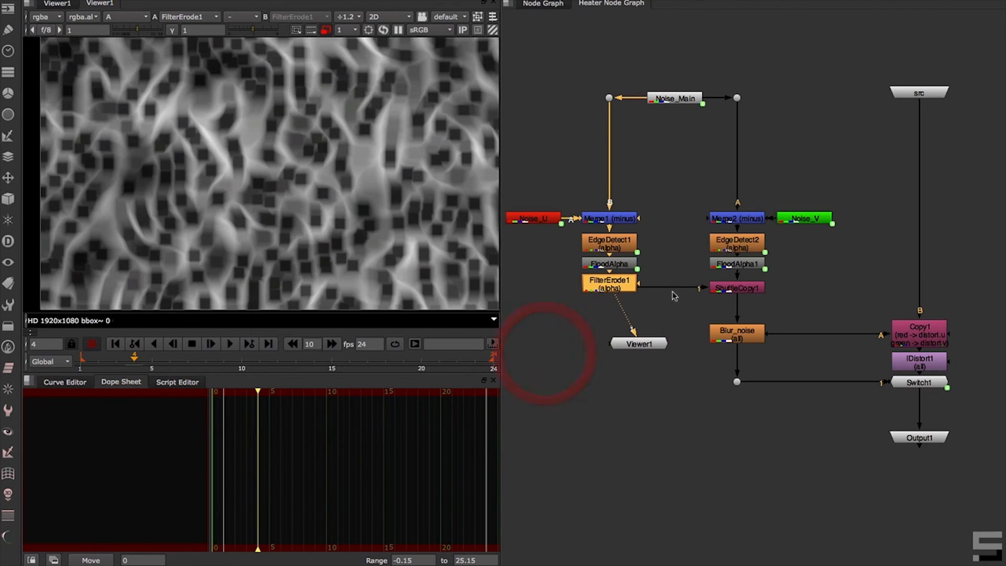
# Move Merge2, Noise_V, EdgeDetect2 and FloodAlpha1 up, and insert a copy of FilterErode1 between FloodAlpha1 and ShuffleCopy1
pyautogui.press('super+c')
pyautogui.click(778, 281)
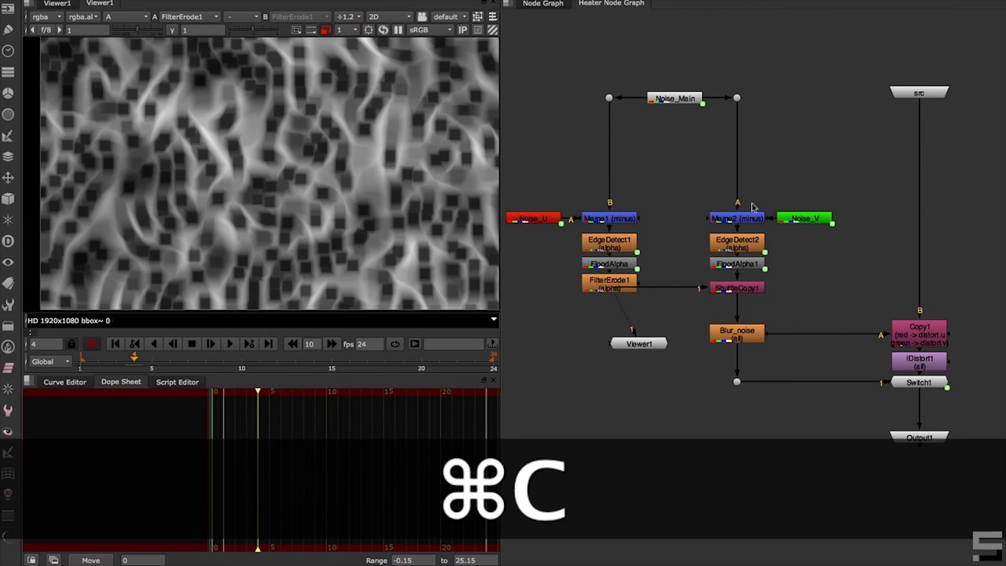
pyautogui.moveTo(691, 178); pyautogui.dragTo(847, 272)
pyautogui.moveTo(753, 259); pyautogui.dragTo(753, 222)
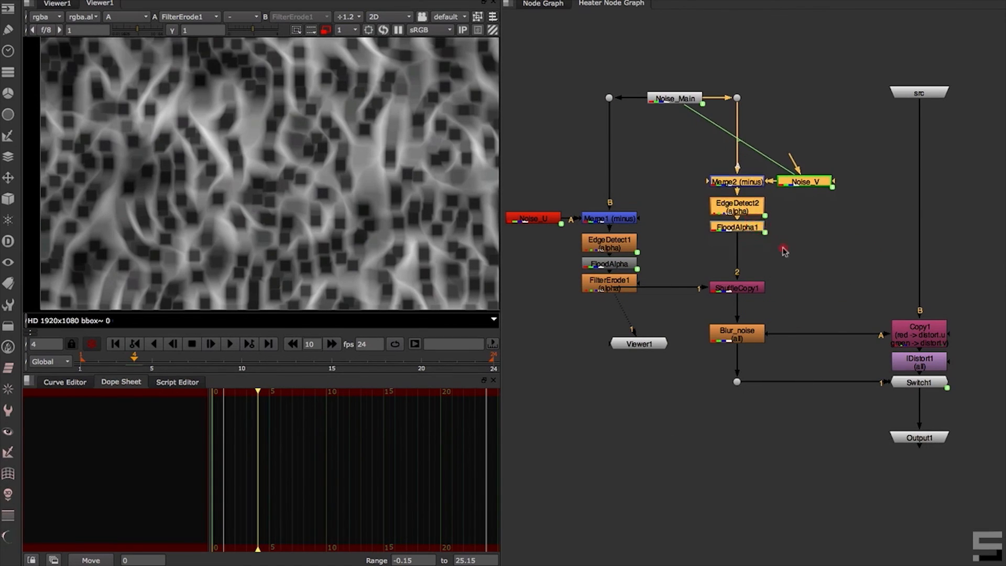
pyautogui.click(782, 249)
pyautogui.press('super+v')
pyautogui.moveTo(795, 253); pyautogui.dragTo(749, 255)
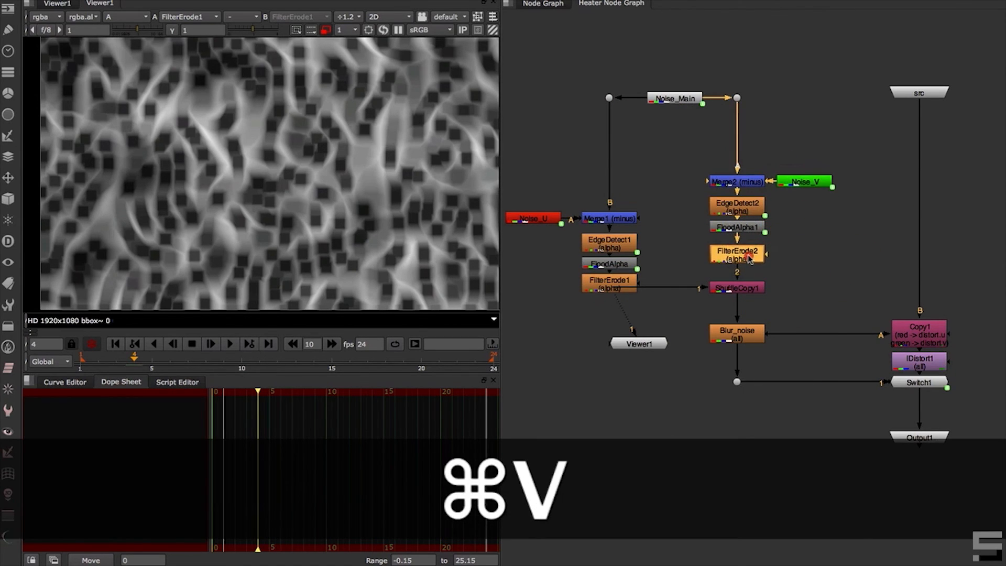
# Insert a Dot below FilterErode1 on its connection to ShuffleCopy1
pyautogui.moveTo(612, 291); pyautogui.dragTo(612, 316)
pyautogui.keyDown('ctrl'); pyautogui.click(617, 305); pyautogui.keyUp('ctrl')
pyautogui.moveTo(583, 301); pyautogui.dragTo(608, 314)
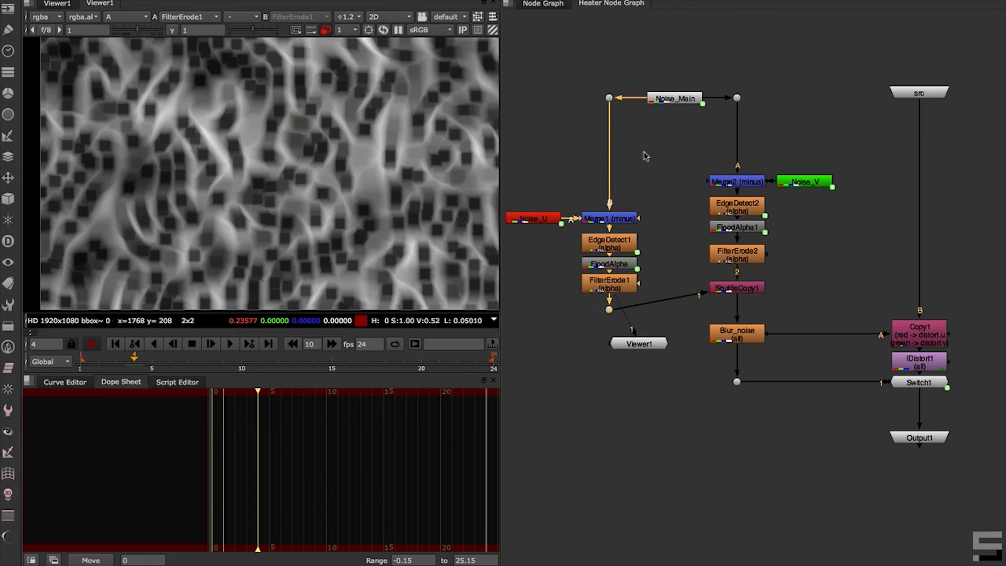
# Return to the main node graph and view the Heater node's output closer up
pyautogui.click(546, 9)
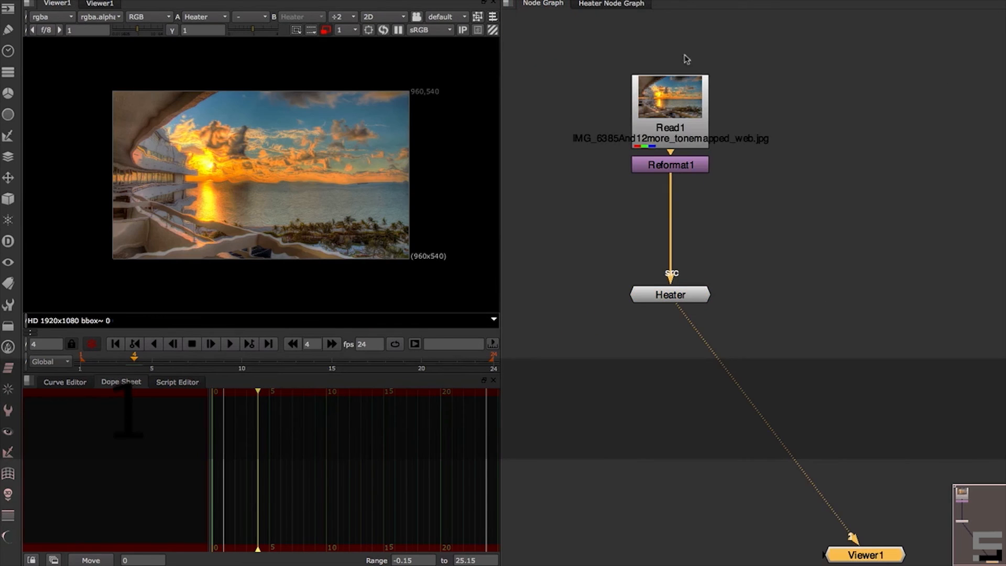
pyautogui.click(686, 170)
pyautogui.click(664, 294)
pyautogui.press('1')
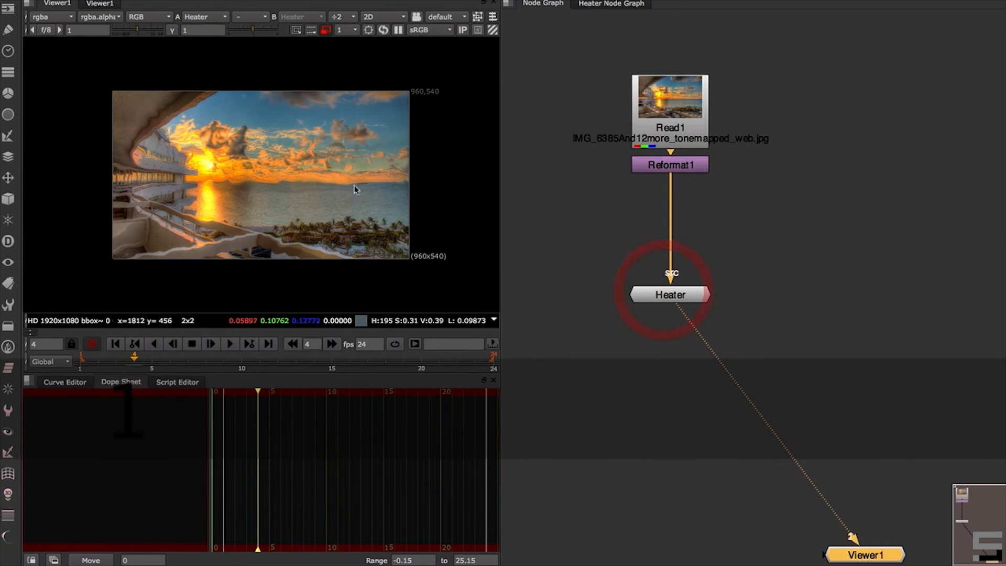
pyautogui.keyDown('alt'); pyautogui.moveTo(309, 177); pyautogui.dragTo(334, 163, button='middle'); pyautogui.keyUp('alt')
# Inside the Heater group, extract FloodAlpha and reinsert it below FilterErode1, above the Dot
pyautogui.click(636, 6)
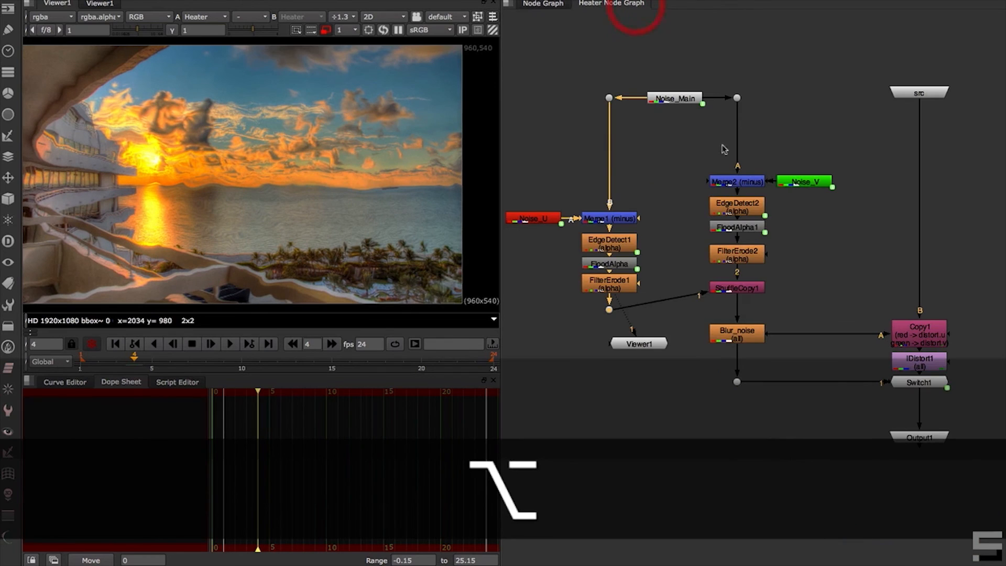
pyautogui.click(751, 291)
pyautogui.click(635, 267)
pyautogui.press('super+shift+x')
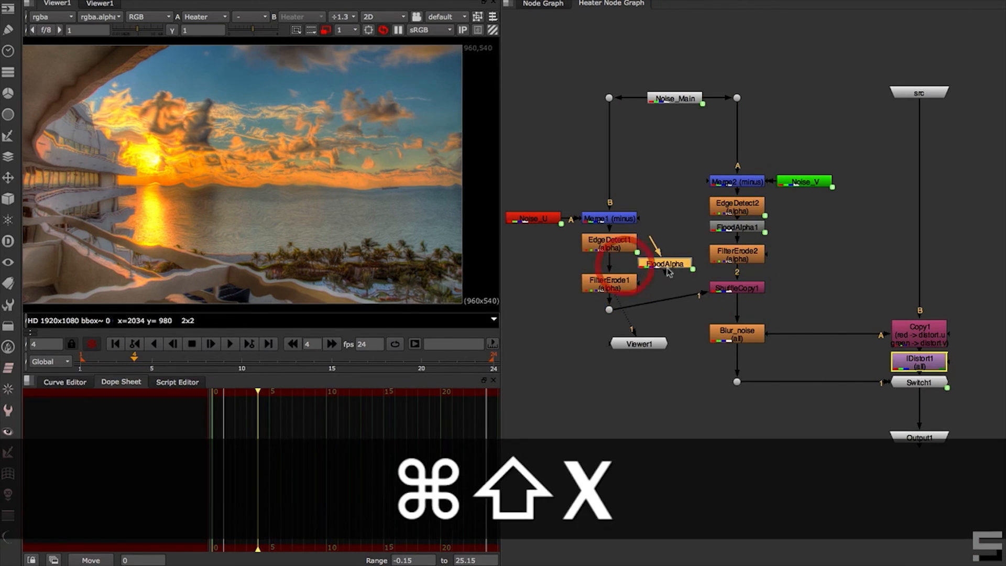
pyautogui.click(619, 280)
pyautogui.moveTo(619, 279)
pyautogui.mouseDown()
pyautogui.moveTo(619, 270)
pyautogui.moveTo(610, 287)
pyautogui.mouseUp()
# Extract FloodAlpha1 and reinsert it between FilterErode2 and ShuffleCopy1
pyautogui.keyDown('shift'); pyautogui.keyDown('super'); pyautogui.click(739, 228); pyautogui.keyUp('super'); pyautogui.keyUp('shift')
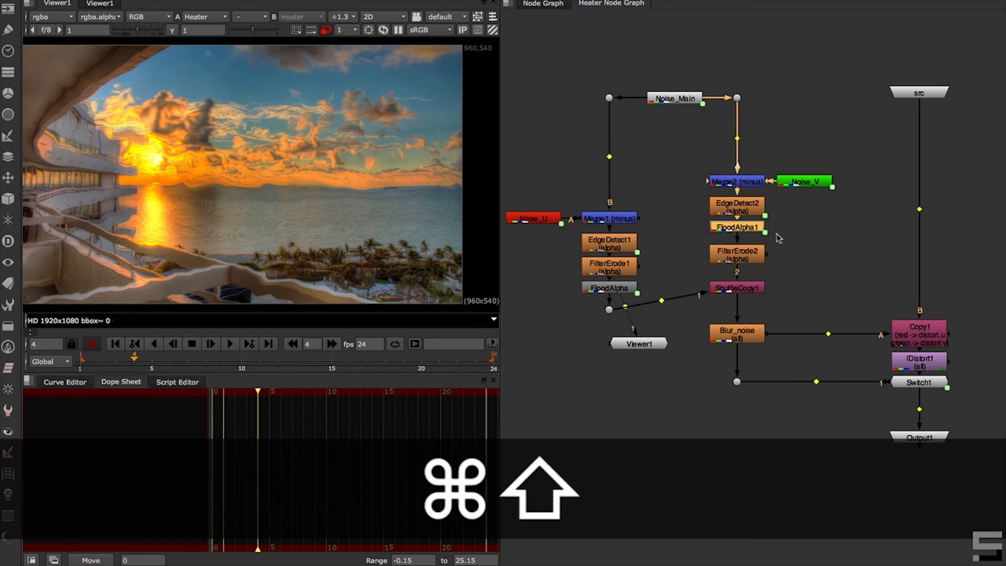
pyautogui.press('super+shift+x')
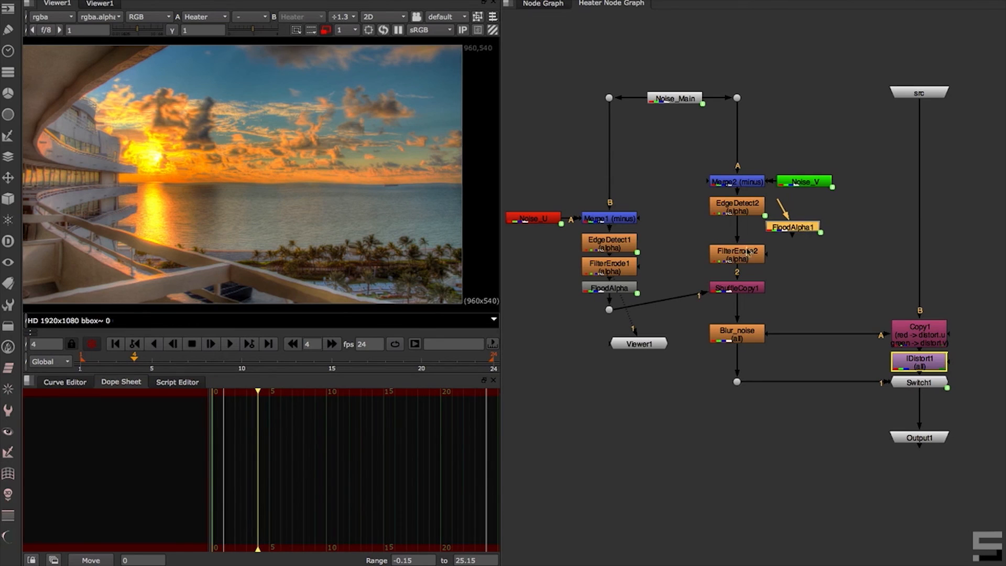
pyautogui.moveTo(748, 251)
pyautogui.mouseDown()
pyautogui.moveTo(748, 233)
pyautogui.moveTo(845, 248)
pyautogui.moveTo(746, 264)
pyautogui.mouseUp()
# View ShuffleCopy1's output with all RGB channels shown
pyautogui.click(749, 335)
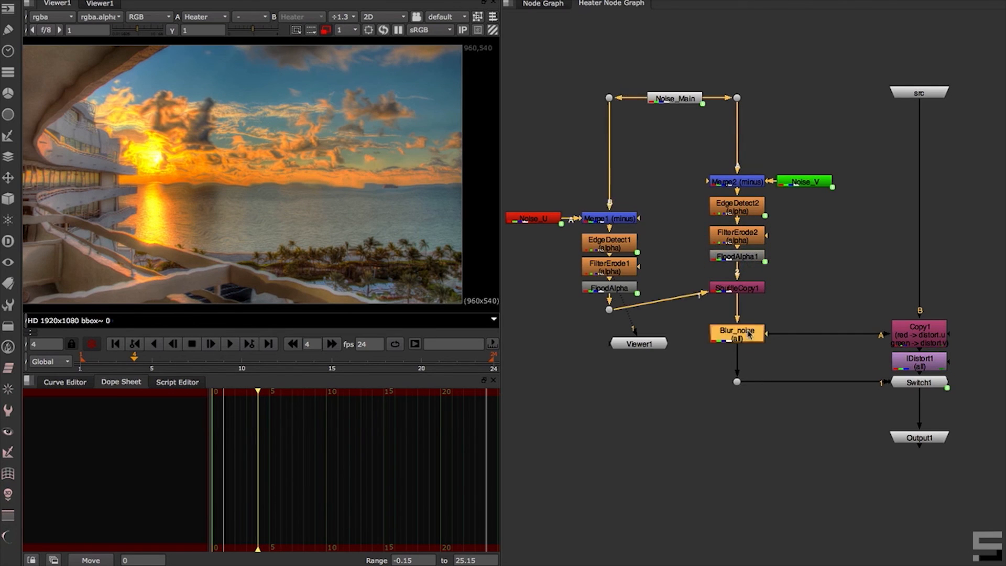
pyautogui.click(747, 287)
pyautogui.press('1')
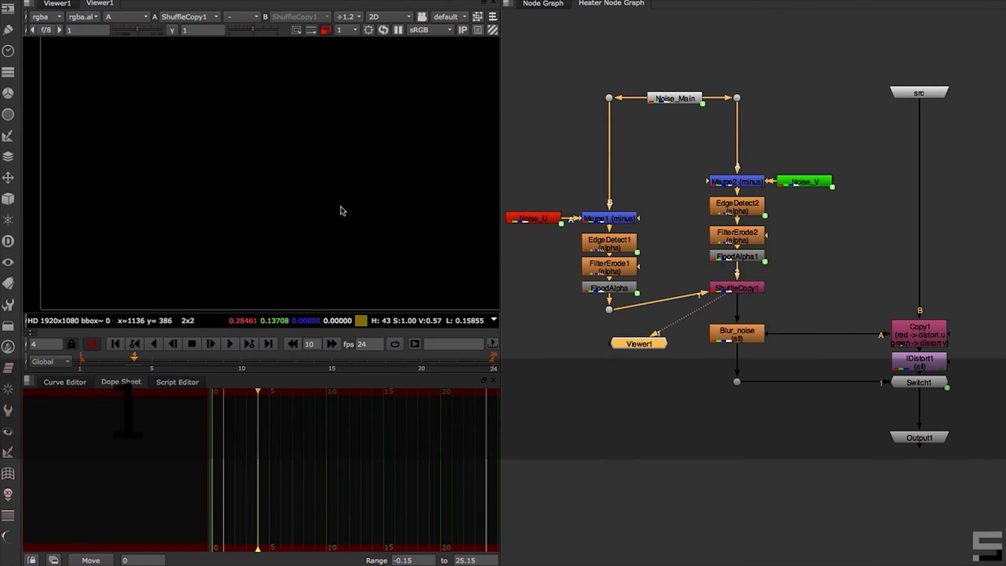
pyautogui.click(355, 206)
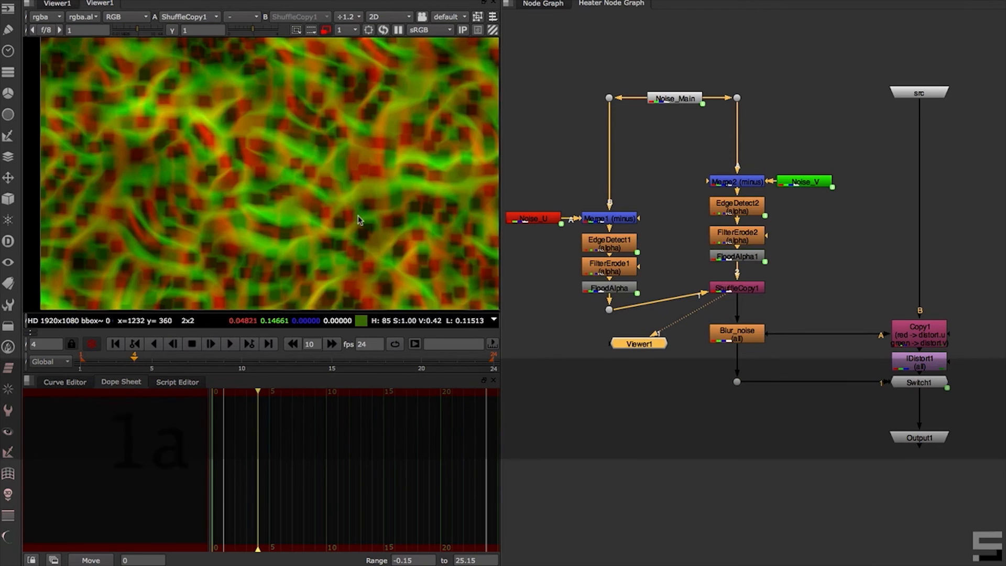
# In the main node graph, compare Reformat1's image with the Heater node's output in the viewer
pyautogui.click(542, 4)
pyautogui.click(674, 166)
pyautogui.press('2')
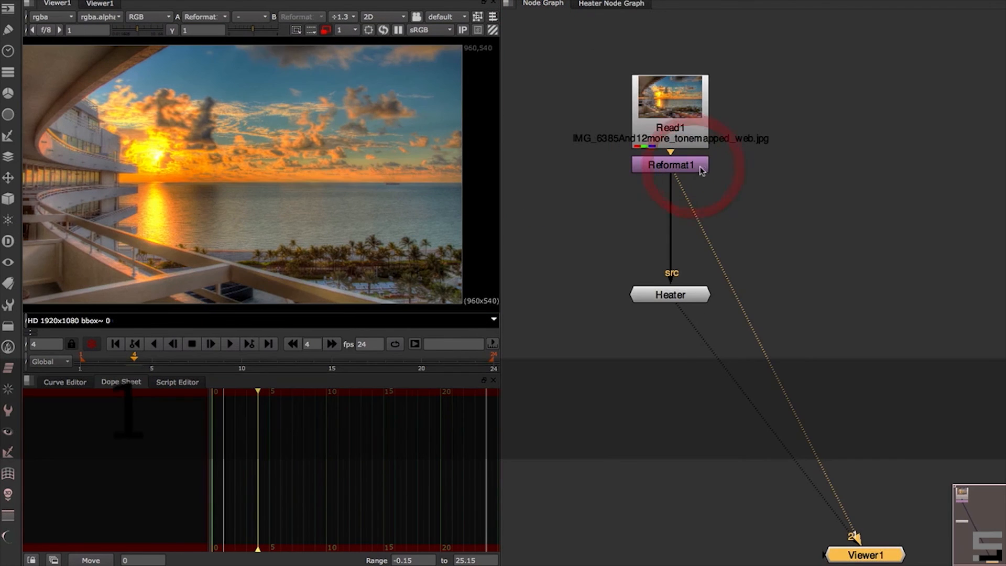
pyautogui.click(670, 295)
pyautogui.press('1')
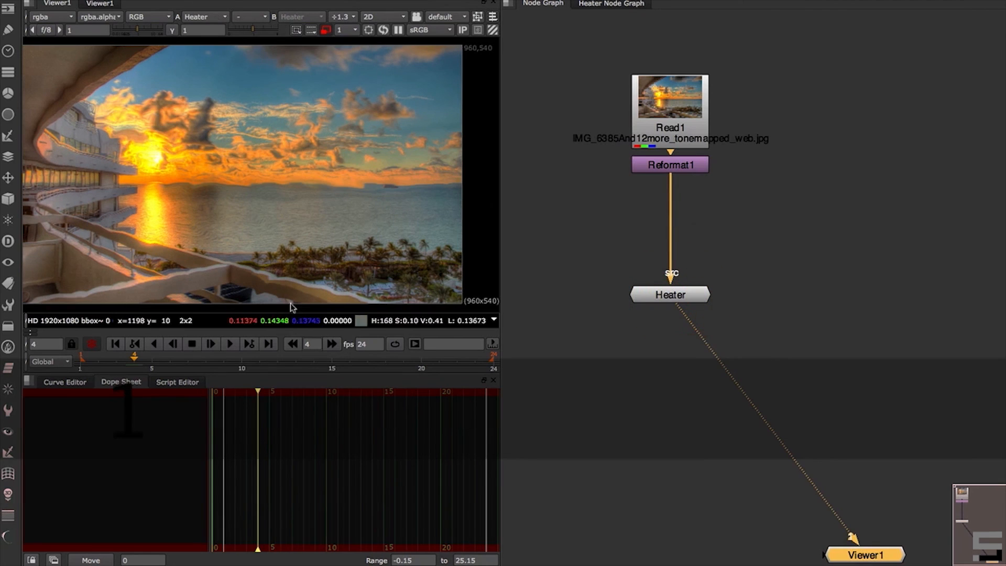
# Play the Heater output forward and backward to check the distortion's motion, and stop playback
pyautogui.click(229, 343)
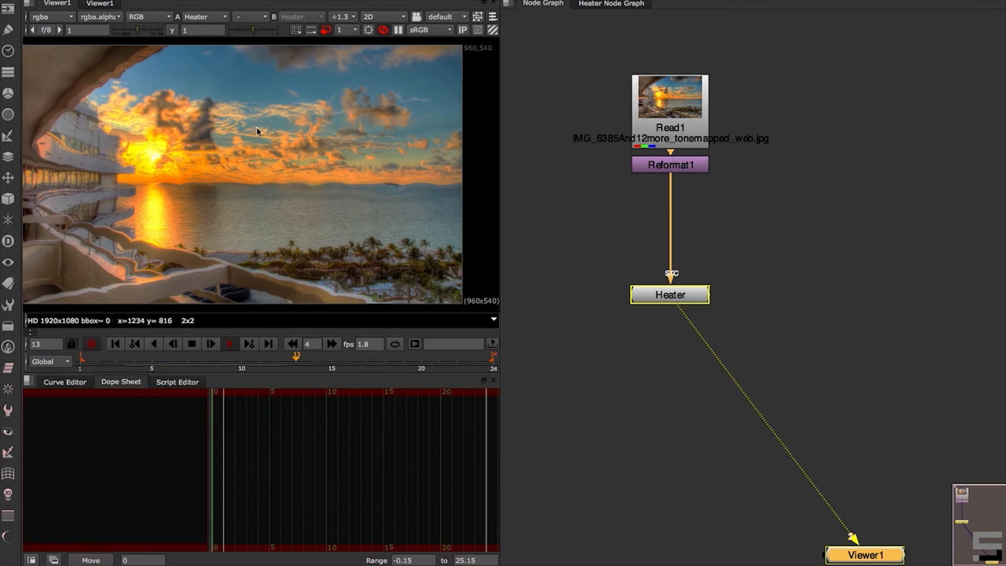
pyautogui.click(154, 343)
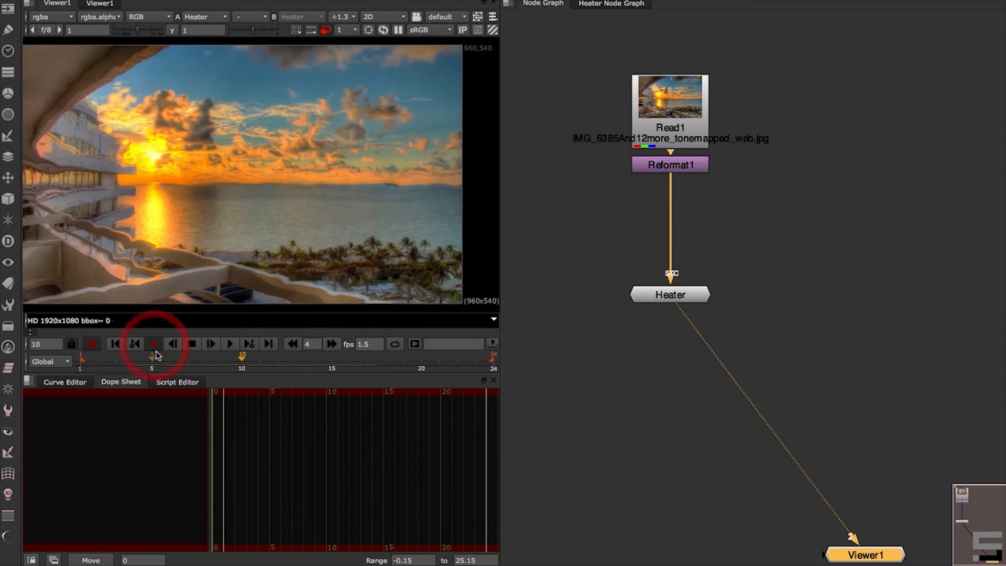
pyautogui.click(229, 344)
pyautogui.click(192, 344)
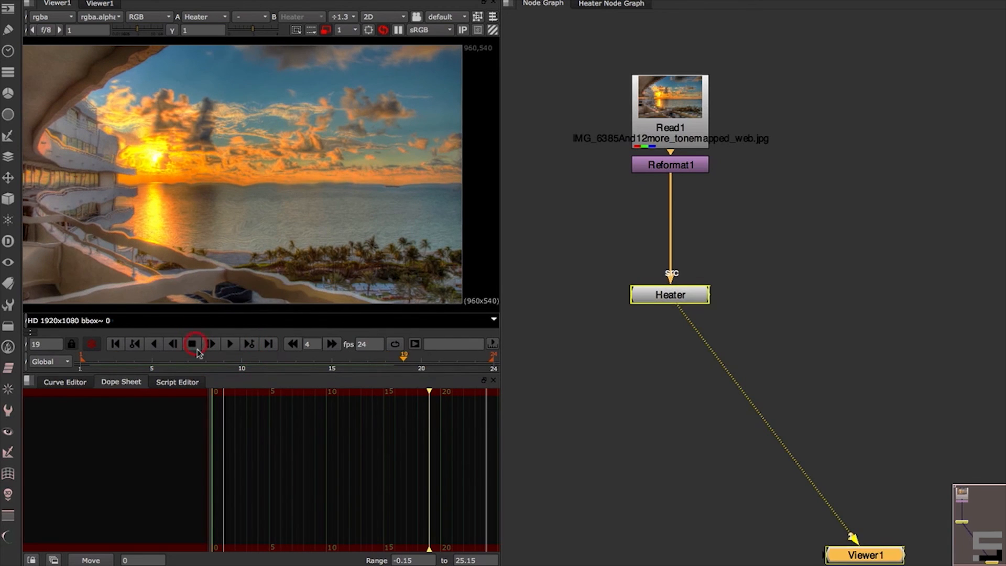
# Go back inside the Heater group and delete FilterErode2 and FilterErode1 from the two noise branches
pyautogui.click(611, 4)
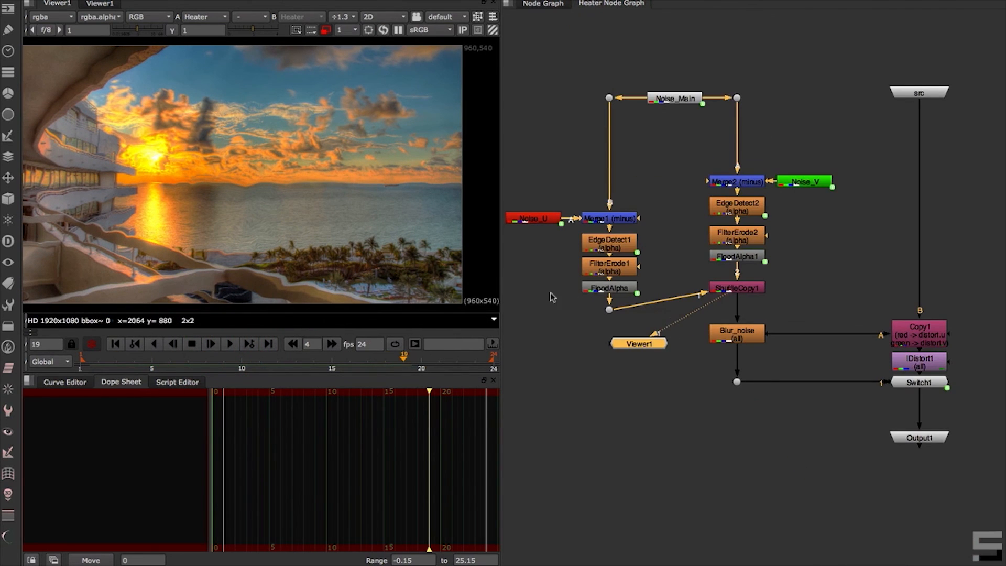
pyautogui.moveTo(553, 308); pyautogui.dragTo(662, 229)
pyautogui.click(625, 289)
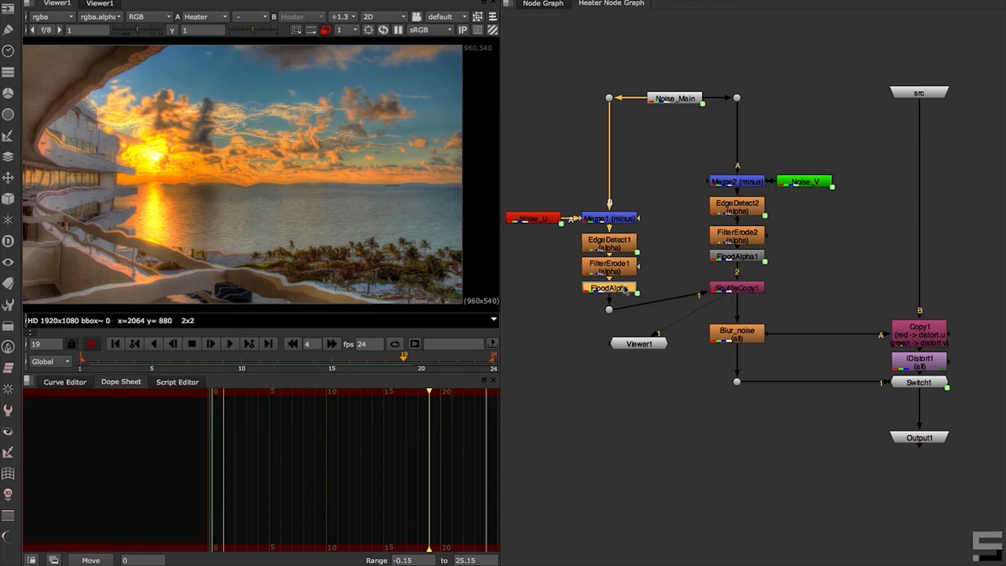
pyautogui.click(612, 268)
pyautogui.click(744, 239)
pyautogui.press('Delete')
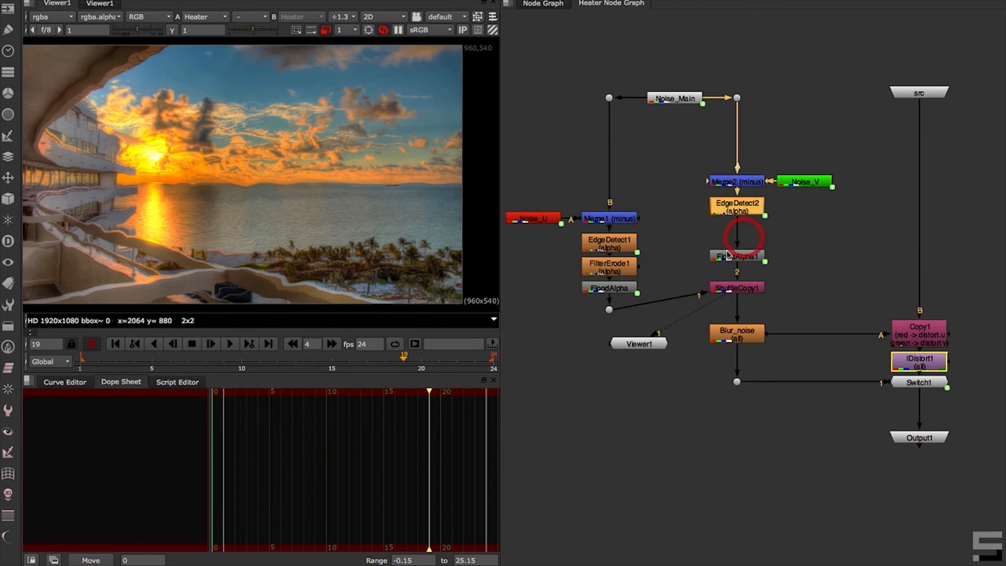
pyautogui.click(624, 265)
pyautogui.press('Delete')
# Close the gaps by moving FloodAlpha up under EdgeDetect1, and Merge2, Noise_V and EdgeDetect2 down above FloodAlpha1
pyautogui.moveTo(623, 293); pyautogui.dragTo(623, 270)
pyautogui.click(663, 269)
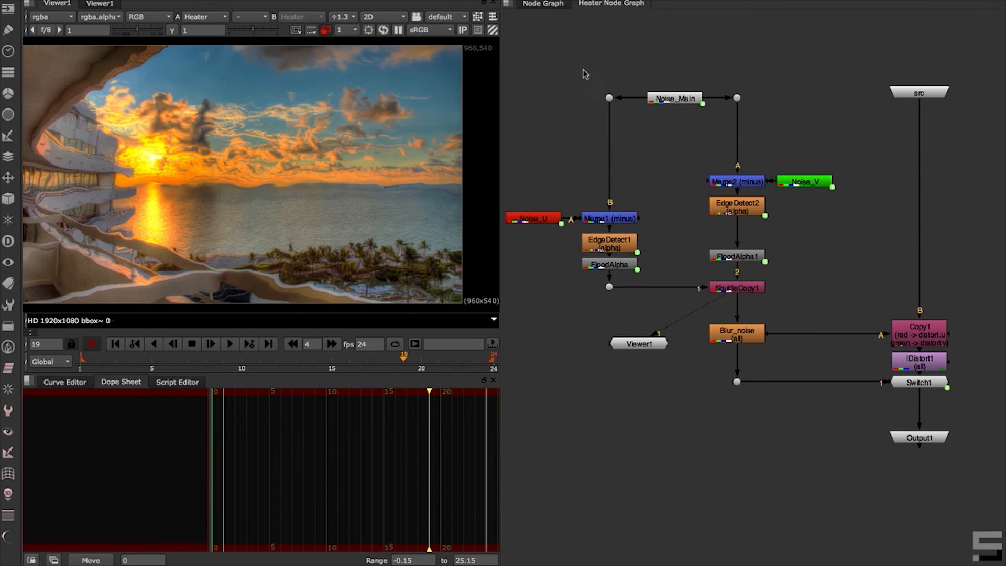
pyautogui.moveTo(869, 236); pyautogui.dragTo(699, 156)
pyautogui.moveTo(745, 182); pyautogui.dragTo(745, 209)
pyautogui.click(833, 157)
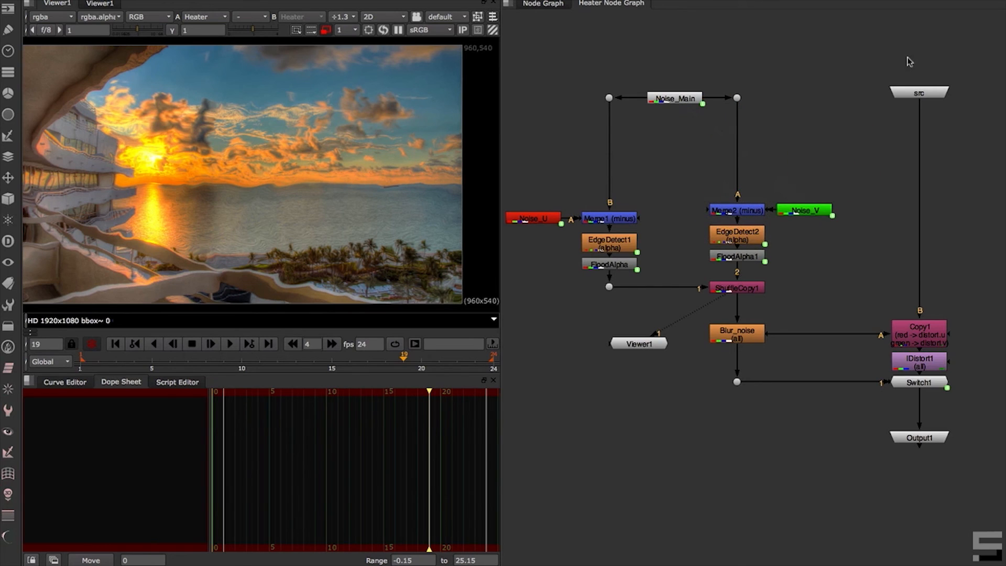
# Add an unconnected HeatDistort node beside the Heater node in the main node graph
pyautogui.click(548, 6)
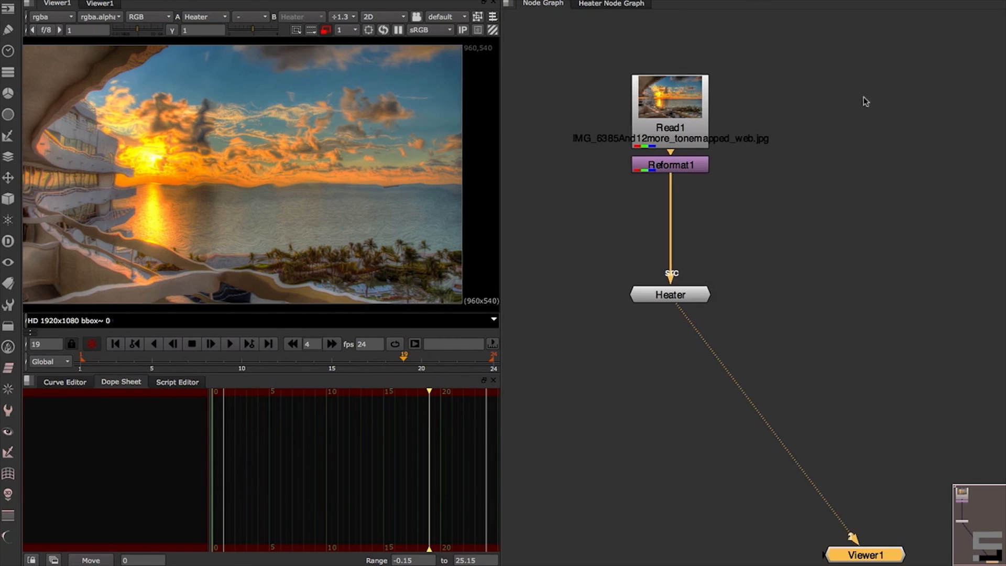
pyautogui.click(746, 272)
pyautogui.press('Tab')
pyautogui.write('heat')
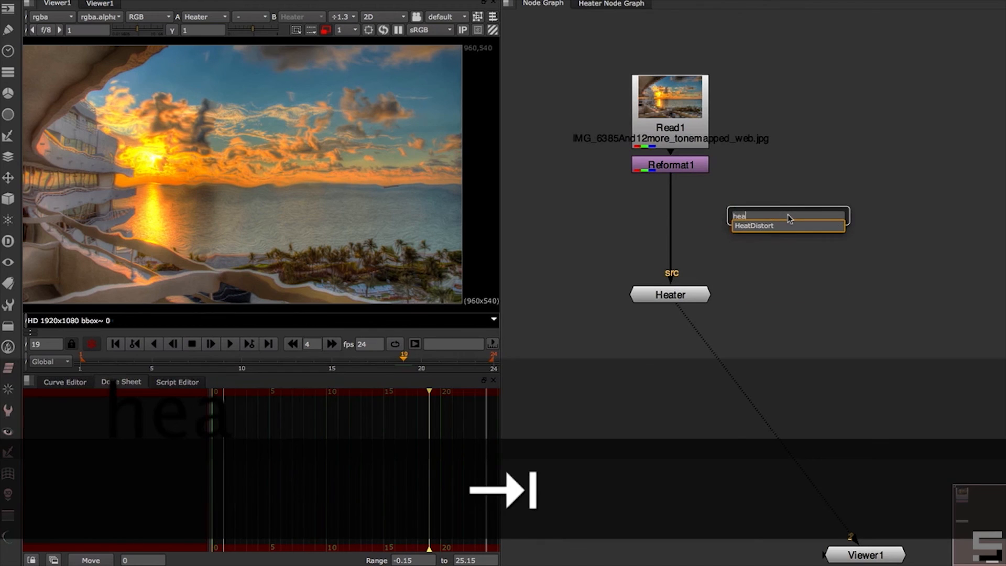
pyautogui.press('Return')
pyautogui.moveTo(766, 260); pyautogui.dragTo(818, 257)
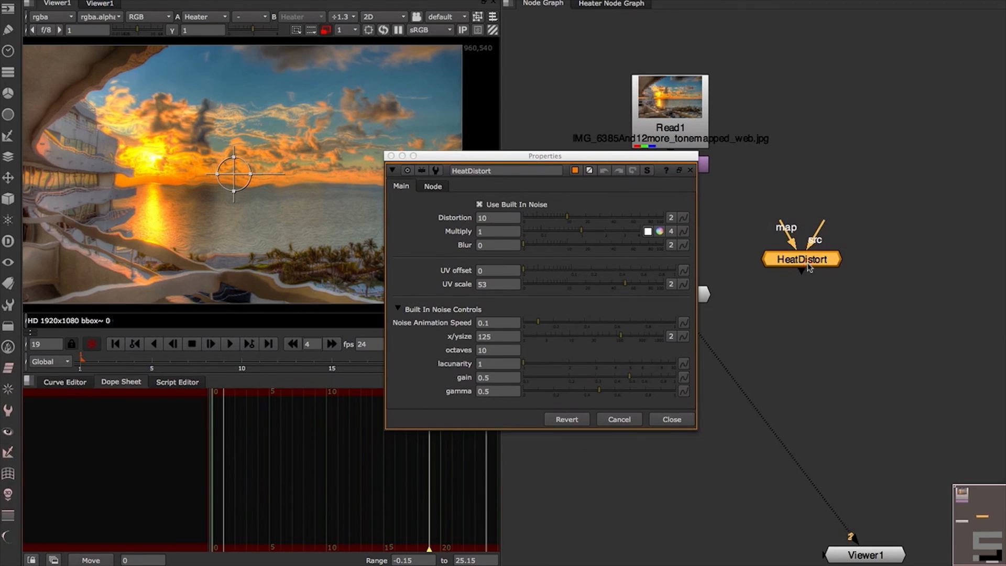
# Open HeatDistort's internal node graph and examine the translate settings of Transform1 and Transform2, closing the open properties
pyautogui.click(647, 170)
pyautogui.moveTo(675, 156); pyautogui.dragTo(482, 176)
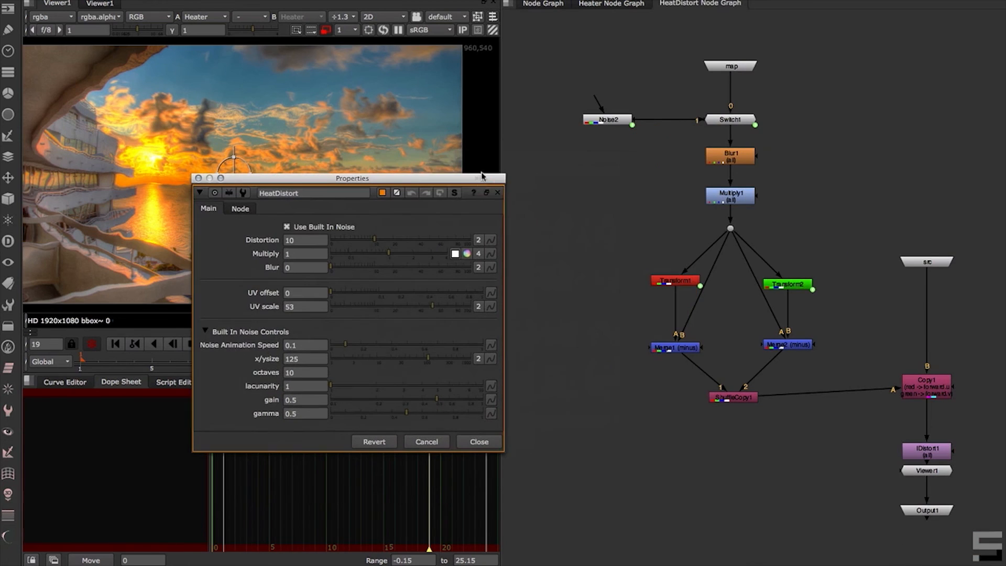
pyautogui.doubleClick(679, 283)
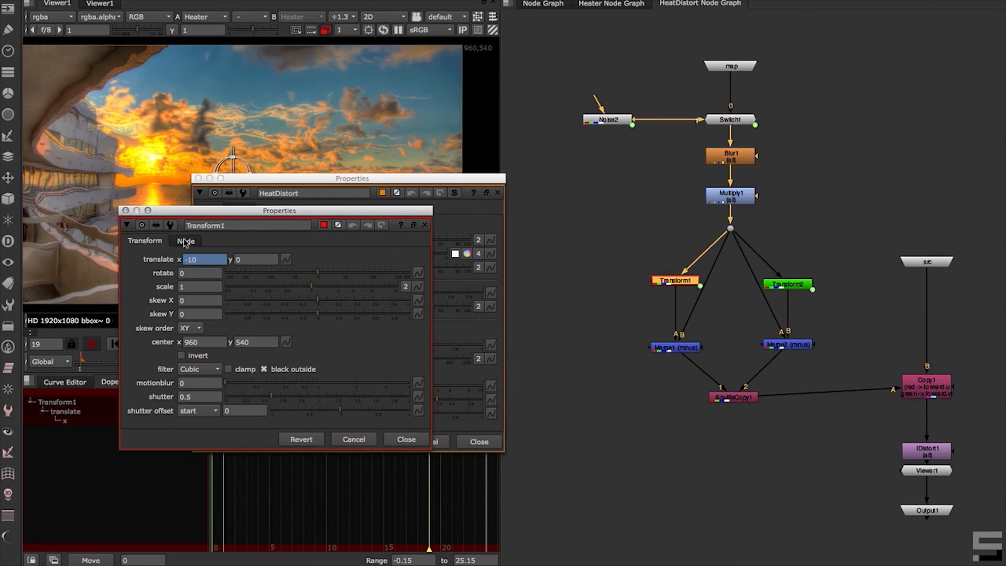
pyautogui.click(406, 439)
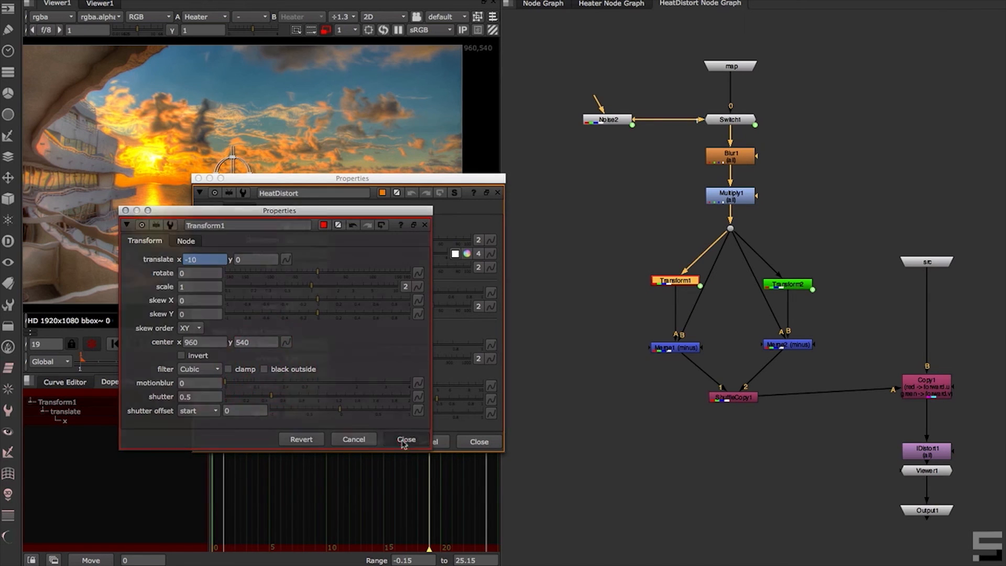
pyautogui.click(478, 442)
pyautogui.doubleClick(786, 284)
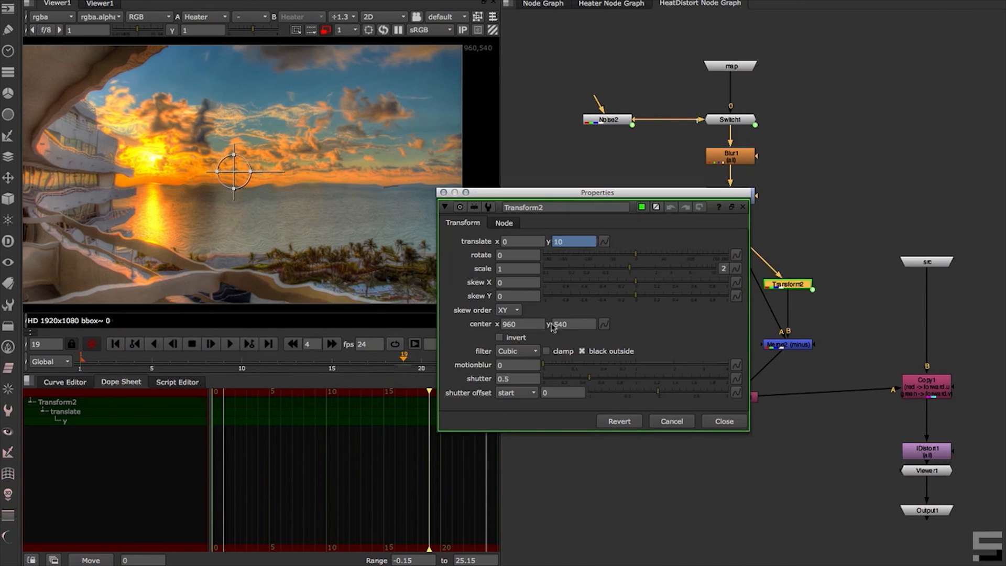
pyautogui.click(714, 421)
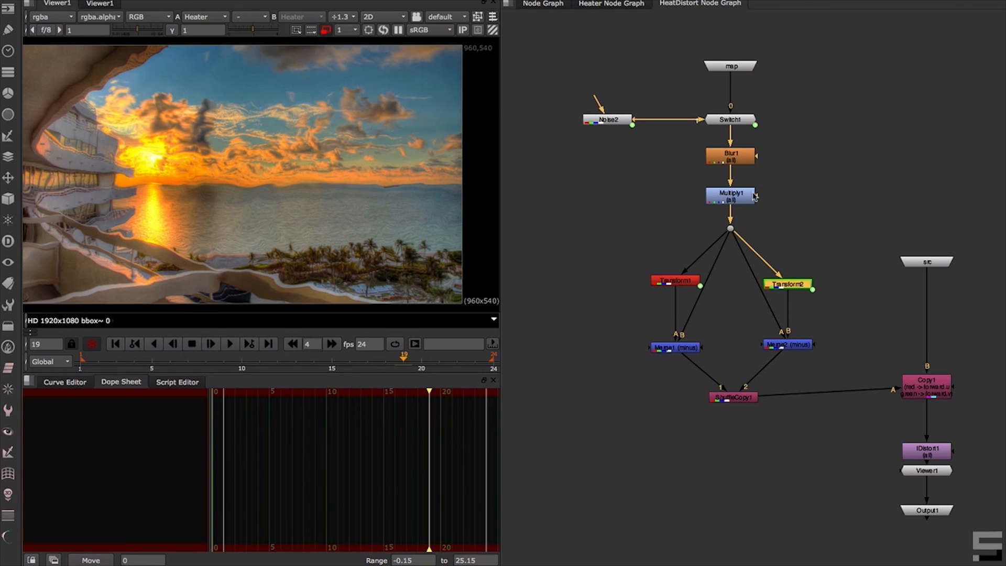
# Look over the Heater group's node graph for comparison, and return to the main node graph
pyautogui.click(781, 166)
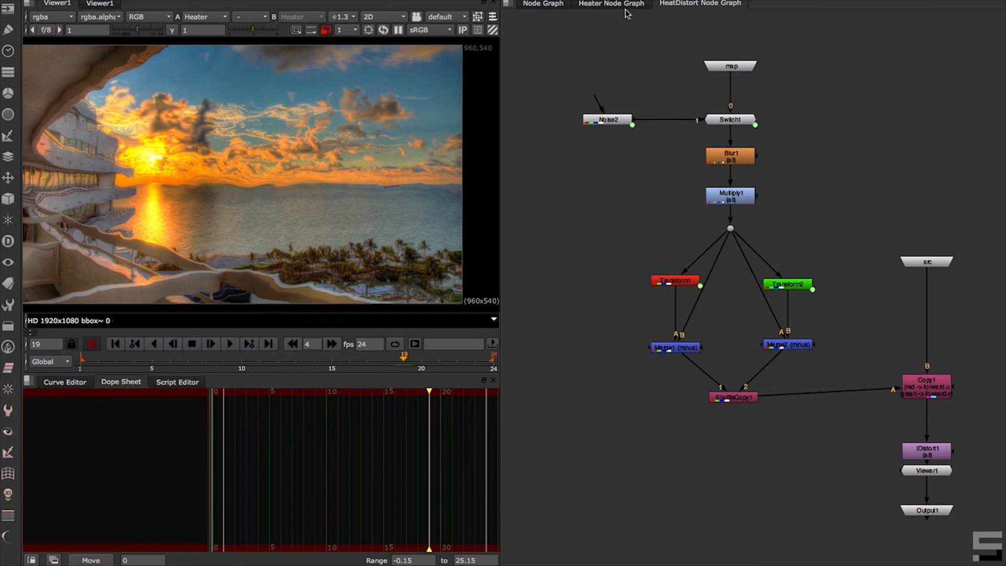
pyautogui.click(588, 5)
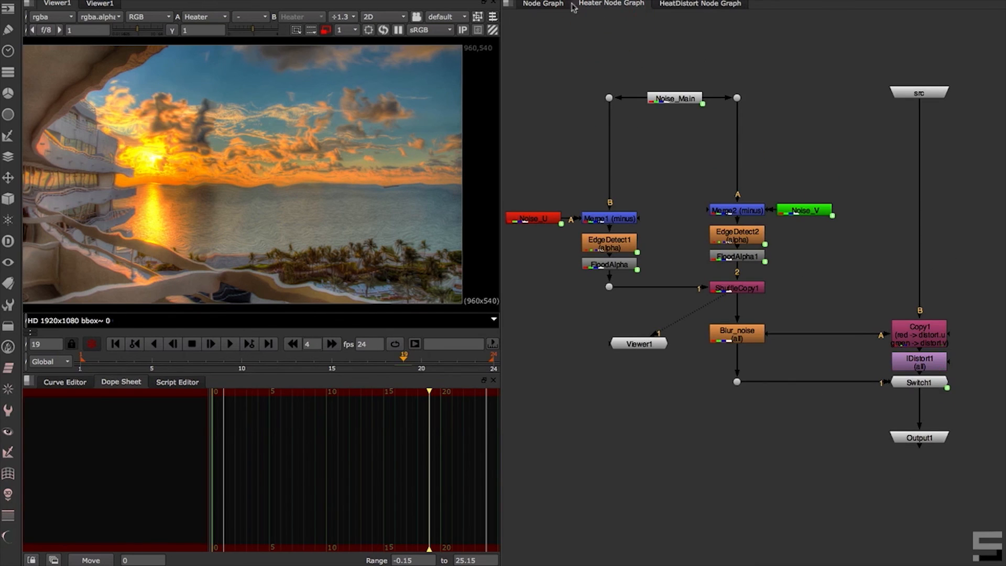
pyautogui.click(545, 5)
# Reposition the HeatDistort node beside the Heater node
pyautogui.click(826, 159)
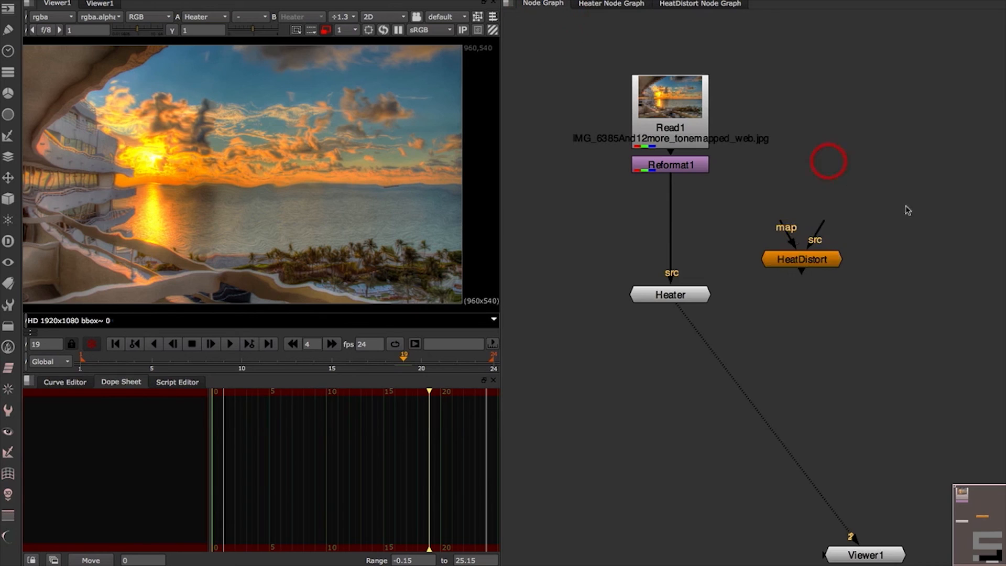
pyautogui.click(807, 283)
pyautogui.moveTo(816, 269); pyautogui.dragTo(851, 213)
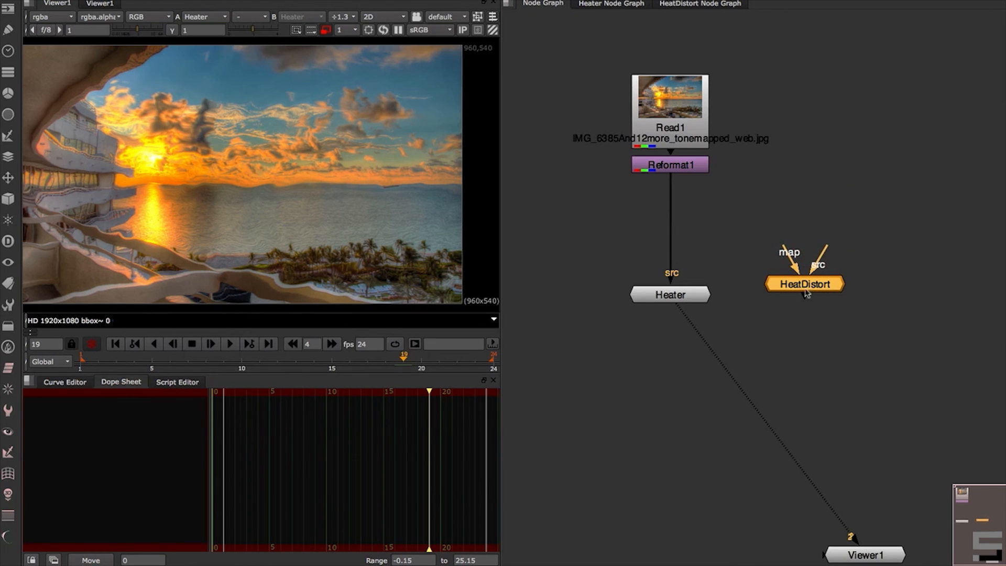
# Shift the HeatDistort node slightly away from Heater and examine its main properties, closing them again
pyautogui.moveTo(787, 251); pyautogui.dragTo(707, 222)
pyautogui.moveTo(788, 291); pyautogui.dragTo(800, 293)
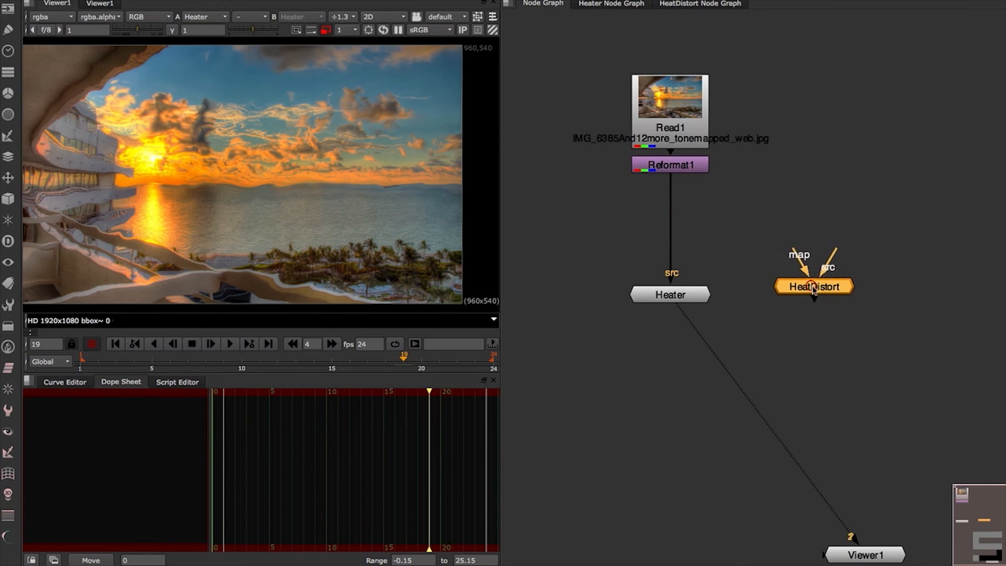
pyautogui.doubleClick(807, 295)
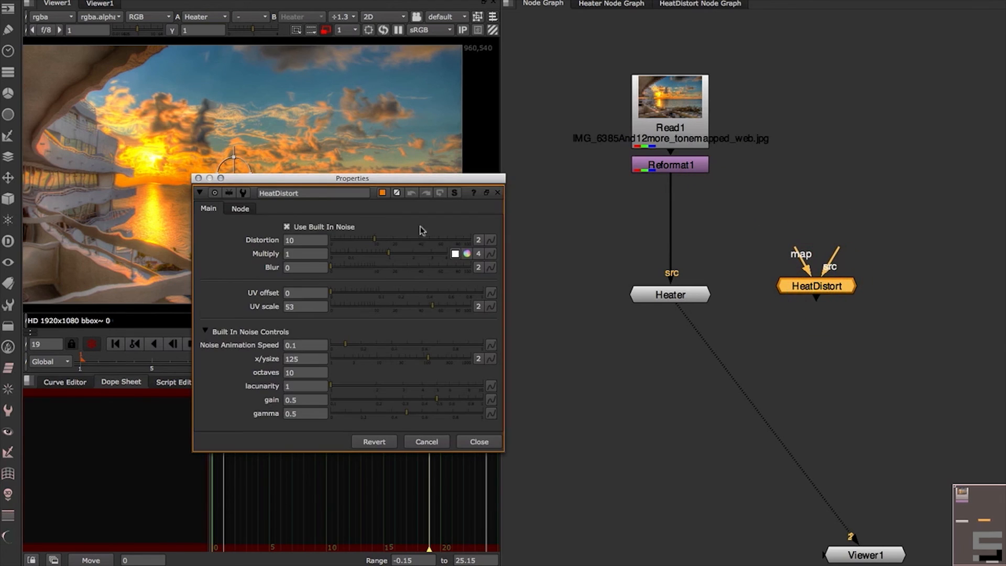
pyautogui.click(475, 441)
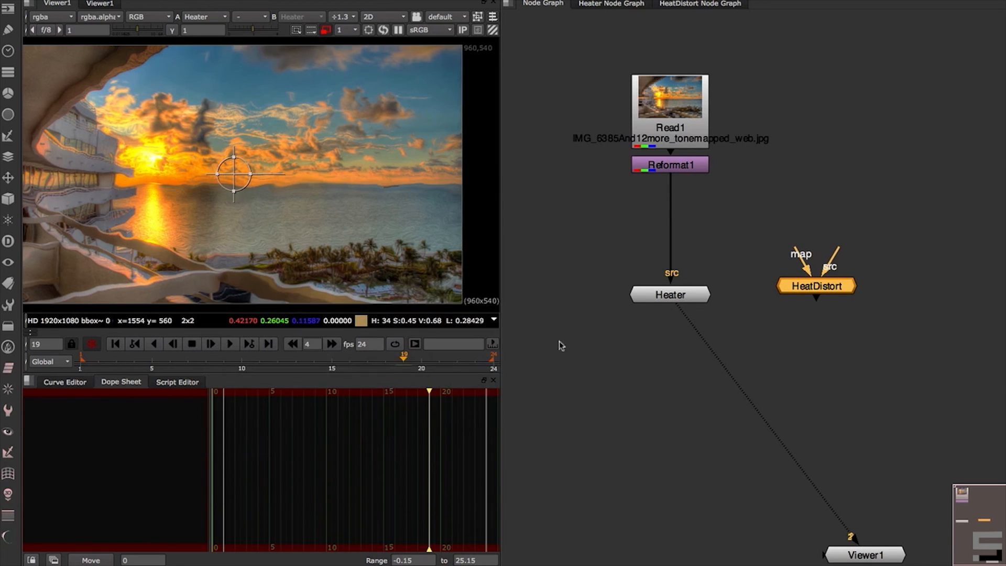
# Turn off Go Crazy! on the Heater node and toggle Show Noise? on and off to check it, leaving it off
pyautogui.doubleClick(669, 295)
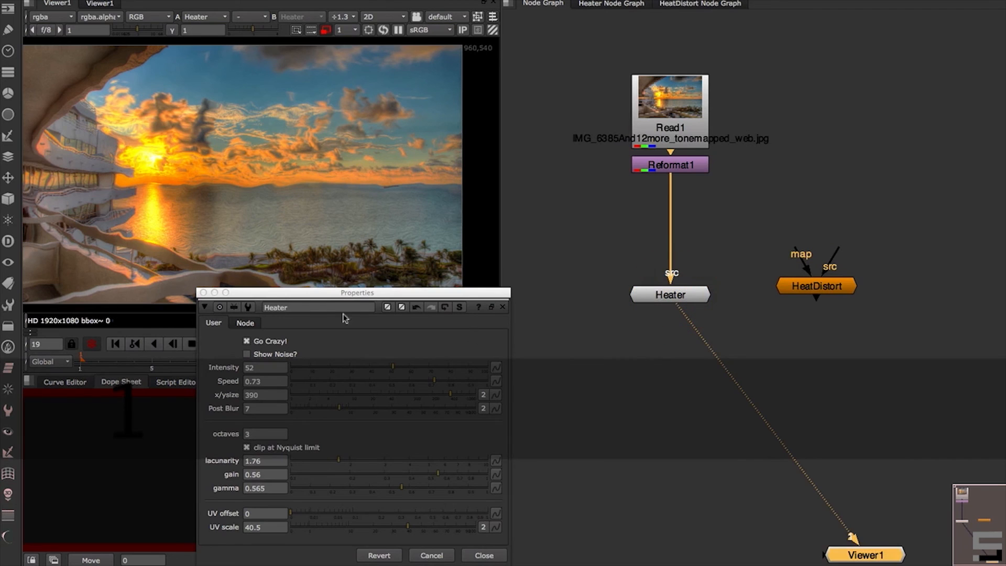
pyautogui.click(246, 341)
pyautogui.click(247, 354)
pyautogui.click(247, 354)
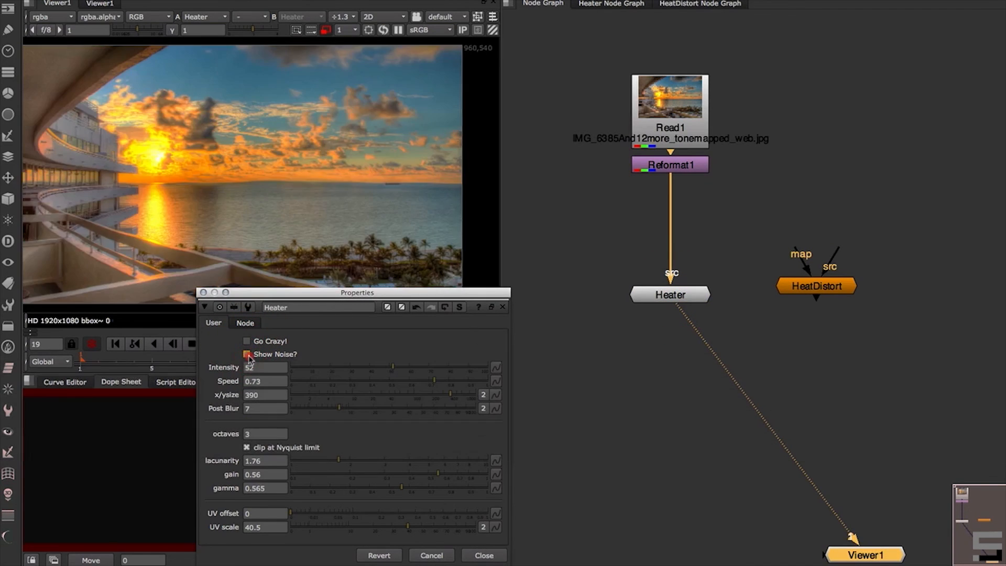
pyautogui.click(247, 355)
pyautogui.click(246, 354)
pyautogui.click(247, 354)
pyautogui.click(246, 354)
pyautogui.click(247, 354)
pyautogui.click(247, 355)
pyautogui.click(246, 355)
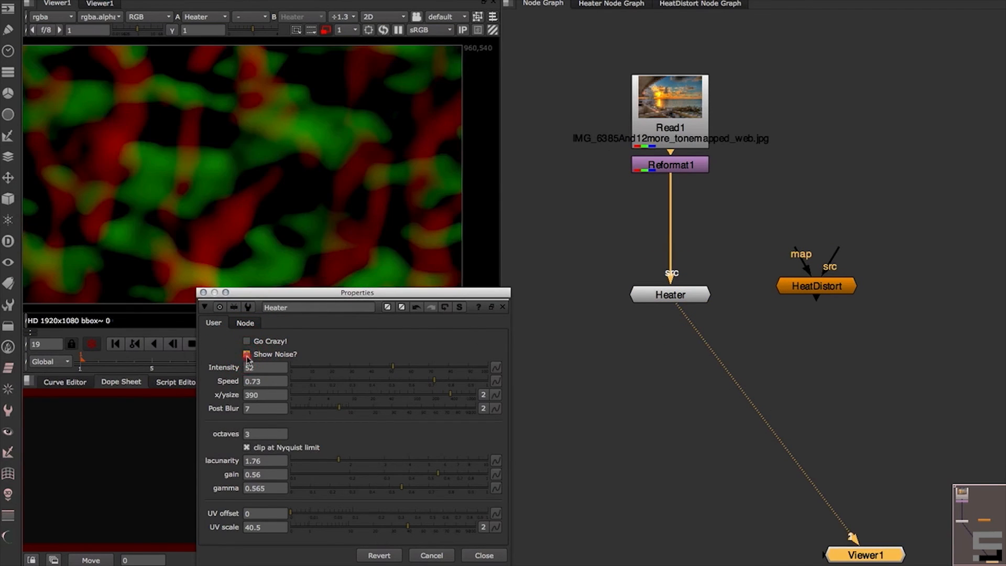
pyautogui.click(246, 355)
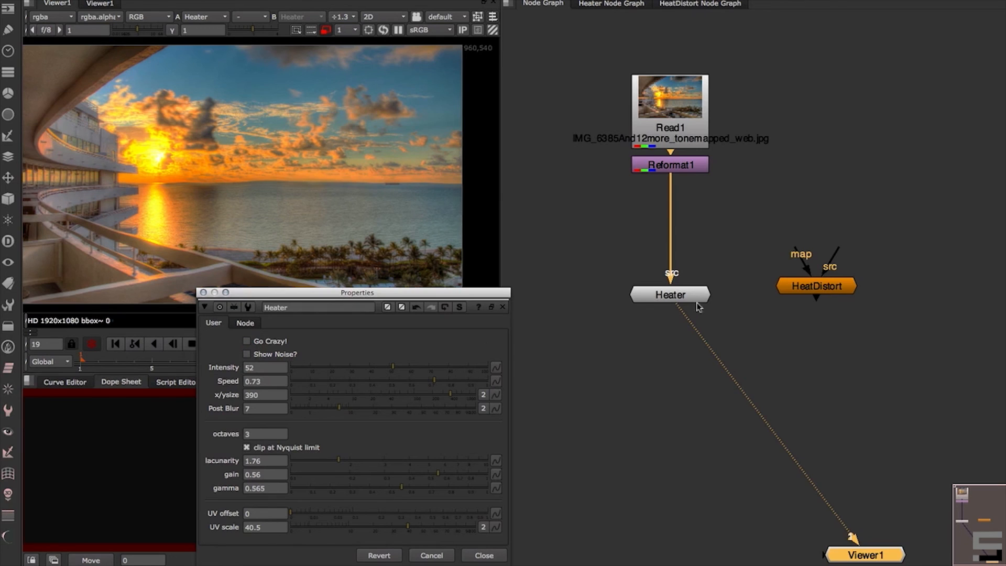
# Set the Heater node's tile colour to a dark orange-red of about R 0.71, G 0.19, B 0, and close its properties
pyautogui.moveTo(680, 296); pyautogui.dragTo(673, 296)
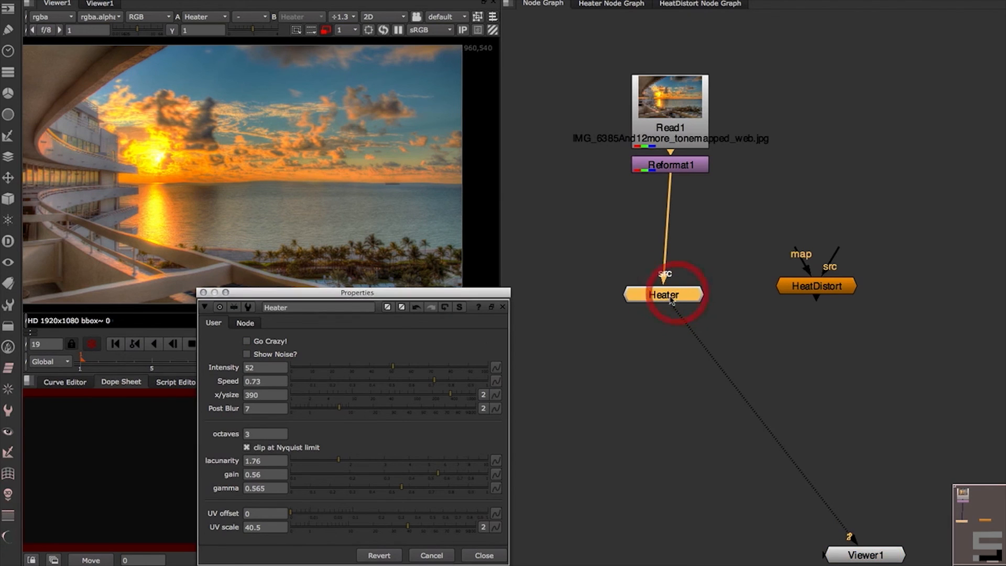
pyautogui.click(388, 307)
pyautogui.moveTo(297, 499)
pyautogui.mouseDown()
pyautogui.moveTo(318, 475)
pyautogui.moveTo(348, 479)
pyautogui.mouseUp()
pyautogui.click(264, 354)
pyautogui.click(282, 328)
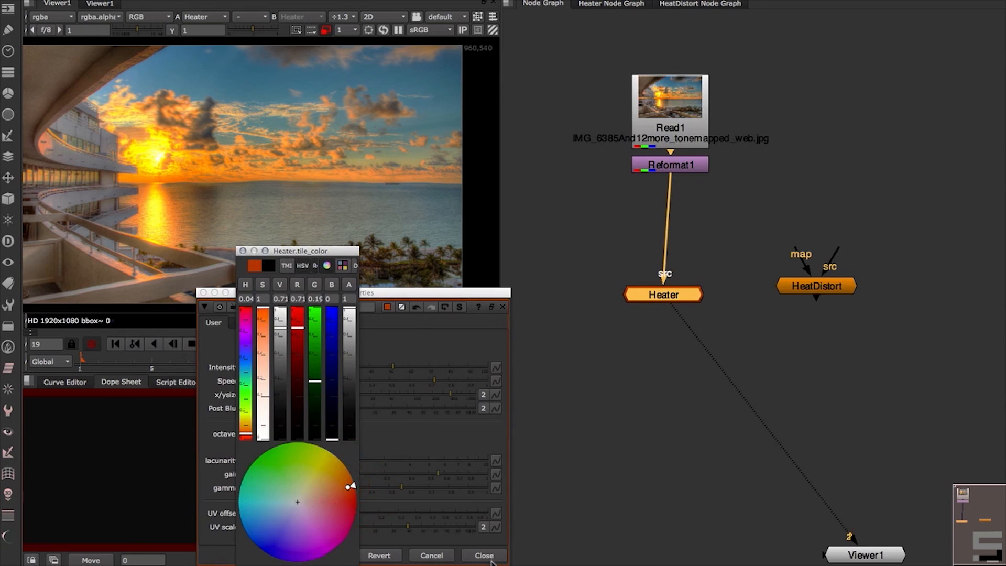
pyautogui.click(490, 555)
# Align the Heater node directly below Reformat1, level with HeatDistort, and clear the selection
pyautogui.click(690, 354)
pyautogui.moveTo(673, 295); pyautogui.dragTo(683, 285)
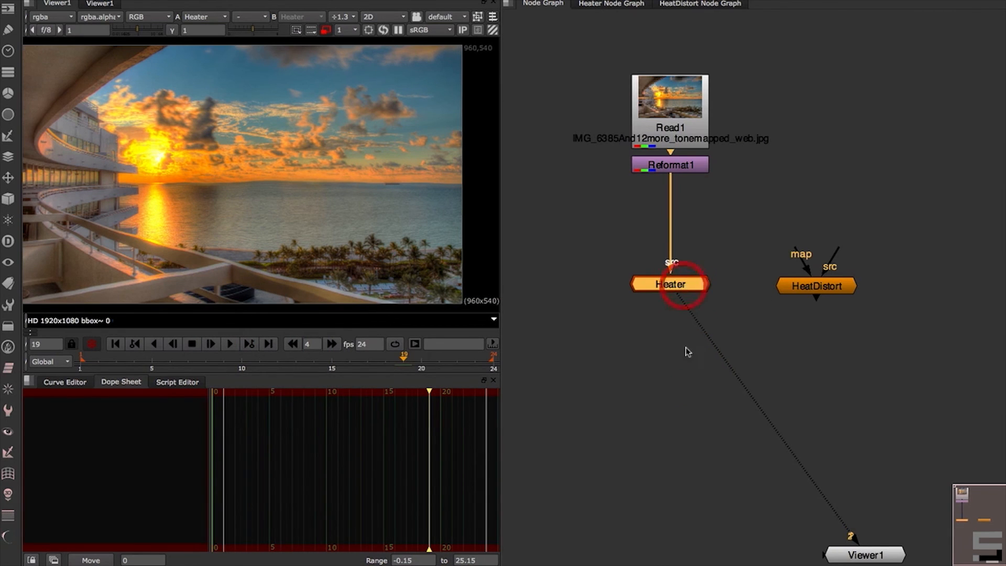
pyautogui.click(660, 365)
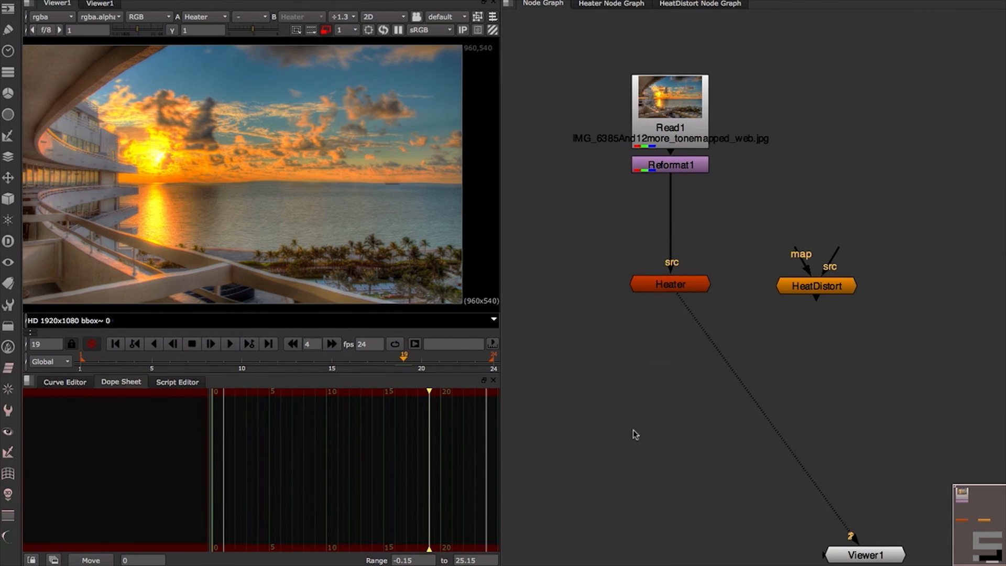